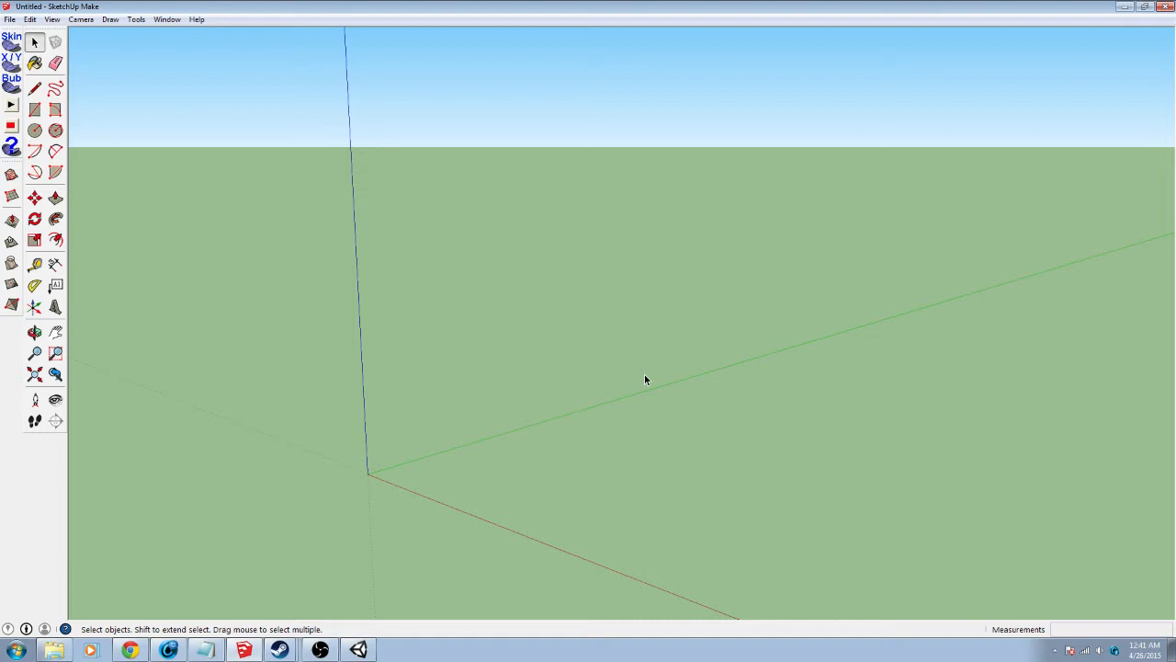
pyautogui.moveTo(358, 467); pyautogui.dragTo(519, 476, button='middle')
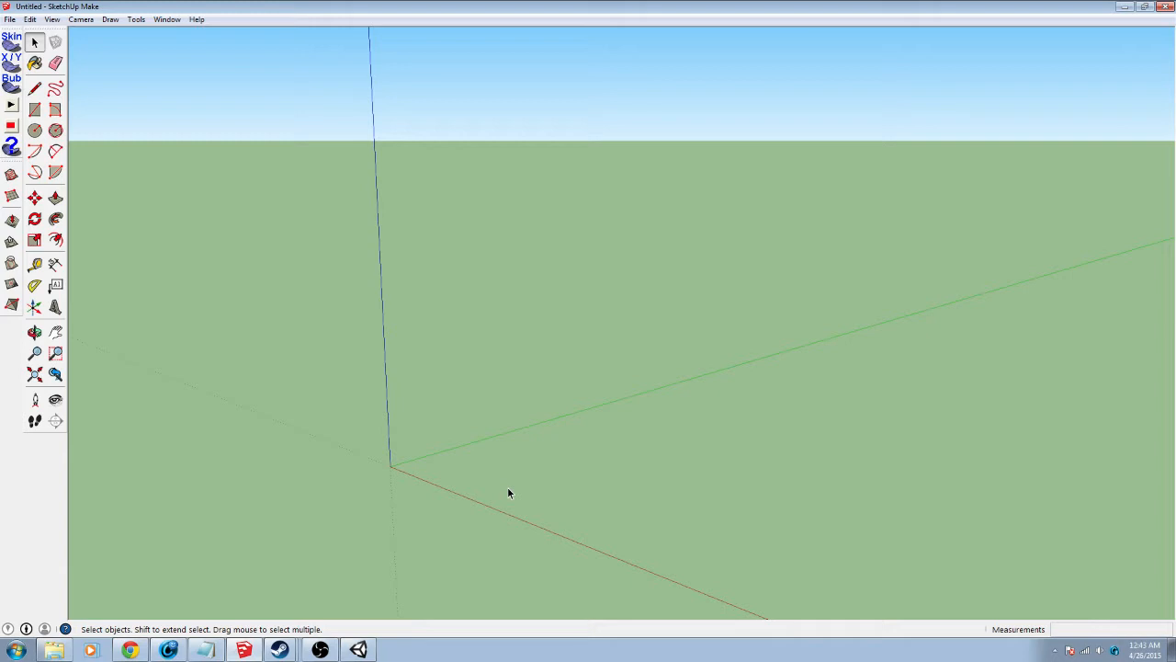
pyautogui.press('r')
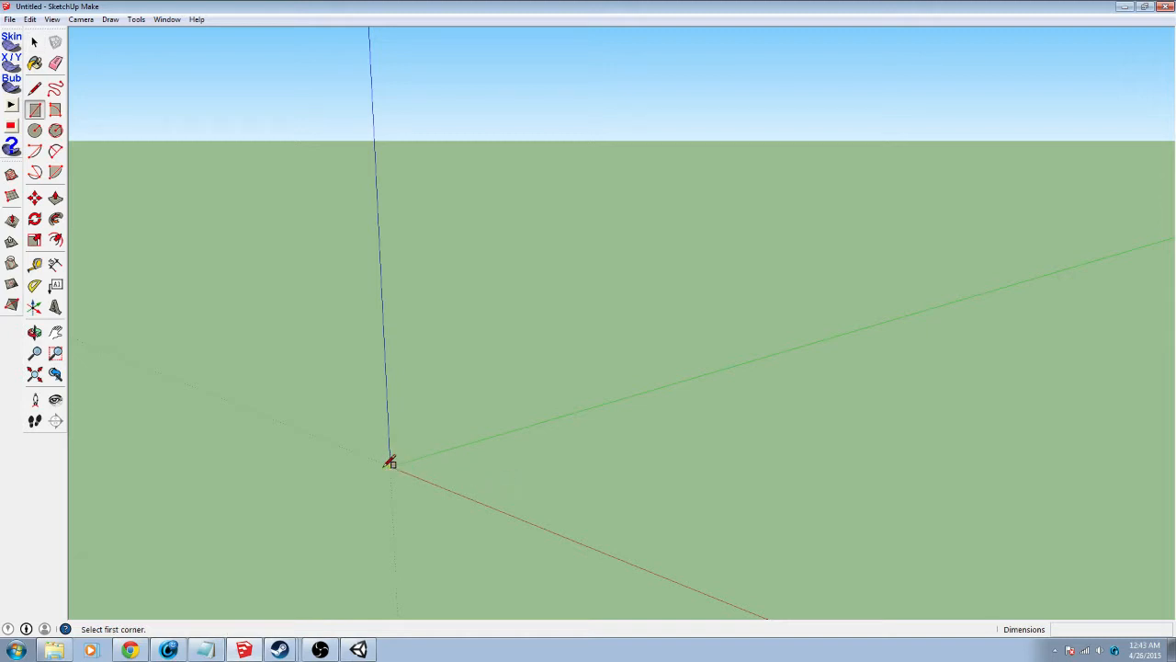
pyautogui.moveTo(395, 460); pyautogui.dragTo(512, 478, button='middle')
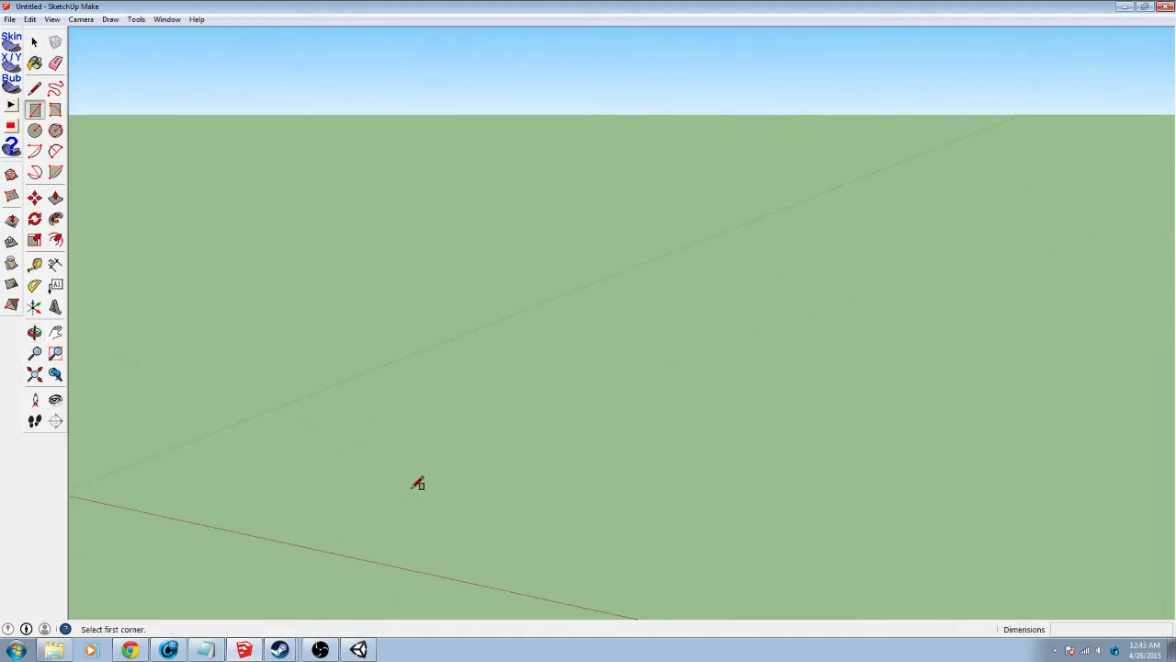
pyautogui.moveTo(313, 486); pyautogui.dragTo(727, 484, button='middle')
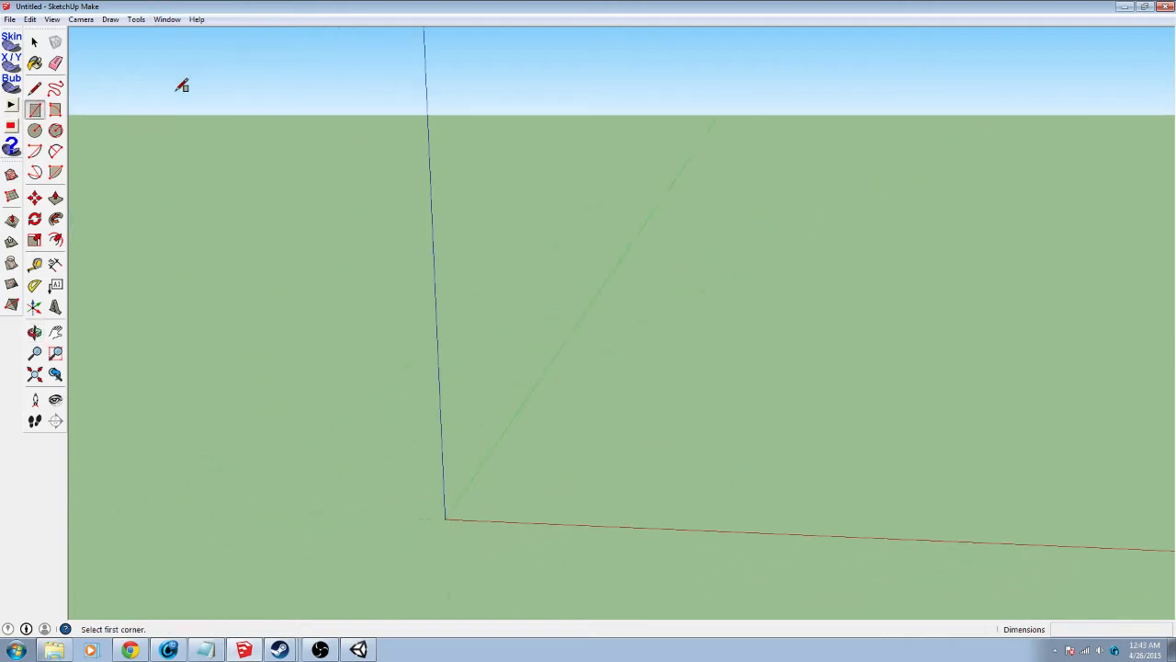
pyautogui.moveTo(470, 515); pyautogui.dragTo(551, 506, button='middle')
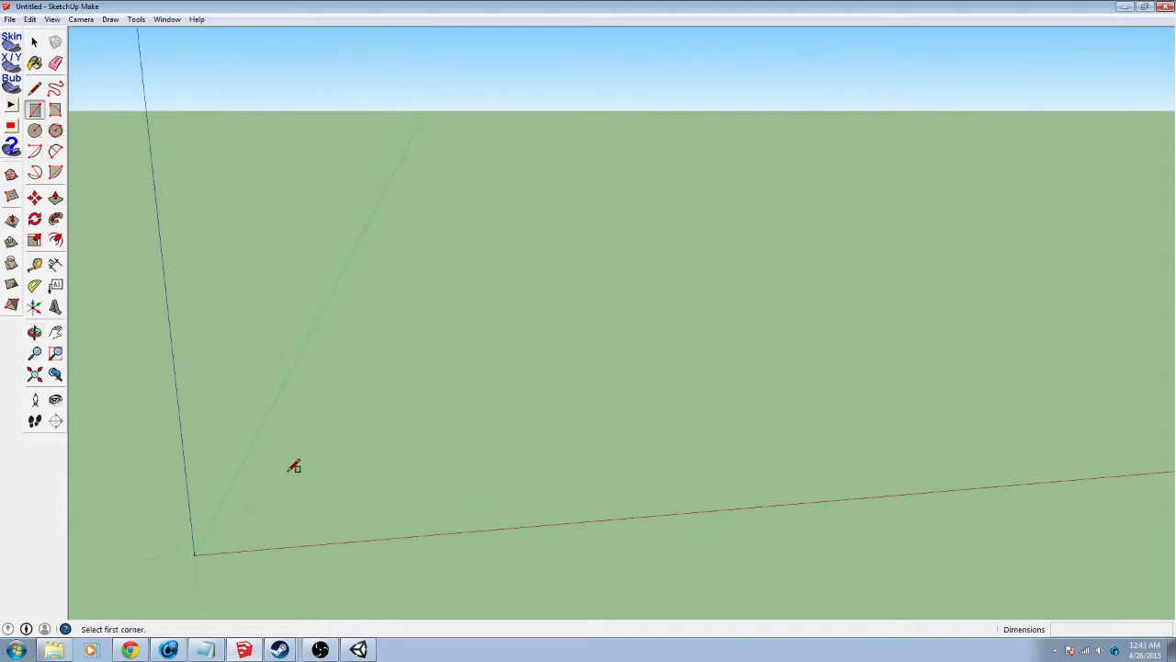
pyautogui.moveTo(404, 483); pyautogui.dragTo(359, 307, button='middle')
pyautogui.moveTo(952, 294); pyautogui.dragTo(835, 438, button='middle')
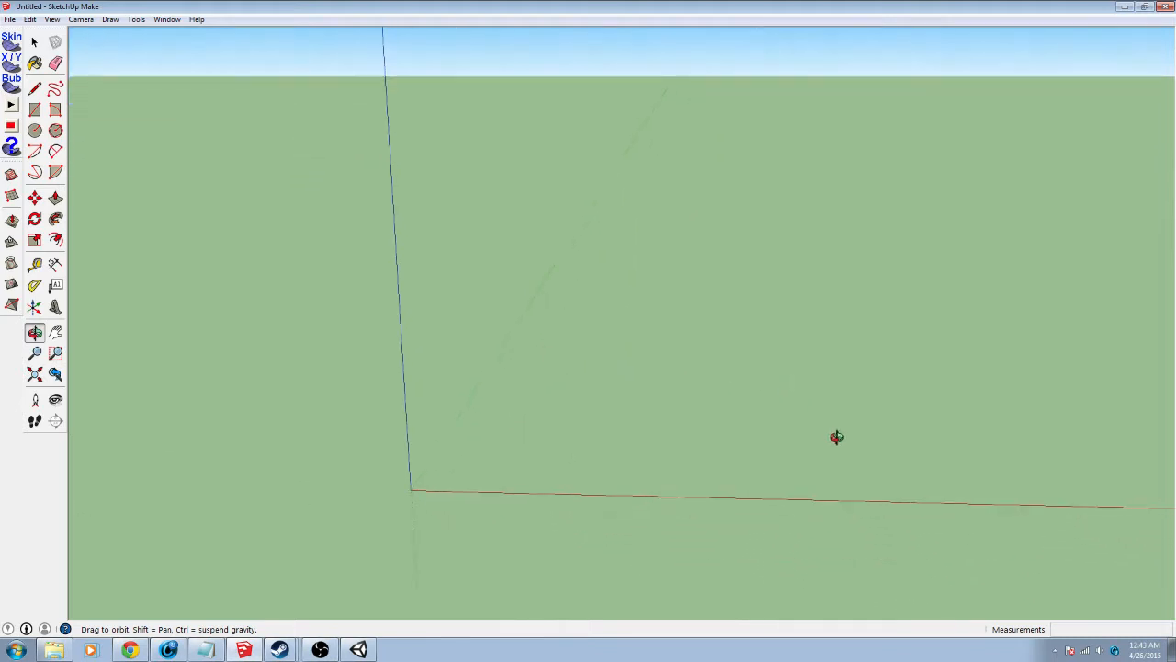
# Draw a 40 m by 60 m rectangle on the ground starting from the origin, with its long side along the green axis
pyautogui.press('r')
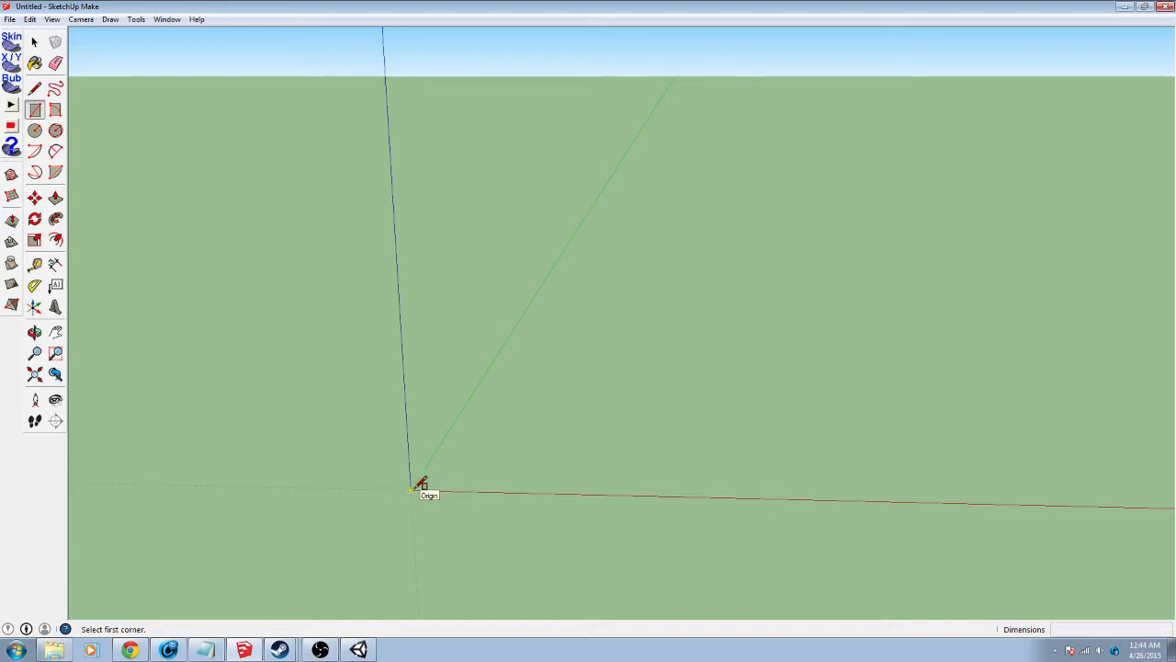
pyautogui.click(413, 487)
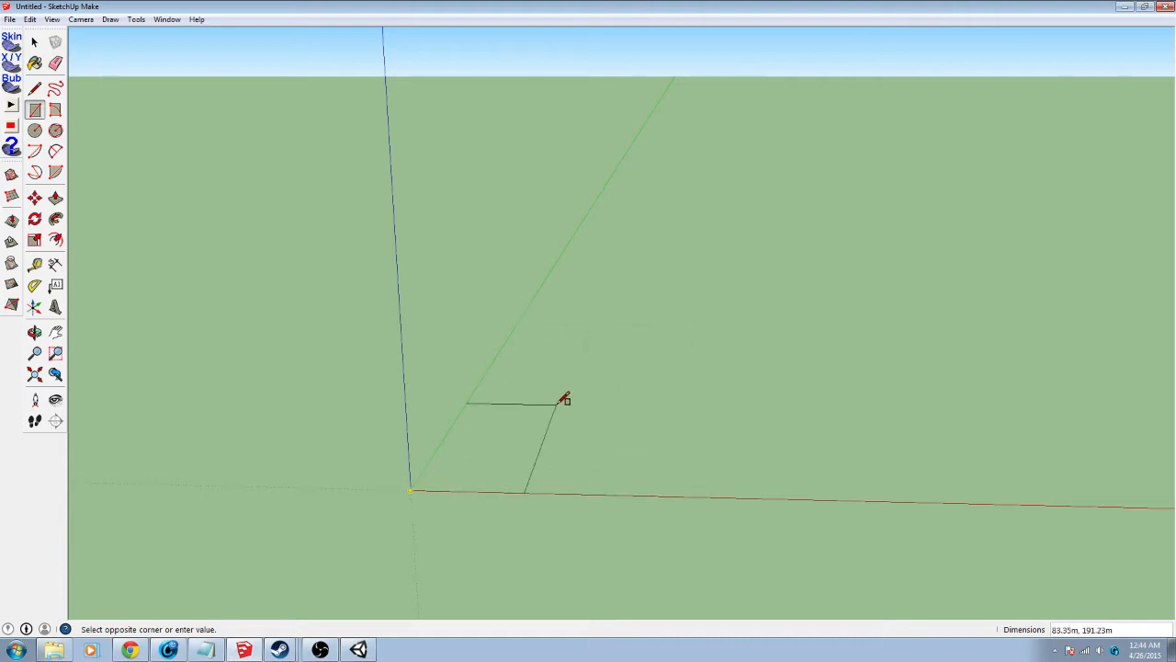
pyautogui.write('40,60')
pyautogui.press('Return')
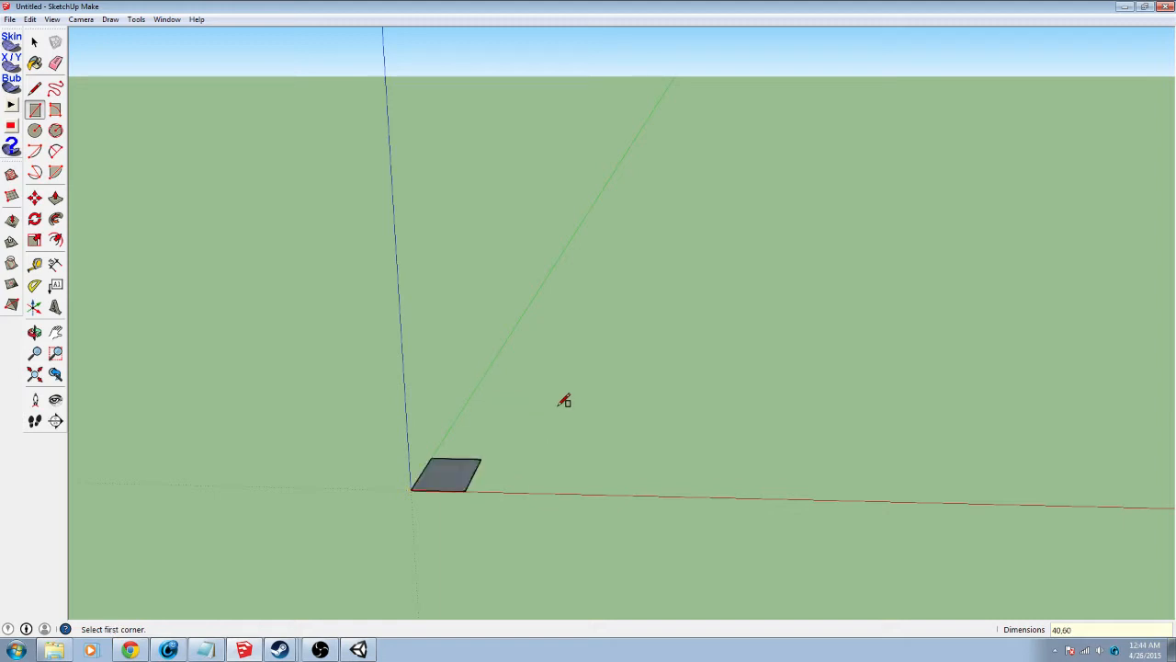
# Place a guide line 5 m inside the rectangle's long edge on the green axis with the Tape Measure
pyautogui.scroll(5, 486, 462)
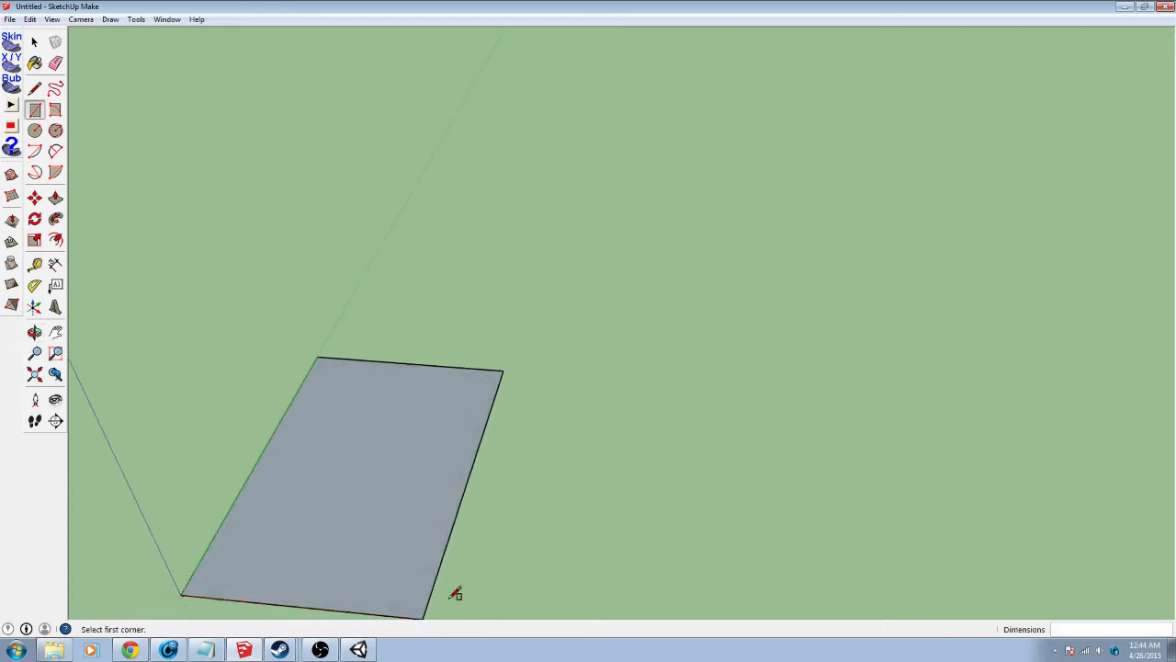
pyautogui.moveTo(420, 517)
pyautogui.mouseDown(button='middle')
pyautogui.moveTo(738, 468)
pyautogui.moveTo(620, 511)
pyautogui.moveTo(527, 515)
pyautogui.moveTo(619, 306)
pyautogui.moveTo(507, 453)
pyautogui.moveTo(513, 401)
pyautogui.moveTo(509, 546)
pyautogui.moveTo(547, 294)
pyautogui.mouseUp(button='middle')
pyautogui.scroll(3, 513, 402)
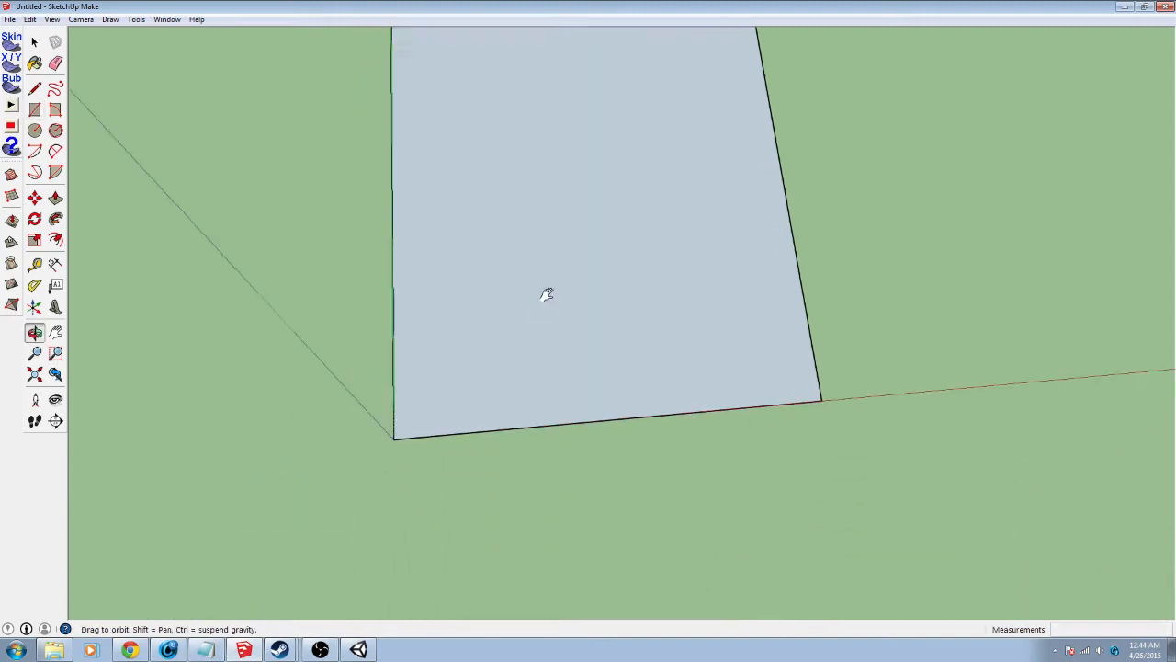
pyautogui.press('t')
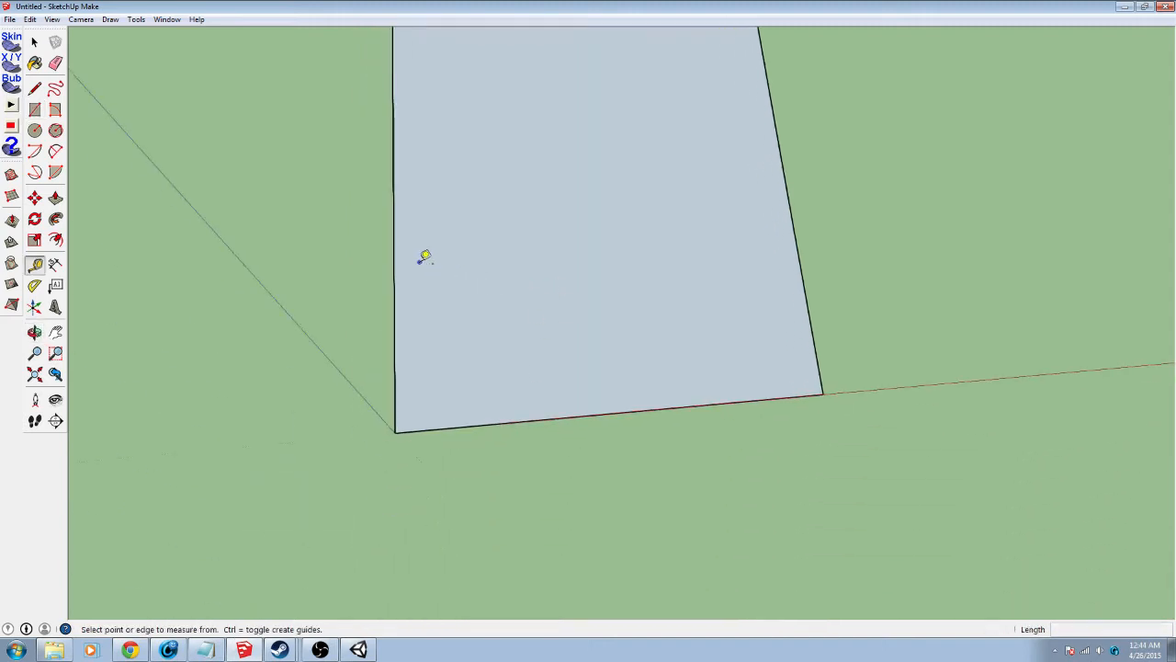
pyautogui.click(394, 253)
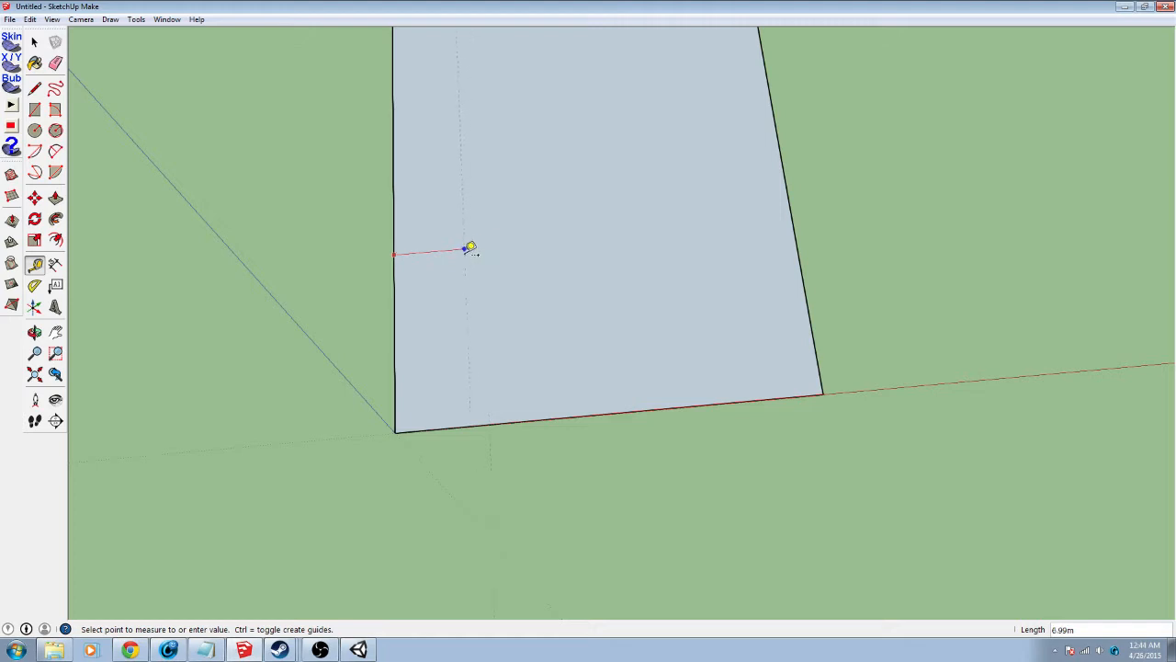
pyautogui.write('5')
pyautogui.press('Return')
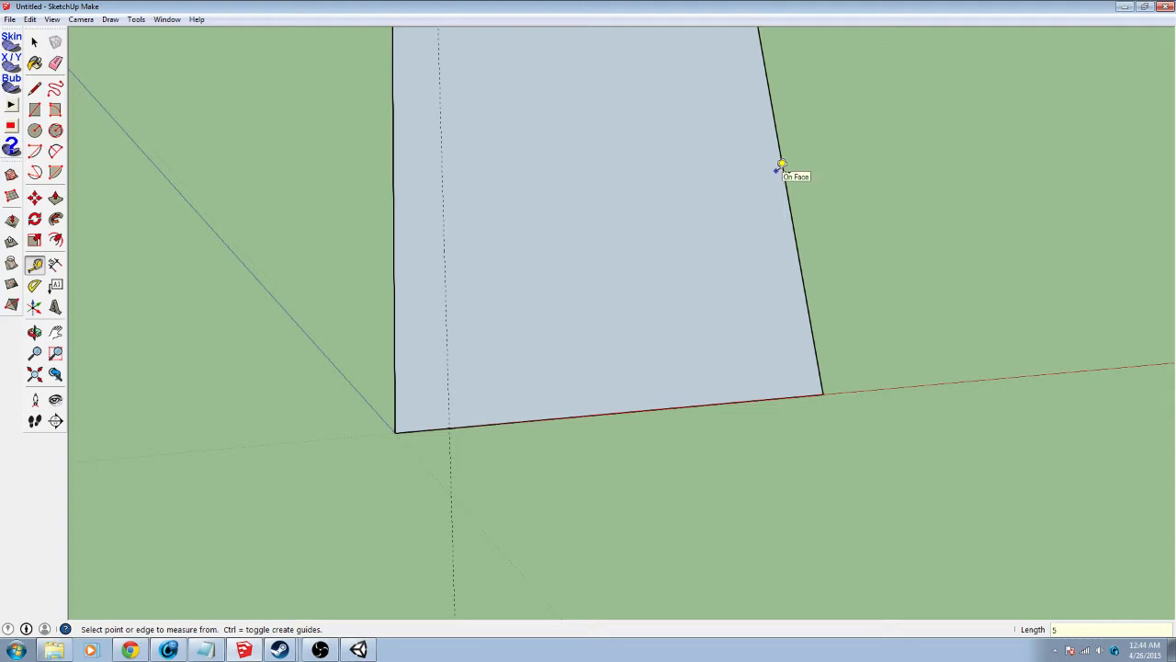
# Try a second guide line 15 m from the first guide and undo it
pyautogui.click(444, 201)
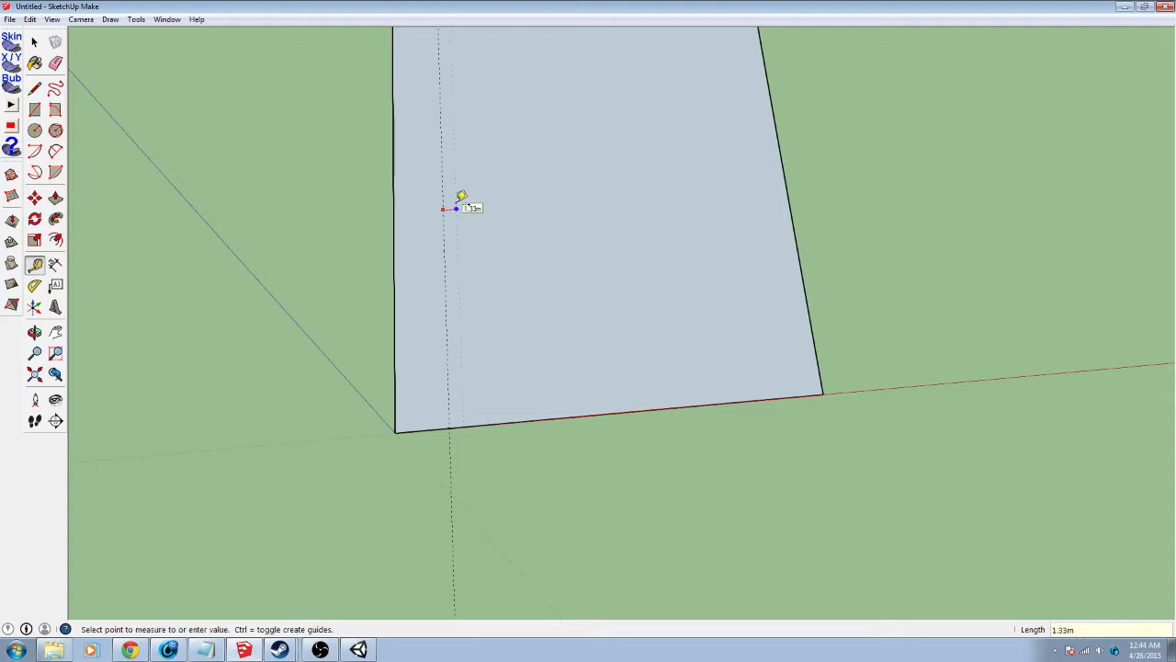
pyautogui.write('15')
pyautogui.press('Return')
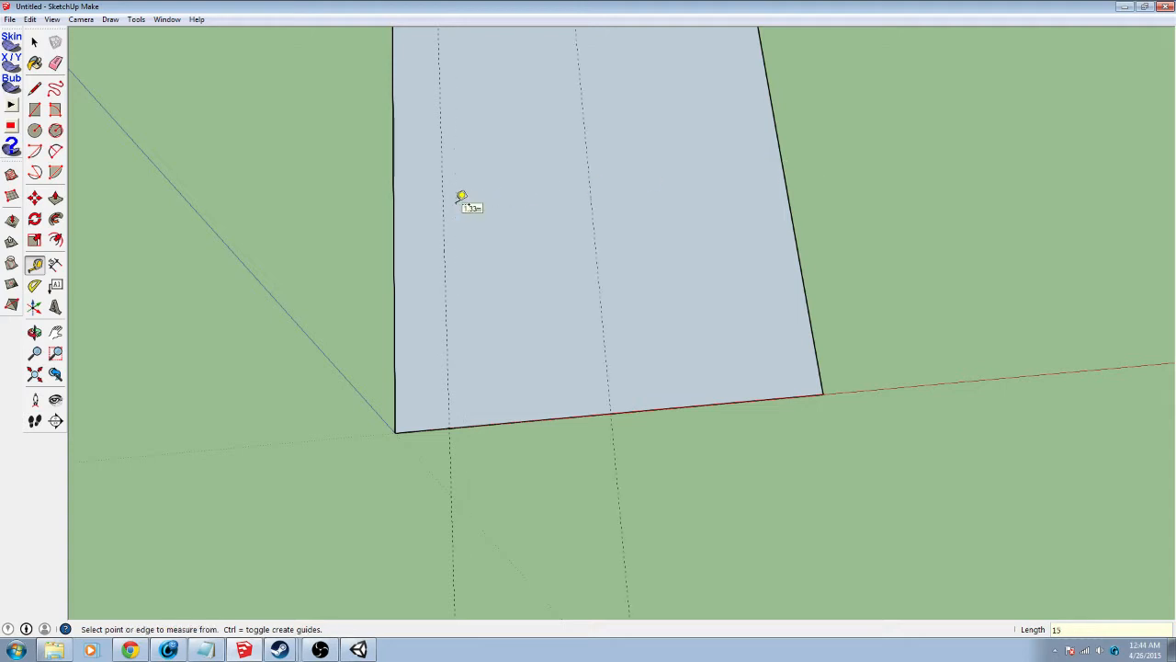
pyautogui.hotkey('ctrl', 'z')
pyautogui.click(395, 196)
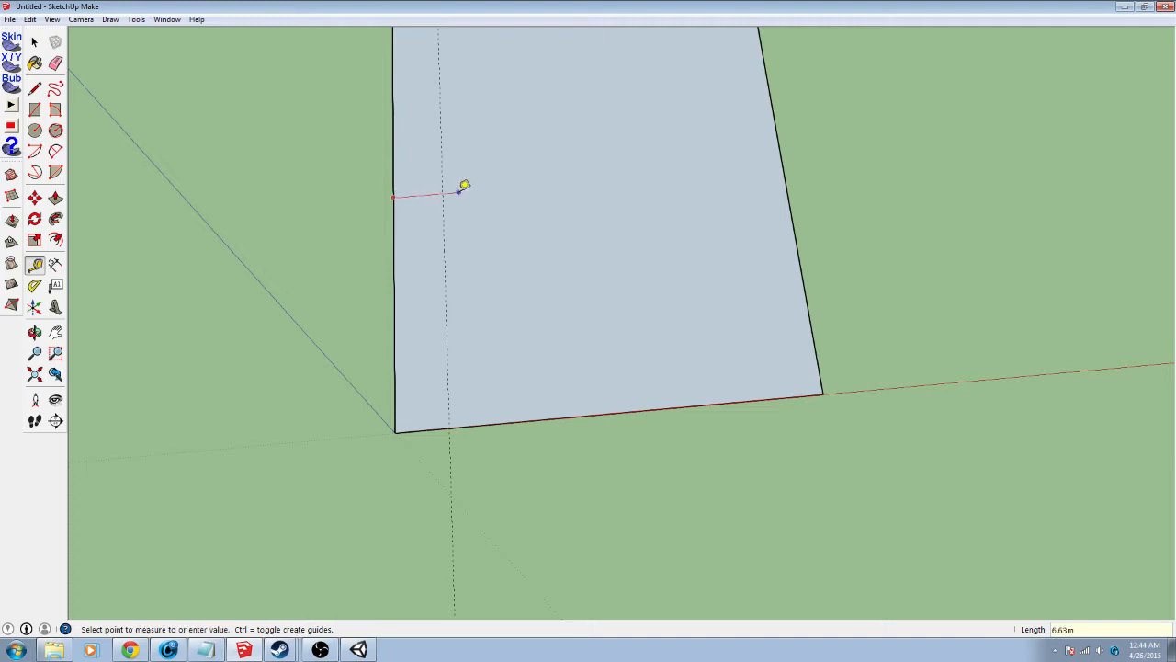
pyautogui.press('Escape')
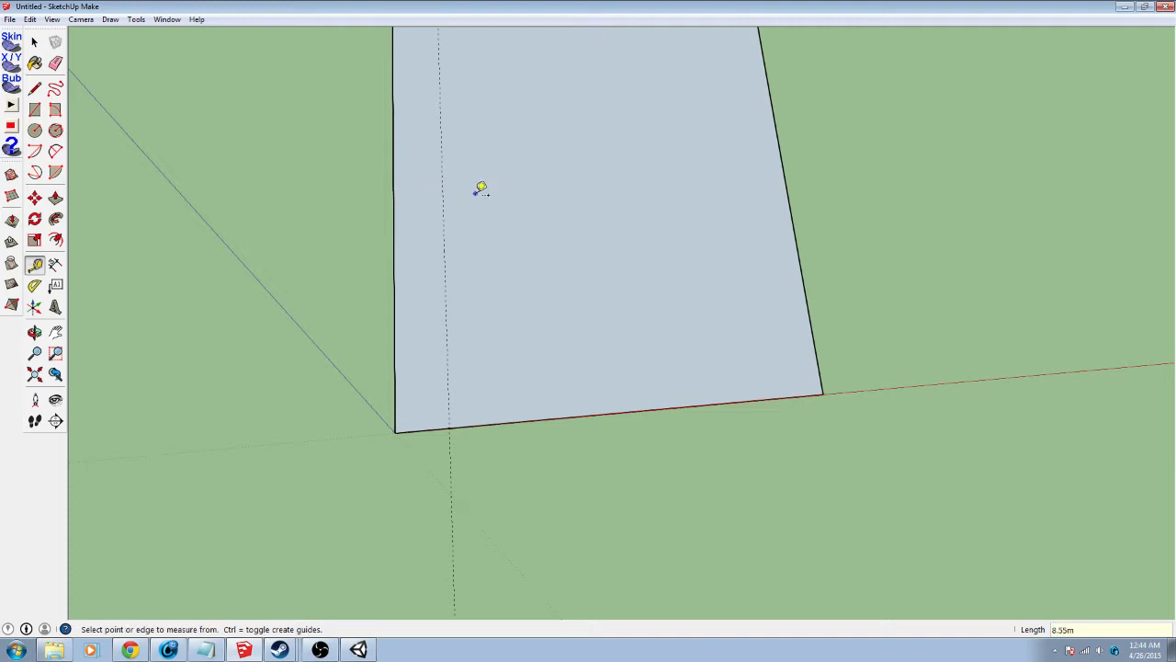
# Place guide lines 15 m inside each of the rectangle's two long edges
pyautogui.click(394, 189)
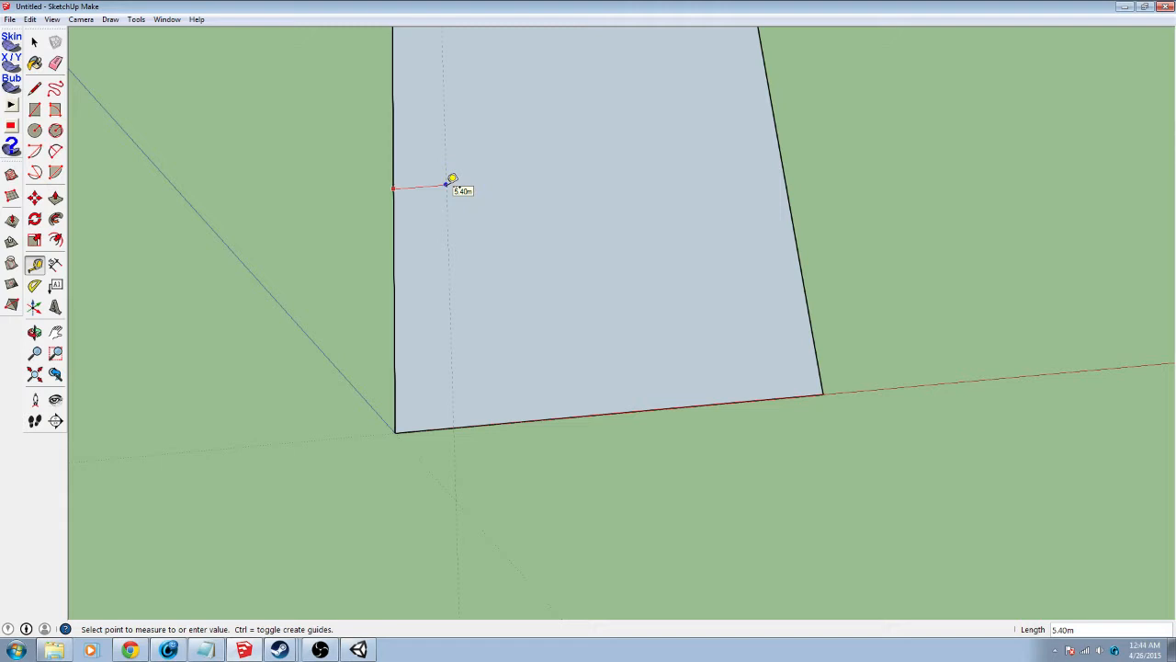
pyautogui.write('15')
pyautogui.press('Return')
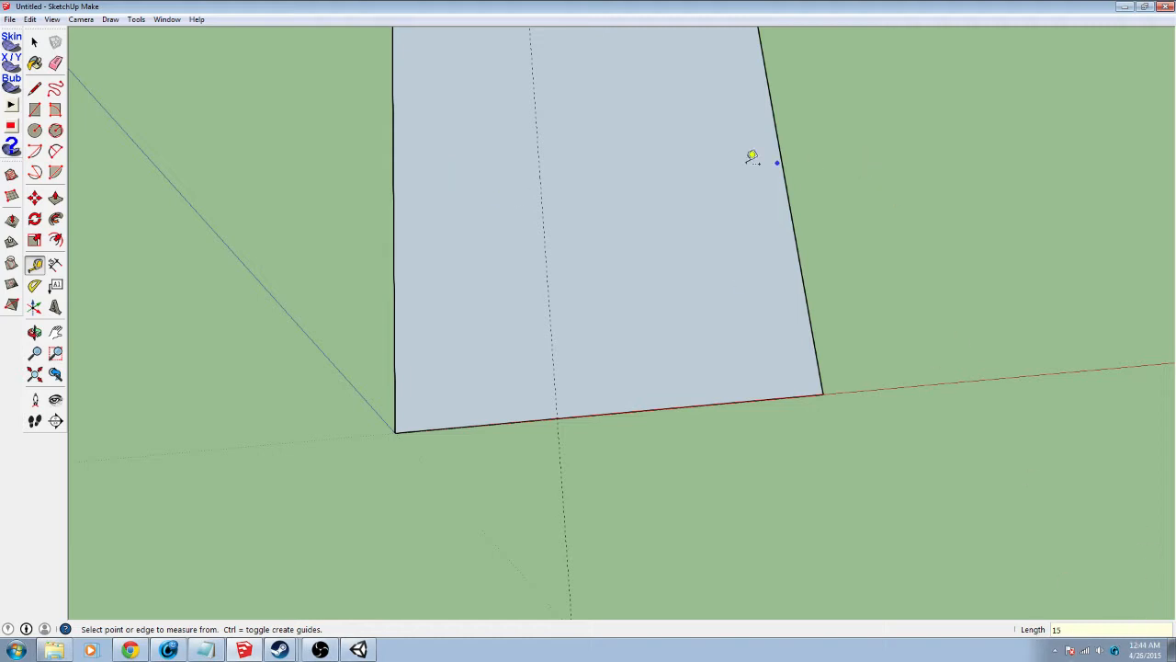
pyautogui.click(781, 163)
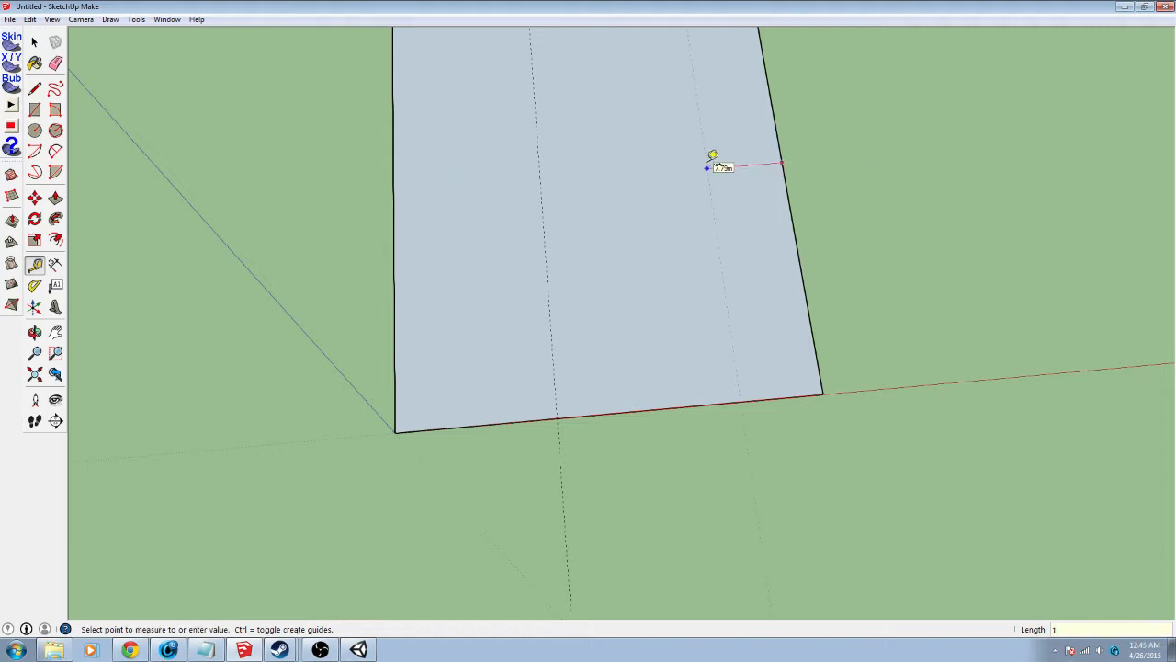
pyautogui.press('Return')
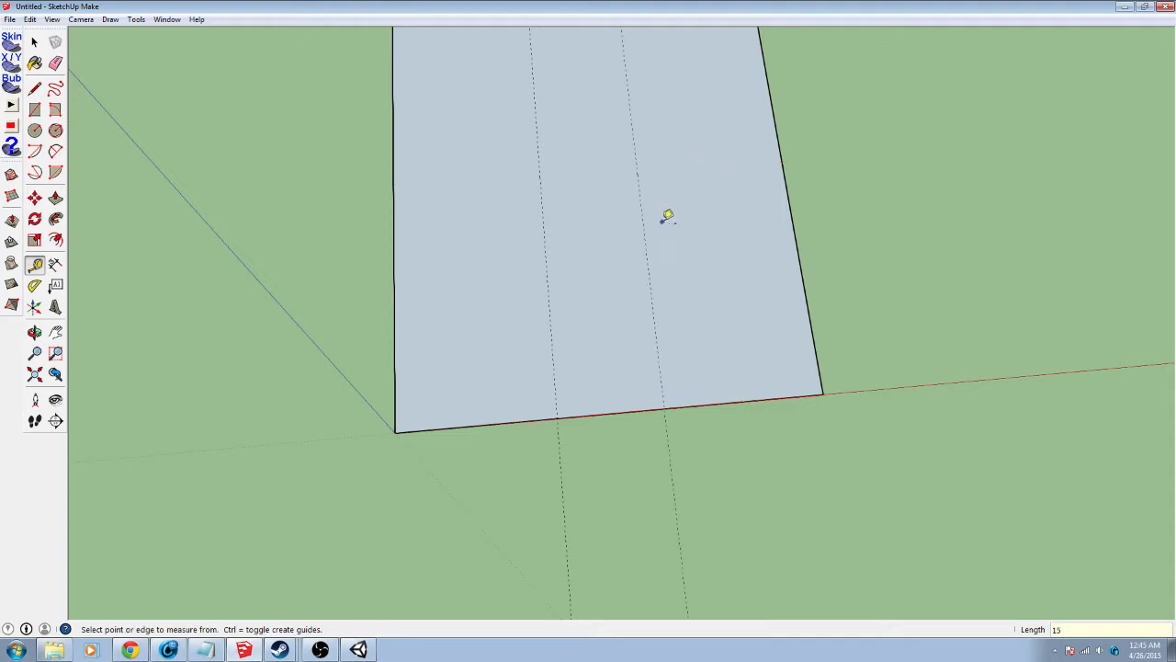
# Place guide lines 10 m inside each of the rectangle's two long edges
pyautogui.moveTo(588, 244); pyautogui.dragTo(581, 290, button='middle')
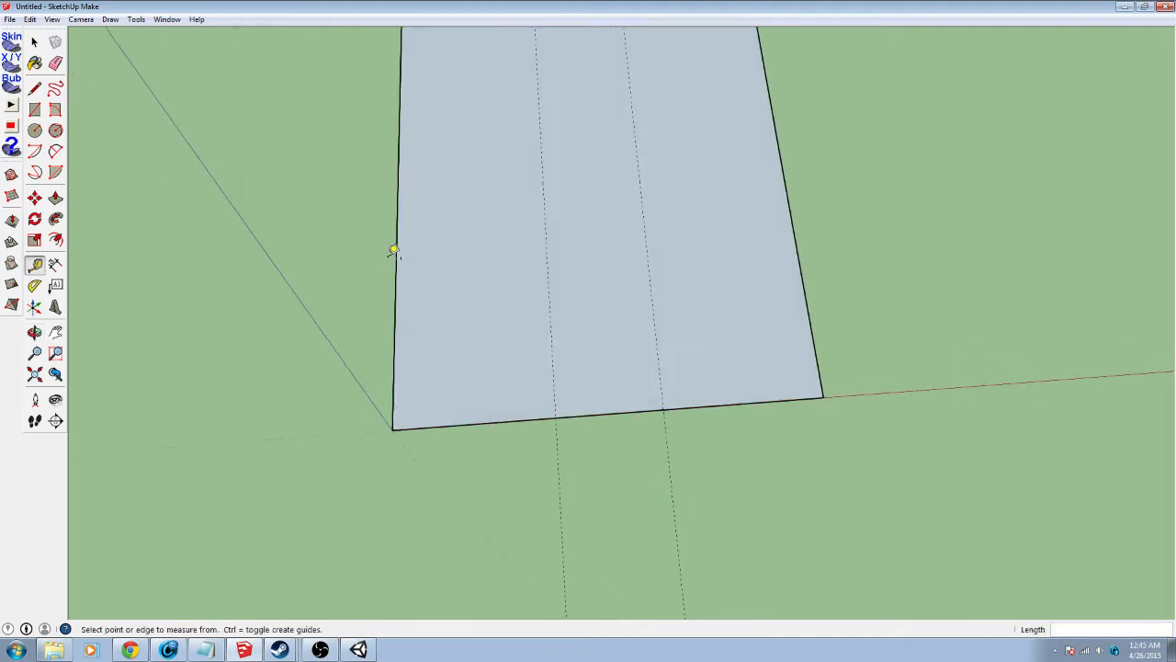
pyautogui.click(396, 254)
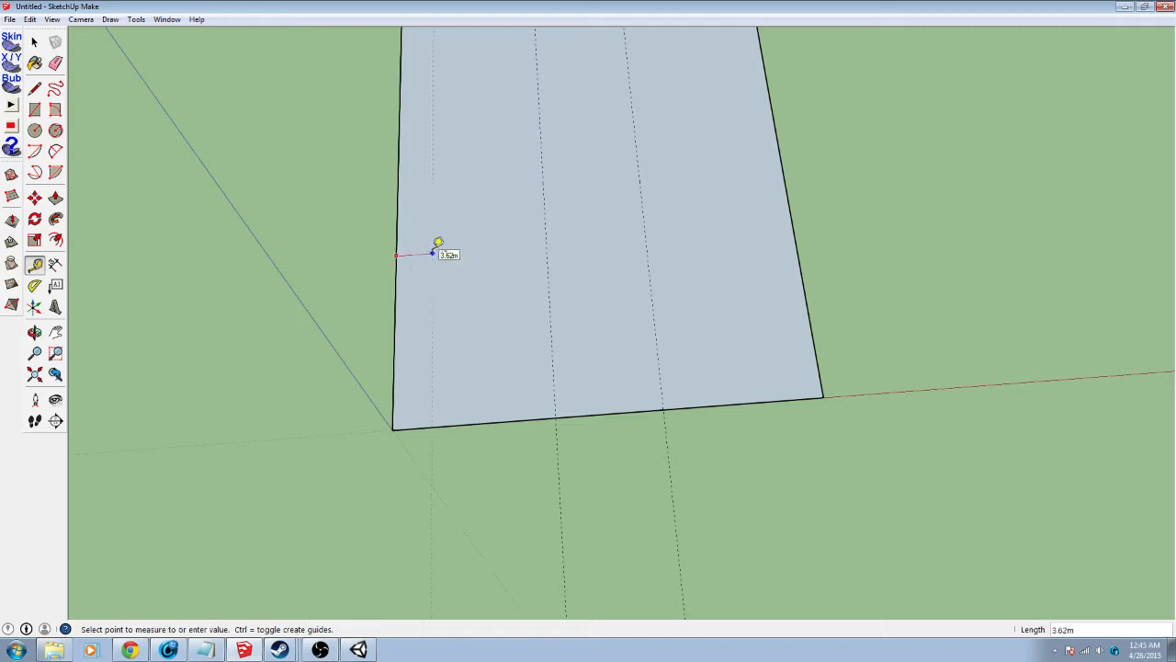
pyautogui.press('Return')
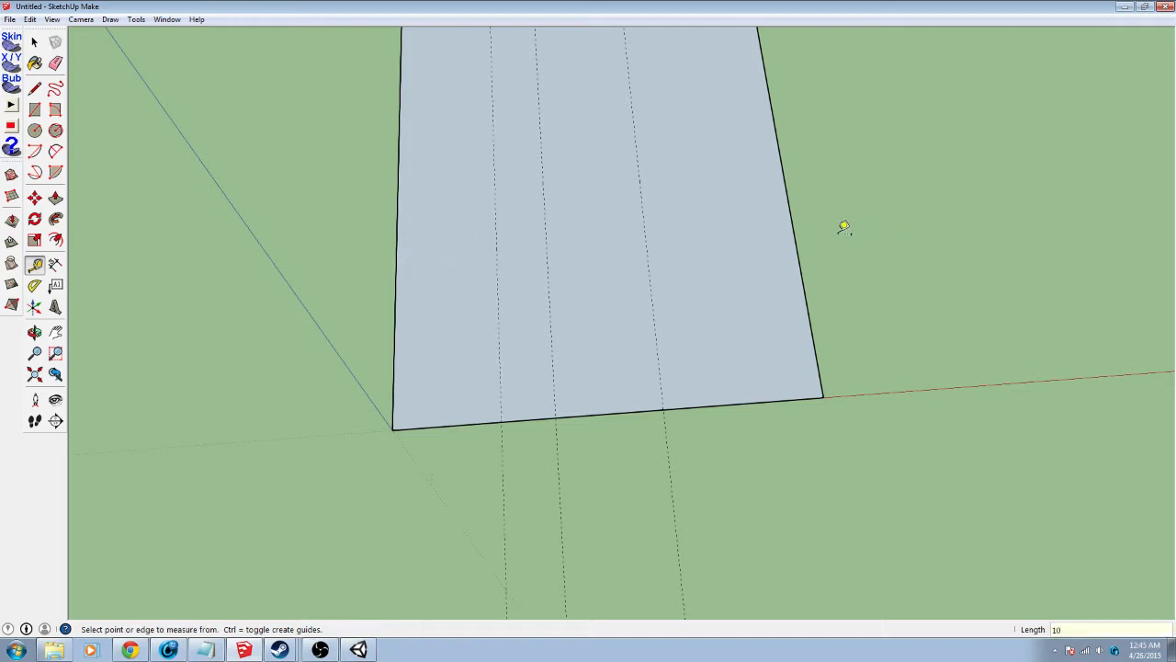
pyautogui.click(795, 225)
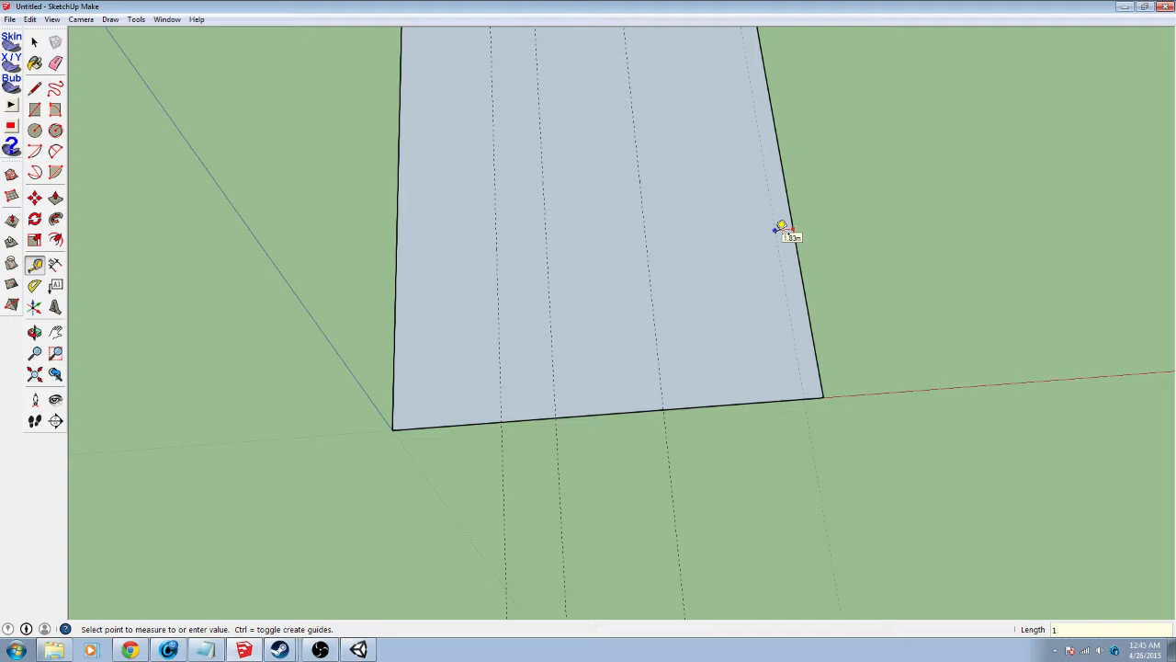
pyautogui.press('Return')
# Erase the two inner guide lines that lie 15 m from the long edges
pyautogui.press('e')
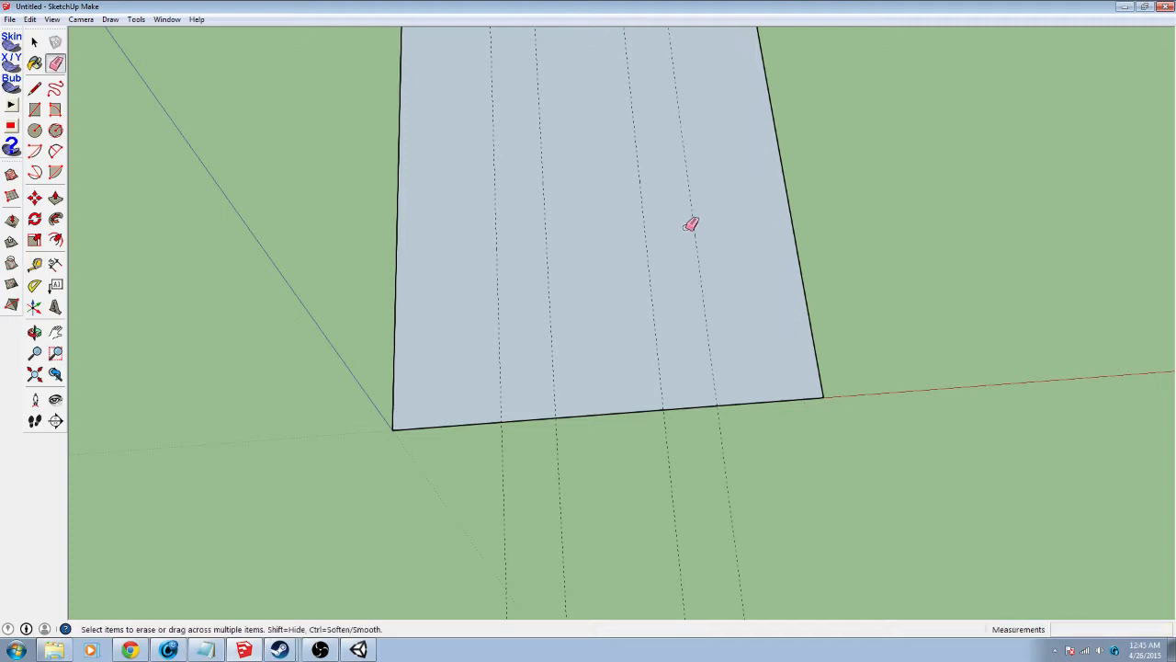
pyautogui.rightClick(581, 238)
pyautogui.click(577, 235)
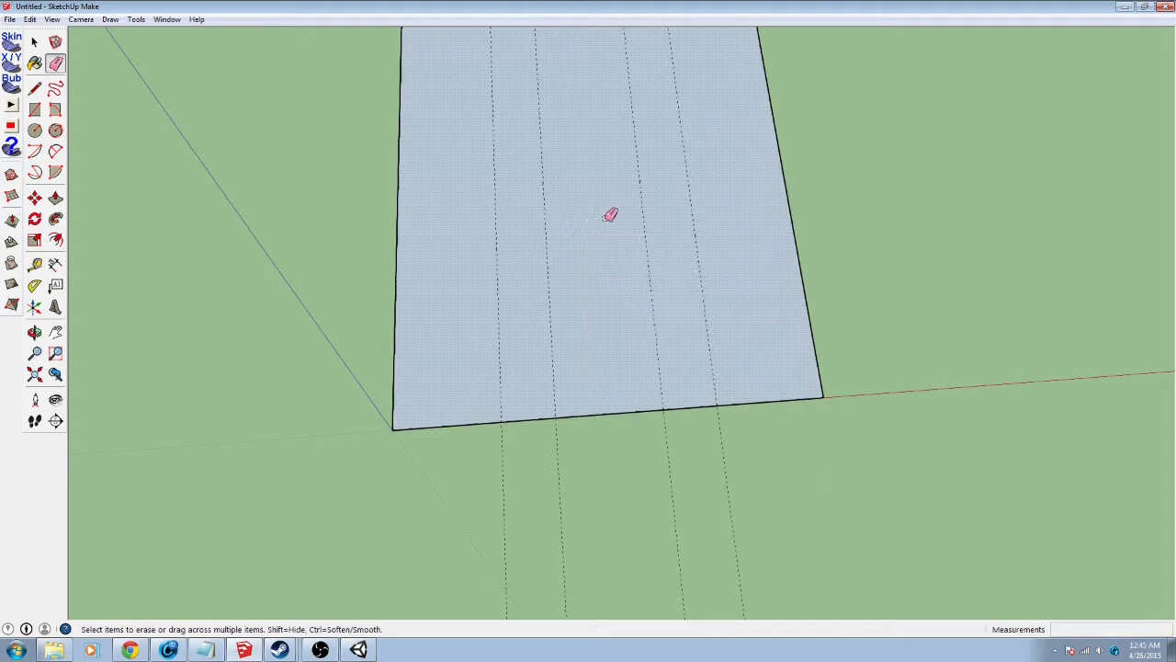
pyautogui.moveTo(685, 202); pyautogui.dragTo(541, 224)
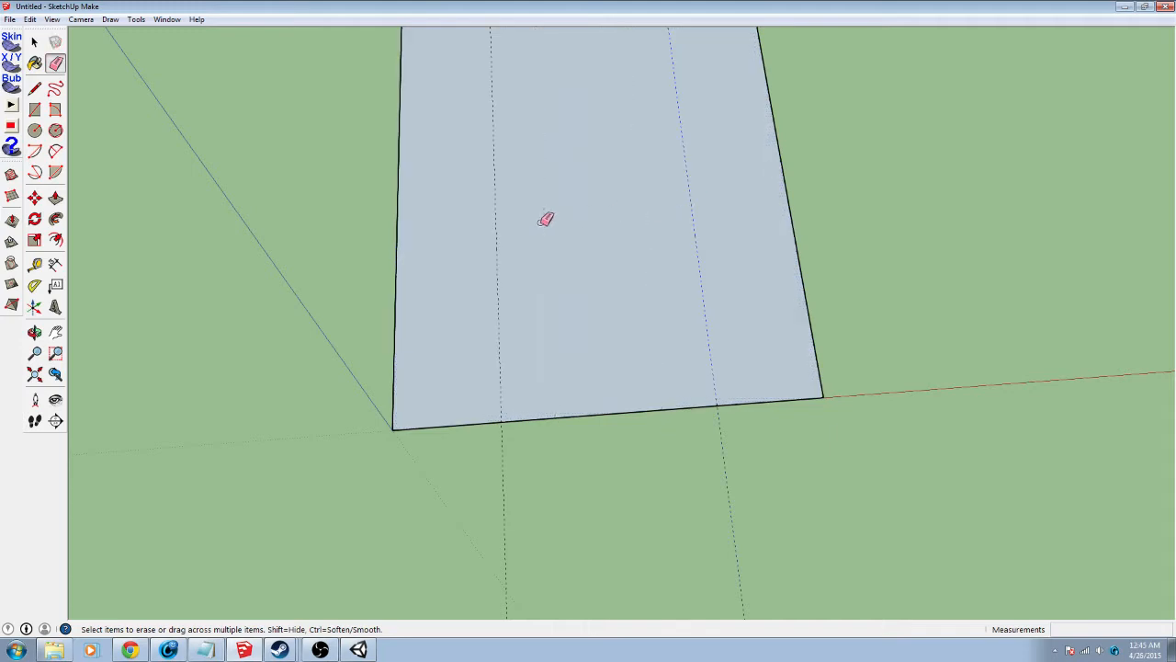
# Push/Pull the rectangle's face upward into a thin slab, undoing the first freehand pull
pyautogui.moveTo(659, 349)
pyautogui.mouseDown(button='middle')
pyautogui.moveTo(635, 137)
pyautogui.moveTo(454, 194)
pyautogui.moveTo(870, 255)
pyautogui.moveTo(833, 357)
pyautogui.moveTo(632, 226)
pyautogui.moveTo(640, 276)
pyautogui.moveTo(629, 235)
pyautogui.moveTo(685, 190)
pyautogui.moveTo(906, 221)
pyautogui.moveTo(510, 236)
pyautogui.moveTo(800, 231)
pyautogui.moveTo(745, 238)
pyautogui.moveTo(625, 334)
pyautogui.moveTo(606, 377)
pyautogui.moveTo(748, 355)
pyautogui.moveTo(861, 362)
pyautogui.moveTo(953, 296)
pyautogui.moveTo(753, 386)
pyautogui.moveTo(570, 423)
pyautogui.moveTo(505, 279)
pyautogui.mouseUp(button='middle')
pyautogui.scroll(-3, 800, 231)
pyautogui.scroll(-2, 607, 377)
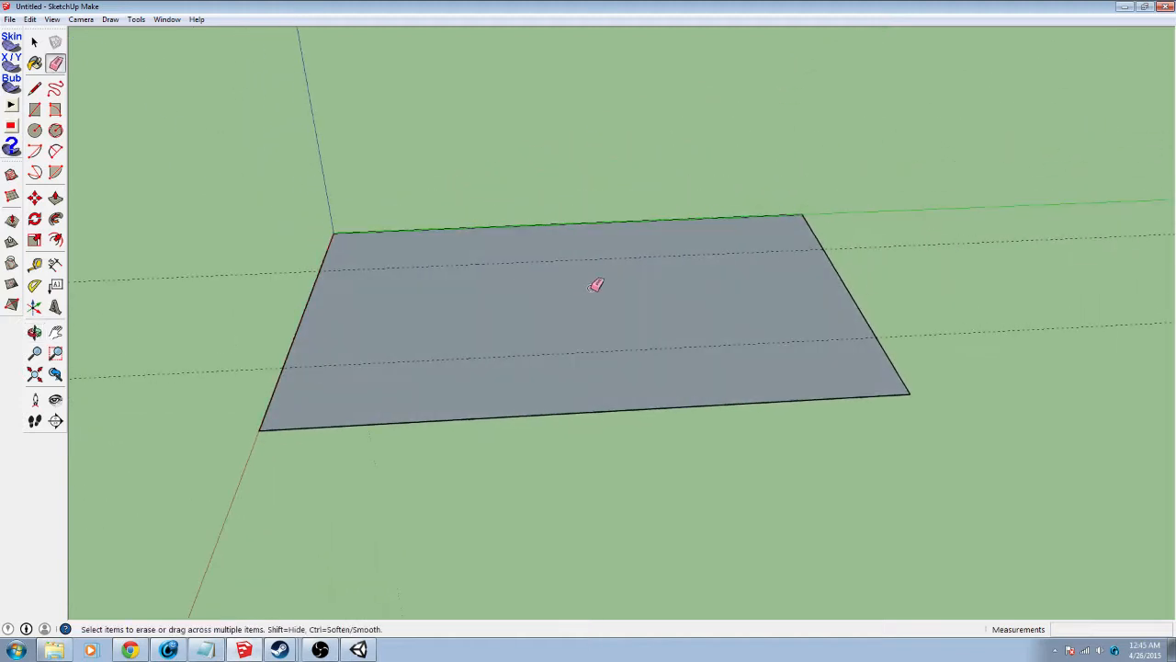
pyautogui.press('p')
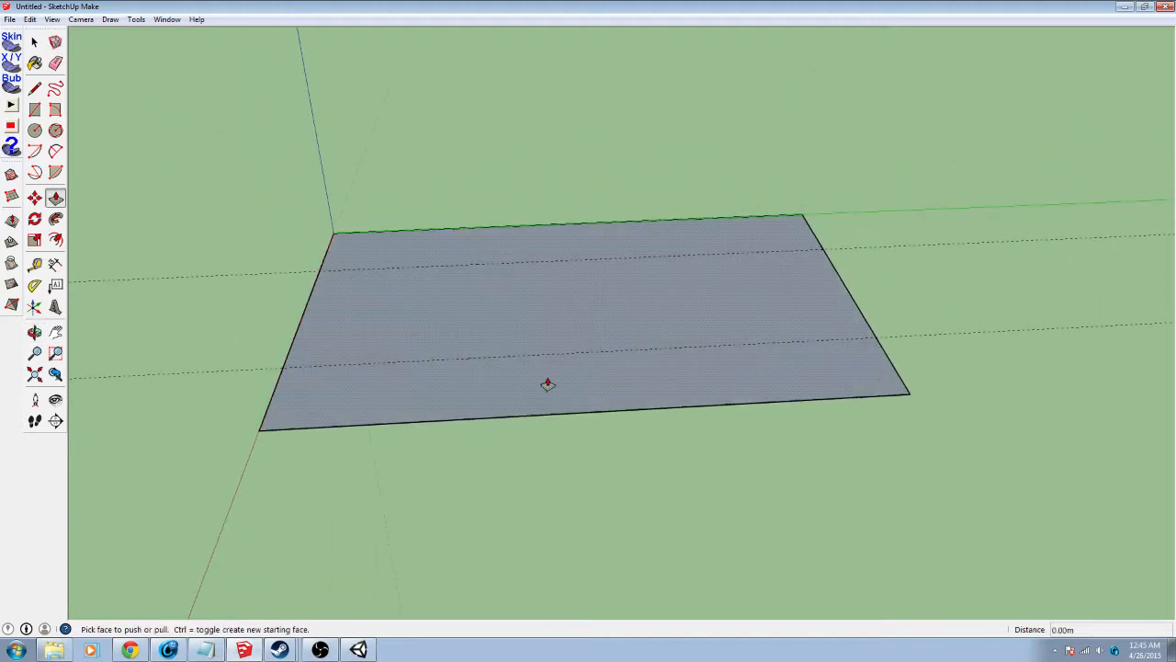
pyautogui.moveTo(548, 383); pyautogui.dragTo(537, 380)
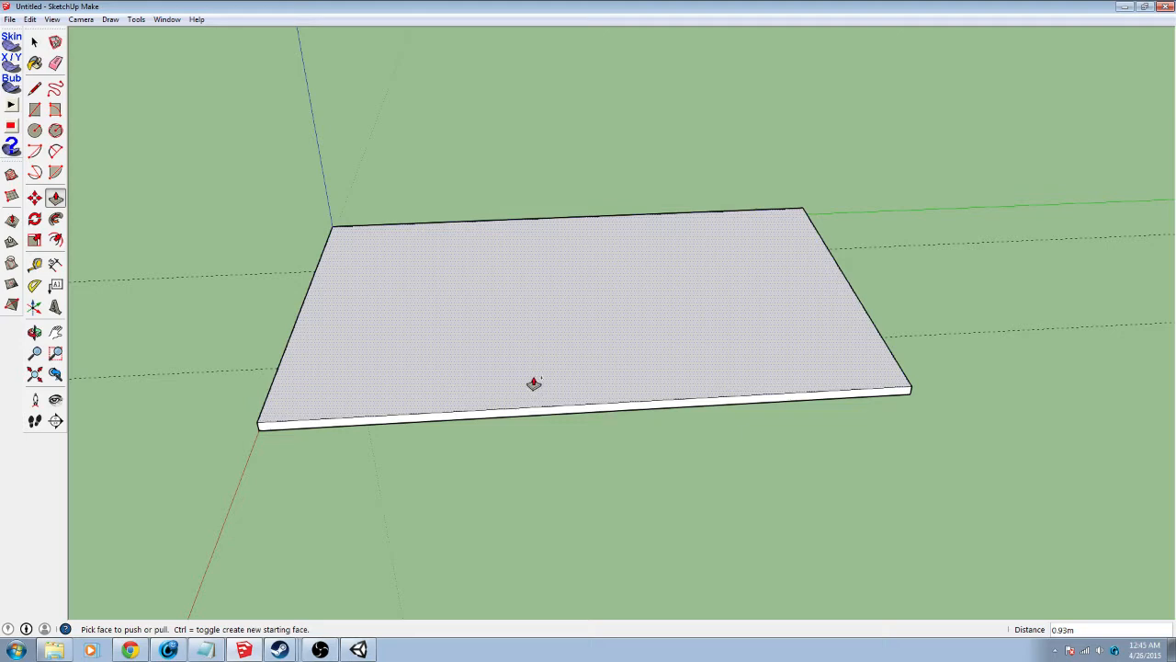
pyautogui.hotkey('ctrl', 'z')
pyautogui.moveTo(521, 399); pyautogui.dragTo(525, 383)
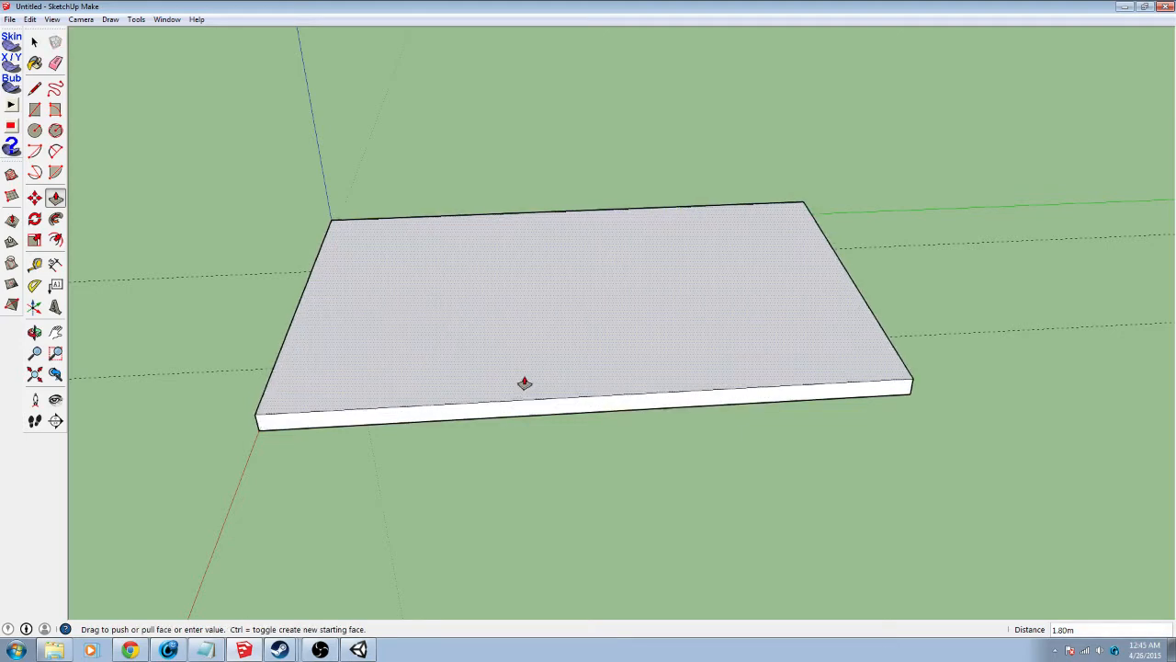
pyautogui.press('Return')
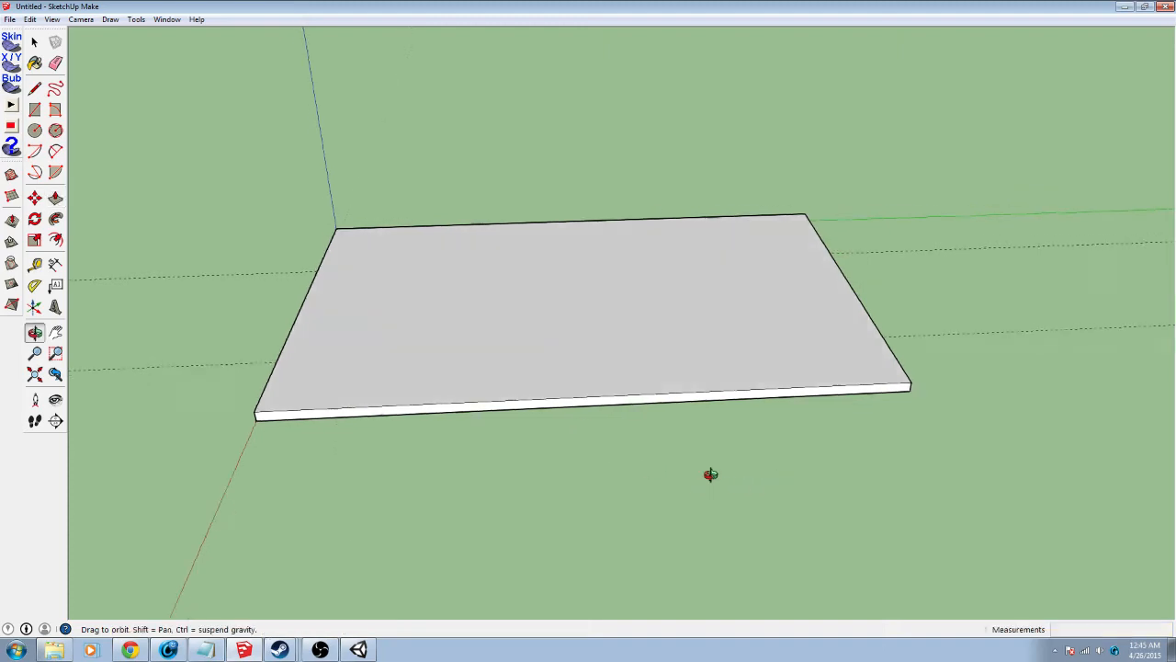
pyautogui.moveTo(708, 473); pyautogui.dragTo(809, 396, button='middle')
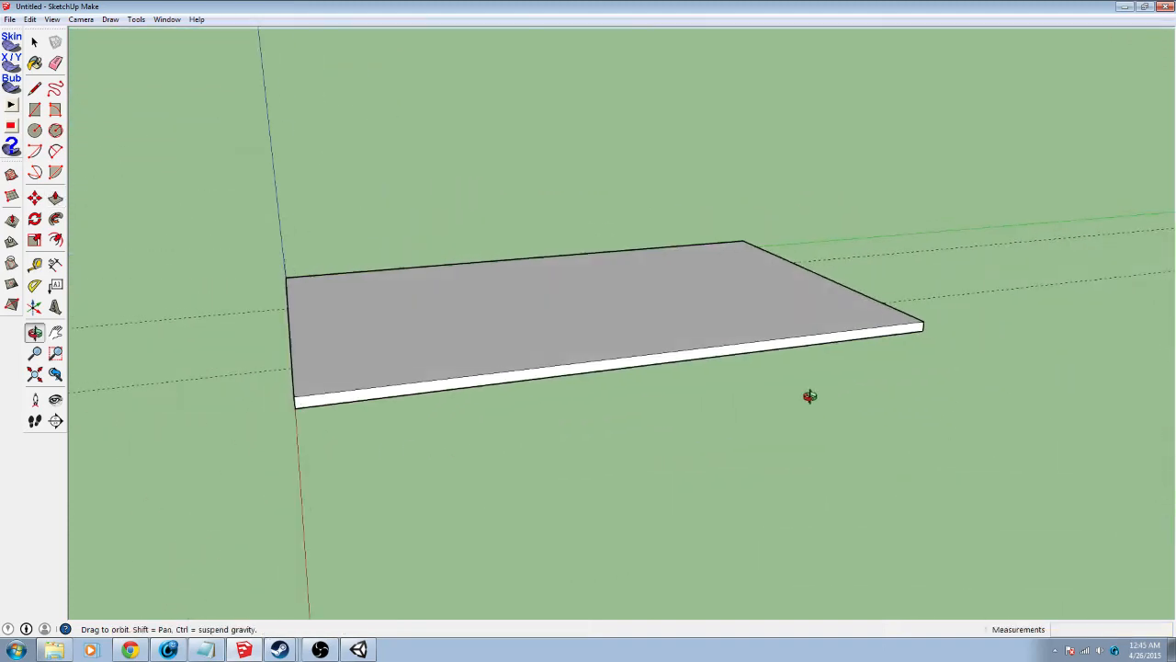
# Review the dimension settings in the model information and close them without changes
pyautogui.moveTo(190, 424); pyautogui.dragTo(573, 420, button='middle')
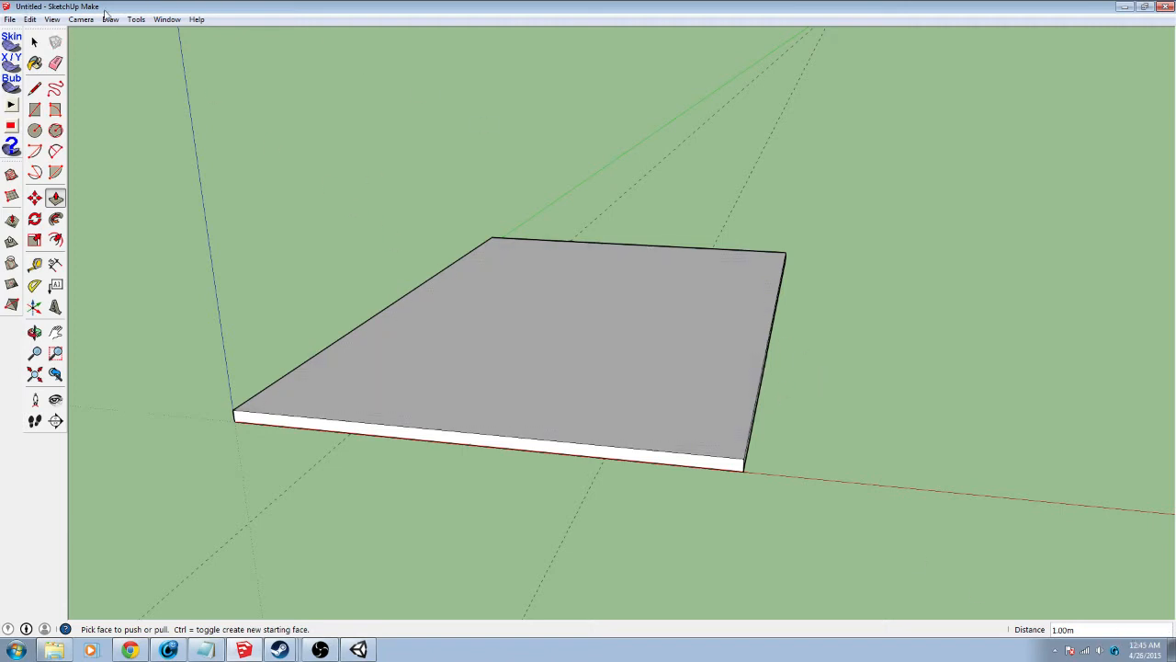
pyautogui.click(166, 19)
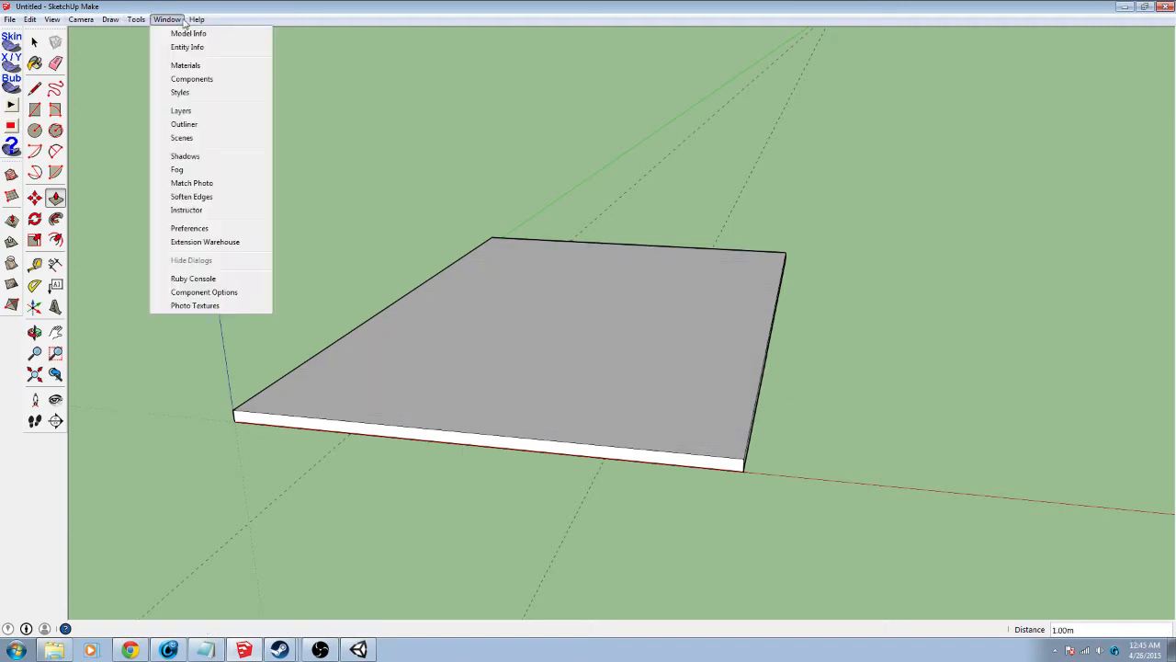
pyautogui.click(189, 37)
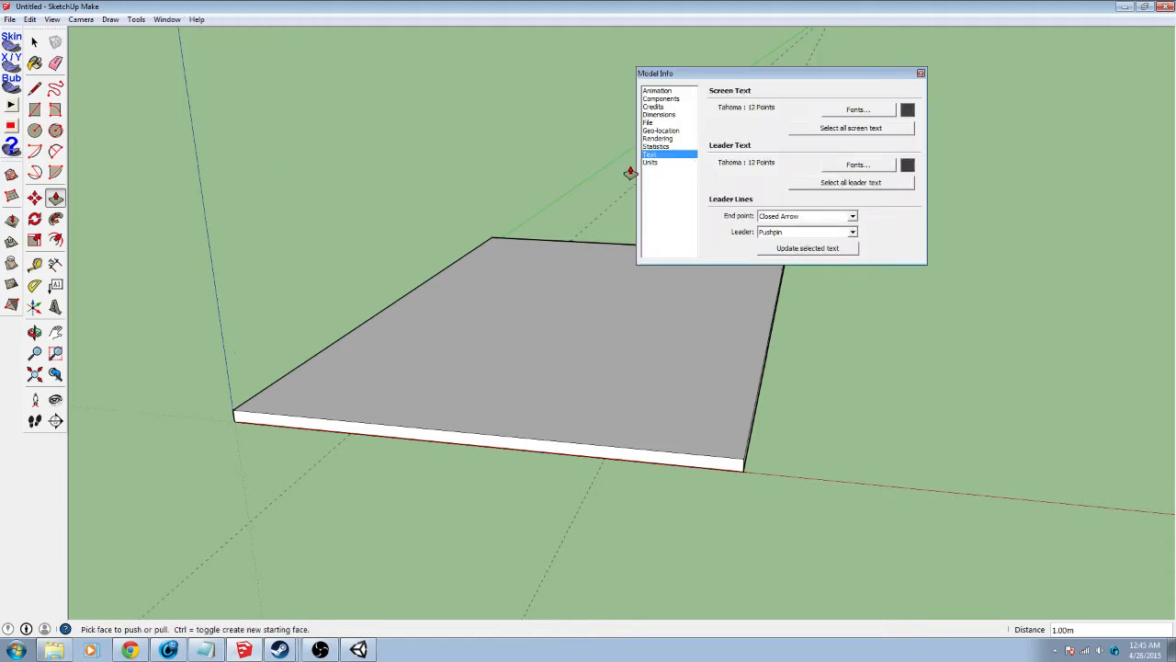
pyautogui.click(660, 122)
pyautogui.click(660, 114)
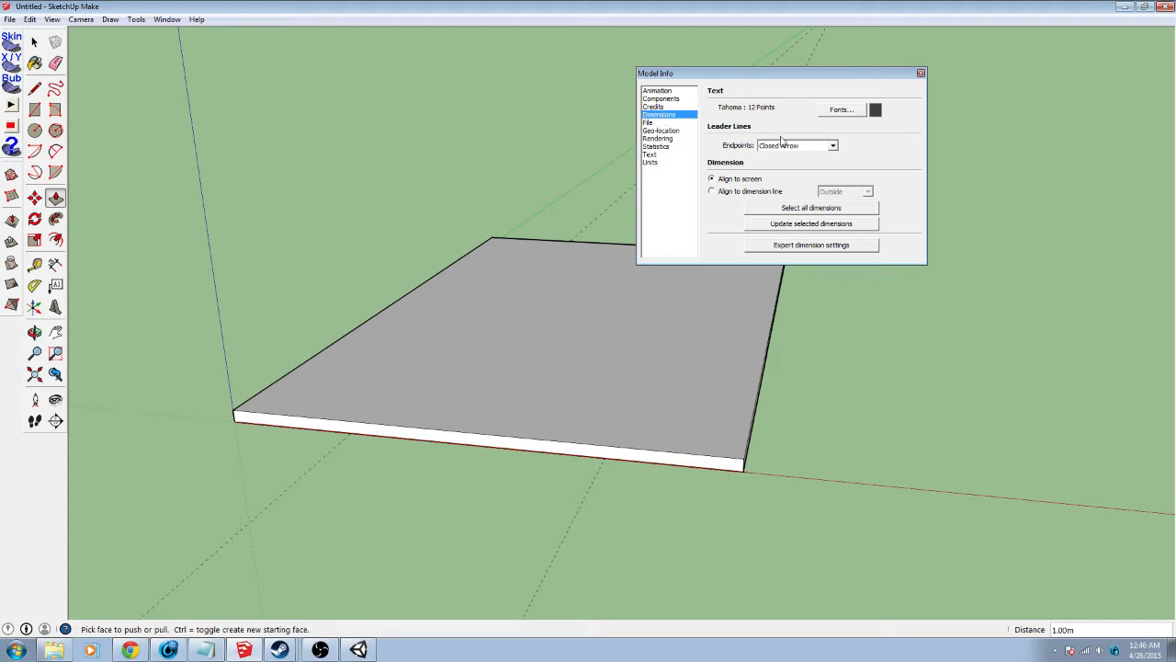
pyautogui.click(921, 74)
pyautogui.moveTo(779, 402); pyautogui.dragTo(439, 460, button='middle')
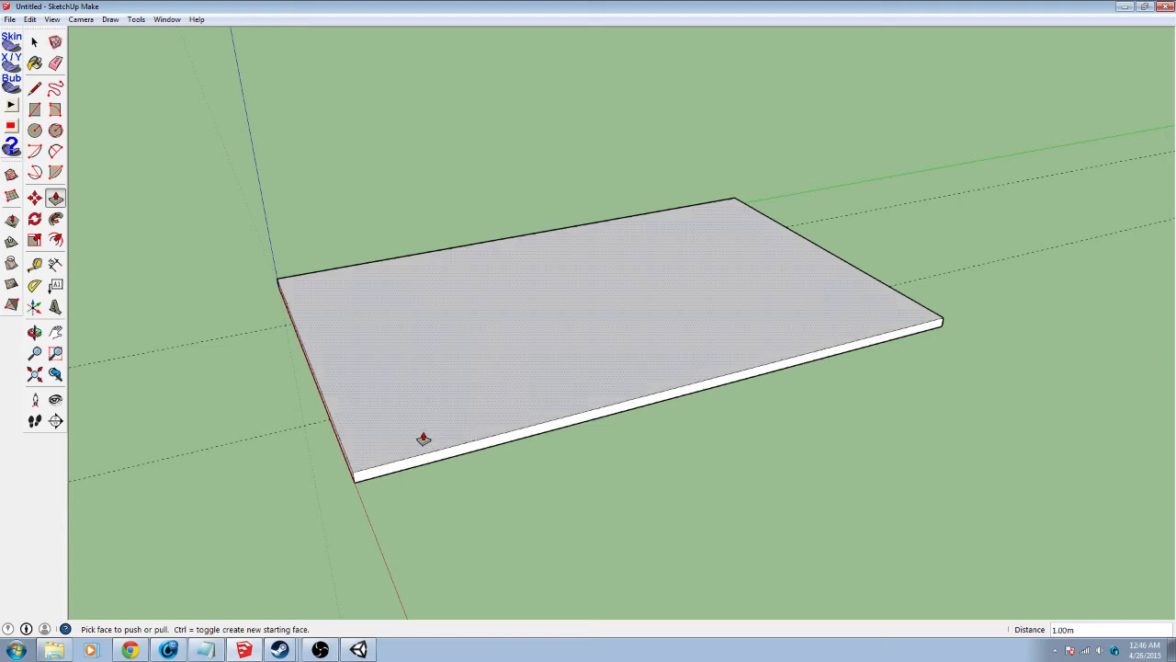
# Erase the two remaining guide lines running along the slab's length
pyautogui.press('e')
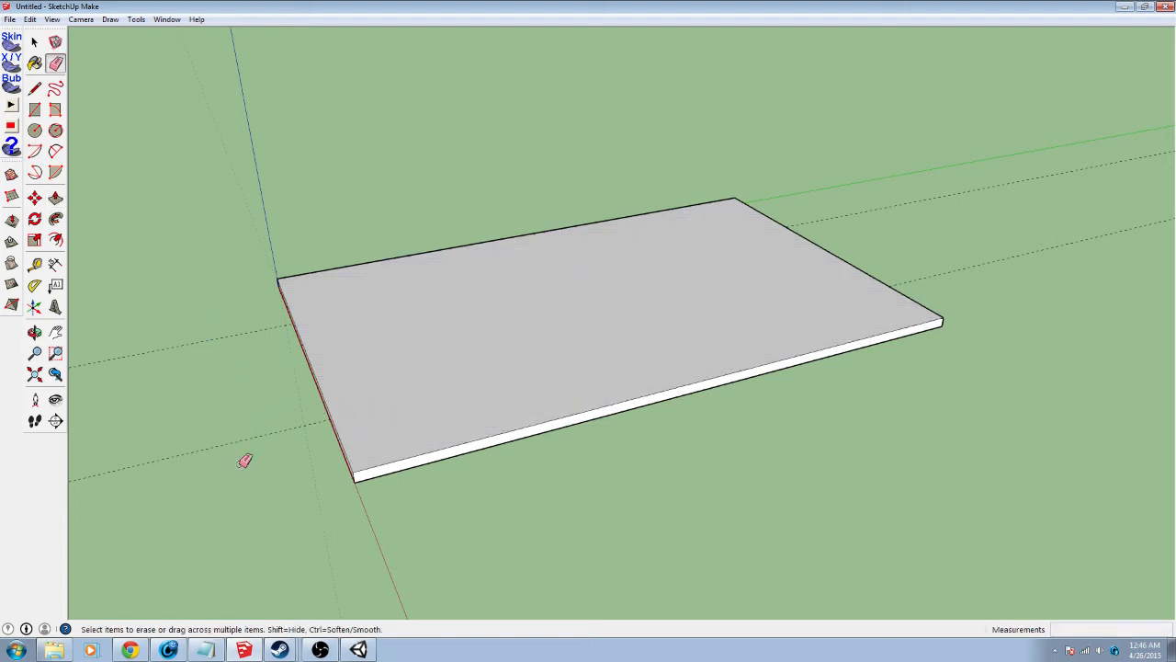
pyautogui.moveTo(1095, 375)
pyautogui.mouseDown(button='middle')
pyautogui.moveTo(880, 345)
pyautogui.moveTo(766, 386)
pyautogui.moveTo(798, 418)
pyautogui.moveTo(700, 558)
pyautogui.moveTo(740, 252)
pyautogui.mouseUp(button='middle')
pyautogui.scroll(-3, 583, 337)
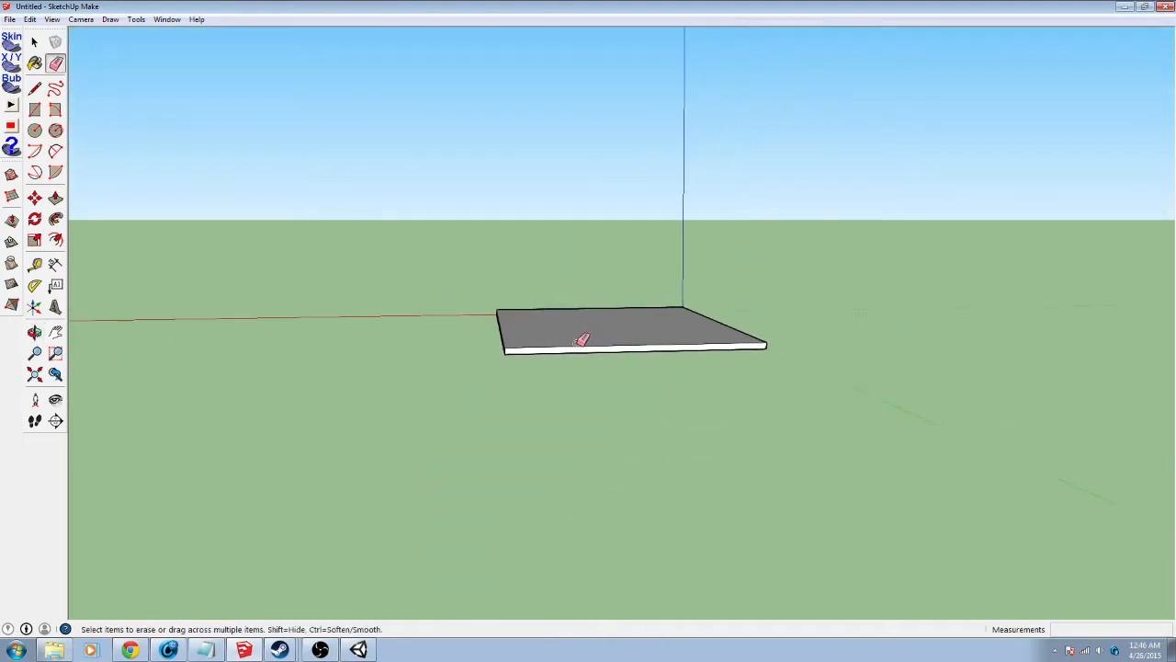
pyautogui.scroll(-2, 582, 336)
# Push/Pull the slab's narrow end face outward by 60 m to lengthen the slab
pyautogui.press('p')
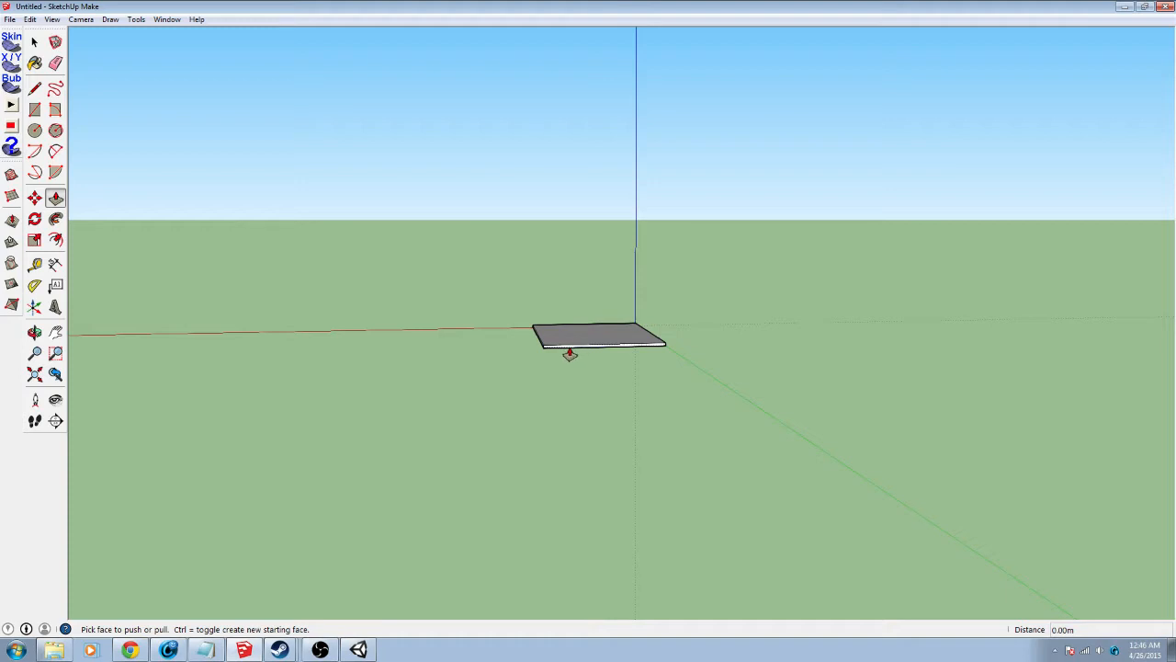
pyautogui.scroll(3, 569, 354)
pyautogui.click(589, 352)
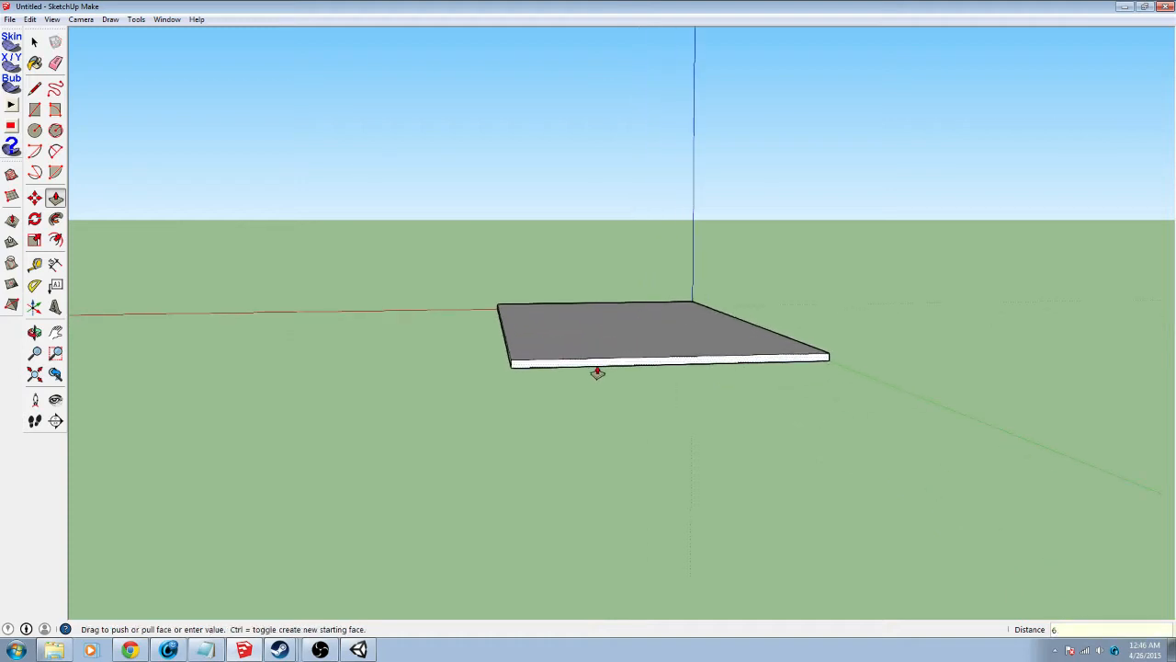
pyautogui.write('60')
pyautogui.press('Return')
pyautogui.moveTo(601, 344); pyautogui.dragTo(861, 468, button='middle')
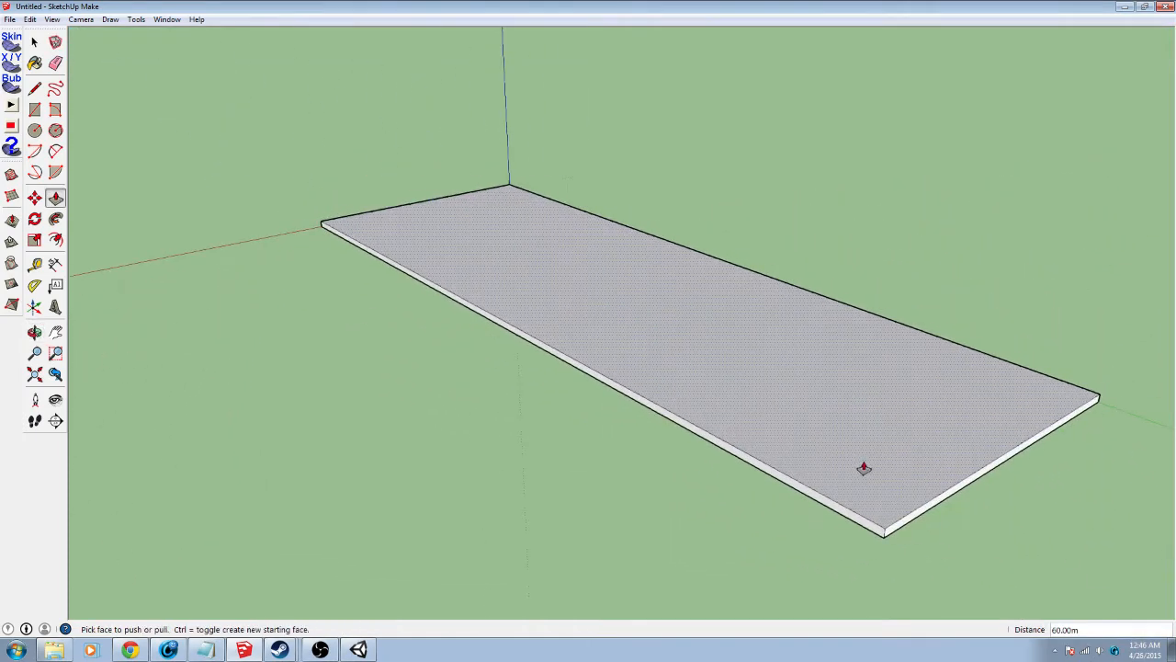
# Push/Pull the same end face outward by another 60 m, undoing and restoring the previous extension beforehand
pyautogui.scroll(-1, 863, 469)
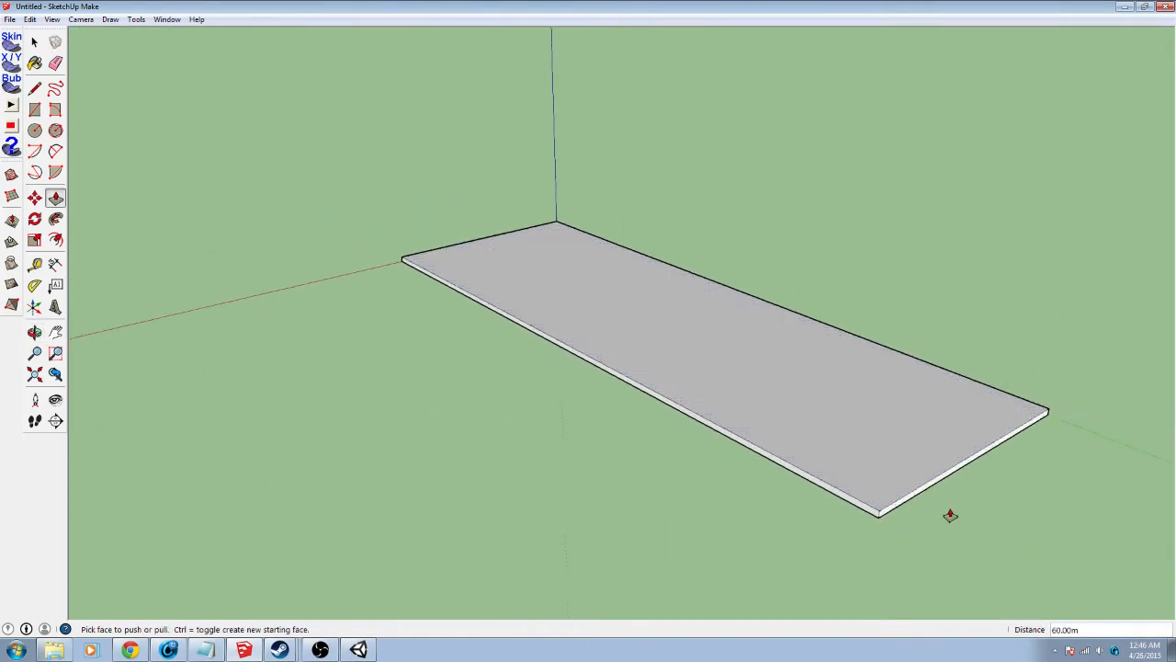
pyautogui.moveTo(950, 514); pyautogui.dragTo(754, 409, button='middle')
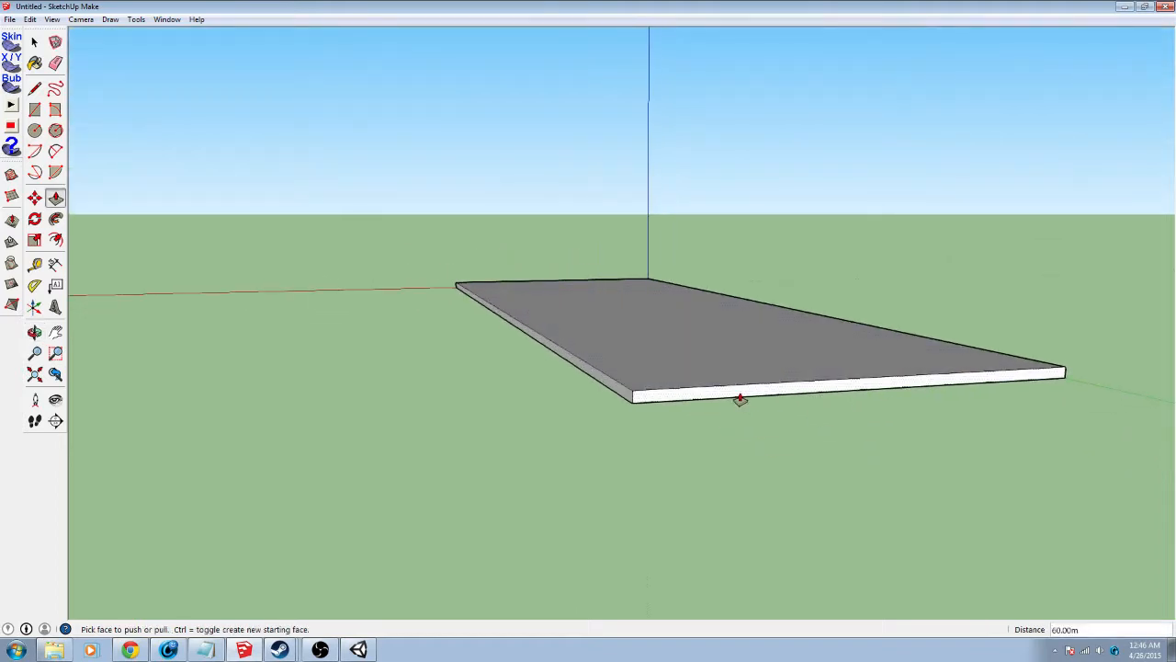
pyautogui.click(740, 397)
pyautogui.hotkey('ctrl', 'z')
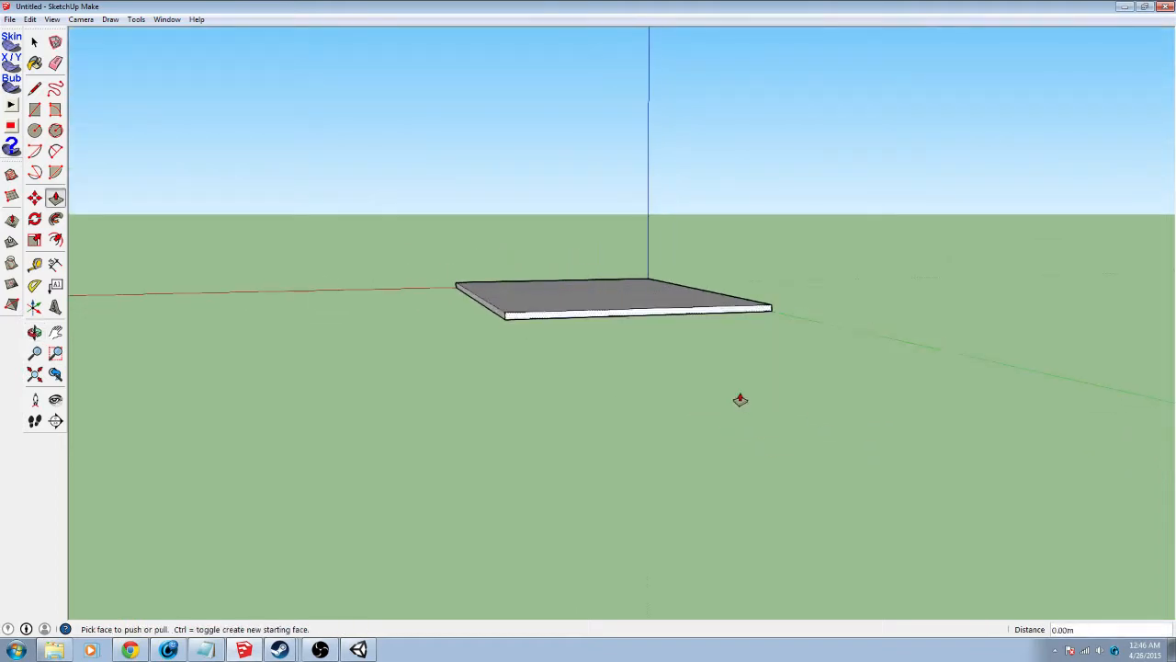
pyautogui.hotkey('ctrl', 'y')
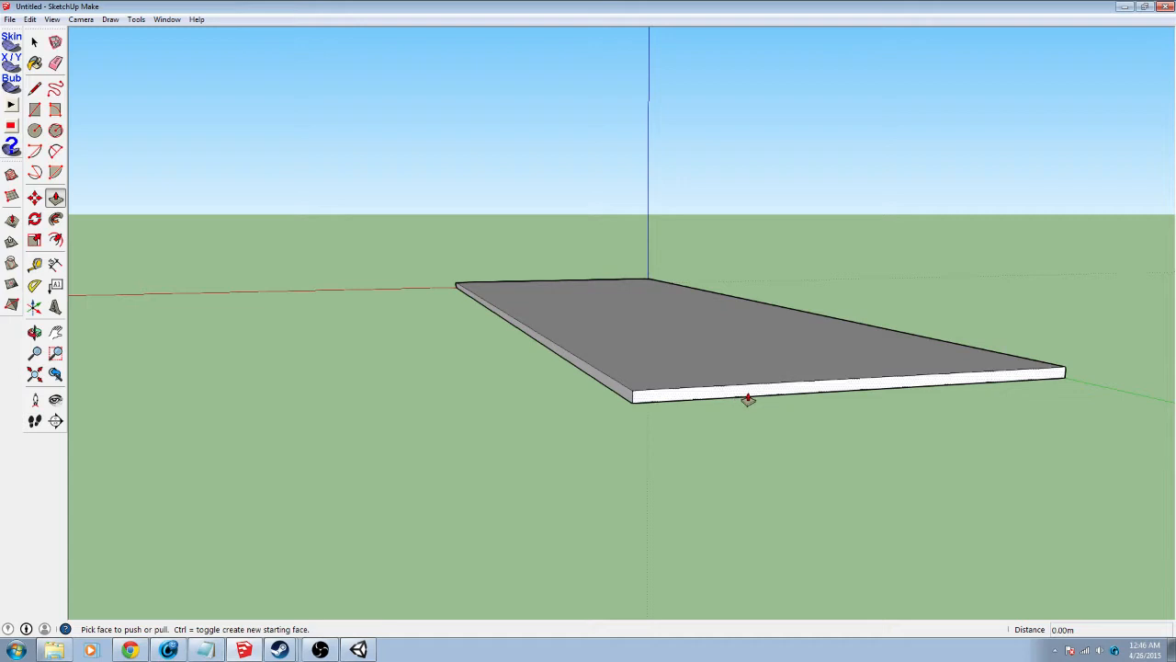
pyautogui.click(750, 401)
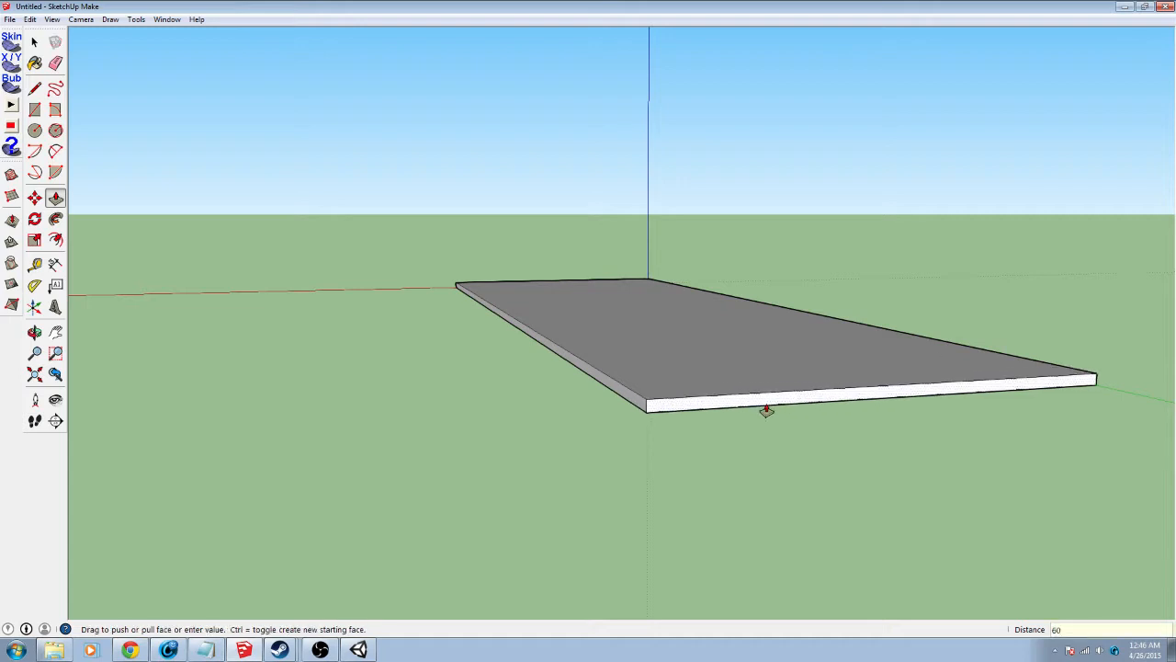
pyautogui.press('Return')
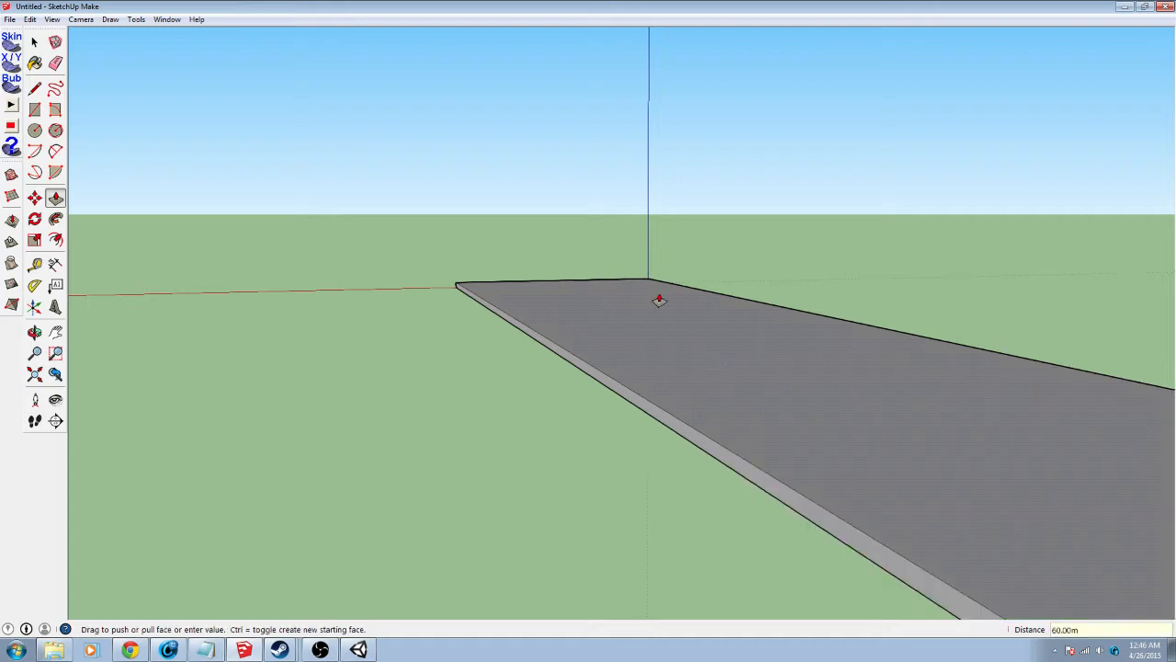
# Place a guide line across the slab at the midpoint of its long edge, 90 m from the short end
pyautogui.moveTo(562, 339); pyautogui.dragTo(913, 572, button='middle')
pyautogui.moveTo(717, 367); pyautogui.dragTo(481, 483, button='middle')
pyautogui.scroll(-1, 614, 466)
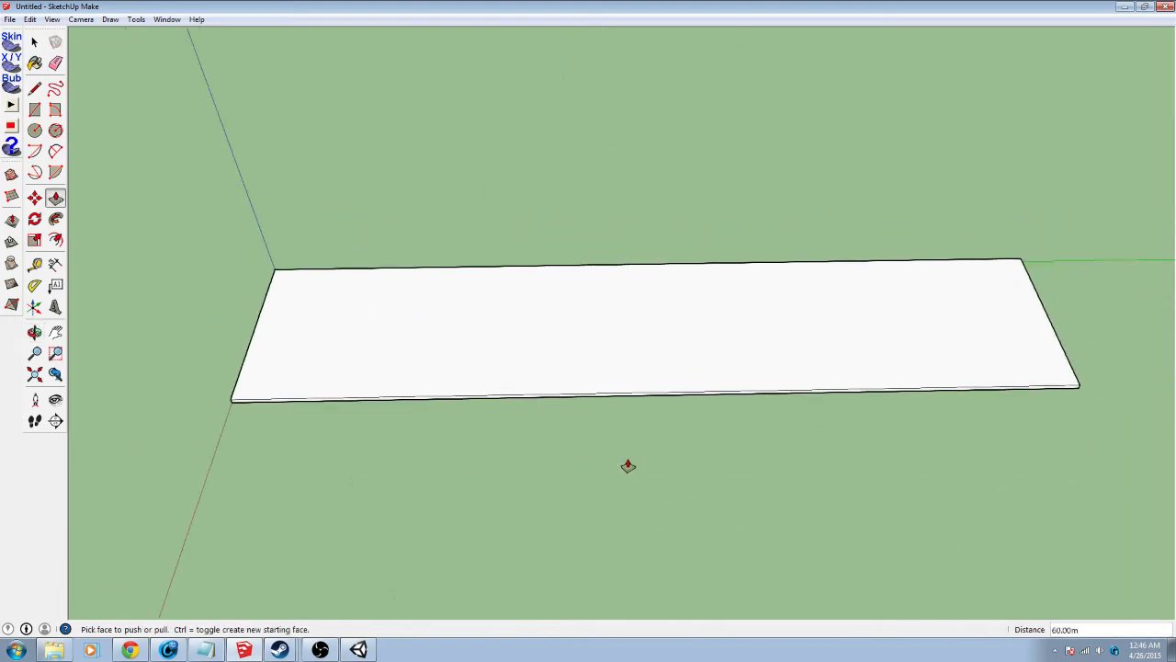
pyautogui.press('t')
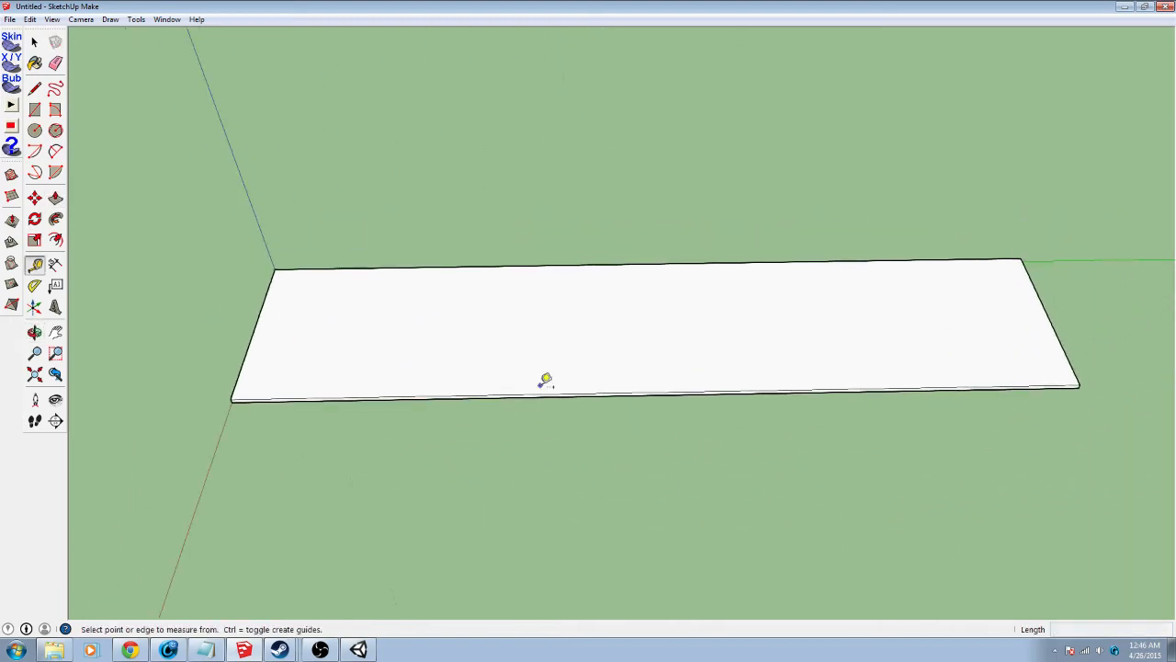
pyautogui.click(260, 321)
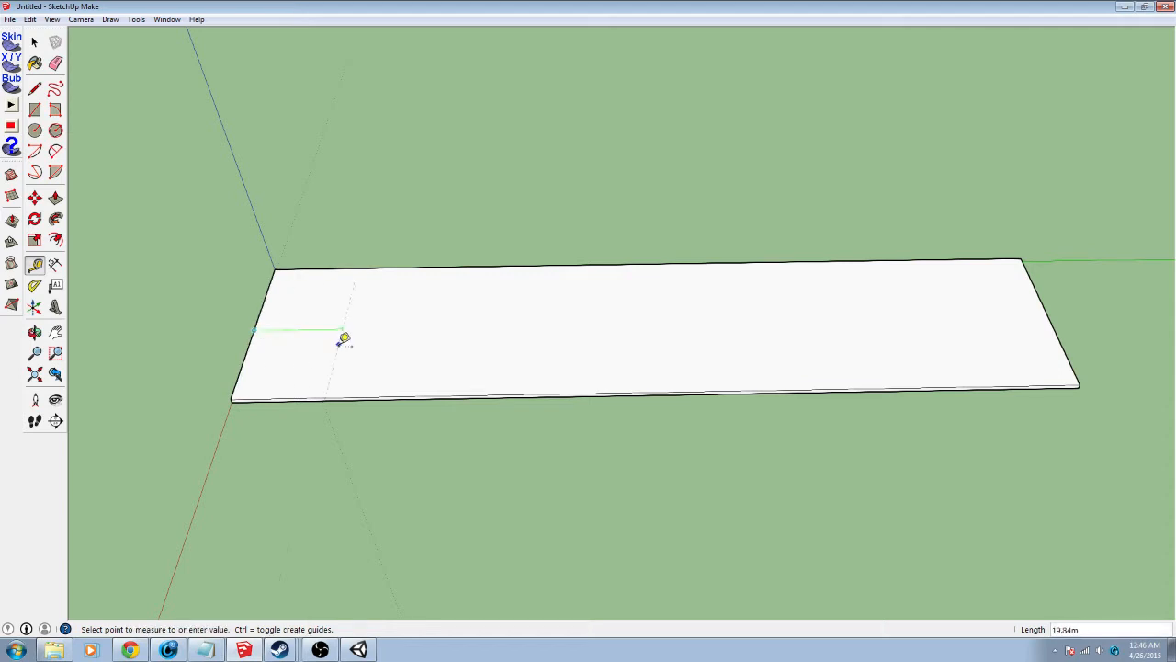
pyautogui.click(654, 262)
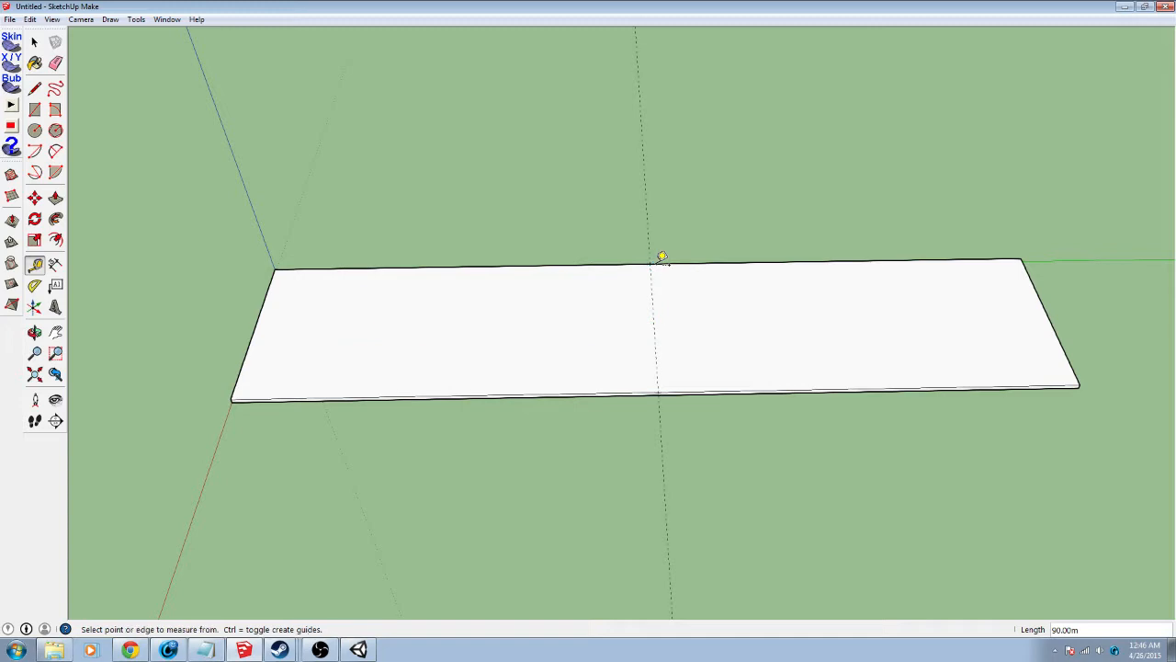
# Select the entire slab and make it a component named ROAD1
pyautogui.moveTo(429, 472); pyautogui.dragTo(754, 250, button='middle')
pyautogui.click(30, 43)
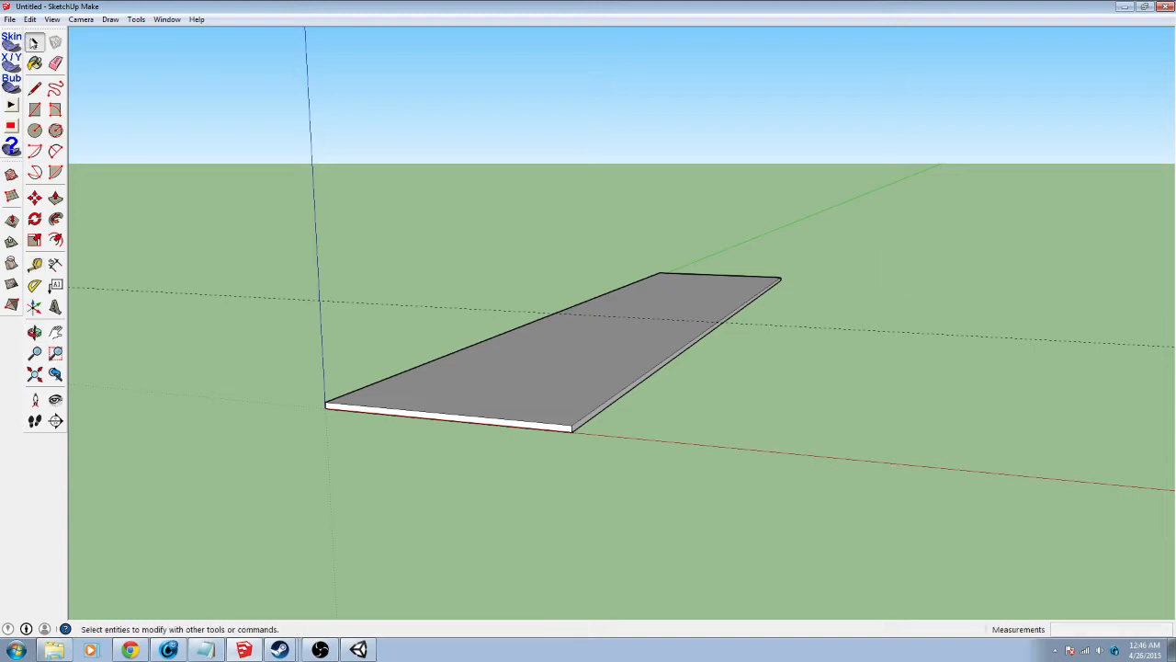
pyautogui.moveTo(210, 165); pyautogui.dragTo(1048, 538)
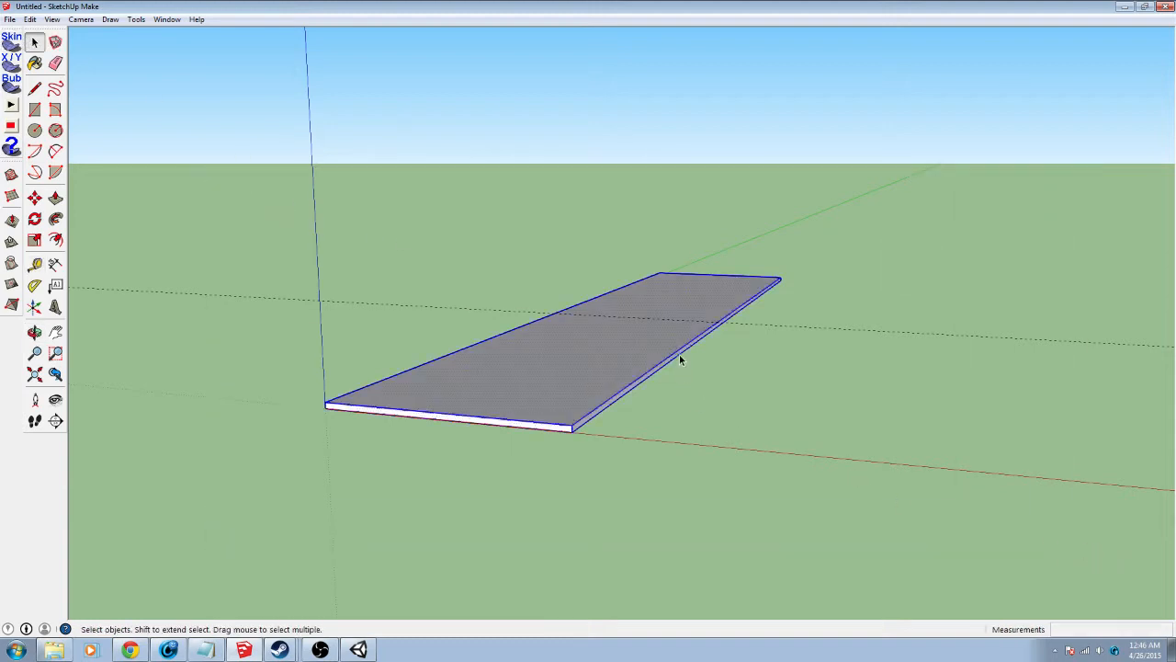
pyautogui.moveTo(512, 397); pyautogui.dragTo(570, 333, button='middle')
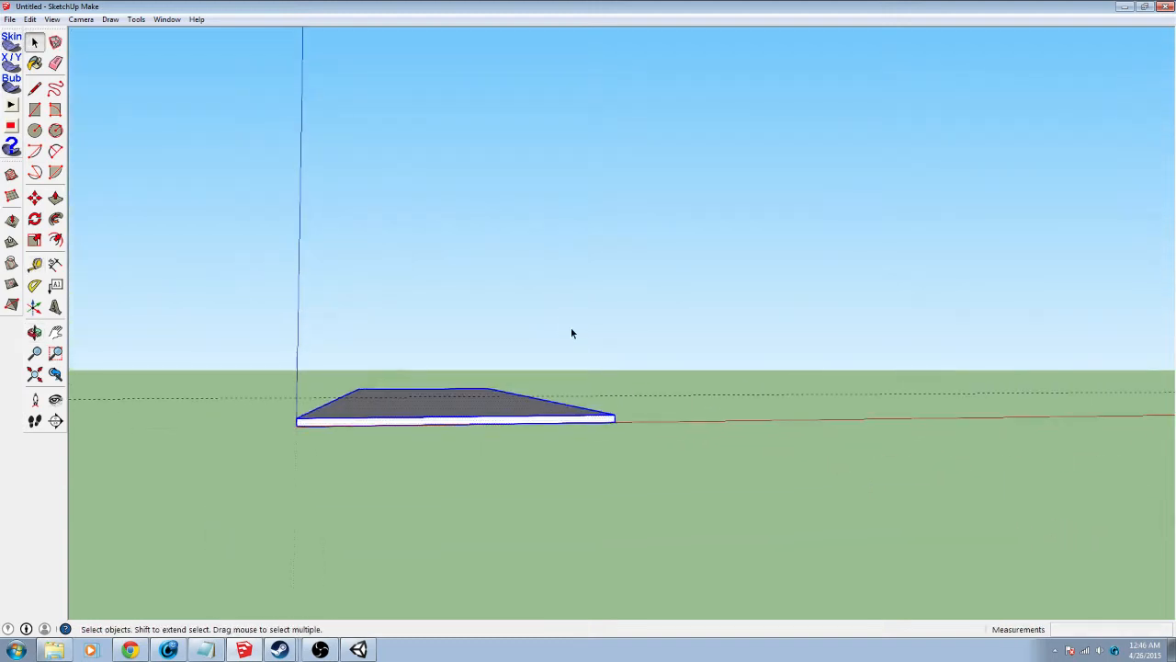
pyautogui.rightClick(436, 410)
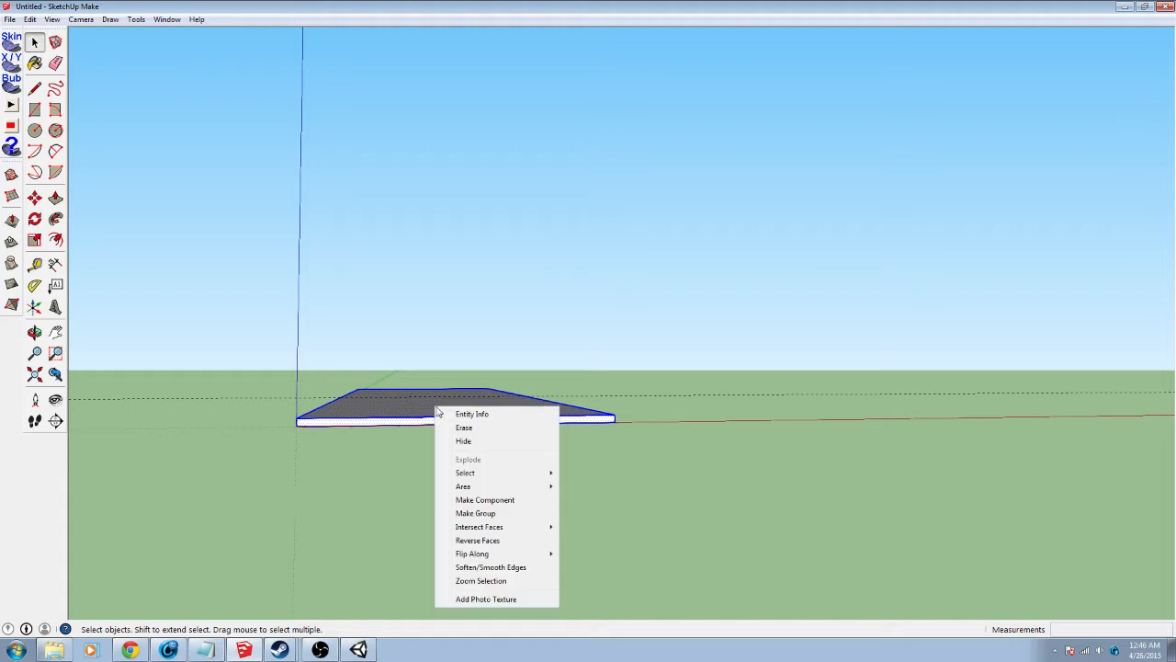
pyautogui.click(485, 500)
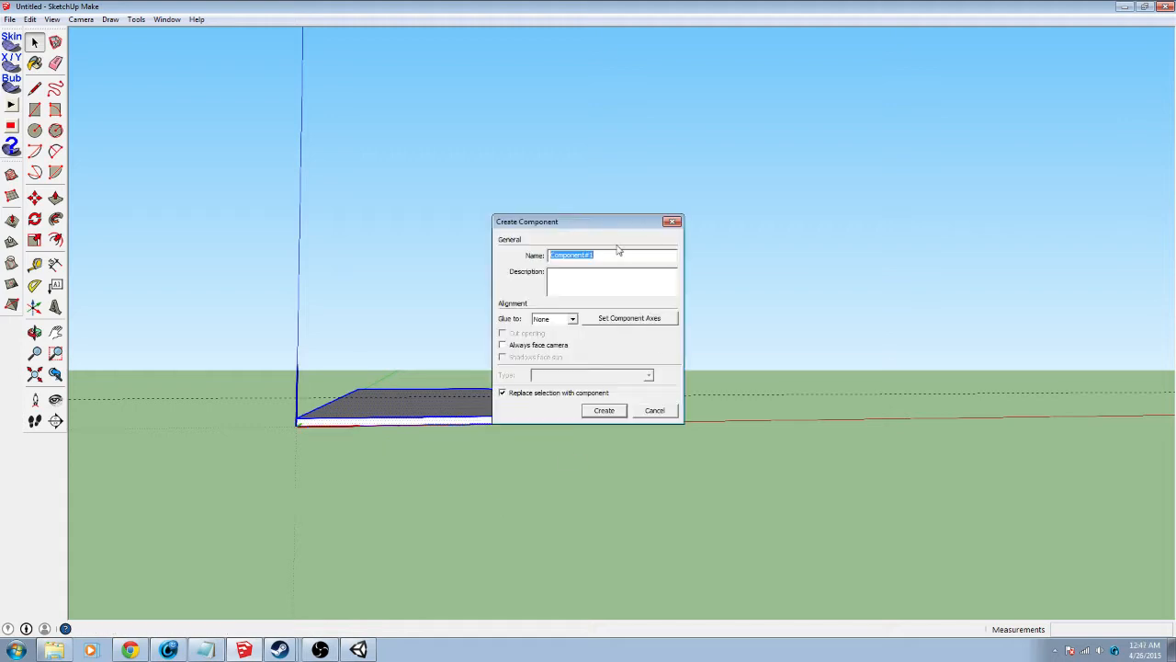
pyautogui.write('ROAD1')
pyautogui.press('Return')
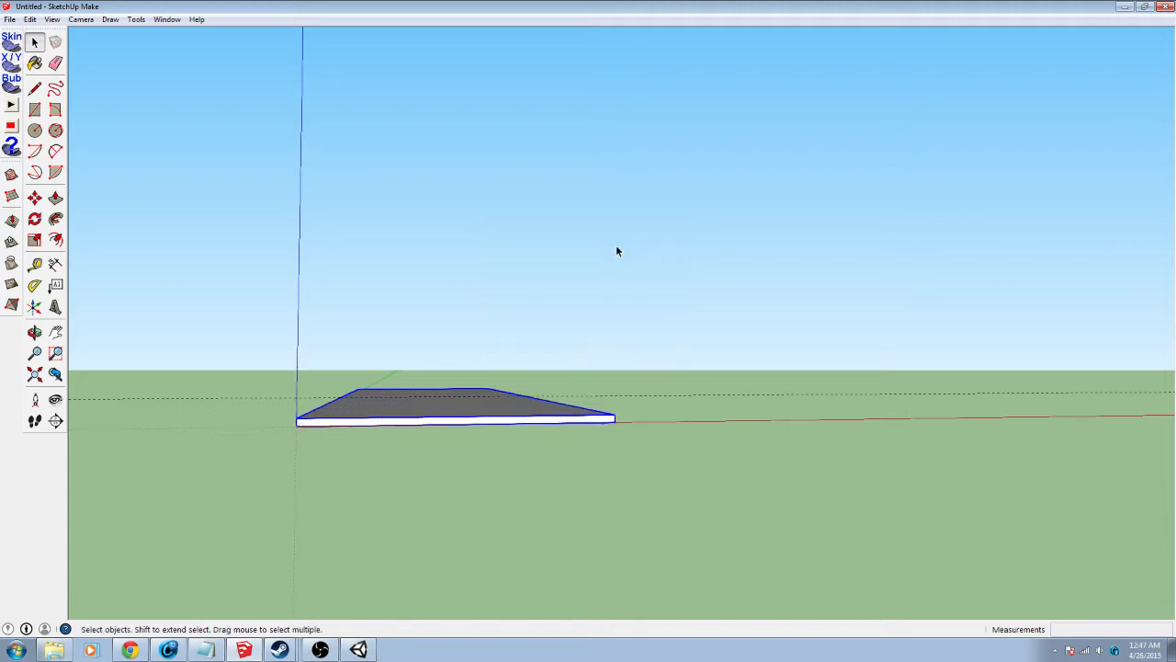
# Select the road component and examine the commands available for it, without applying any
pyautogui.moveTo(617, 251)
pyautogui.mouseDown(button='middle')
pyautogui.moveTo(680, 303)
pyautogui.moveTo(548, 407)
pyautogui.mouseUp(button='middle')
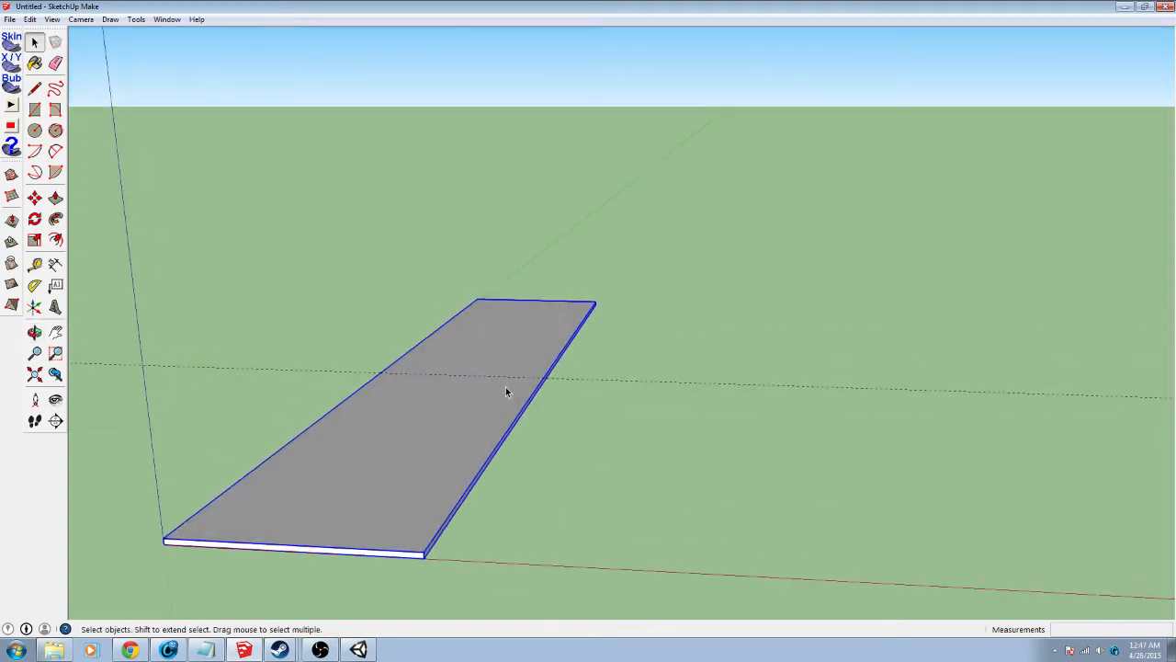
pyautogui.rightClick(439, 405)
pyautogui.click(793, 260)
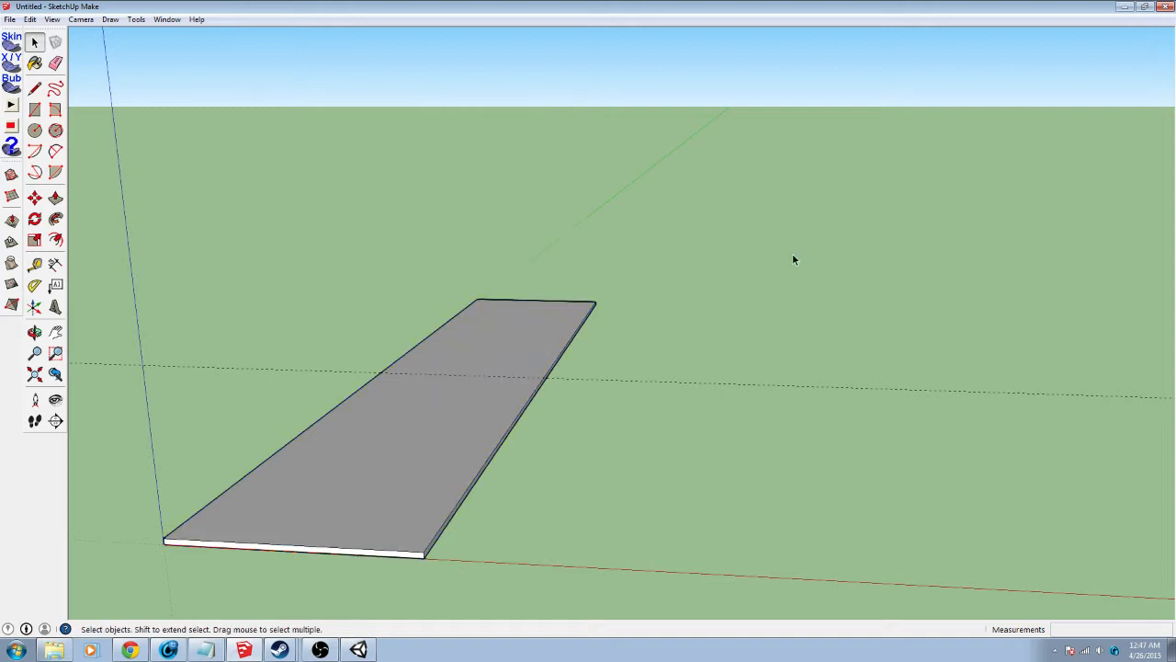
pyautogui.doubleClick(365, 471)
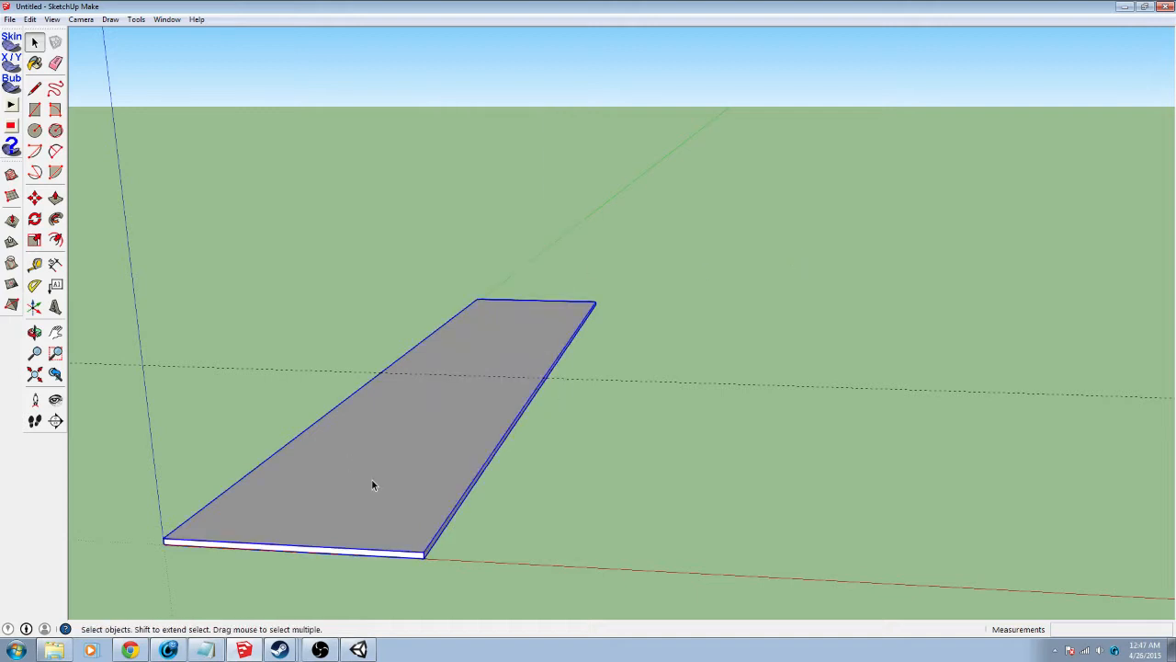
pyautogui.rightClick(372, 484)
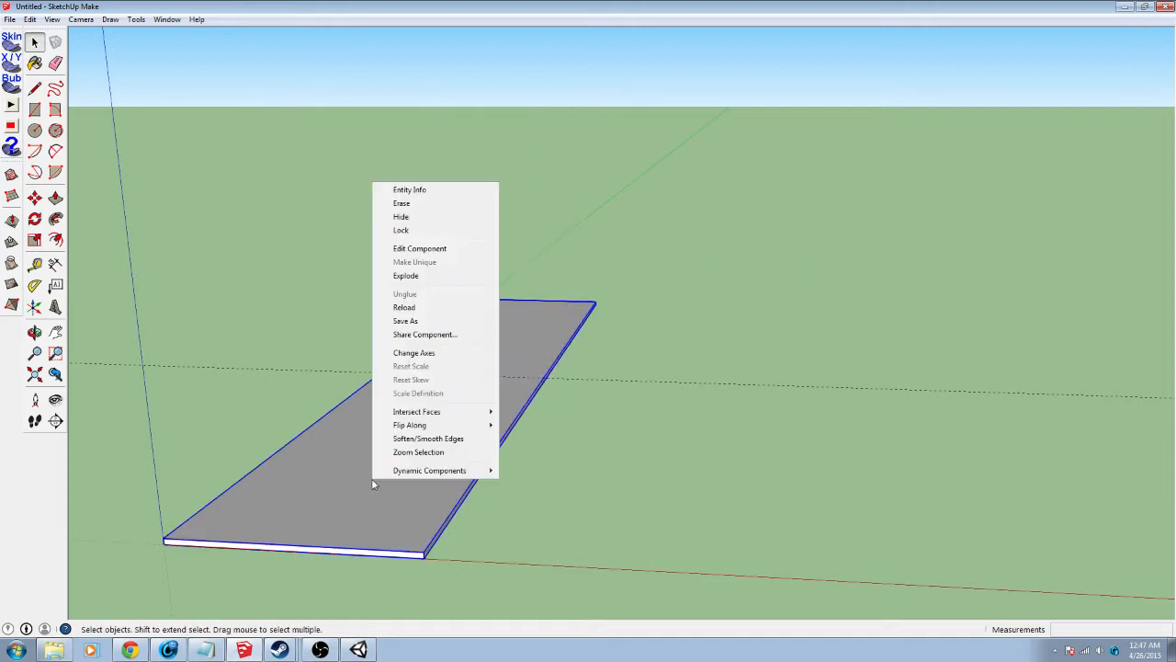
pyautogui.click(196, 464)
pyautogui.doubleClick(327, 512)
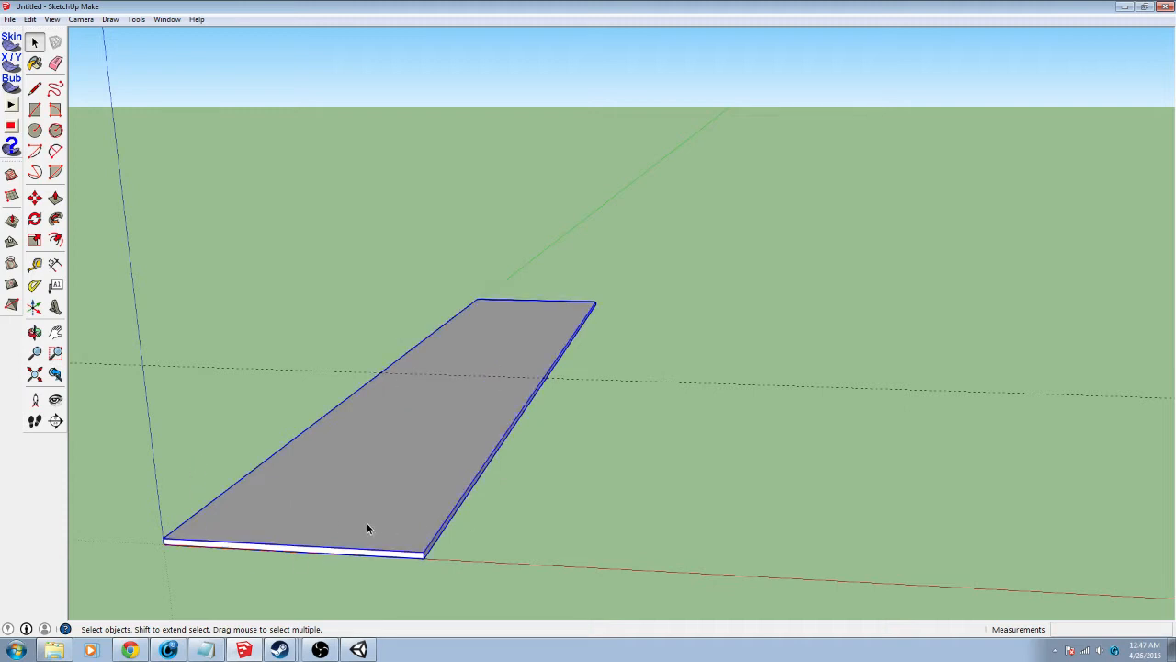
pyautogui.moveTo(366, 527); pyautogui.dragTo(407, 376, button='middle')
pyautogui.click(453, 381)
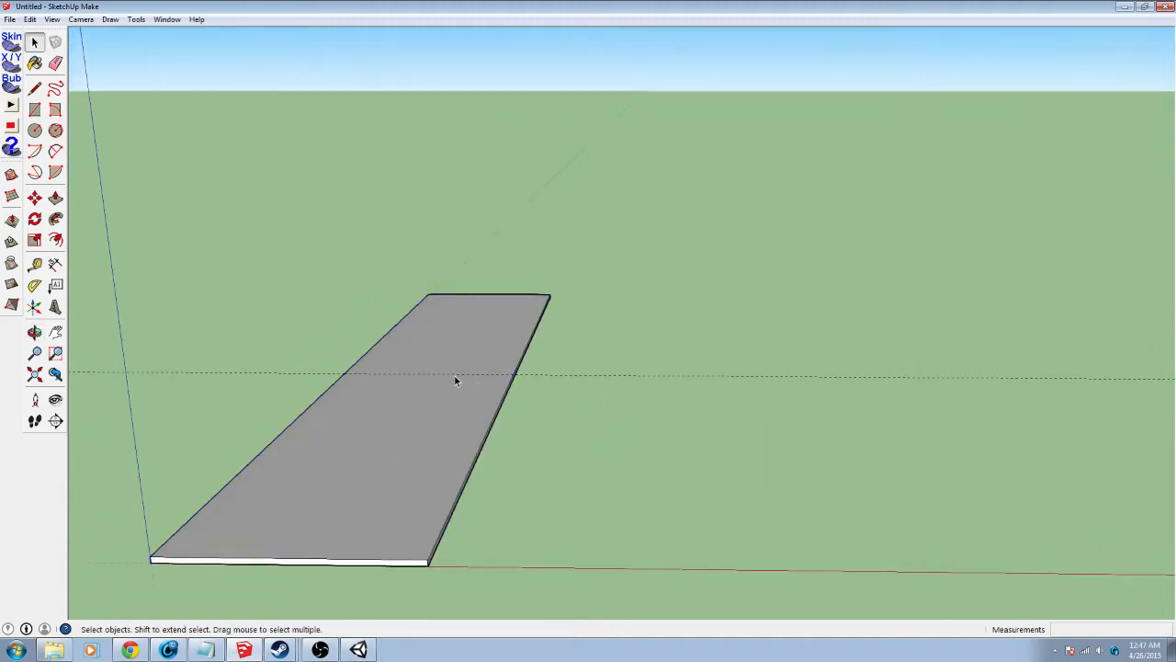
pyautogui.doubleClick(446, 429)
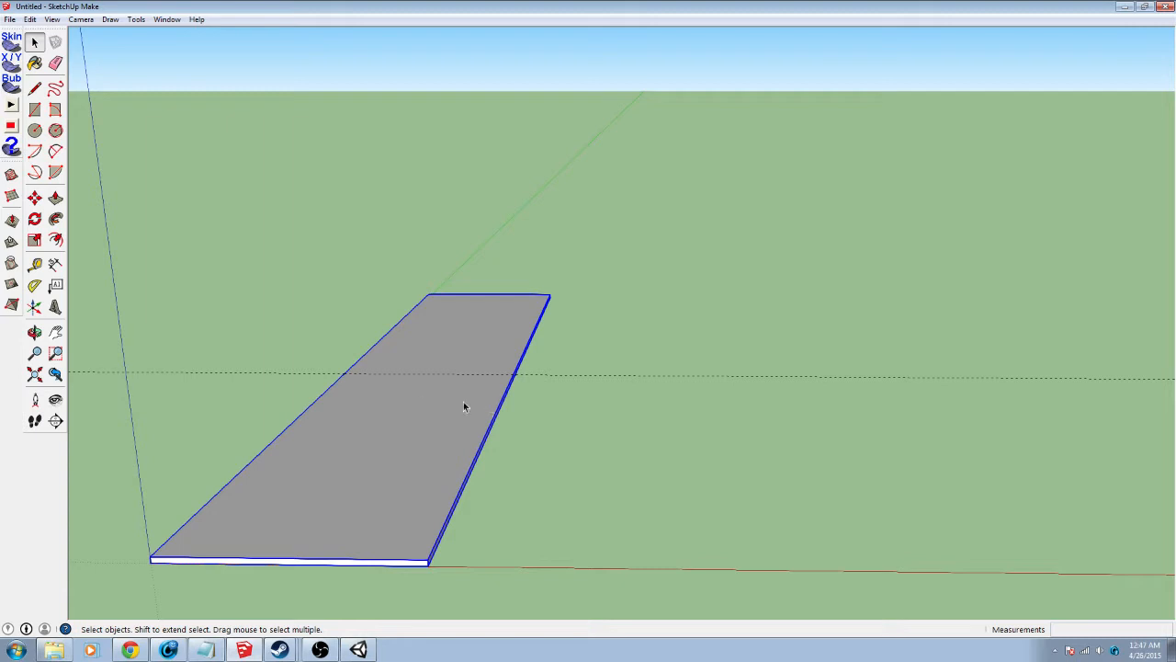
pyautogui.rightClick(356, 431)
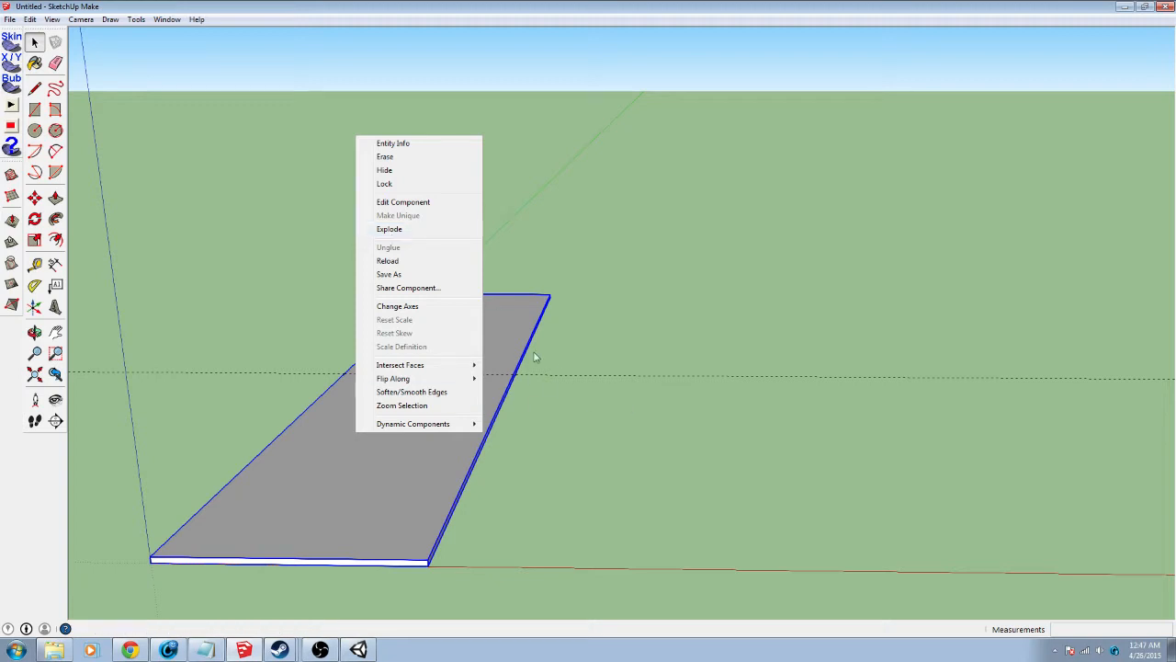
pyautogui.click(669, 319)
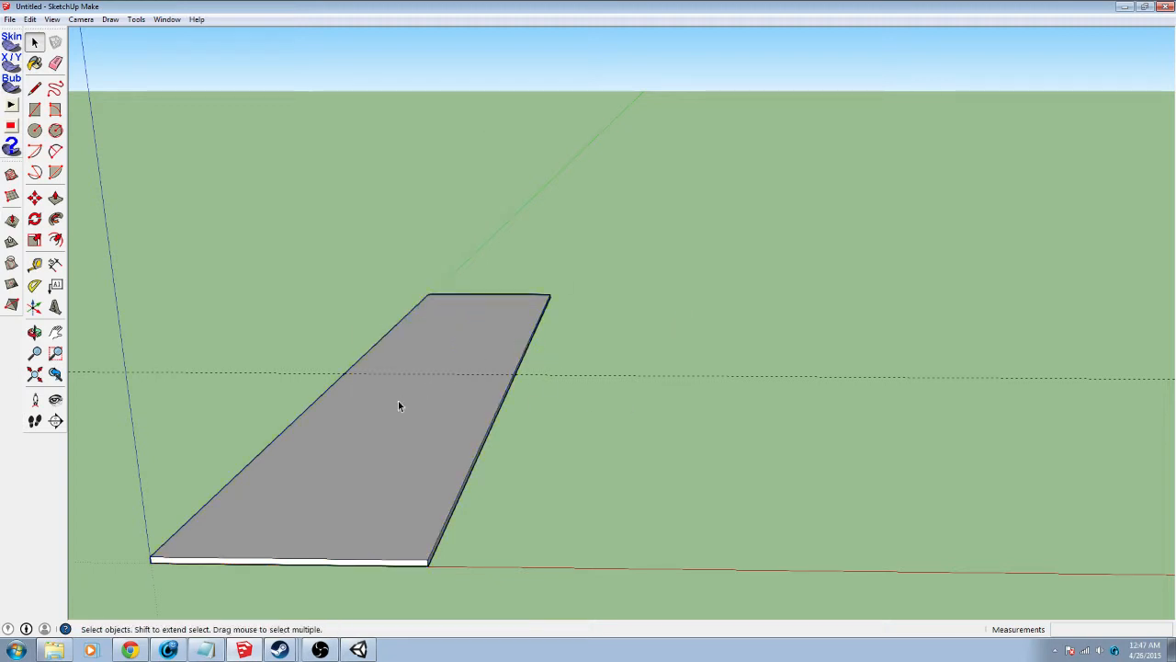
# Paste a copy of the road component on the open ground beside the original slab
pyautogui.click(398, 402)
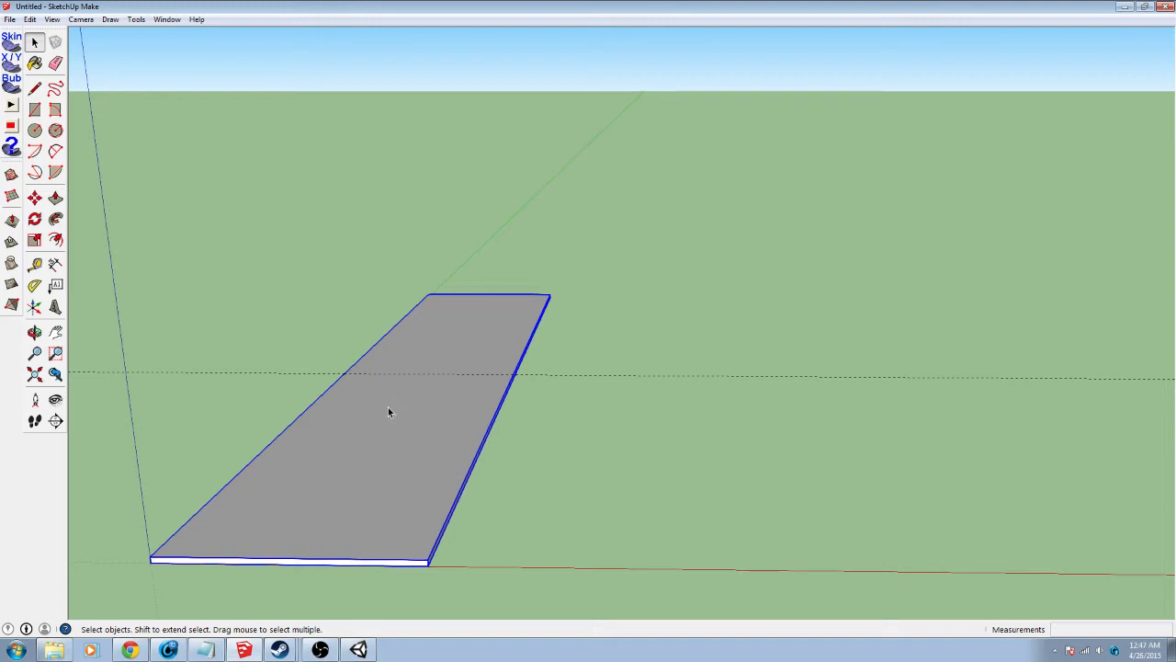
pyautogui.hotkey('ctrl', 'v')
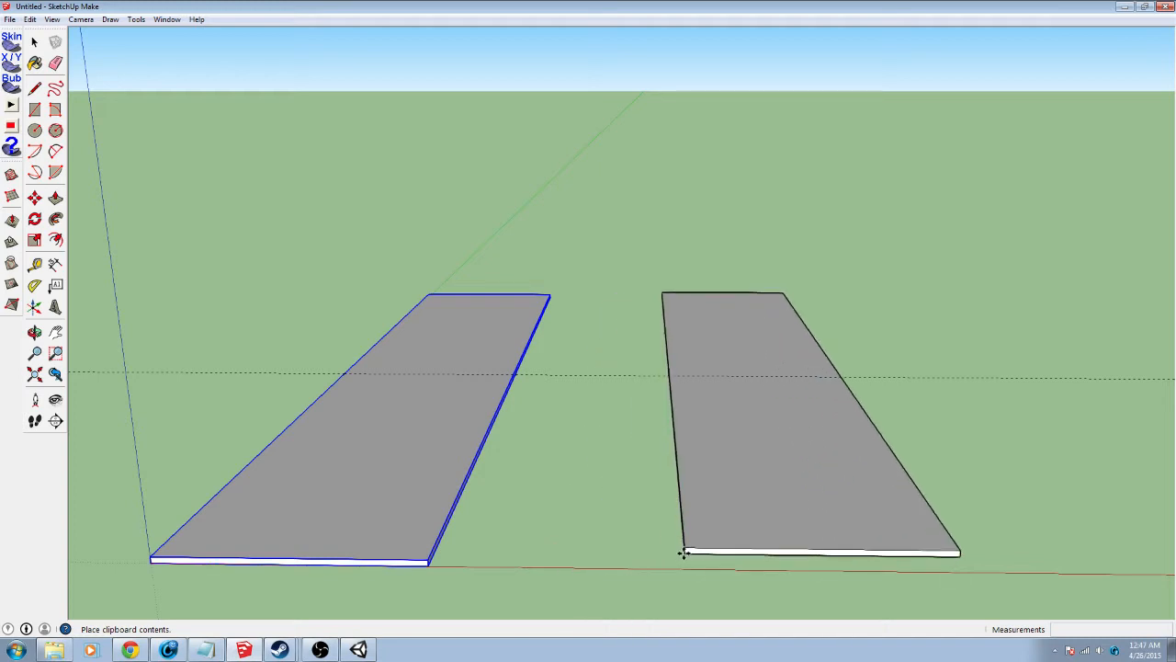
pyautogui.click(733, 491)
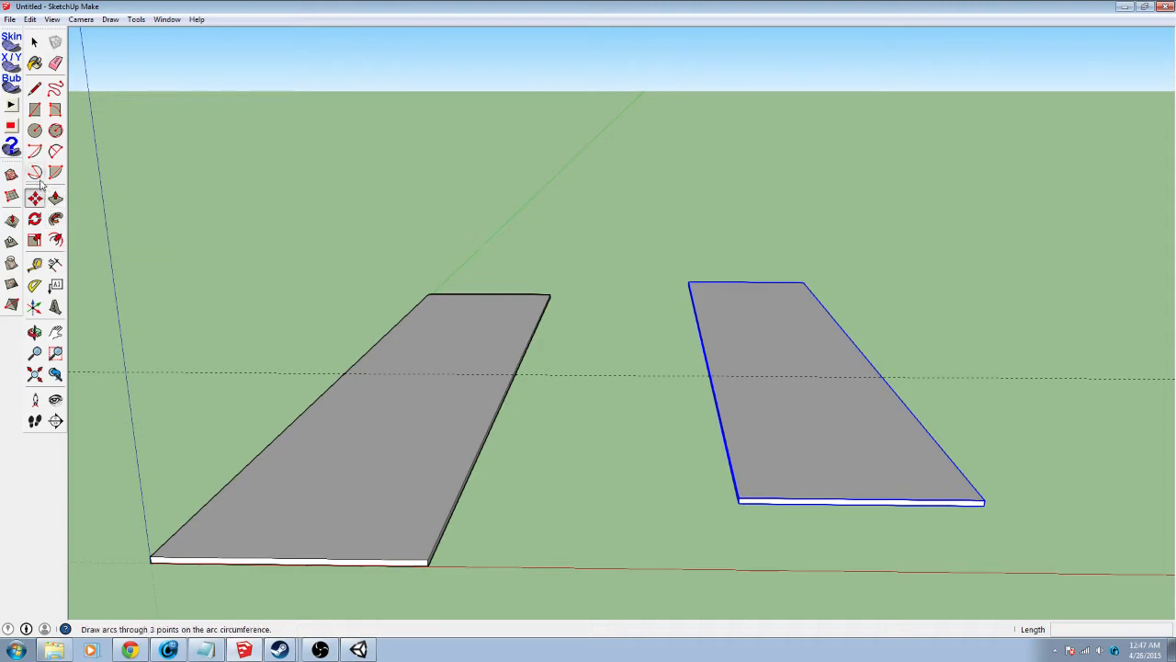
# Rotate the copied slab 90 degrees in the ground plane about its near corner, making it parallel to the red axis
pyautogui.click(35, 218)
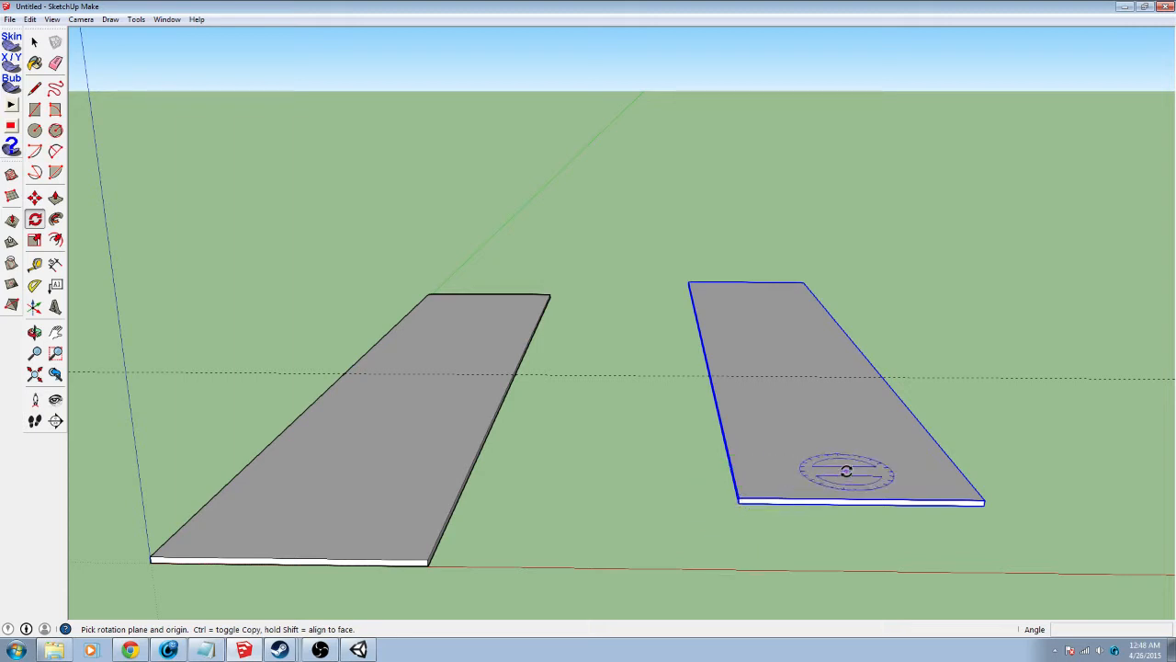
pyautogui.moveTo(741, 489); pyautogui.dragTo(758, 496)
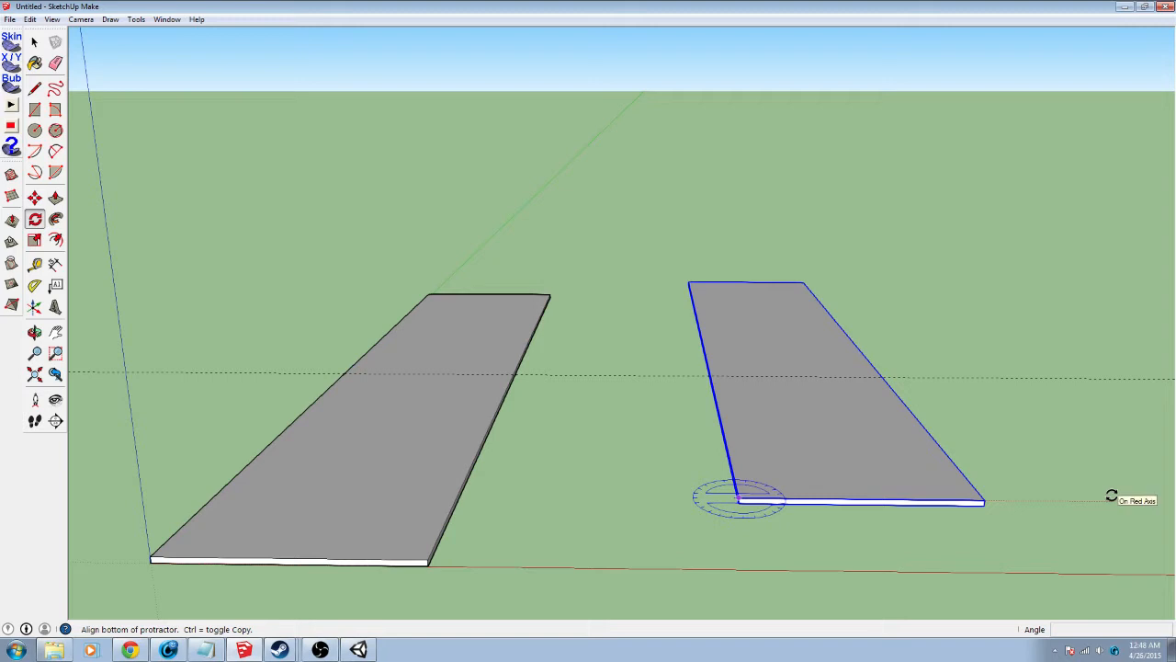
pyautogui.moveTo(1112, 497); pyautogui.dragTo(1111, 497)
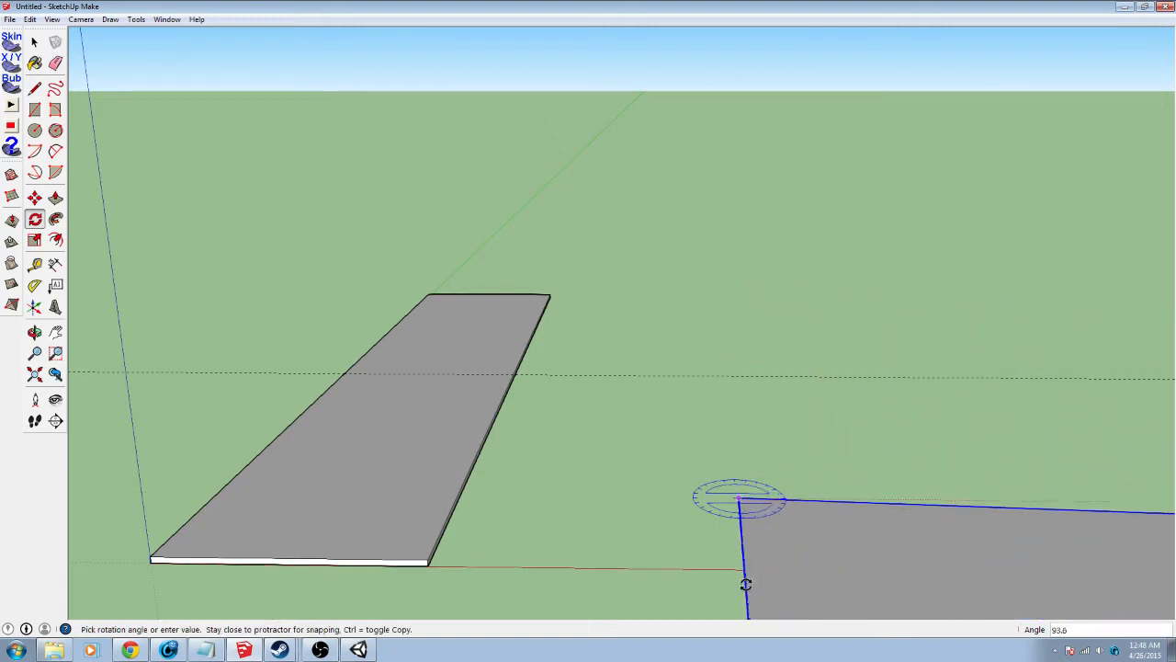
pyautogui.scroll(-2, 773, 588)
pyautogui.keyDown('shift'); pyautogui.moveTo(762, 590); pyautogui.dragTo(725, 387, button='middle'); pyautogui.keyUp('shift')
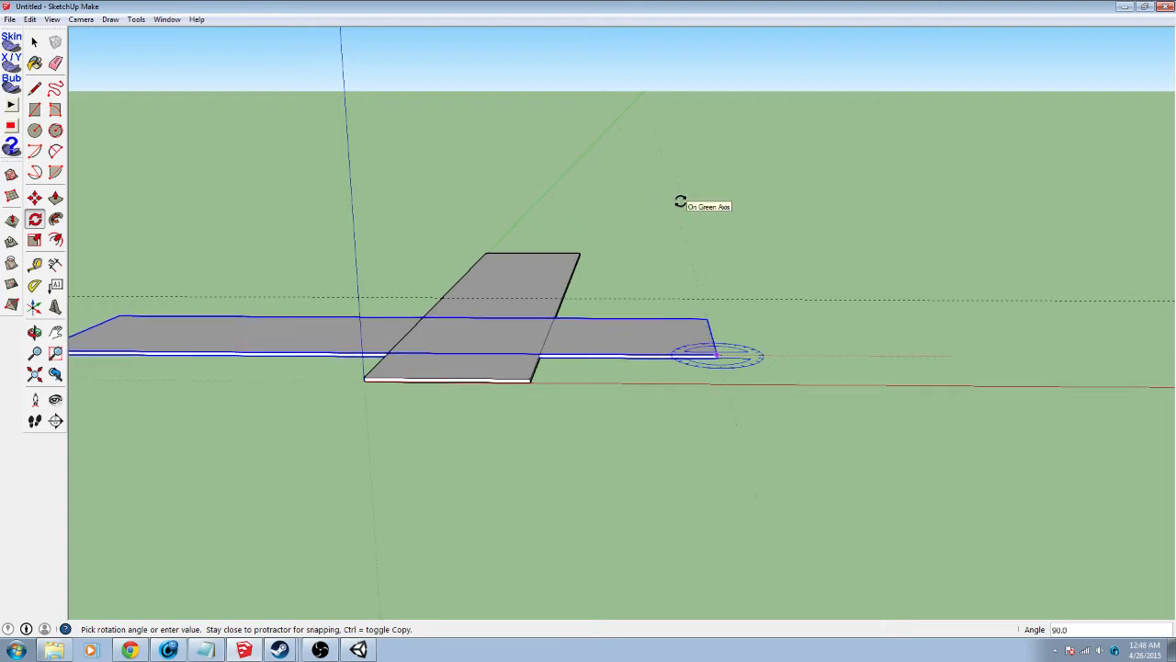
pyautogui.click(680, 202)
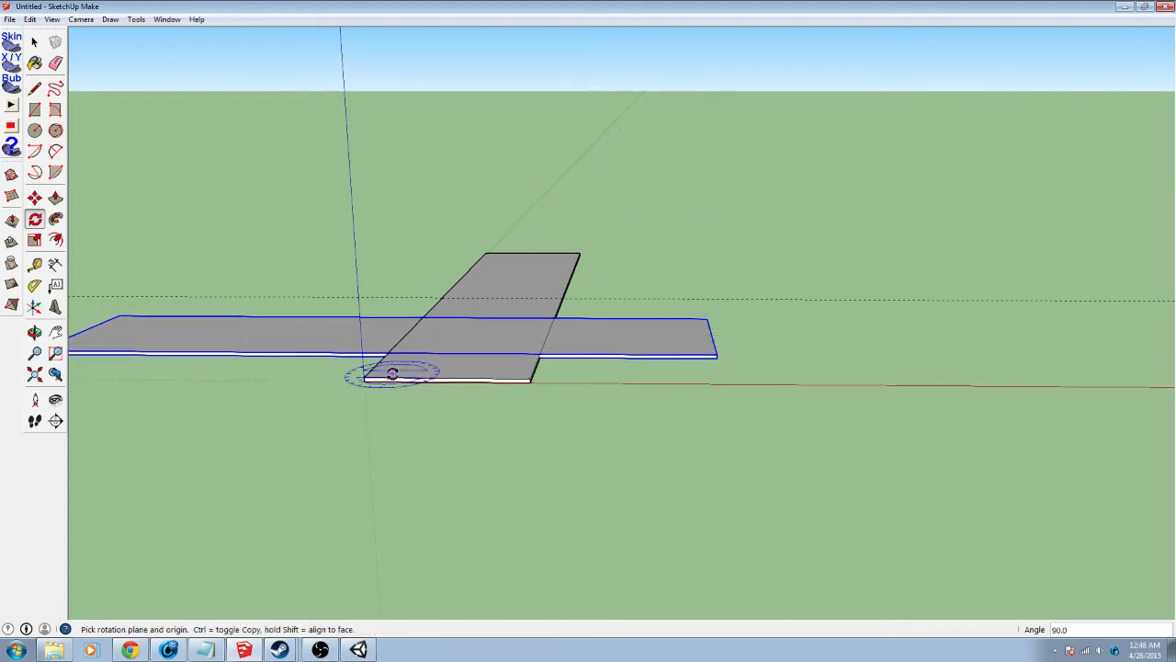
# Move the rotated slab away from the original onto the open ground along the red axis
pyautogui.moveTo(380, 371); pyautogui.dragTo(499, 402, button='middle')
pyautogui.press('m')
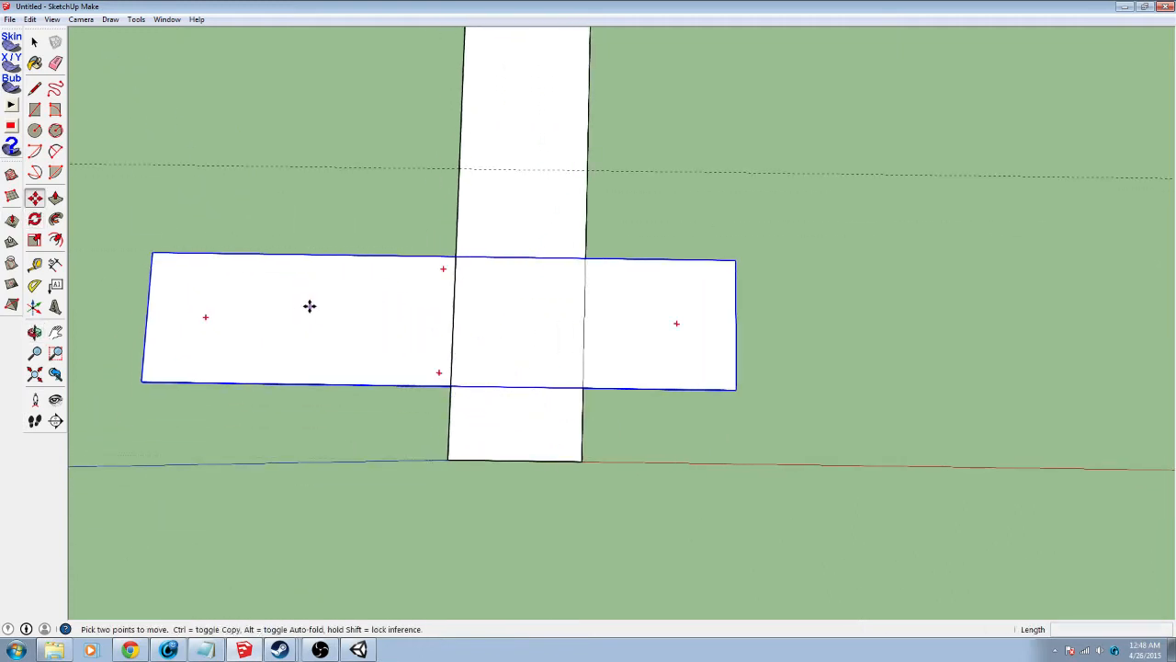
pyautogui.click(307, 306)
pyautogui.click(909, 208)
pyautogui.moveTo(984, 349); pyautogui.dragTo(581, 341, button='middle')
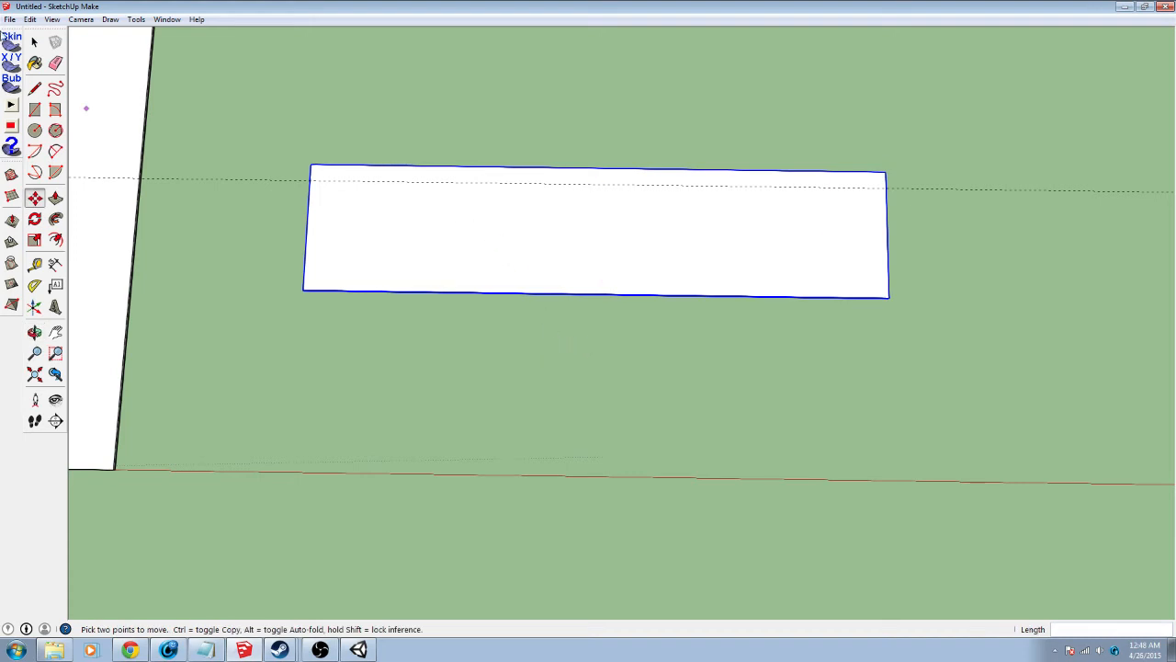
# Open the rotated slab for editing and draw a 40 m line across its face between the midpoints of its long edges
pyautogui.click(34, 41)
pyautogui.doubleClick(592, 225)
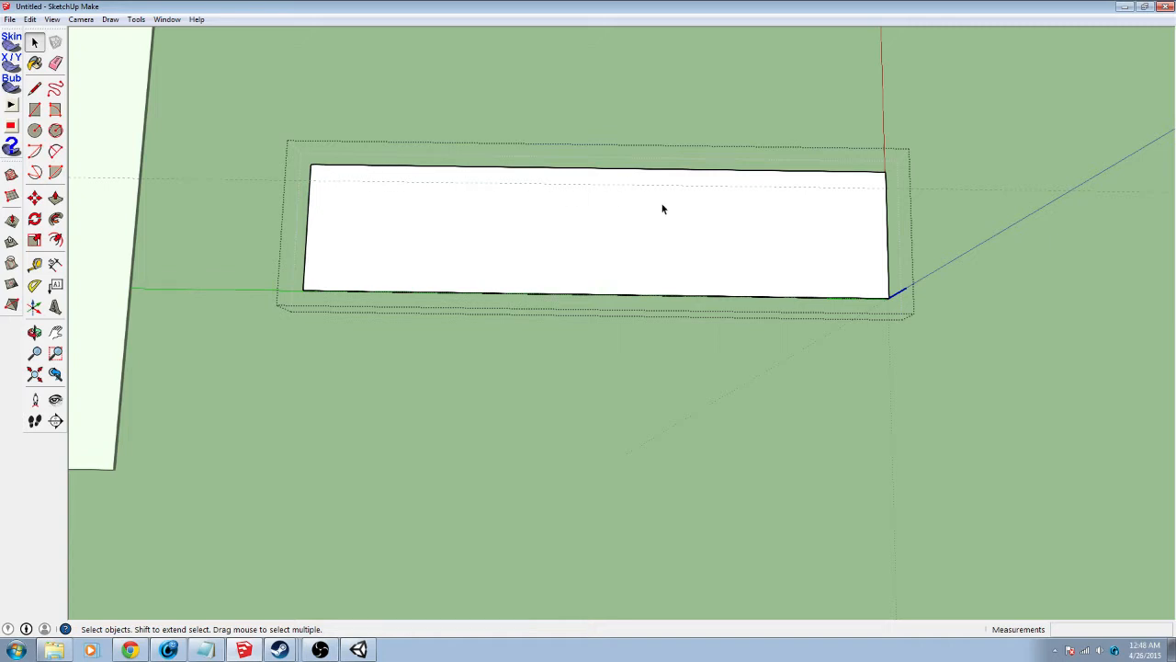
pyautogui.press('l')
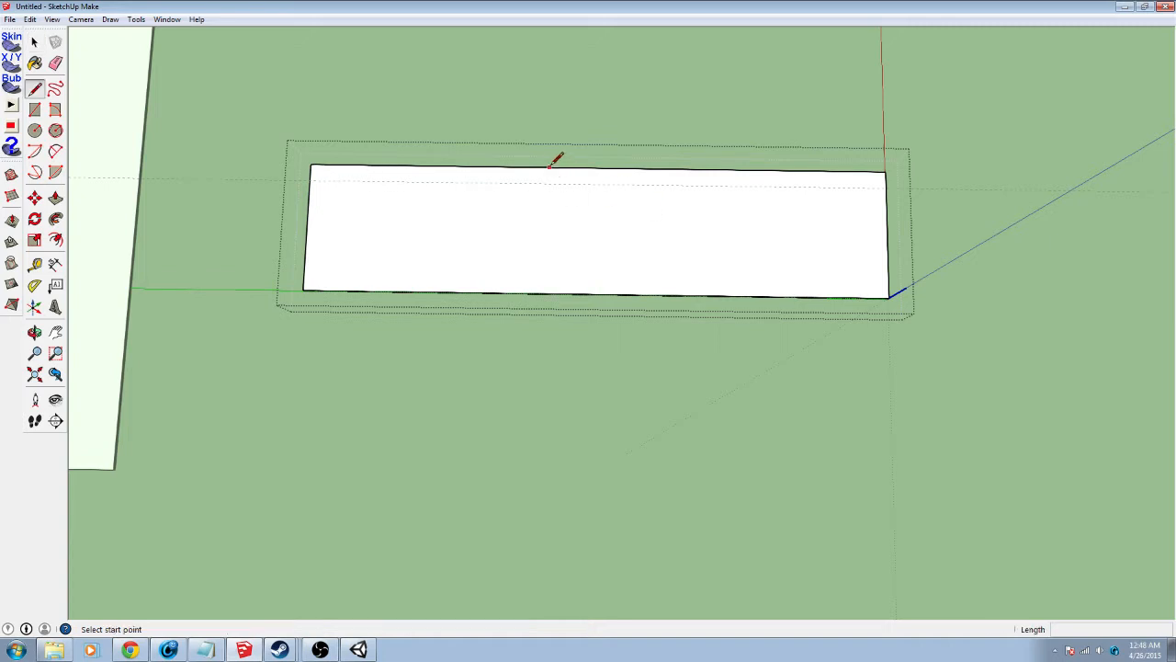
pyautogui.click(598, 169)
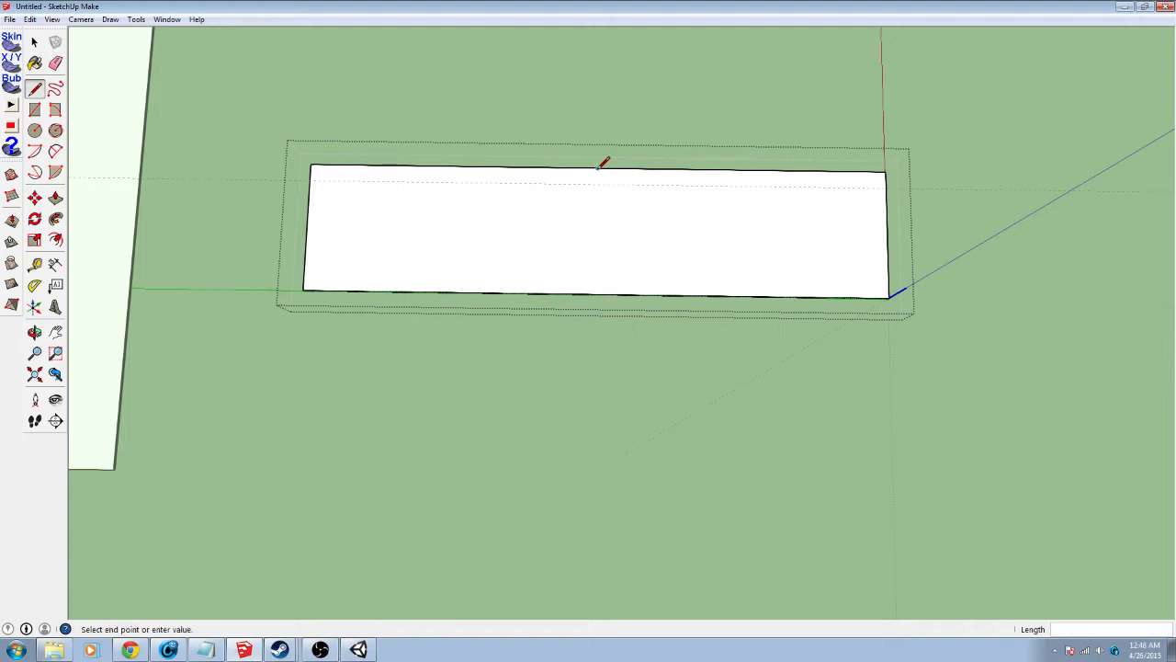
pyautogui.click(597, 293)
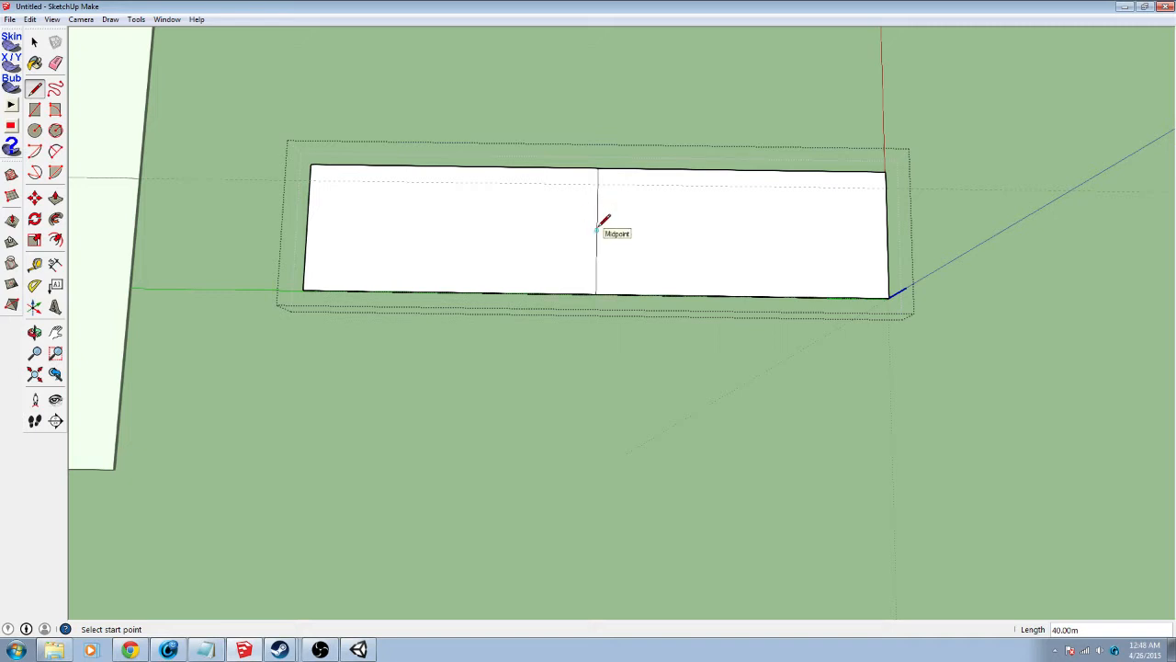
pyautogui.press('m')
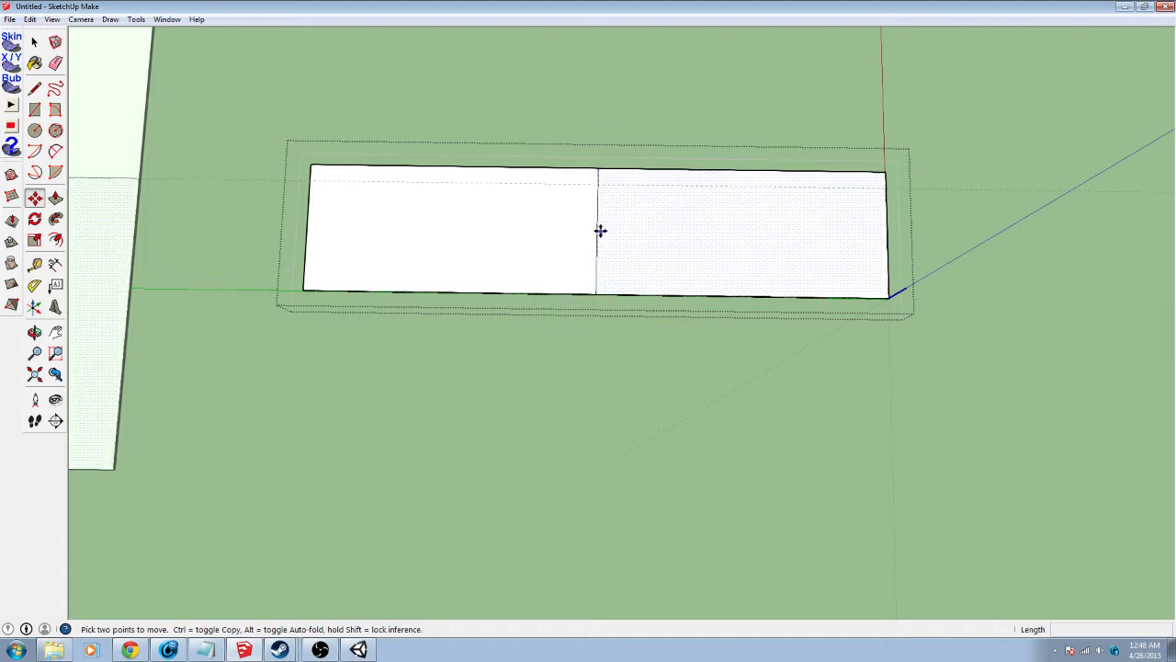
pyautogui.click(596, 229)
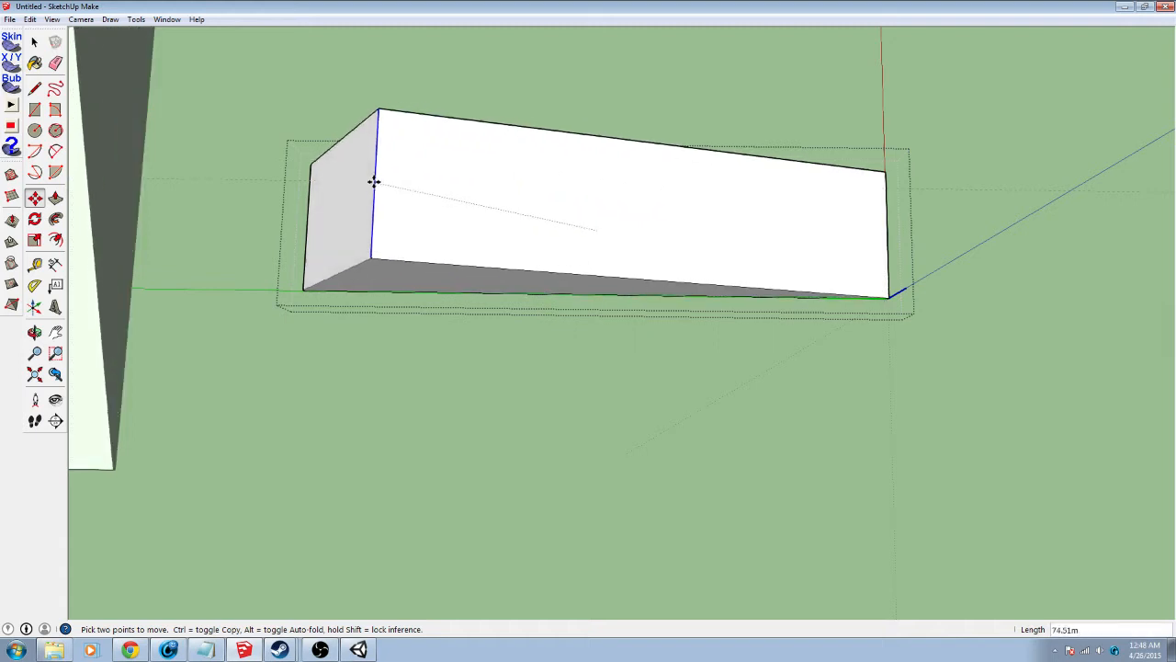
pyautogui.press('Escape')
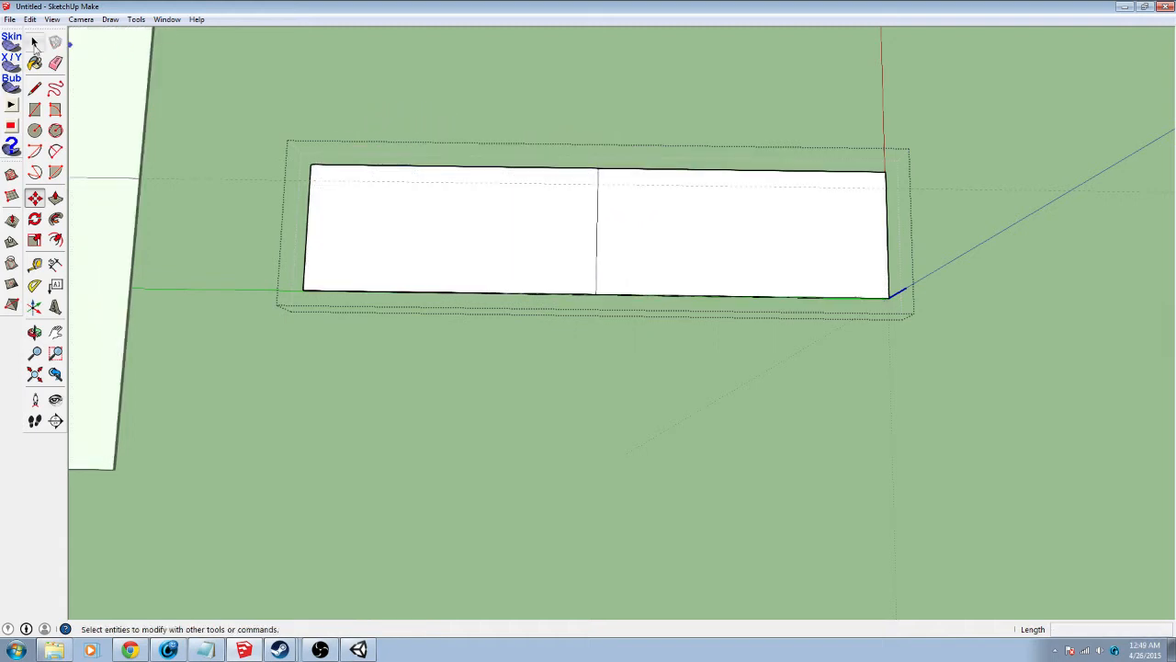
# Leave component editing and move the rotated slab by its midline's midpoint onto the centre of the original slab, forming a crossing
pyautogui.click(35, 42)
pyautogui.click(425, 81)
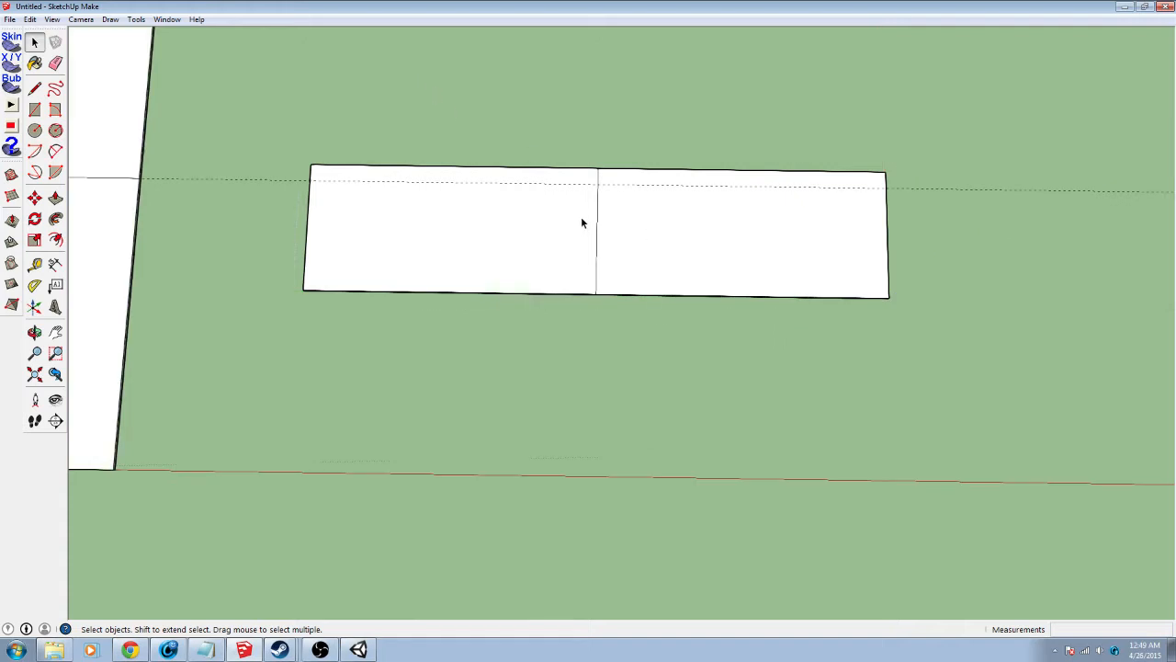
pyautogui.click(535, 218)
pyautogui.click(560, 107)
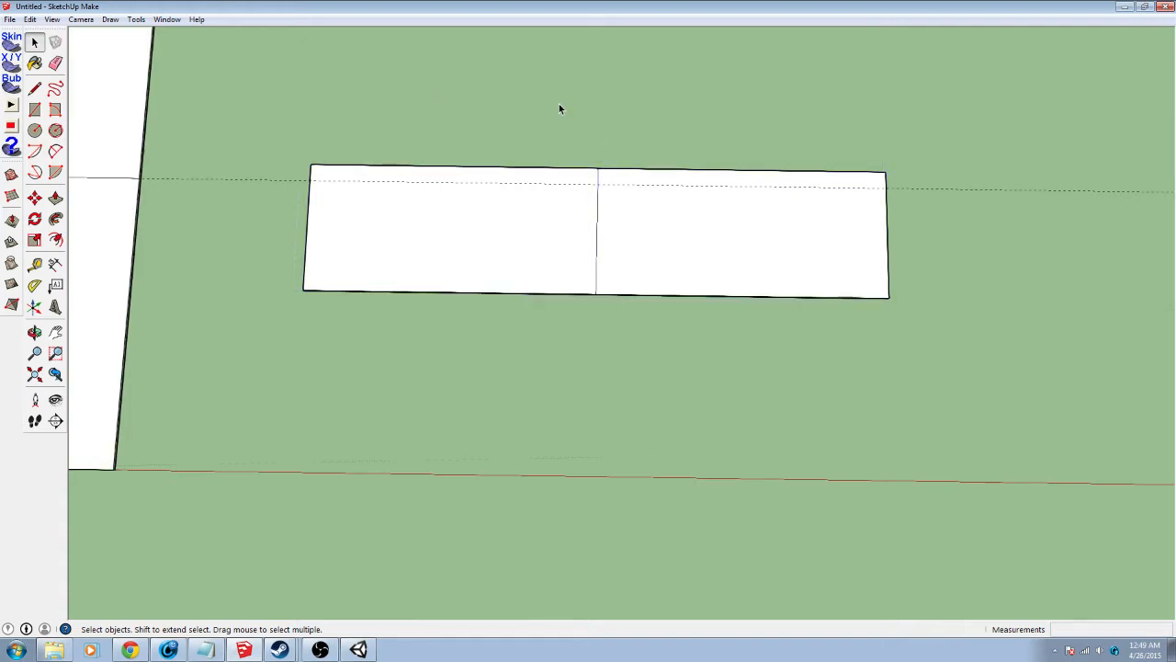
pyautogui.click(578, 225)
pyautogui.click(616, 157)
pyautogui.press('m')
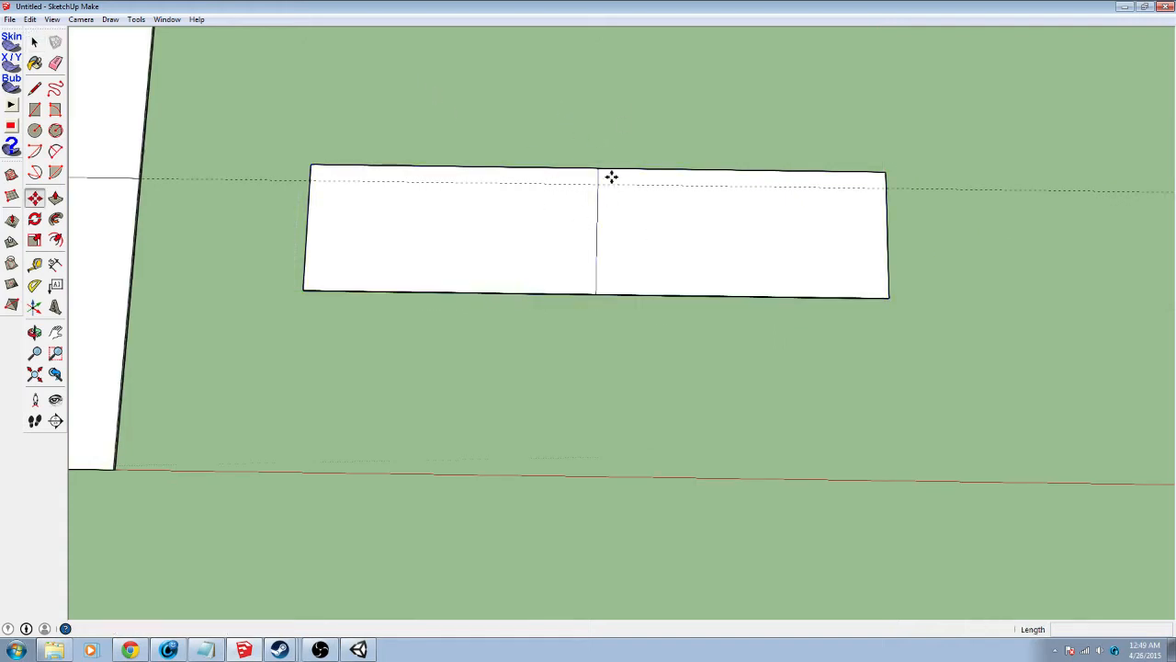
pyautogui.click(597, 229)
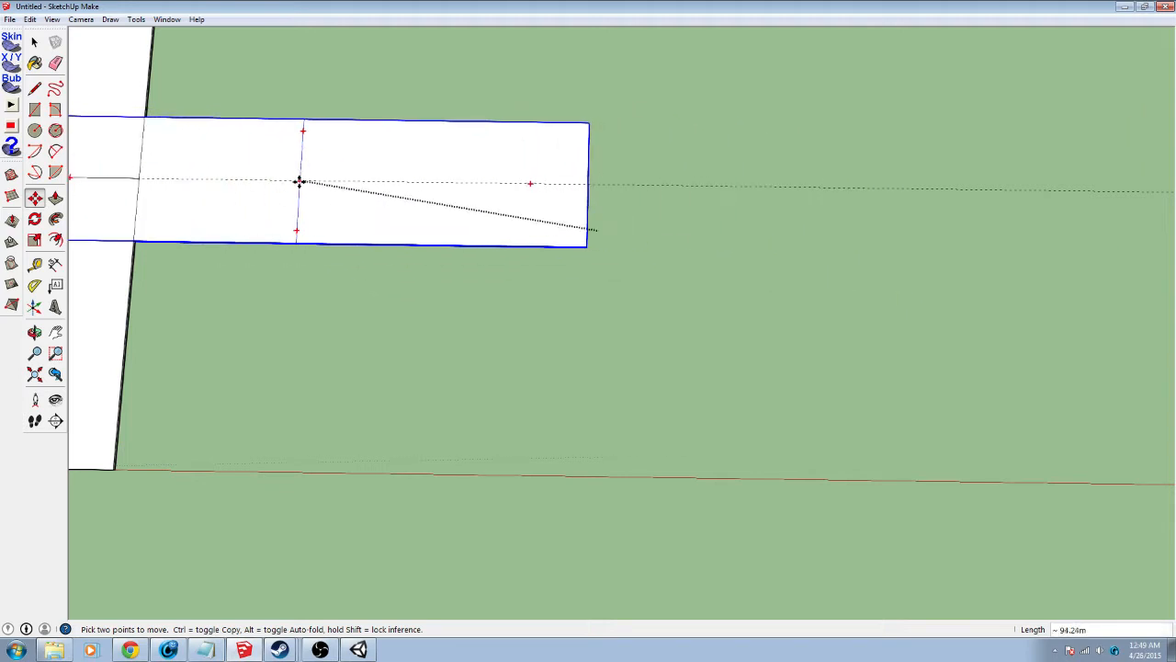
pyautogui.keyDown('shift'); pyautogui.moveTo(280, 181); pyautogui.dragTo(767, 177, button='middle'); pyautogui.keyUp('shift')
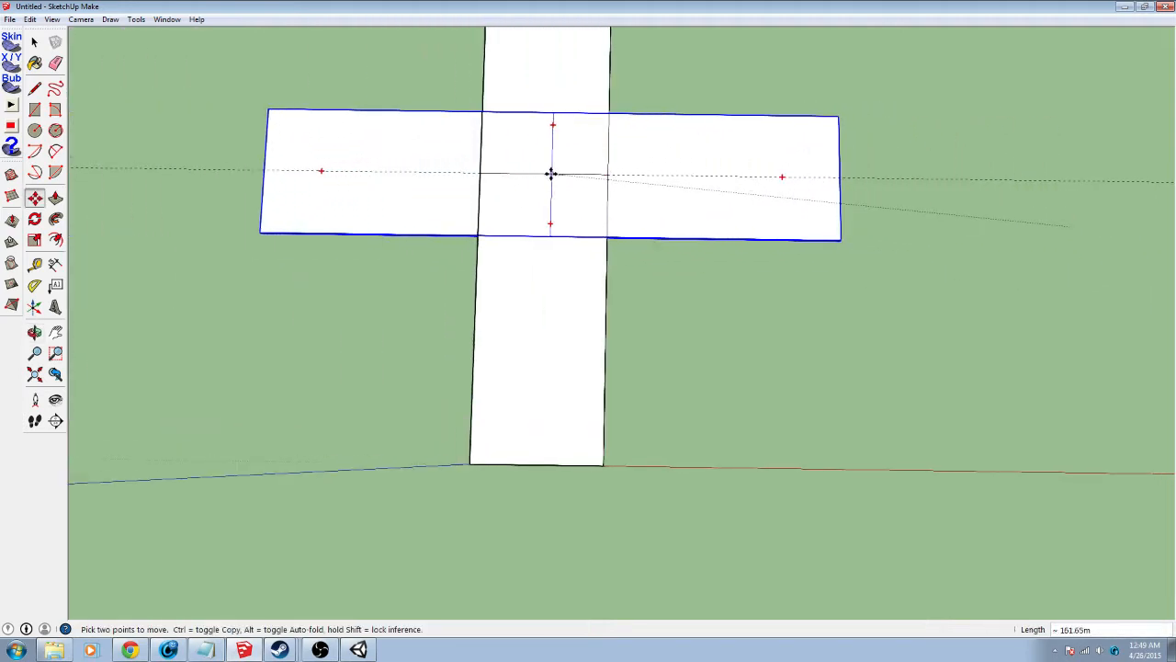
pyautogui.click(544, 174)
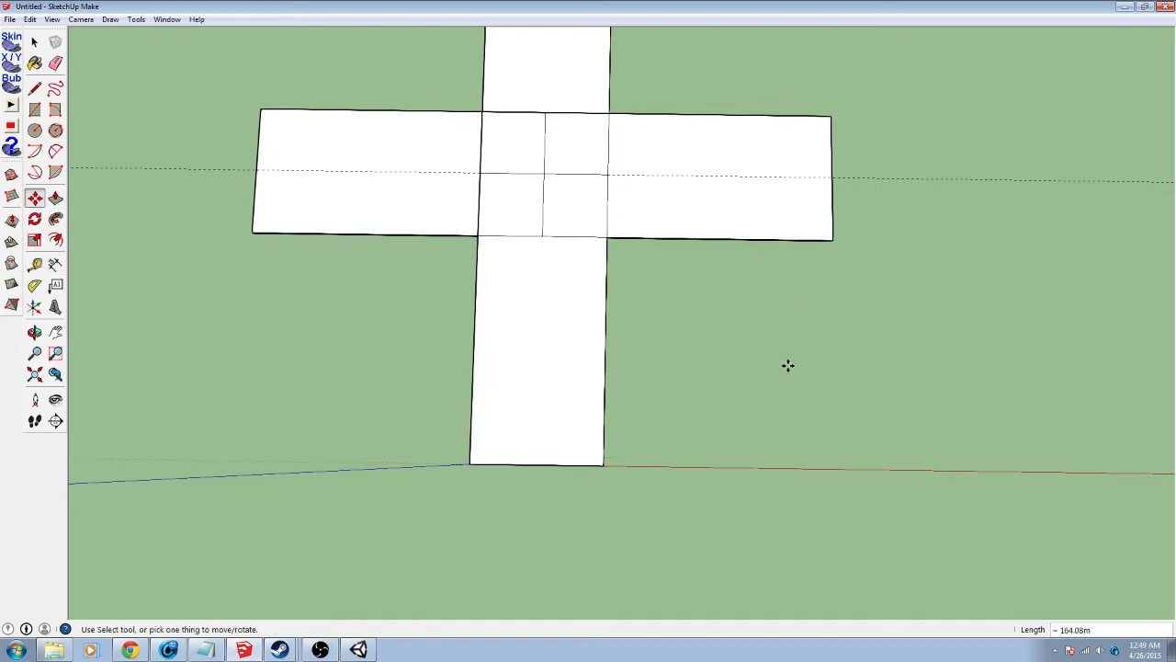
# Open the original slab's component for editing and erase the helper midline across its face at the crossing
pyautogui.moveTo(787, 364); pyautogui.dragTo(914, 445, button='middle')
pyautogui.moveTo(738, 328); pyautogui.dragTo(573, 407, button='middle')
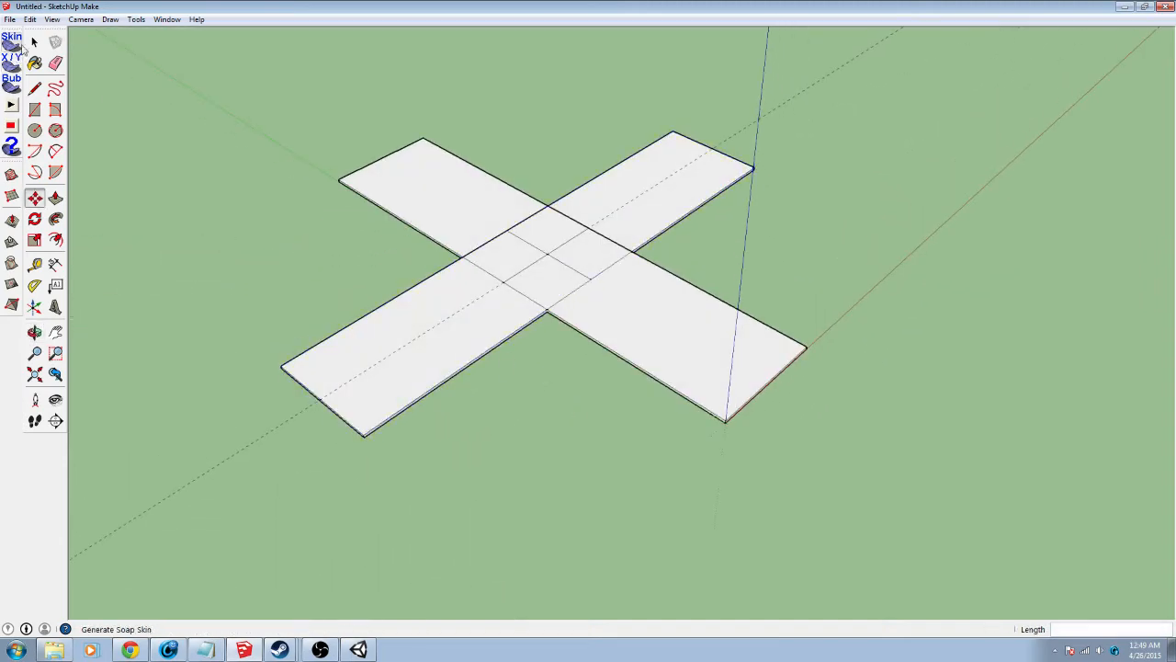
pyautogui.press('space')
pyautogui.doubleClick(446, 206)
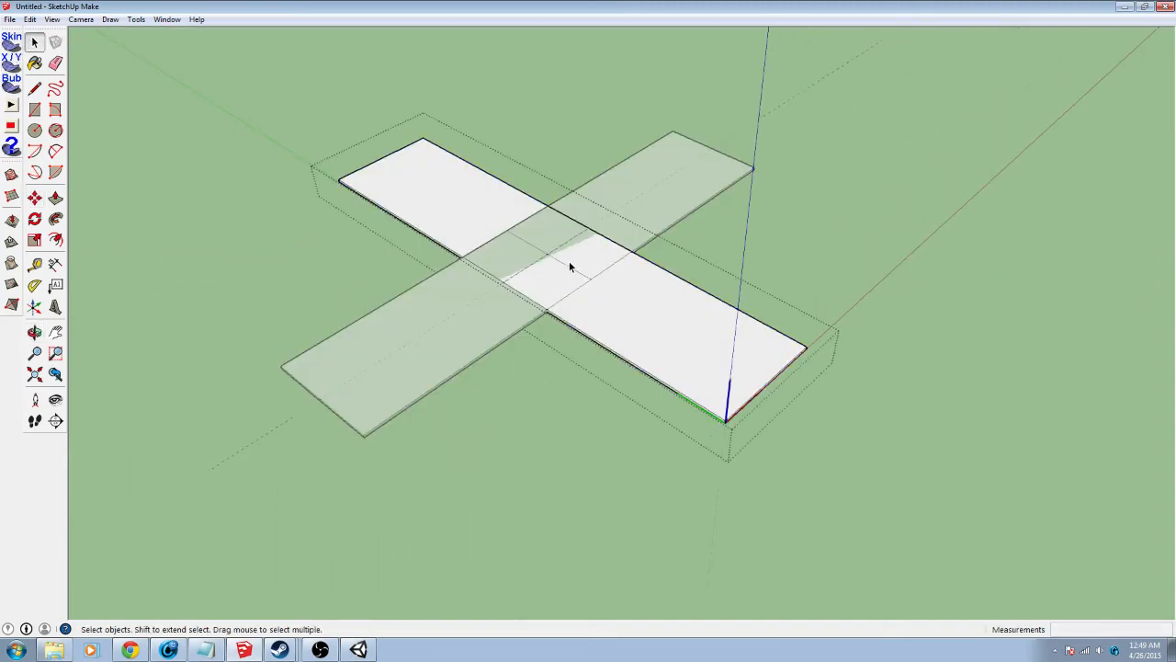
pyautogui.scroll(2, 568, 267)
pyautogui.scroll(4, 565, 273)
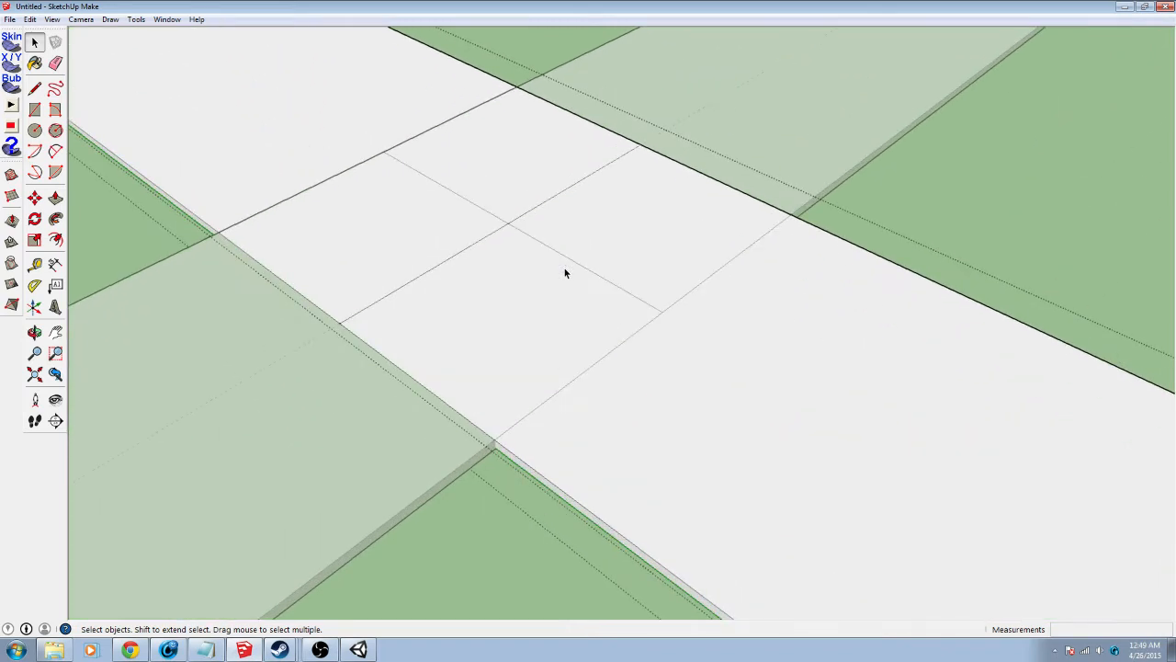
pyautogui.press('e')
pyautogui.moveTo(551, 213); pyautogui.dragTo(512, 205)
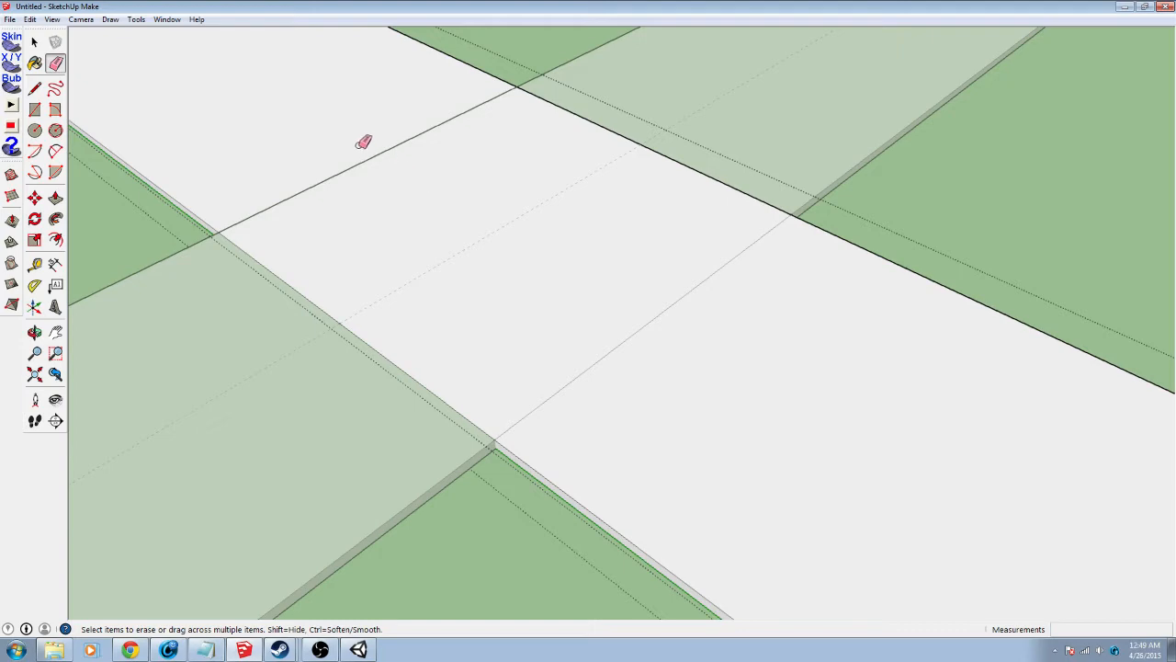
pyautogui.click(34, 41)
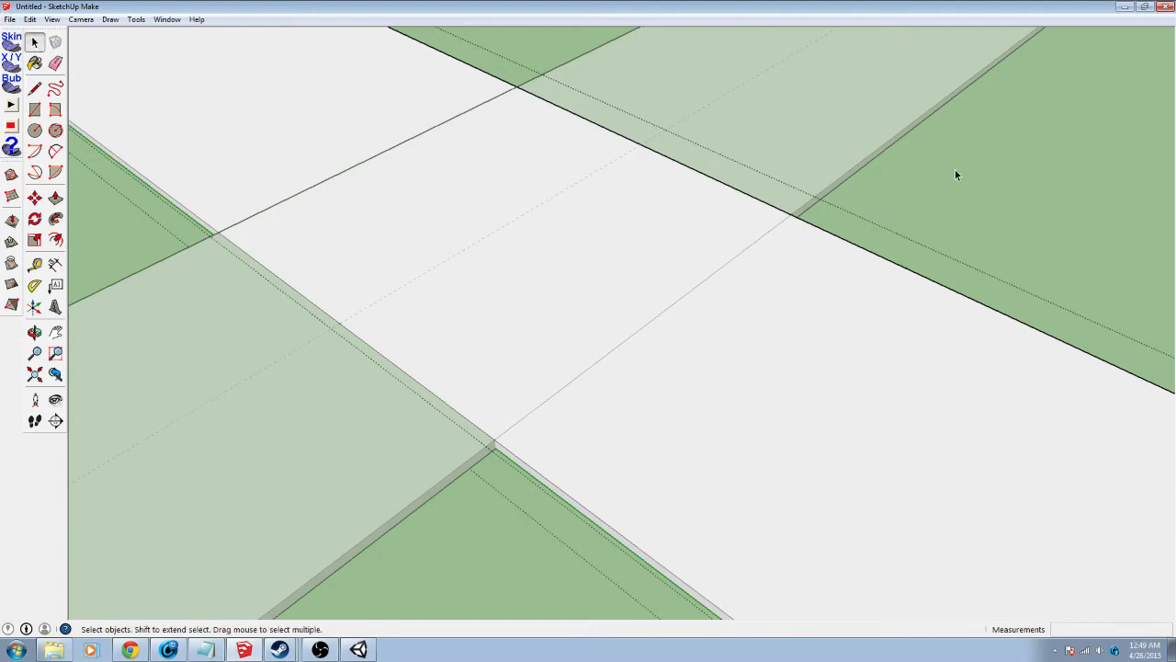
# Leave component editing, select both crossing road slabs and try to explode them
pyautogui.scroll(-10, 955, 175)
pyautogui.moveTo(914, 236); pyautogui.dragTo(622, 364, button='middle')
pyautogui.click(617, 355)
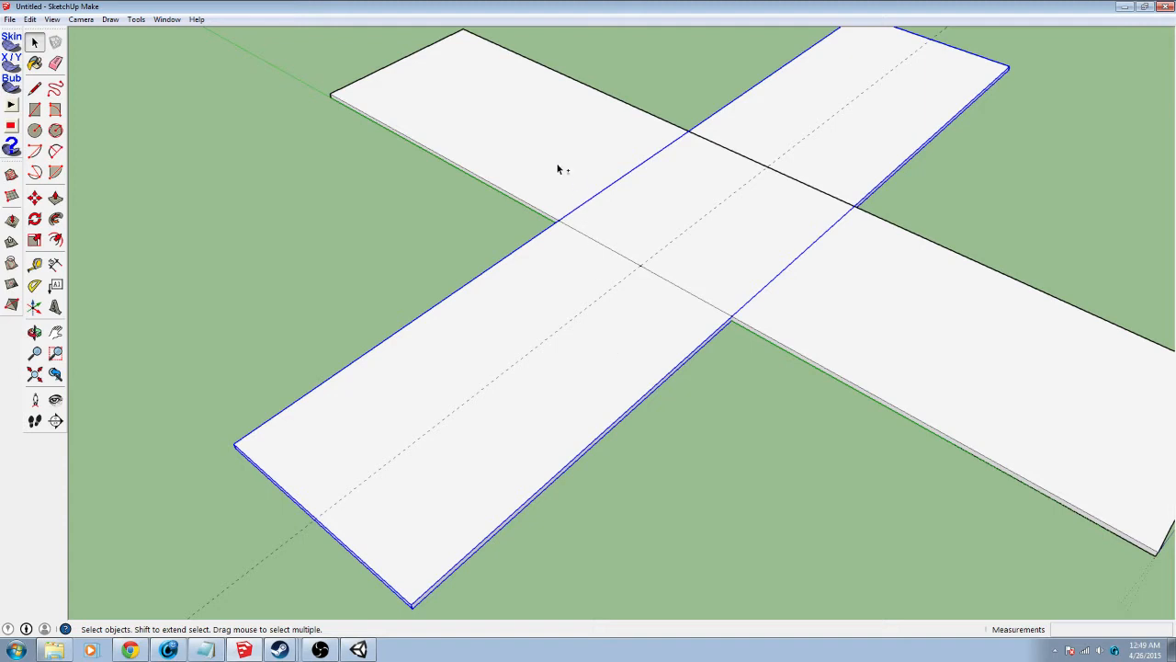
pyautogui.keyDown('shift'); pyautogui.click(534, 137); pyautogui.keyUp('shift')
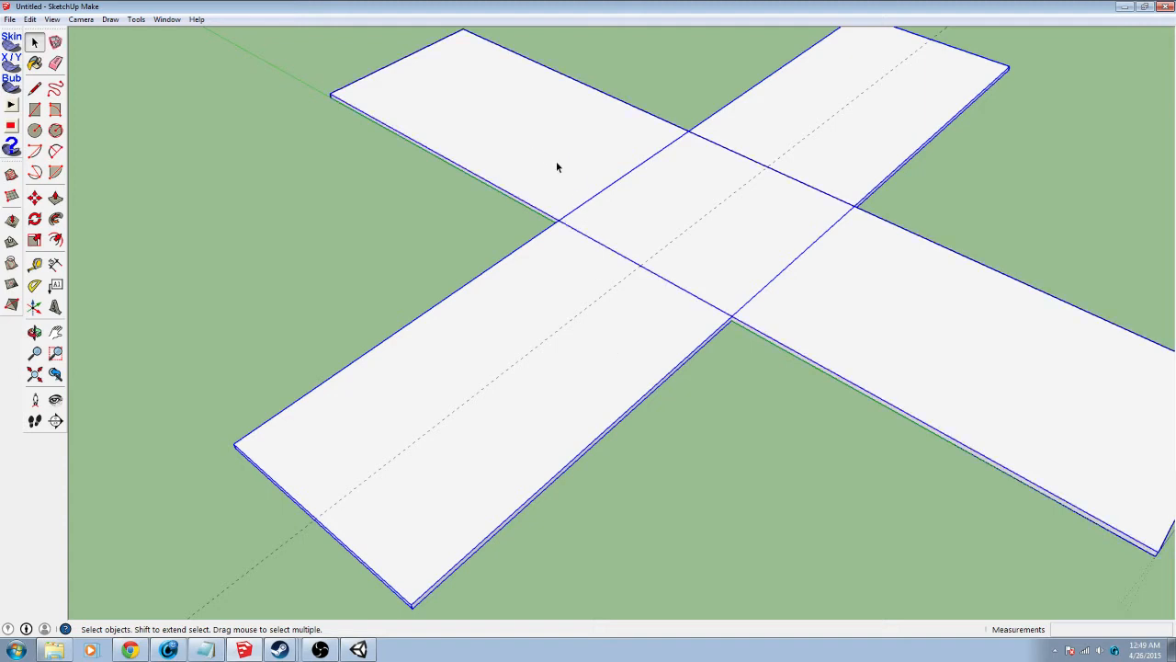
pyautogui.rightClick(556, 166)
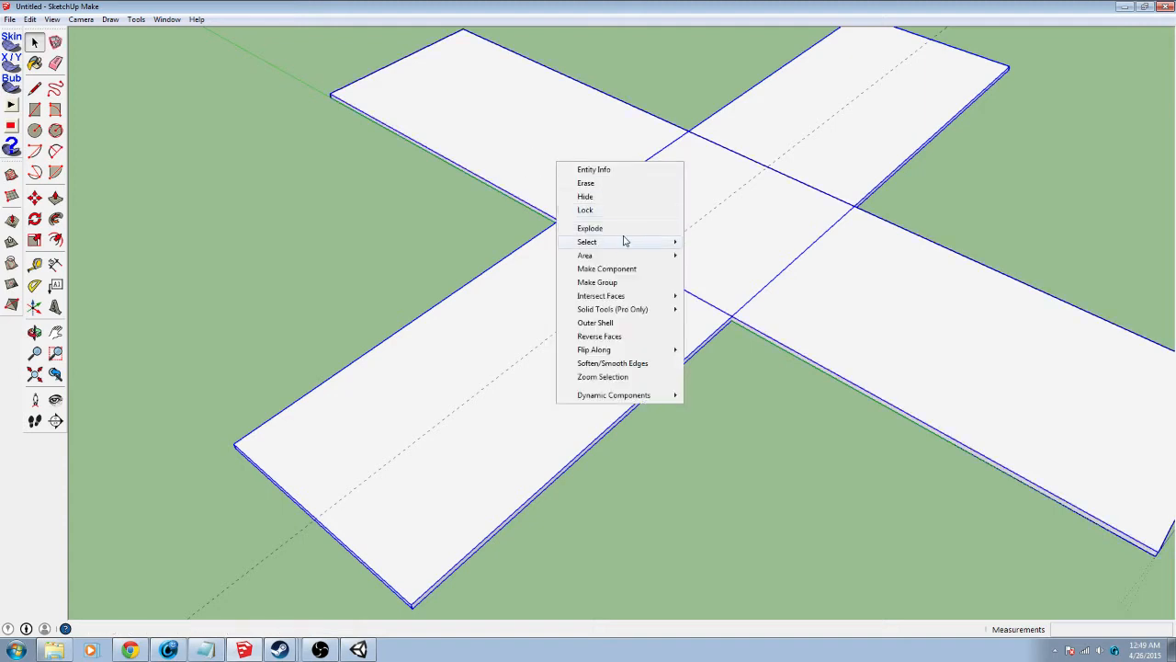
pyautogui.click(590, 227)
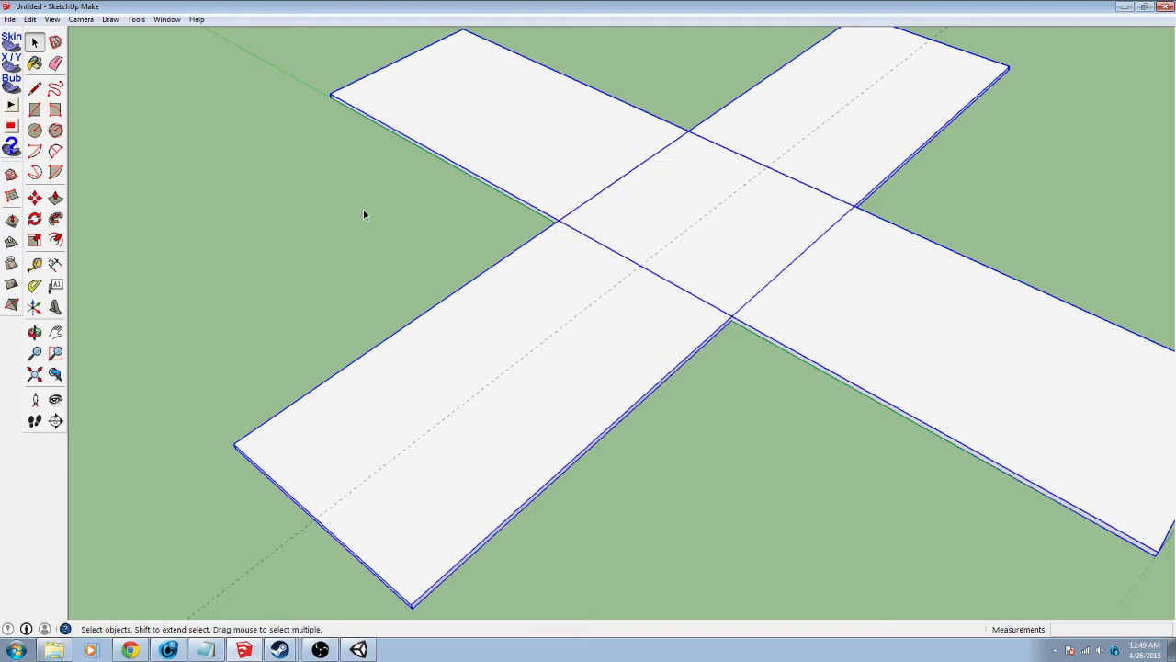
# Select both crossing road slabs and explode them into plain geometry
pyautogui.click(584, 313)
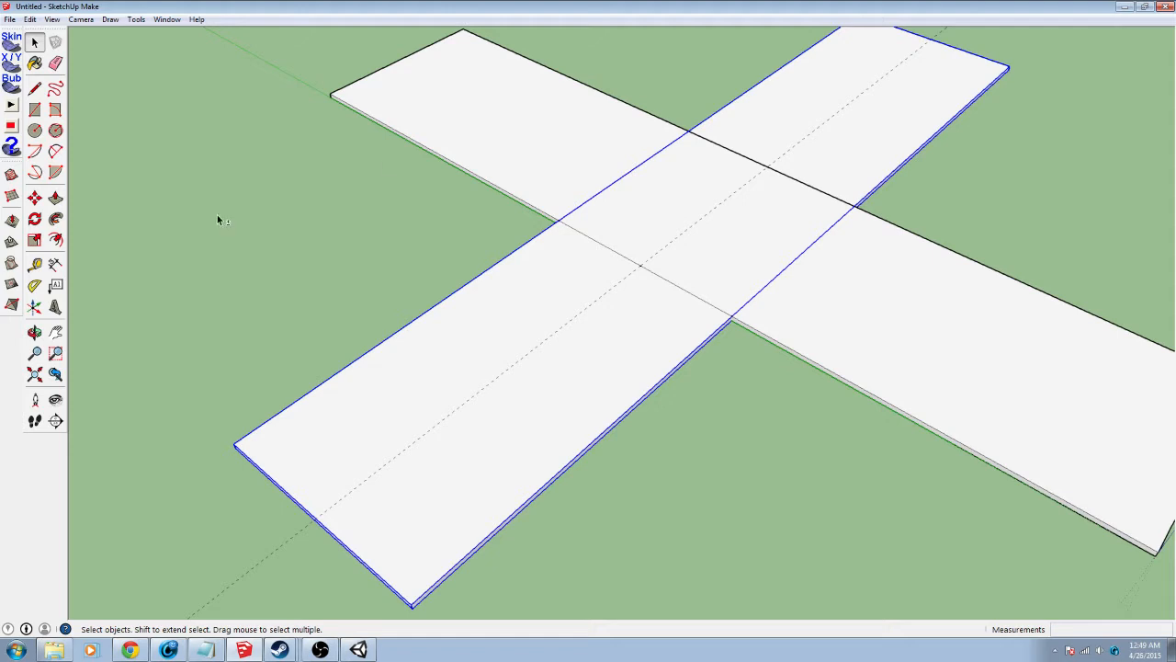
pyautogui.keyDown('shift'); pyautogui.click(510, 103); pyautogui.keyUp('shift')
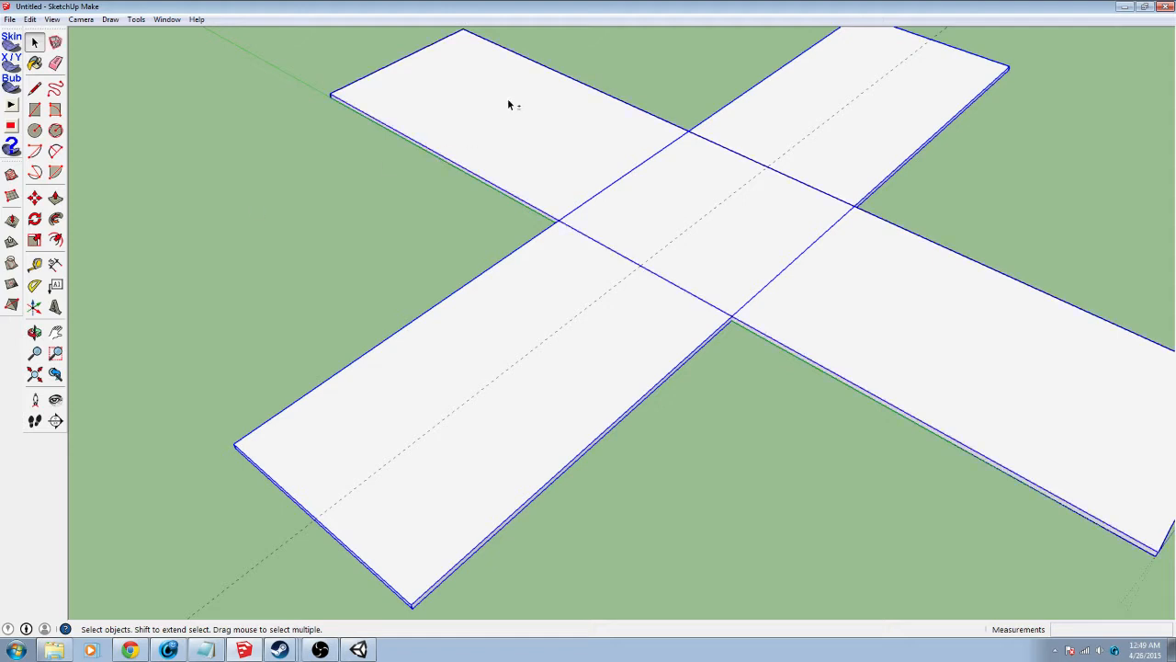
pyautogui.rightClick(473, 135)
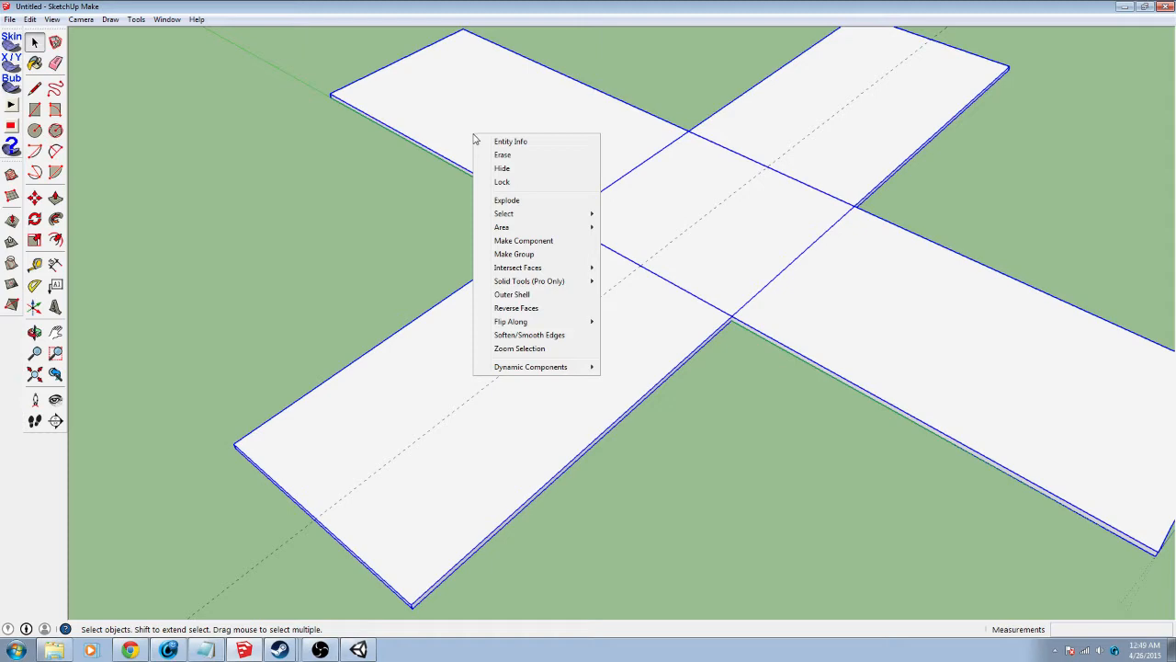
pyautogui.click(508, 201)
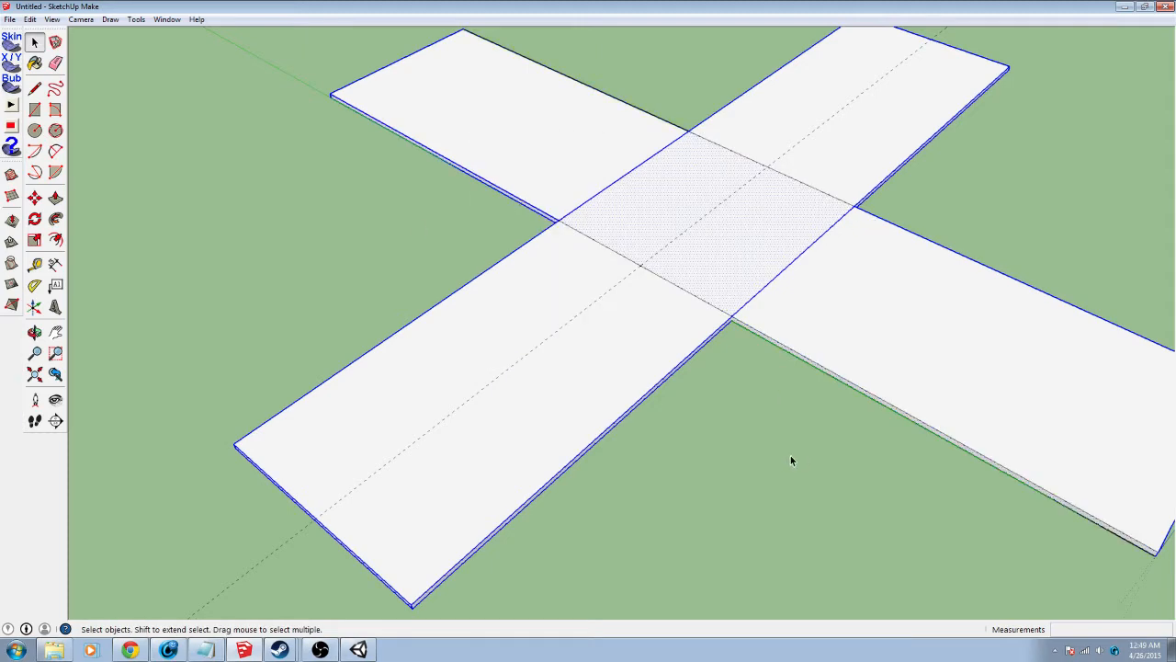
# Select all the exploded road geometry and intersect its faces with the model
pyautogui.moveTo(786, 456); pyautogui.dragTo(745, 466, button='middle')
pyautogui.scroll(-2, 745, 466)
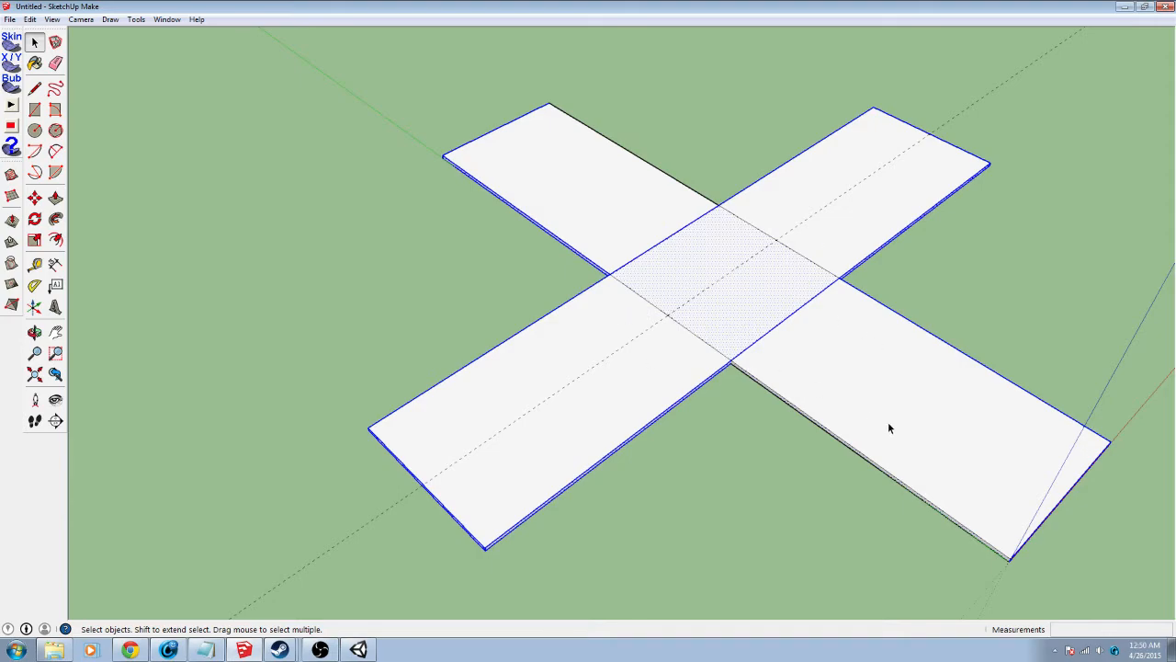
pyautogui.moveTo(888, 428); pyautogui.dragTo(1009, 429, button='middle')
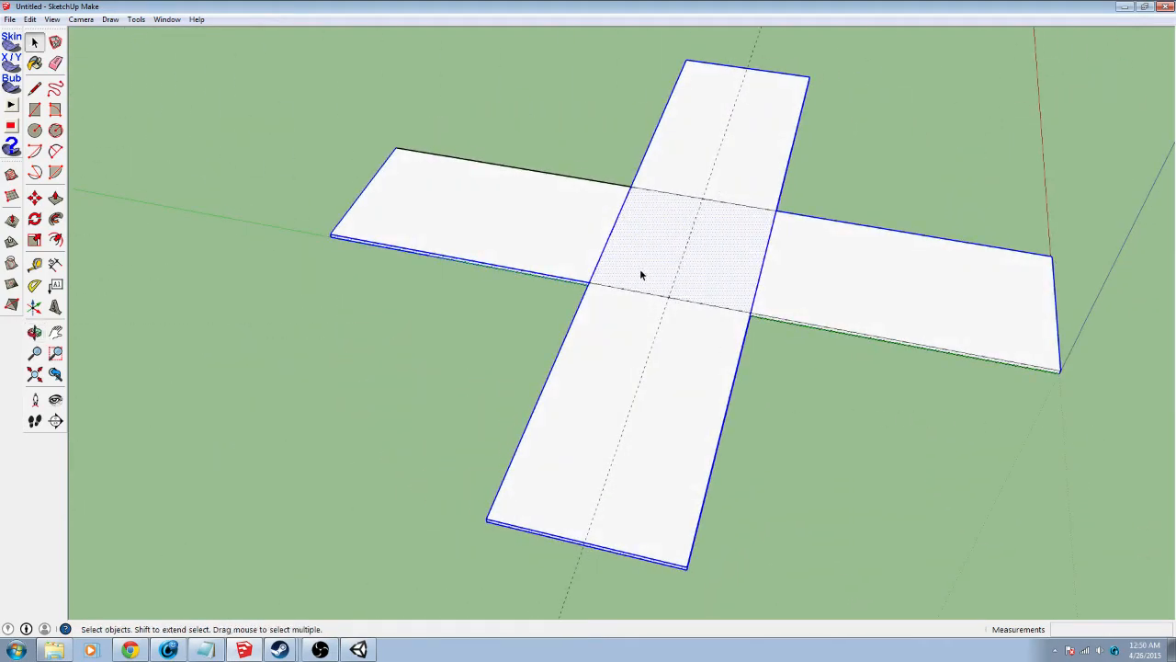
pyautogui.scroll(2, 572, 241)
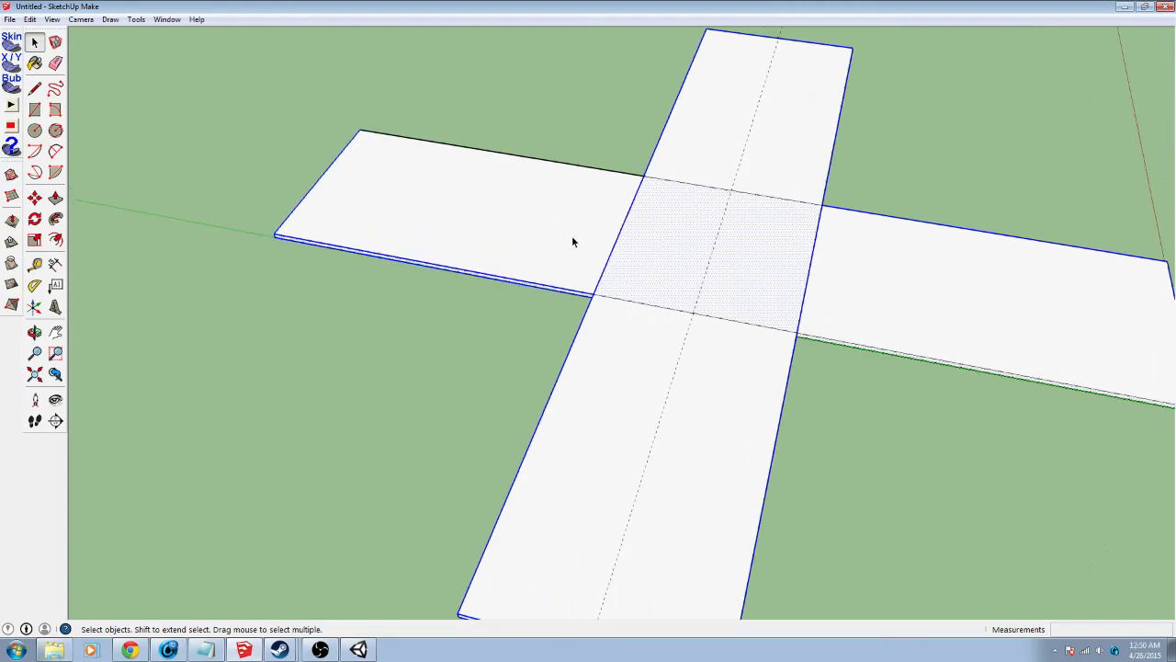
pyautogui.moveTo(572, 241); pyautogui.dragTo(473, 483, button='middle')
pyautogui.scroll(-4, 468, 320)
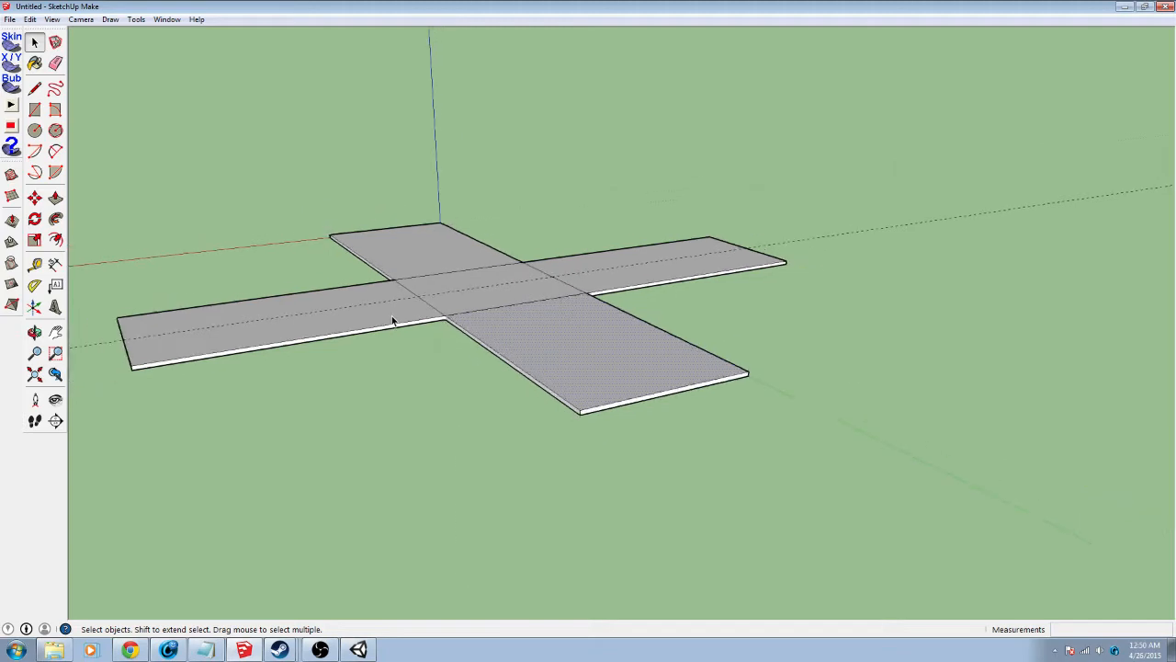
pyautogui.hotkey('ctrl', 'a')
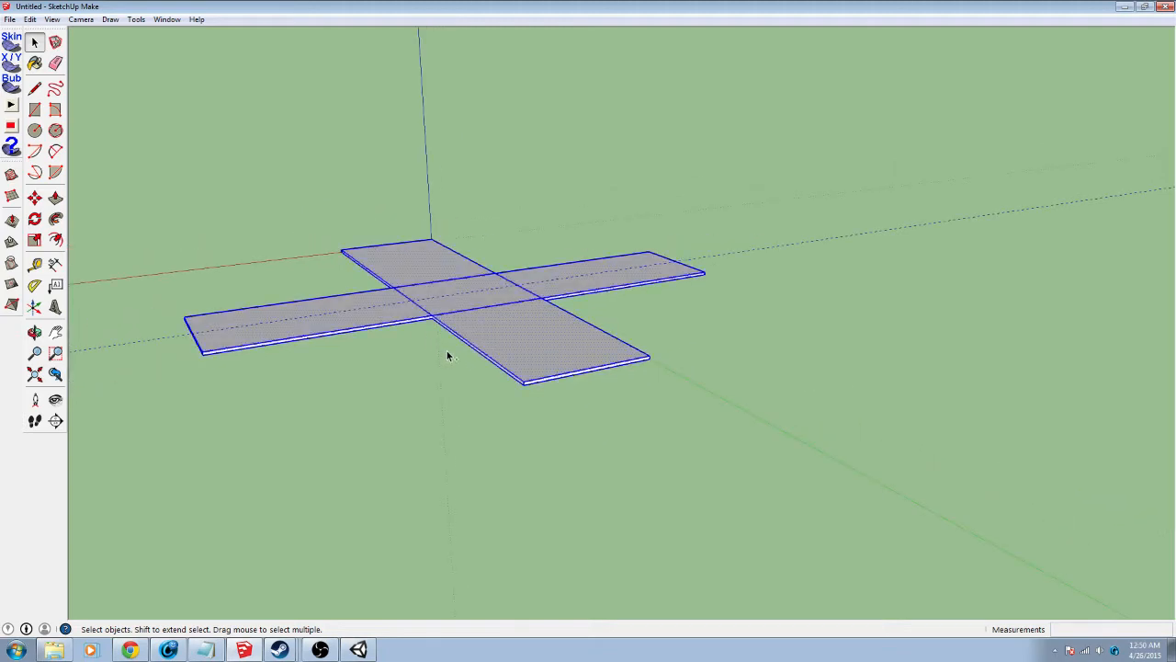
pyautogui.rightClick(467, 306)
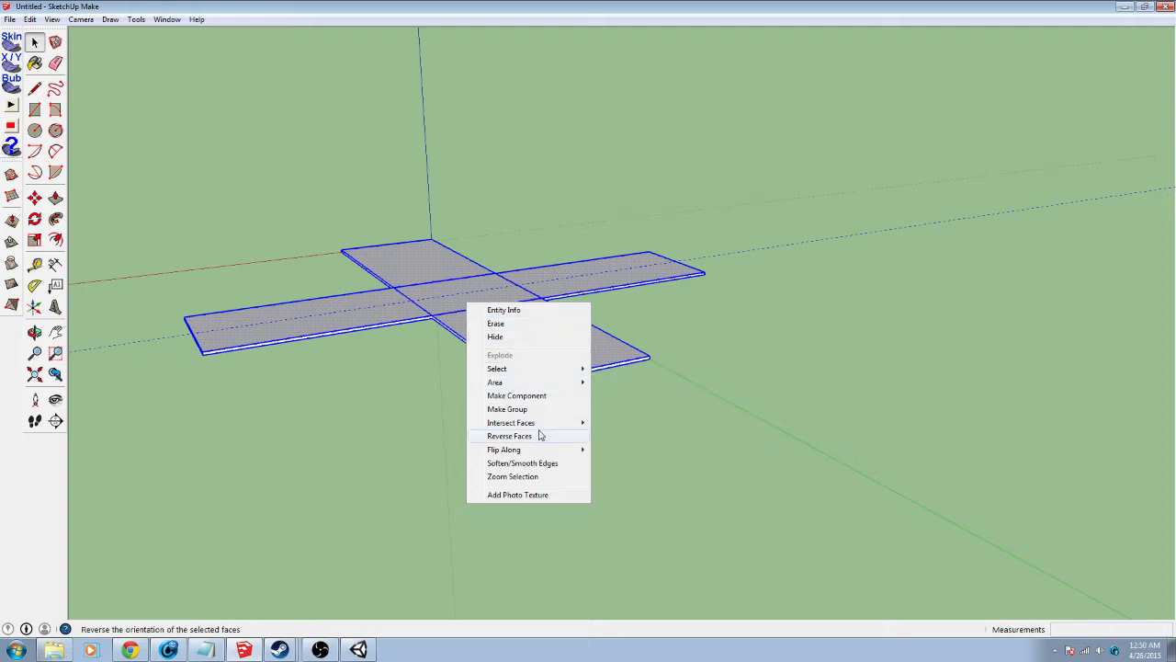
pyautogui.moveTo(539, 427)
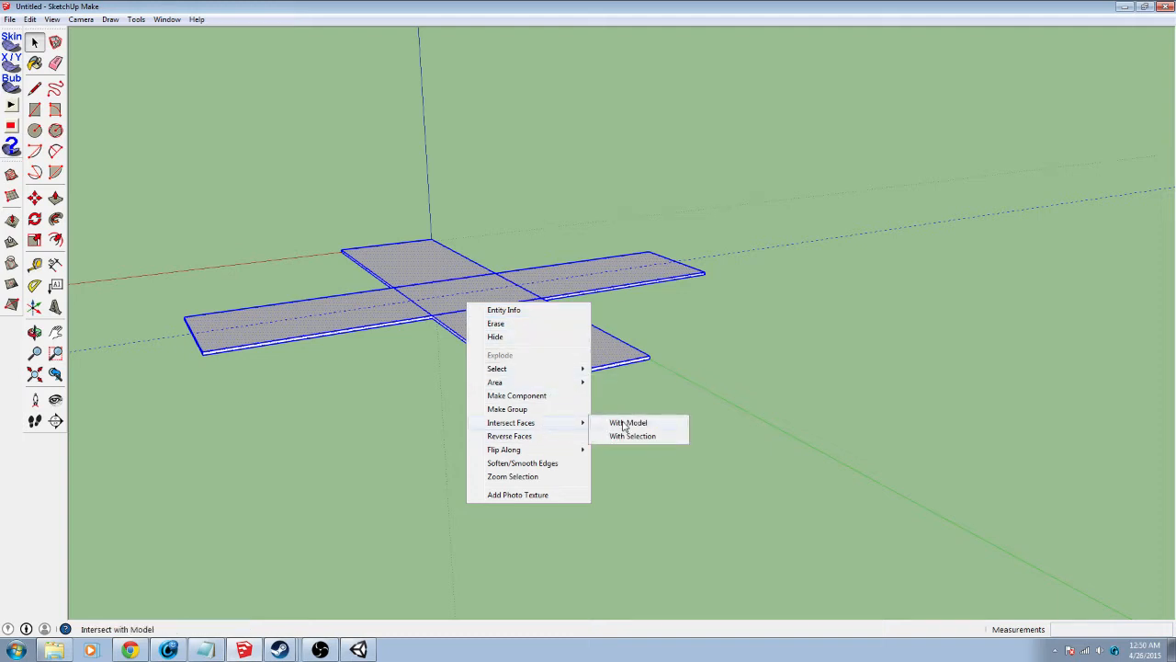
pyautogui.click(624, 423)
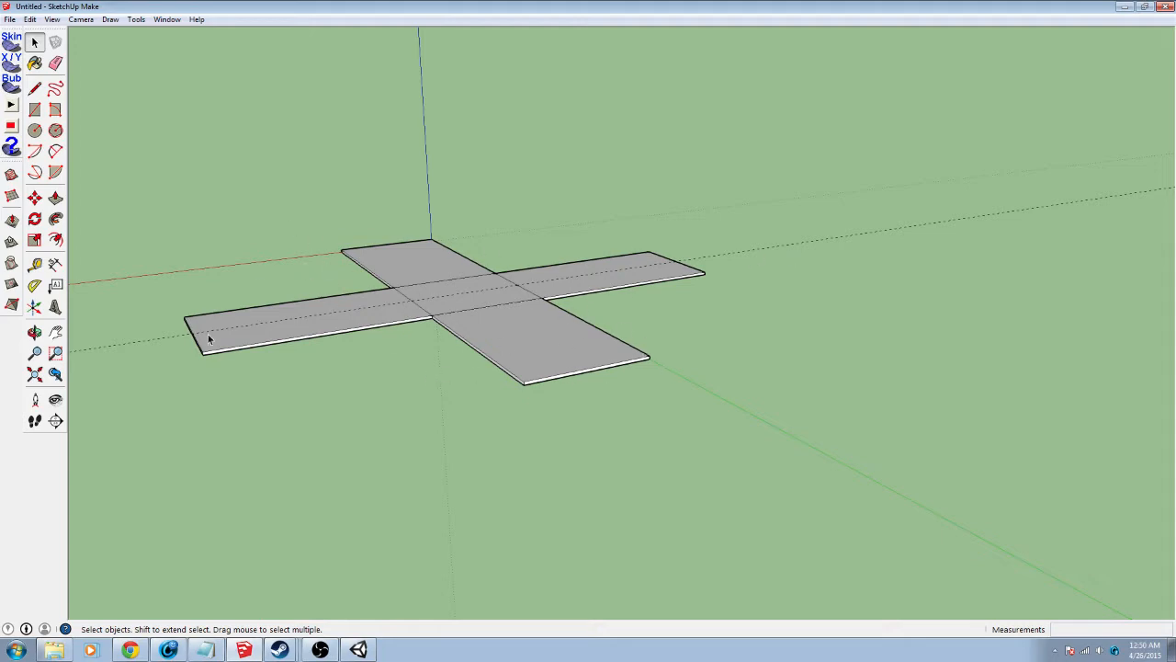
# Erase the four edges outlining the central square so the crossing roads share one continuous face
pyautogui.moveTo(352, 421); pyautogui.dragTo(529, 159, button='middle')
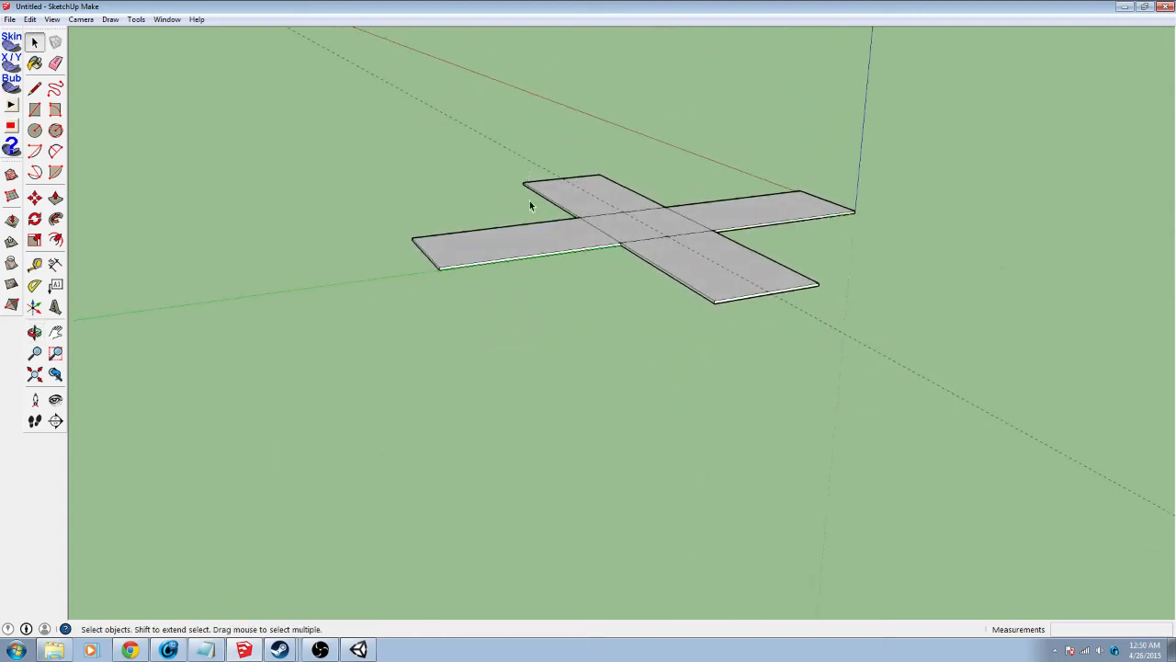
pyautogui.scroll(10, 709, 270)
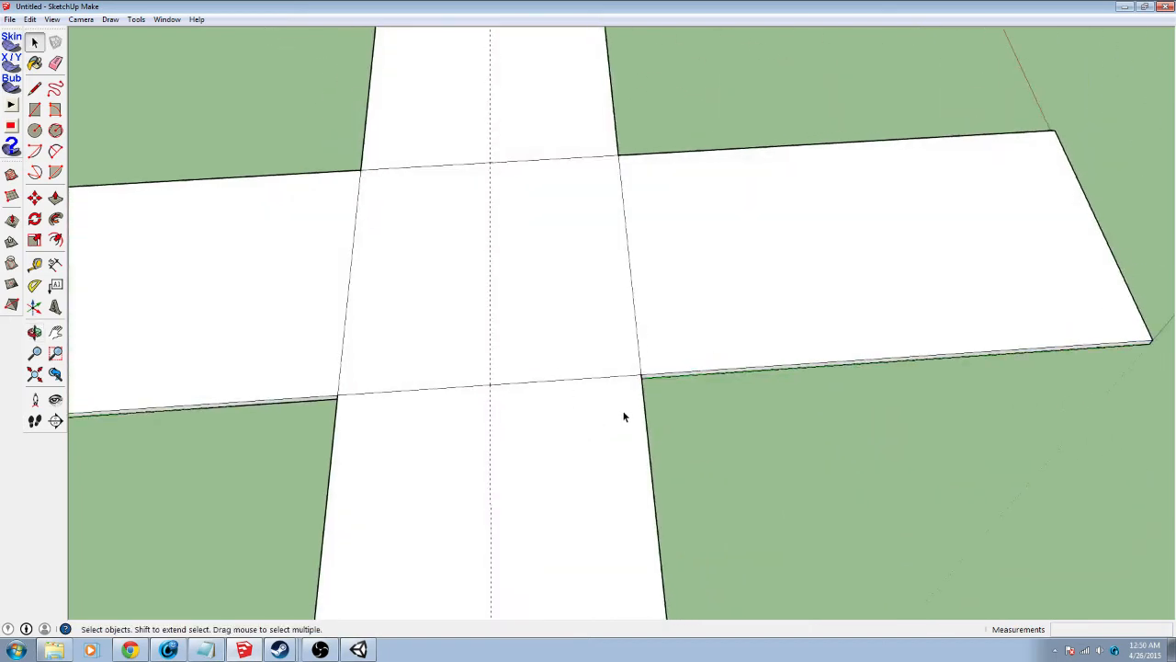
pyautogui.press('e')
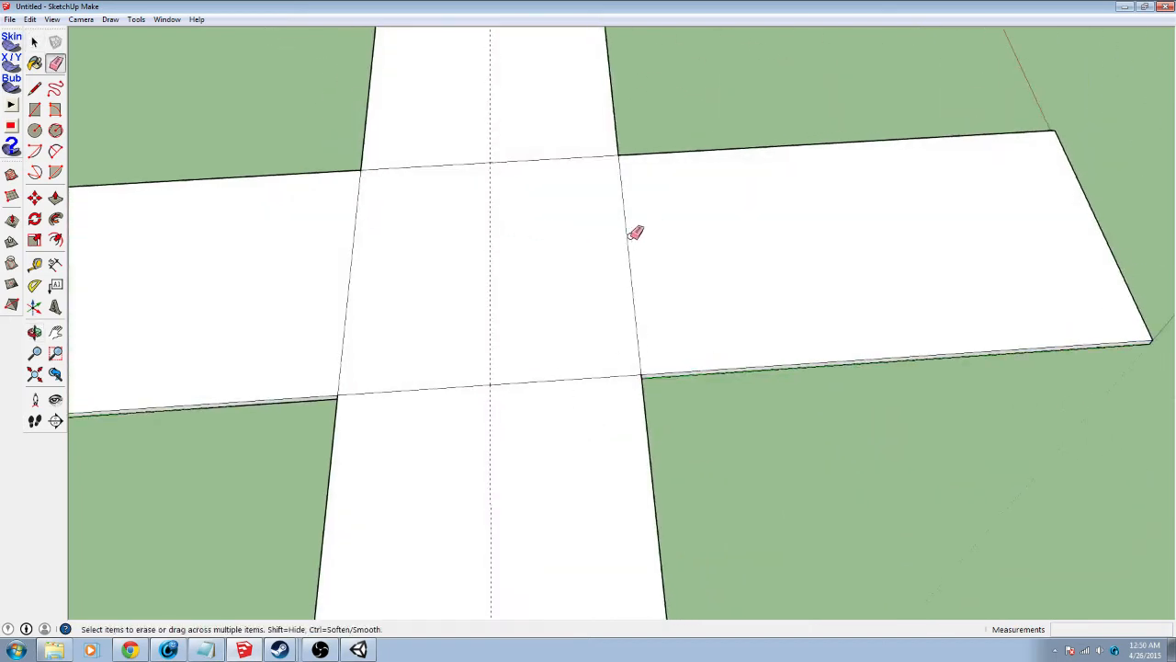
pyautogui.moveTo(658, 239); pyautogui.dragTo(333, 273)
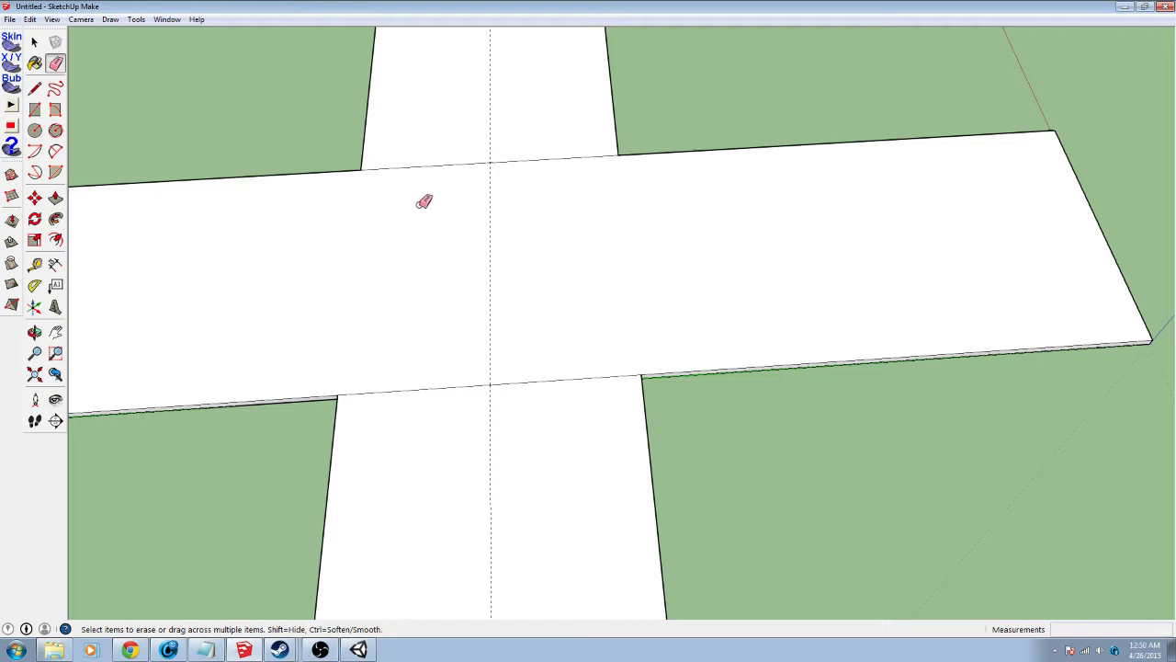
pyautogui.moveTo(425, 198)
pyautogui.mouseDown()
pyautogui.moveTo(456, 433)
pyautogui.moveTo(461, 408)
pyautogui.mouseUp()
pyautogui.moveTo(474, 353); pyautogui.dragTo(478, 359)
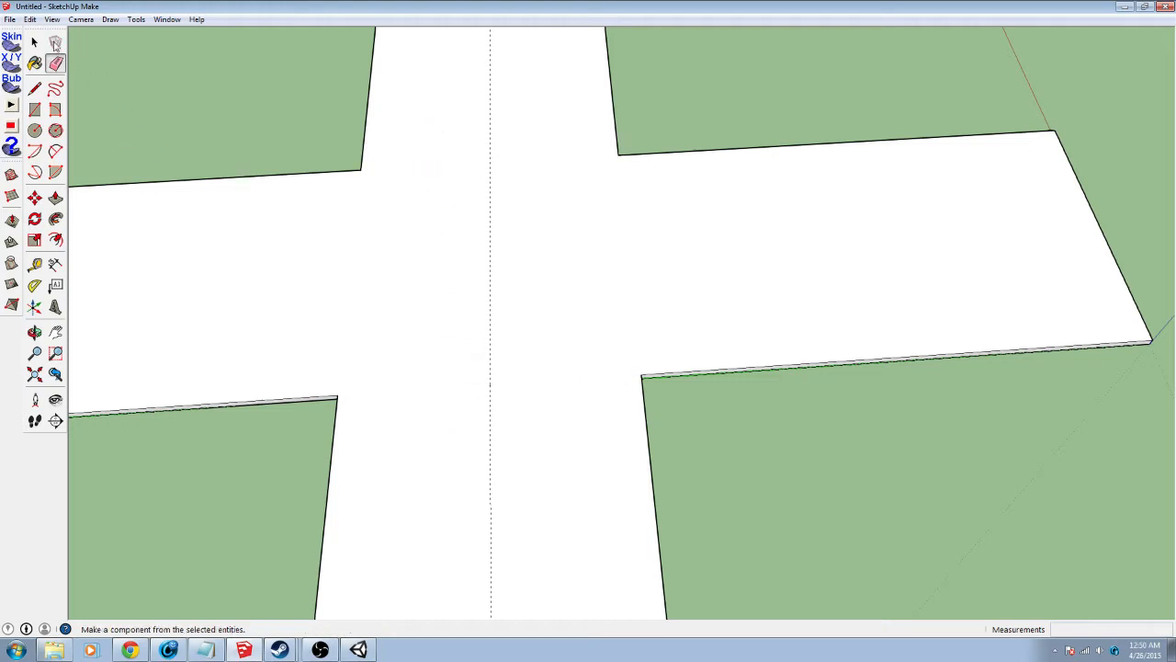
# Erase the dashed guide line running along the middle of the road across the intersection
pyautogui.press('space')
pyautogui.press('e')
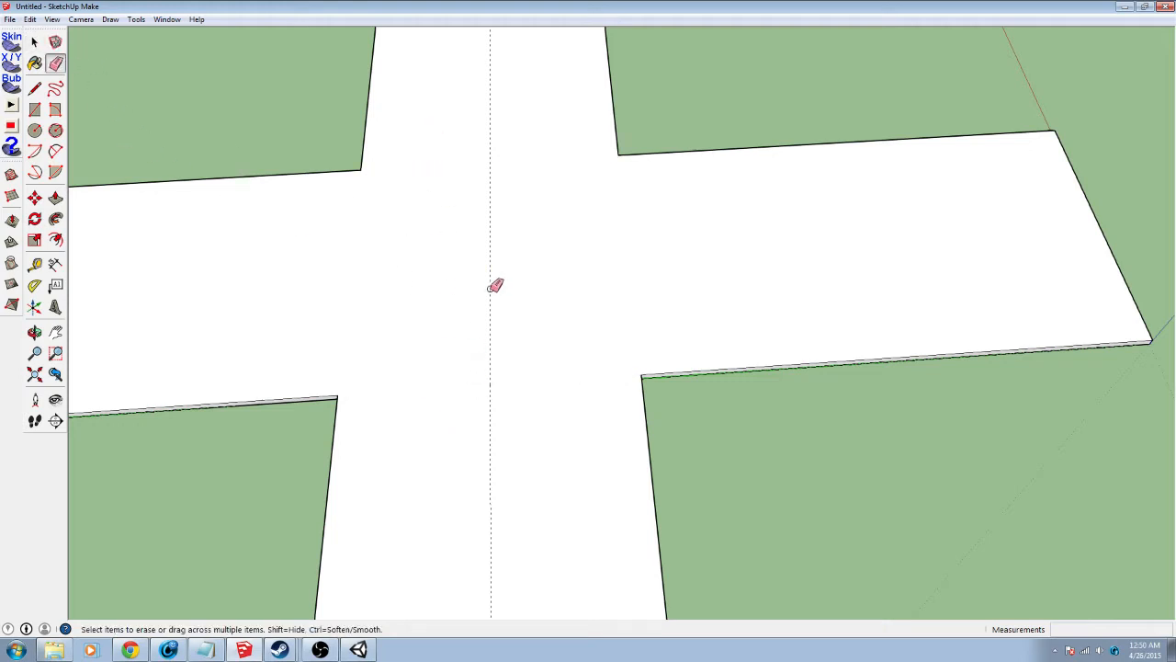
pyautogui.moveTo(777, 346); pyautogui.dragTo(397, 96, button='middle')
pyautogui.scroll(-5, 556, 234)
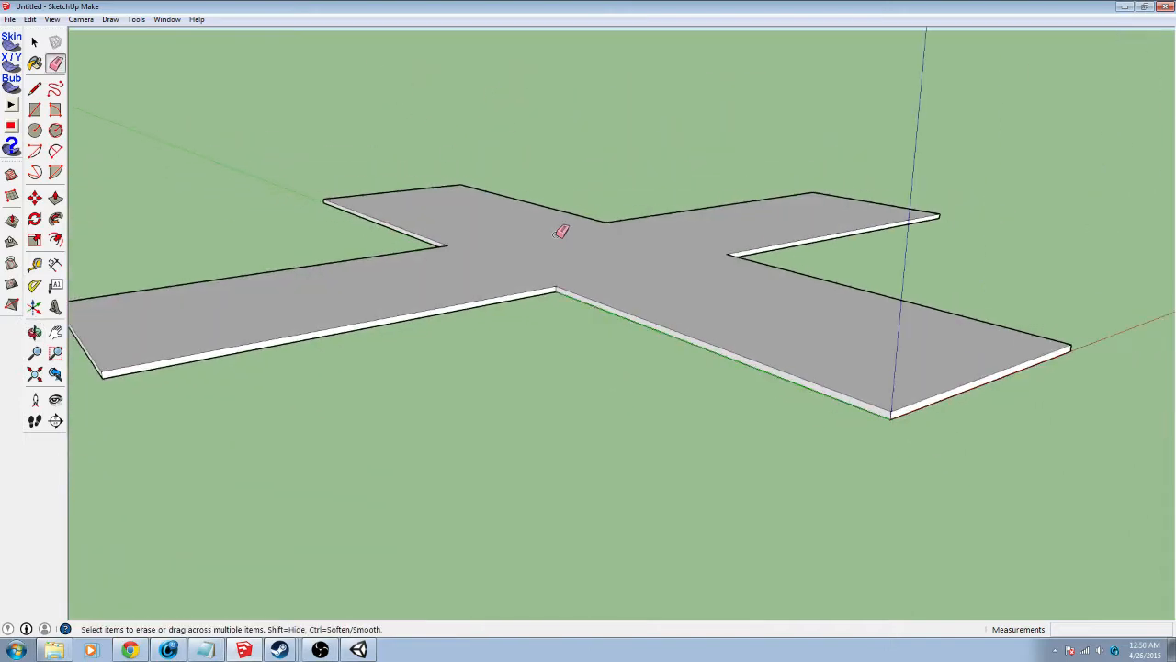
pyautogui.moveTo(598, 197); pyautogui.dragTo(337, 405, button='middle')
pyautogui.moveTo(417, 330)
pyautogui.mouseDown()
pyautogui.moveTo(706, 176)
pyautogui.moveTo(853, 307)
pyautogui.moveTo(573, 303)
pyautogui.mouseUp()
pyautogui.press('e')
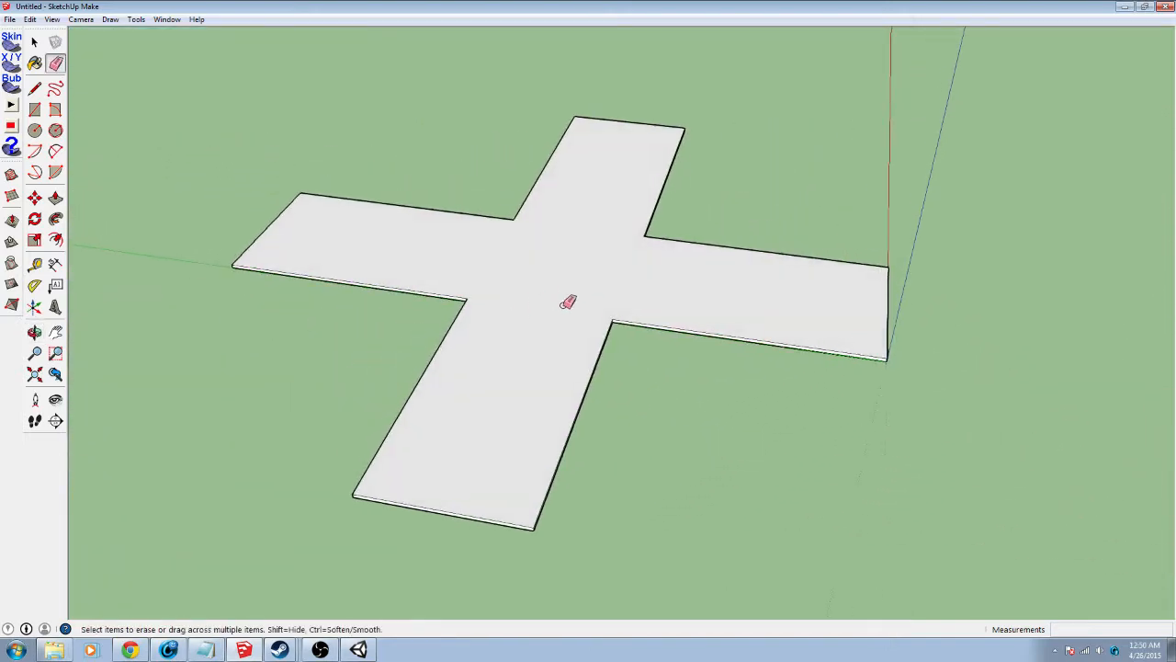
# Place guide lines 10 m inside both long edges of one road with the Tape Measure tool
pyautogui.press('t')
pyautogui.click(433, 351)
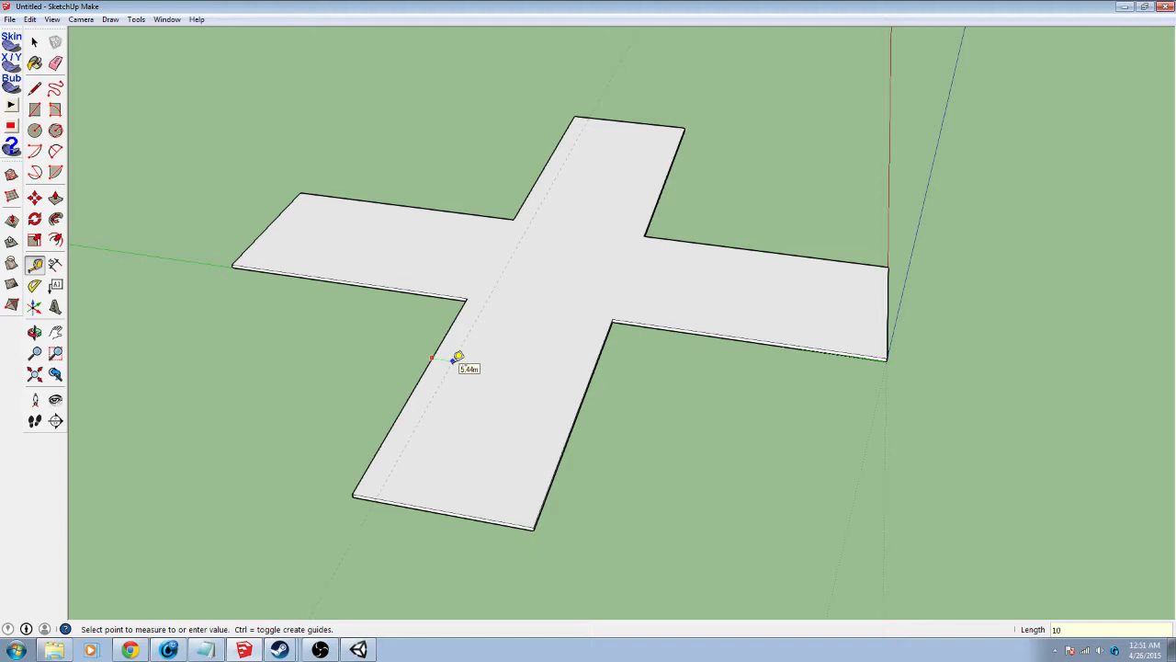
pyautogui.click(457, 357)
pyautogui.moveTo(609, 336); pyautogui.dragTo(650, 350, button='middle')
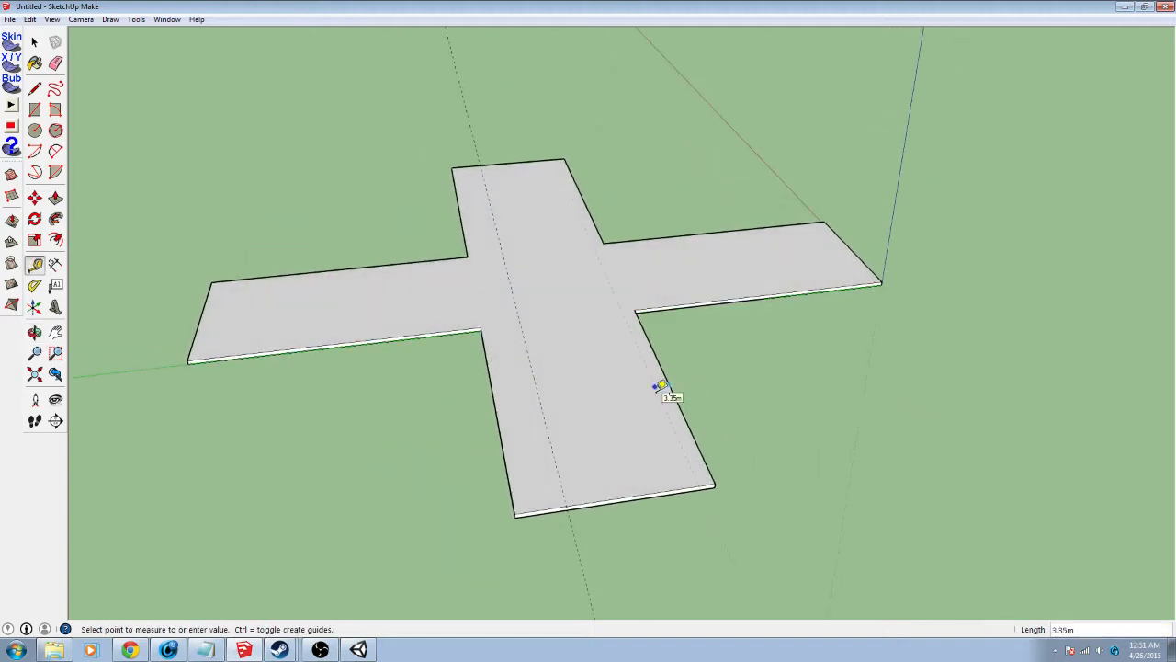
pyautogui.click(660, 385)
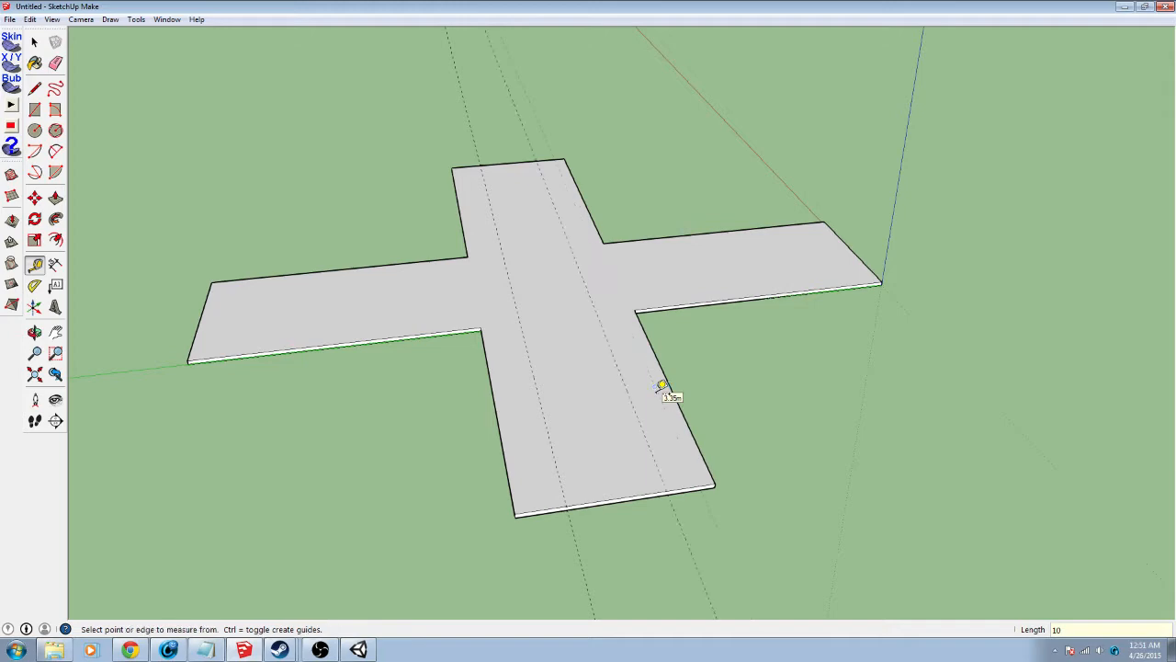
# Place guide lines 10 m inside both long edges of the perpendicular road
pyautogui.moveTo(572, 263); pyautogui.dragTo(493, 421, button='middle')
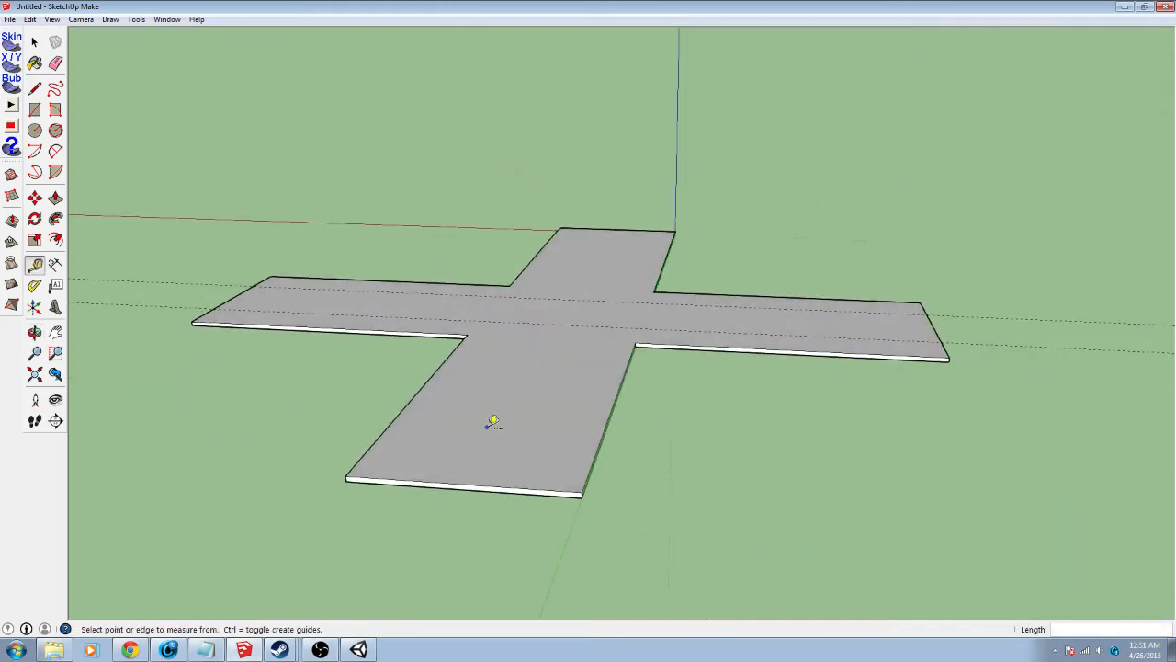
pyautogui.click(430, 377)
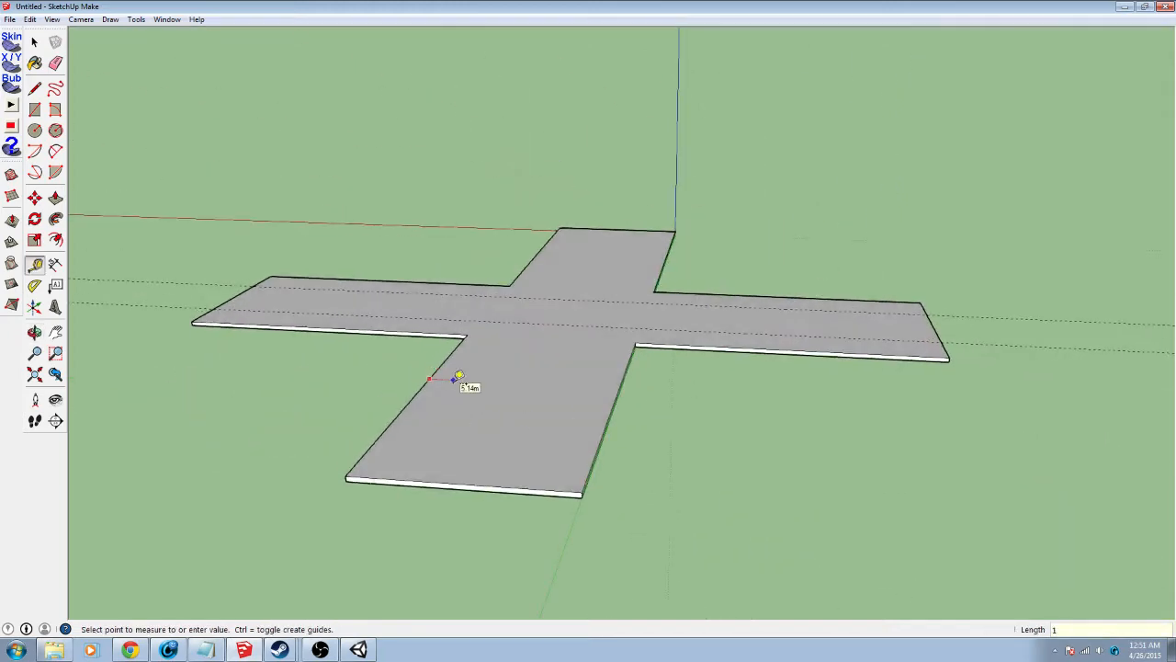
pyautogui.click(459, 377)
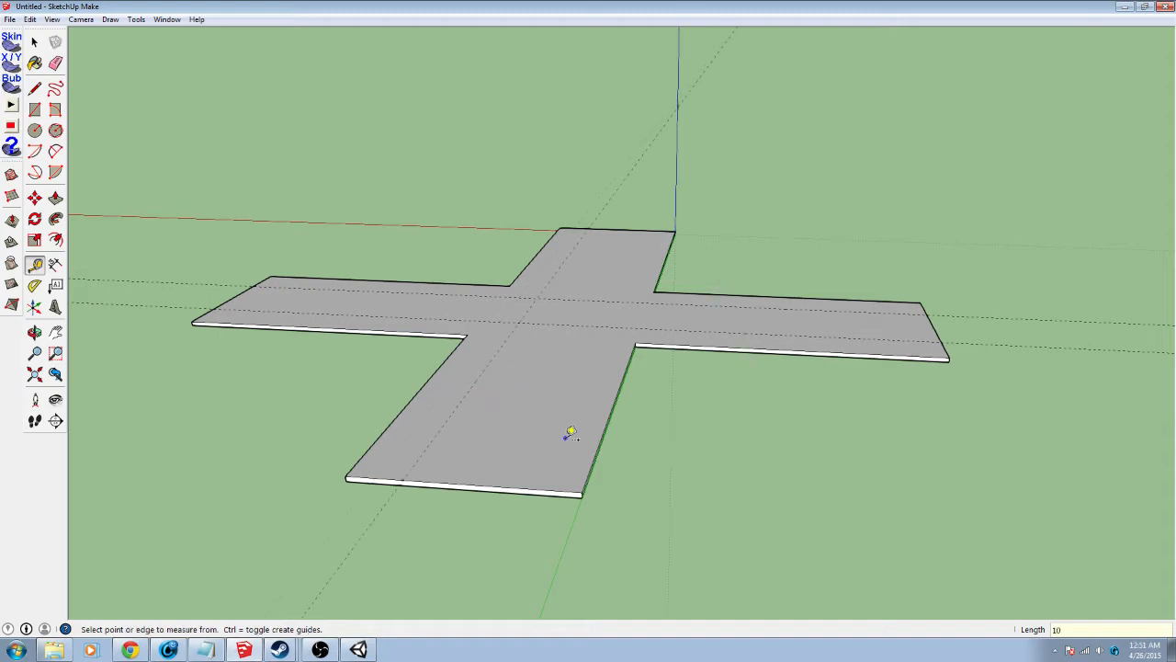
pyautogui.moveTo(412, 449); pyautogui.dragTo(704, 484, button='middle')
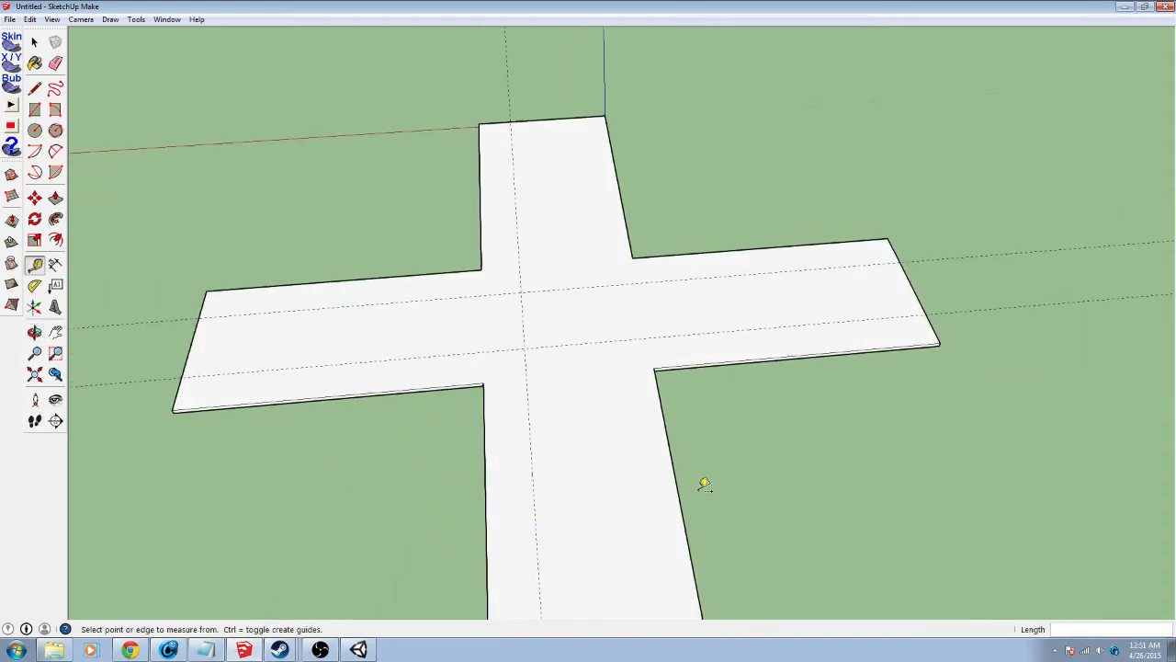
pyautogui.click(681, 490)
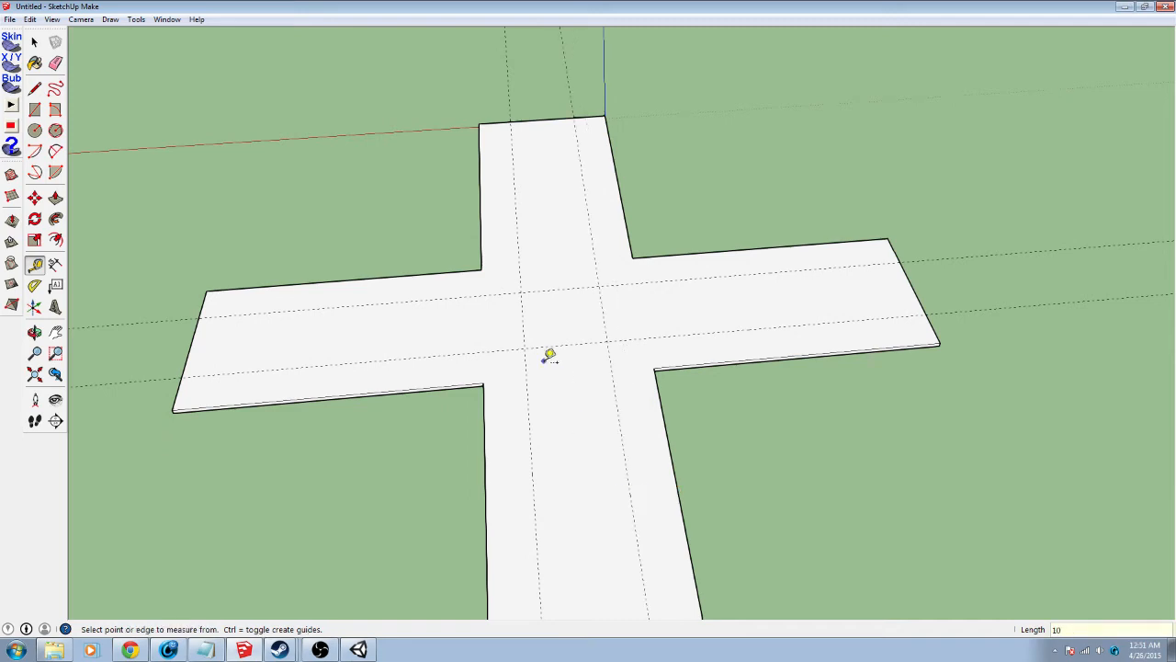
# Draw connected lines along the guides from one arm's end to the nearest guide crossing, continuing 80 m to the adjacent arm's end
pyautogui.moveTo(634, 349); pyautogui.dragTo(528, 544, button='middle')
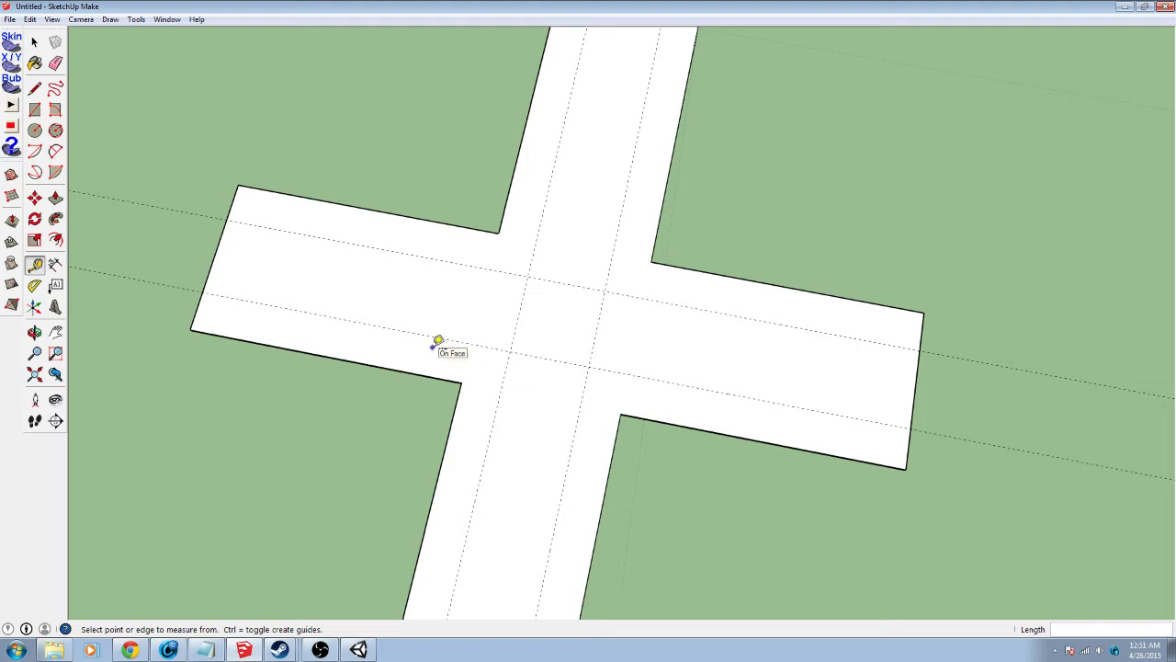
pyautogui.press('l')
pyautogui.click(201, 293)
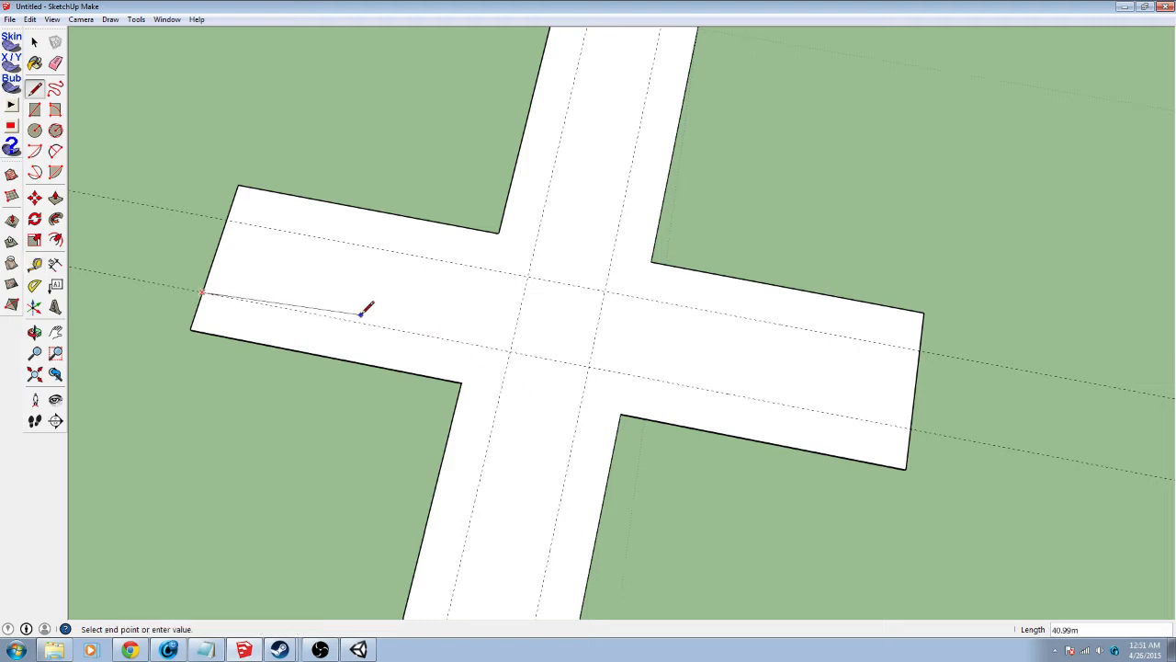
pyautogui.click(511, 351)
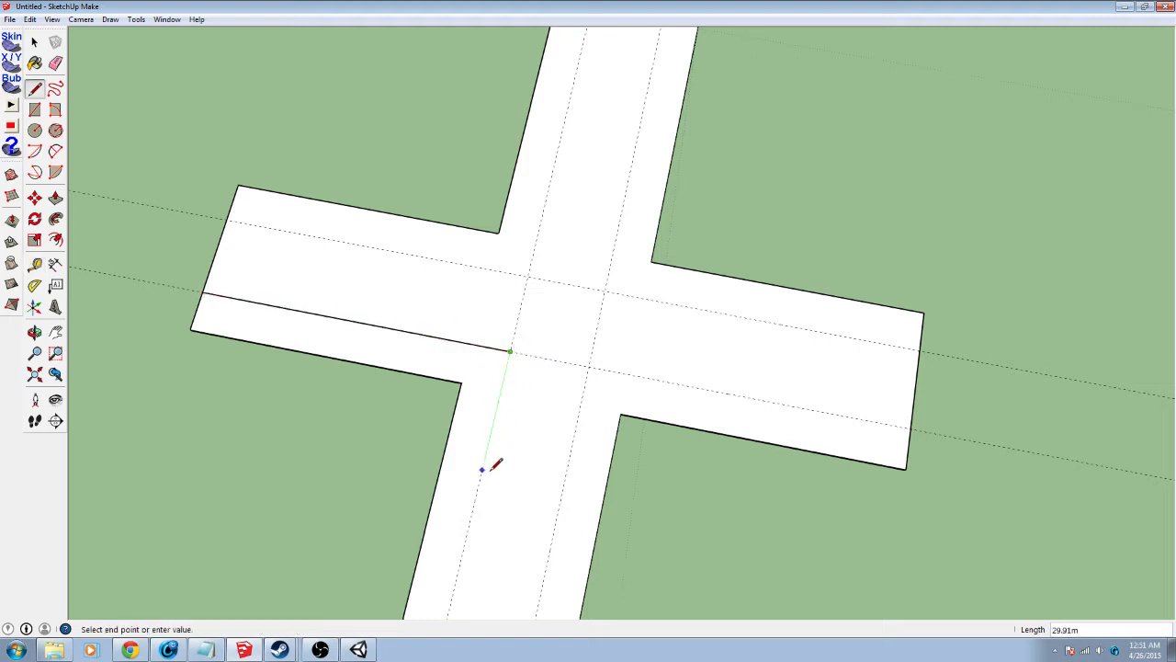
pyautogui.moveTo(488, 465); pyautogui.dragTo(638, 117, button='middle')
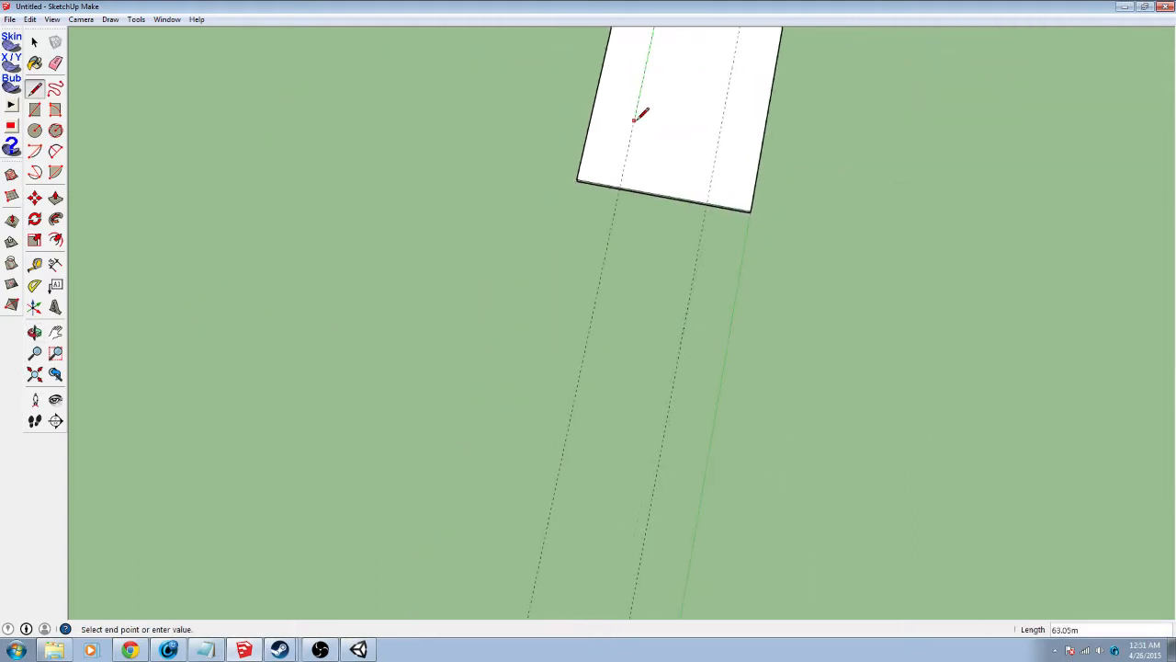
pyautogui.click(626, 185)
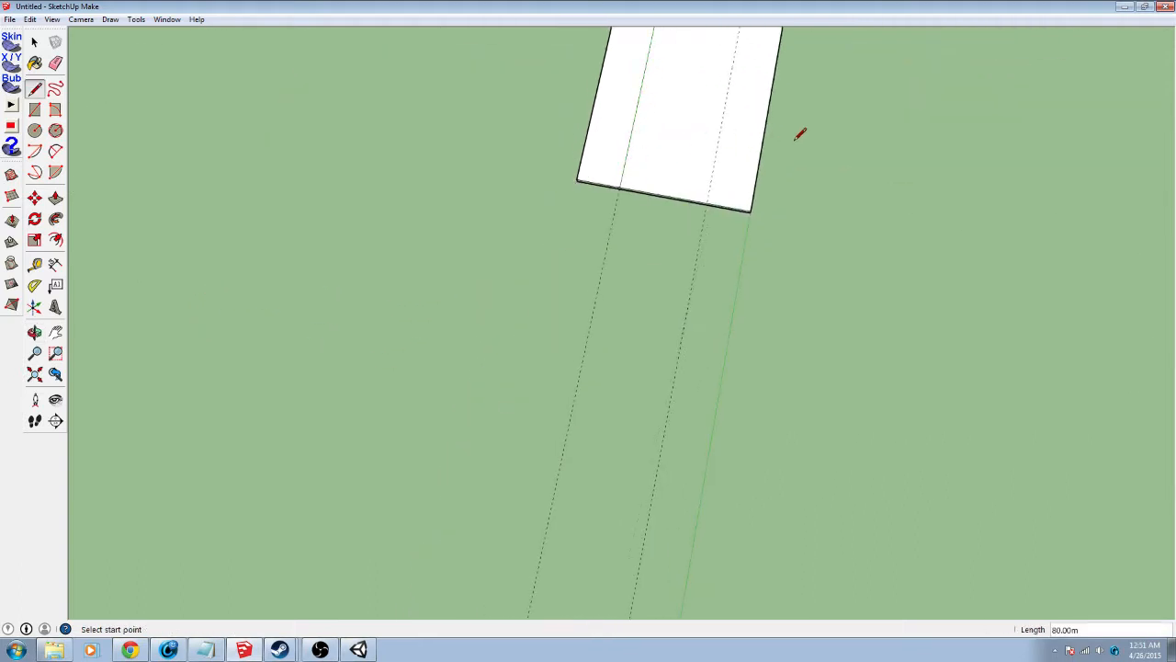
# Draw lines from the same arm's other guide endpoint to its guide crossing, continuing 80 m to the end of the opposite neighbouring arm
pyautogui.click(712, 199)
pyautogui.moveTo(714, 180); pyautogui.dragTo(493, 302, button='middle')
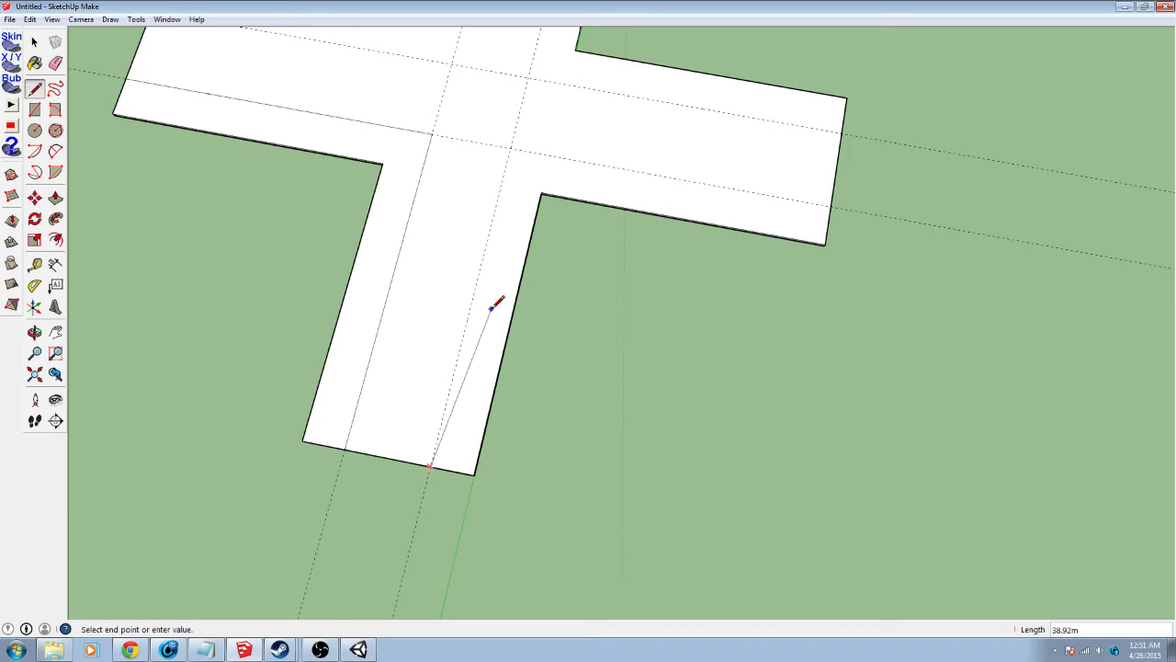
pyautogui.click(510, 150)
pyautogui.click(832, 206)
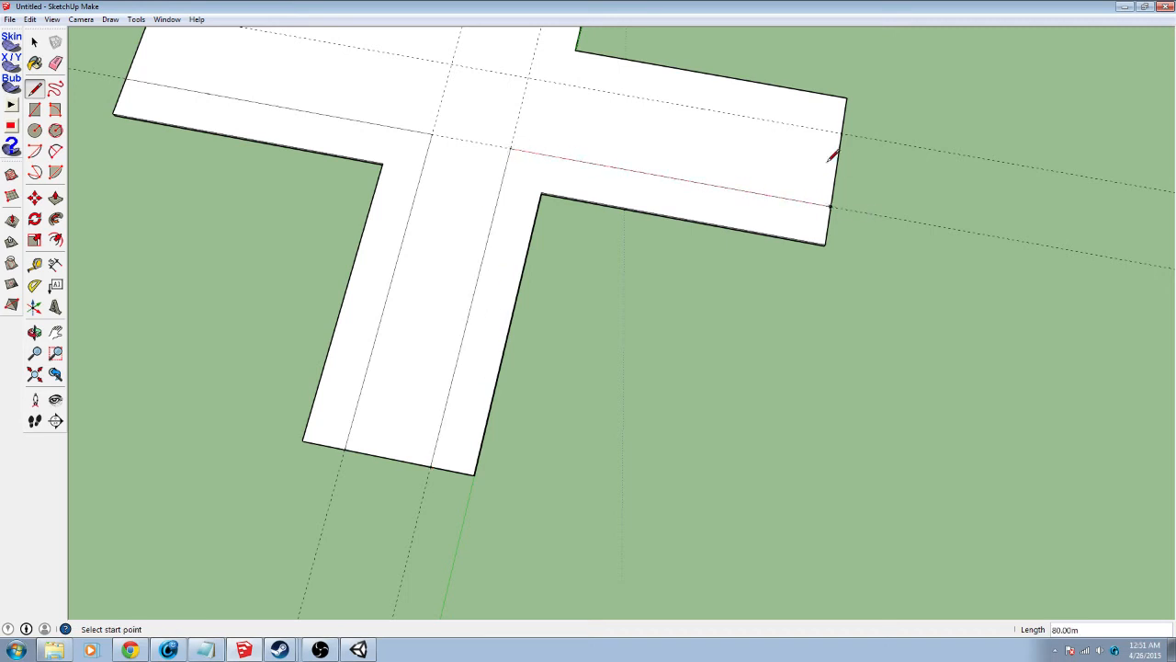
# Draw connected lines from the next arm's remaining guide endpoint to the guide crossing, continuing 80 m to the adjacent arm's end
pyautogui.keyDown('shift'); pyautogui.moveTo(831, 156); pyautogui.dragTo(636, 287, button='middle'); pyautogui.keyUp('shift')
pyautogui.click(635, 297)
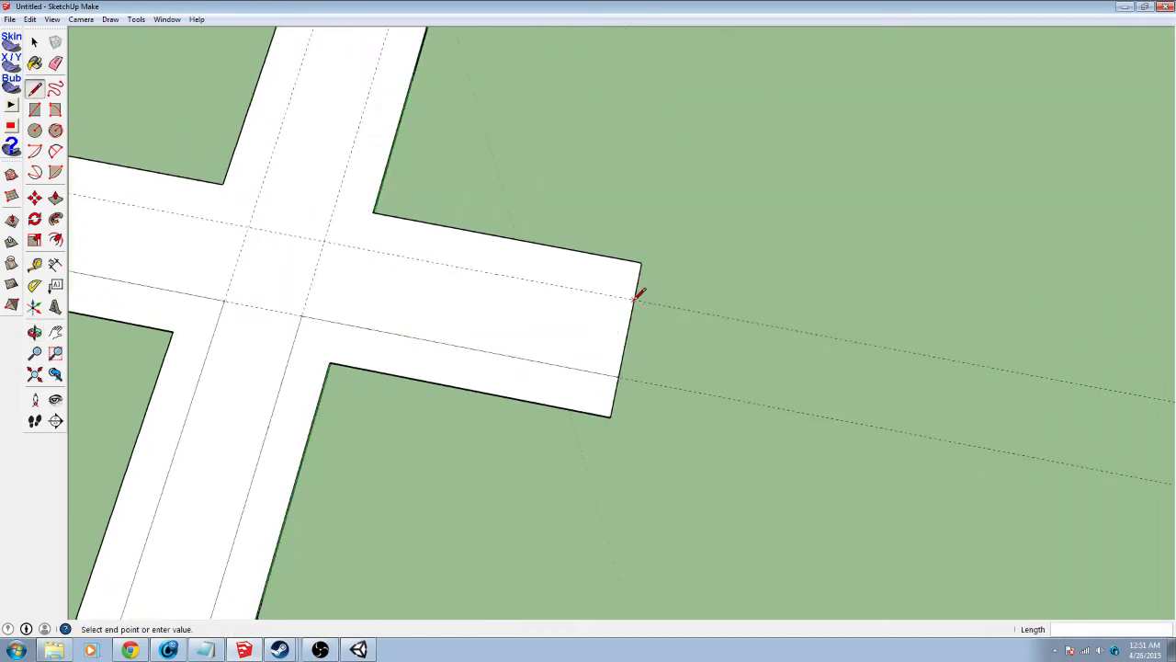
pyautogui.click(325, 238)
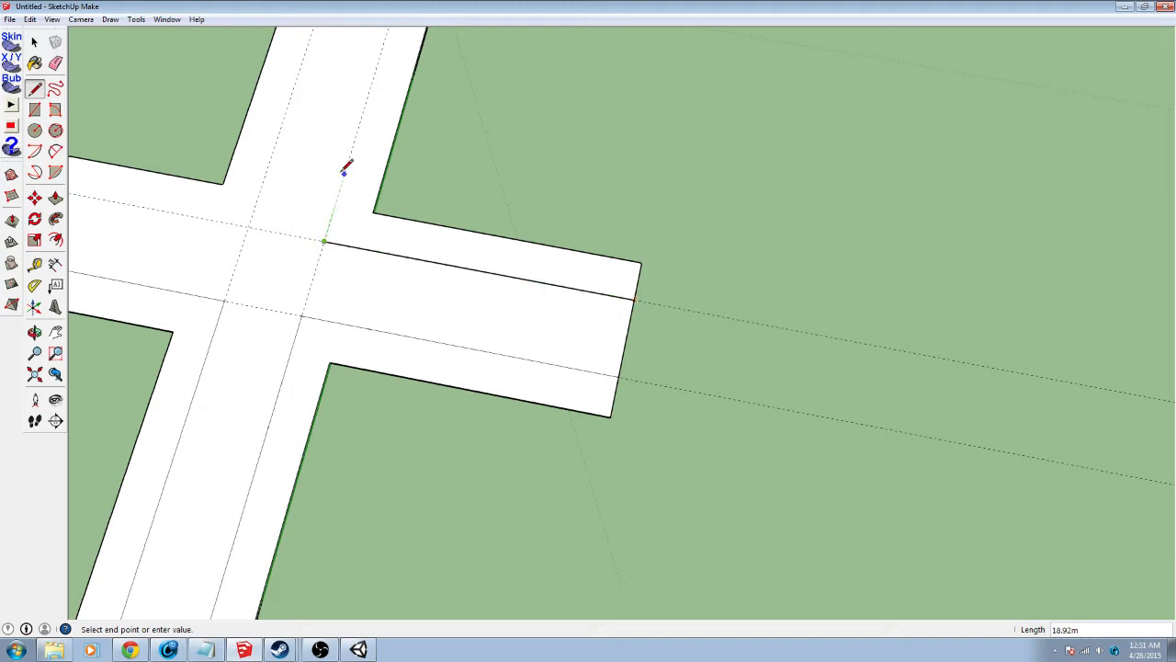
pyautogui.keyDown('shift'); pyautogui.moveTo(368, 88); pyautogui.dragTo(303, 317, button='middle'); pyautogui.keyUp('shift')
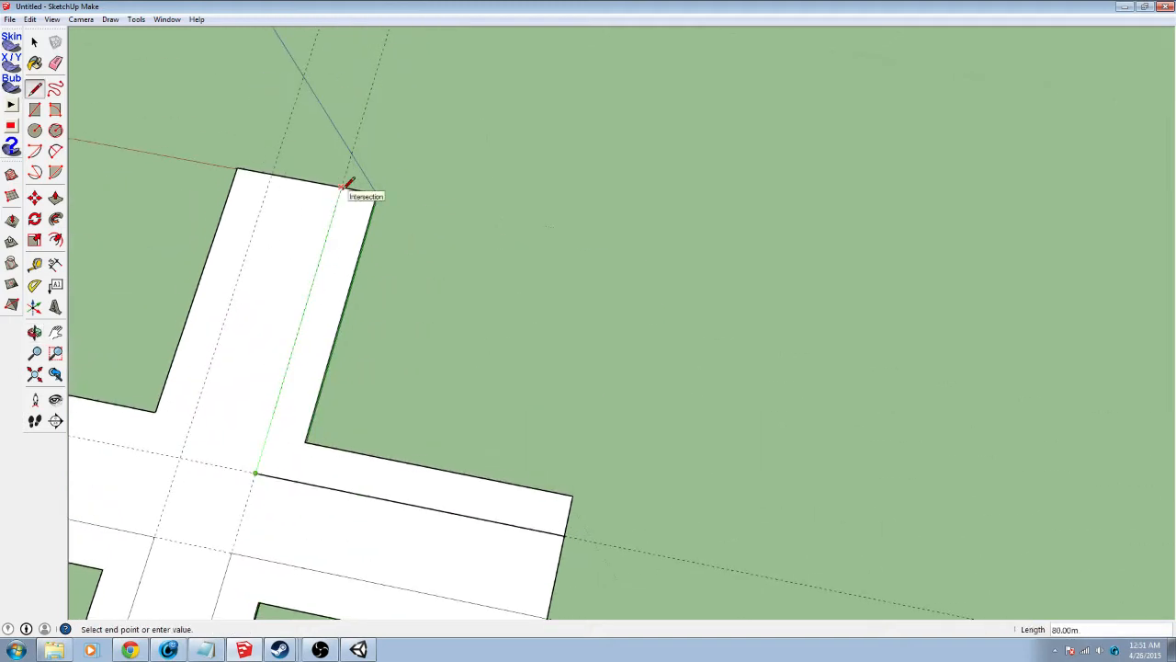
pyautogui.click(341, 189)
# Draw connected lines along the guides around the last inner corner, from the arm's other guide endpoint to the neighbouring arm's end
pyautogui.click(276, 174)
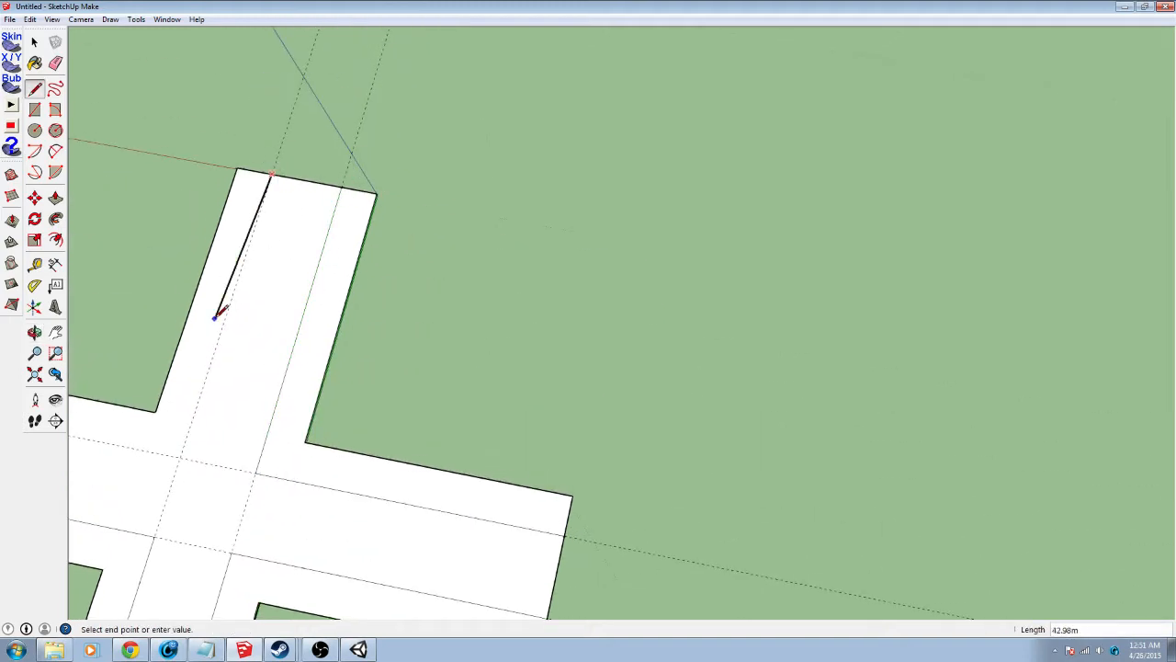
pyautogui.keyDown('shift'); pyautogui.moveTo(218, 315); pyautogui.dragTo(493, 178, button='middle'); pyautogui.keyUp('shift')
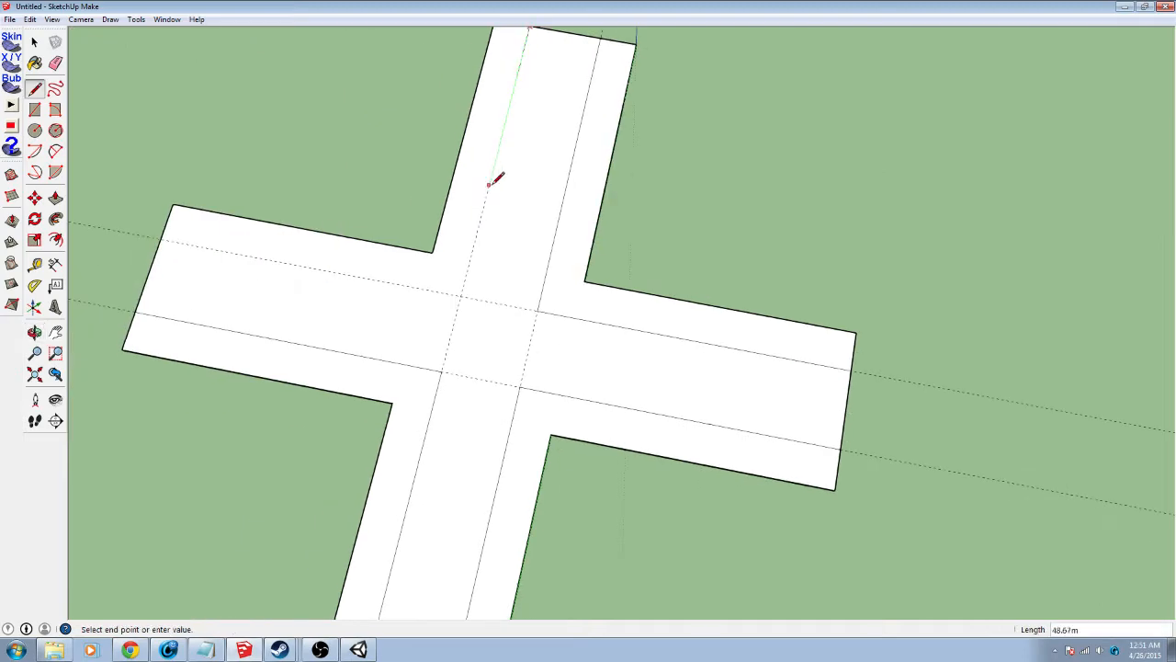
pyautogui.click(460, 295)
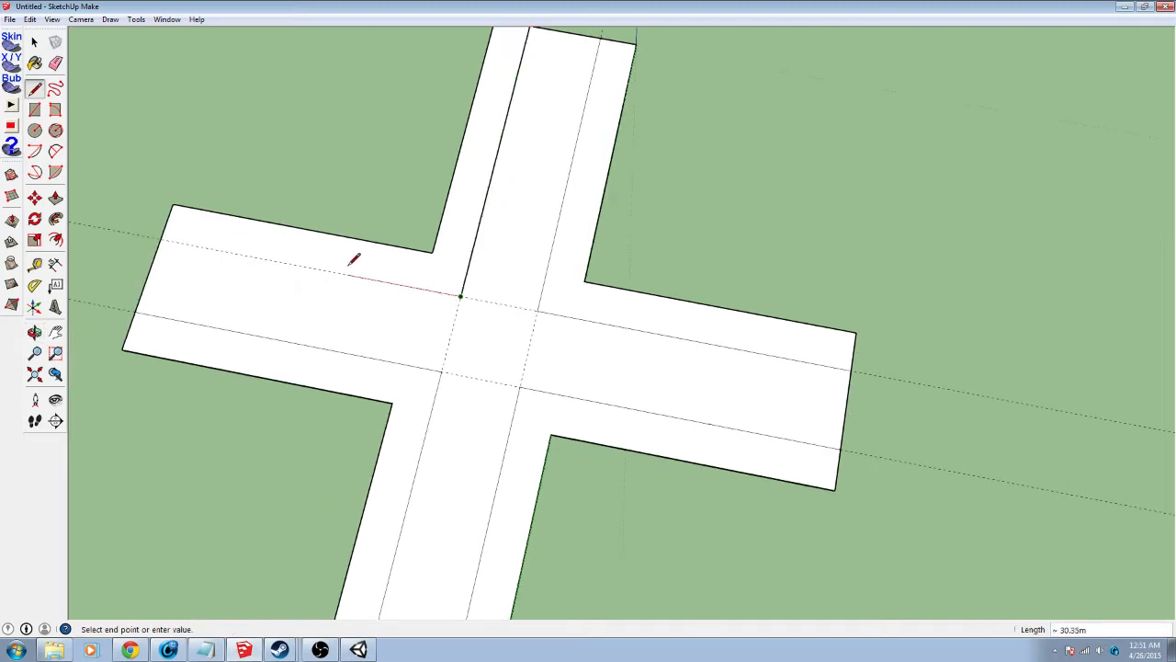
pyautogui.click(162, 239)
# Erase all the dashed guide lines across the intersection
pyautogui.moveTo(351, 324)
pyautogui.mouseDown(button='middle')
pyautogui.moveTo(428, 295)
pyautogui.moveTo(646, 144)
pyautogui.mouseUp(button='middle')
pyautogui.moveTo(627, 290)
pyautogui.mouseDown(button='middle')
pyautogui.moveTo(673, 195)
pyautogui.moveTo(546, 312)
pyautogui.moveTo(239, 292)
pyautogui.moveTo(591, 280)
pyautogui.mouseUp(button='middle')
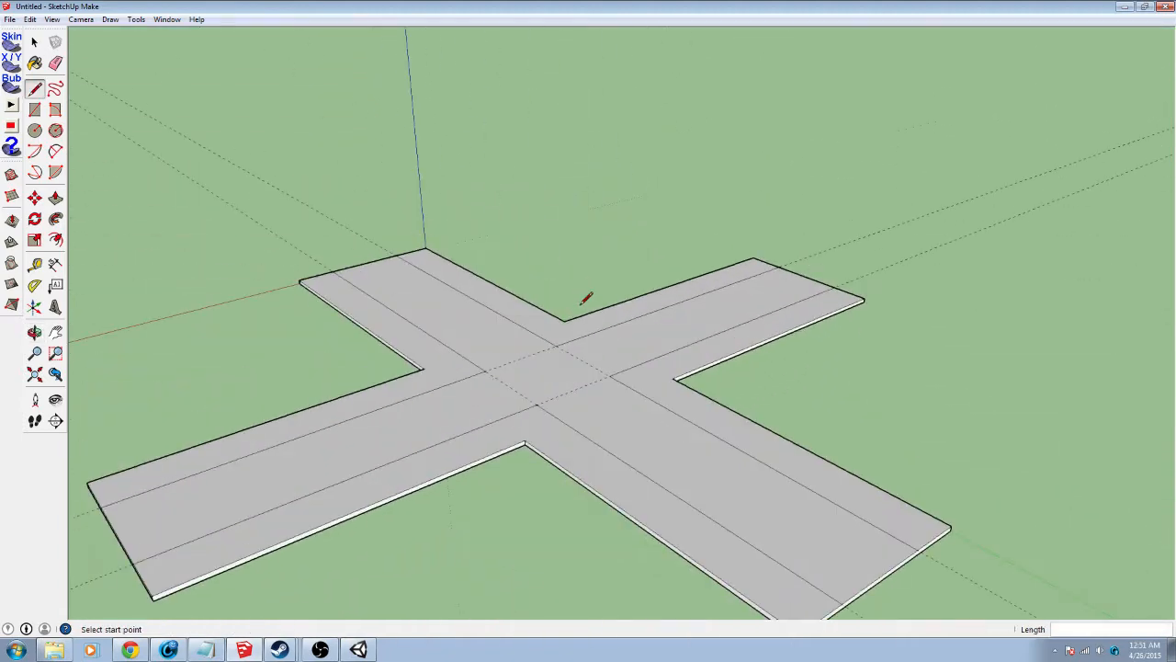
pyautogui.press('e')
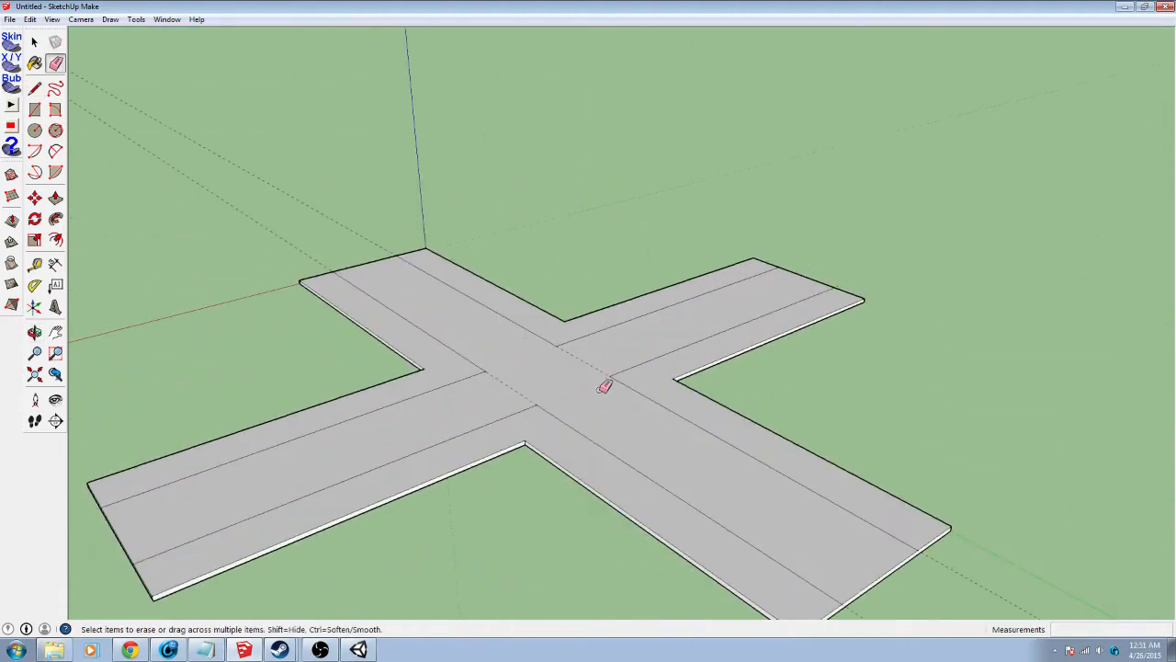
pyautogui.moveTo(455, 406)
pyautogui.mouseDown(button='middle')
pyautogui.moveTo(693, 280)
pyautogui.moveTo(759, 386)
pyautogui.mouseUp(button='middle')
pyautogui.moveTo(622, 431)
pyautogui.mouseDown(button='middle')
pyautogui.moveTo(707, 270)
pyautogui.moveTo(688, 406)
pyautogui.mouseUp(button='middle')
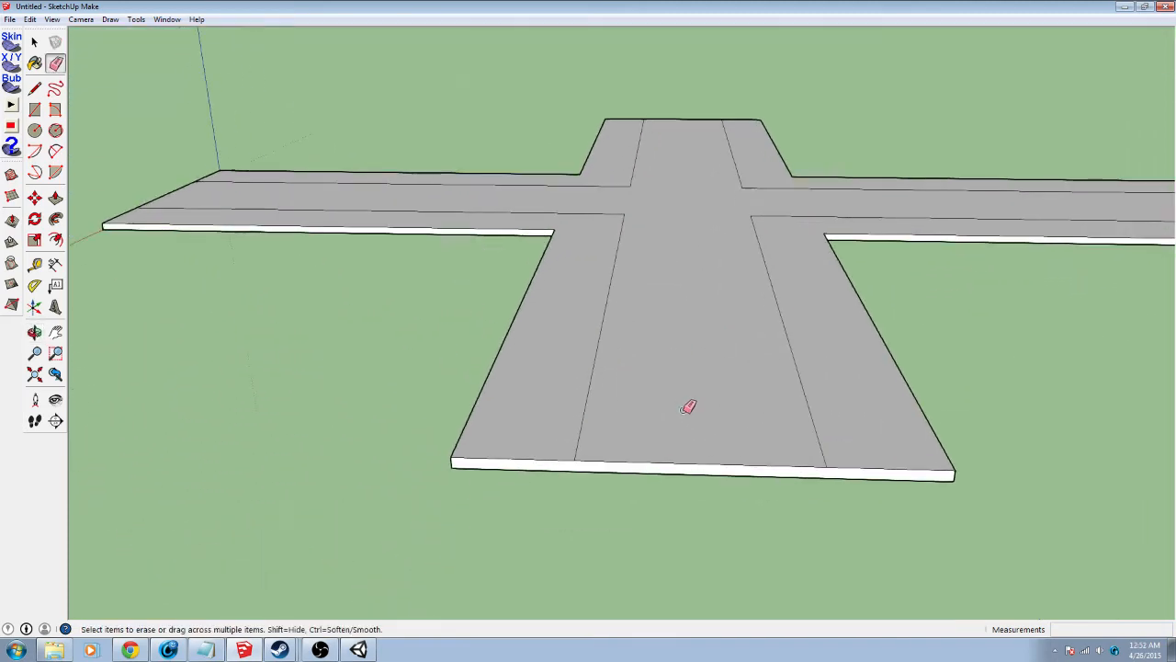
pyautogui.press('p')
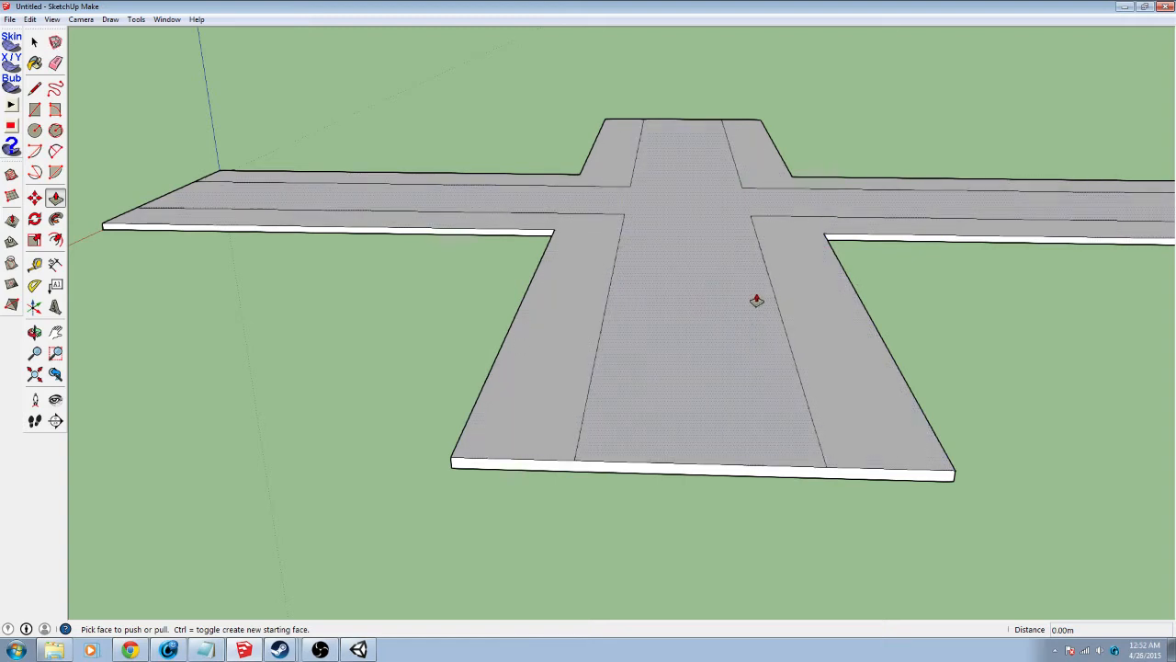
pyautogui.press('o')
pyautogui.moveTo(925, 321); pyautogui.dragTo(782, 331)
pyautogui.press('p')
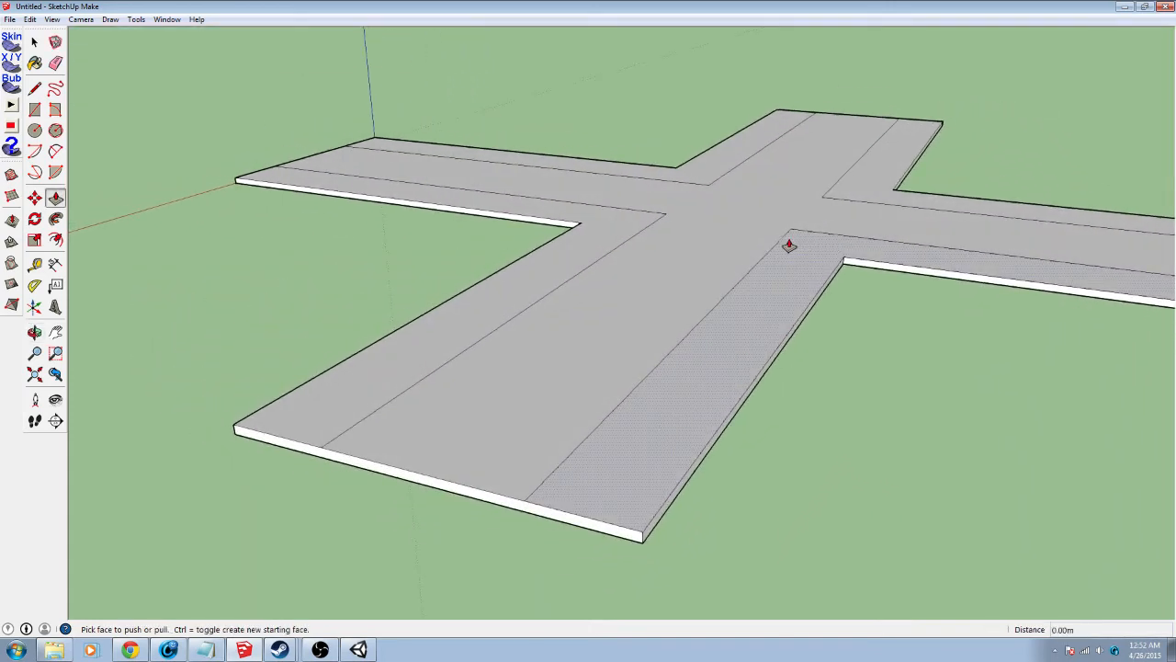
pyautogui.moveTo(512, 360); pyautogui.dragTo(702, 233, button='middle')
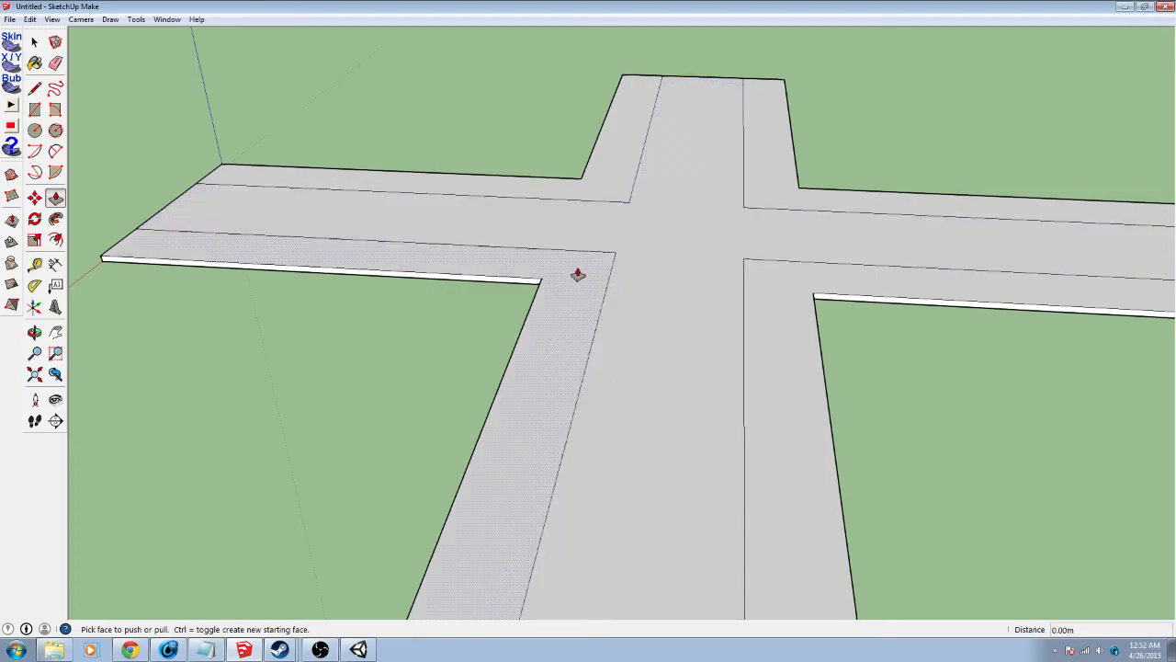
pyautogui.moveTo(690, 336); pyautogui.dragTo(734, 226, button='middle')
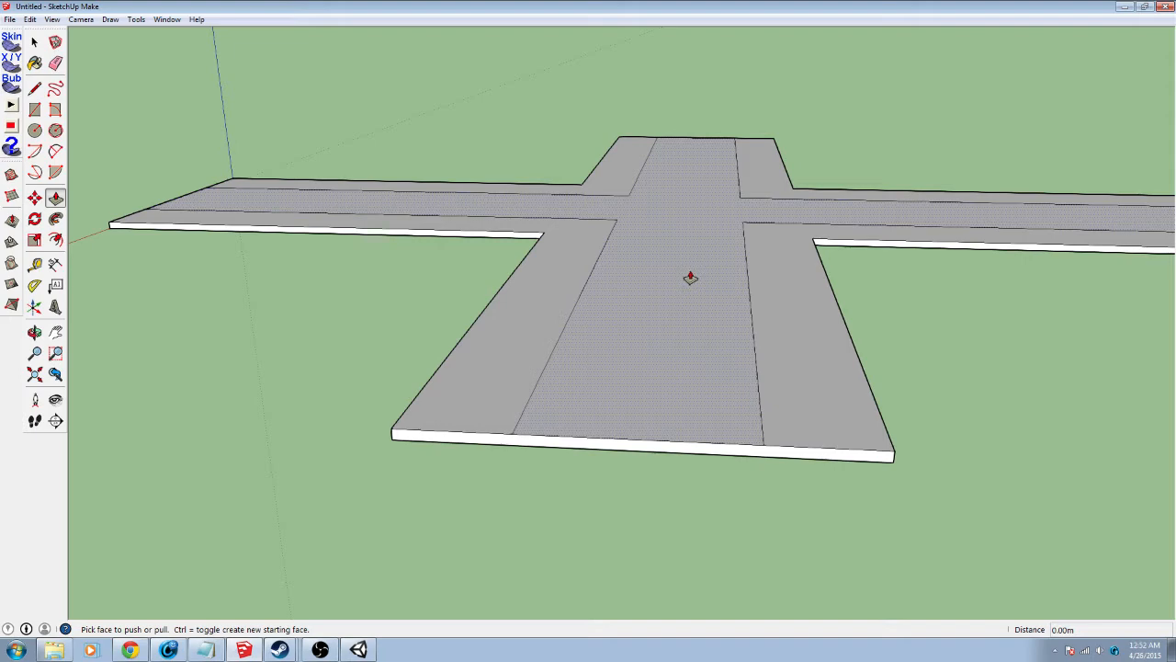
# Erase the leftover edges crossing the underside of the slab at the centre of the intersection
pyautogui.moveTo(631, 292); pyautogui.dragTo(633, 144, button='middle')
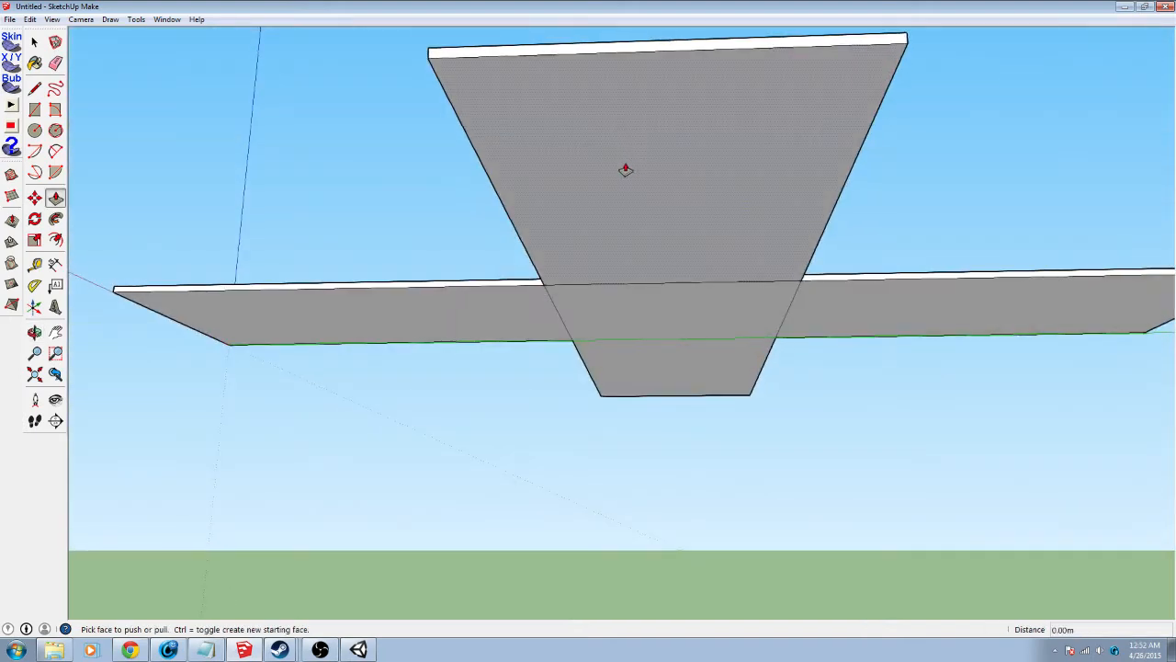
pyautogui.press('e')
pyautogui.click(649, 283)
pyautogui.click(557, 310)
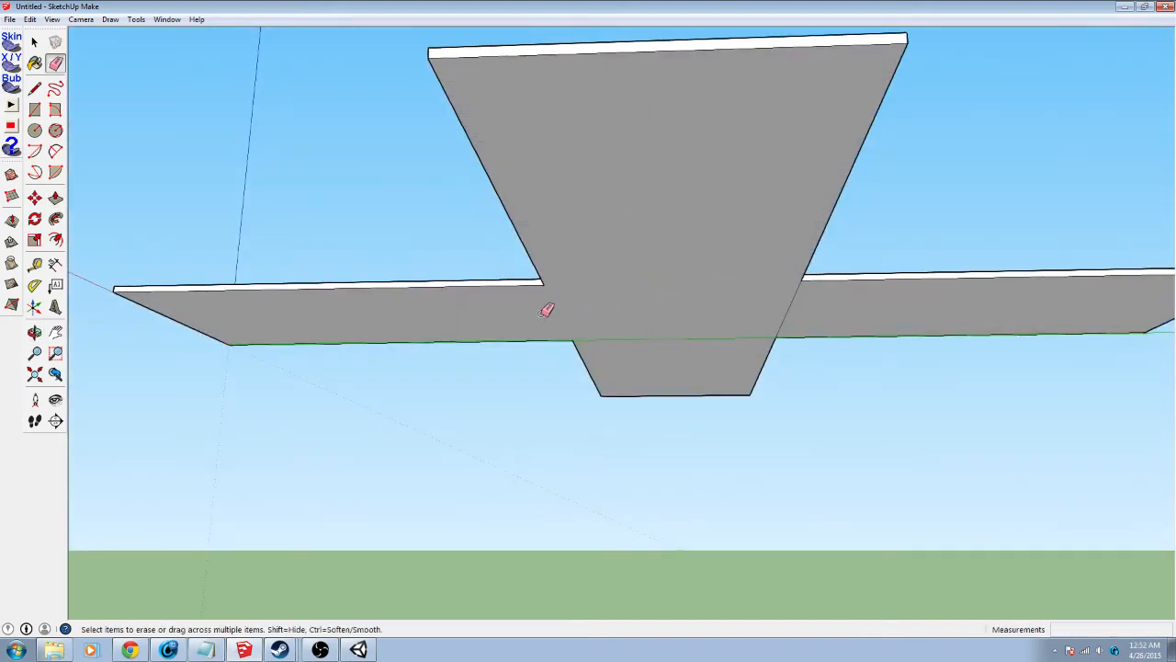
pyautogui.click(816, 306)
pyautogui.moveTo(735, 229); pyautogui.dragTo(714, 463, button='middle')
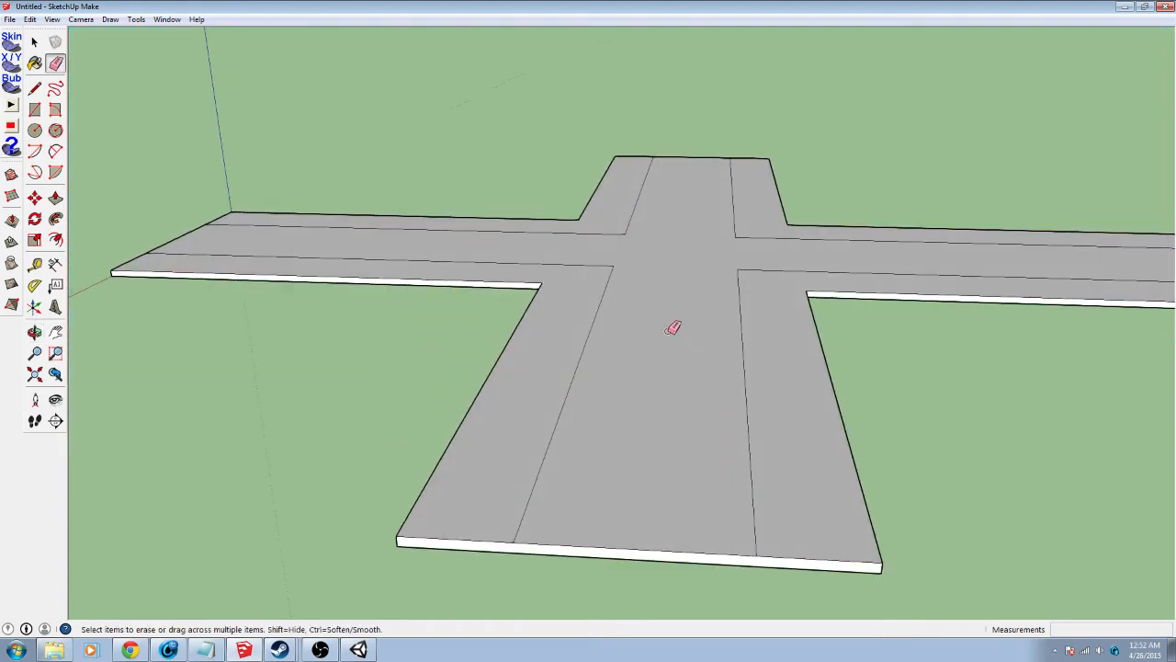
pyautogui.click(11, 42)
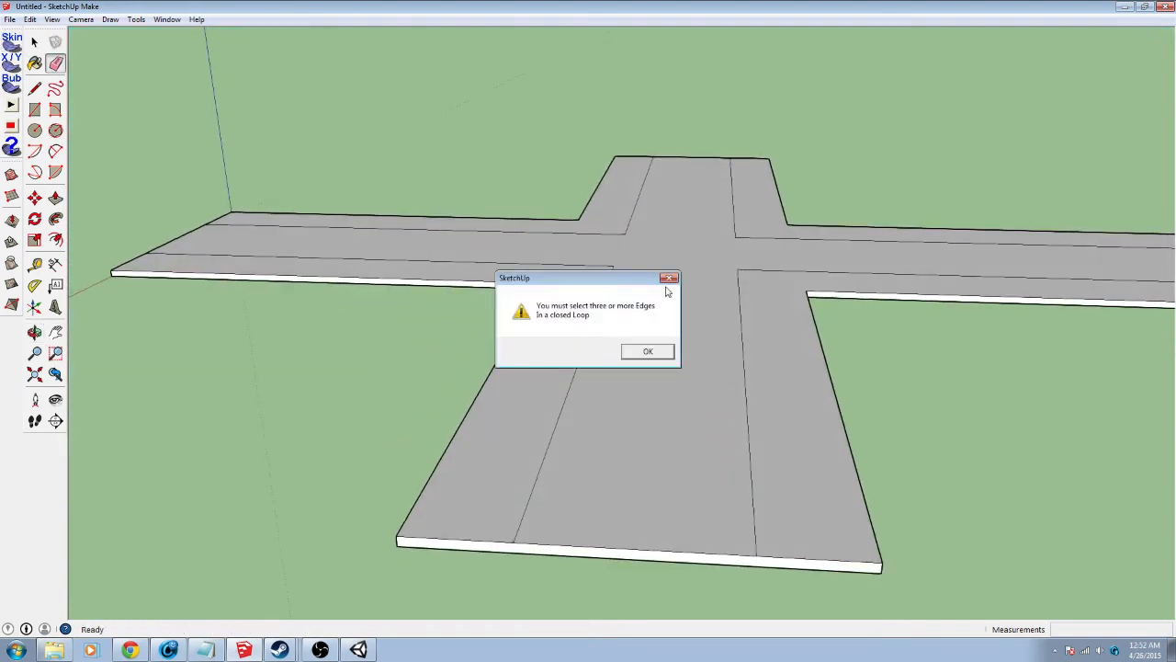
pyautogui.click(633, 357)
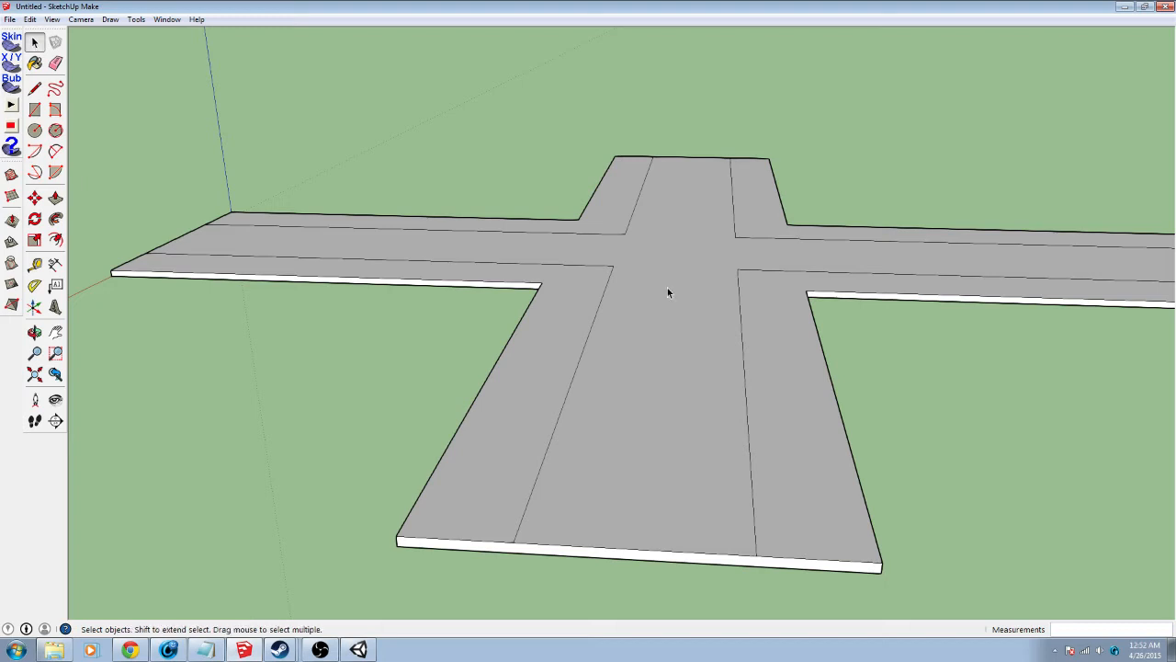
pyautogui.moveTo(668, 291); pyautogui.dragTo(701, 392, button='middle')
pyautogui.click(585, 348)
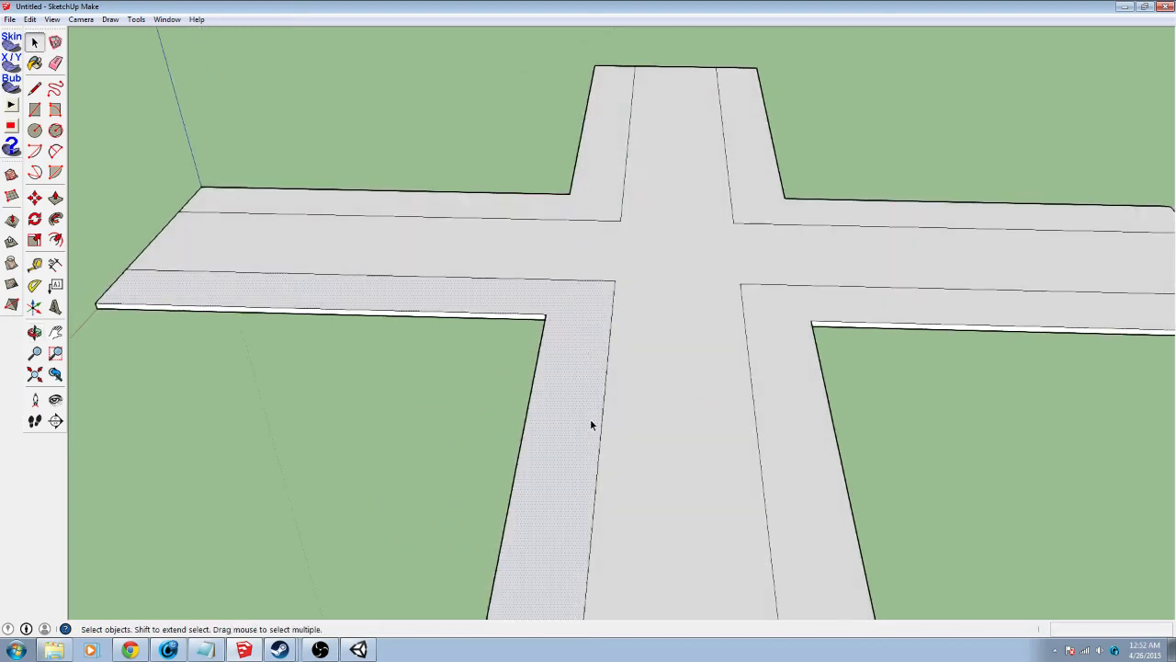
pyautogui.scroll(-4, 634, 423)
pyautogui.moveTo(671, 428); pyautogui.dragTo(542, 423, button='middle')
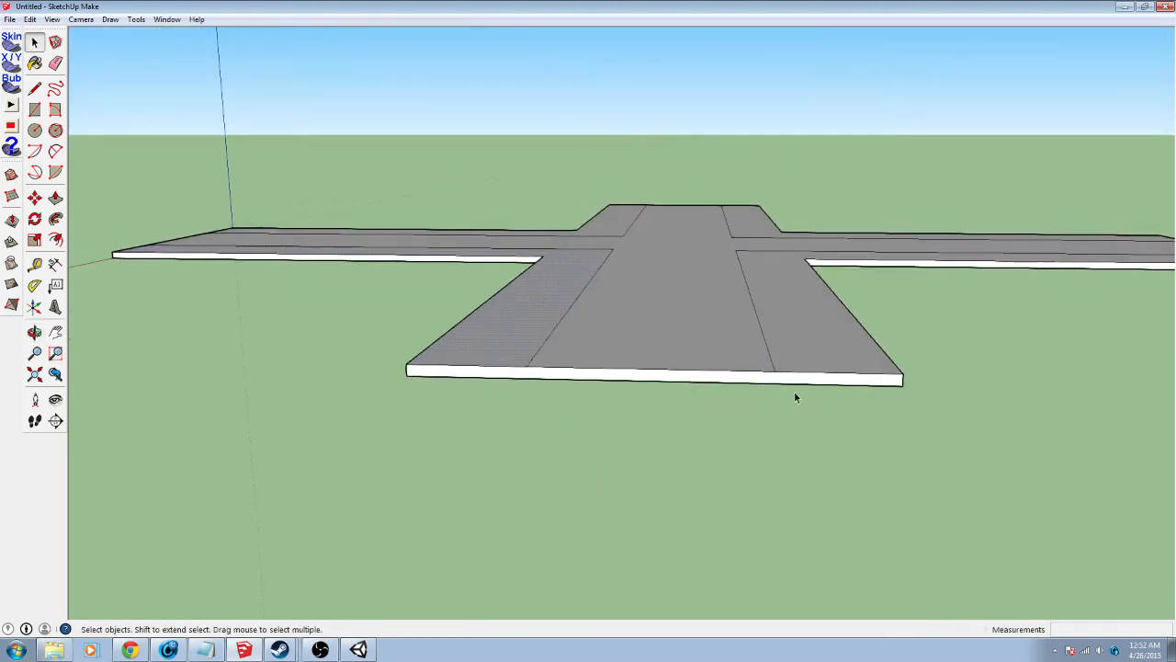
pyautogui.moveTo(796, 397); pyautogui.dragTo(647, 417, button='middle')
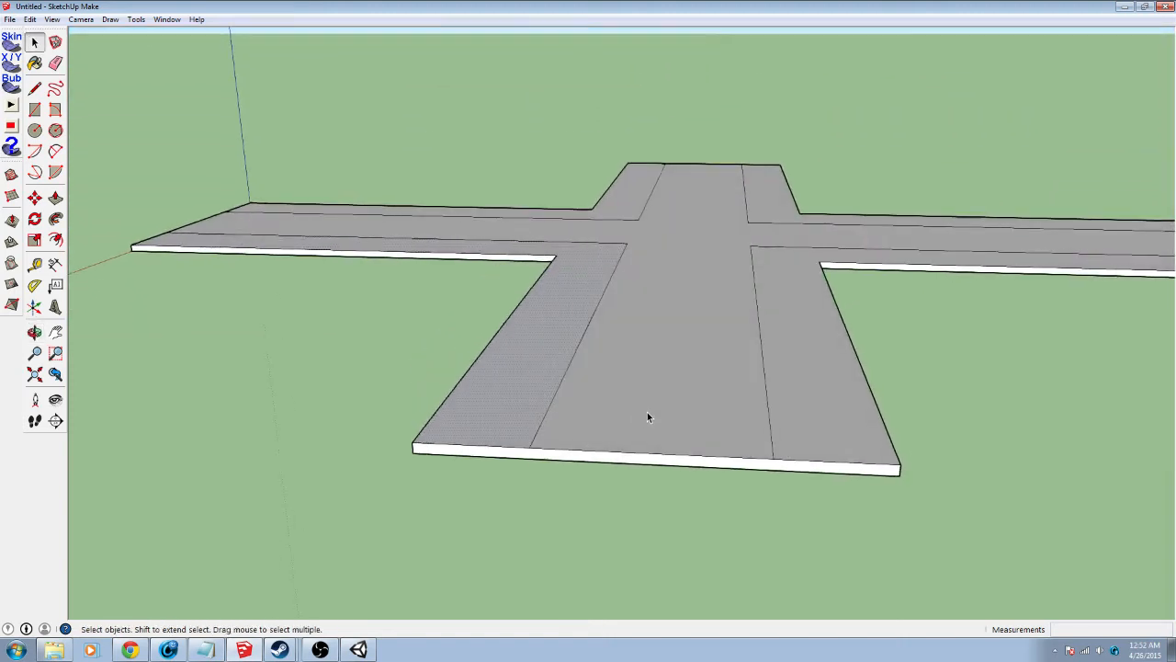
pyautogui.click(314, 320)
# Push the cross-shaped roadway face down 0.5 m, leaving the four corner sidewalks raised
pyautogui.press('p')
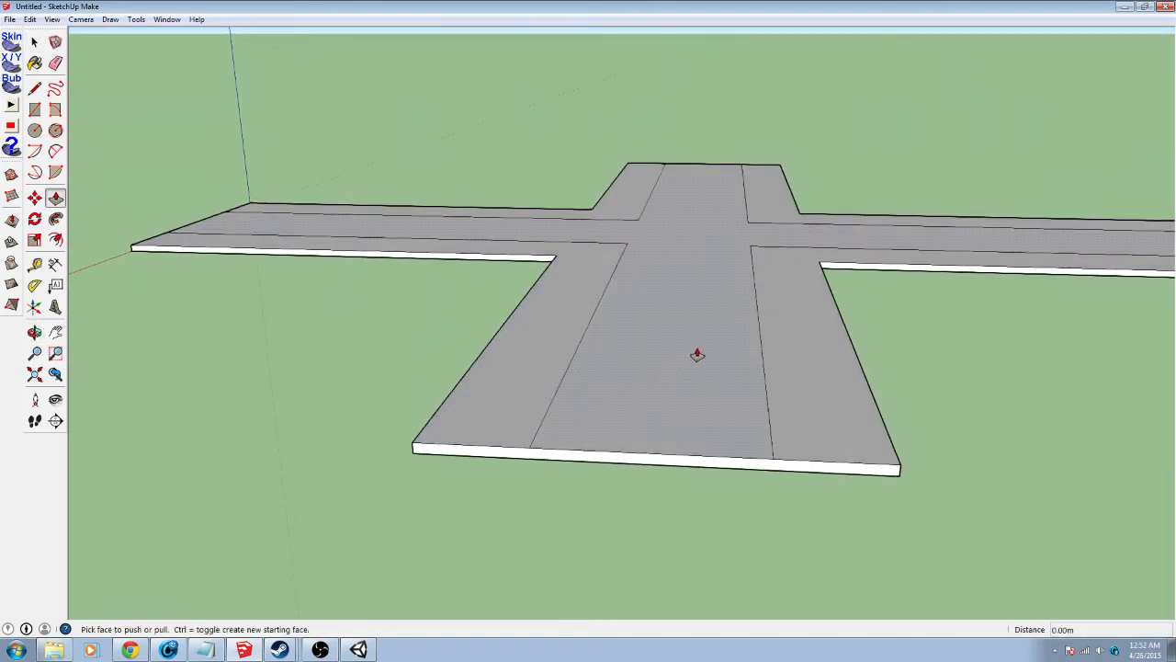
pyautogui.click(678, 316)
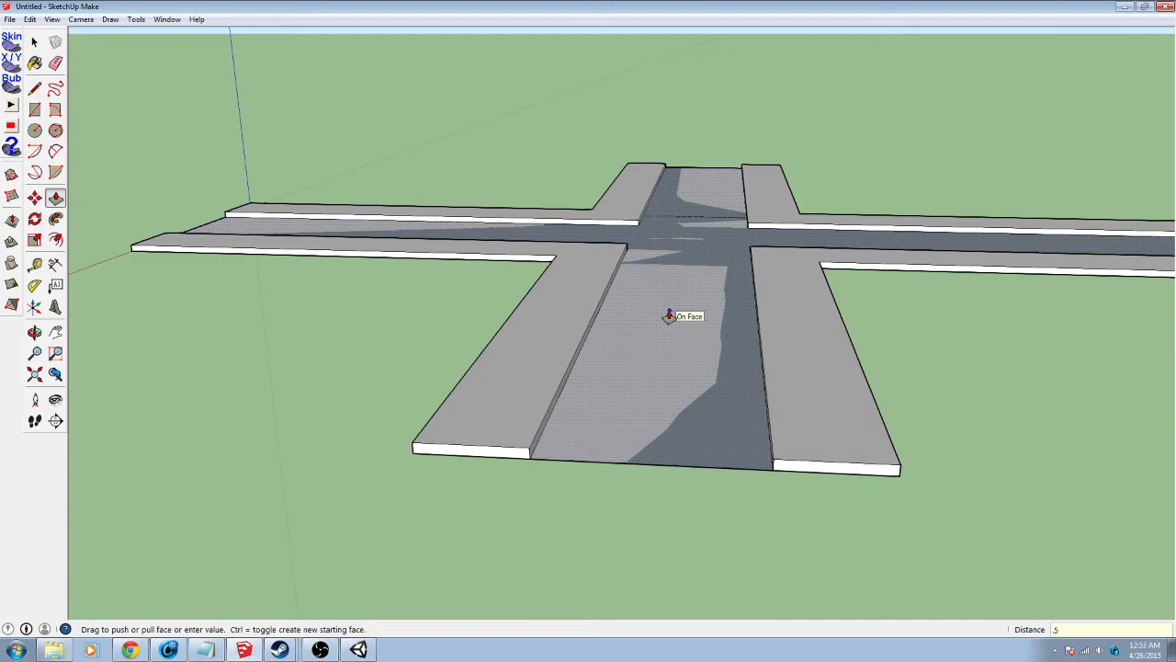
pyautogui.press('Return')
# Place guides 10 m inside both roadway-side edges of one sidewalk corner, meeting at its outer corner
pyautogui.scroll(5, 659, 359)
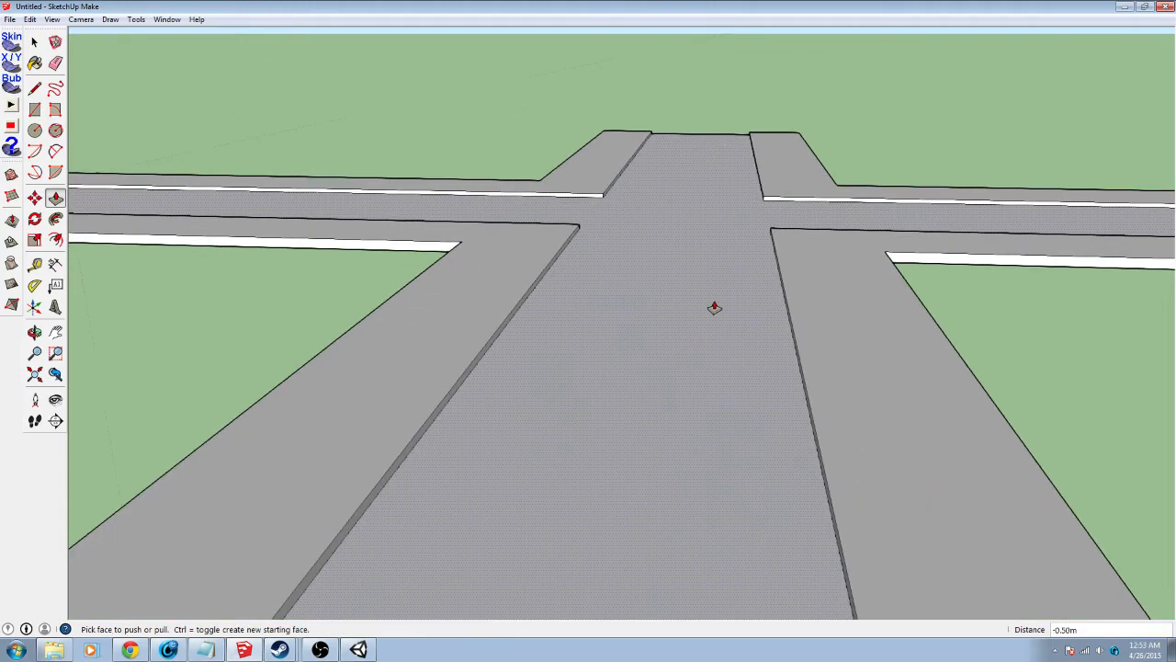
pyautogui.moveTo(714, 309)
pyautogui.mouseDown(button='middle')
pyautogui.moveTo(617, 226)
pyautogui.moveTo(556, 333)
pyautogui.moveTo(695, 396)
pyautogui.mouseUp(button='middle')
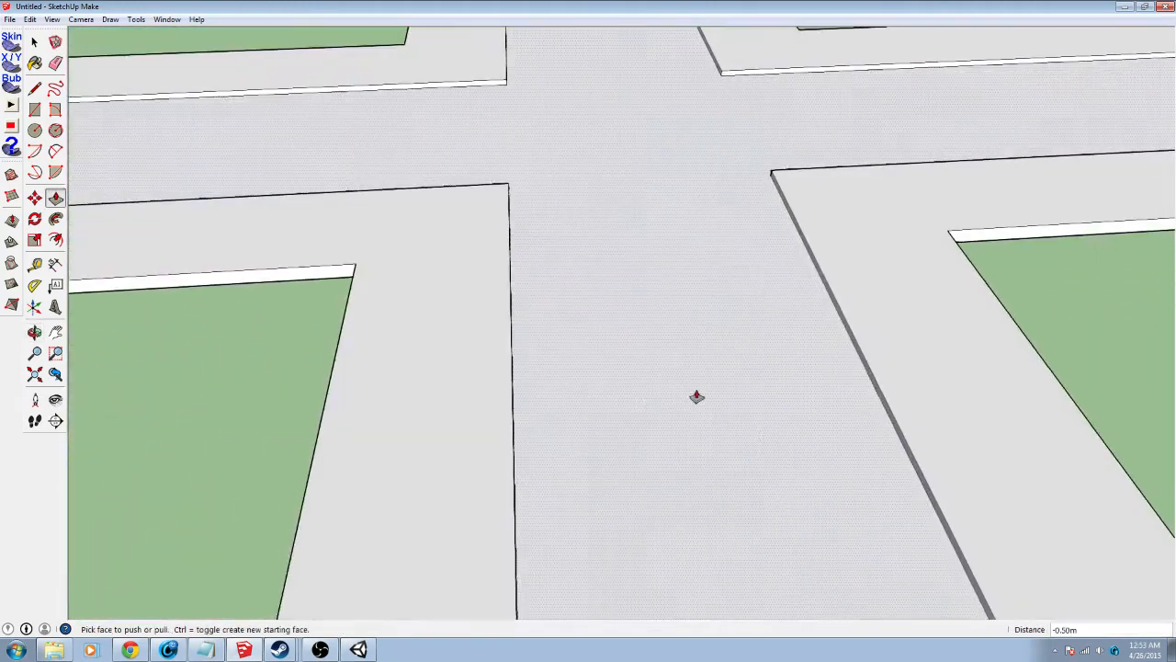
pyautogui.moveTo(460, 368); pyautogui.dragTo(696, 370, button='middle')
pyautogui.scroll(-3, 692, 372)
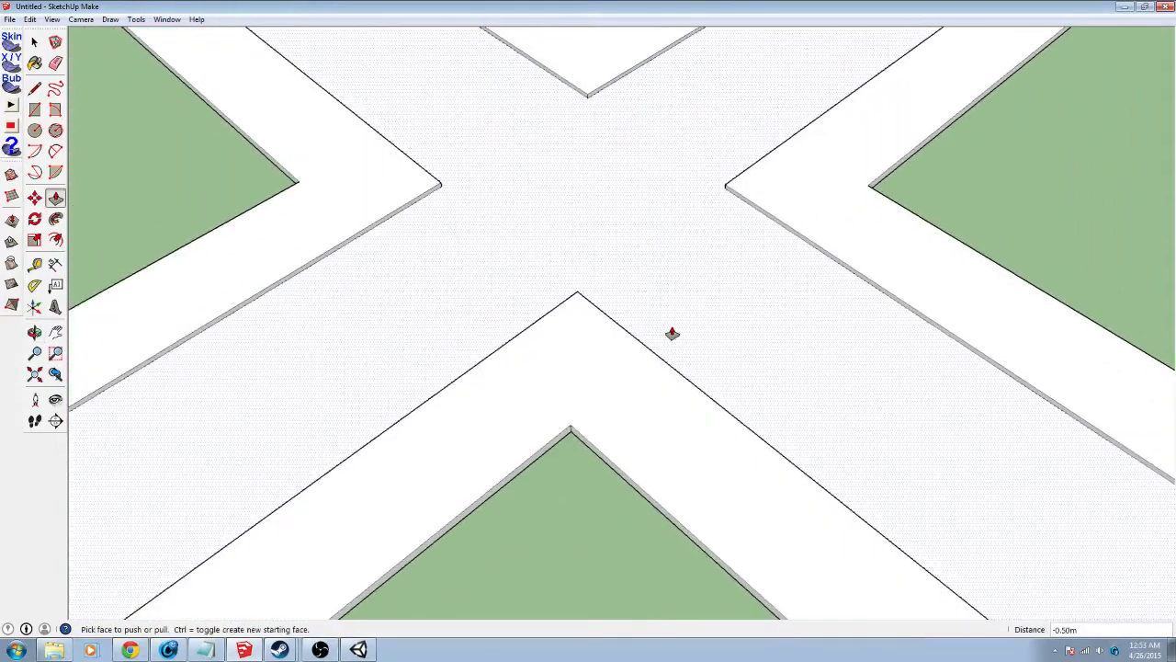
pyautogui.press('t')
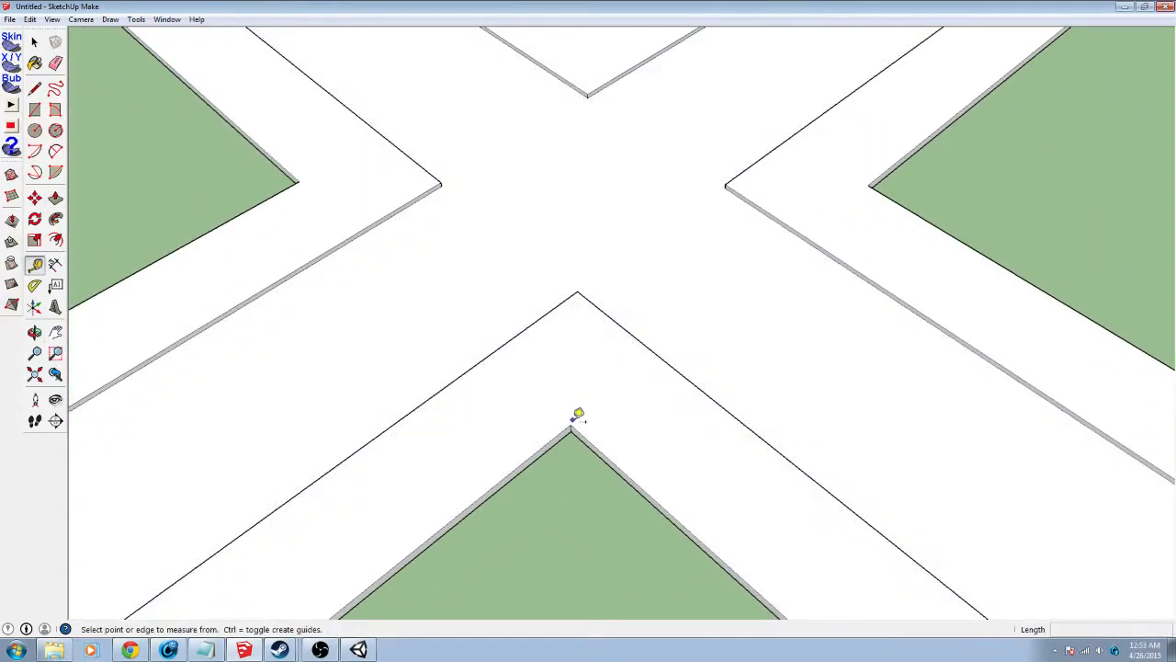
pyautogui.click(677, 365)
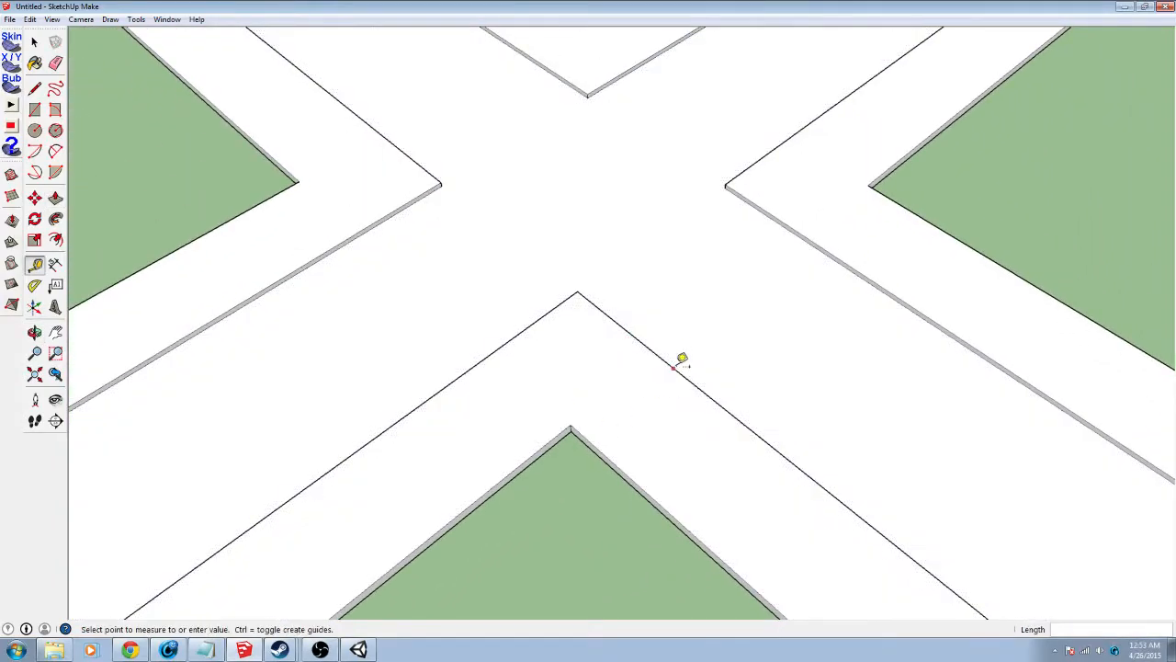
pyautogui.click(596, 446)
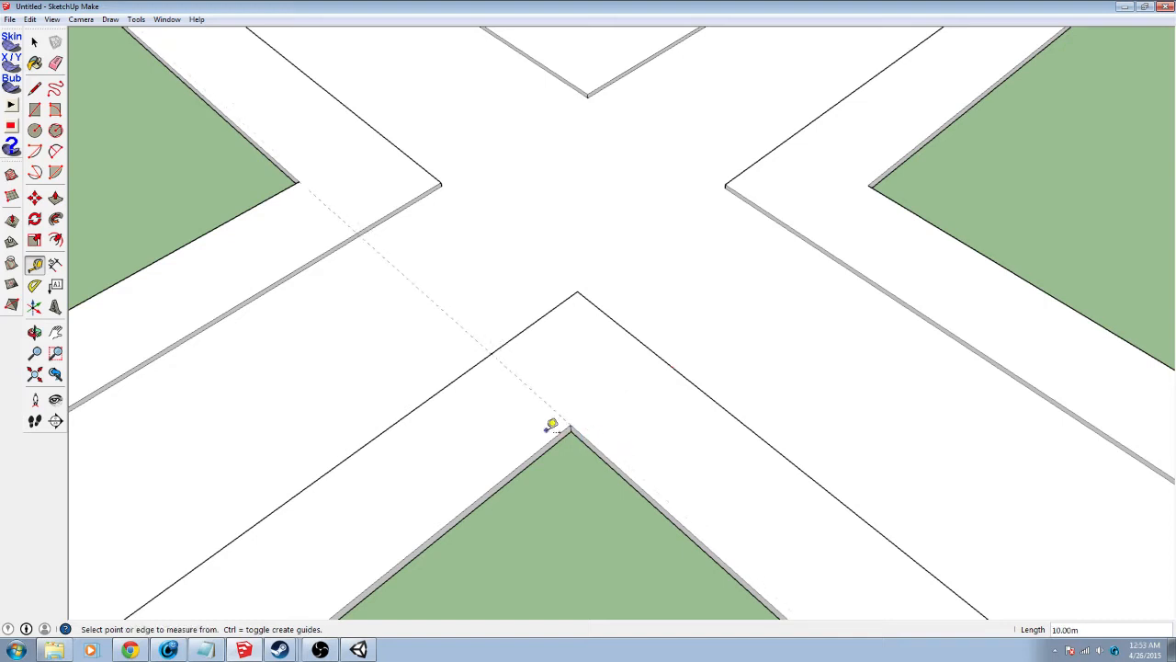
pyautogui.click(468, 368)
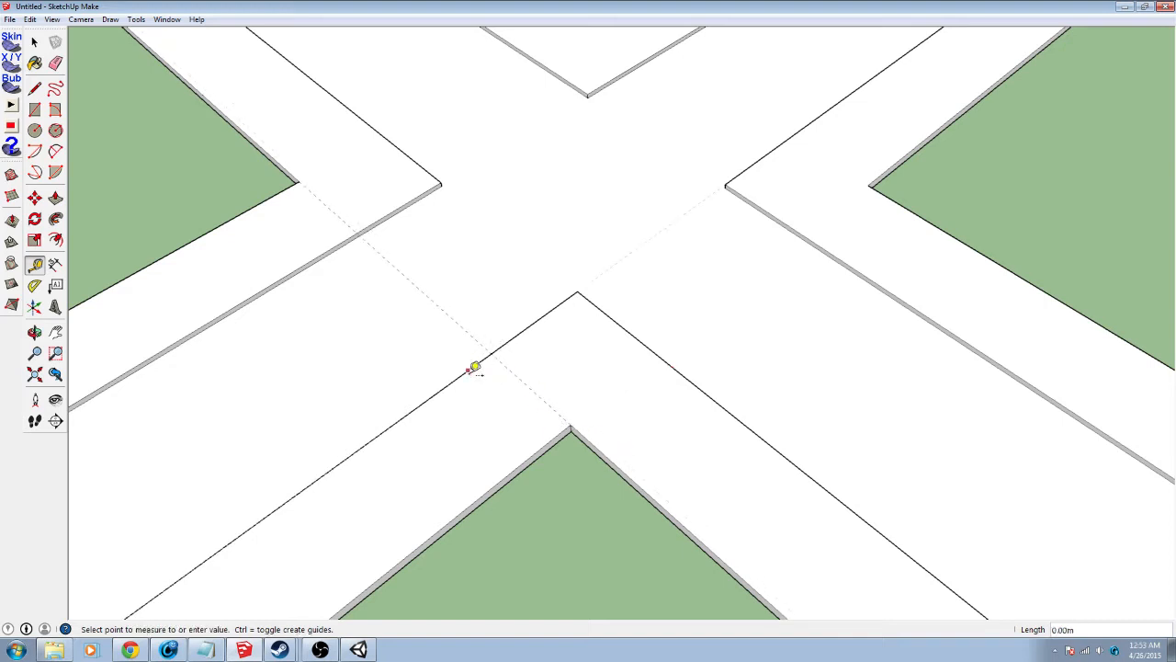
pyautogui.click(541, 446)
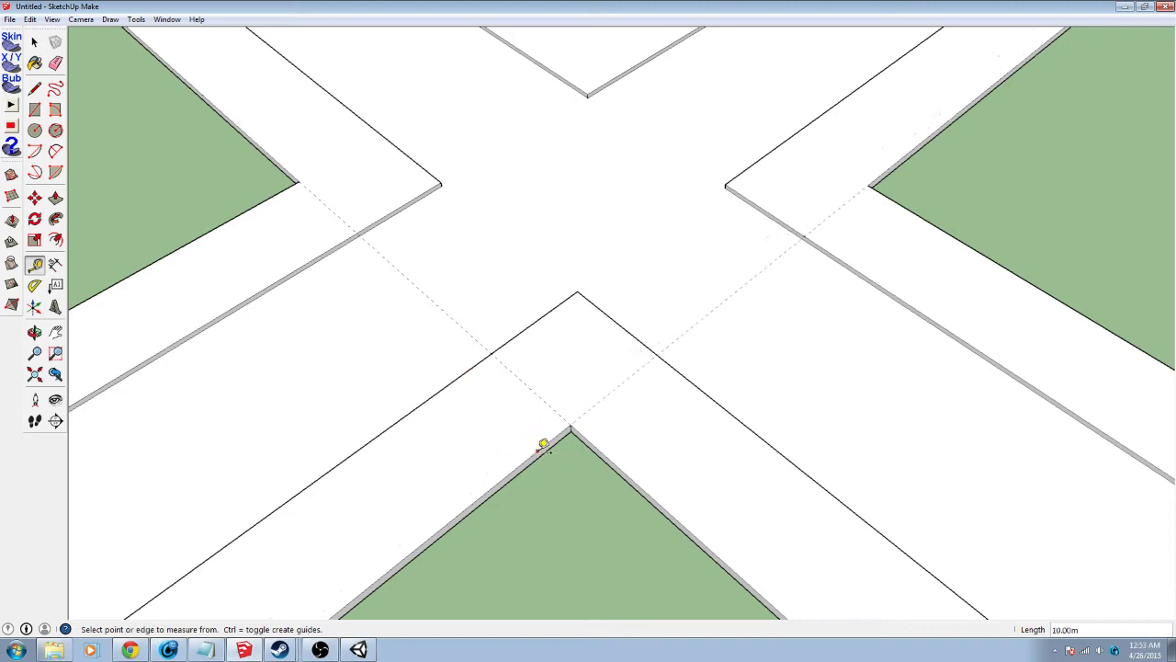
# Draw an arc tangent to both roadway-side edges of the sidewalk corner, between the points where the guides cross them
pyautogui.press('a')
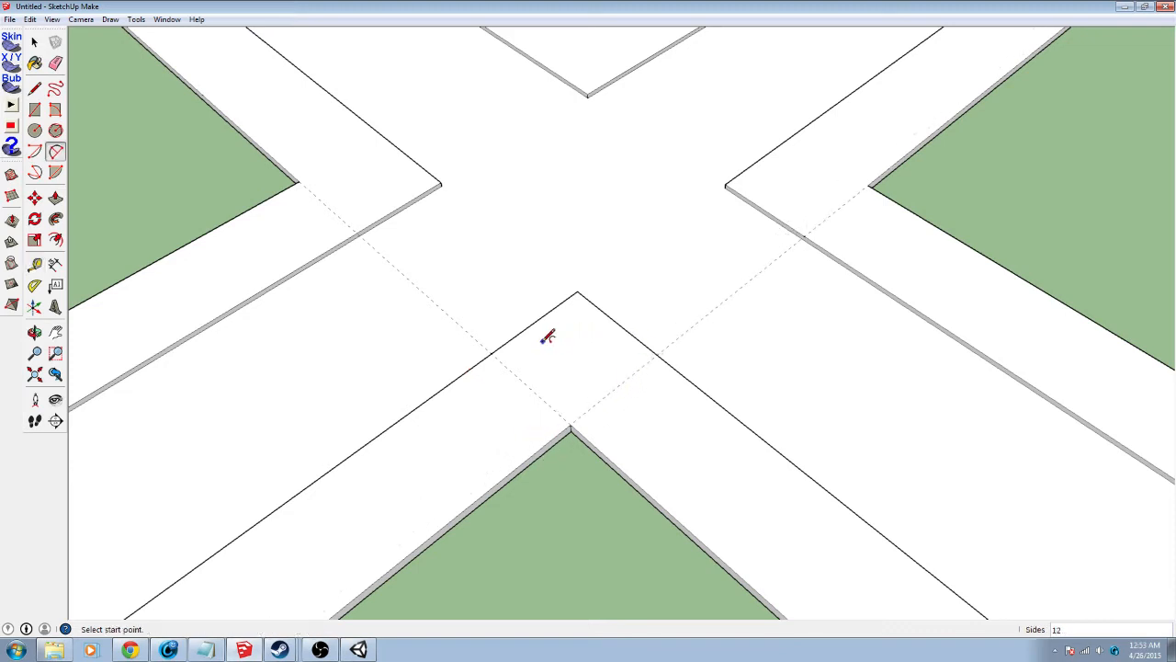
pyautogui.click(496, 352)
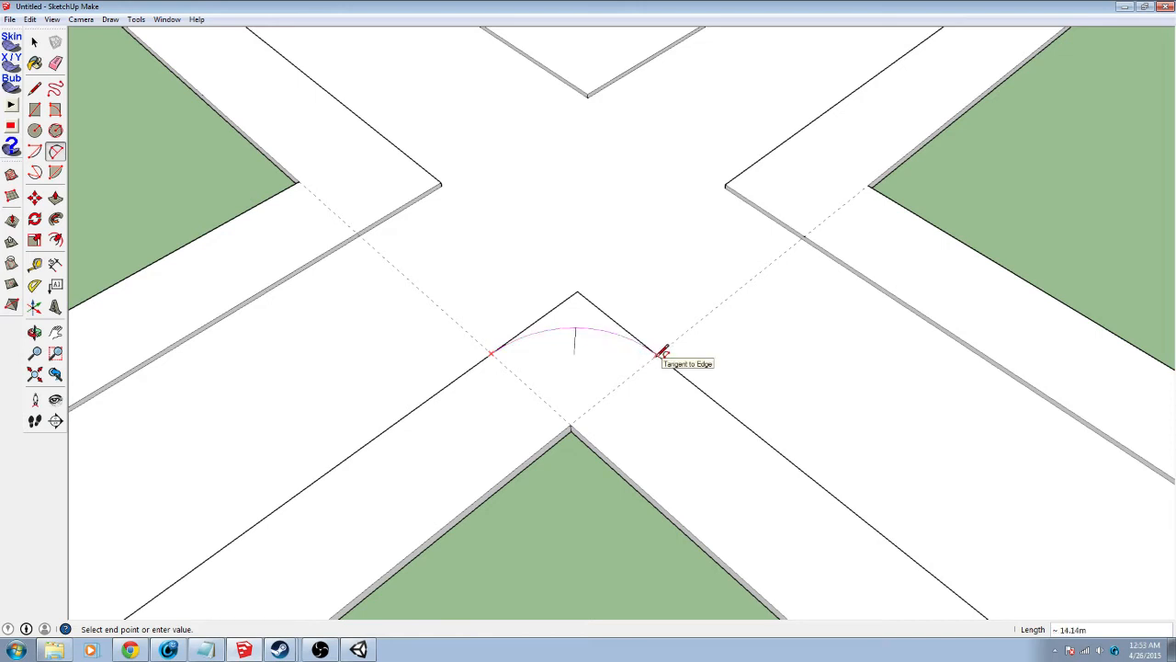
pyautogui.click(657, 353)
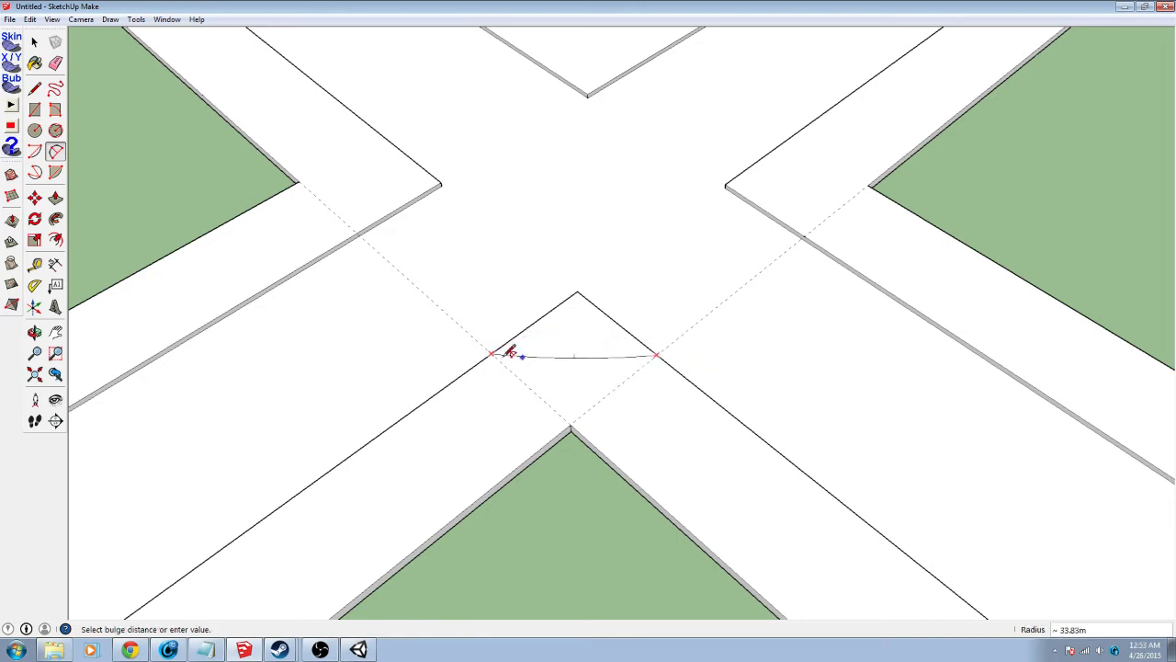
pyautogui.click(590, 324)
# Place two more guides 10 m inside the roadway-side sidewalk edges, through the outer corners, completing the guide rectangle around the intersection
pyautogui.moveTo(388, 325)
pyautogui.mouseDown(button='middle')
pyautogui.moveTo(714, 320)
pyautogui.moveTo(654, 364)
pyautogui.mouseUp(button='middle')
pyautogui.press('t')
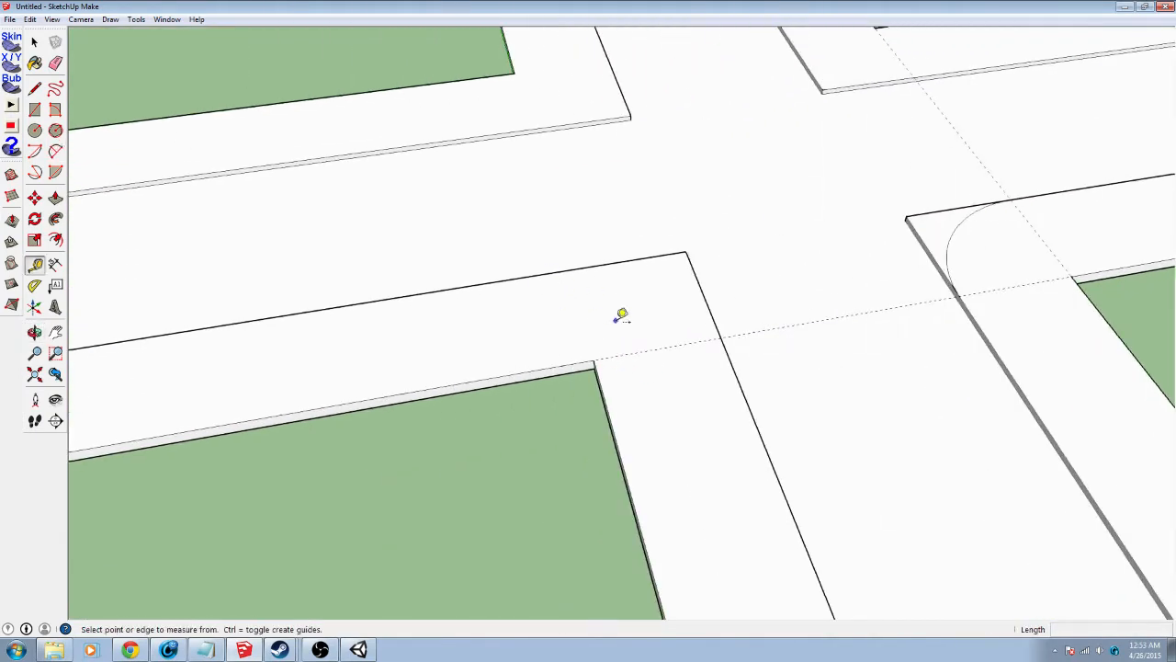
pyautogui.click(713, 316)
pyautogui.click(601, 367)
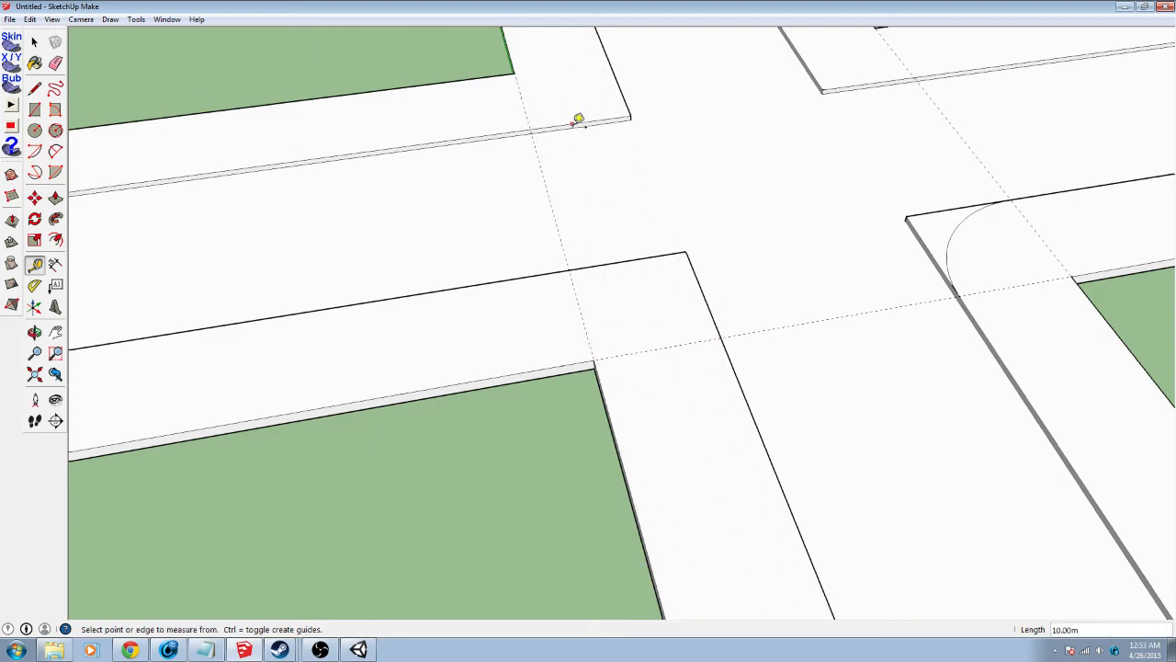
pyautogui.moveTo(576, 119); pyautogui.dragTo(519, 467, button='middle')
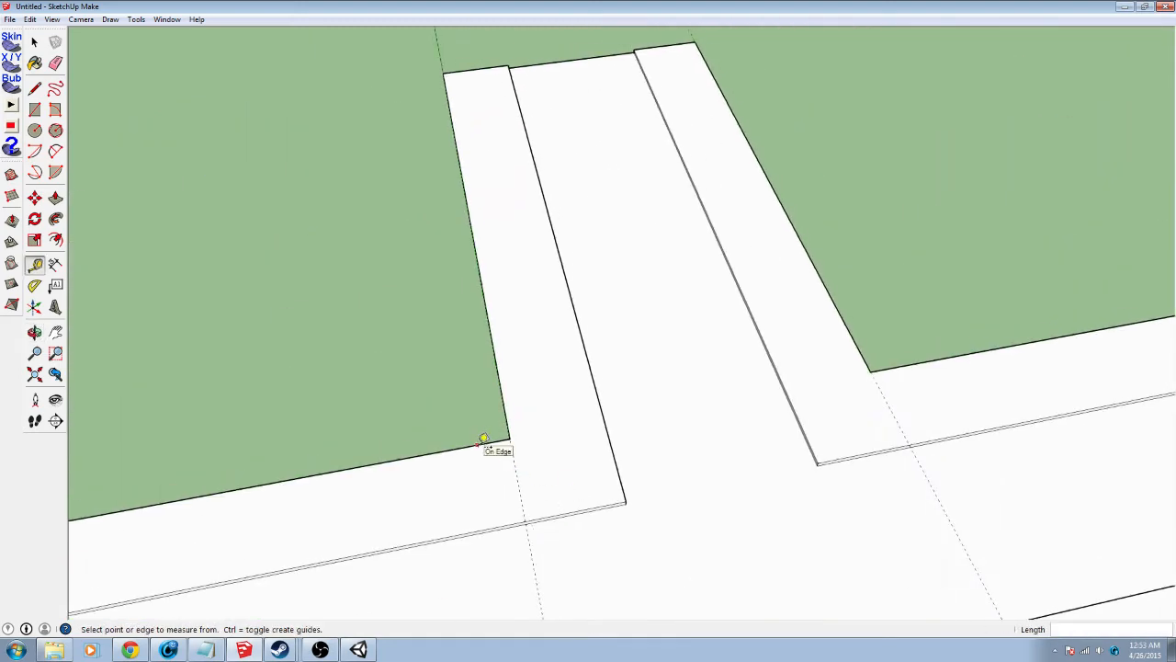
pyautogui.click(579, 506)
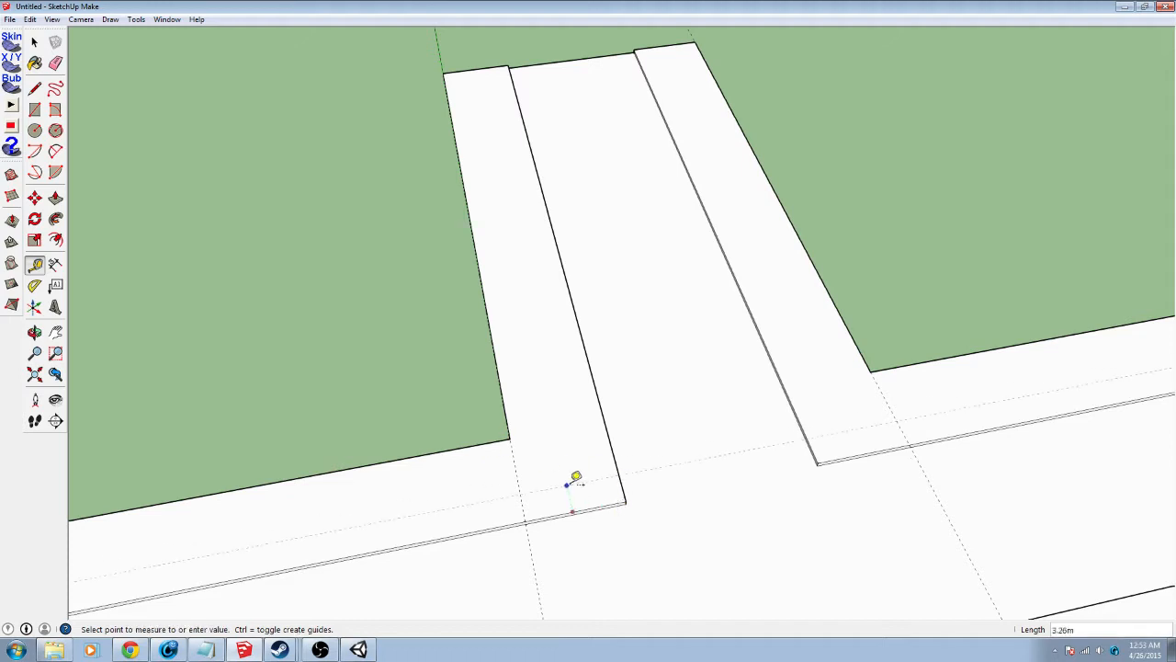
pyautogui.click(509, 440)
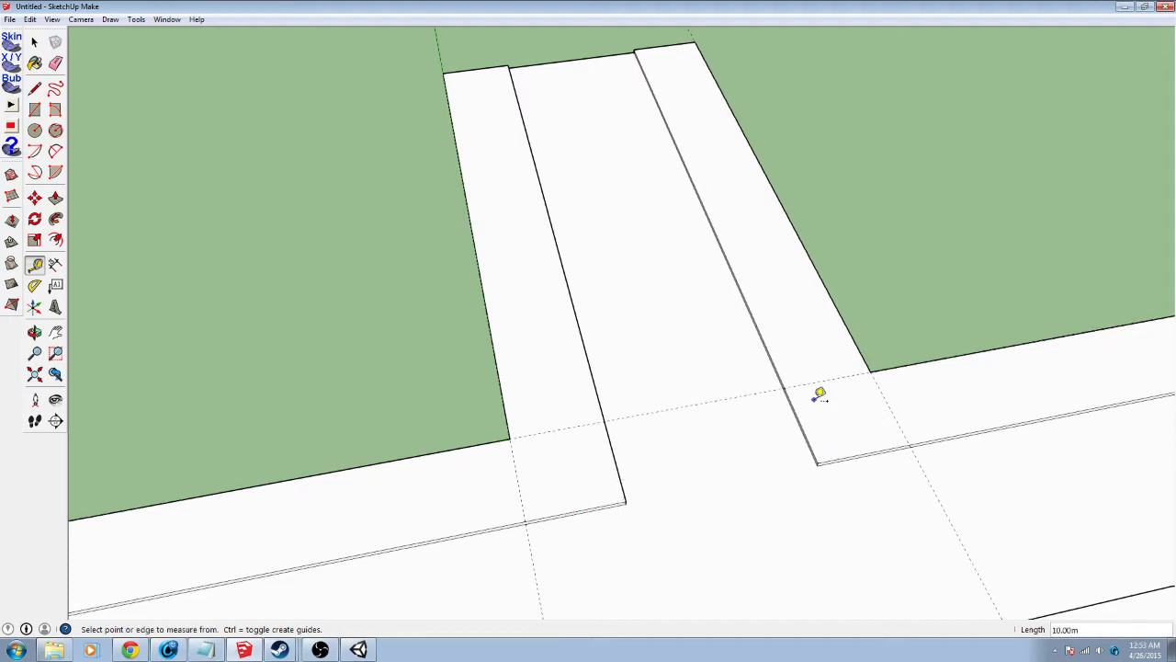
pyautogui.moveTo(851, 427); pyautogui.dragTo(649, 303, button='middle')
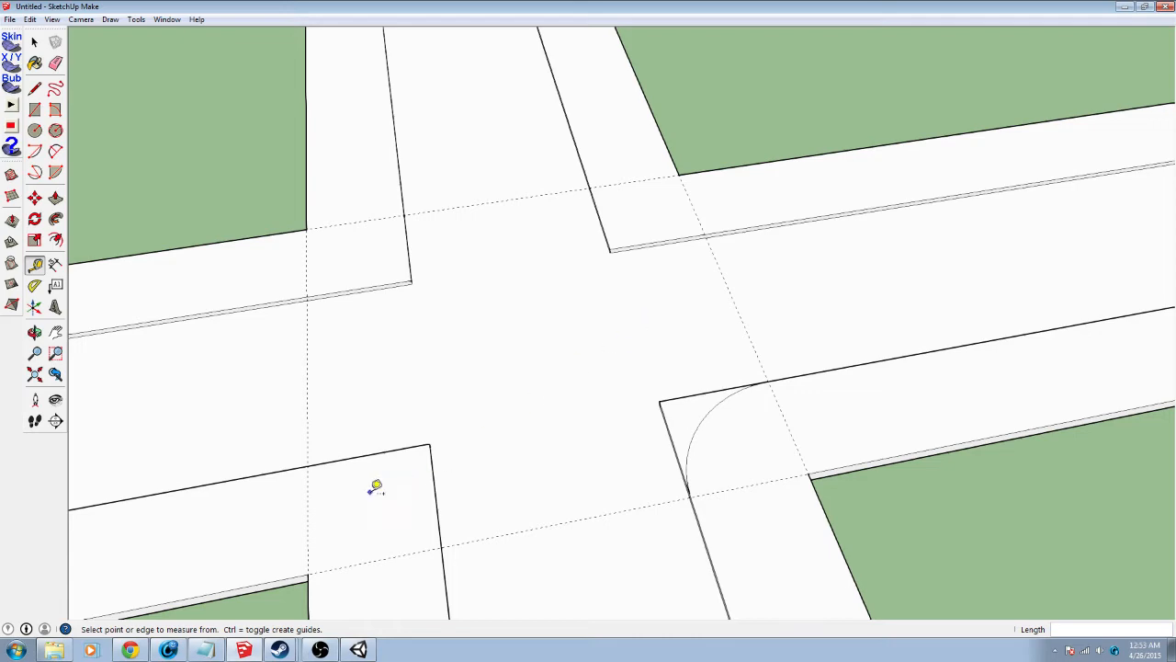
# Draw arcs tangent to both roadway-side edges on the remaining three sidewalk corners, between the points where the guides cross them
pyautogui.moveTo(376, 487); pyautogui.dragTo(580, 415, button='middle')
pyautogui.press('a')
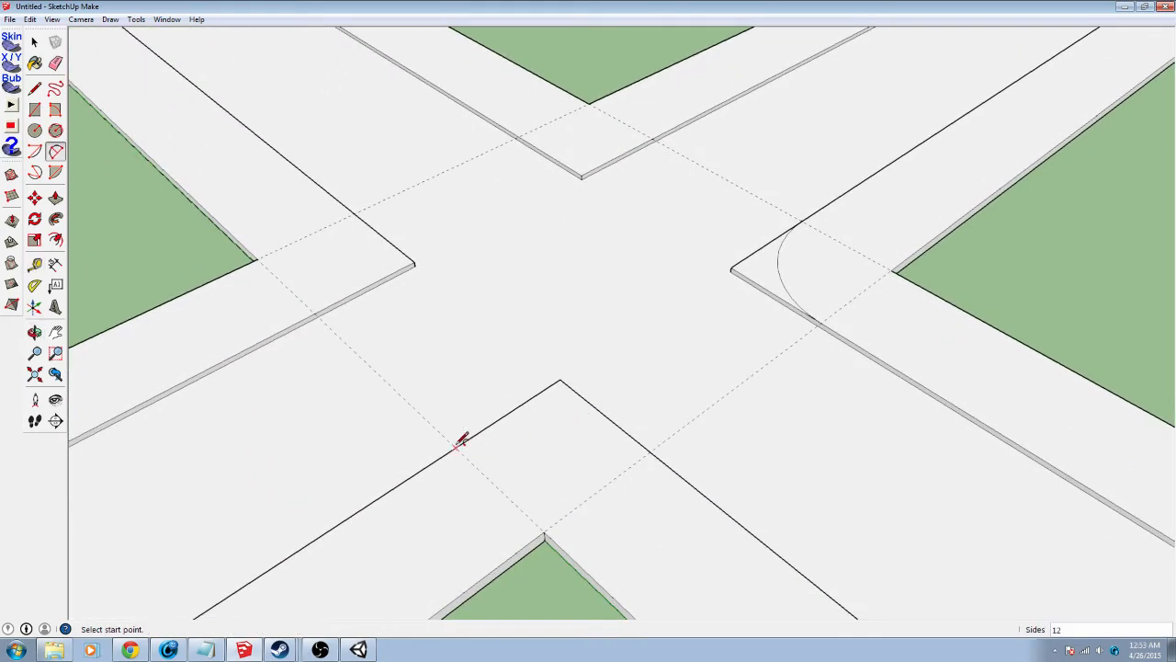
pyautogui.click(457, 446)
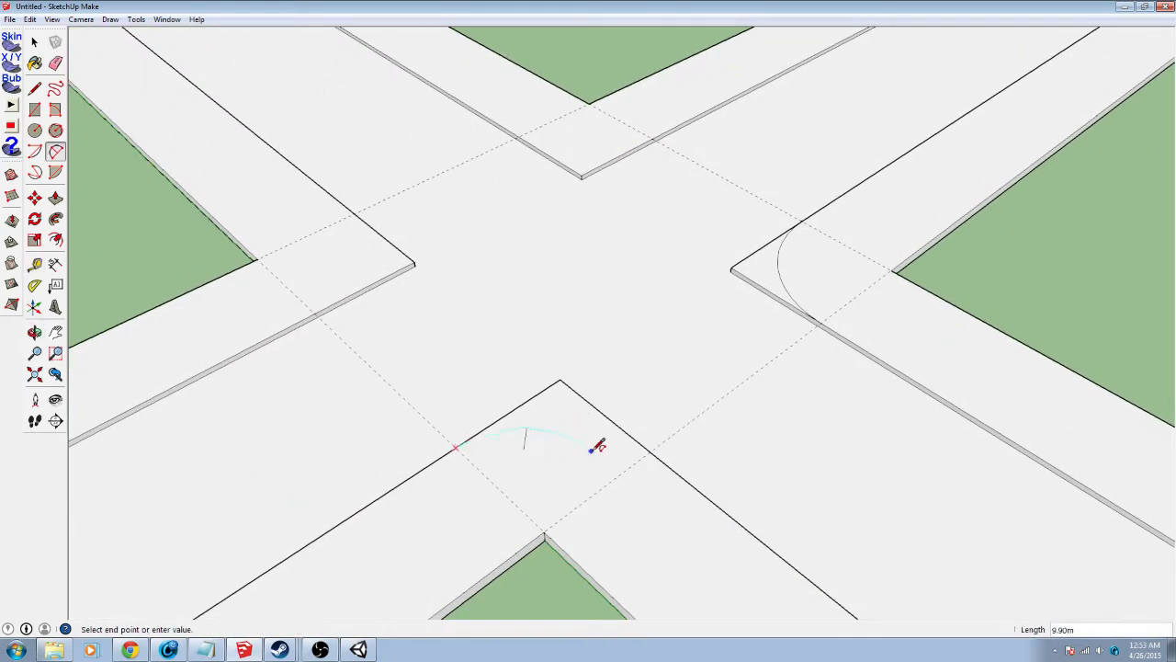
pyautogui.click(655, 447)
pyautogui.moveTo(280, 359); pyautogui.dragTo(731, 395, button='middle')
pyautogui.click(552, 437)
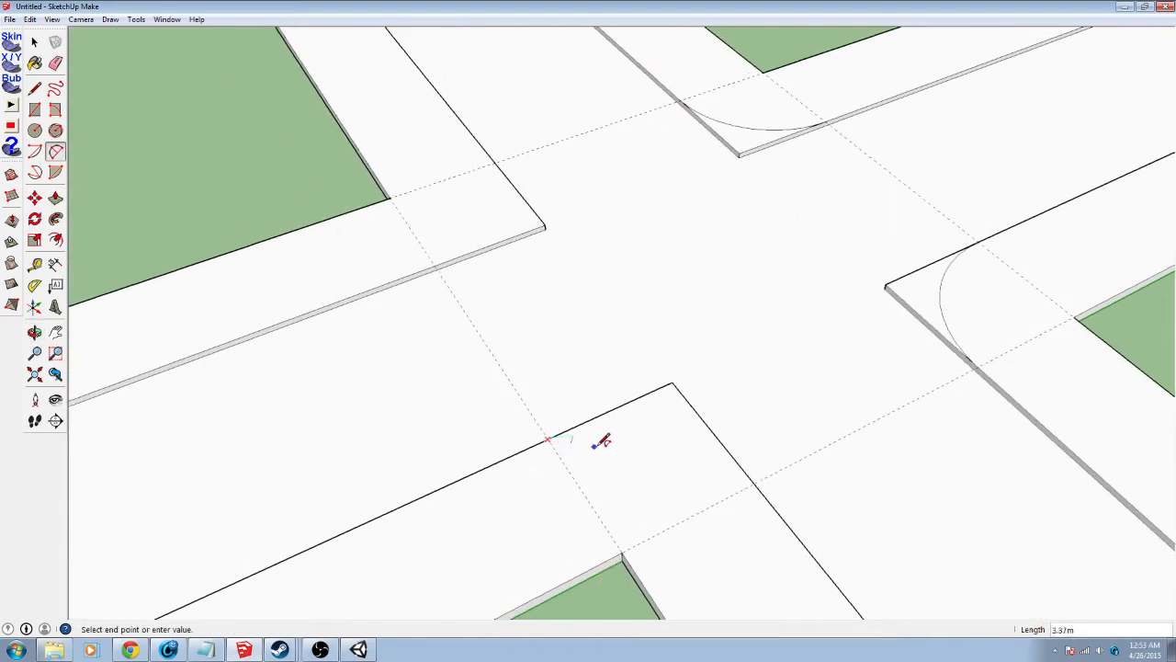
pyautogui.click(761, 478)
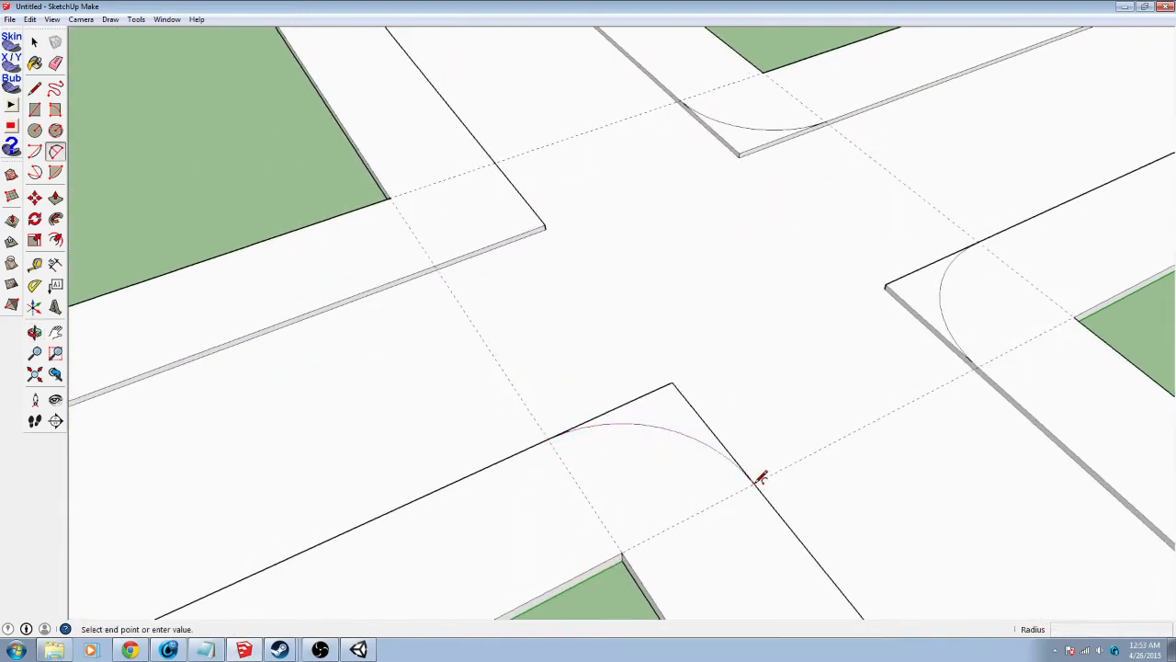
pyautogui.moveTo(415, 425); pyautogui.dragTo(474, 449, button='middle')
pyautogui.click(499, 439)
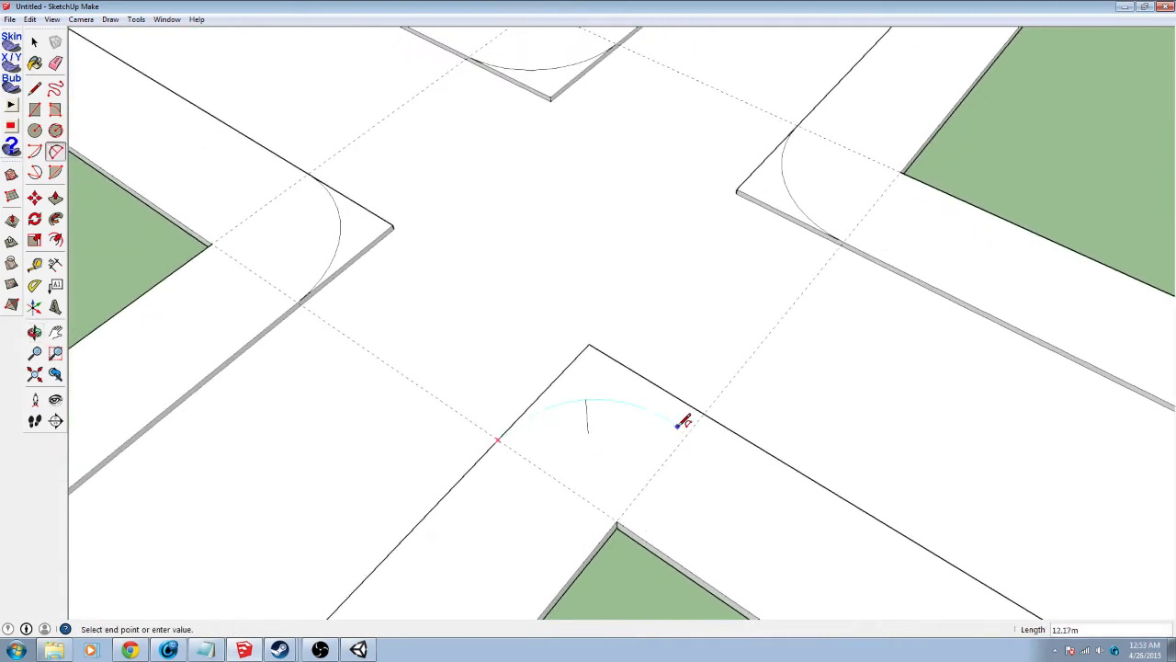
pyautogui.click(712, 413)
# Push the four pointed corner faces outside the arcs down 0.5 m to the roadway level
pyautogui.moveTo(434, 467); pyautogui.dragTo(493, 378, button='middle')
pyautogui.press('p')
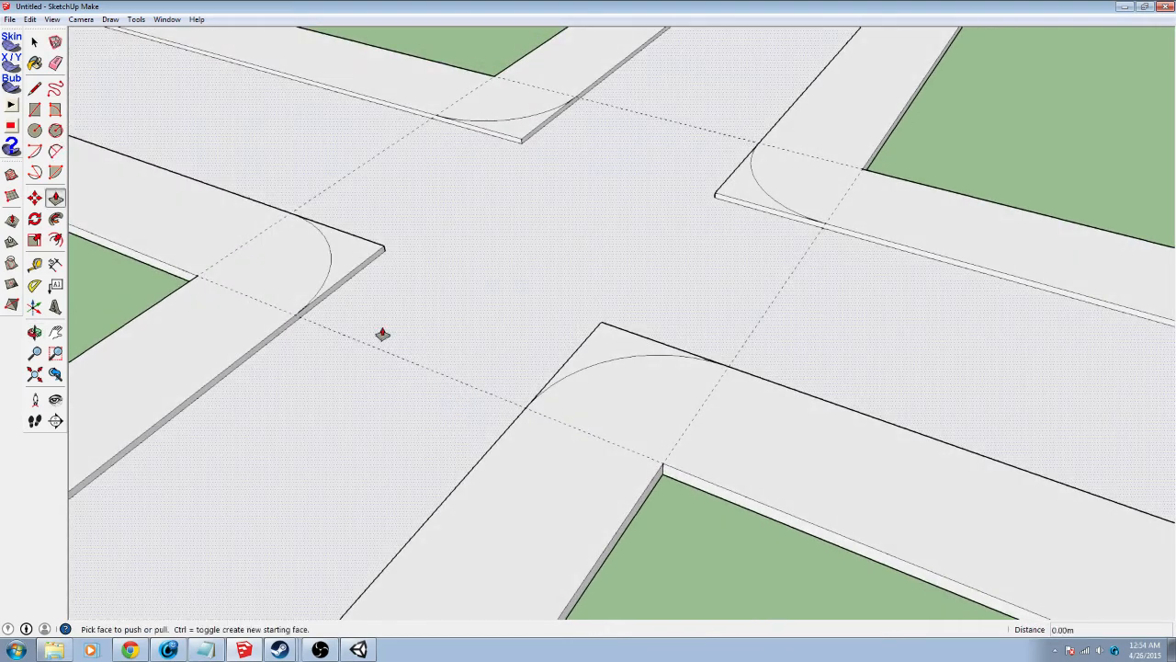
pyautogui.click(355, 267)
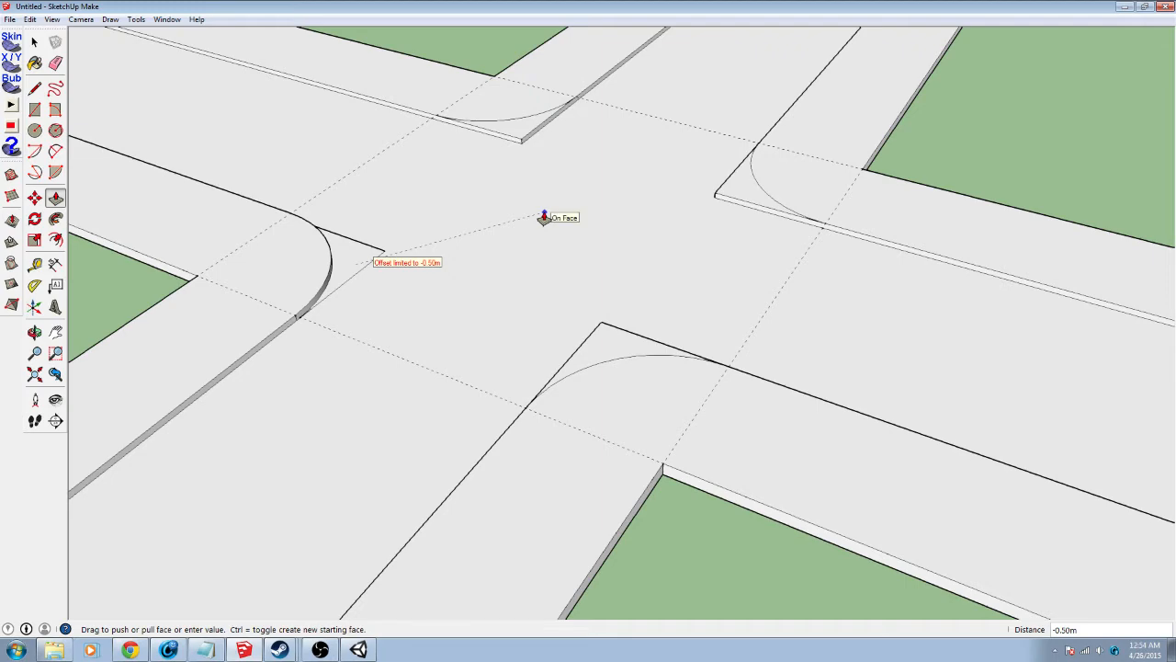
pyautogui.click(543, 218)
pyautogui.doubleClick(520, 133)
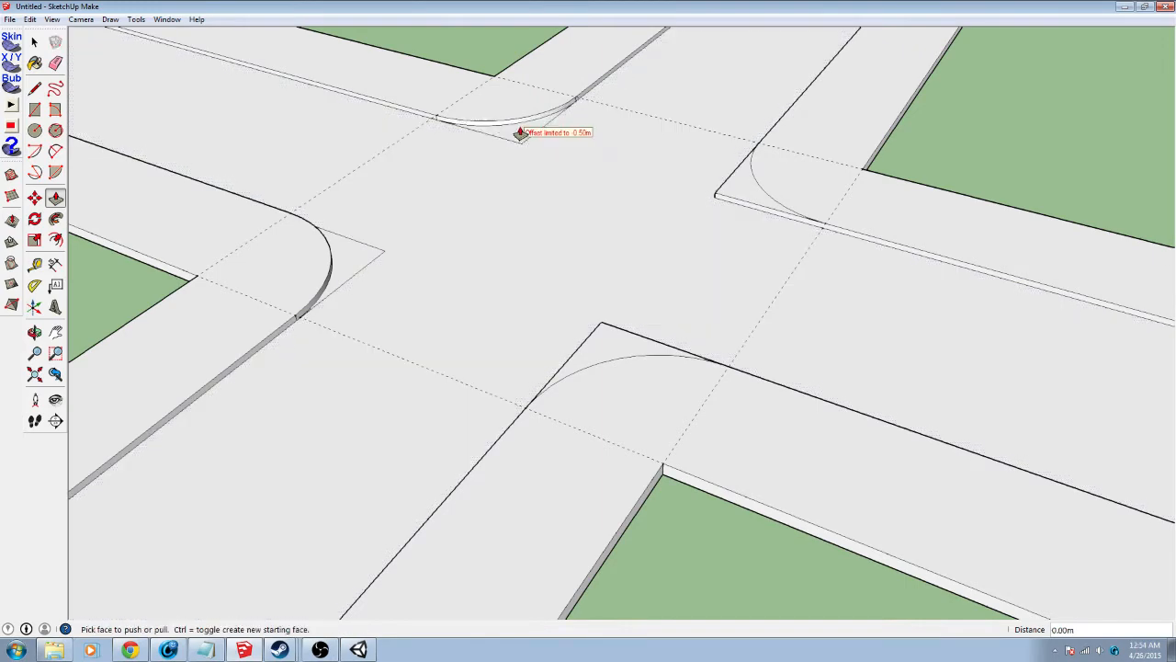
pyautogui.doubleClick(741, 191)
pyautogui.doubleClick(605, 338)
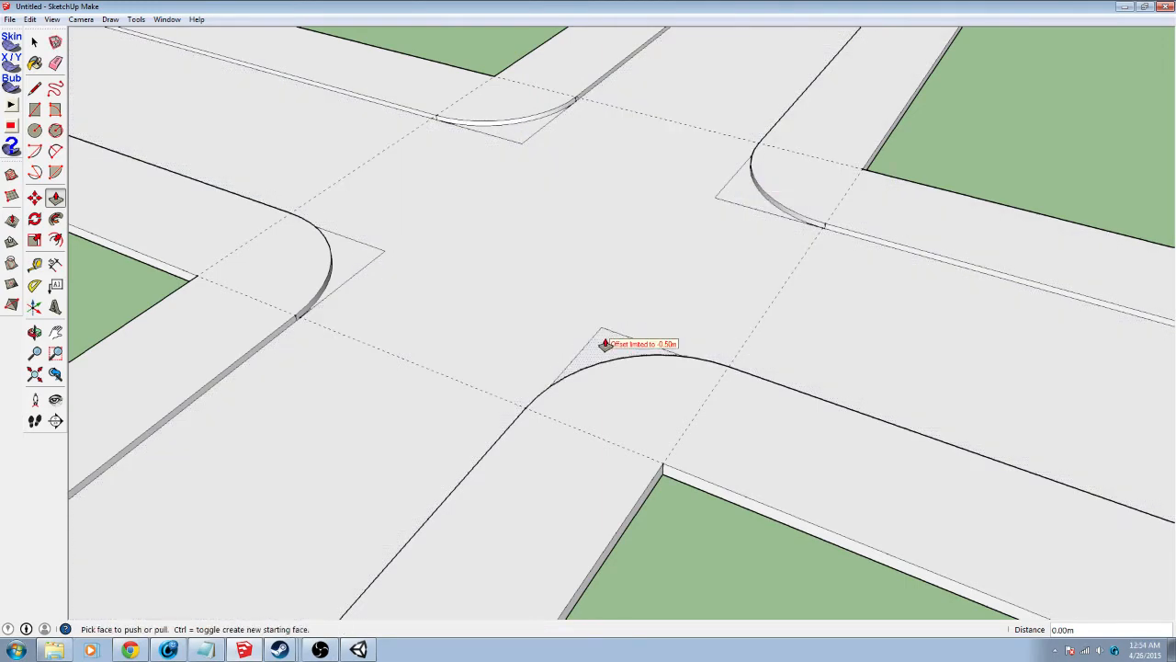
# Erase the leftover corner edges on the roadway in front of all four rounded sidewalk corners
pyautogui.moveTo(661, 341); pyautogui.dragTo(711, 397, button='middle')
pyautogui.press('e')
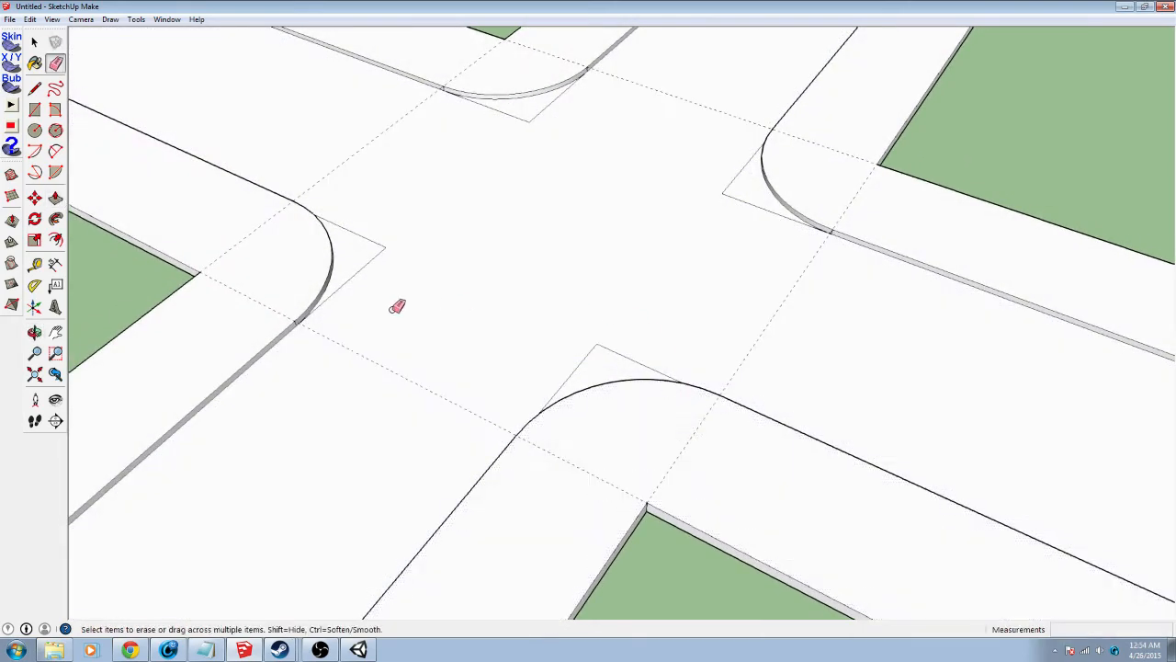
pyautogui.moveTo(384, 296); pyautogui.dragTo(366, 222)
pyautogui.moveTo(512, 107)
pyautogui.mouseDown()
pyautogui.moveTo(535, 113)
pyautogui.moveTo(565, 92)
pyautogui.mouseUp()
pyautogui.moveTo(741, 225); pyautogui.dragTo(736, 178)
pyautogui.moveTo(649, 332); pyautogui.dragTo(560, 367)
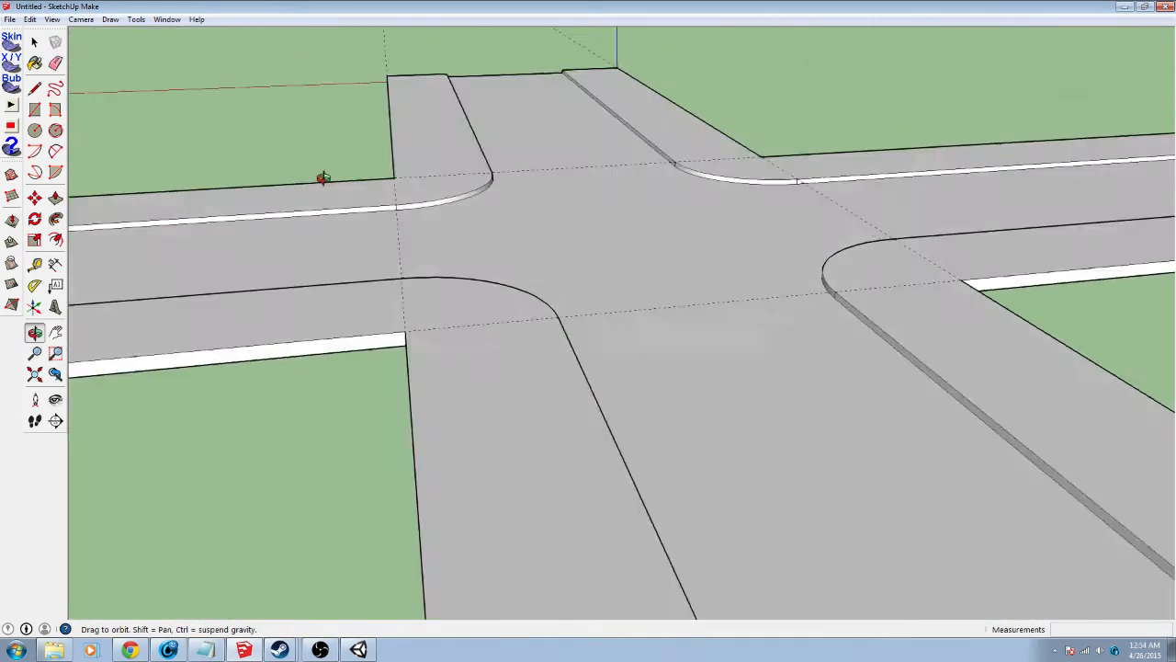
# Try to erase the vertical seam where the straight curb meets the rounded corner
pyautogui.moveTo(321, 178)
pyautogui.mouseDown(button='middle')
pyautogui.moveTo(658, 305)
pyautogui.moveTo(376, 202)
pyautogui.moveTo(359, 397)
pyautogui.mouseUp(button='middle')
pyautogui.scroll(3, 432, 368)
pyautogui.scroll(4, 438, 332)
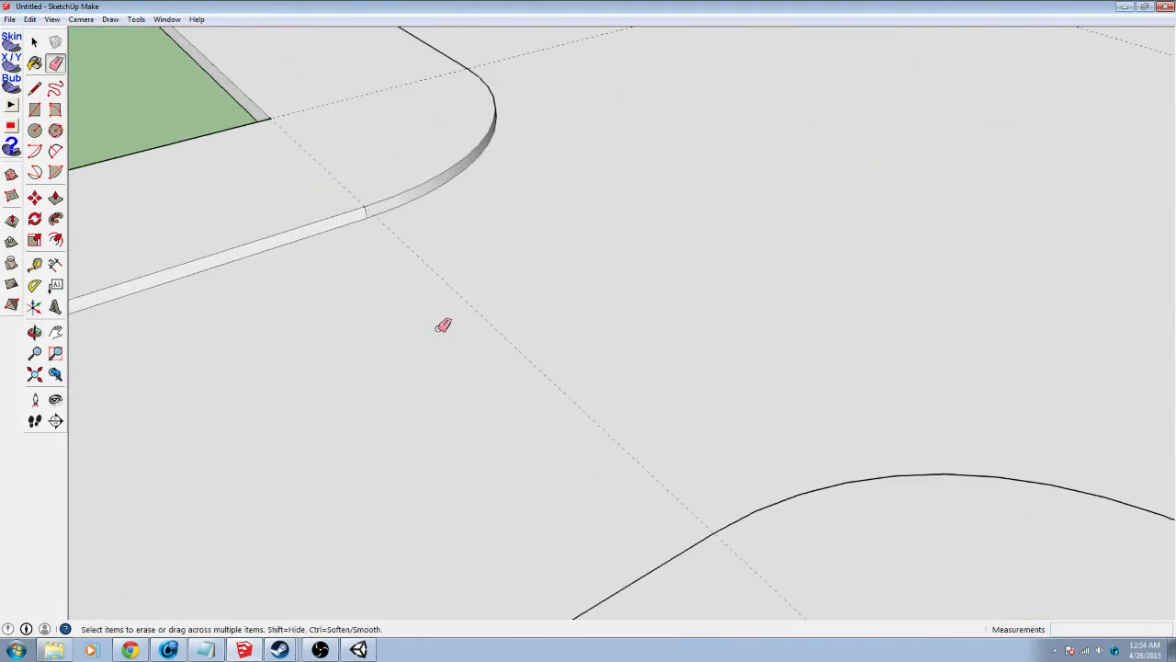
pyautogui.keyDown('shift'); pyautogui.moveTo(457, 219); pyautogui.dragTo(458, 389, button='middle'); pyautogui.keyUp('shift')
pyautogui.scroll(3, 428, 355)
pyautogui.moveTo(432, 350)
pyautogui.mouseDown(button='middle')
pyautogui.moveTo(438, 365)
pyautogui.moveTo(557, 281)
pyautogui.moveTo(667, 241)
pyautogui.moveTo(546, 273)
pyautogui.mouseUp(button='middle')
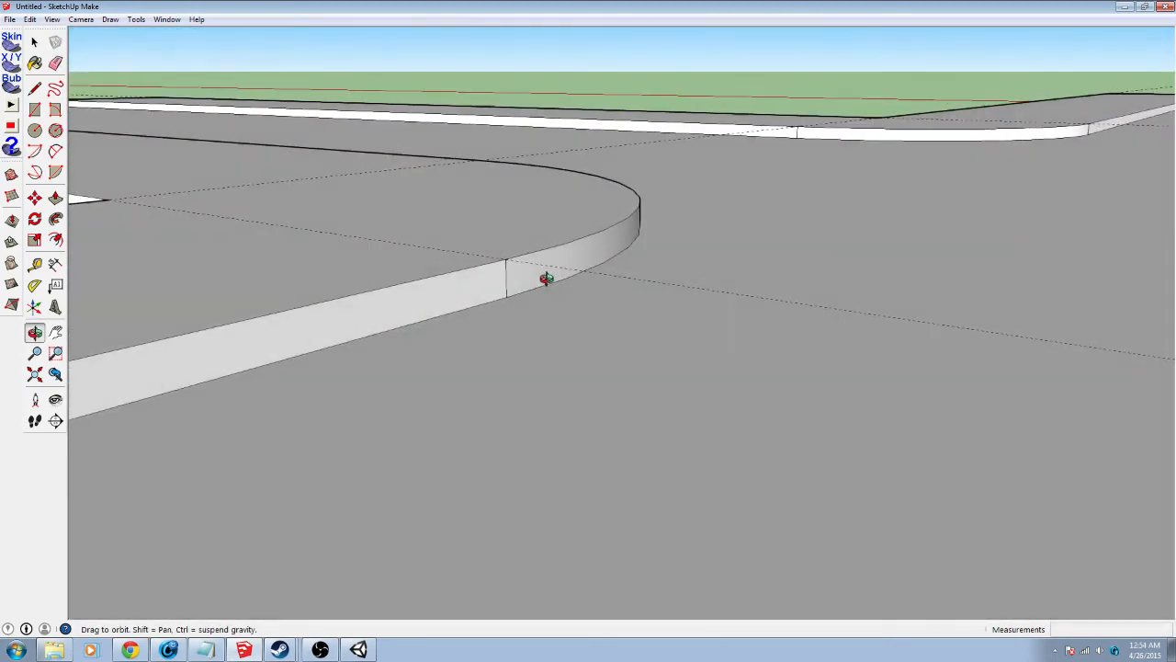
pyautogui.press('e')
pyautogui.moveTo(814, 241)
pyautogui.mouseDown(button='middle')
pyautogui.moveTo(625, 278)
pyautogui.moveTo(537, 260)
pyautogui.mouseUp(button='middle')
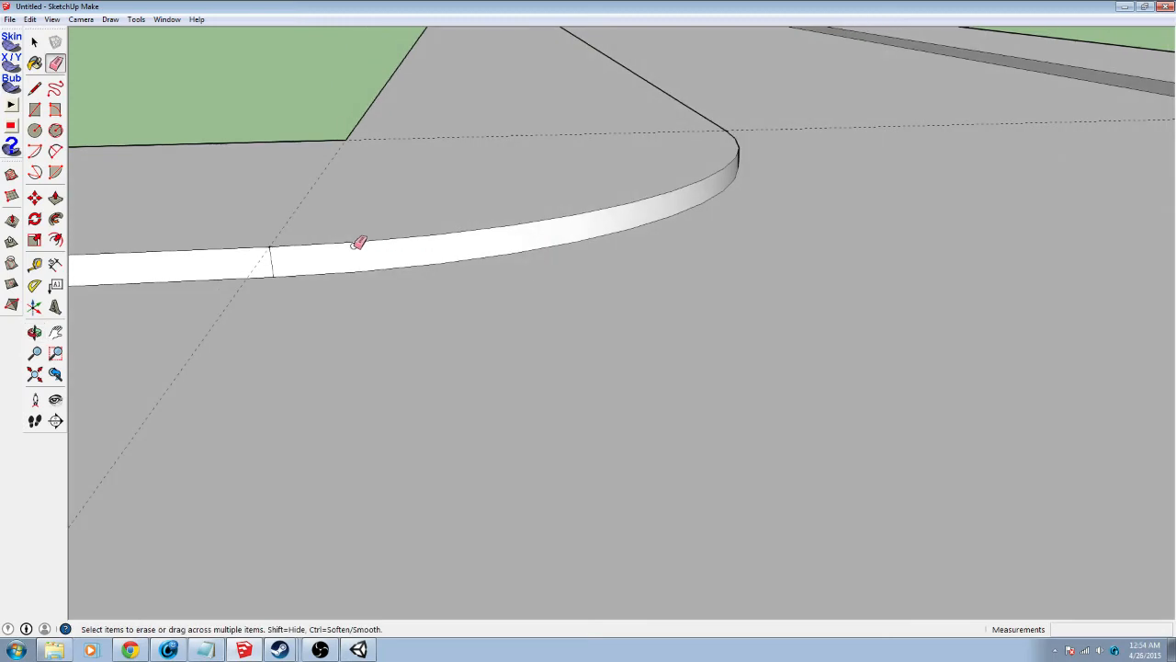
pyautogui.click(268, 263)
pyautogui.moveTo(350, 273)
pyautogui.mouseDown(button='middle')
pyautogui.moveTo(491, 182)
pyautogui.moveTo(549, 230)
pyautogui.moveTo(113, 394)
pyautogui.moveTo(546, 321)
pyautogui.moveTo(540, 393)
pyautogui.moveTo(360, 211)
pyautogui.moveTo(465, 326)
pyautogui.moveTo(611, 358)
pyautogui.mouseUp(button='middle')
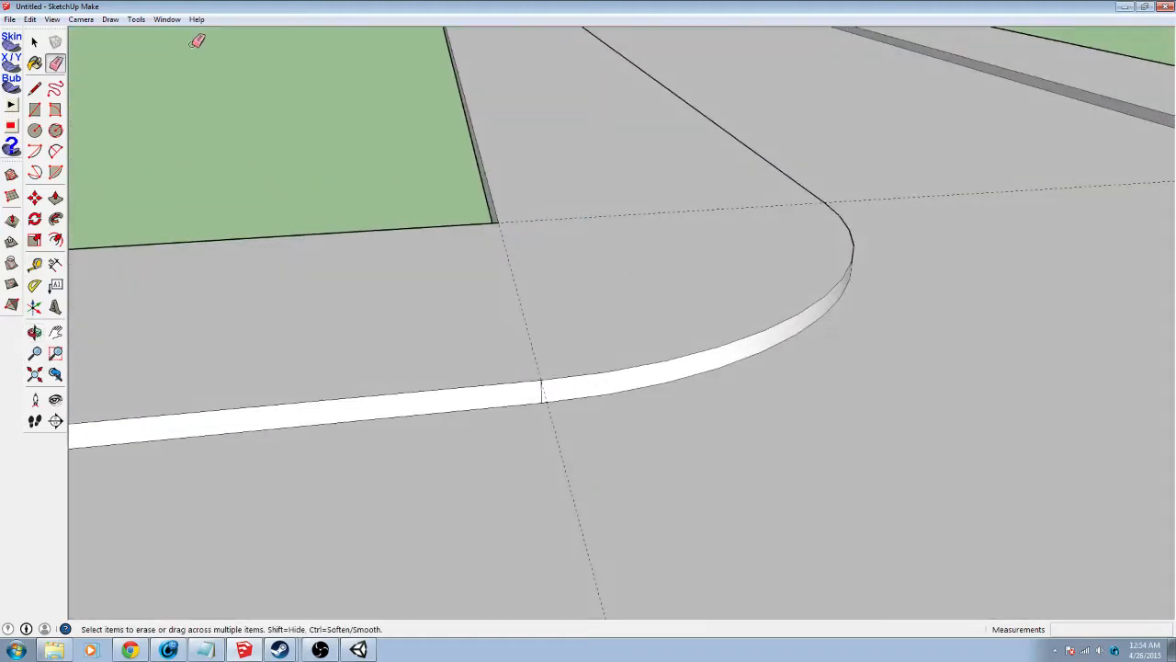
# Erase all four dashed guides crossing the intersection and return to the Select tool
pyautogui.click(36, 42)
pyautogui.scroll(-2, 665, 278)
pyautogui.scroll(-5, 665, 277)
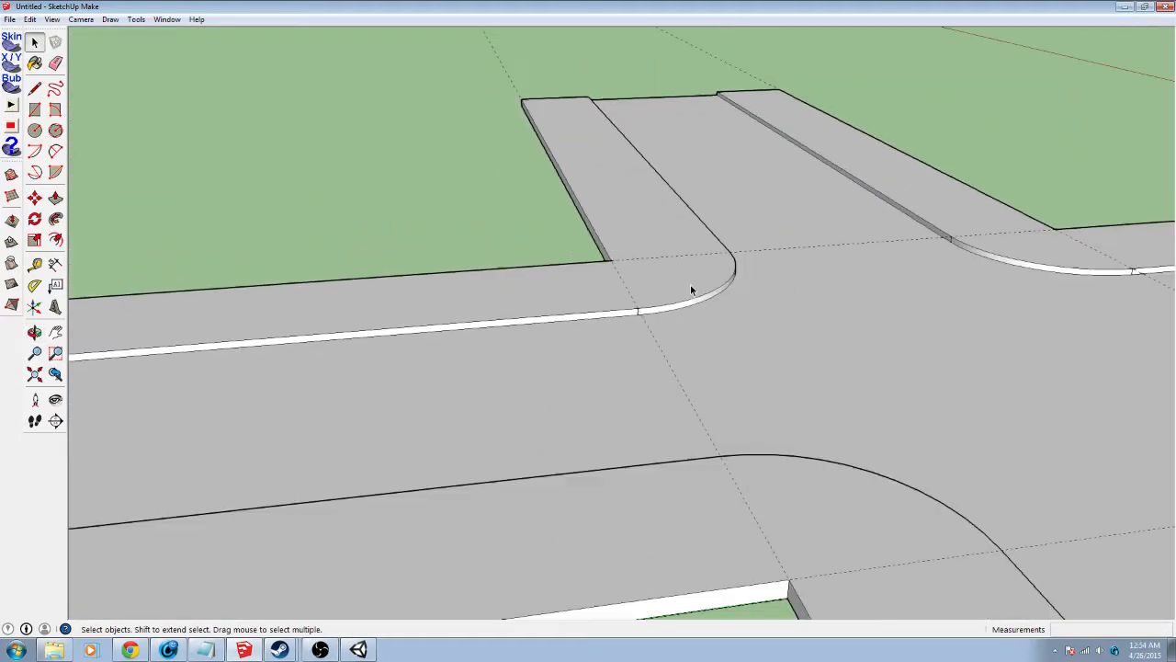
pyautogui.press('e')
pyautogui.moveTo(778, 296); pyautogui.dragTo(755, 258)
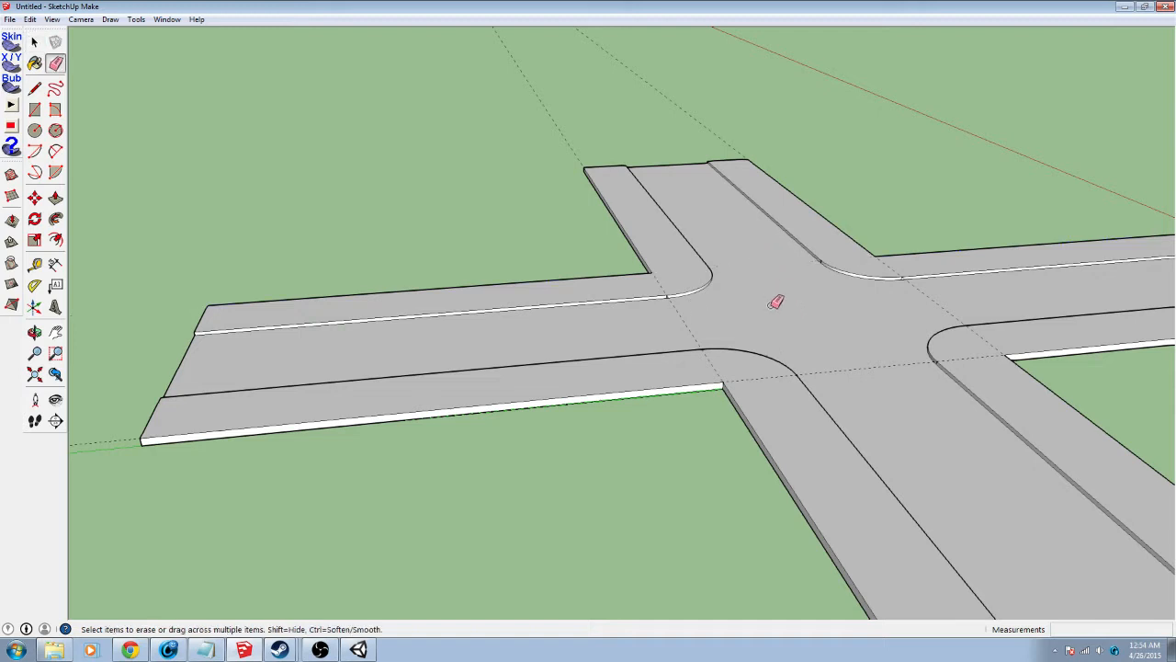
pyautogui.moveTo(693, 333); pyautogui.dragTo(649, 329)
pyautogui.moveTo(939, 311)
pyautogui.mouseDown()
pyautogui.moveTo(949, 307)
pyautogui.moveTo(912, 384)
pyautogui.moveTo(897, 365)
pyautogui.mouseUp()
pyautogui.keyDown('shift'); pyautogui.moveTo(897, 366); pyautogui.dragTo(199, 95, button='middle'); pyautogui.keyUp('shift')
pyautogui.click(34, 43)
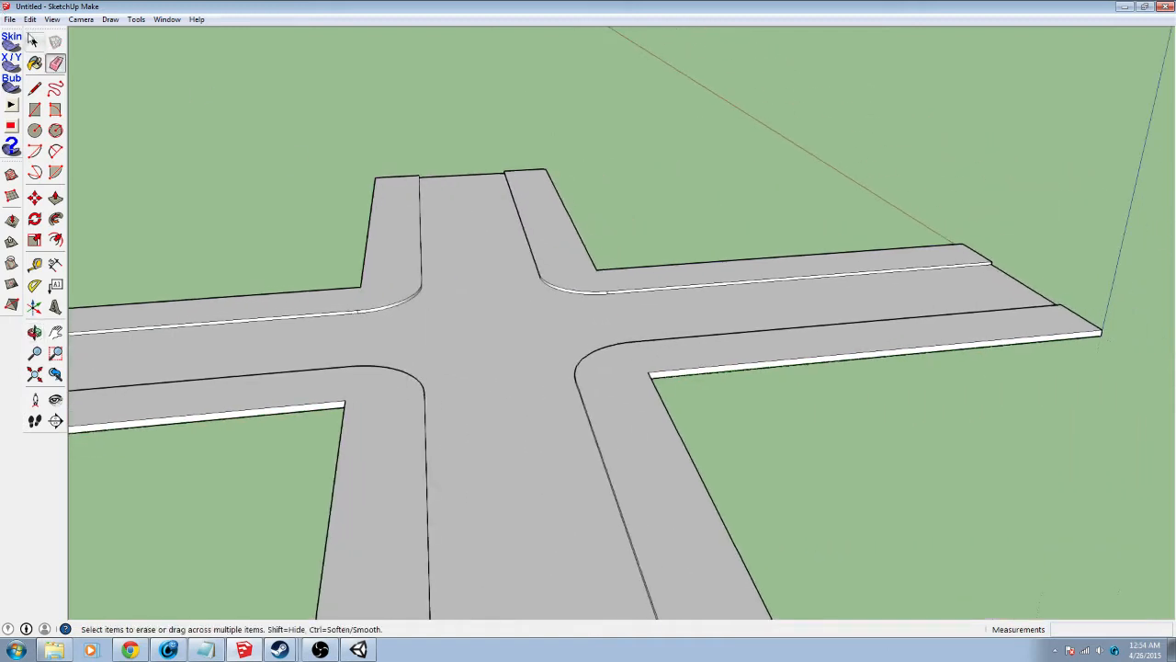
# Switch to Unity and start setting up a new 3D project
pyautogui.click(360, 649)
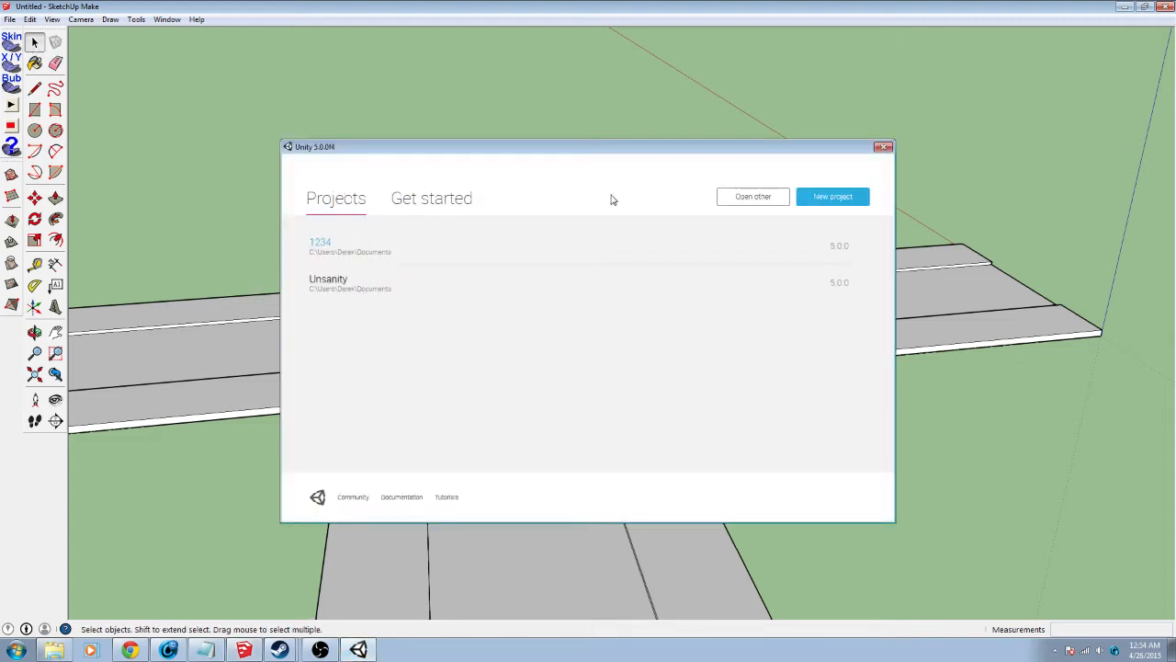
pyautogui.click(826, 198)
pyautogui.click(466, 378)
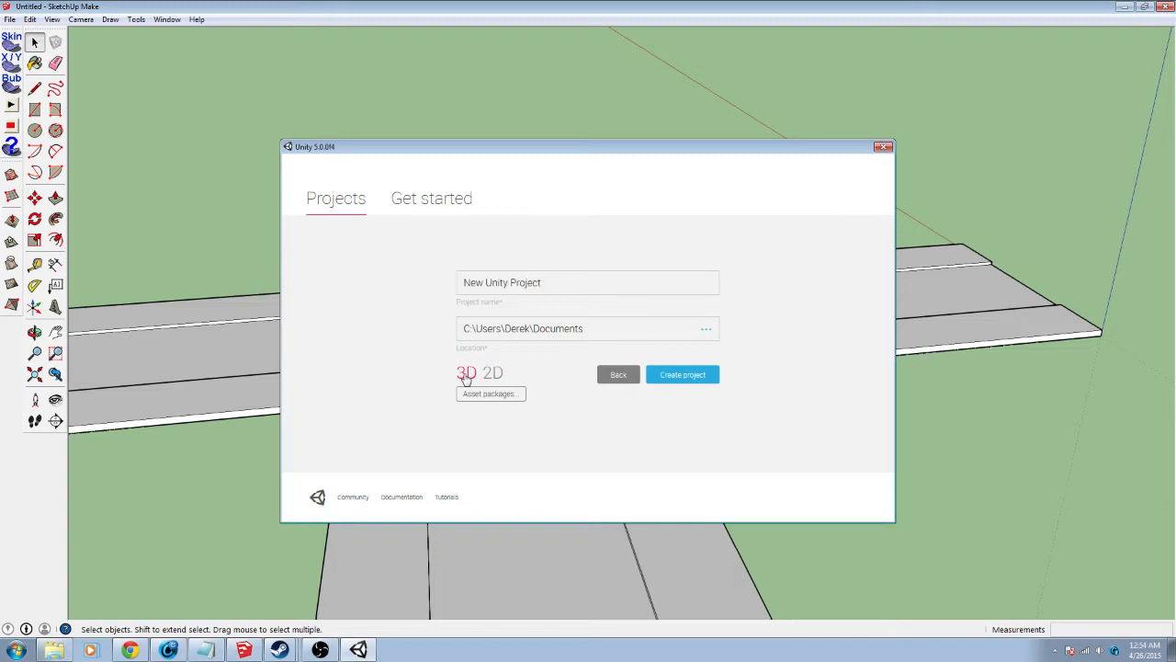
# Include the Characters, Environment and Effects asset packages in the new project
pyautogui.click(490, 393)
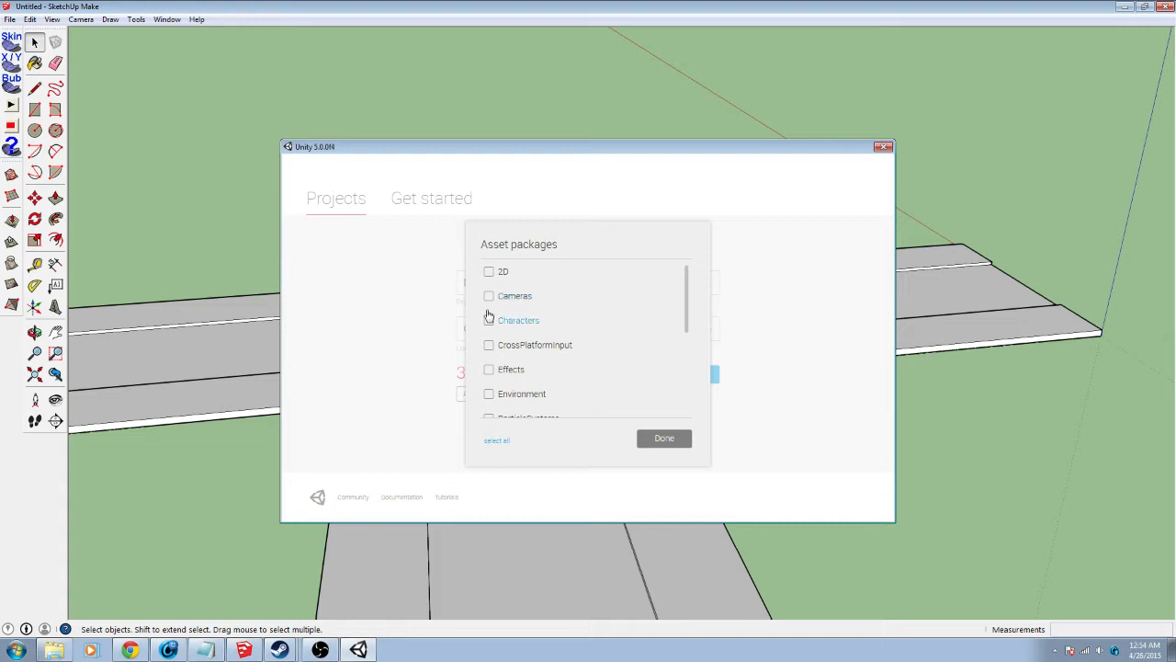
pyautogui.click(489, 321)
pyautogui.scroll(-1, 492, 308)
pyautogui.scroll(-1, 492, 309)
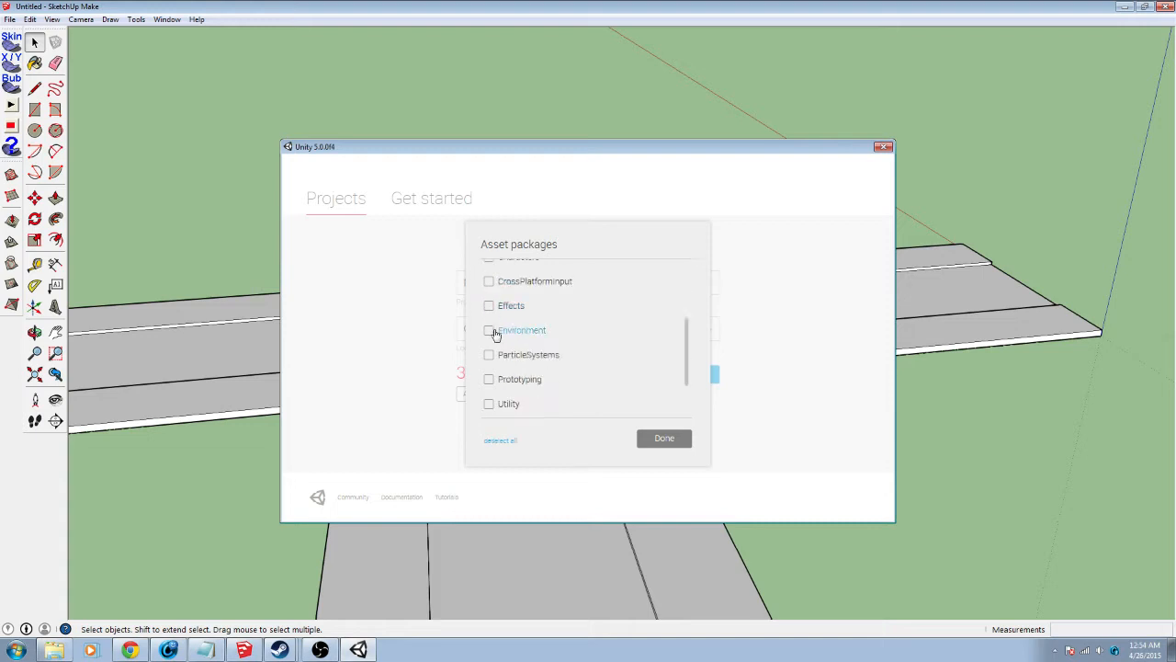
pyautogui.click(492, 330)
pyautogui.click(489, 309)
# Add the ParticleSystems and Cameras asset packages to the selection and accept the package list
pyautogui.scroll(-2, 530, 383)
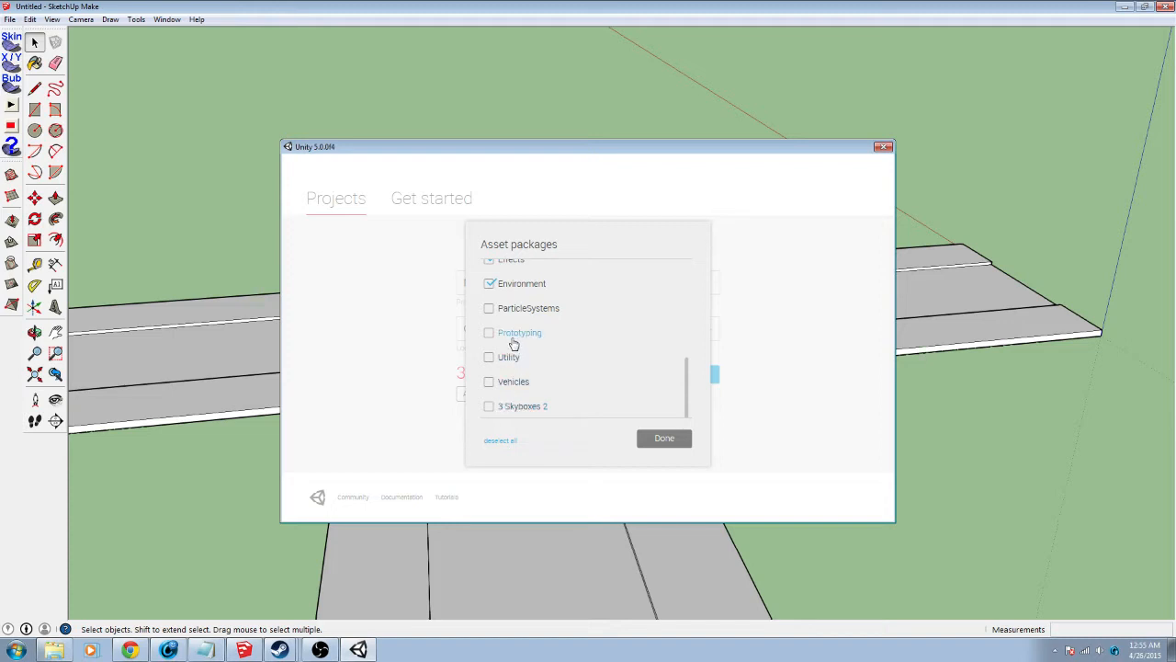
pyautogui.scroll(1, 513, 343)
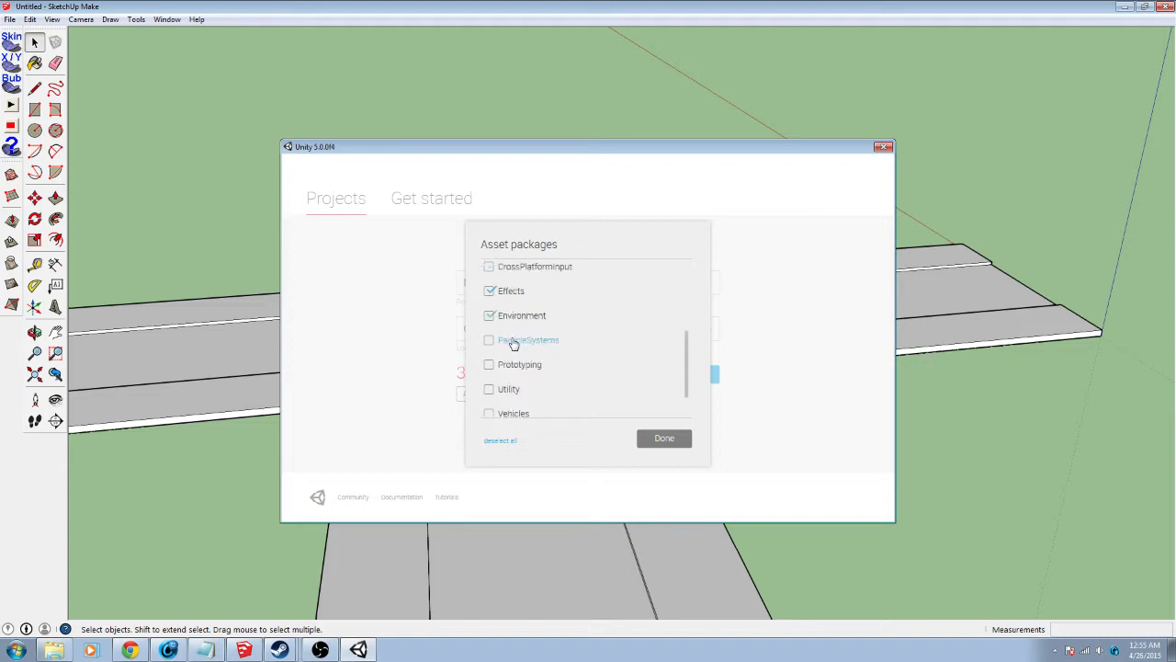
pyautogui.scroll(1, 510, 370)
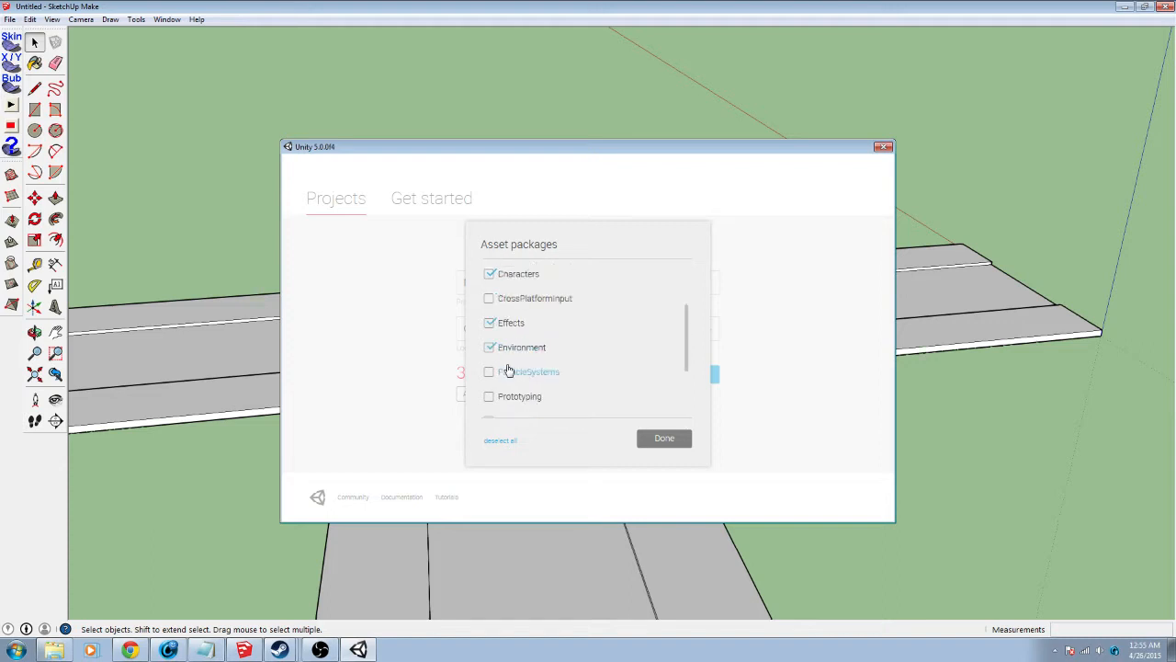
pyautogui.scroll(1, 542, 383)
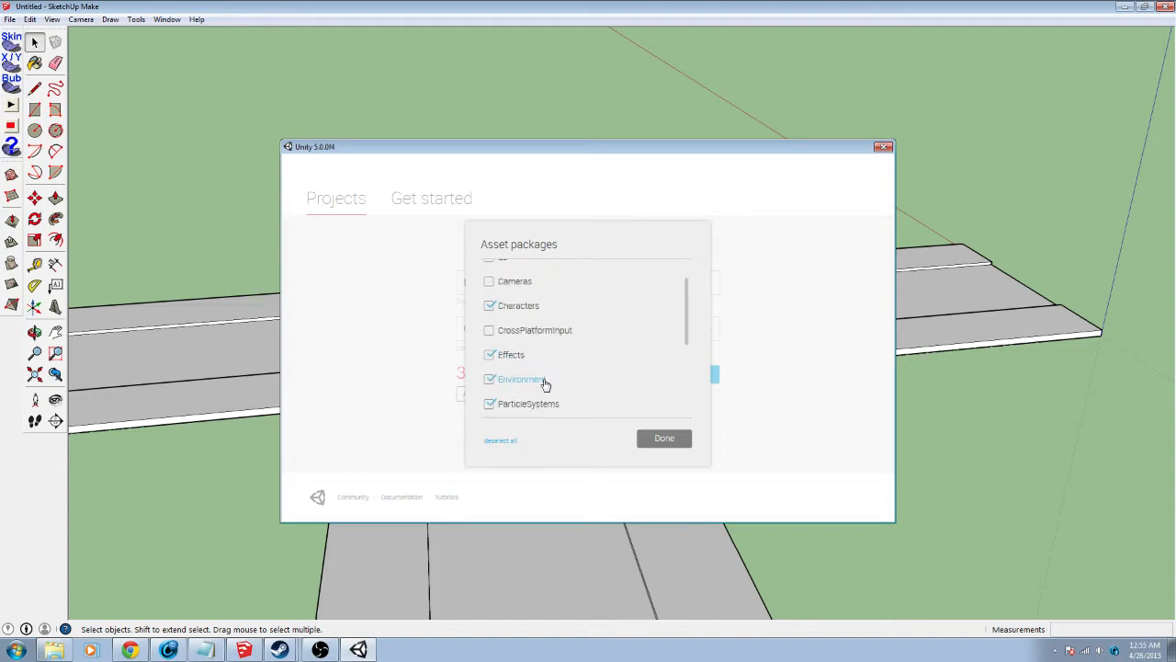
pyautogui.scroll(1, 544, 384)
pyautogui.scroll(-1, 543, 386)
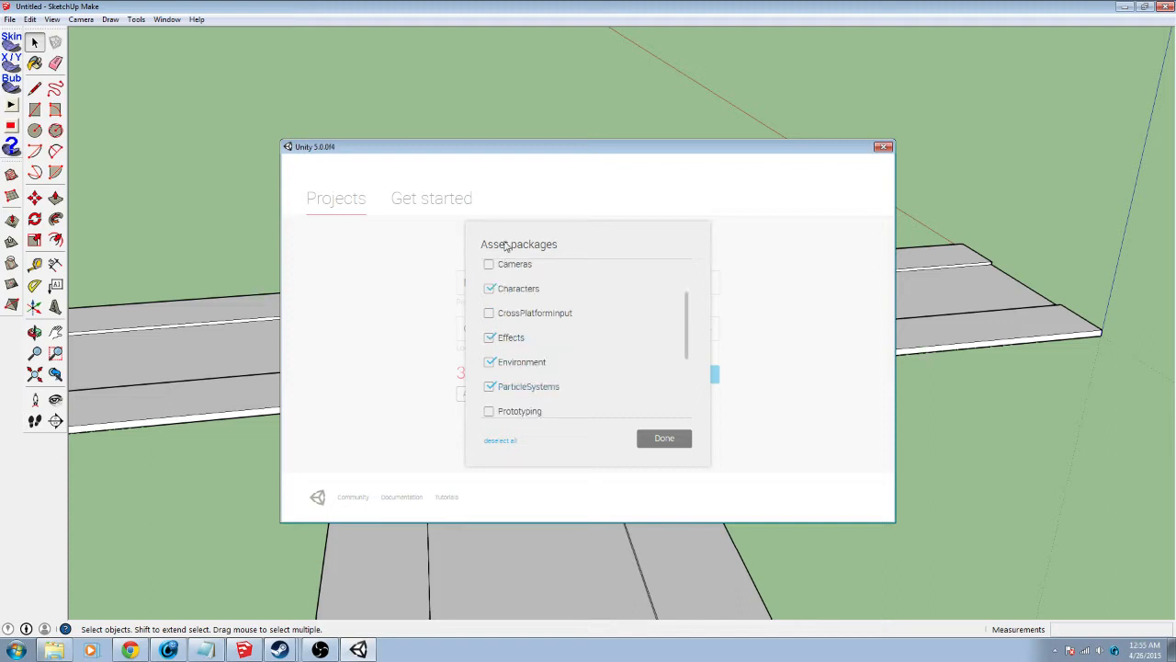
pyautogui.scroll(1, 522, 337)
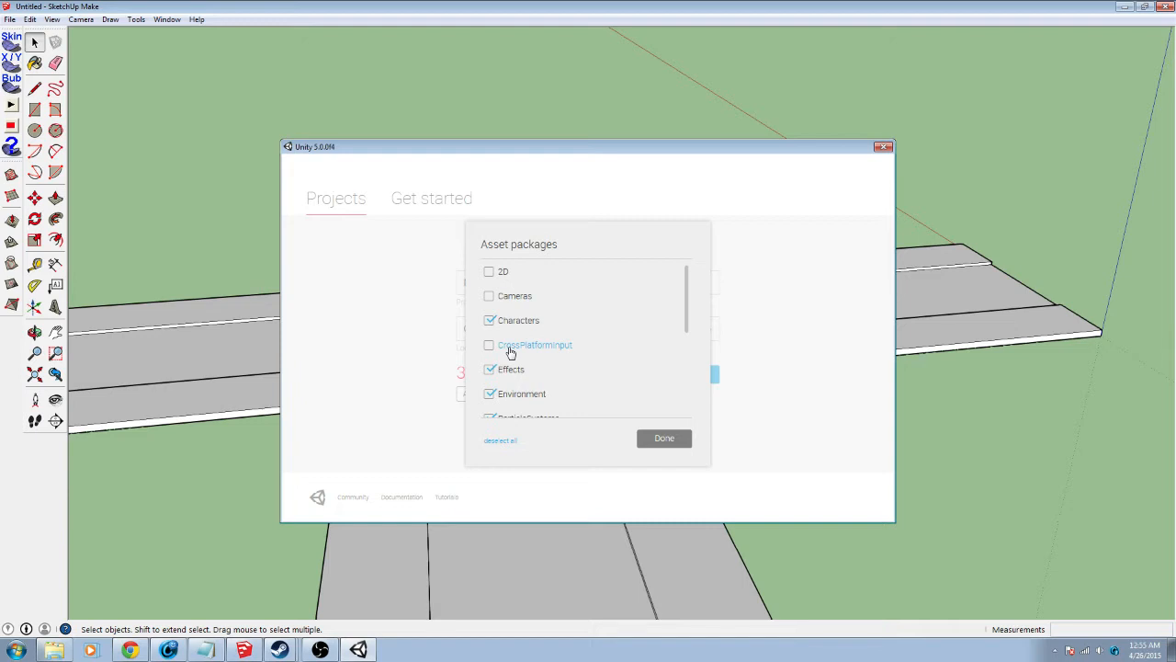
pyautogui.click(497, 298)
pyautogui.click(663, 439)
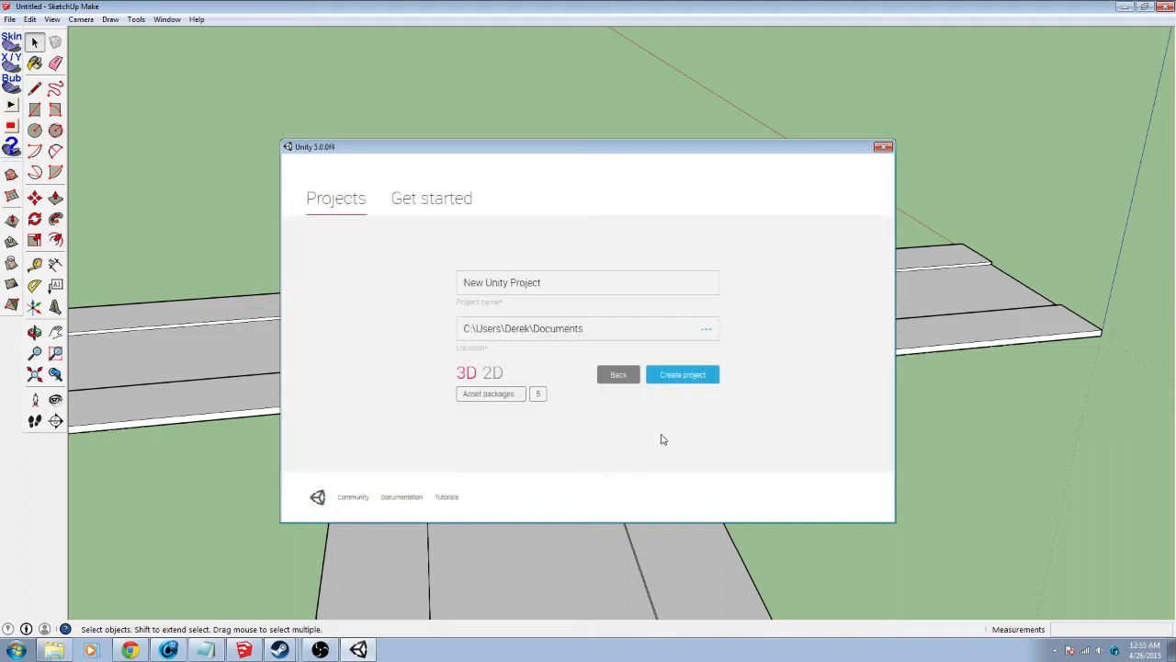
# Replace the default project name with tEACH free and create the 3D project
pyautogui.click(520, 285)
pyautogui.click(500, 282)
pyautogui.write('EACH')
pyautogui.press('Delete')
pyautogui.press('Delete')
pyautogui.press('Delete')
pyautogui.press('Delete')
pyautogui.press('Delete')
pyautogui.press('Delete')
pyautogui.press('Delete')
pyautogui.press('Delete')
pyautogui.press('Delete')
pyautogui.press('Delete')
pyautogui.moveTo(500, 283); pyautogui.dragTo(389, 274)
pyautogui.press('BackSpace')
pyautogui.press('Delete')
pyautogui.click(680, 381)
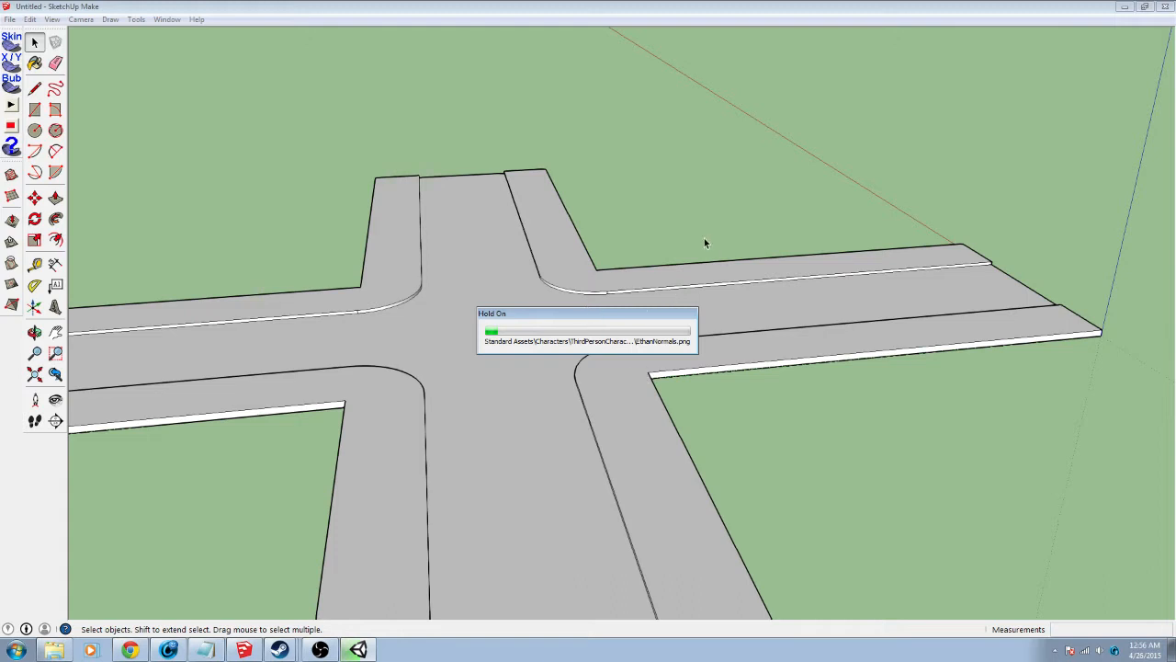
pyautogui.moveTo(696, 244); pyautogui.dragTo(550, 322, button='middle')
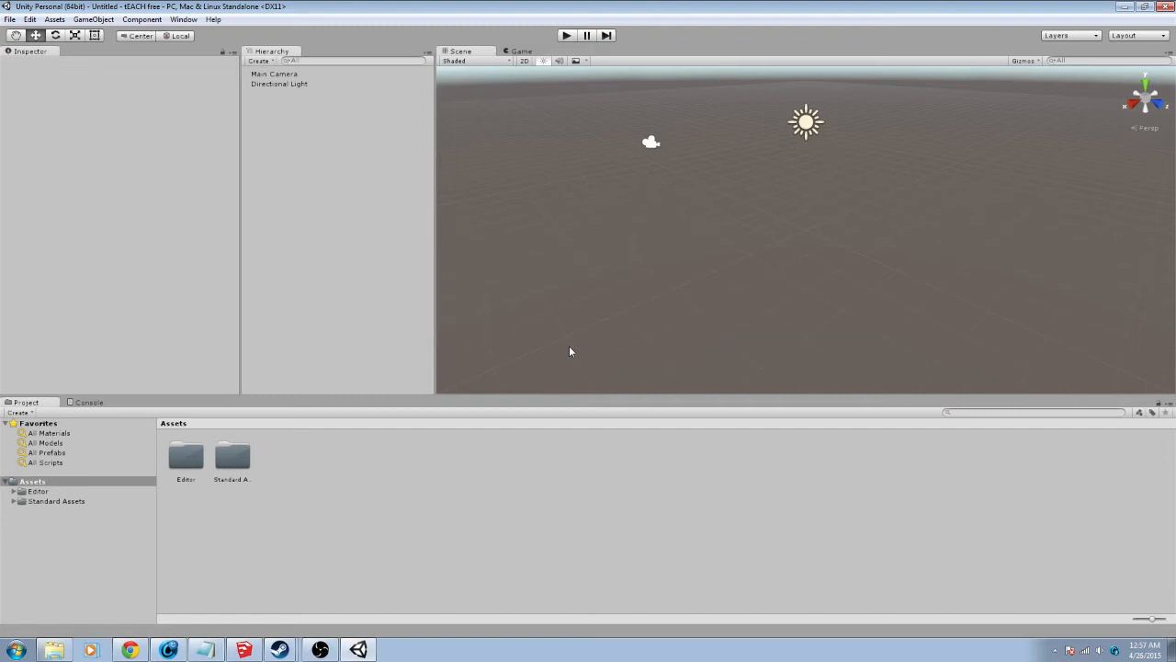
pyautogui.moveTo(783, 231)
pyautogui.mouseDown(button='middle')
pyautogui.moveTo(759, 220)
pyautogui.moveTo(683, 281)
pyautogui.moveTo(749, 239)
pyautogui.moveTo(777, 238)
pyautogui.mouseUp(button='middle')
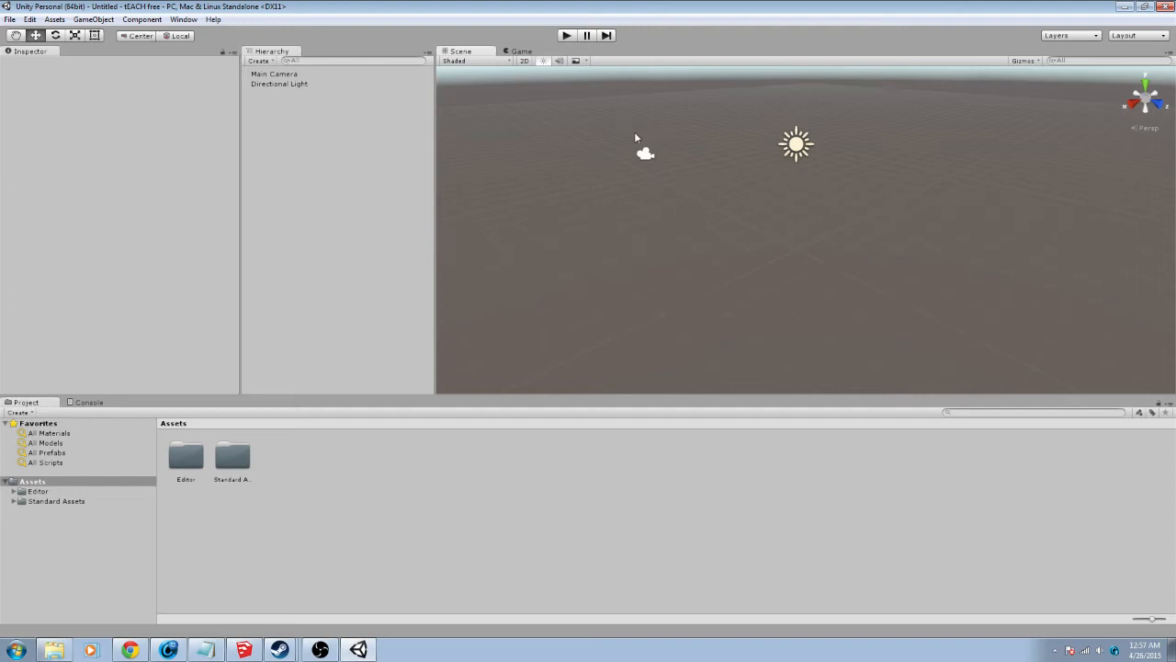
# Examine the Editor folder's CrossPlatformInput and ImageEffects contents and the project's full list of materials
pyautogui.doubleClick(190, 468)
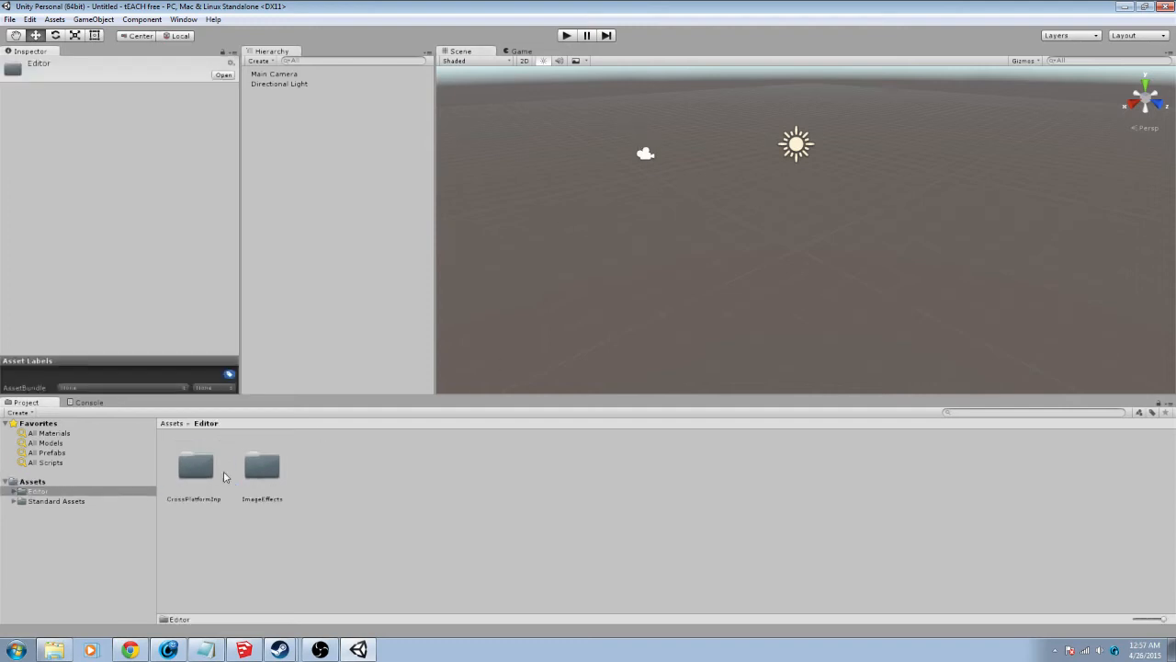
pyautogui.click(195, 468)
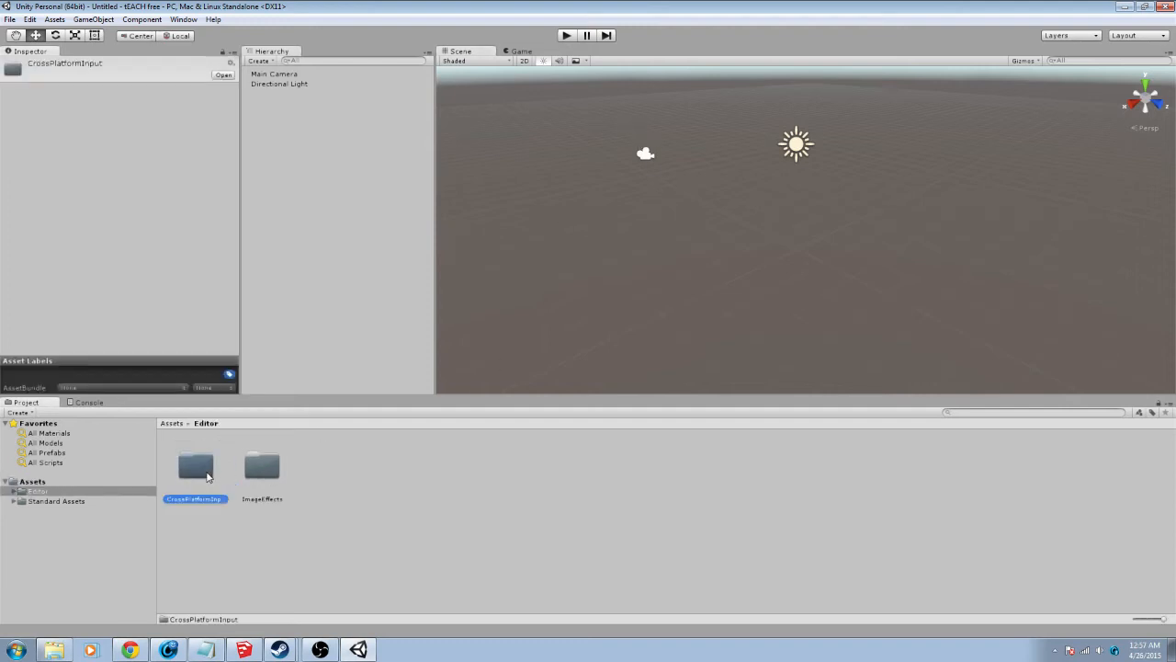
pyautogui.doubleClick(208, 476)
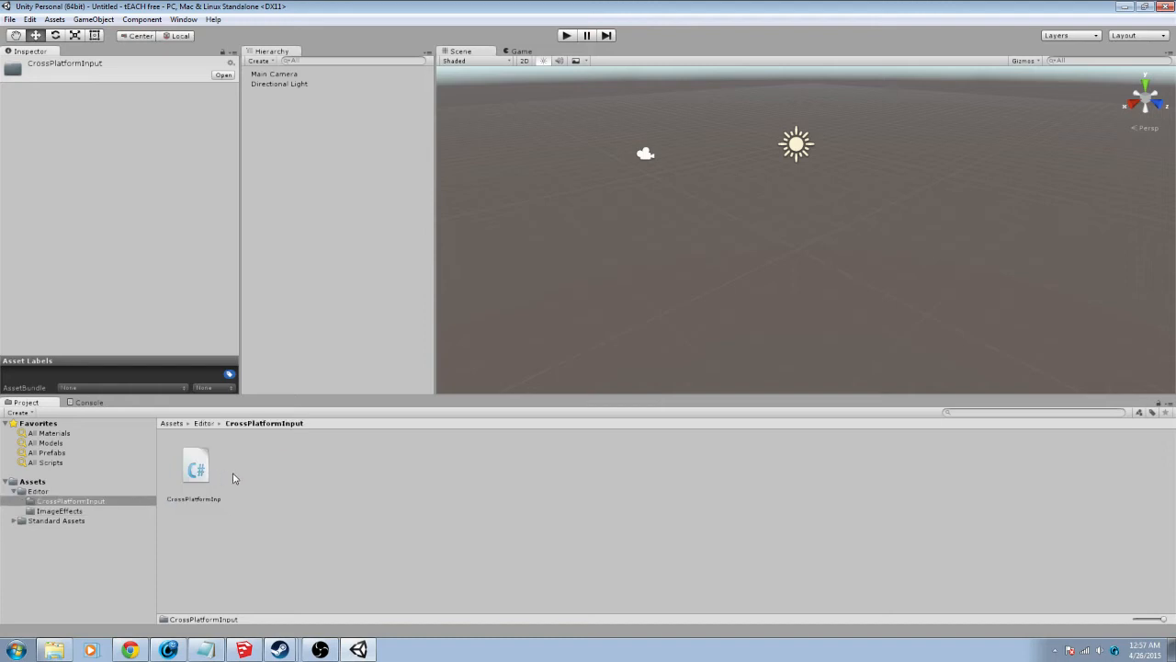
pyautogui.click(36, 493)
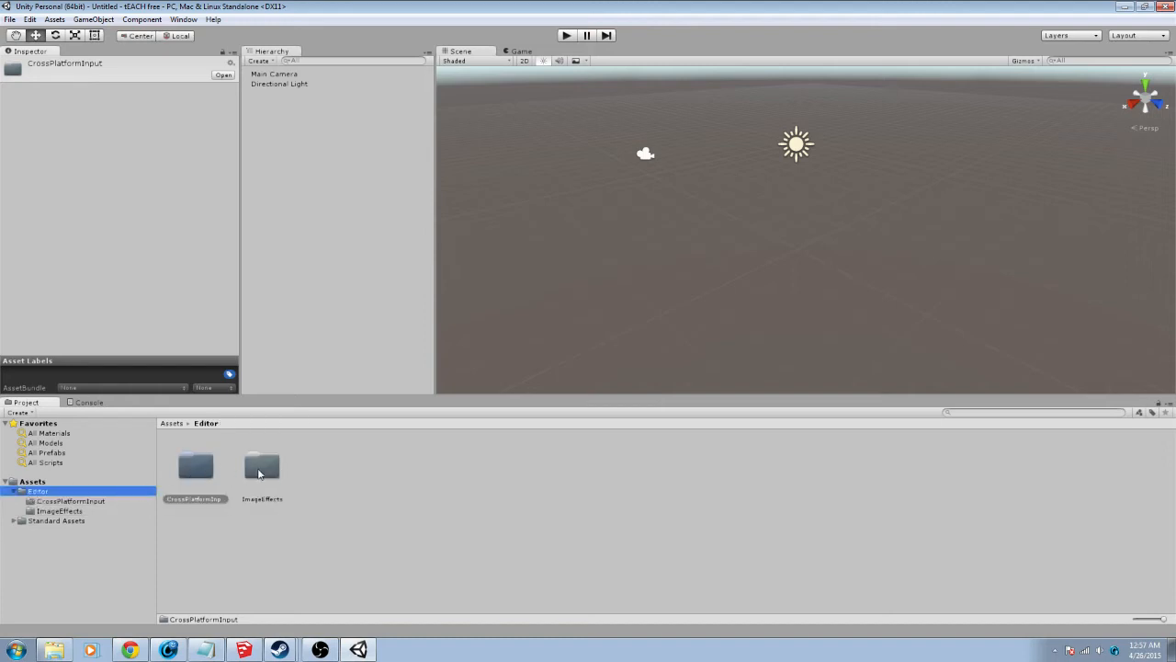
pyautogui.doubleClick(260, 470)
pyautogui.click(199, 473)
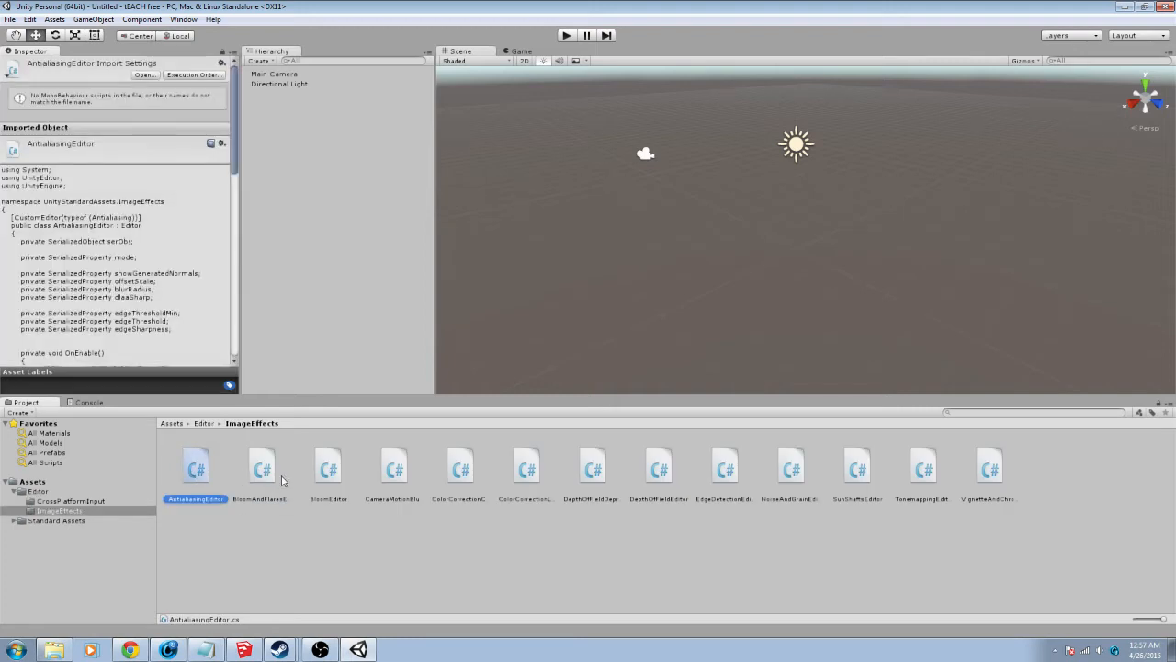
pyautogui.click(276, 477)
pyautogui.click(329, 470)
pyautogui.click(41, 492)
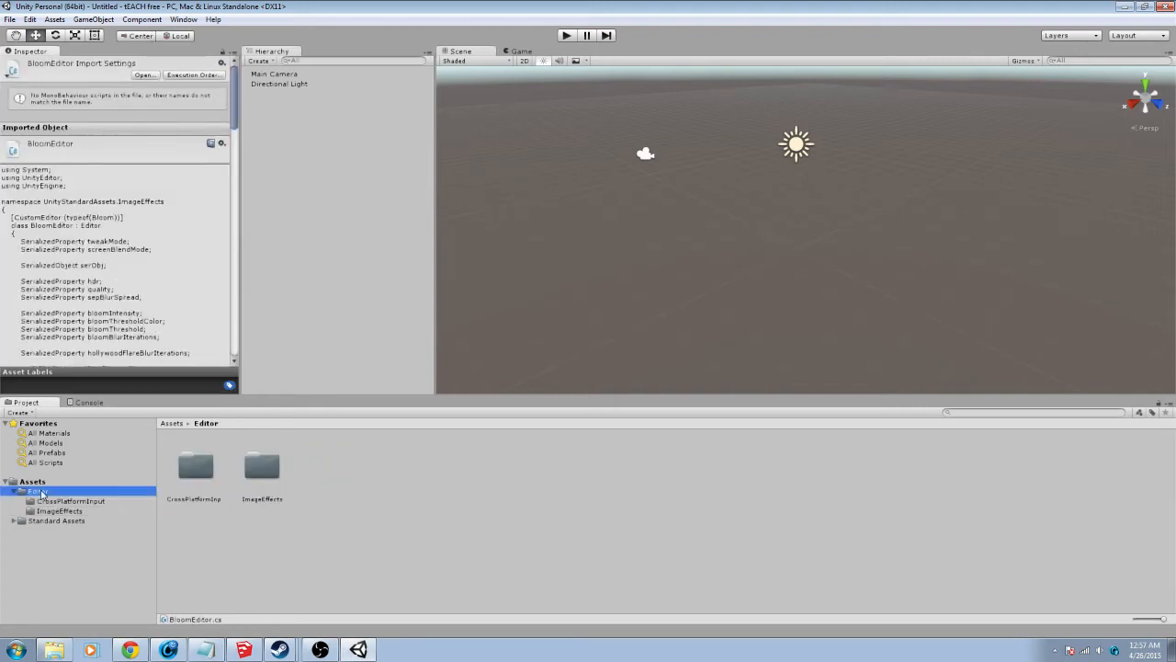
pyautogui.click(41, 481)
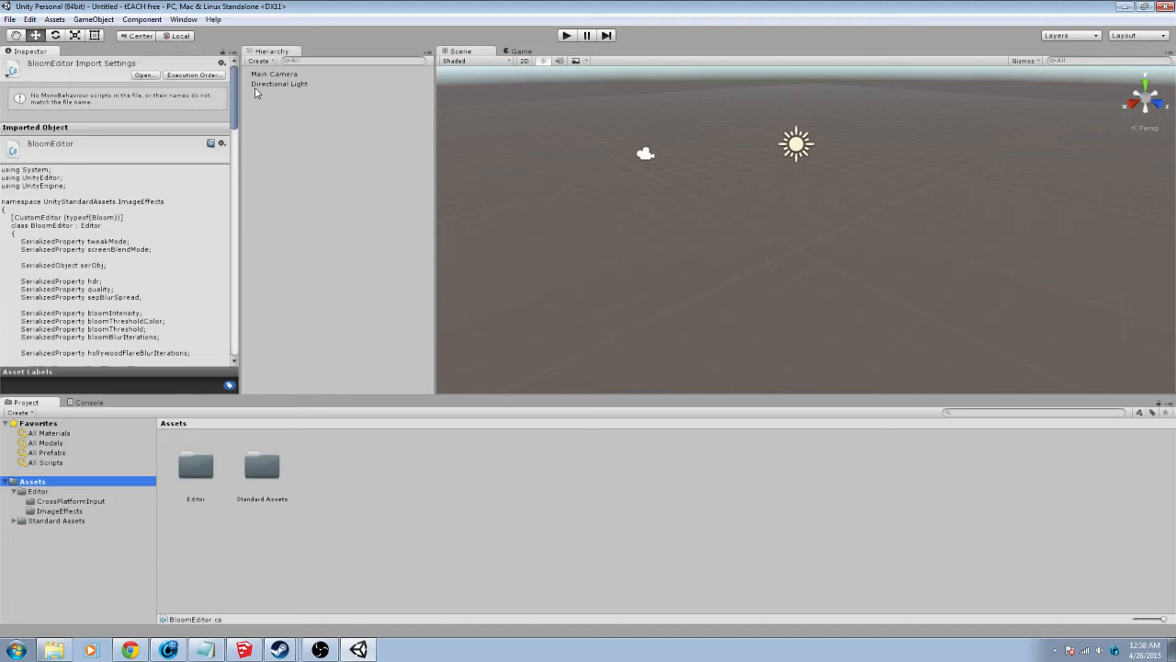
pyautogui.click(55, 433)
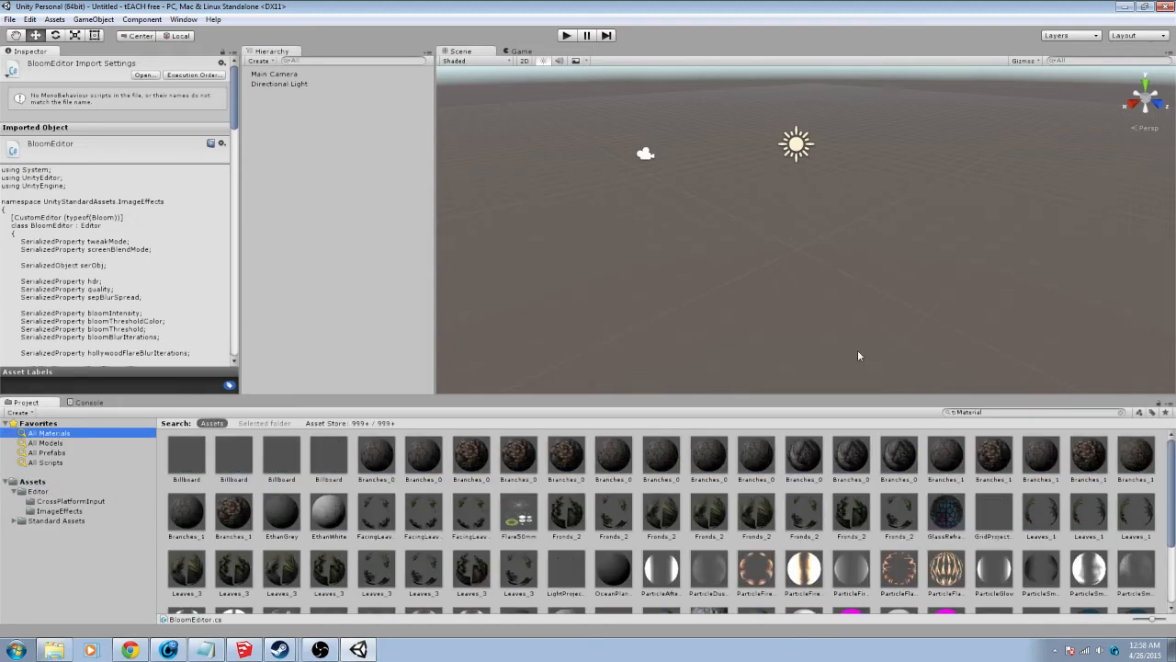
pyautogui.click(39, 423)
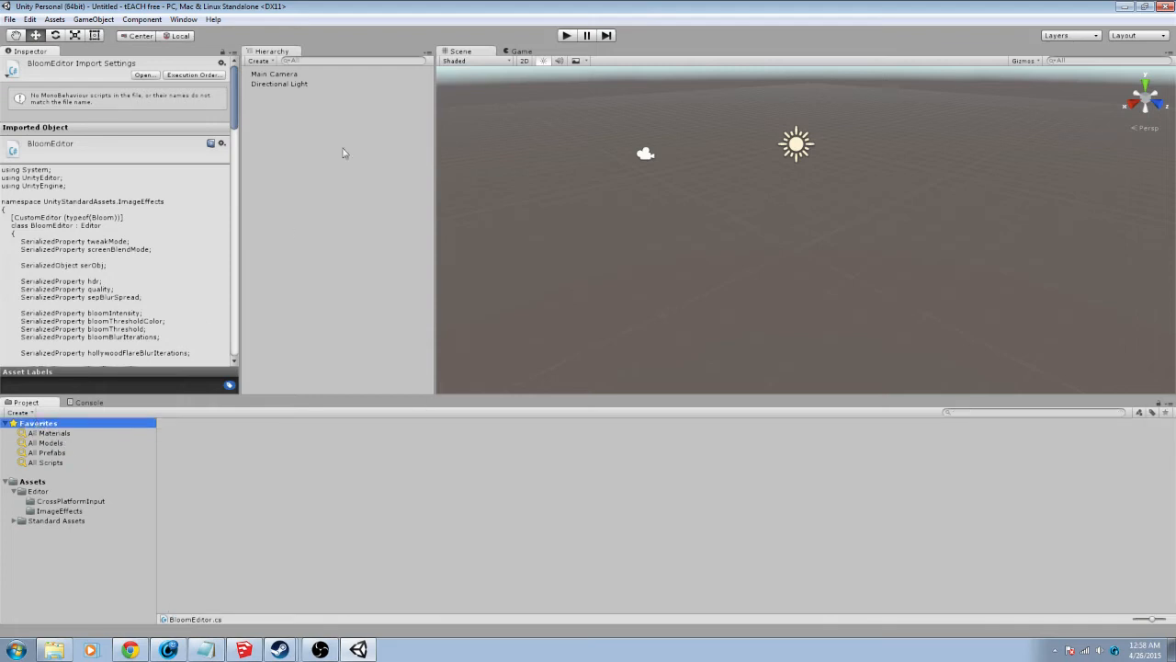
# Delete the Main Camera from the scene, keeping the Directional Light
pyautogui.click(273, 85)
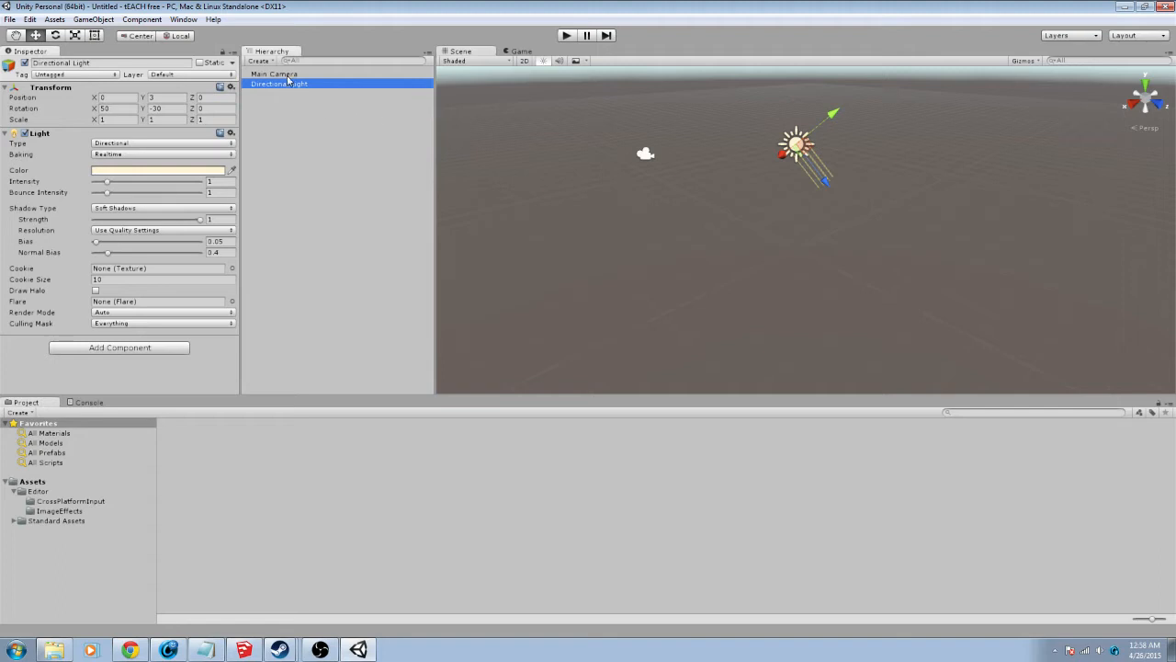
pyautogui.click(281, 75)
pyautogui.press('Delete')
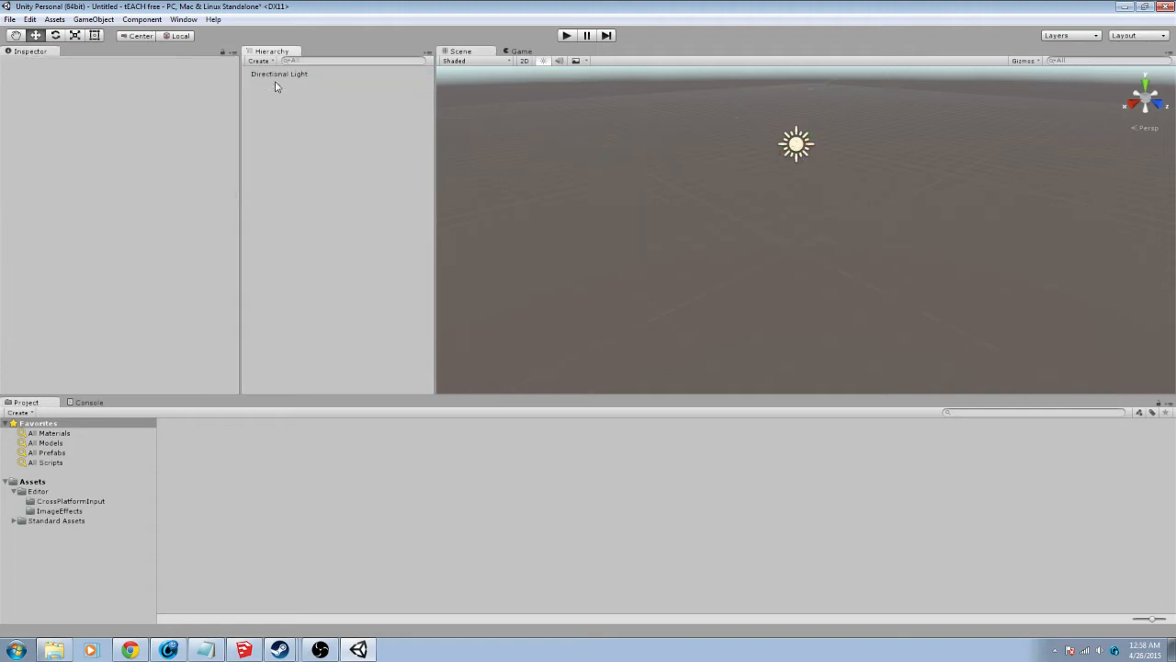
# Look through the Cameras folder in Standard Assets, including its camera prefabs, and return to Standard Assets
pyautogui.click(48, 521)
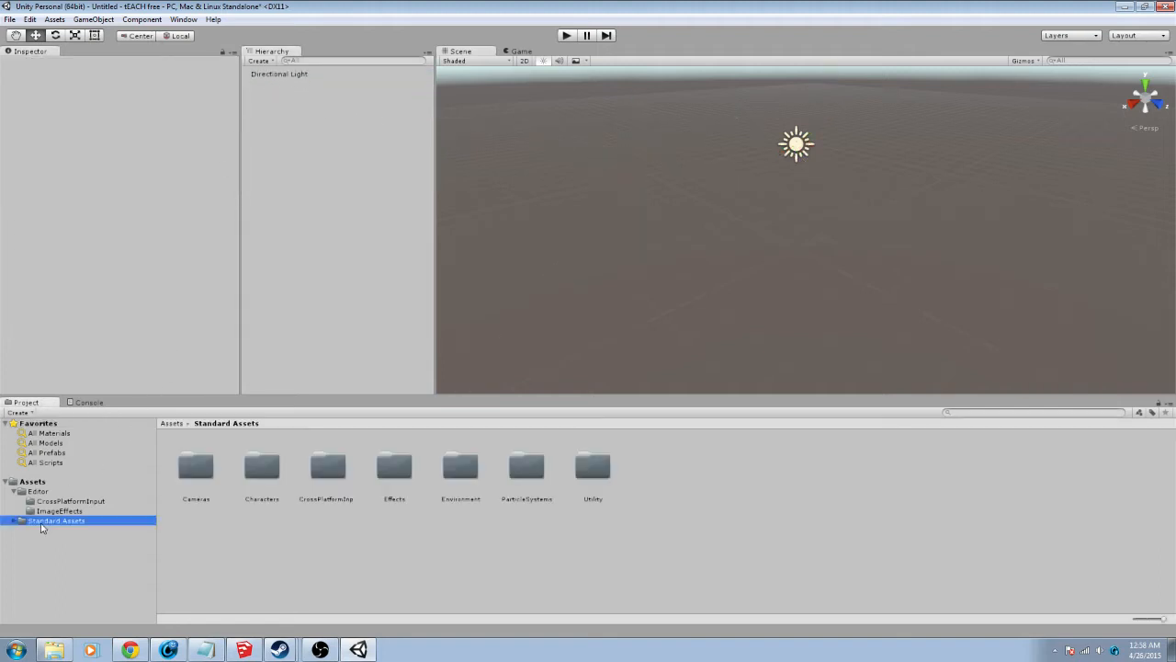
pyautogui.click(205, 482)
pyautogui.doubleClick(205, 482)
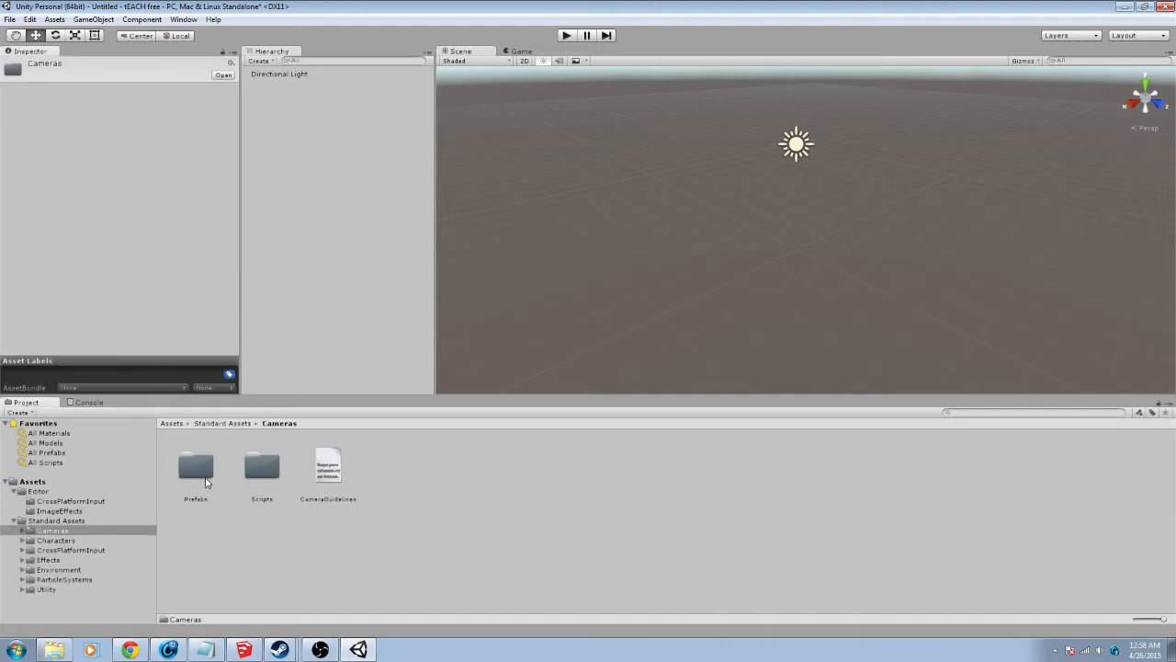
pyautogui.doubleClick(196, 467)
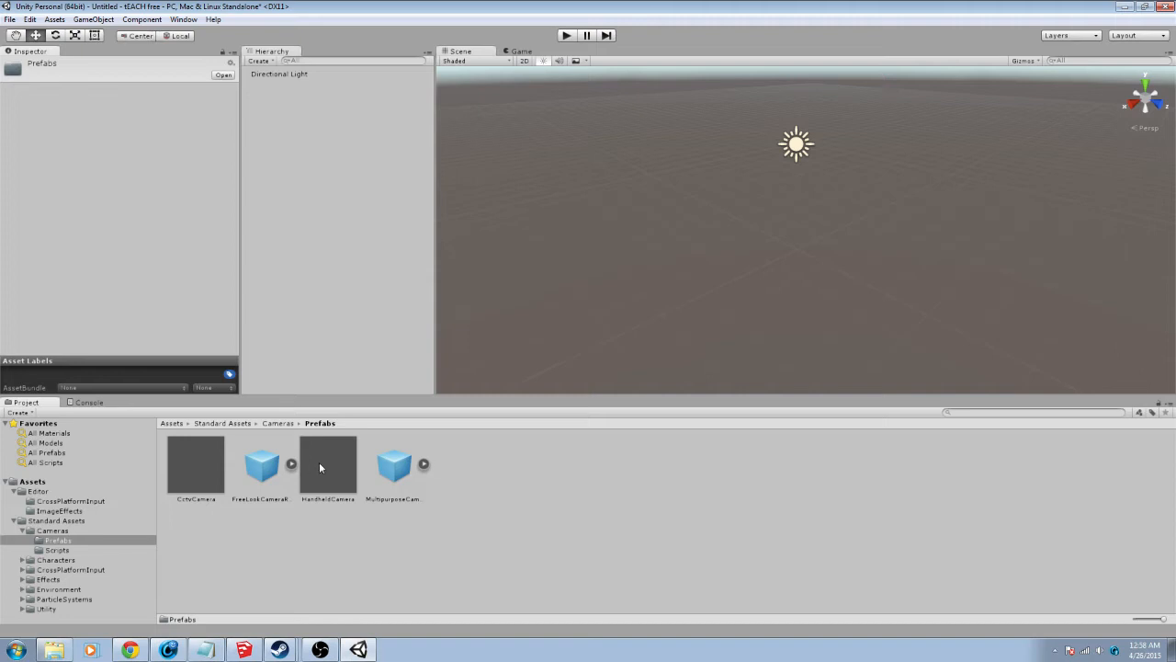
pyautogui.click(46, 532)
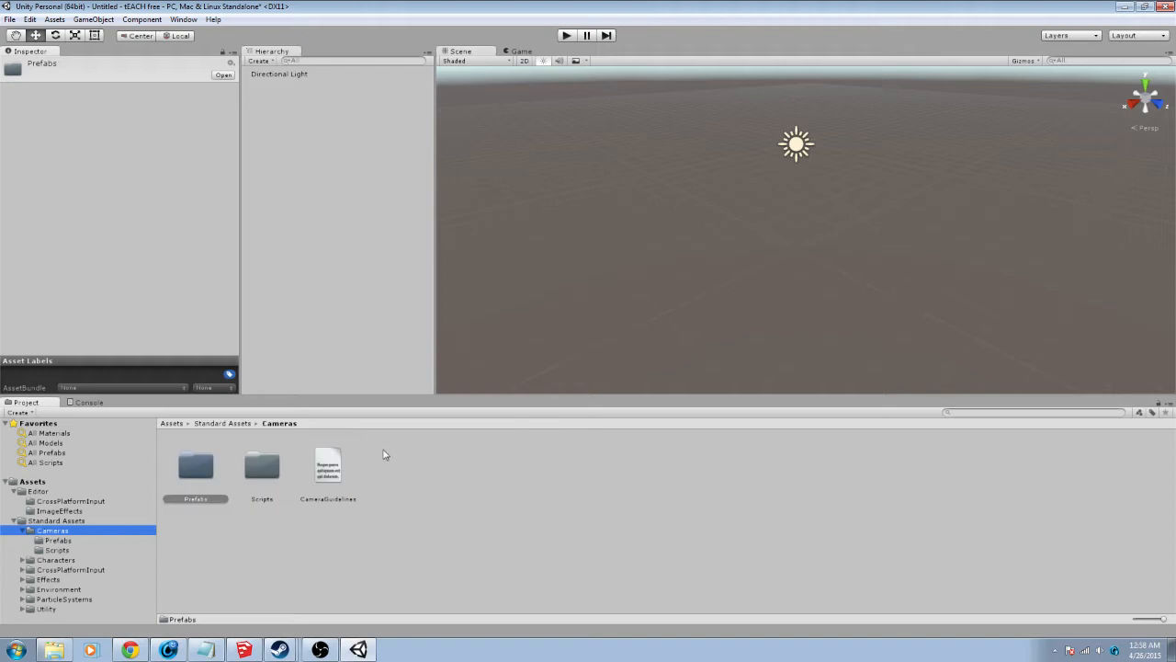
pyautogui.click(76, 521)
# Examine the component settings of the FPSController and RigidBodyFPSController prefabs in the FirstPersonCharacter assets
pyautogui.doubleClick(265, 482)
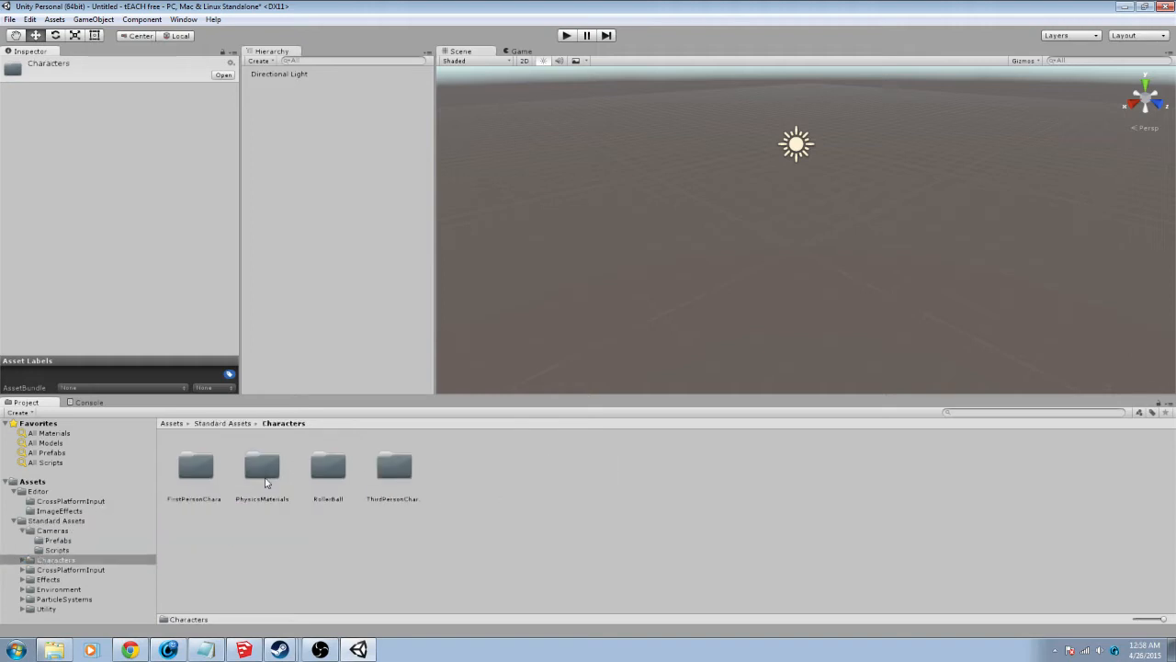
pyautogui.doubleClick(196, 469)
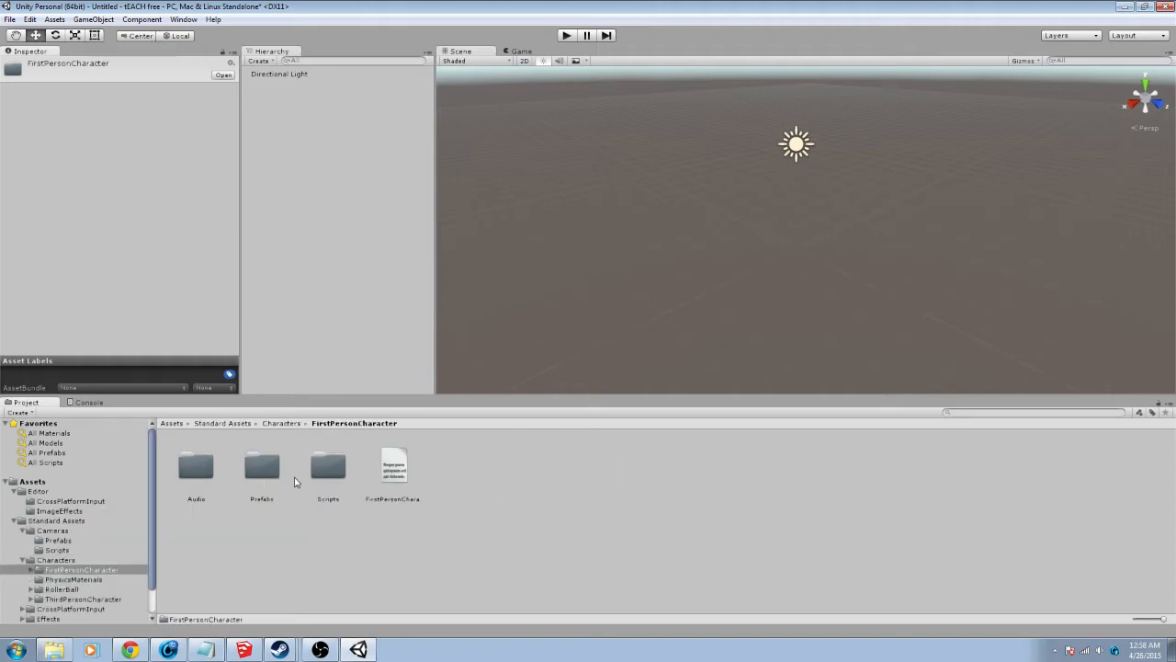
pyautogui.doubleClick(268, 470)
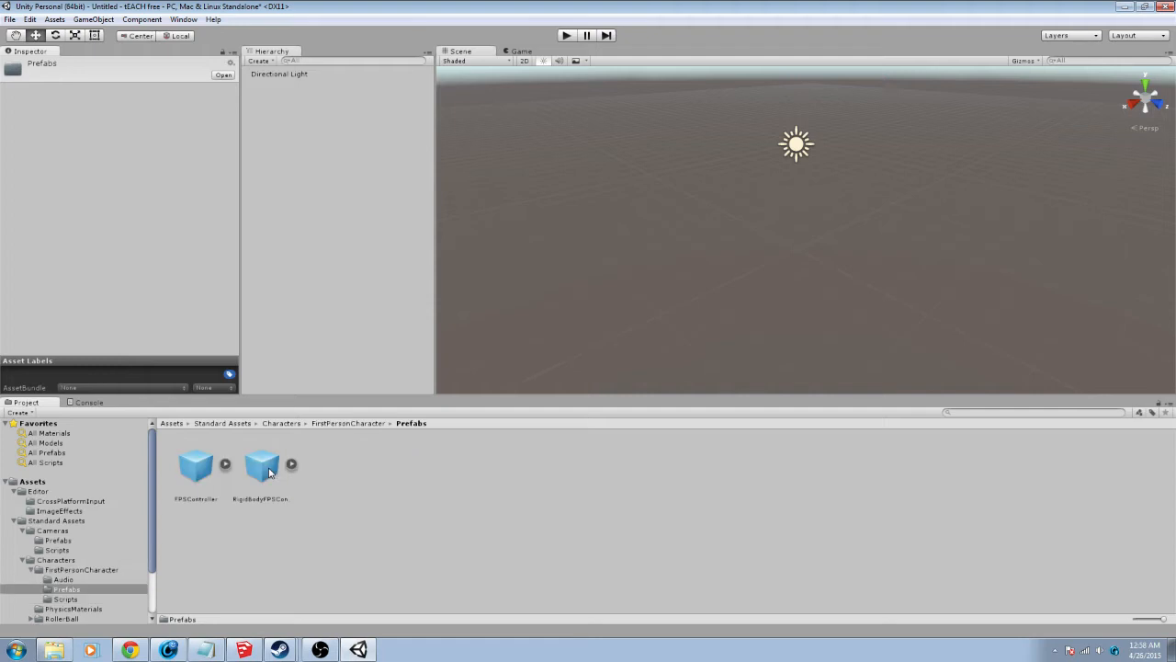
pyautogui.click(210, 473)
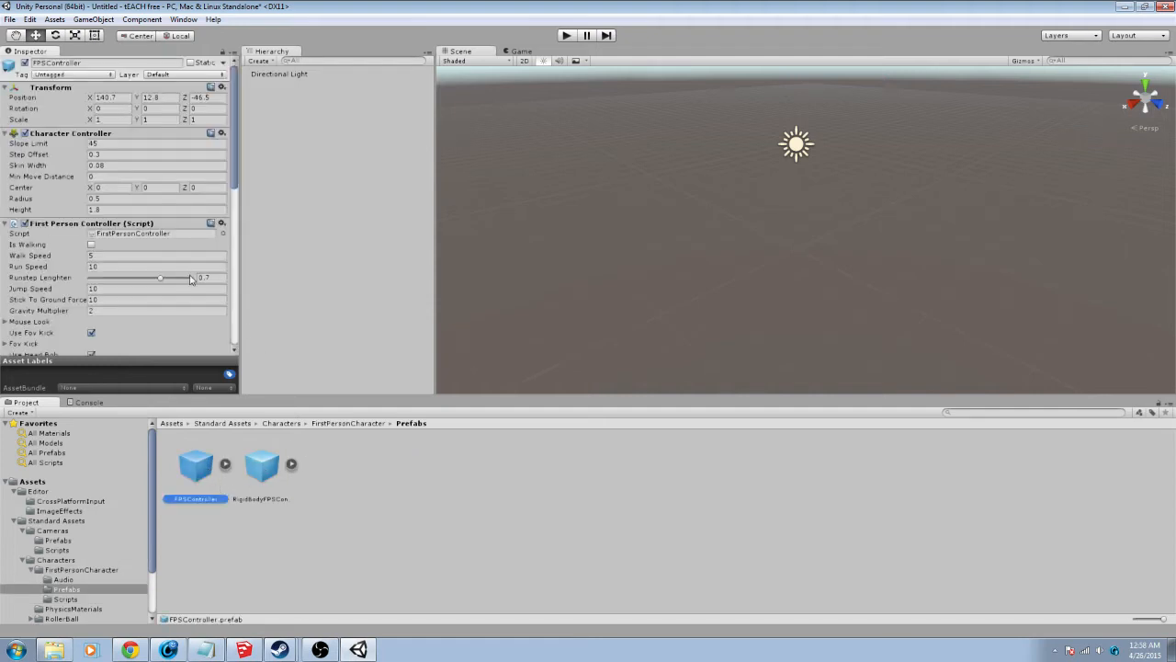
pyautogui.scroll(-5, 167, 273)
pyautogui.scroll(-3, 167, 273)
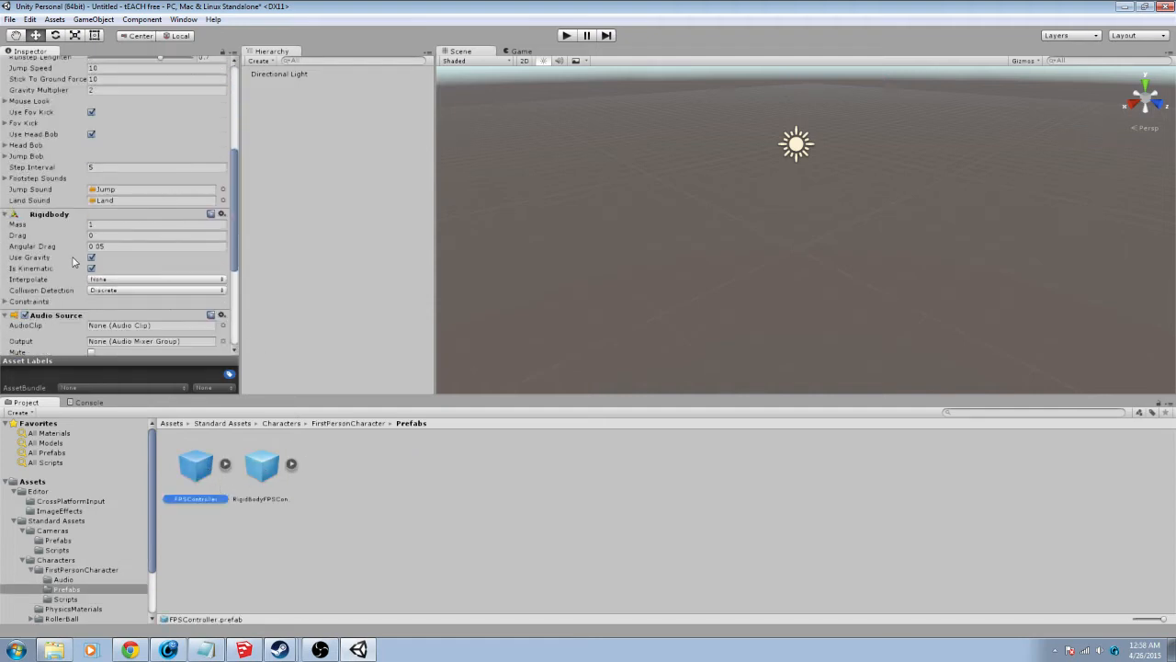
pyautogui.scroll(-2, 75, 266)
pyautogui.scroll(-4, 75, 266)
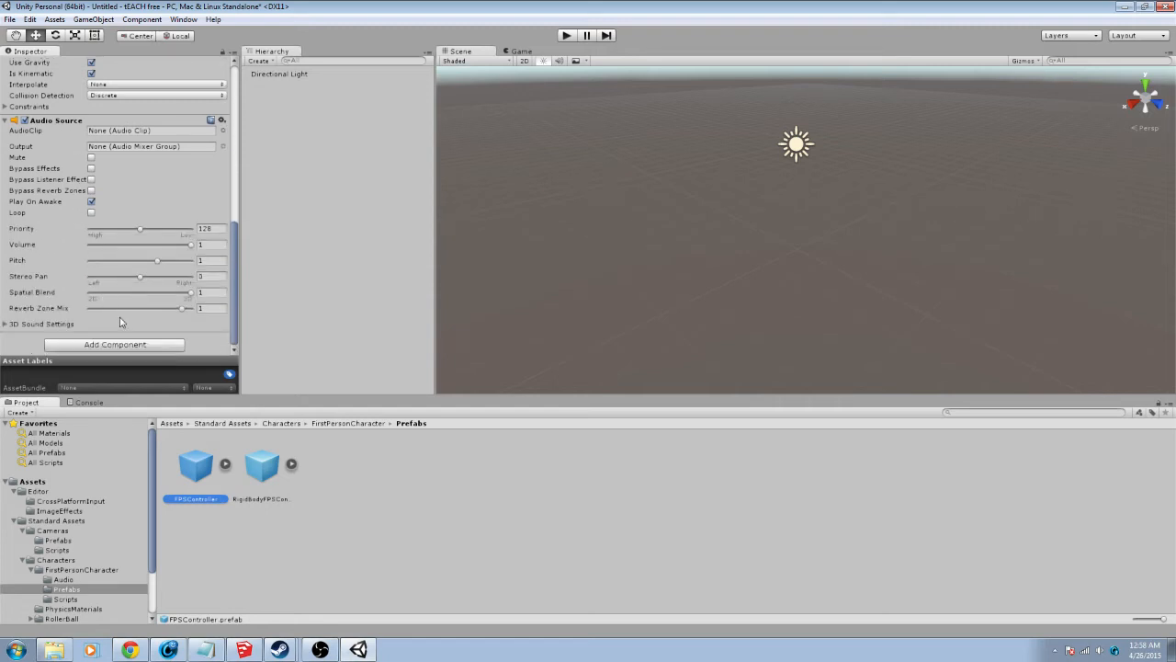
pyautogui.click(264, 466)
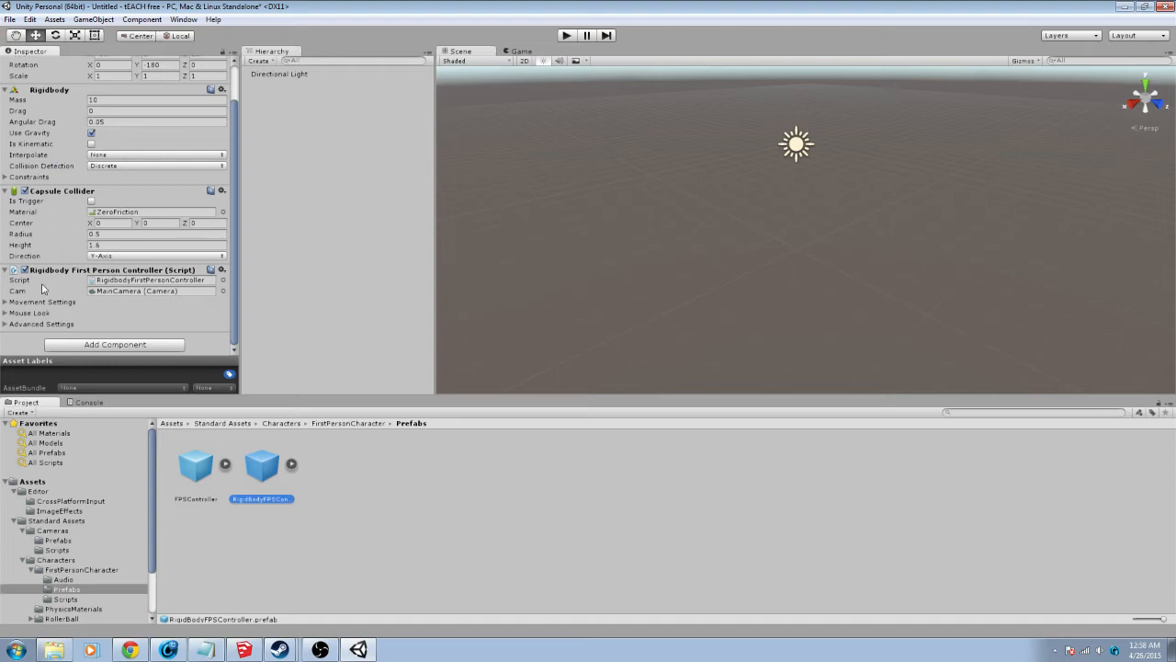
pyautogui.scroll(2, 87, 283)
pyautogui.scroll(-2, 88, 283)
# Launch Autodesk FBX Converter x64 2013
pyautogui.click(17, 649)
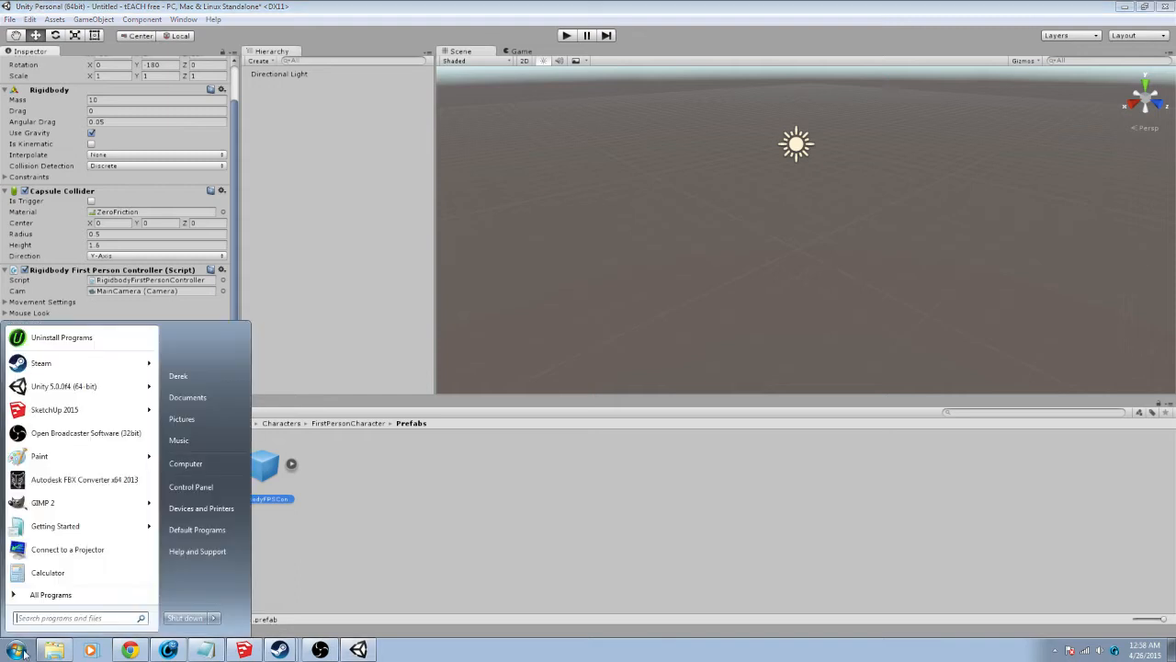
pyautogui.click(74, 479)
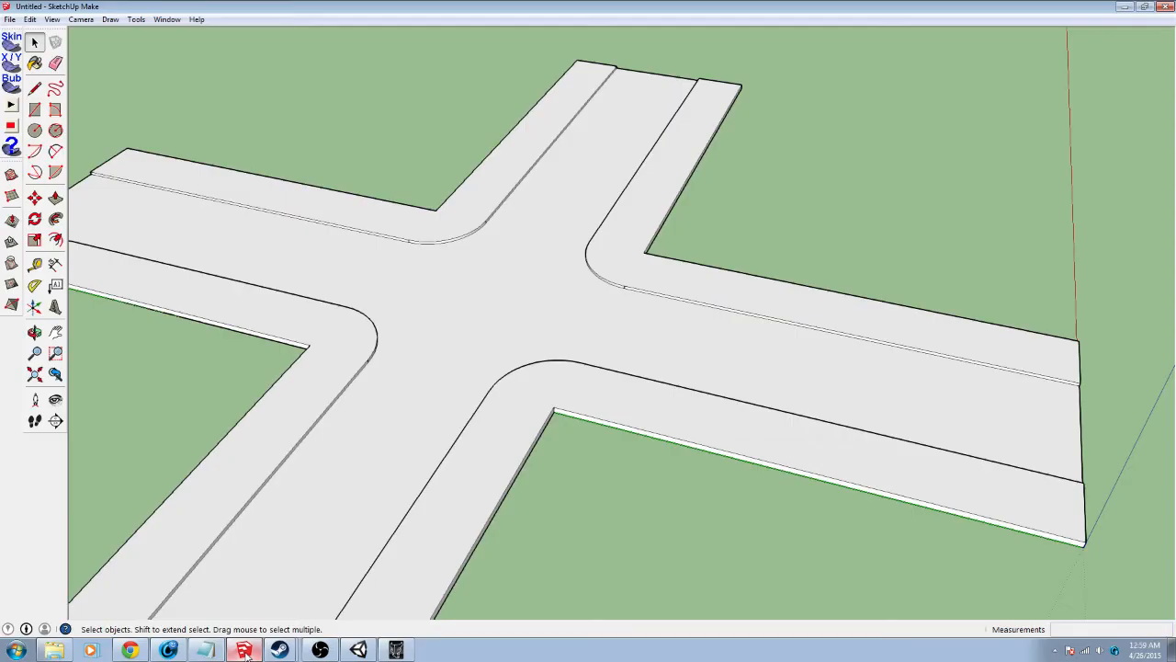
# In SketchUp, select the whole road intersection and save the model as Tutorial in My Documents
pyautogui.scroll(-5, 300, 207)
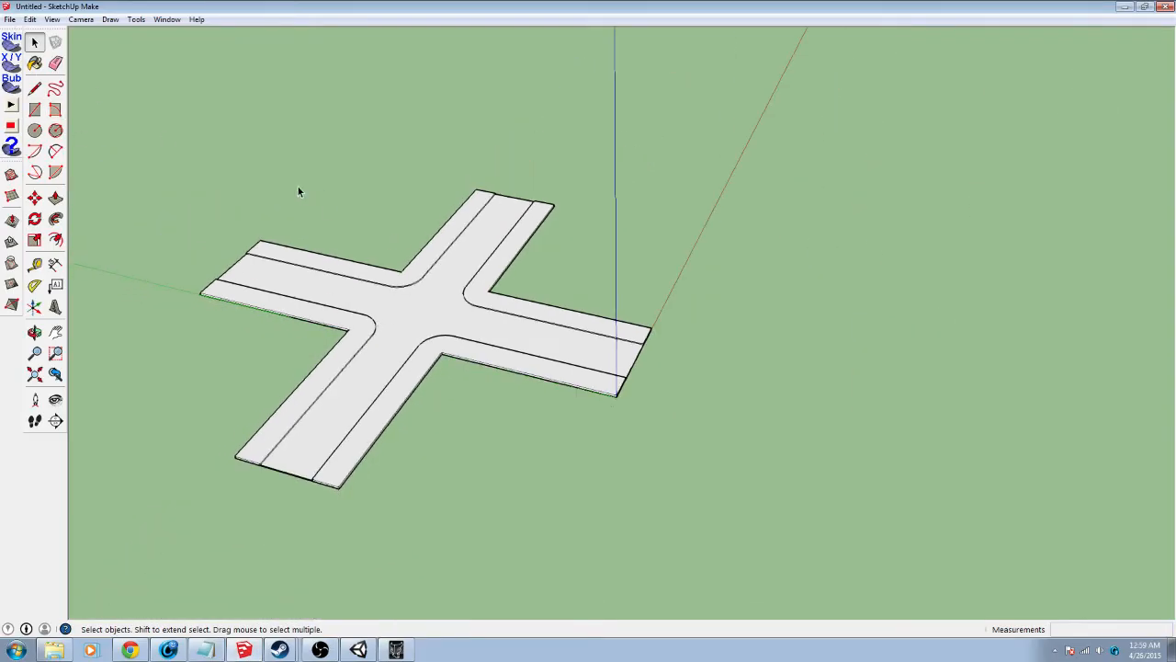
pyautogui.moveTo(125, 125); pyautogui.dragTo(860, 619)
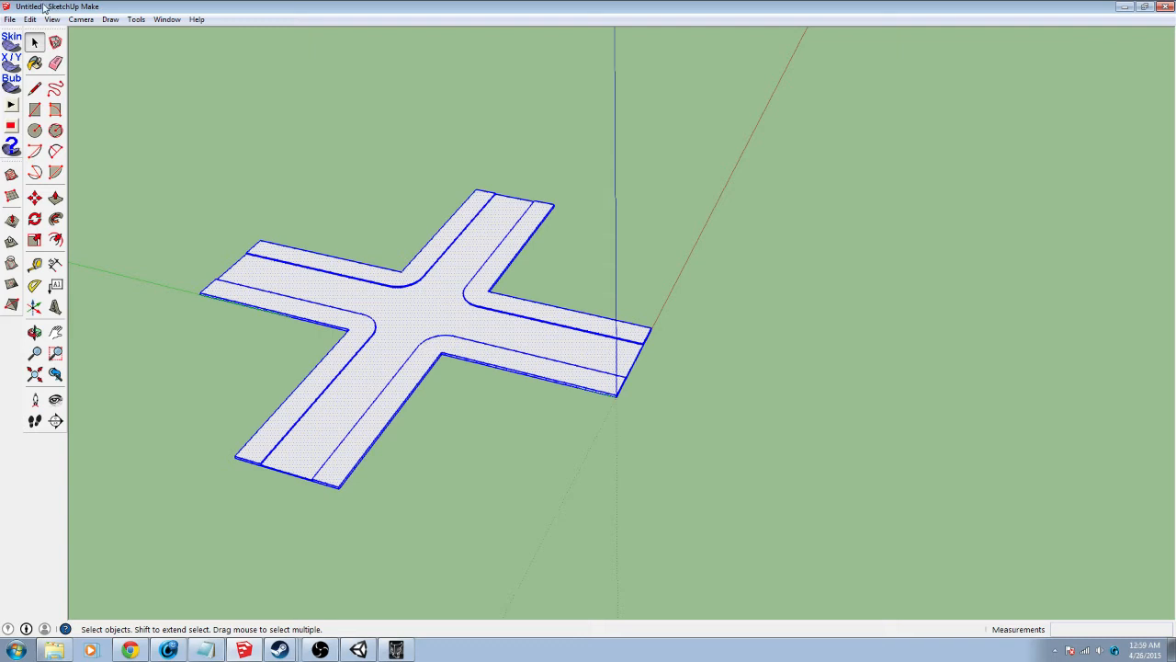
pyautogui.click(9, 19)
pyautogui.click(41, 80)
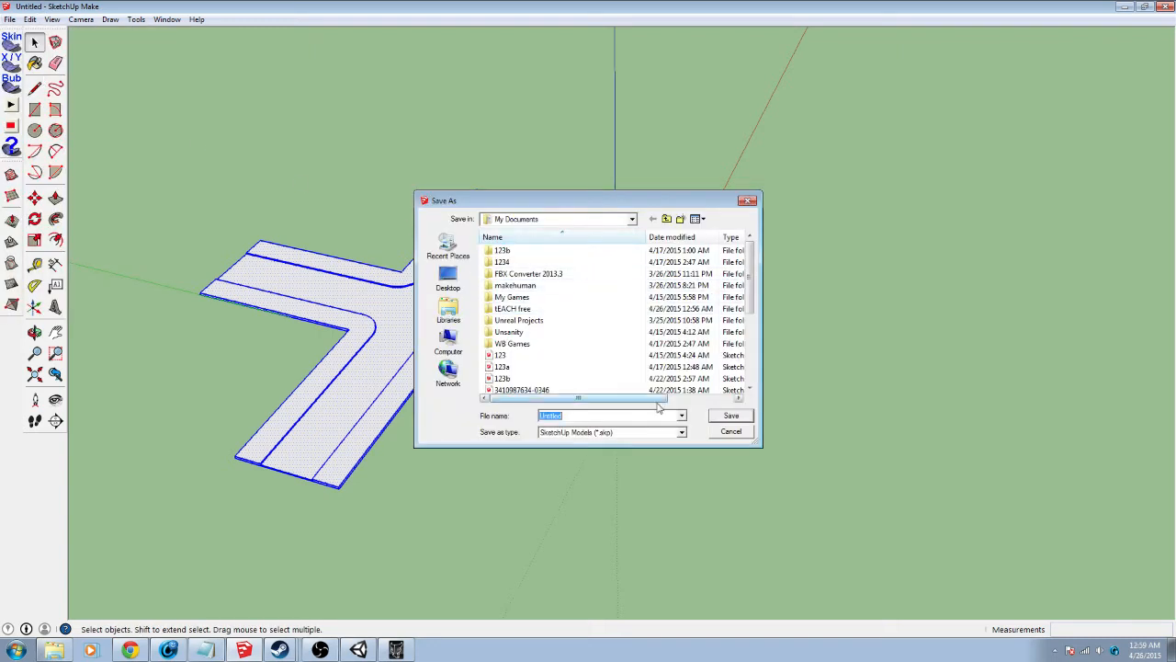
pyautogui.write('Tutorial')
pyautogui.press('Return')
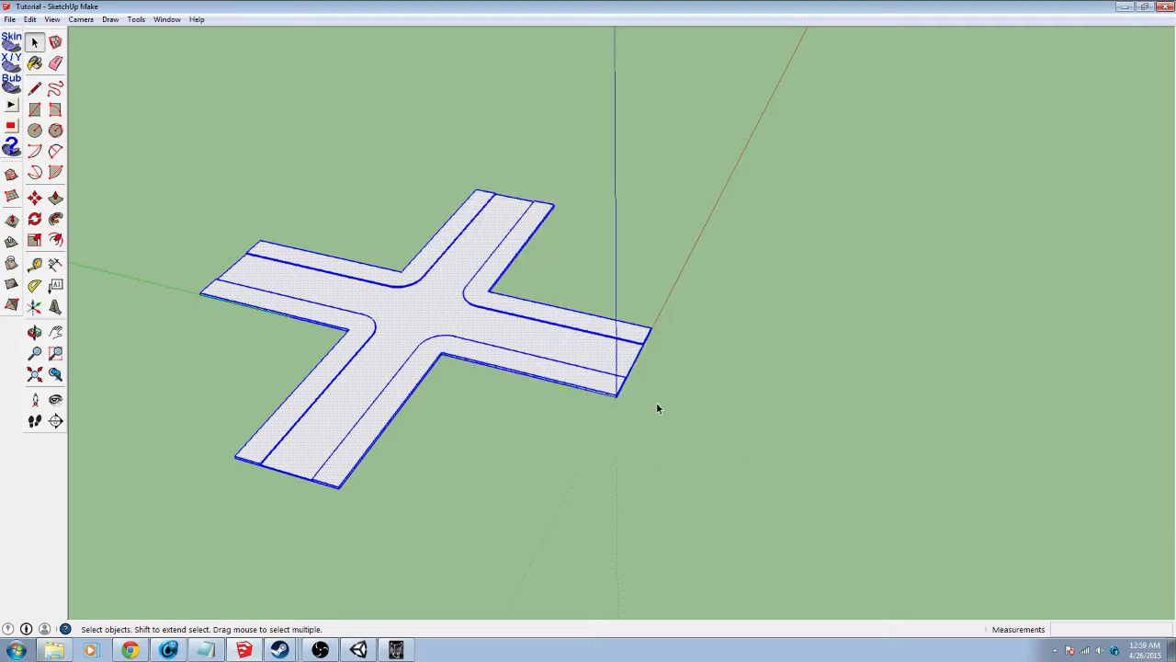
# Export the road intersection as a COLLADA (.dae) file named Tutorial to the Desktop
pyautogui.click(9, 19)
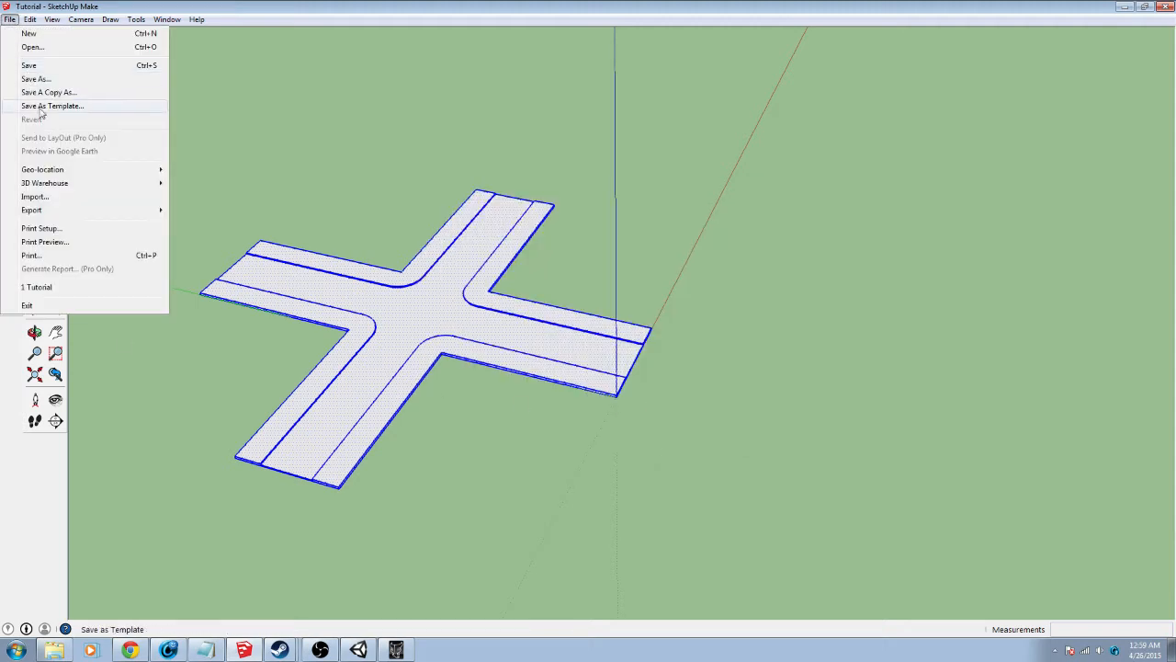
pyautogui.moveTo(79, 211)
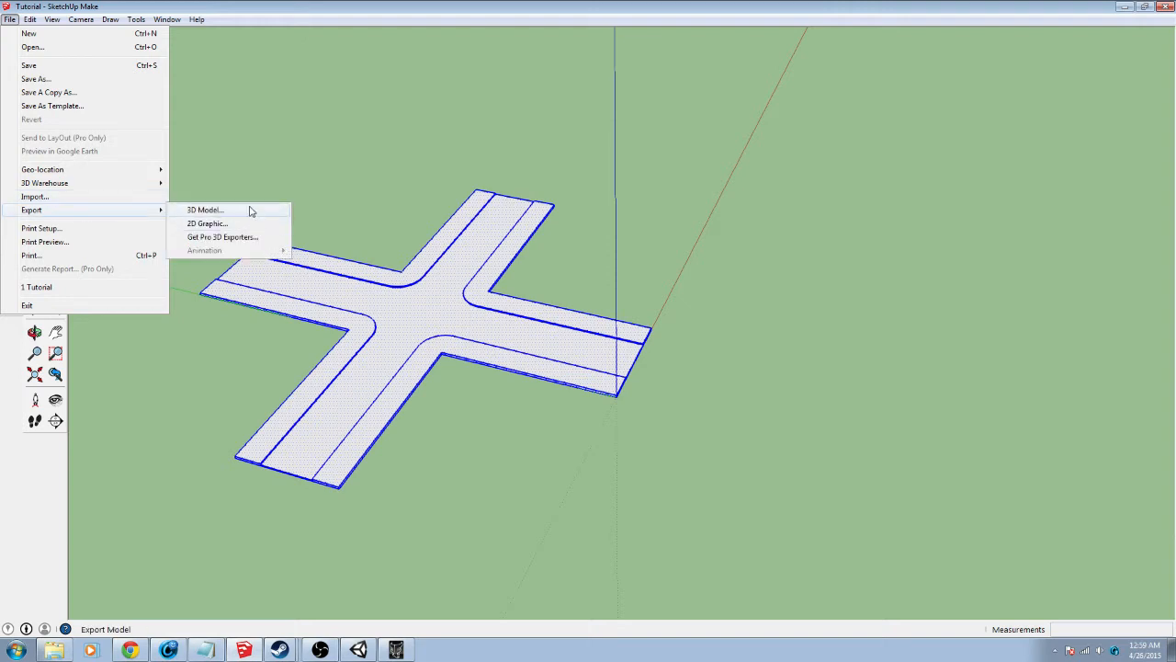
pyautogui.click(204, 210)
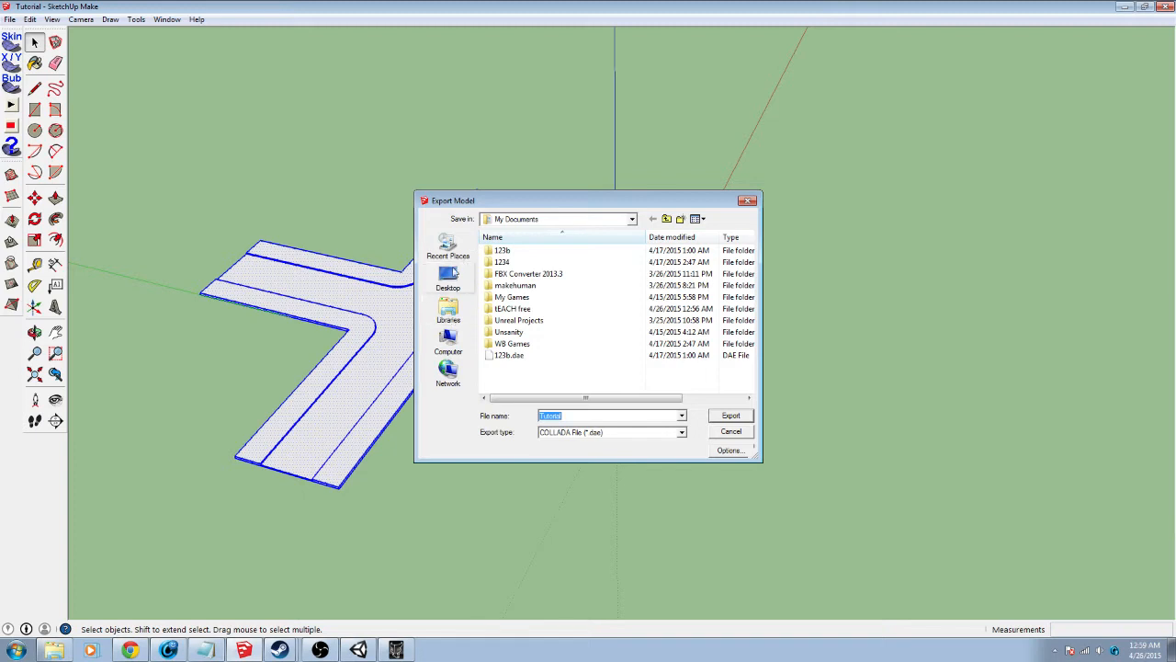
pyautogui.click(449, 277)
pyautogui.moveTo(748, 286); pyautogui.dragTo(744, 379)
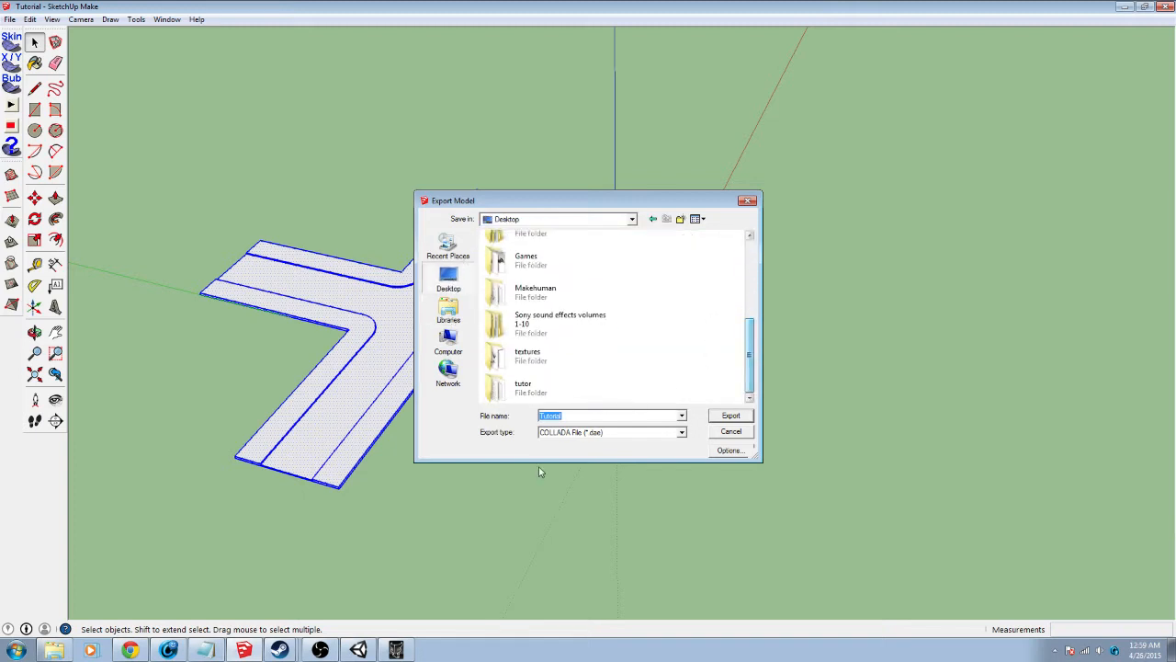
pyautogui.click(582, 432)
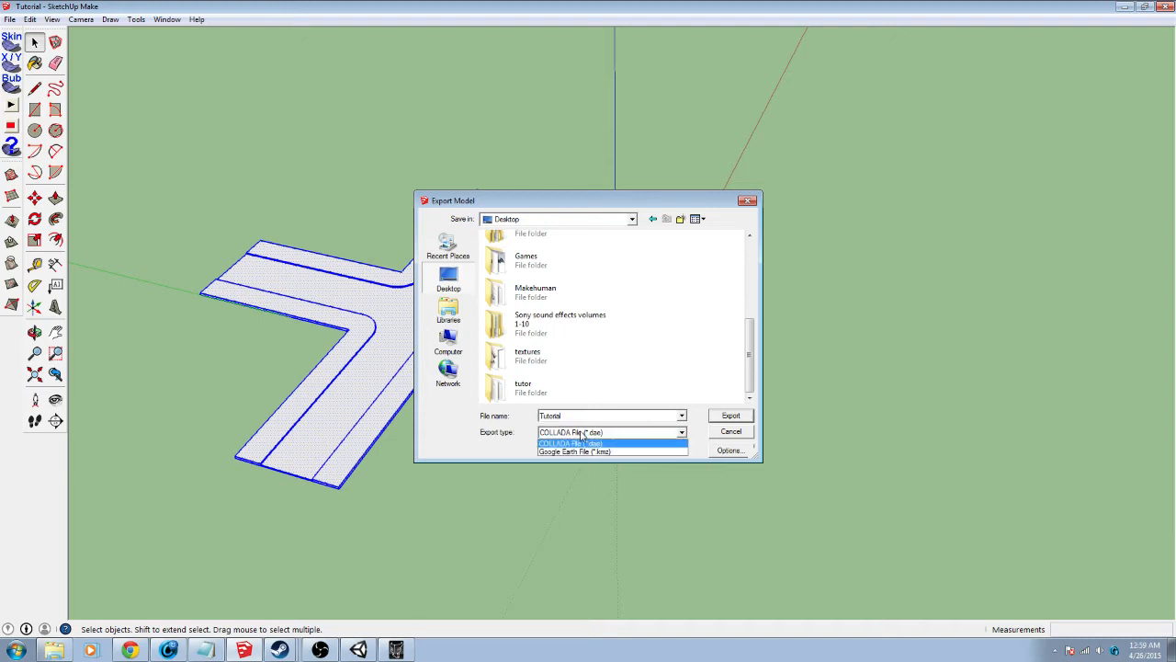
pyautogui.click(587, 444)
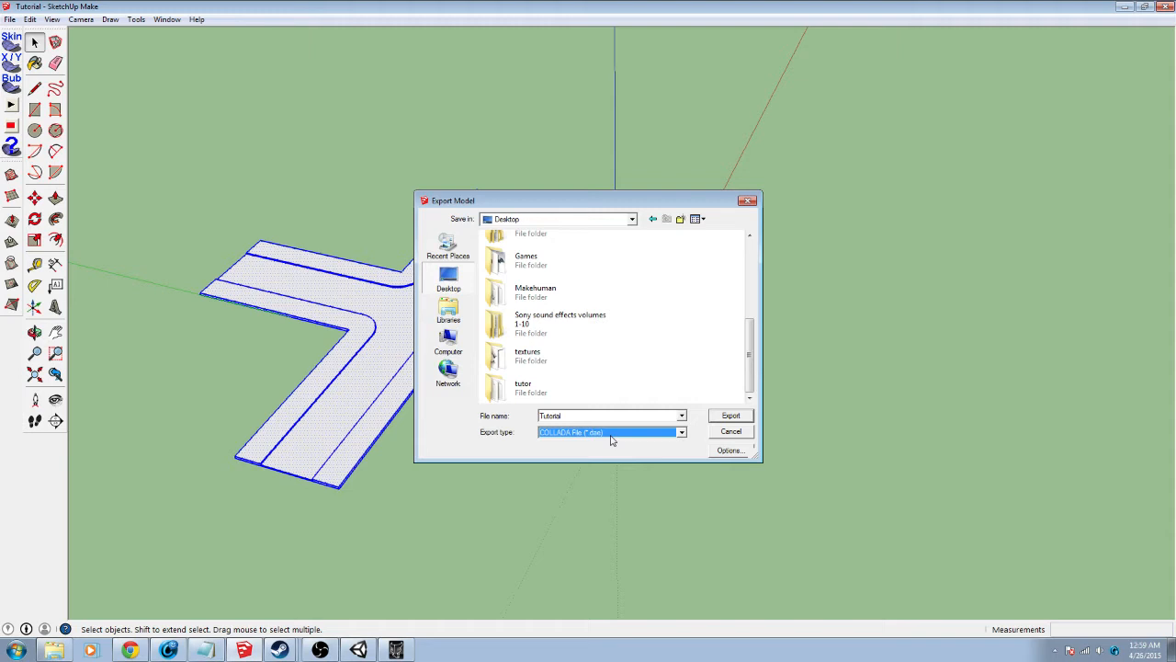
pyautogui.click(715, 417)
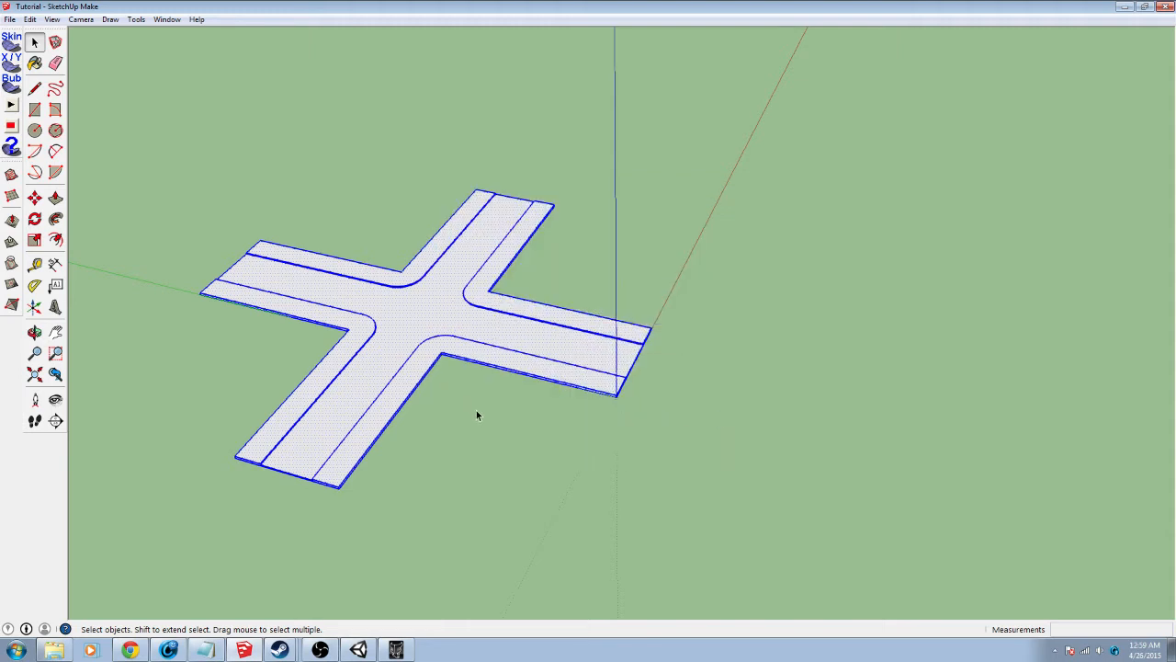
# Check the underside of the intersection, clear the selection and save the Tutorial model again
pyautogui.moveTo(476, 415); pyautogui.dragTo(723, 171, button='middle')
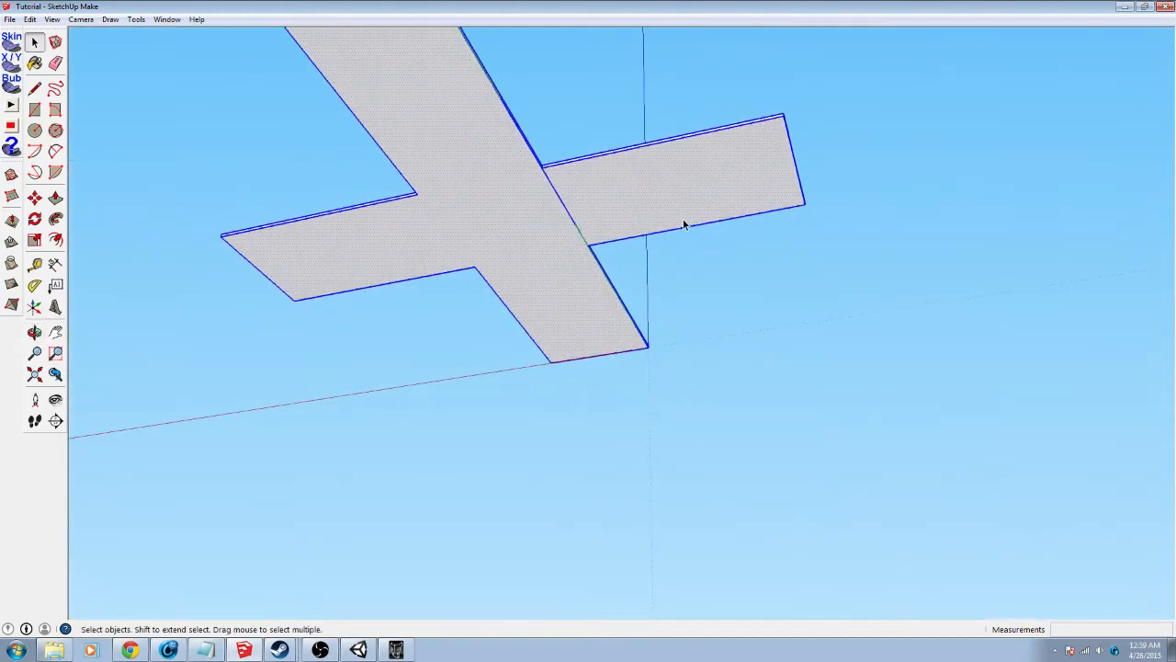
pyautogui.scroll(3, 683, 219)
pyautogui.click(575, 281)
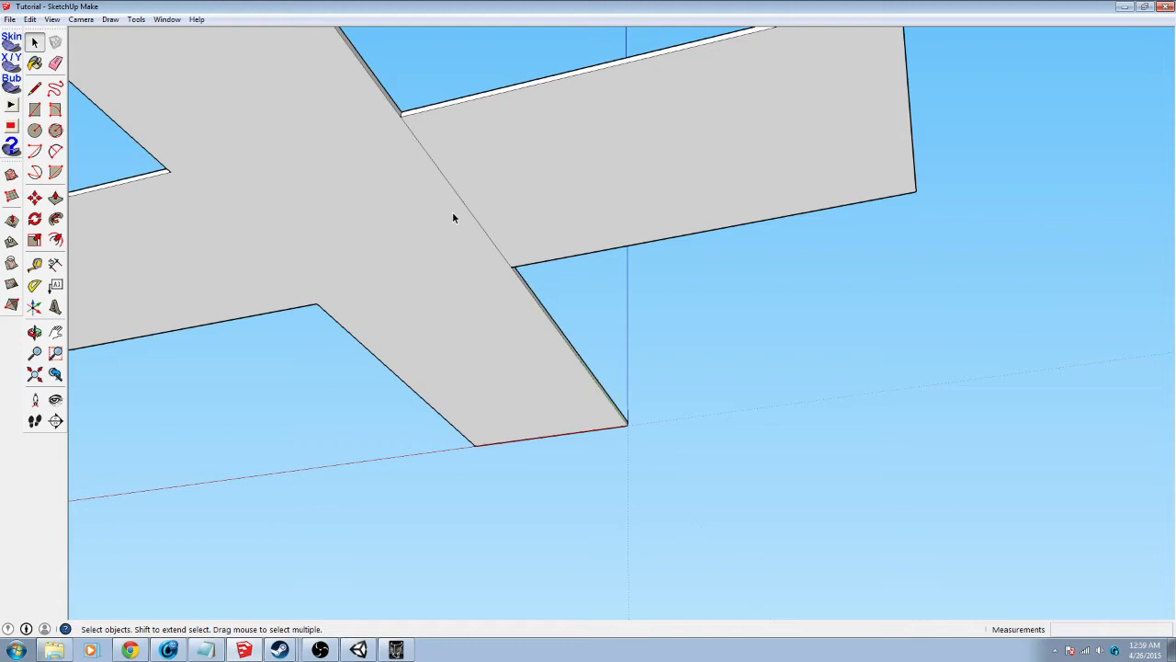
pyautogui.moveTo(454, 215)
pyautogui.mouseDown(button='middle')
pyautogui.moveTo(499, 196)
pyautogui.moveTo(409, 226)
pyautogui.moveTo(729, 264)
pyautogui.moveTo(431, 341)
pyautogui.moveTo(297, 229)
pyautogui.mouseUp(button='middle')
pyautogui.press('e')
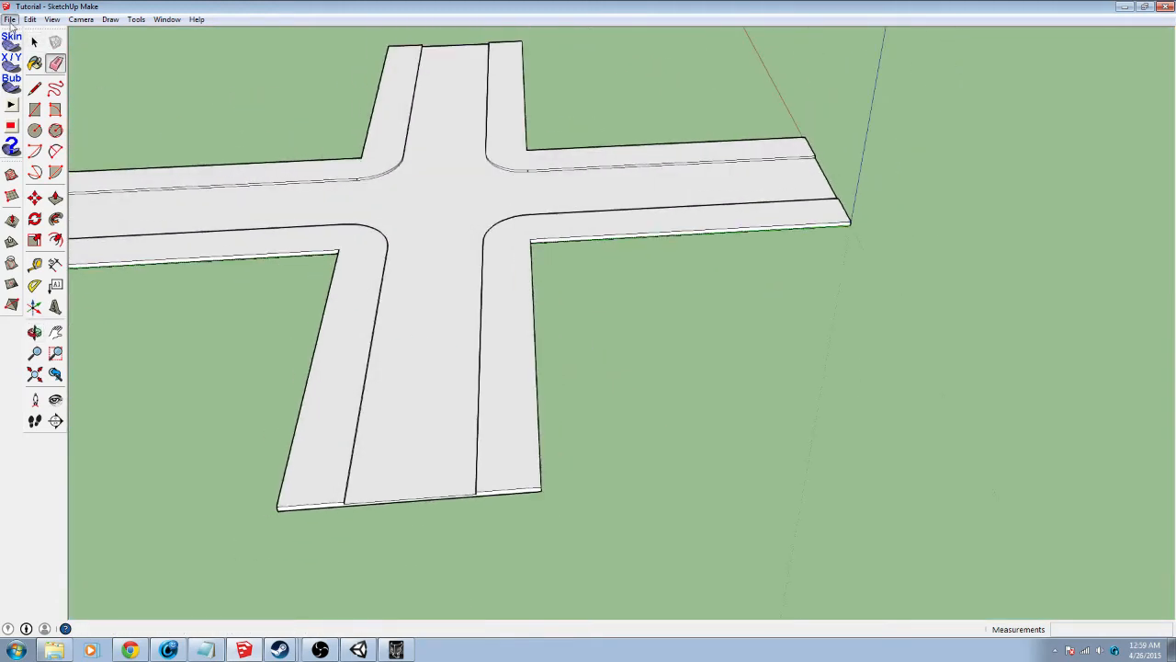
pyautogui.click(9, 19)
pyautogui.click(37, 71)
# Block the startup item change in the IObit Malware Fighter alert and reactivate the Select tool
pyautogui.moveTo(577, 310)
pyautogui.mouseDown(button='middle')
pyautogui.moveTo(672, 394)
pyautogui.moveTo(499, 365)
pyautogui.moveTo(867, 100)
pyautogui.mouseUp(button='middle')
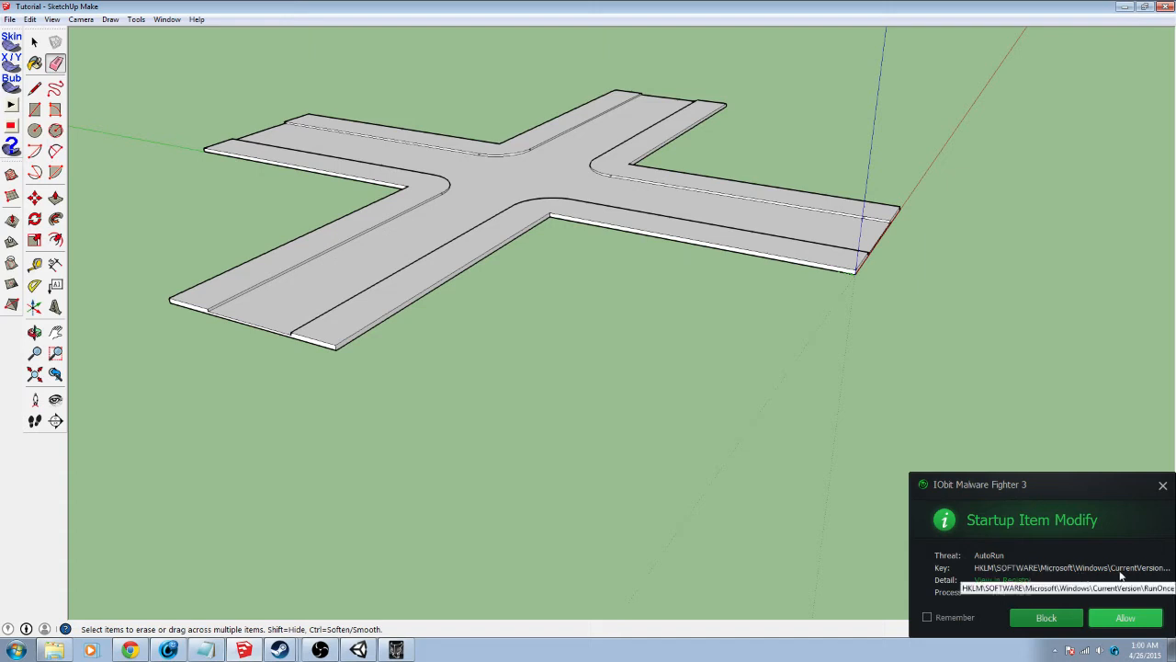
pyautogui.click(1052, 627)
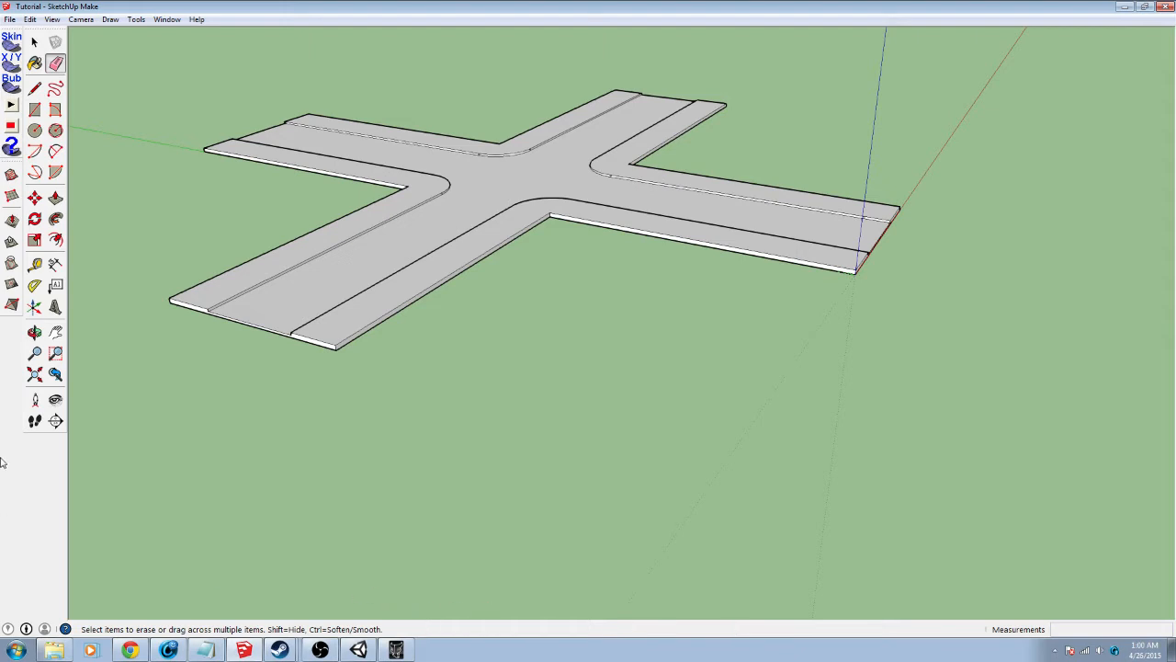
pyautogui.click(34, 41)
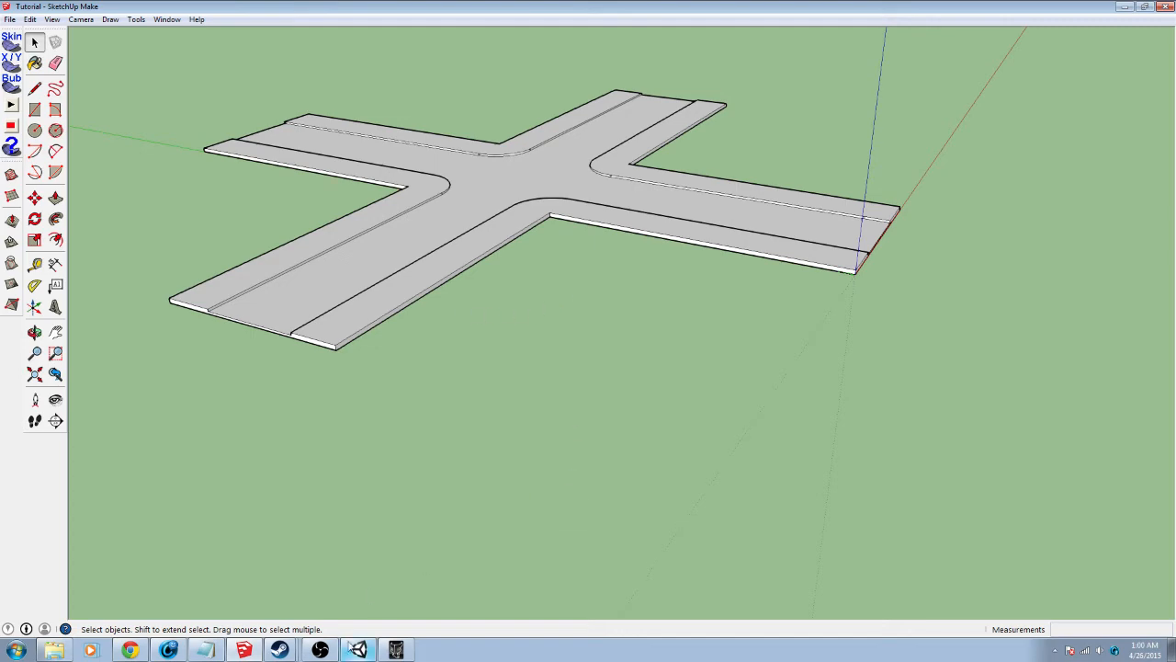
pyautogui.moveTo(478, 365); pyautogui.dragTo(668, 166, button='middle')
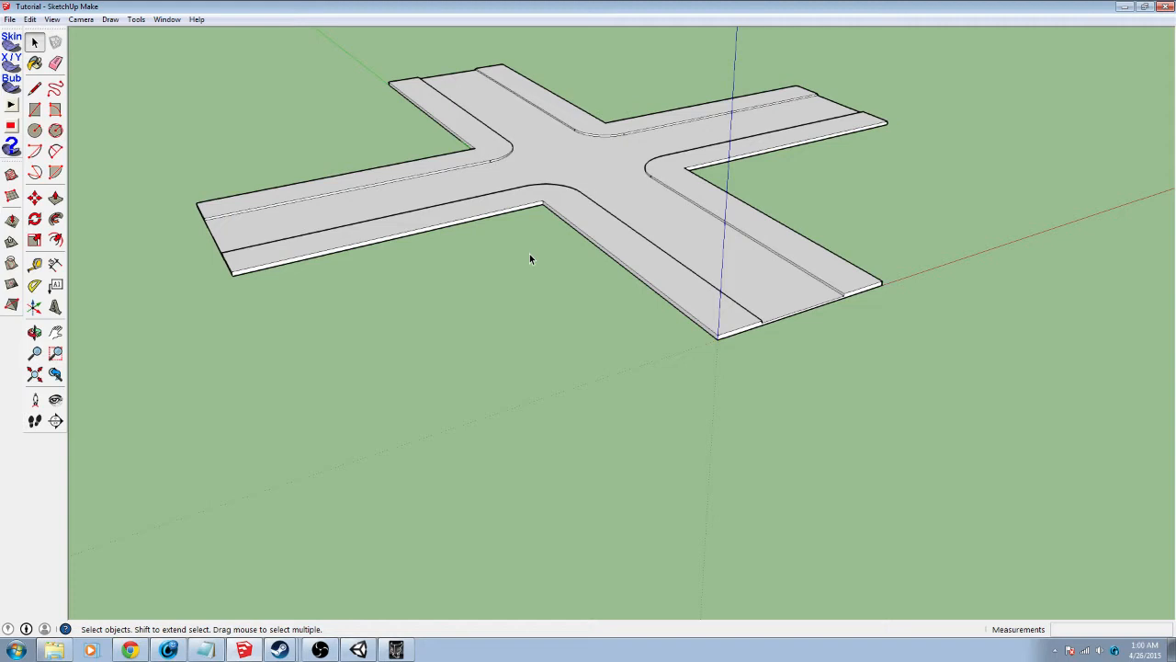
# Switch to FBX Converter, minimize Unity and SketchUp behind it, and close the Steam chat and friends windows
pyautogui.click(358, 650)
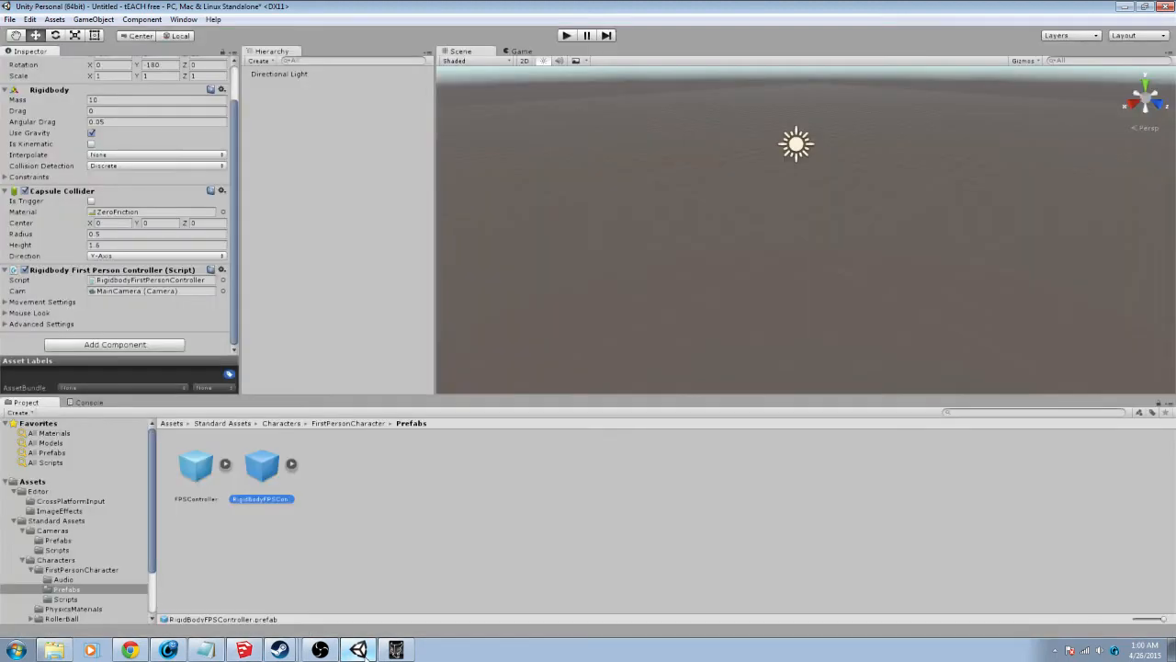
pyautogui.click(395, 650)
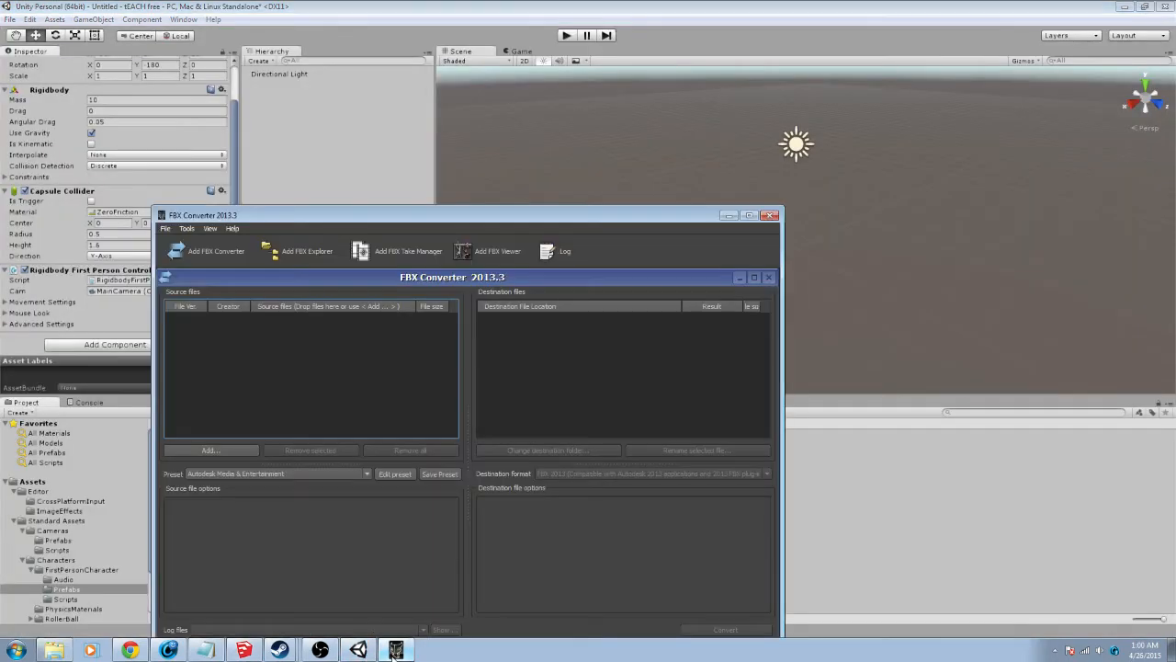
pyautogui.click(1125, 7)
pyautogui.click(1125, 8)
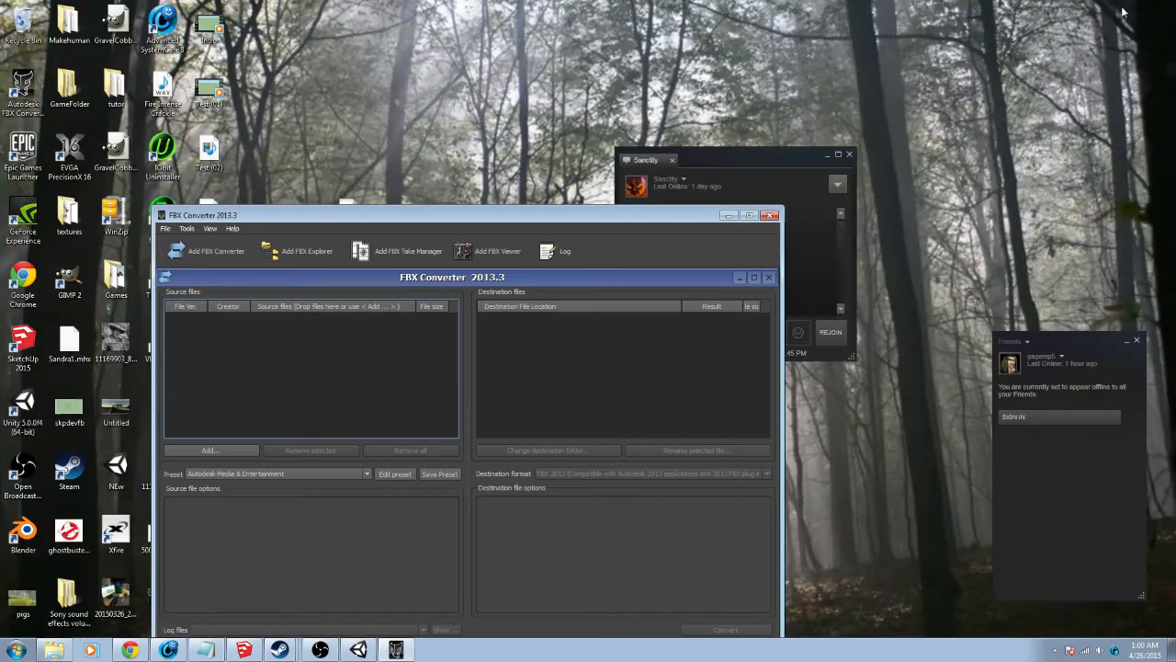
pyautogui.click(847, 156)
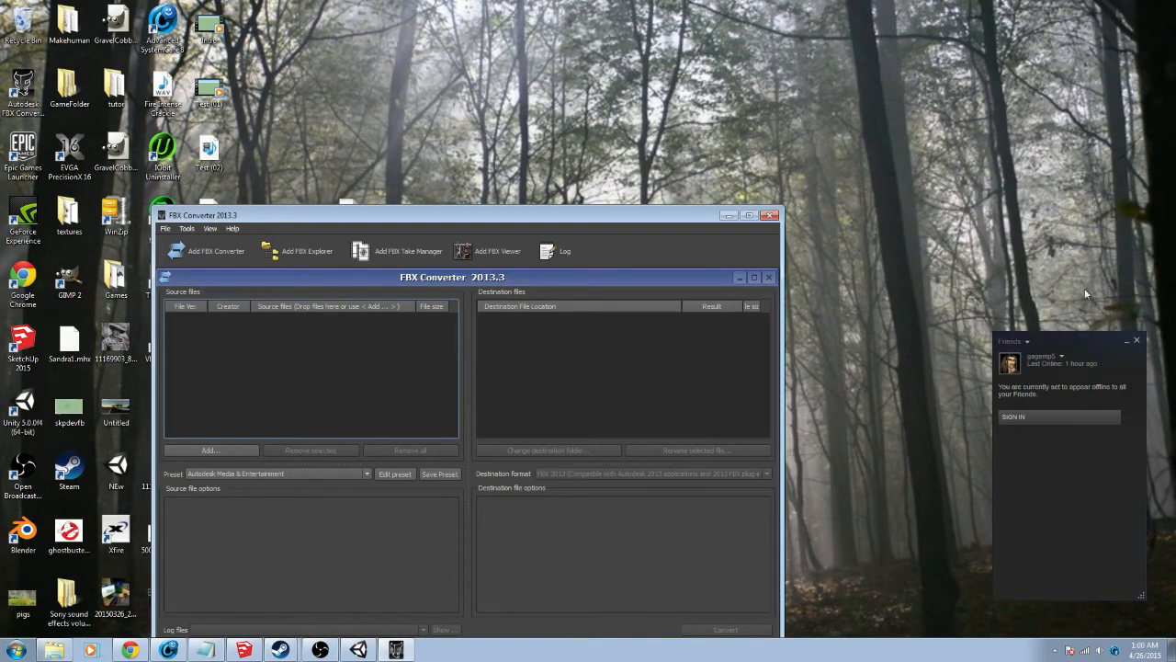
pyautogui.click(1137, 341)
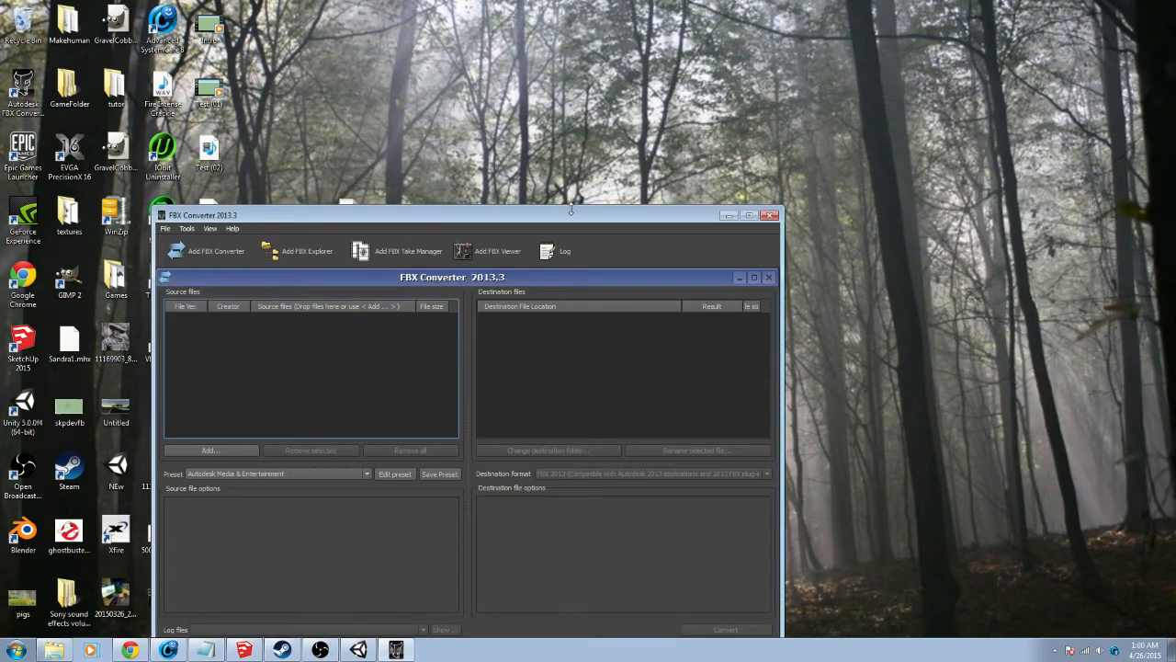
# Add Tutorial.dae from the desktop to the FBX Converter source files and enable Embed media
pyautogui.moveTo(567, 217); pyautogui.dragTo(844, 85)
pyautogui.moveTo(209, 216); pyautogui.dragTo(581, 260)
pyautogui.click(908, 398)
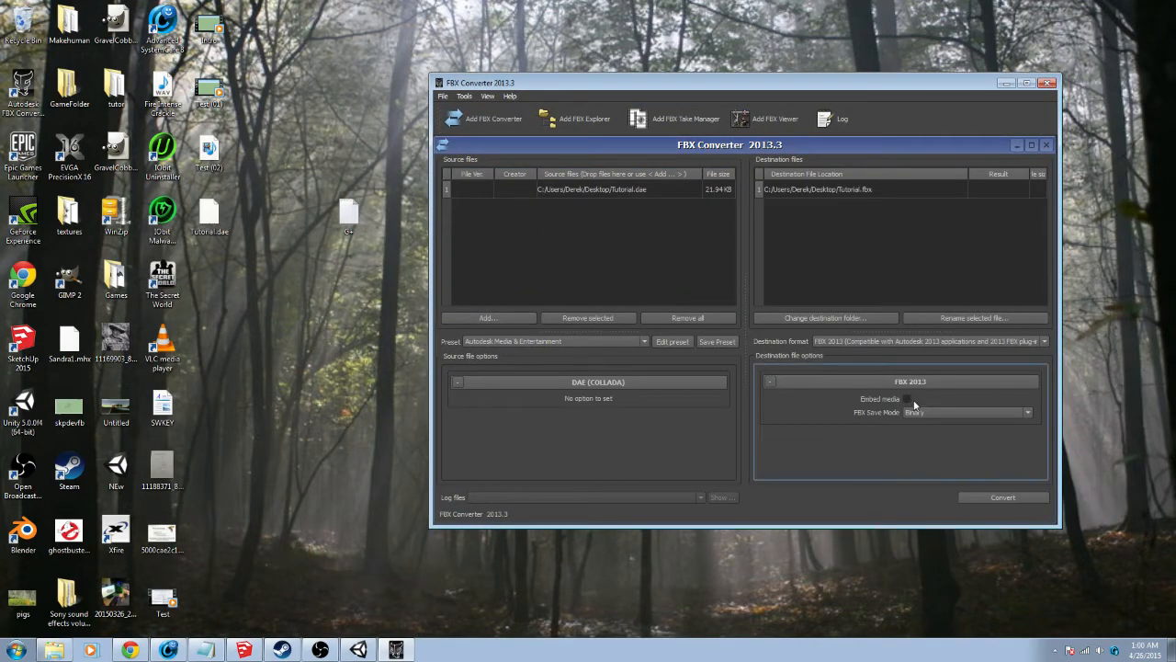
pyautogui.click(908, 399)
# Remove the desktop's Tutorial.dae from the converter's source files
pyautogui.rightClick(250, 306)
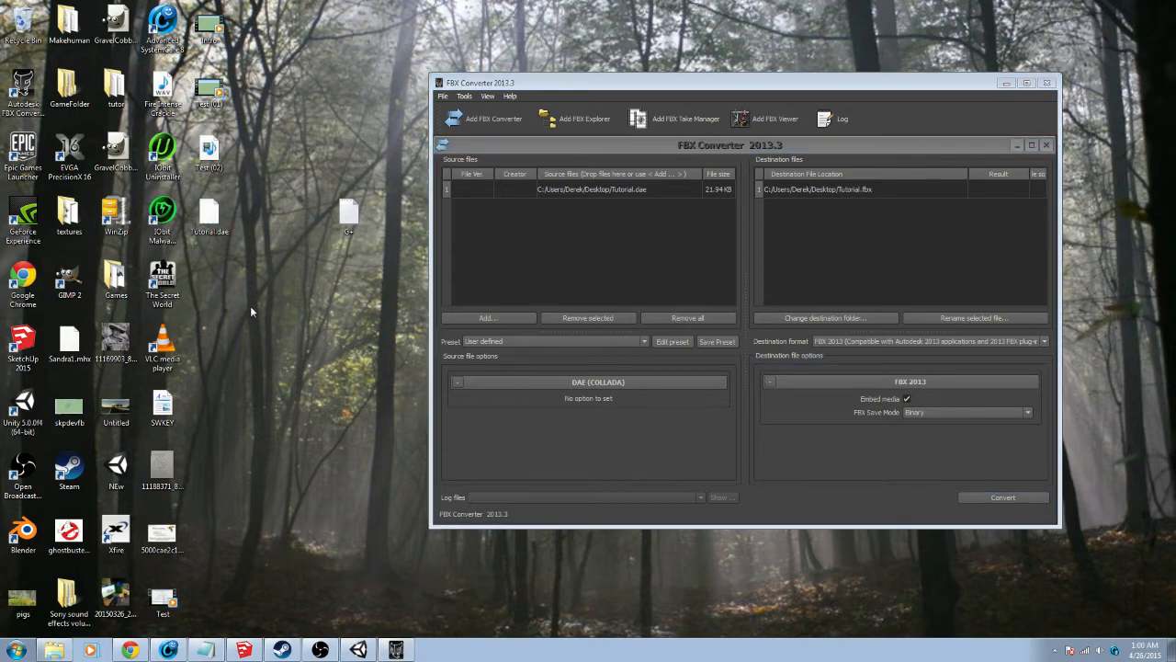
pyautogui.click(361, 228)
pyautogui.click(585, 318)
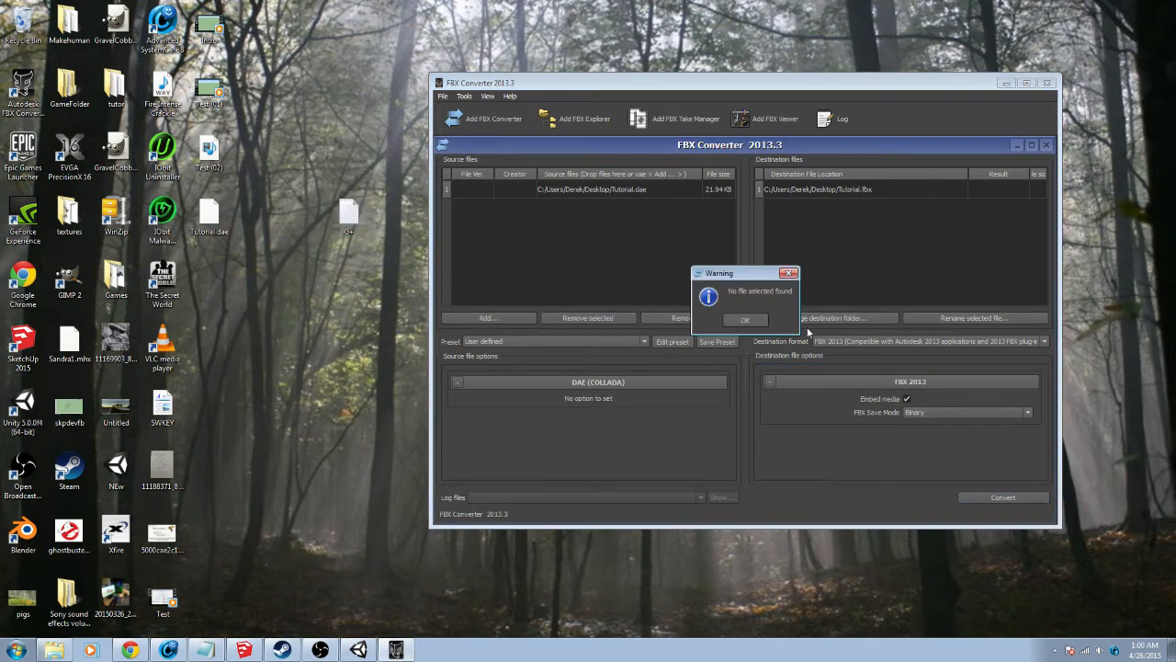
pyautogui.click(748, 320)
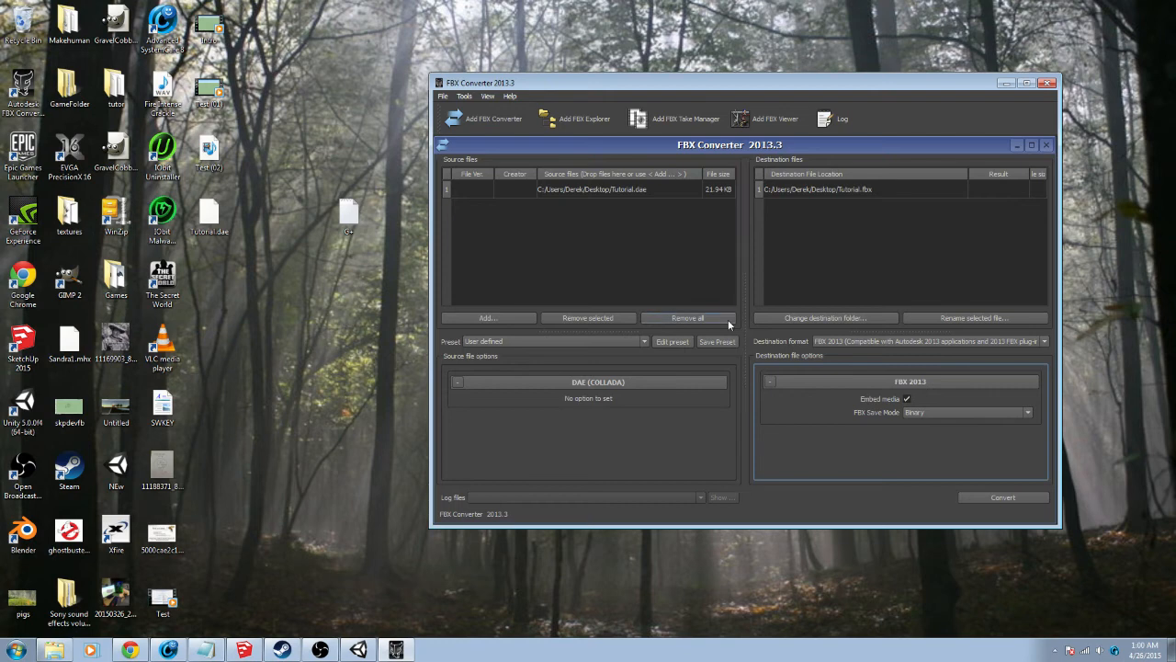
pyautogui.click(504, 193)
pyautogui.click(575, 318)
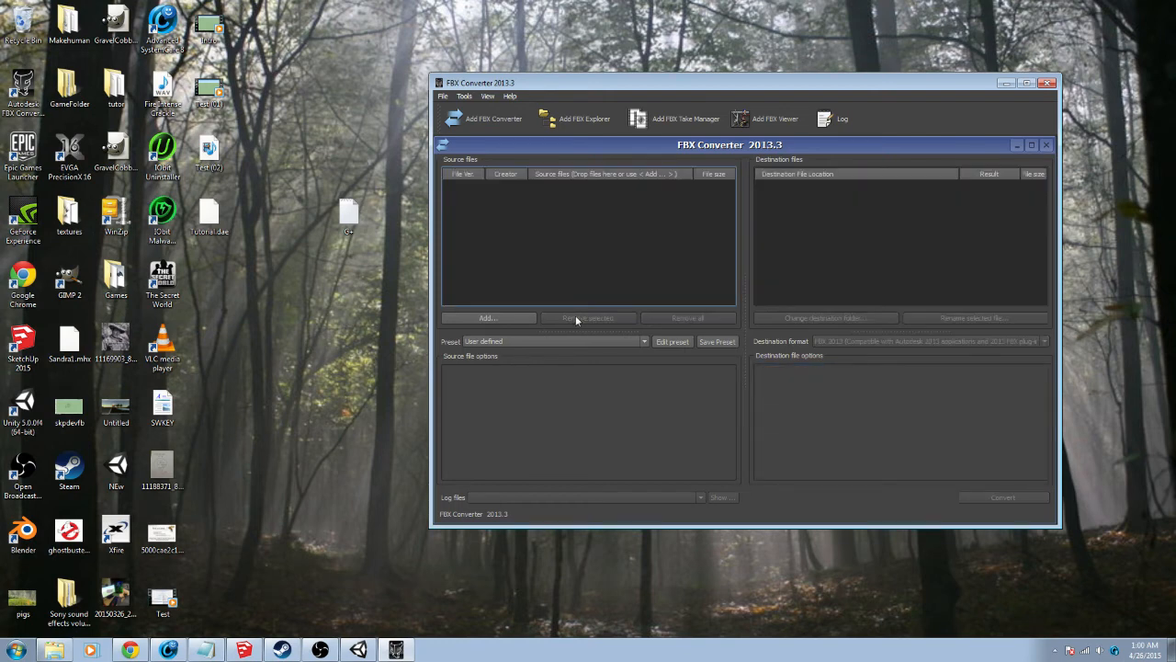
# Create a desktop folder named Tutorial and move Tutorial.dae into it
pyautogui.rightClick(277, 274)
pyautogui.moveTo(338, 411)
pyautogui.click(503, 414)
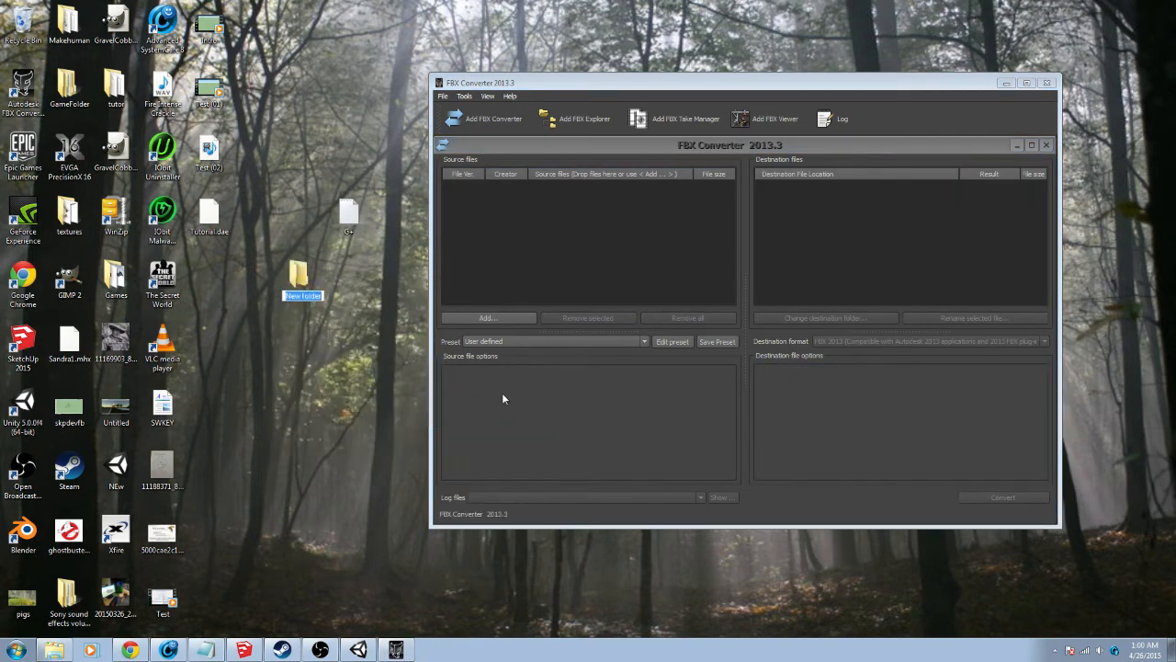
pyautogui.write('Tutorial')
pyautogui.press('Return')
pyautogui.press('Return')
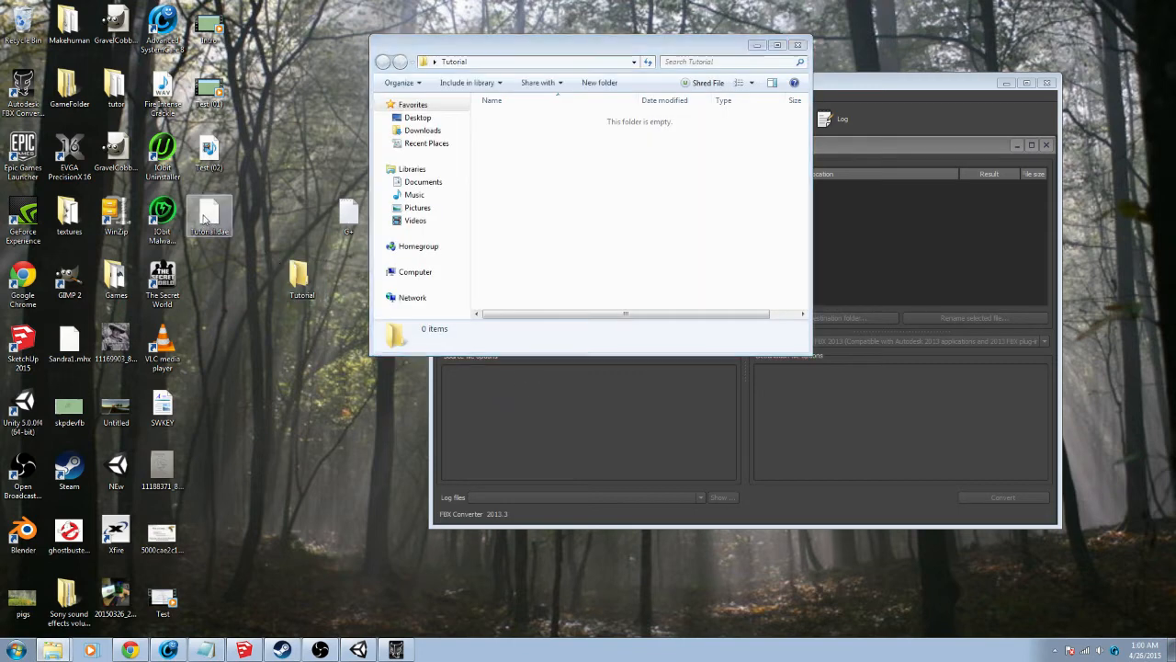
pyautogui.hotkey('ctrl', 'v')
# Add Tutorial.dae from the Tutorial folder as the converter's source file and convert it to FBX 2013
pyautogui.moveTo(632, 55); pyautogui.dragTo(298, 92)
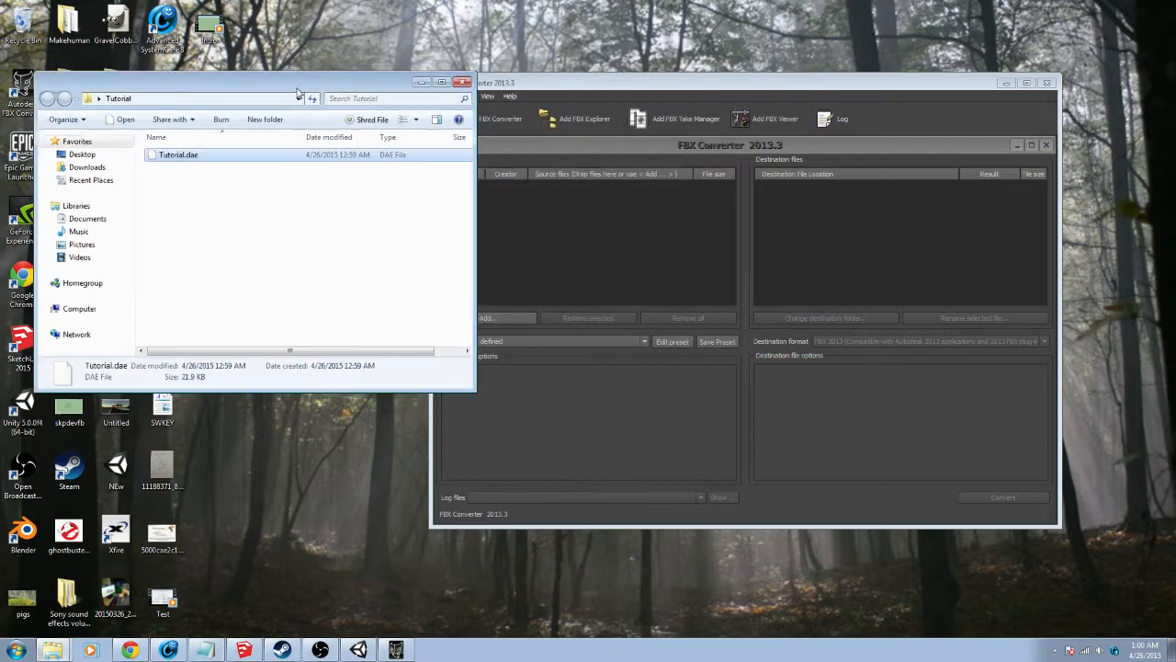
pyautogui.moveTo(202, 158); pyautogui.dragTo(626, 241)
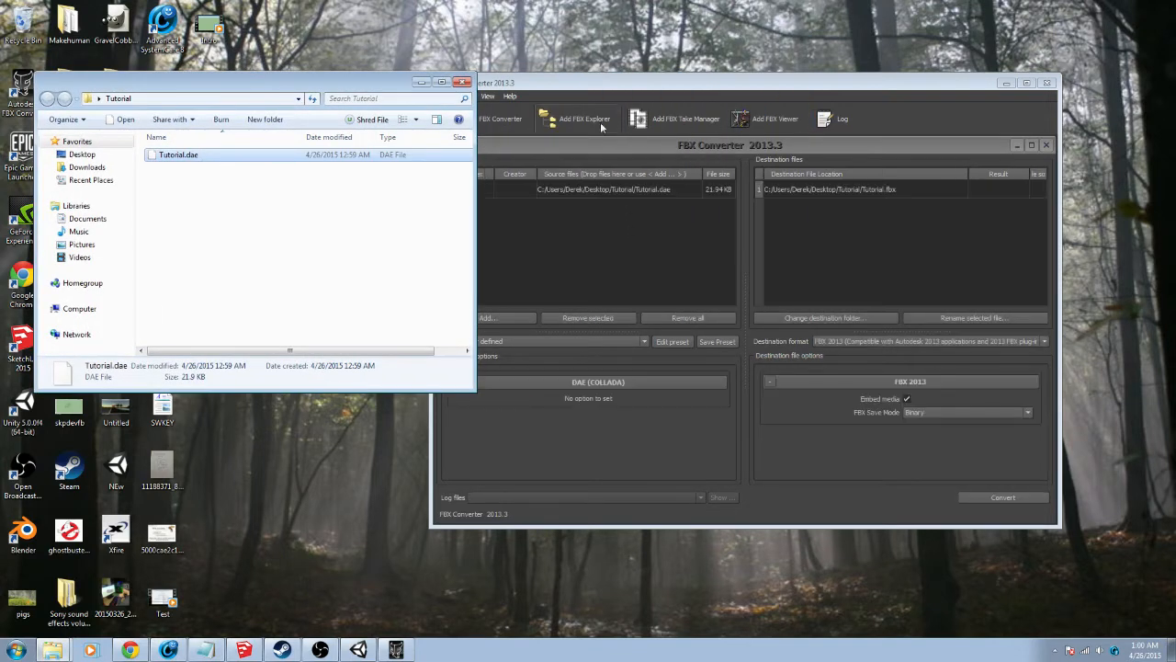
pyautogui.click(626, 240)
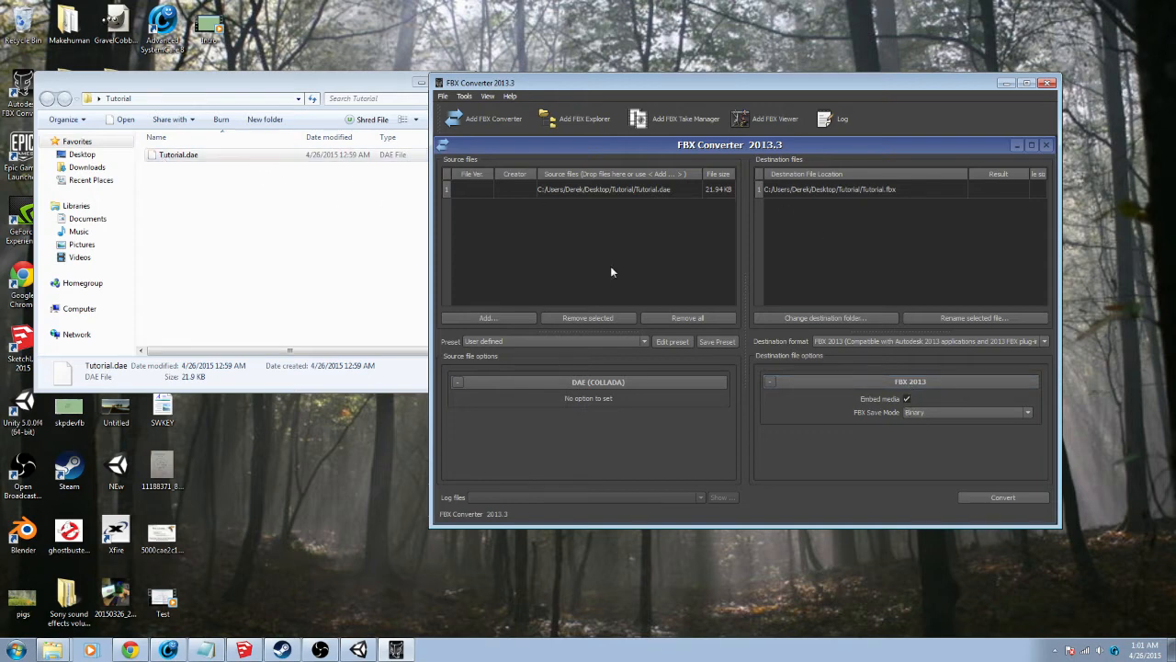
pyautogui.click(987, 496)
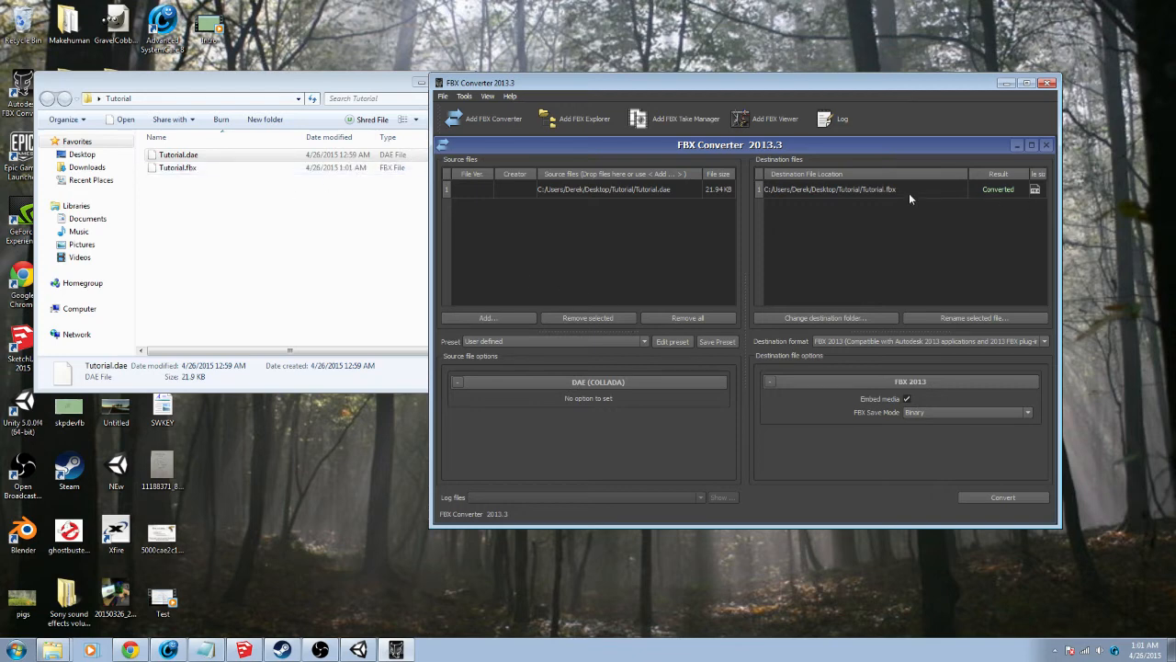
# Enlarge the converter's file lists to check the converted Tutorial.fbx file size, then minimize FBX Converter
pyautogui.click(1026, 83)
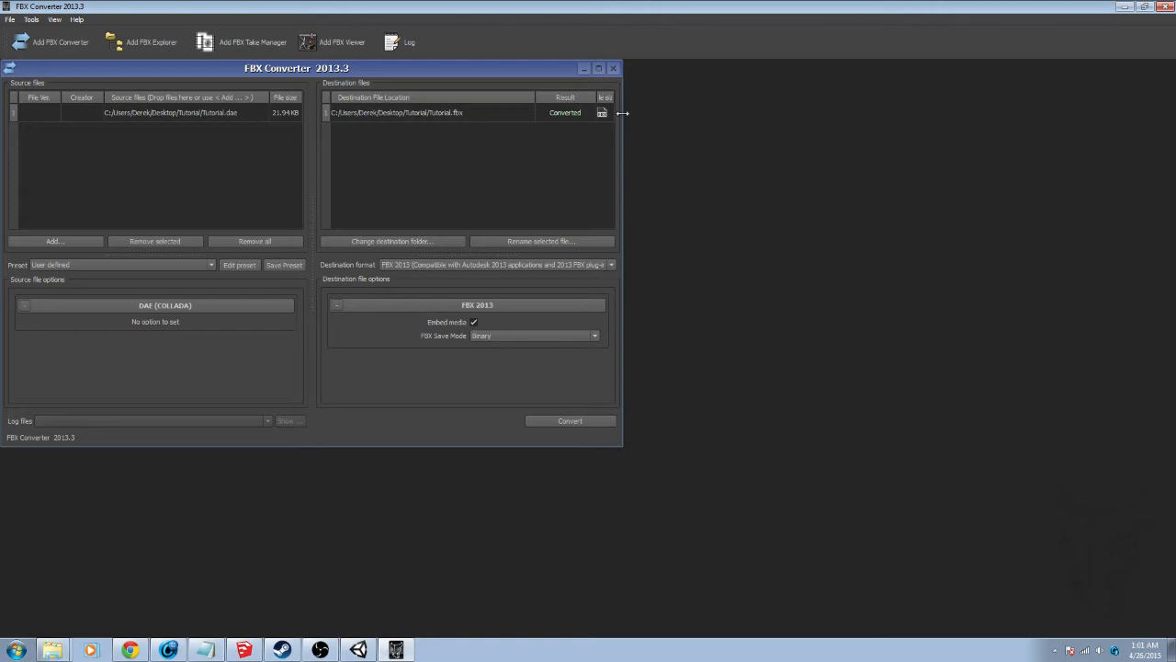
pyautogui.moveTo(623, 112); pyautogui.dragTo(750, 114)
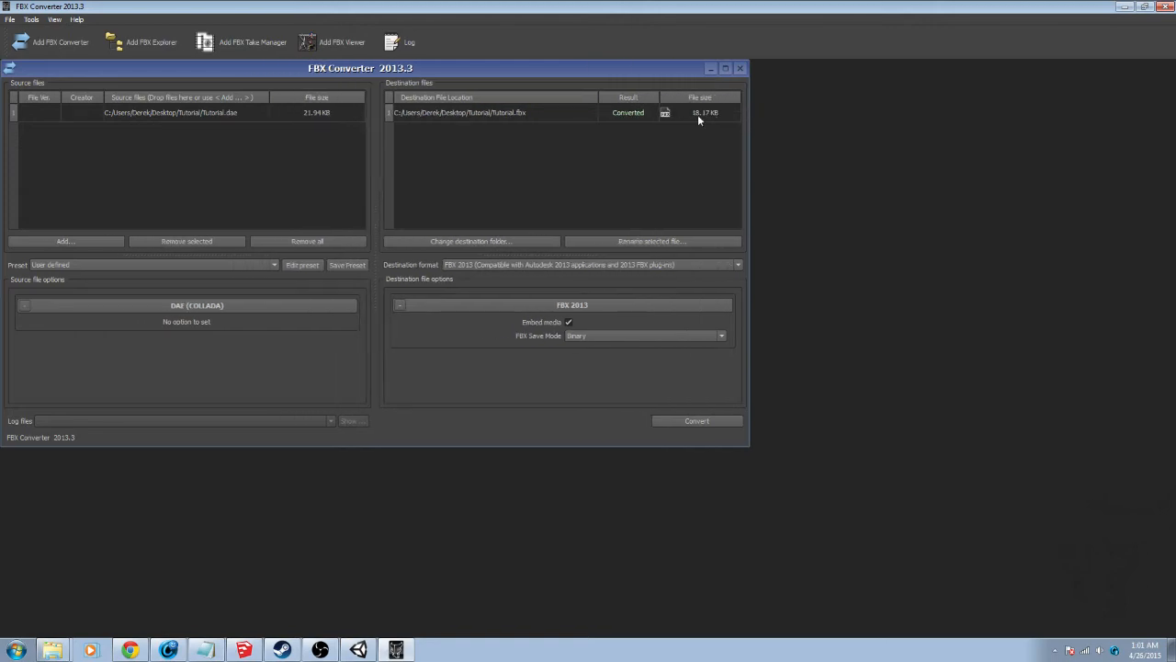
pyautogui.click(1125, 8)
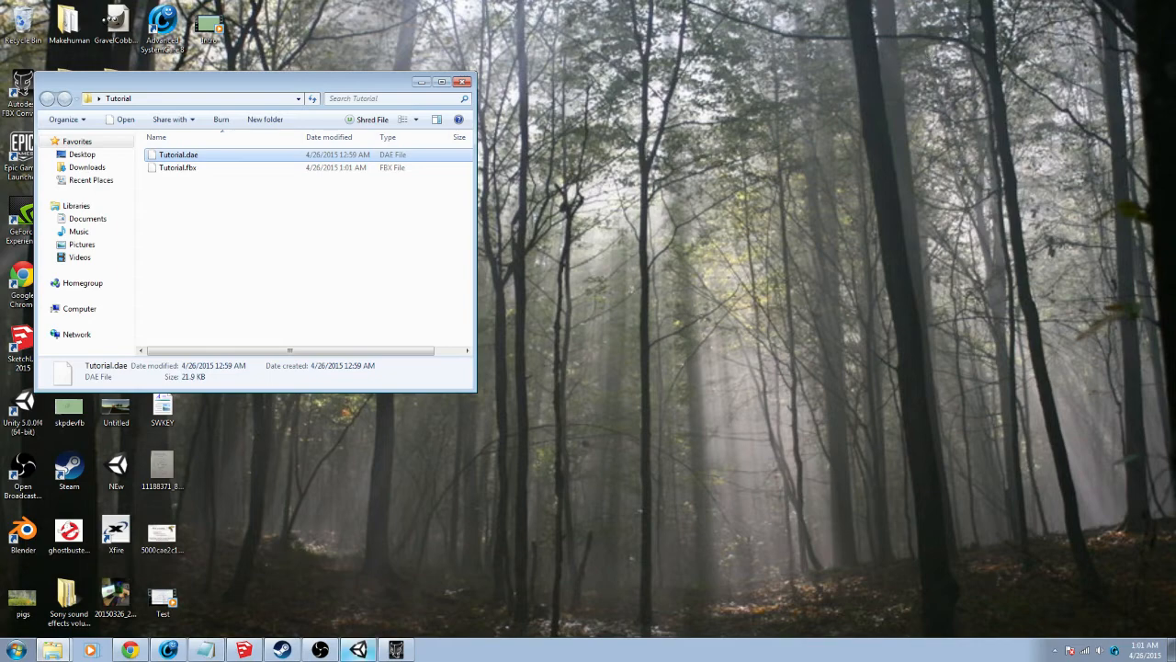
# Switch to Unity, shrink its window to reveal the Tutorial folder, and create a folder named MM in Assets
pyautogui.click(357, 650)
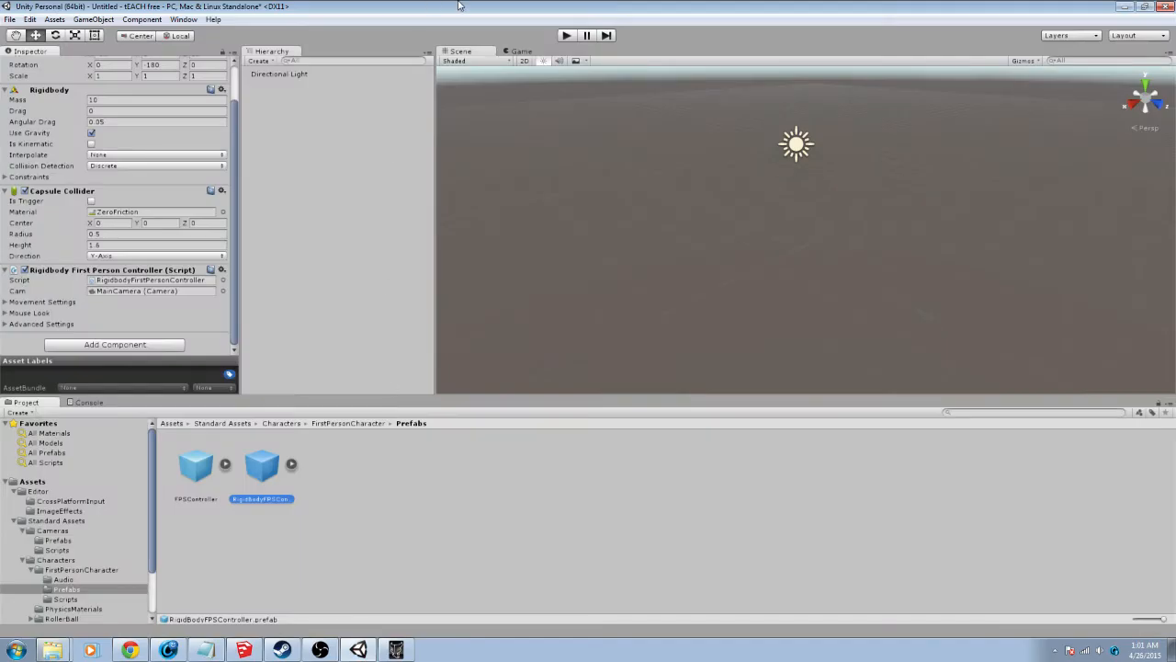
pyautogui.moveTo(459, 6); pyautogui.dragTo(948, 57)
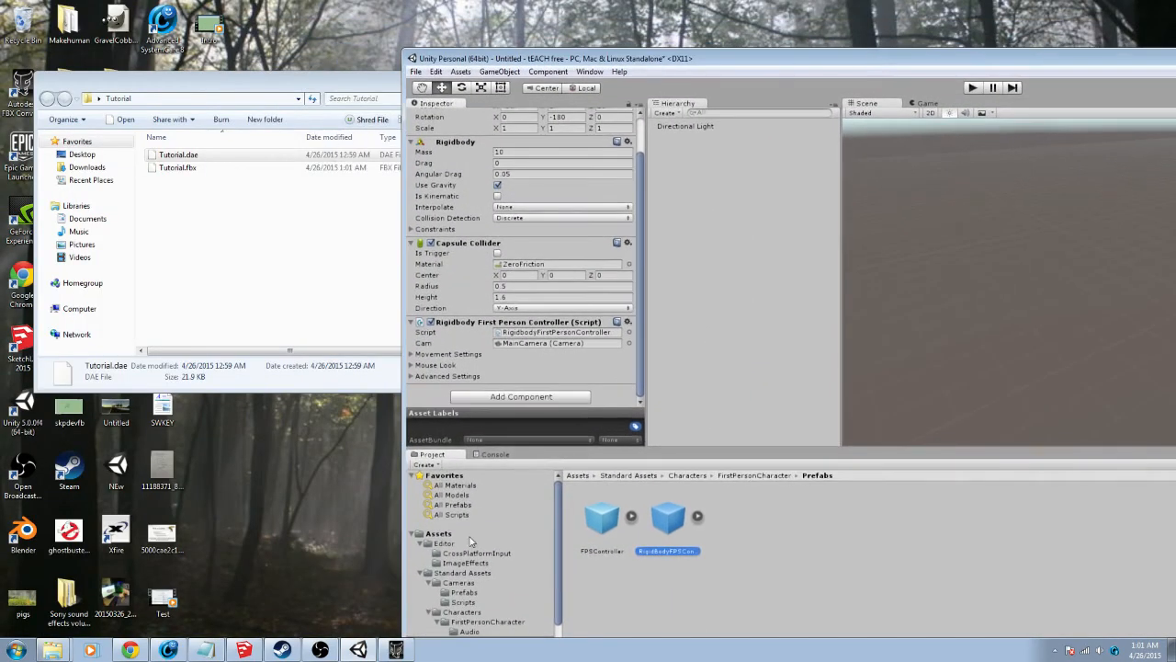
pyautogui.click(439, 534)
pyautogui.rightClick(723, 544)
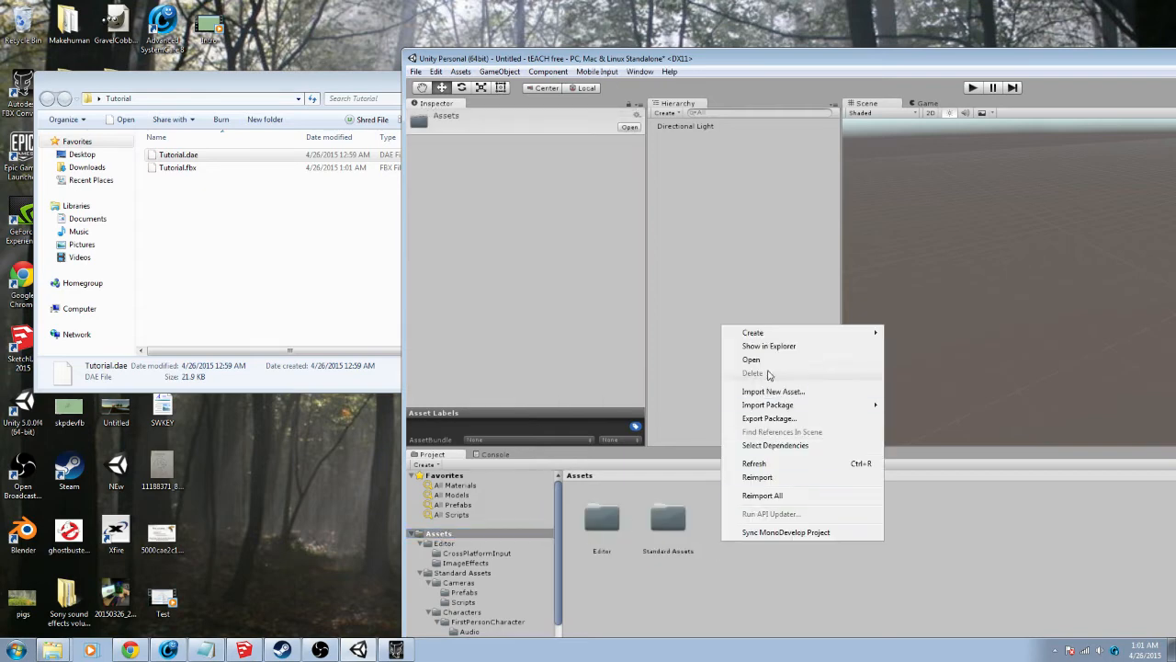
pyautogui.moveTo(766, 334)
pyautogui.click(963, 334)
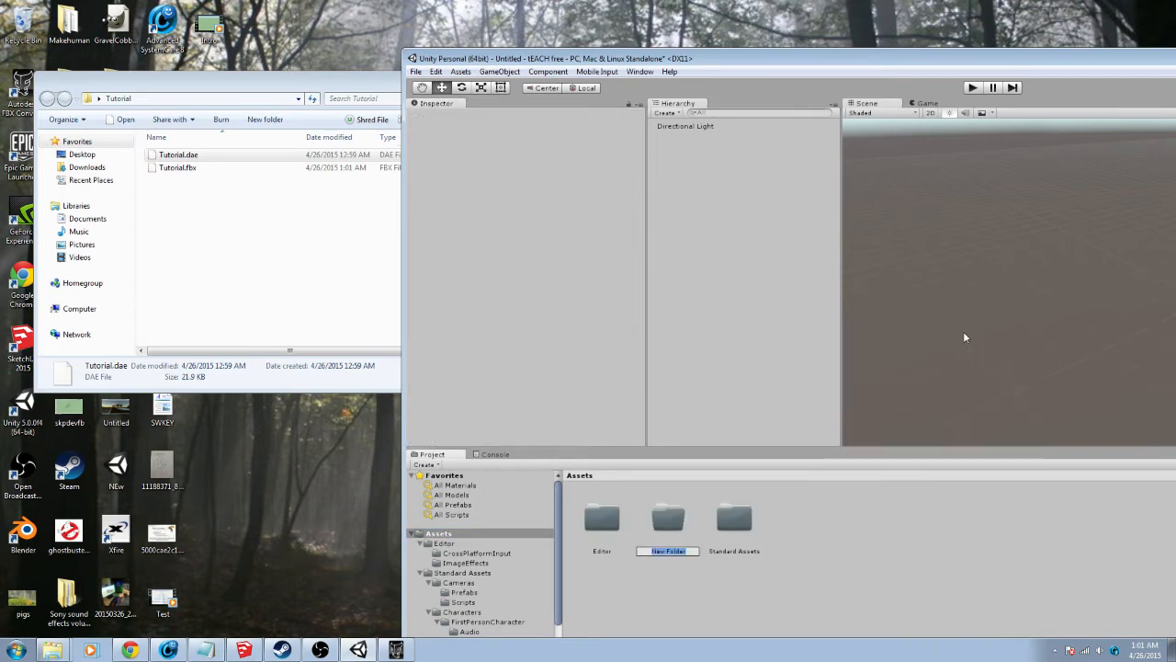
pyautogui.write('MM')
pyautogui.press('Return')
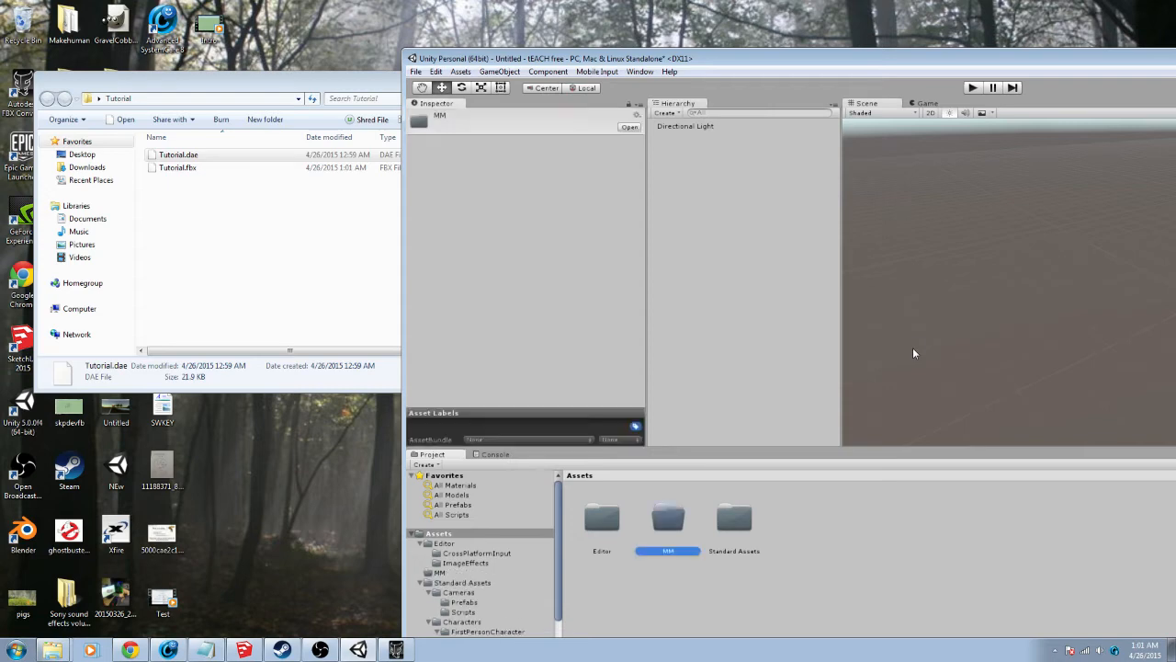
# Import Tutorial.fbx from the desktop's Tutorial folder into the MM folder and inspect the model's preview
pyautogui.doubleClick(680, 514)
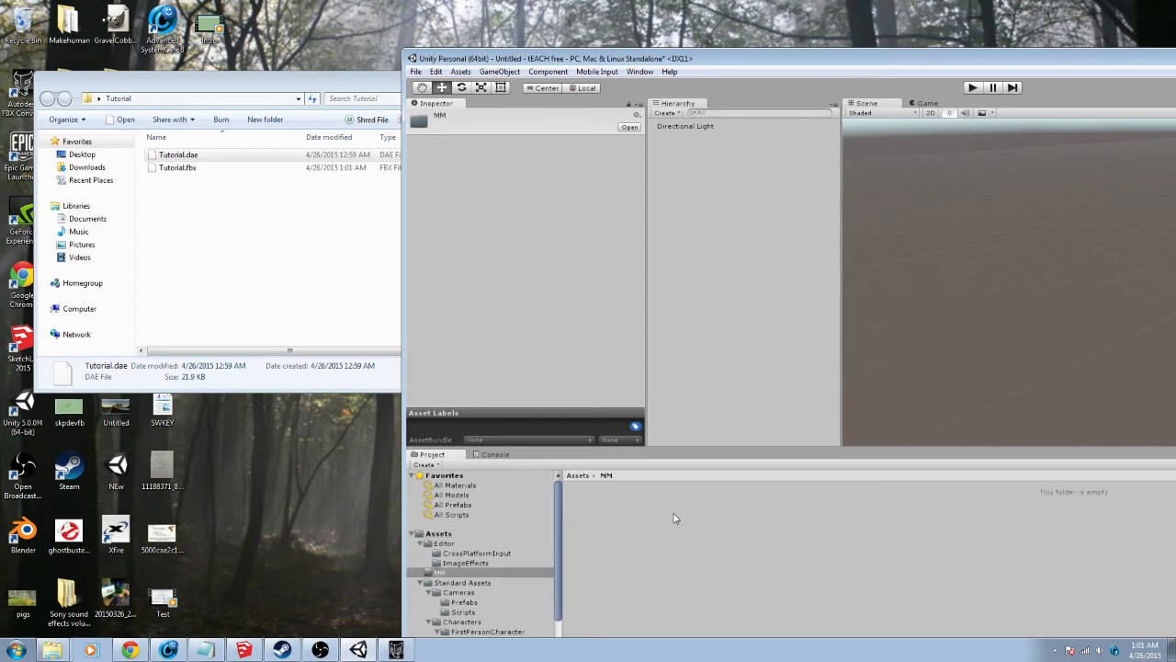
pyautogui.click(184, 169)
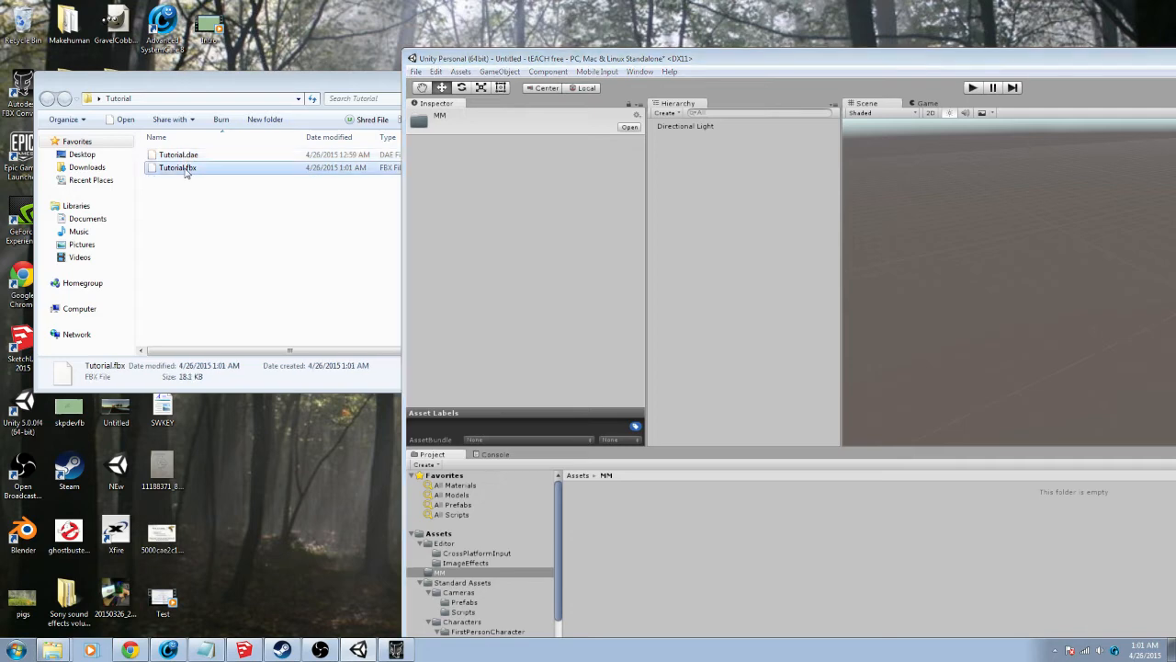
pyautogui.moveTo(185, 169); pyautogui.dragTo(675, 625)
pyautogui.moveTo(674, 531); pyautogui.dragTo(675, 531)
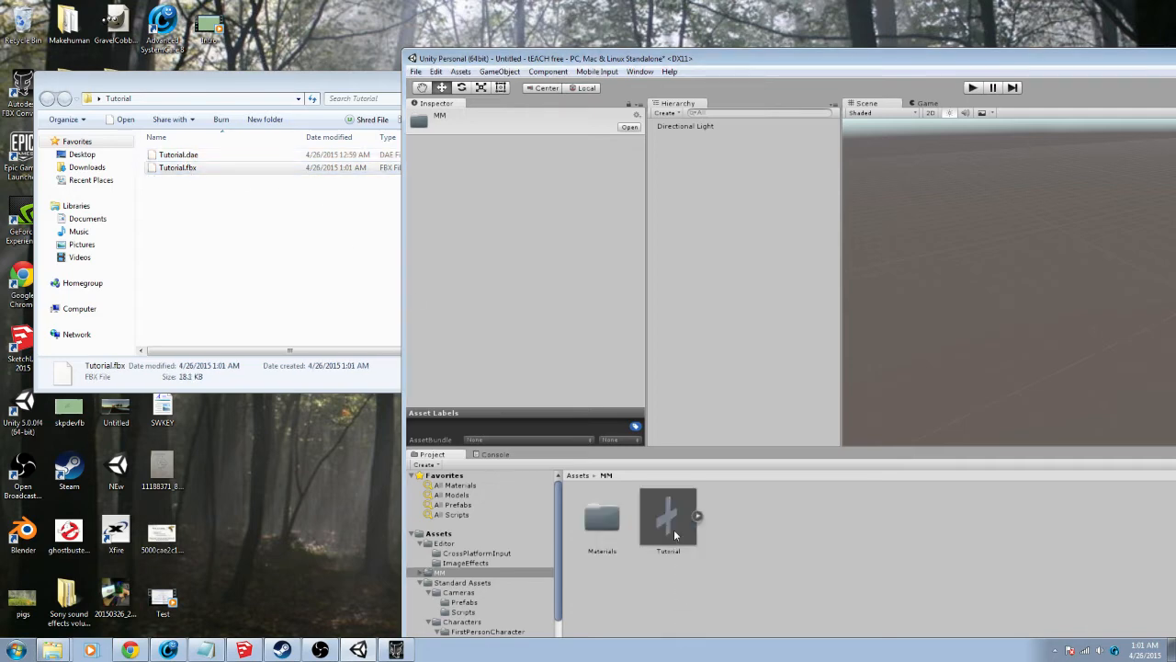
pyautogui.click(665, 517)
pyautogui.moveTo(514, 266); pyautogui.dragTo(560, 359)
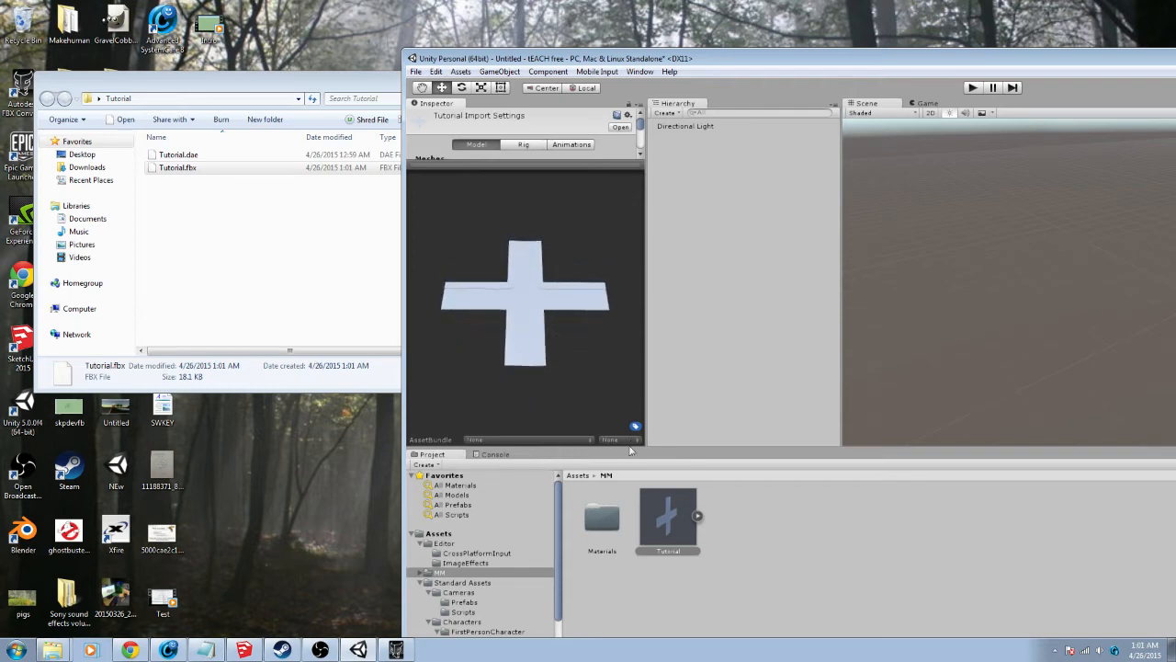
# Enable Generate Colliders, Swap UVs and Generate Lightmap UVs in the Tutorial model's import settings
pyautogui.click(821, 512)
pyautogui.click(684, 517)
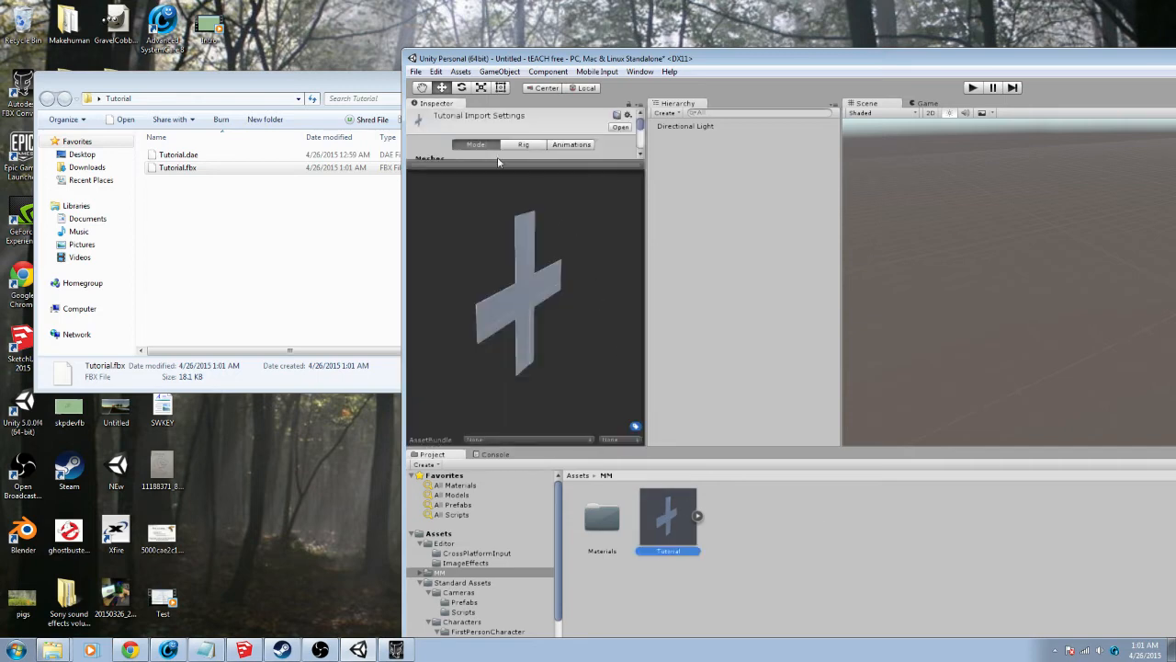
pyautogui.scroll(-8, 611, 158)
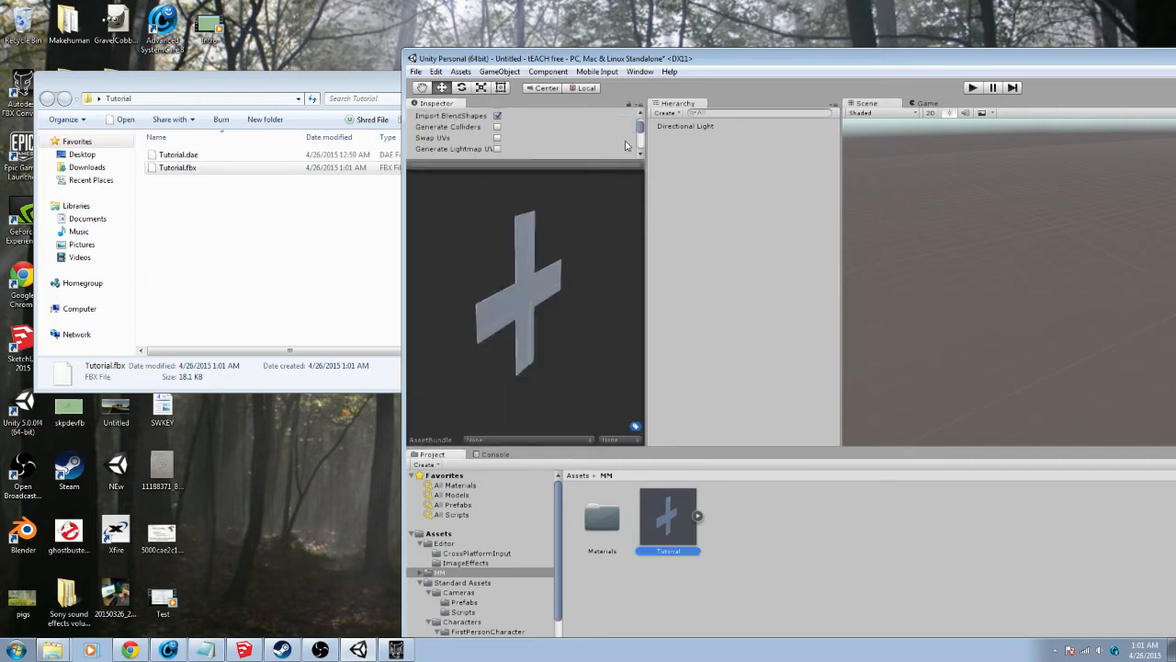
pyautogui.moveTo(611, 158); pyautogui.dragTo(612, 301)
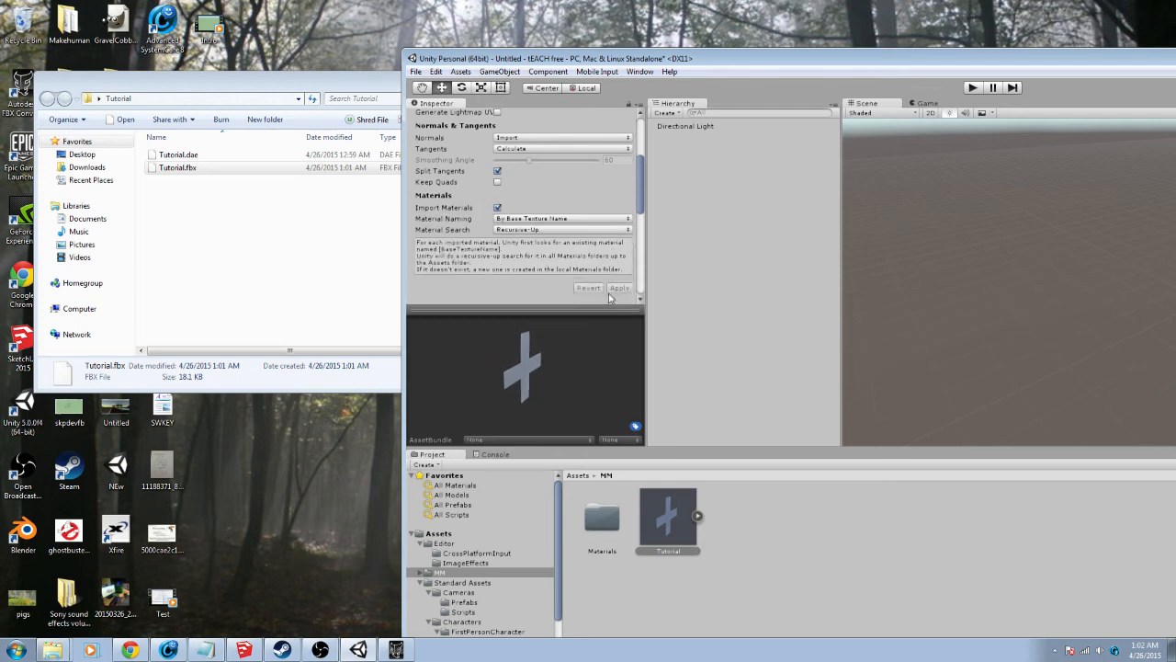
pyautogui.scroll(8, 445, 182)
pyautogui.click(497, 237)
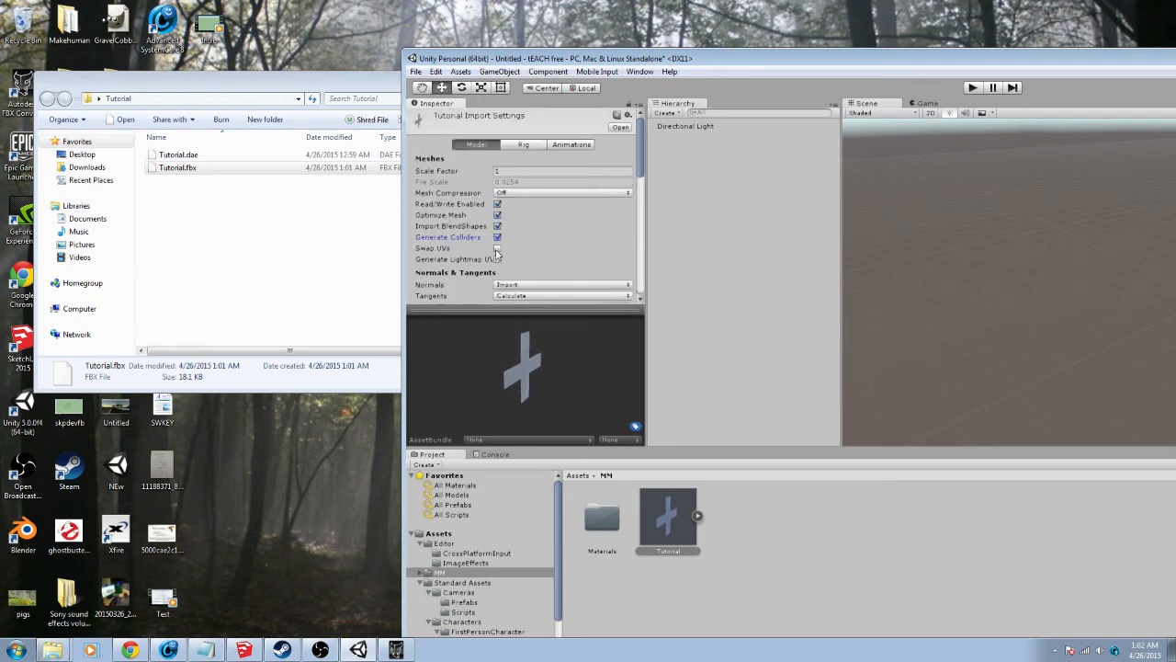
pyautogui.click(497, 250)
pyautogui.click(497, 259)
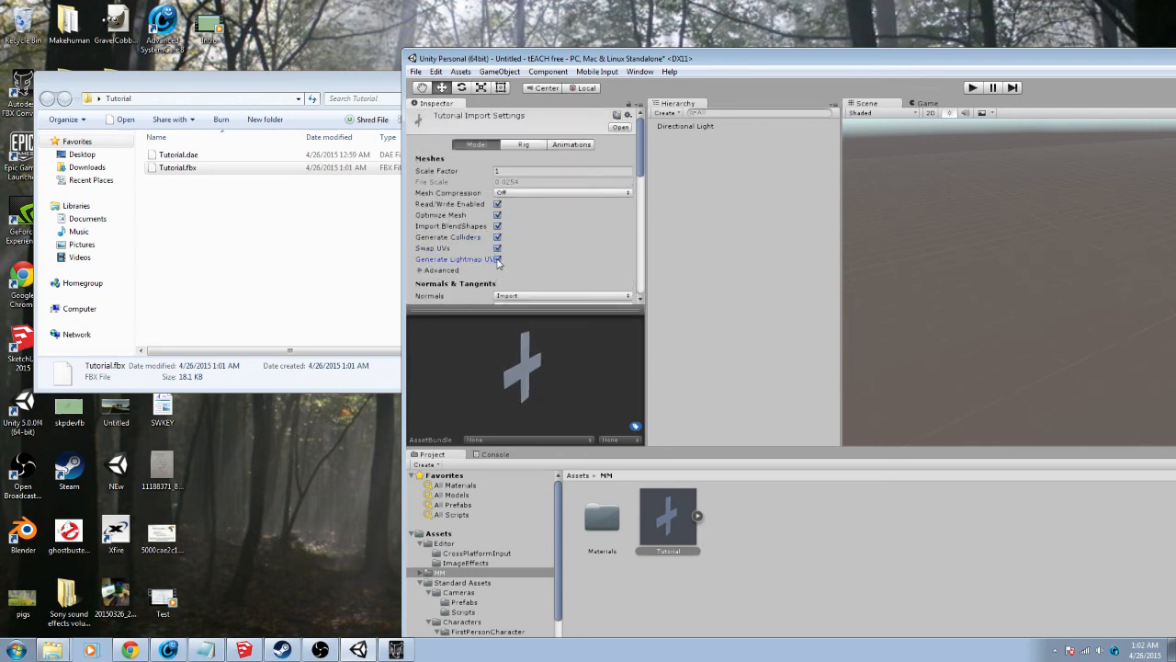
pyautogui.scroll(-4, 545, 279)
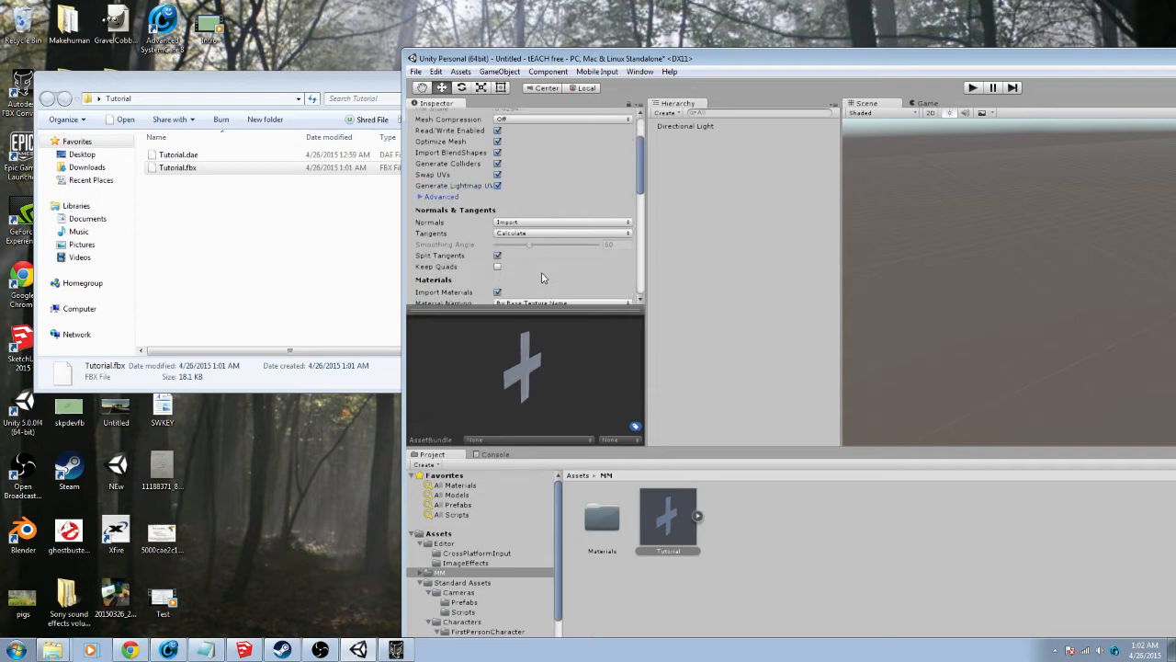
pyautogui.click(420, 196)
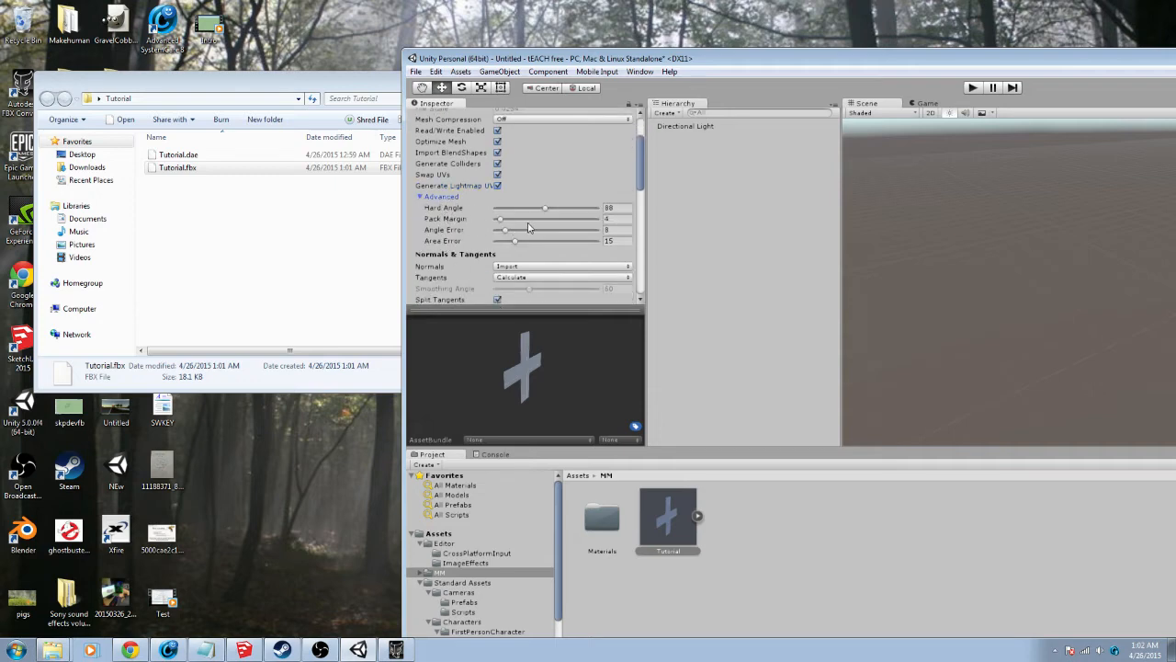
pyautogui.click(420, 197)
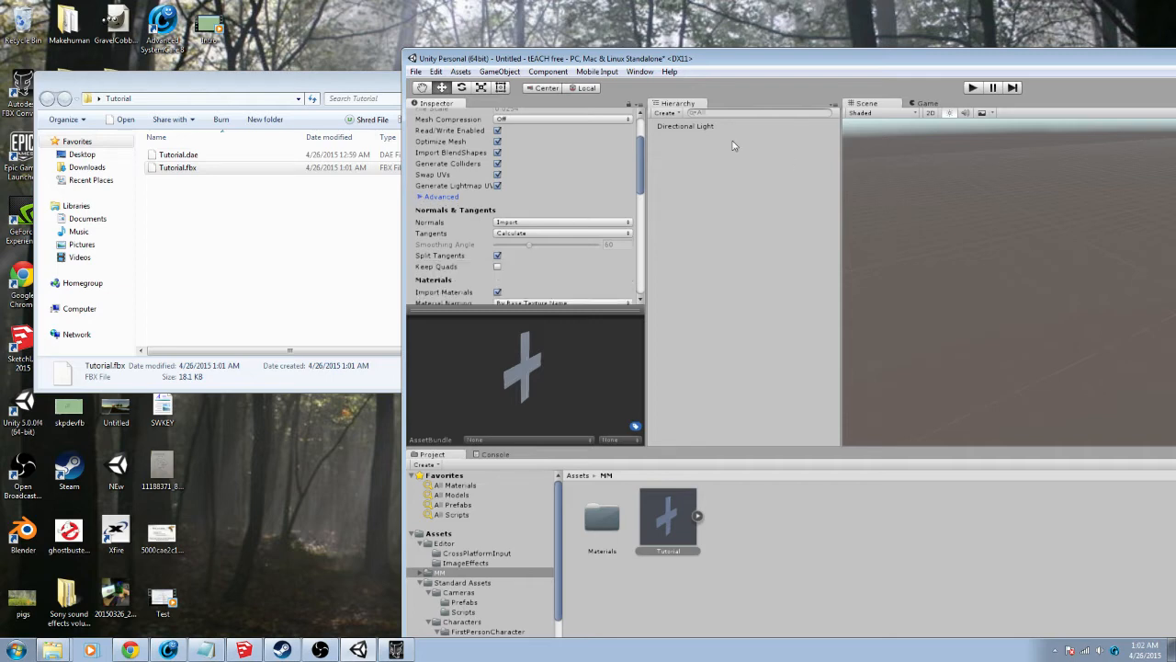
# Place the Tutorial model in the scene and apply its pending import settings
pyautogui.moveTo(705, 66); pyautogui.dragTo(603, 56)
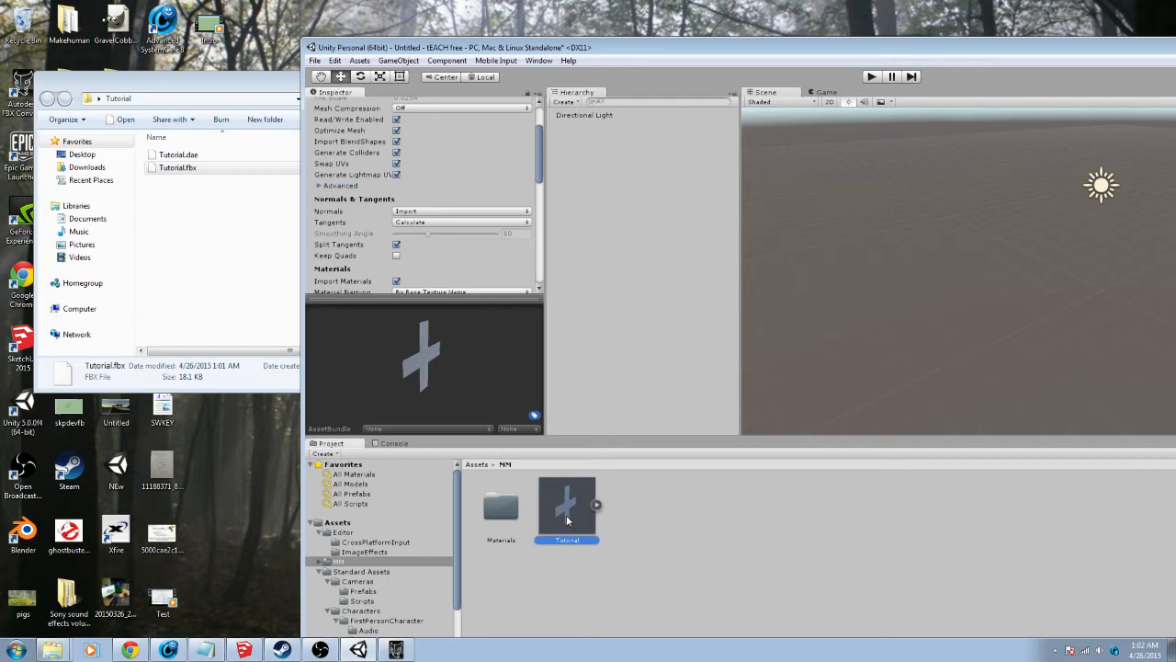
pyautogui.moveTo(566, 515); pyautogui.dragTo(936, 310)
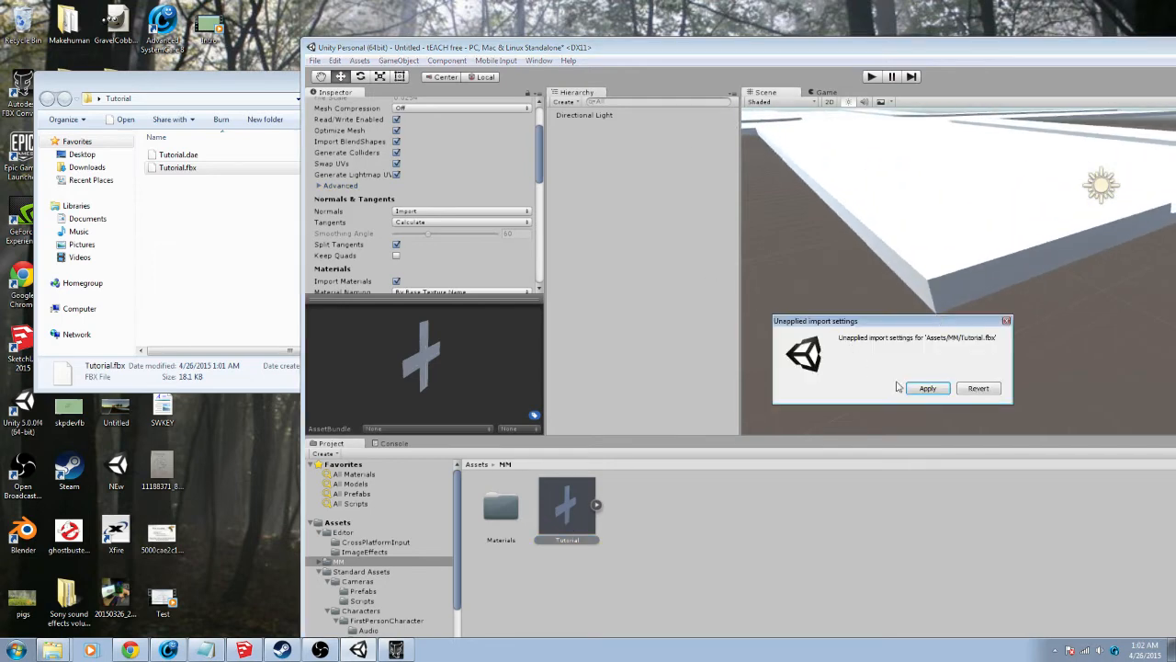
pyautogui.click(924, 390)
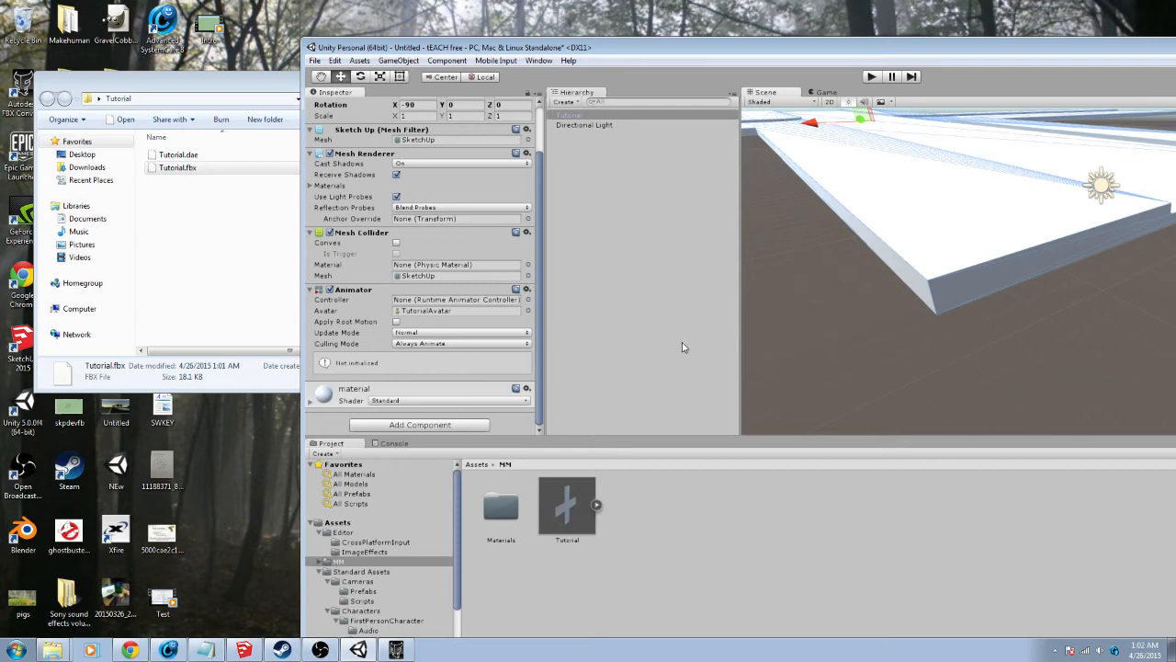
# Maximize the Unity window to examine the placed road intersection in the scene
pyautogui.moveTo(834, 265); pyautogui.dragTo(732, 395, button='middle')
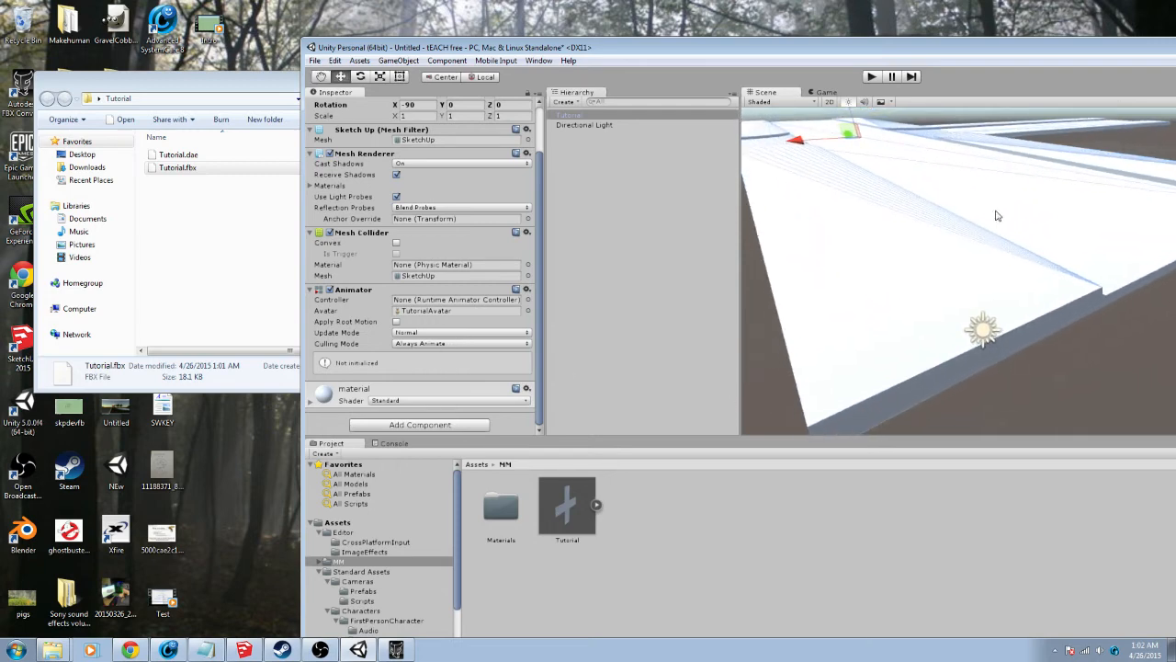
pyautogui.moveTo(998, 215); pyautogui.dragTo(956, 386, button='middle')
pyautogui.click(1076, 157)
pyautogui.moveTo(1078, 191)
pyautogui.mouseDown(button='middle')
pyautogui.moveTo(1040, 227)
pyautogui.moveTo(949, 592)
pyautogui.mouseUp(button='middle')
pyautogui.moveTo(1055, 273); pyautogui.dragTo(986, 10, button='right')
pyautogui.doubleClick(973, 48)
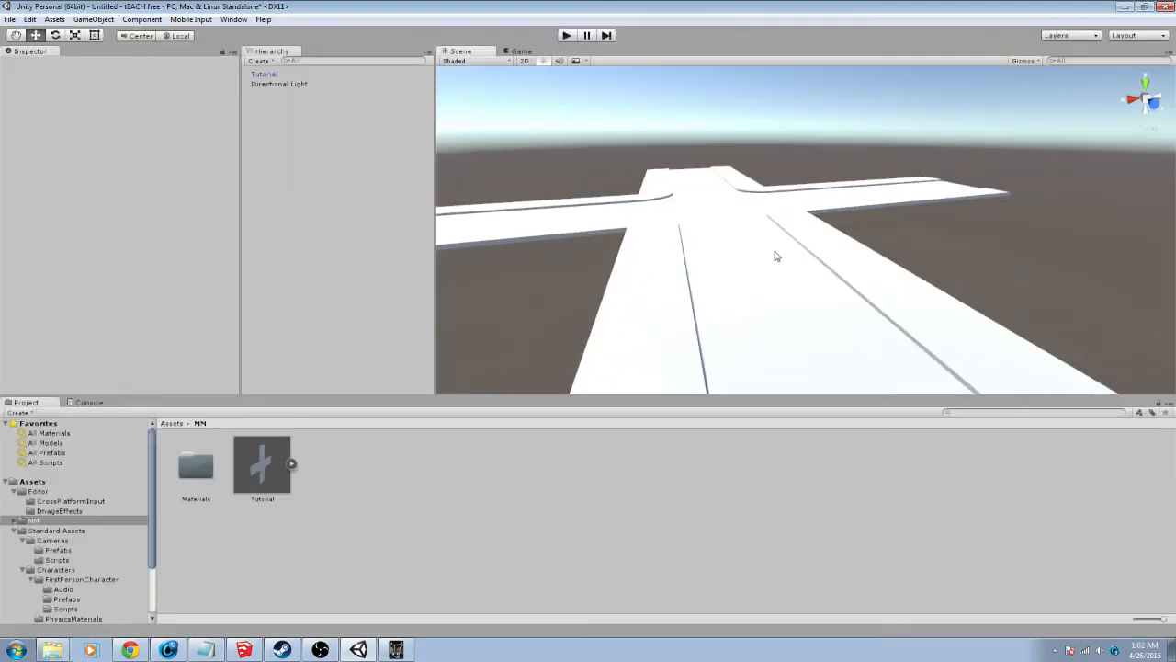
# Set the Tutorial road model's position to X 0, Y 0, Z 0
pyautogui.click(738, 241)
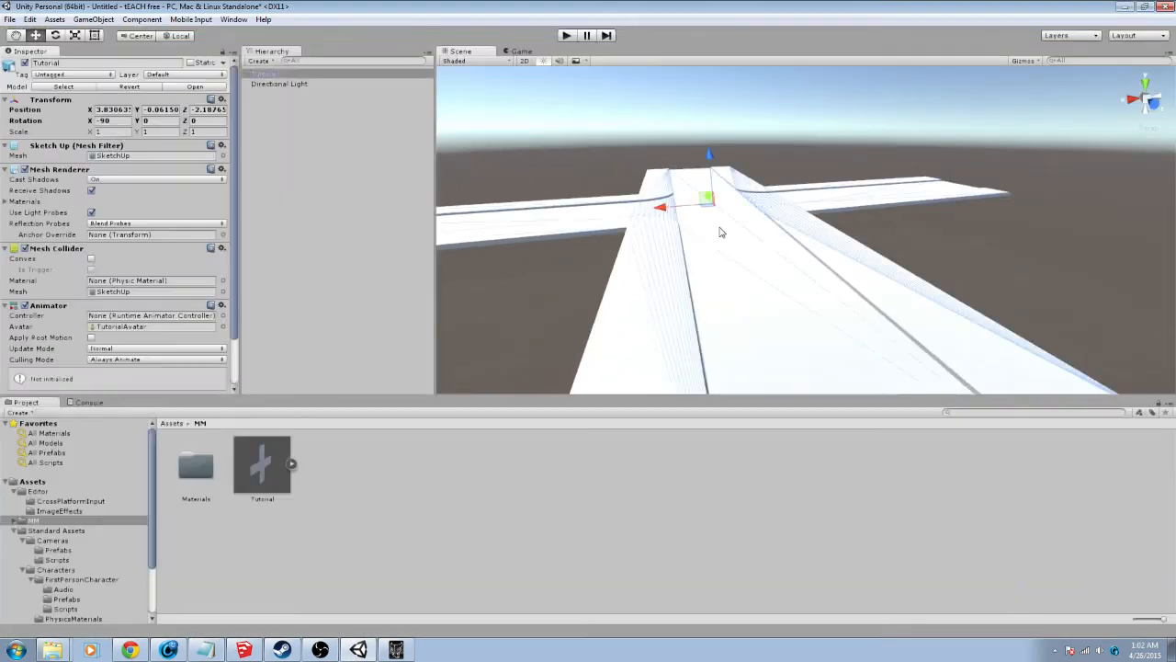
pyautogui.click(99, 111)
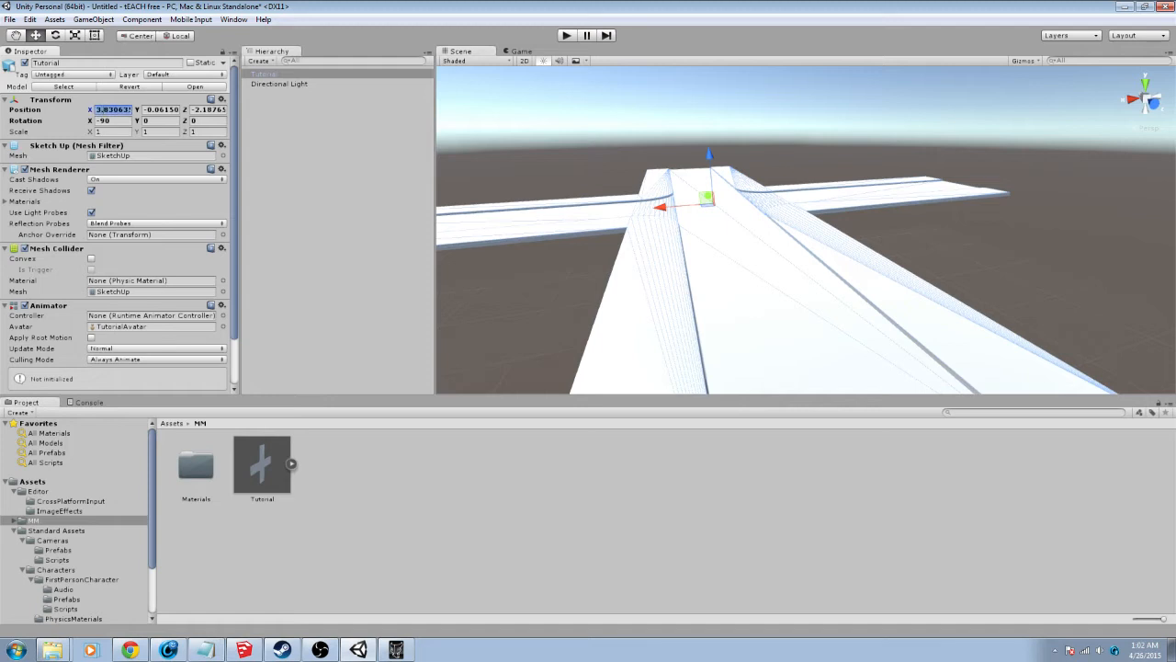
pyautogui.write('0')
pyautogui.press('Tab')
pyautogui.write('0')
pyautogui.press('Tab')
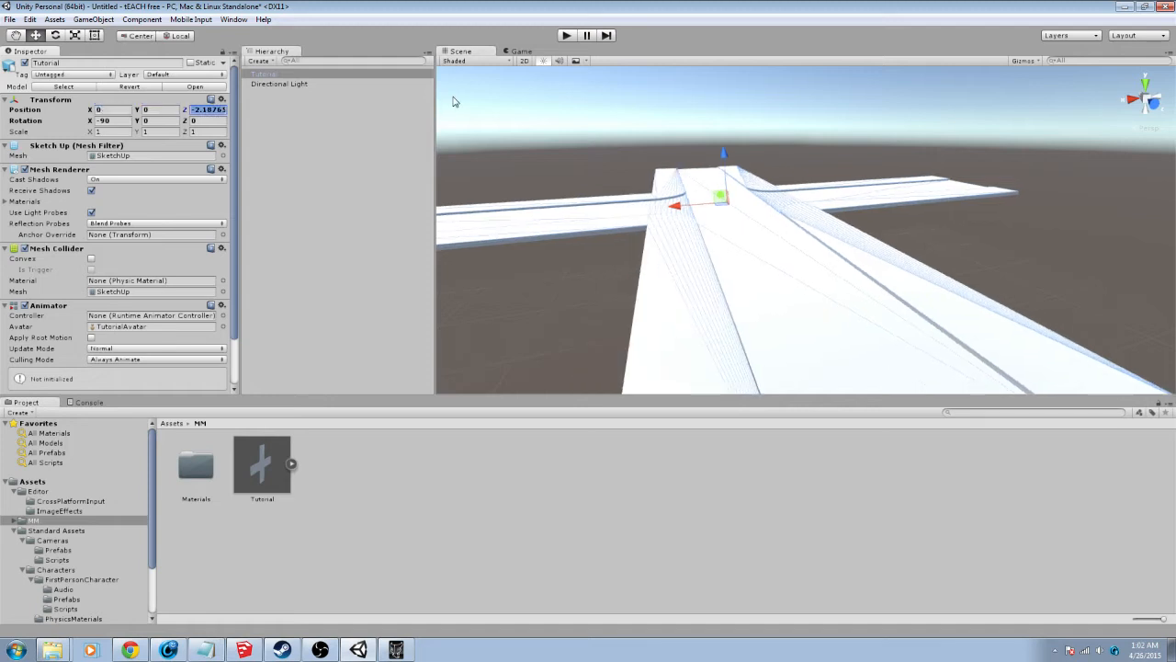
pyautogui.write('0')
pyautogui.click(629, 170)
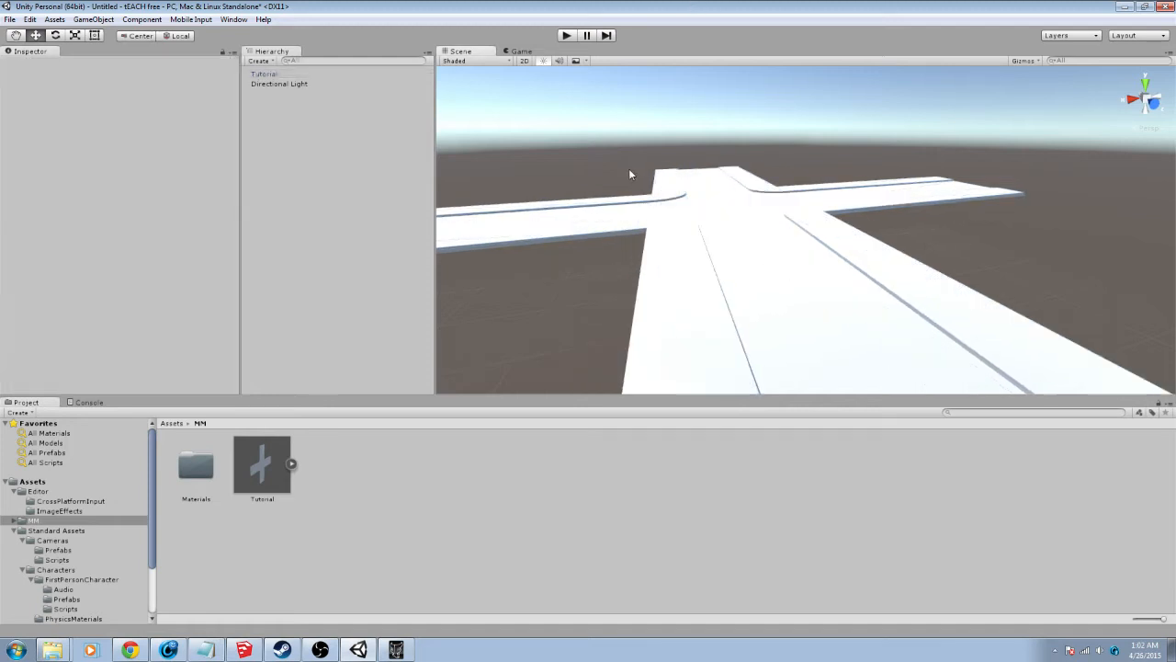
# Collapse the Editor folder in the project tree and delete the RollerBall folder from the Standard Assets Characters folder
pyautogui.moveTo(983, 255); pyautogui.dragTo(694, 401, button='middle')
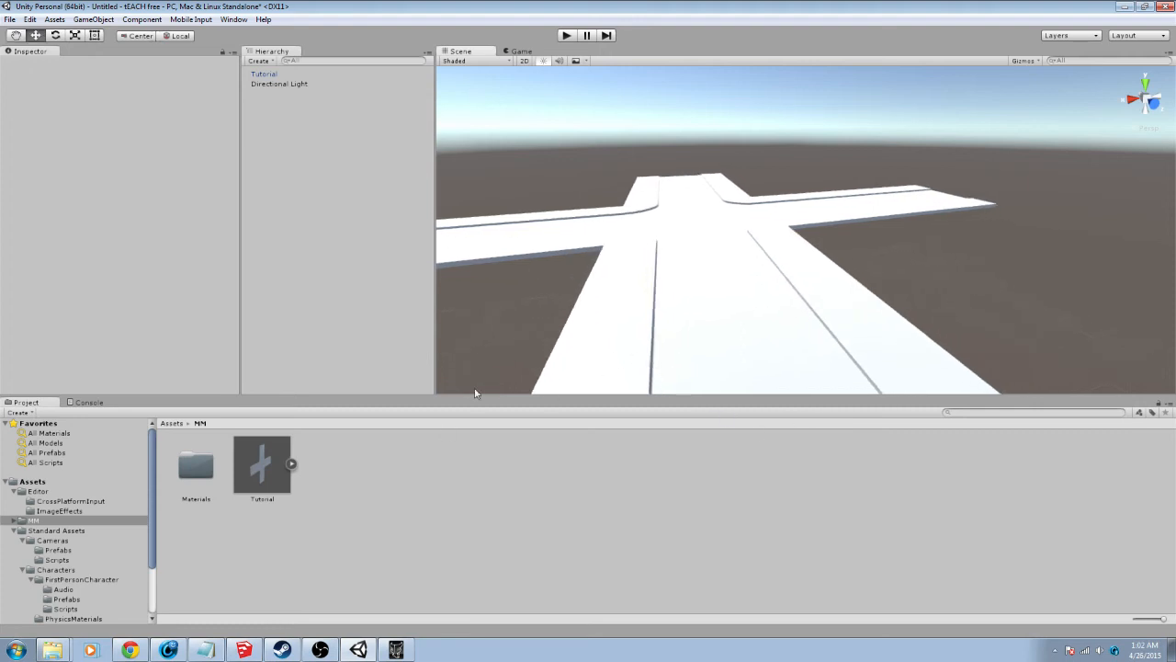
pyautogui.click(39, 502)
pyautogui.click(26, 493)
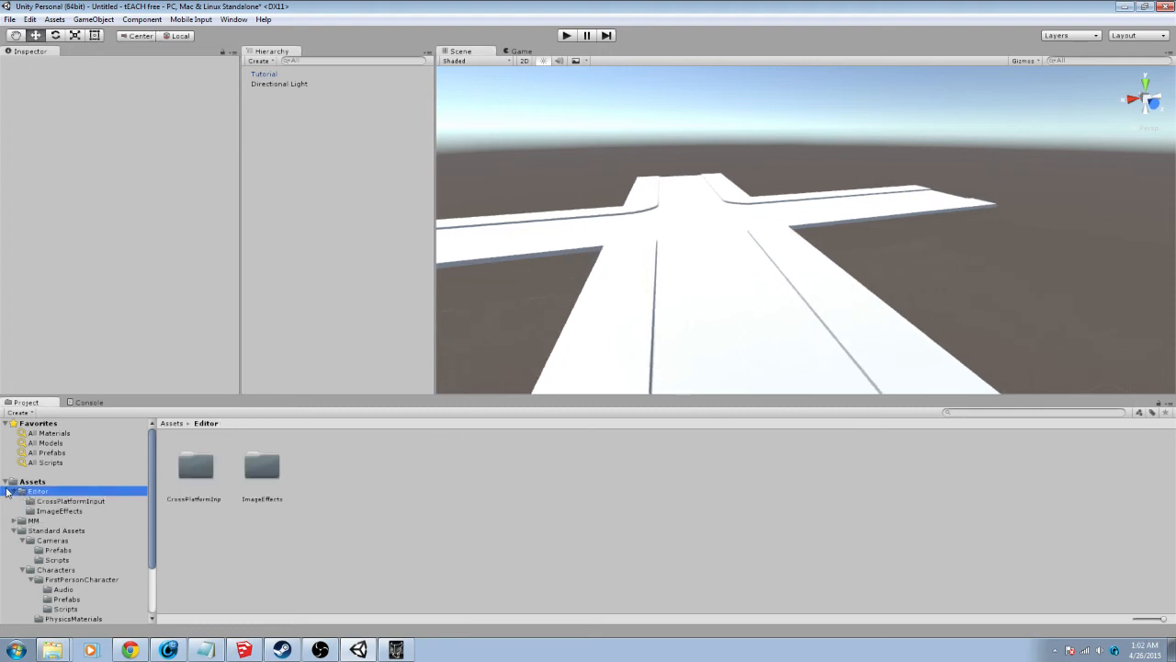
pyautogui.click(14, 493)
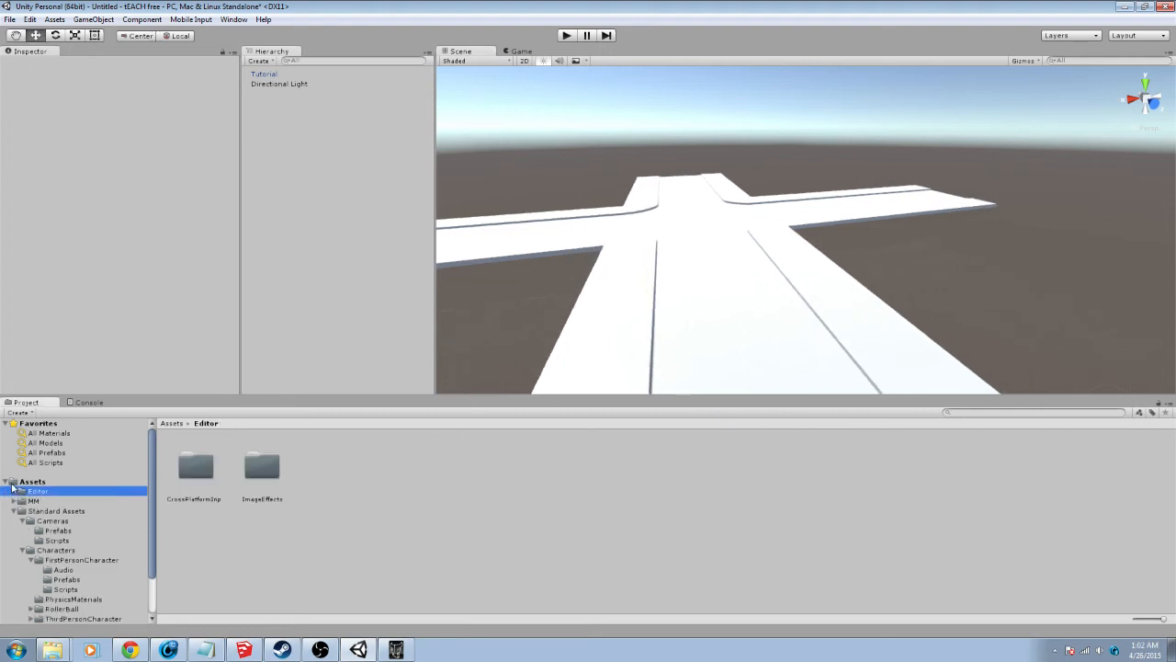
pyautogui.click(6, 481)
pyautogui.click(6, 482)
pyautogui.scroll(-2, 82, 515)
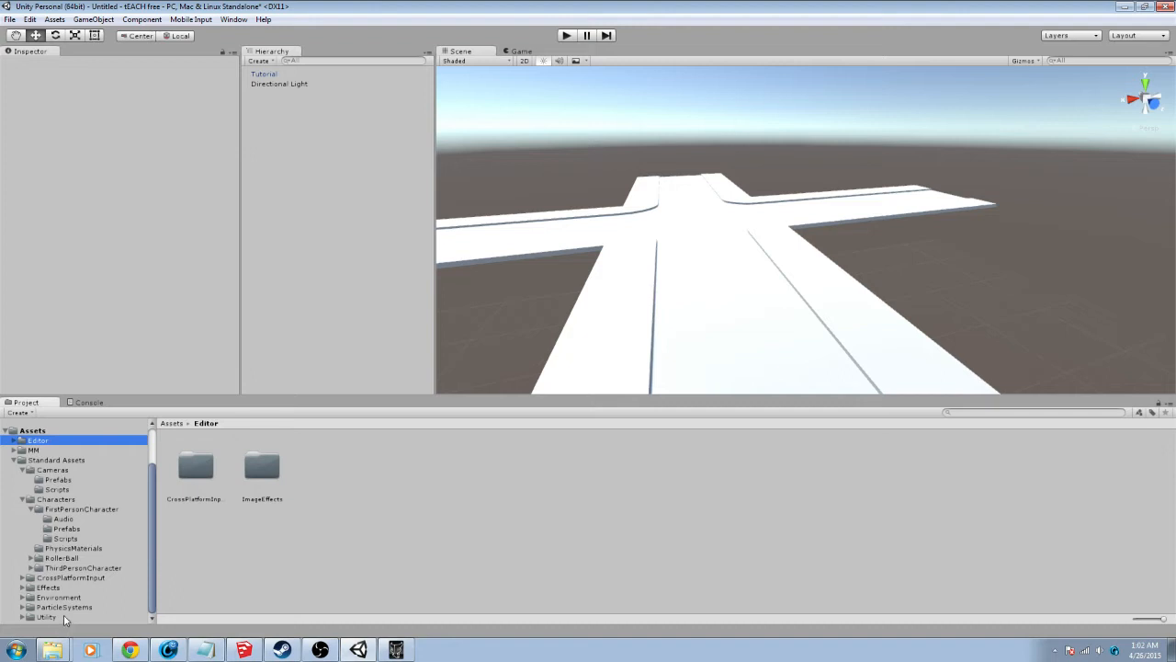
pyautogui.click(62, 558)
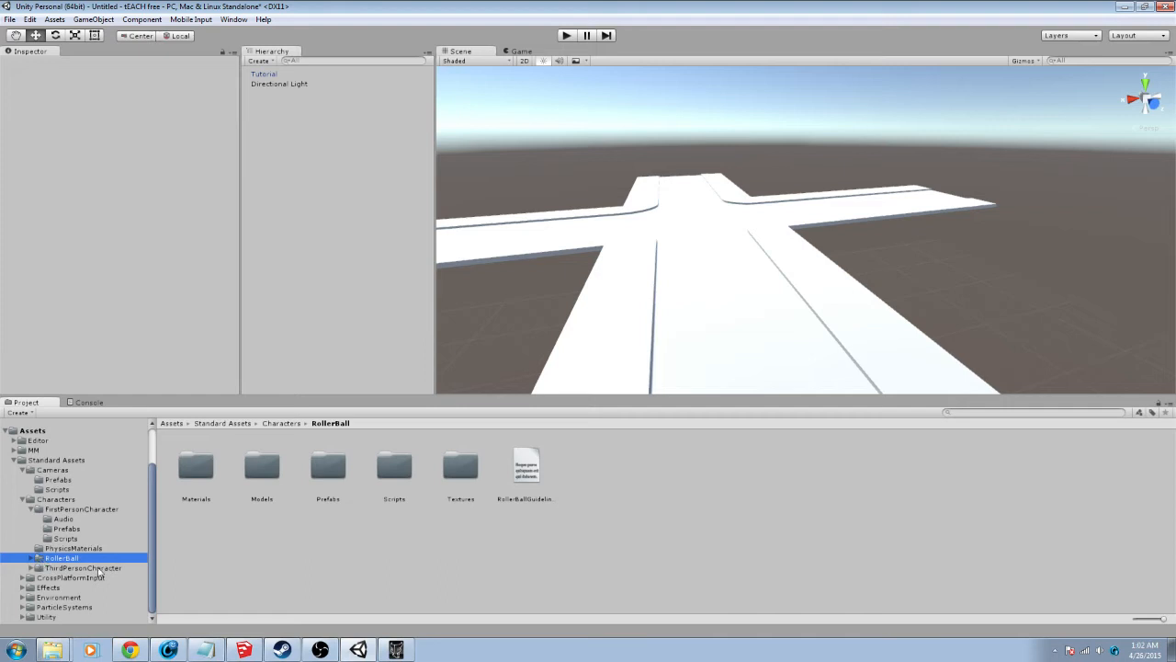
pyautogui.press('Delete')
pyautogui.press('Return')
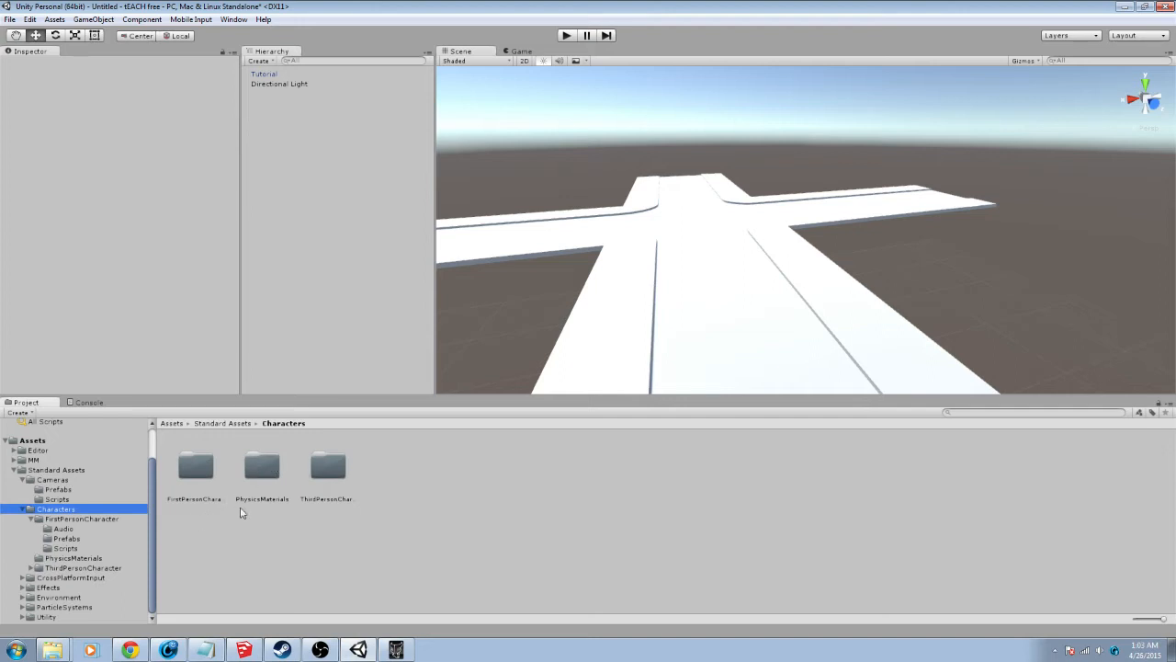
# Place the RigidBodyFPSController prefab from FirstPersonCharacter's Prefabs folder in the scene and raise it above the road
pyautogui.doubleClick(202, 473)
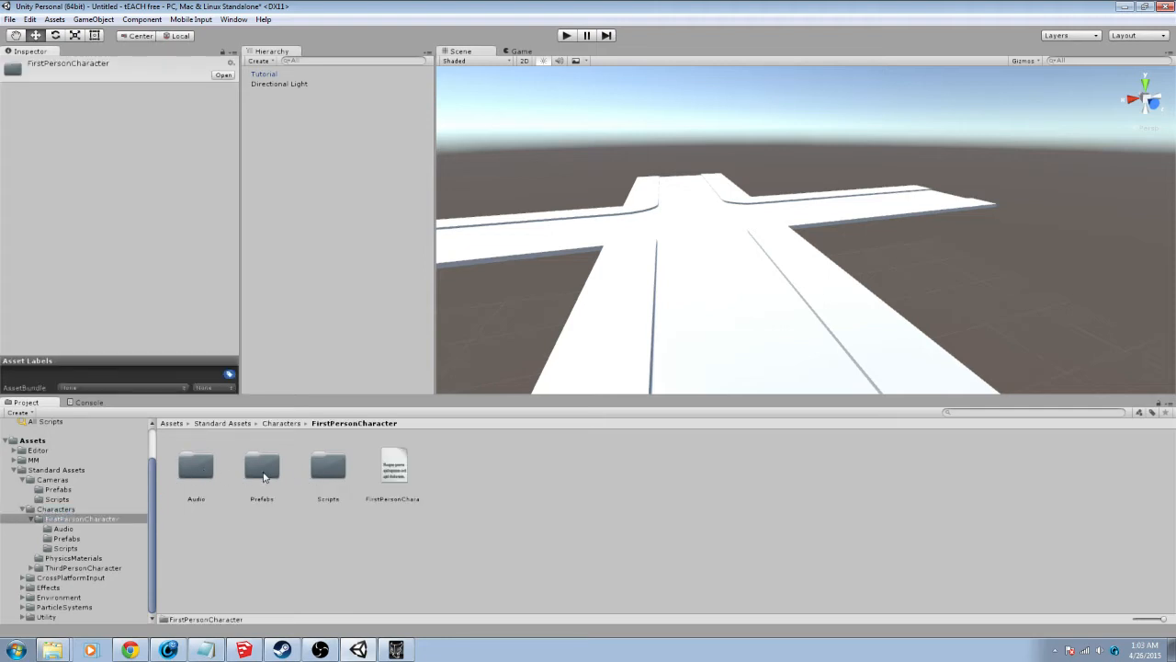
pyautogui.doubleClick(263, 475)
pyautogui.moveTo(263, 475); pyautogui.dragTo(706, 318)
pyautogui.moveTo(704, 270); pyautogui.dragTo(706, 228)
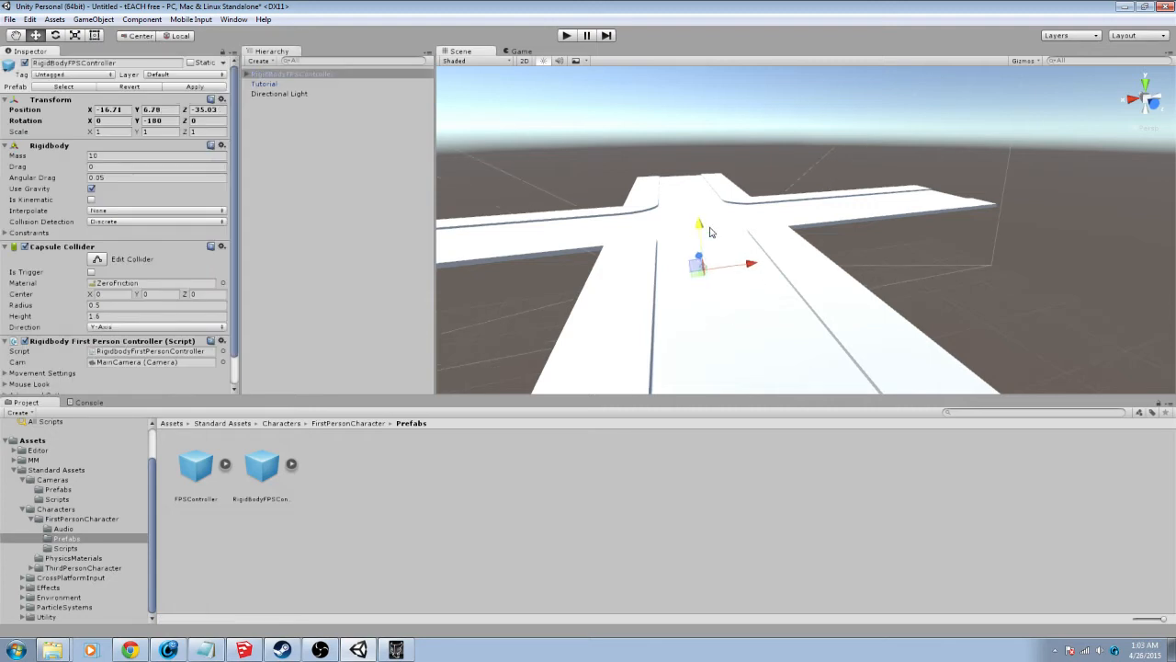
# Set the RigidBodyFPSController's position to X 0, Y 0, Z 0
pyautogui.click(106, 110)
pyautogui.write('0')
pyautogui.press('Tab')
pyautogui.write('0')
pyautogui.press('Tab')
pyautogui.write('0')
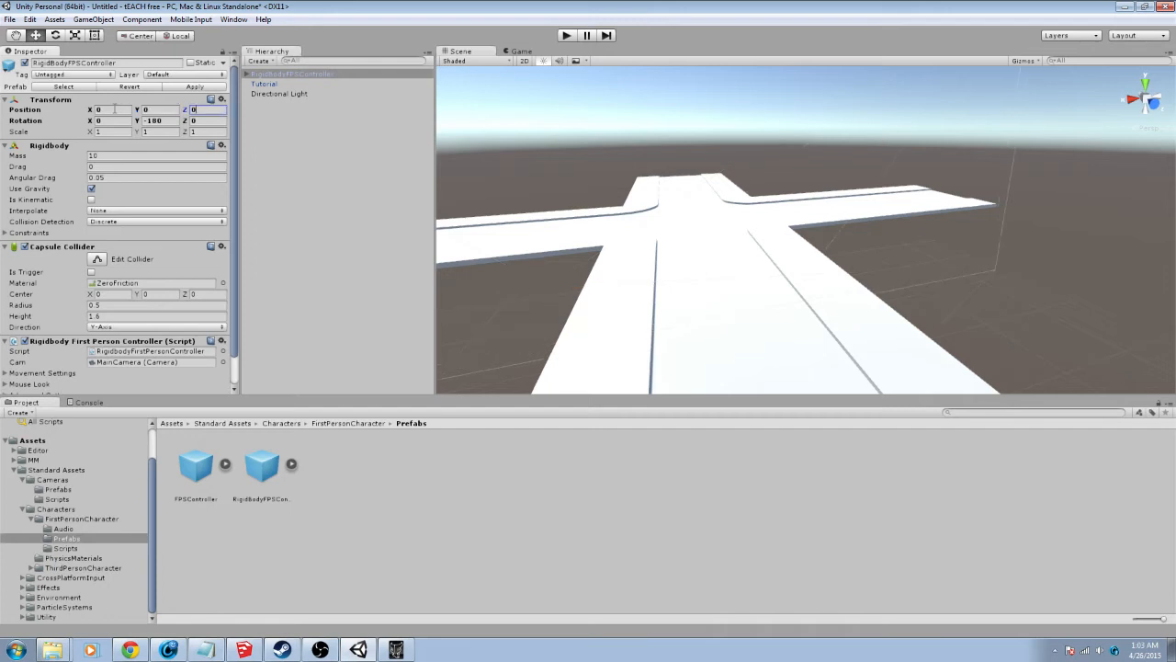
# Move the RigidBodyFPSController from the road's corner to above the middle of the road, at about X -15.3, Y 5.02, Z -9.45
pyautogui.moveTo(815, 270); pyautogui.dragTo(795, 189, button='middle')
pyautogui.keyDown('alt'); pyautogui.moveTo(797, 193); pyautogui.dragTo(765, 253); pyautogui.keyUp('alt')
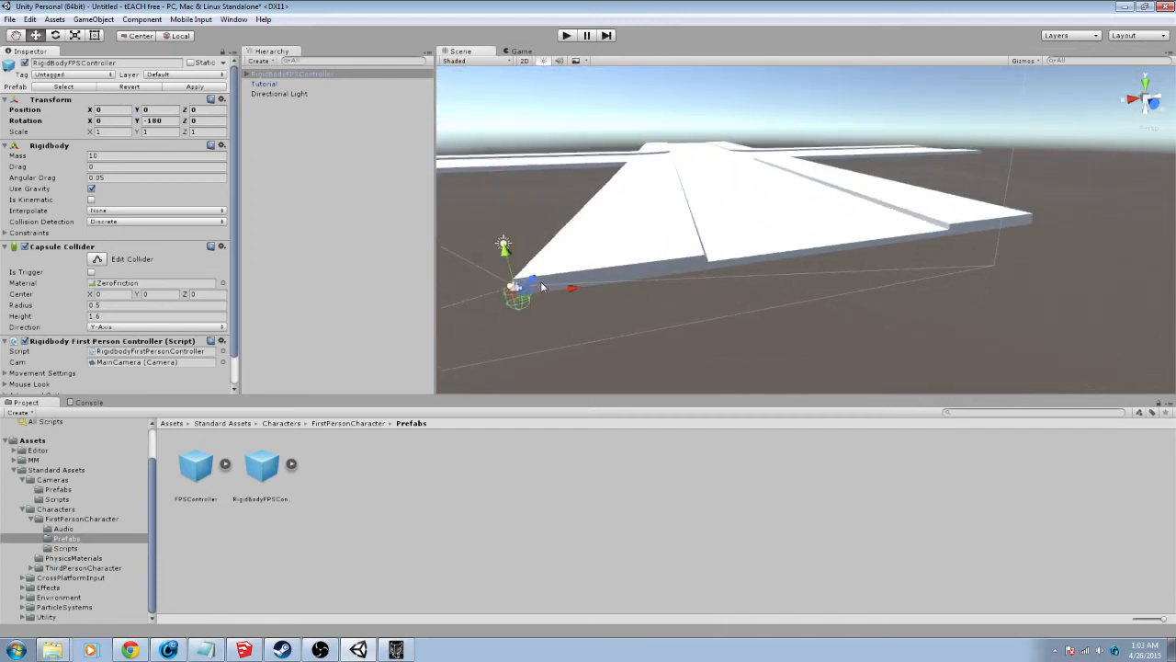
pyautogui.moveTo(542, 287); pyautogui.dragTo(789, 142)
pyautogui.moveTo(771, 183); pyautogui.dragTo(746, 166)
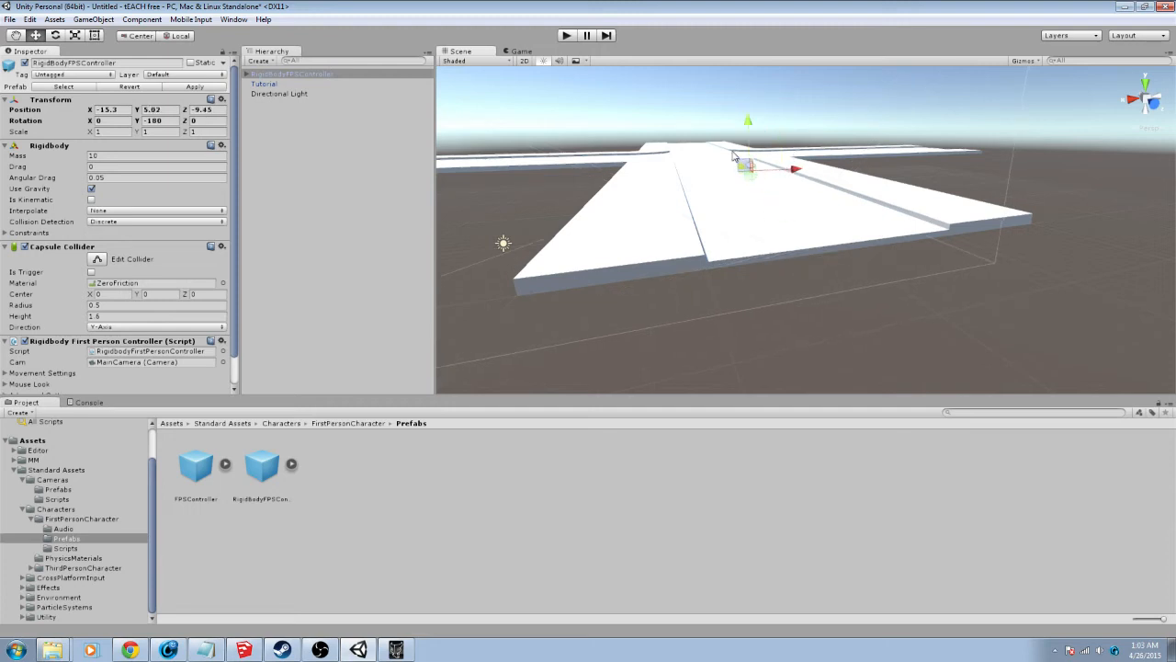
# Play-test the scene by walking and jumping along the road and onto the sidewalk in first person, and stop the test
pyautogui.click(567, 35)
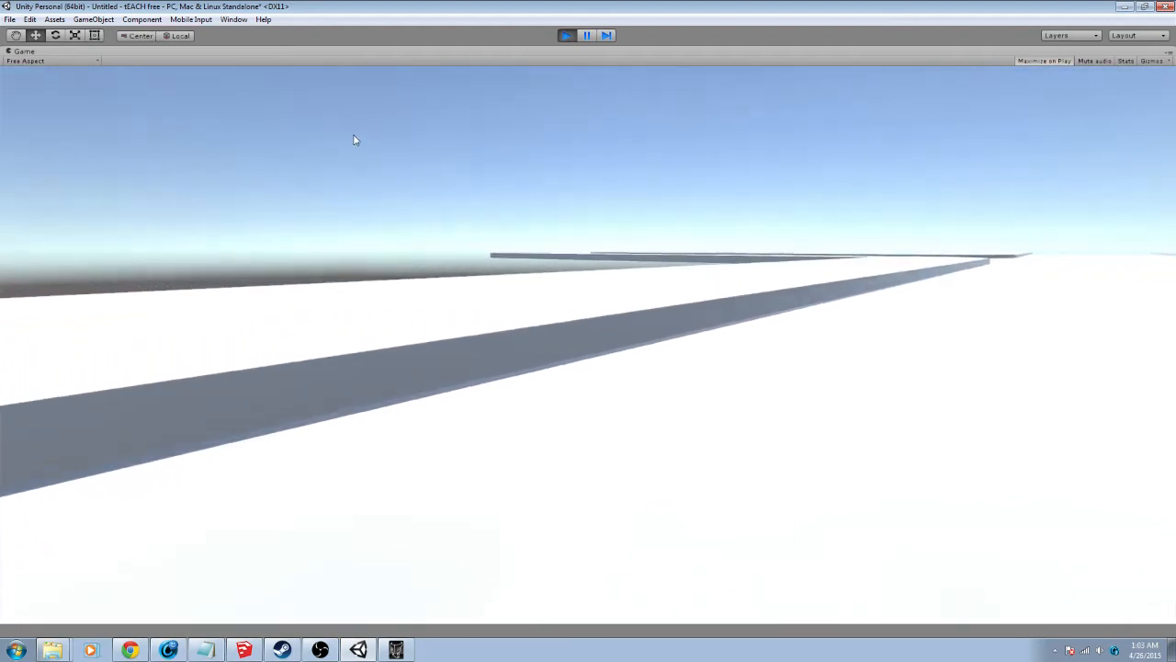
pyautogui.press('w')
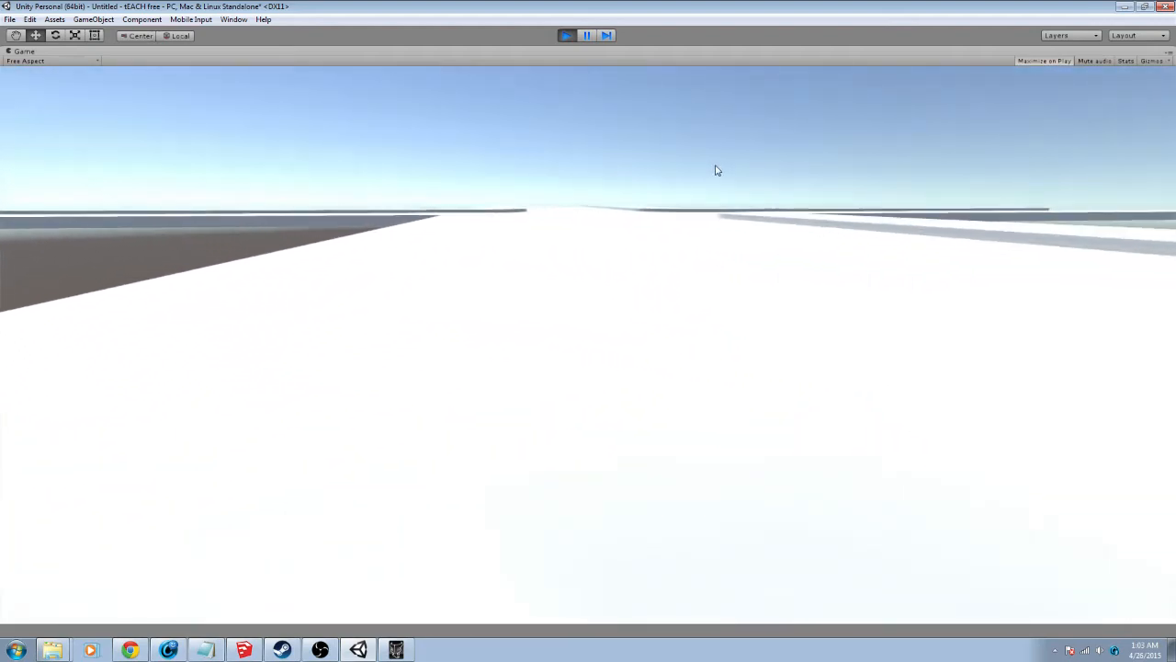
pyautogui.press('w')
pyautogui.press('space')
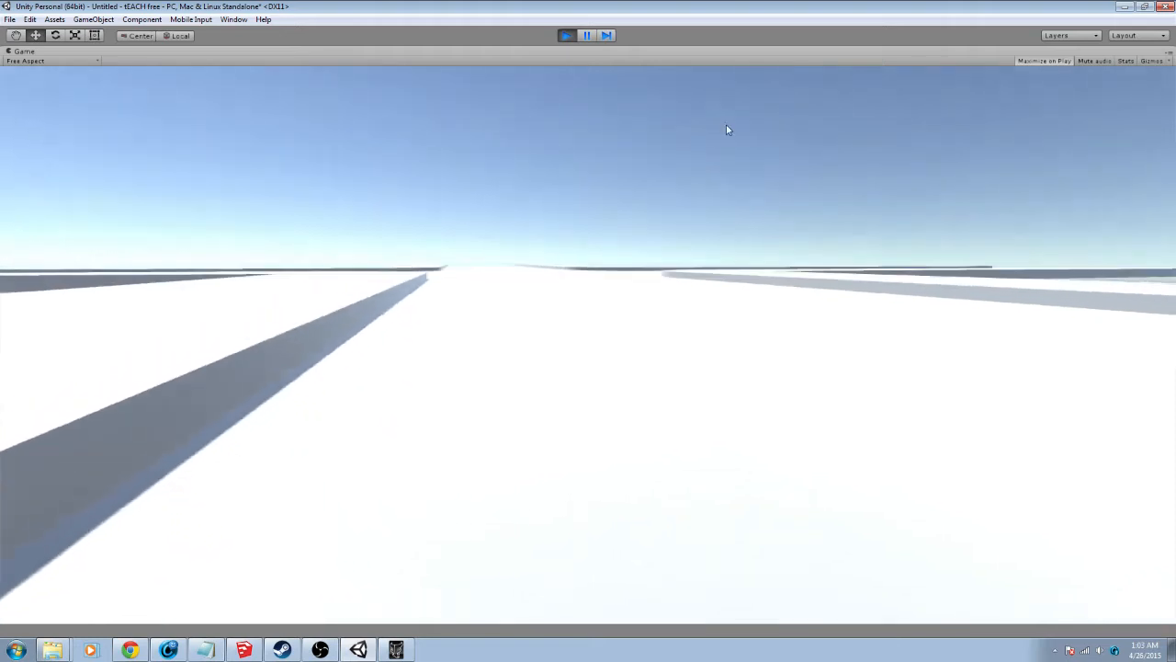
pyautogui.press('w')
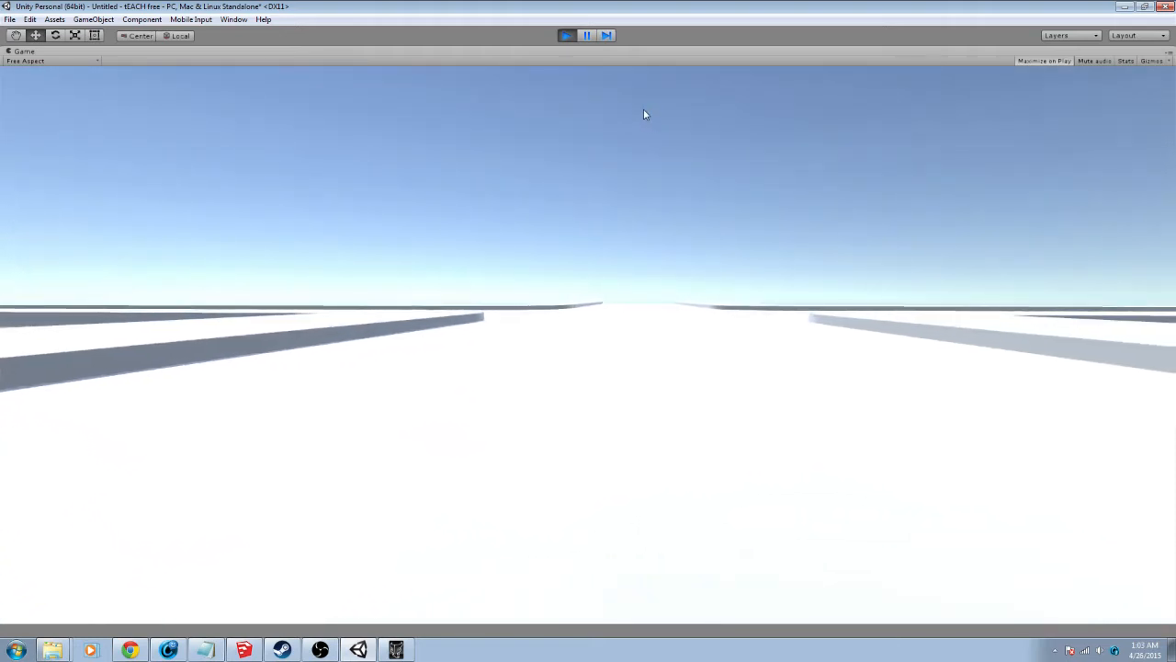
pyautogui.press('w')
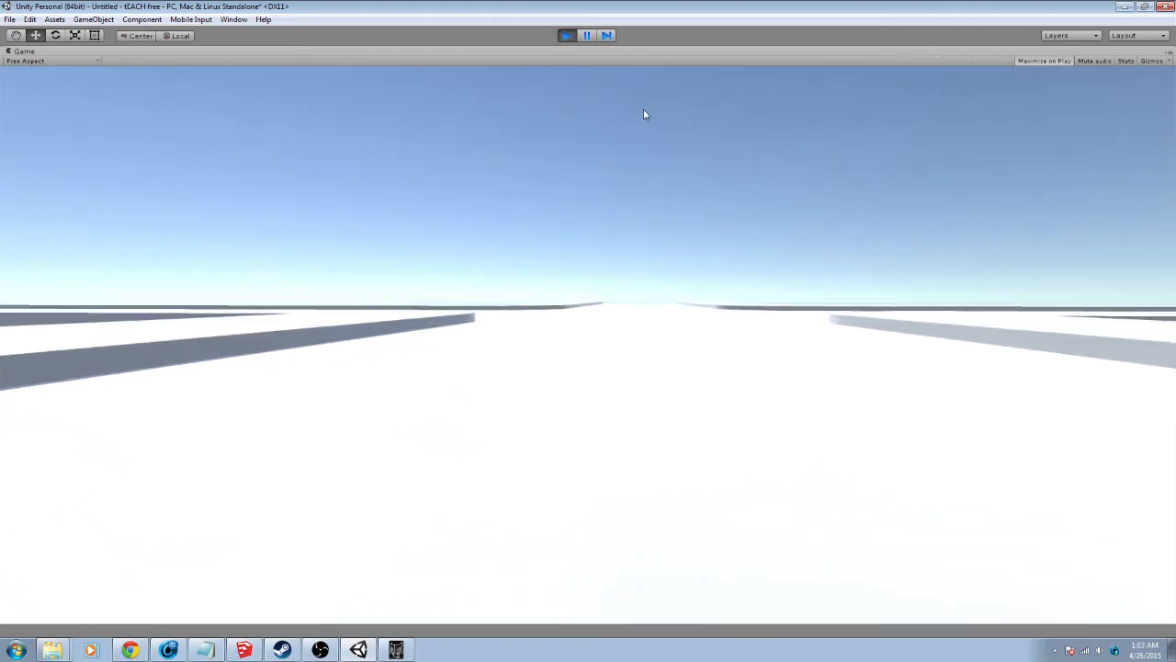
pyautogui.press('w')
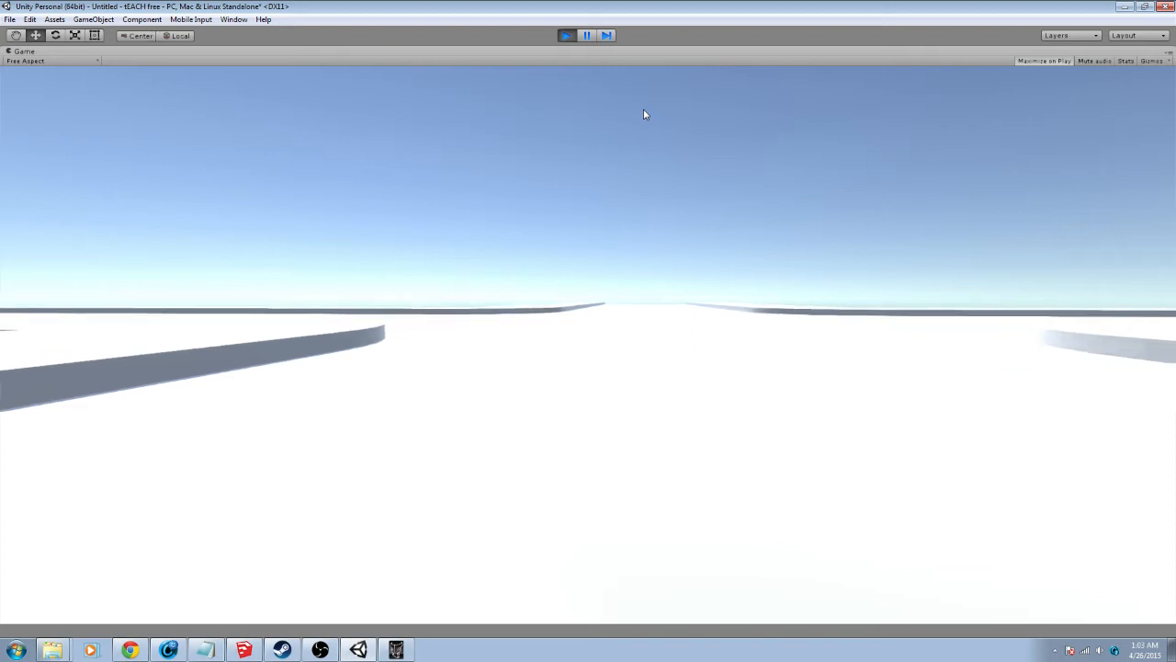
pyautogui.press('w')
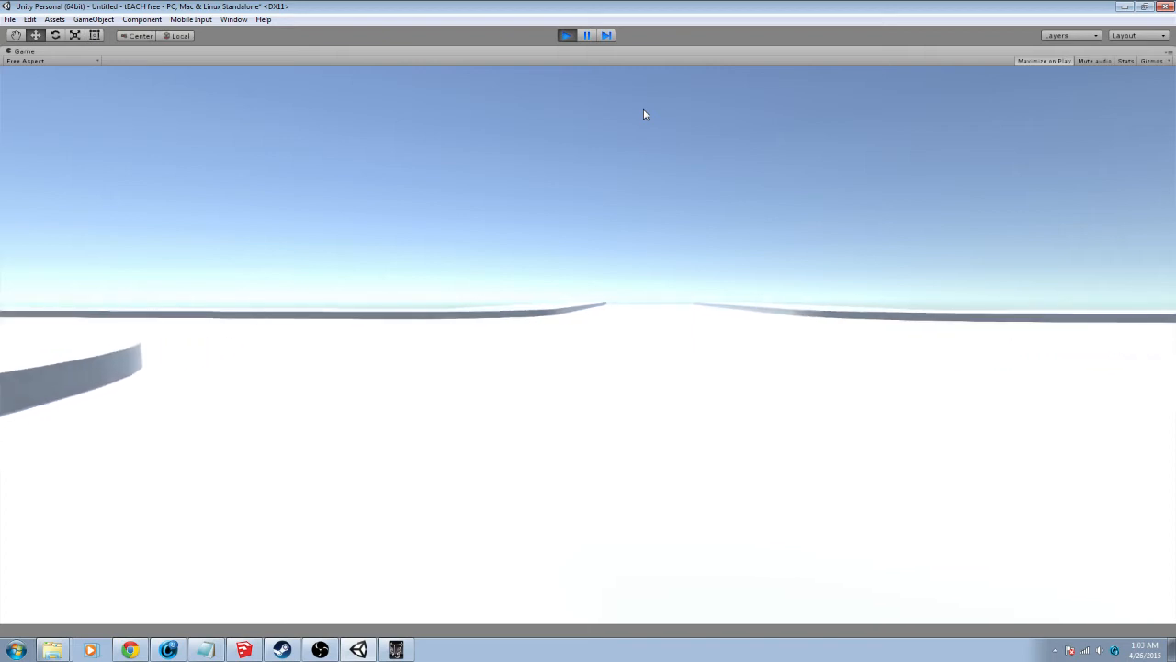
pyautogui.press('w')
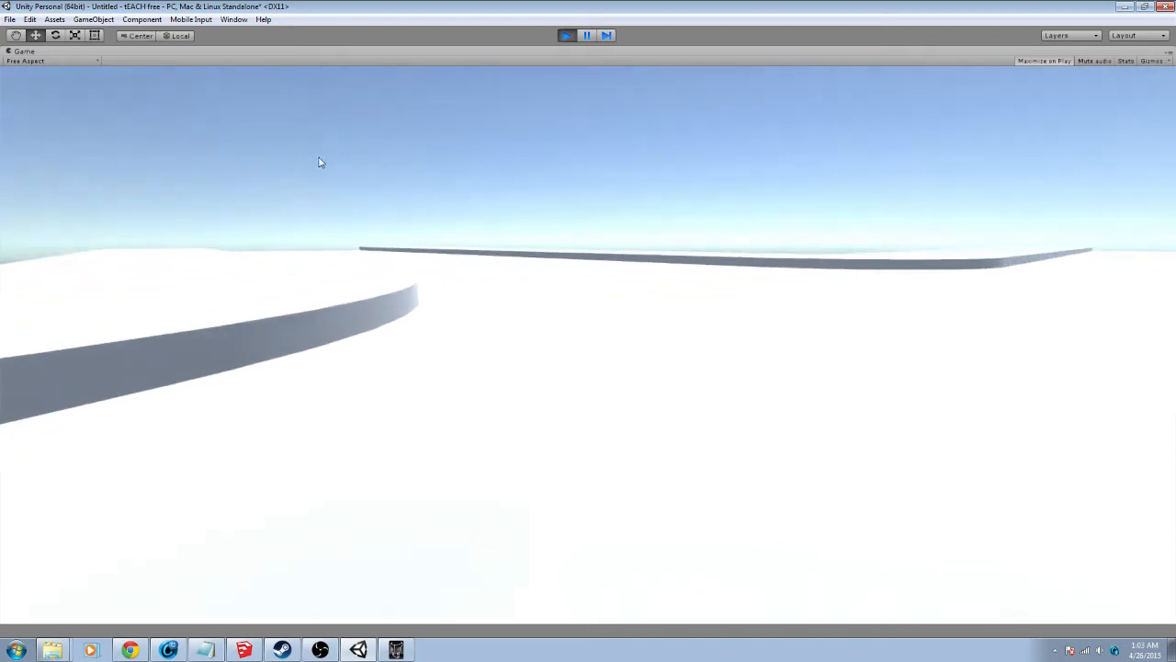
pyautogui.press('w')
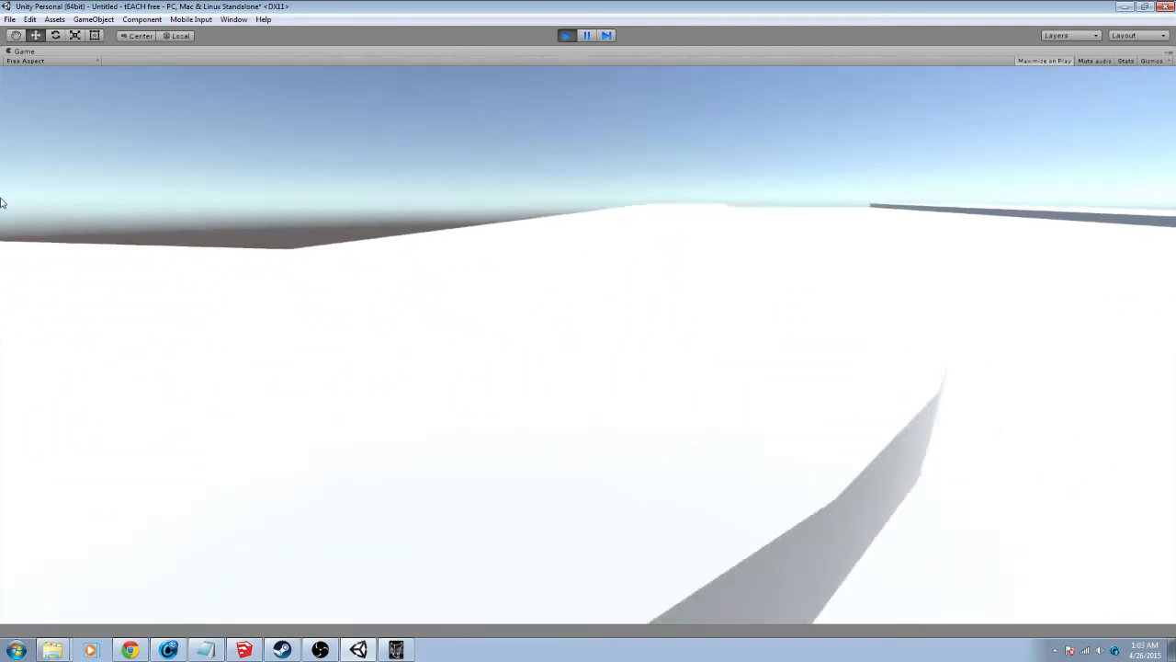
pyautogui.press('space')
pyautogui.click(566, 36)
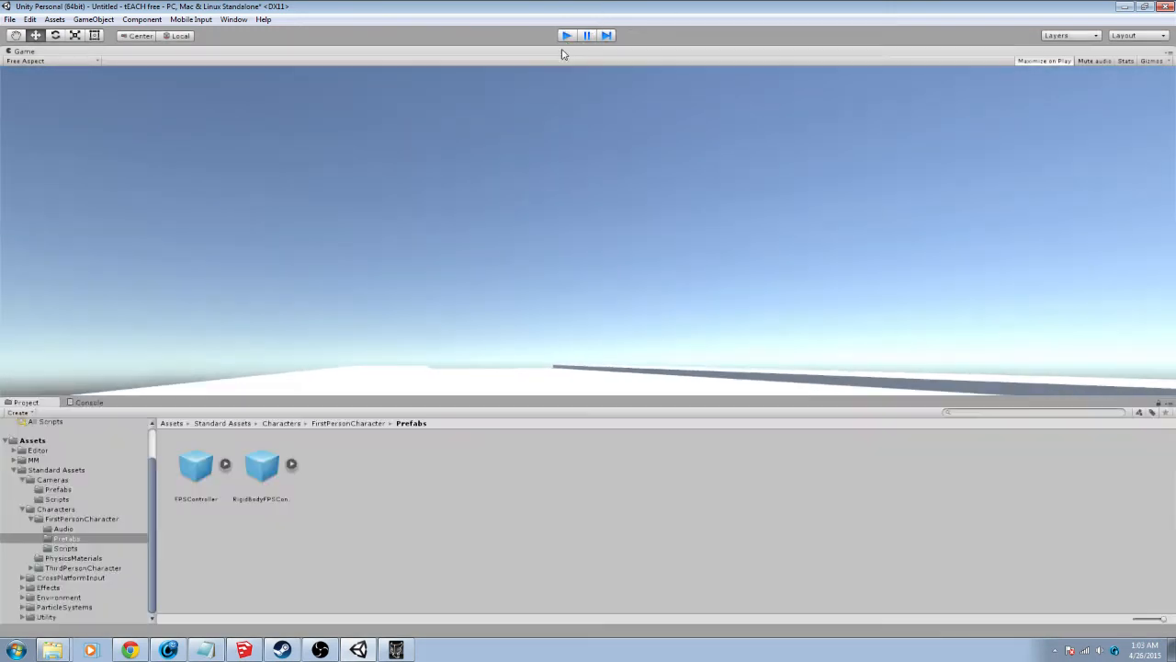
# Scale the Tutorial road model down to 0.5 on the X, Y and Z axes
pyautogui.click(658, 213)
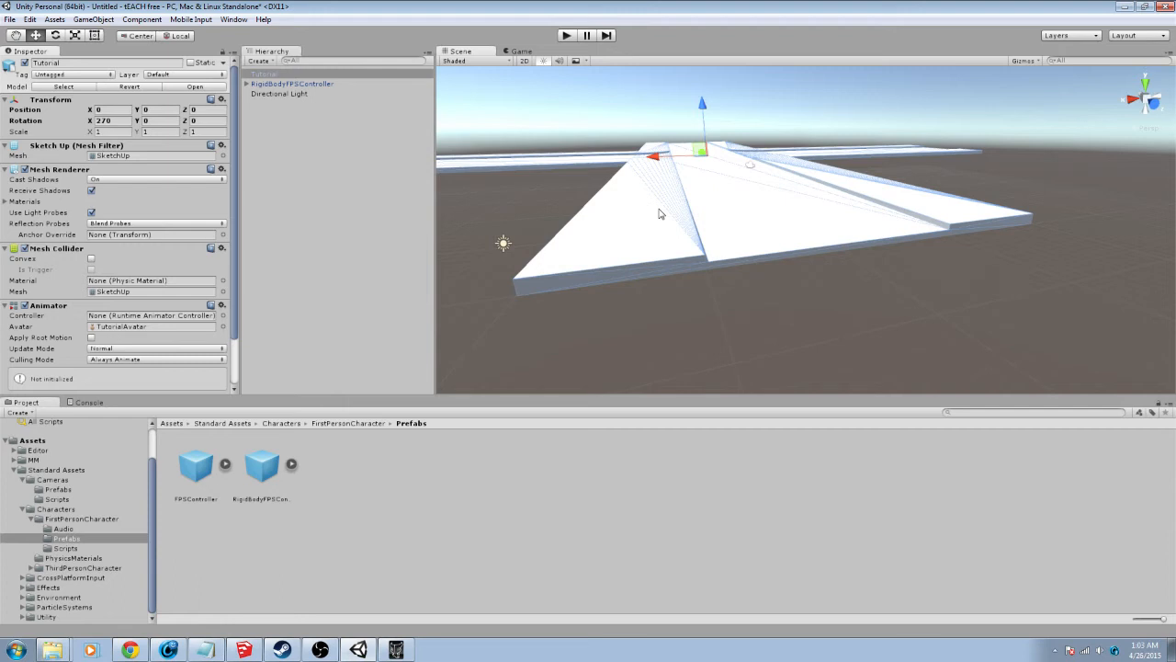
pyautogui.press('e')
pyautogui.press('r')
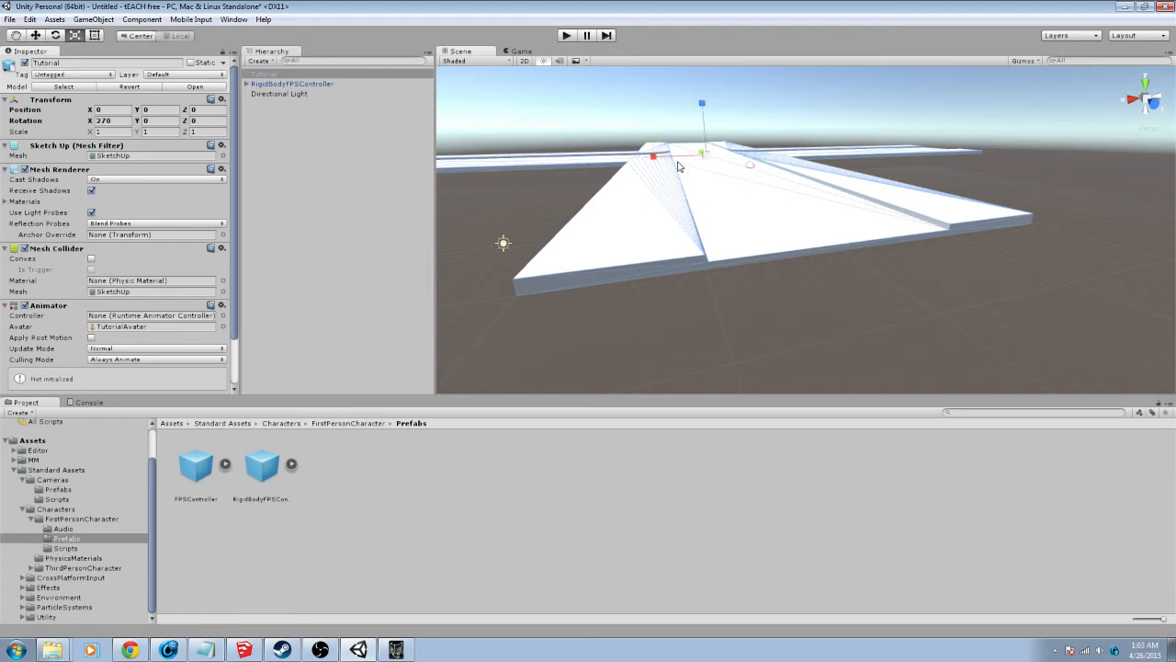
pyautogui.moveTo(702, 156); pyautogui.dragTo(674, 165)
pyautogui.click(114, 134)
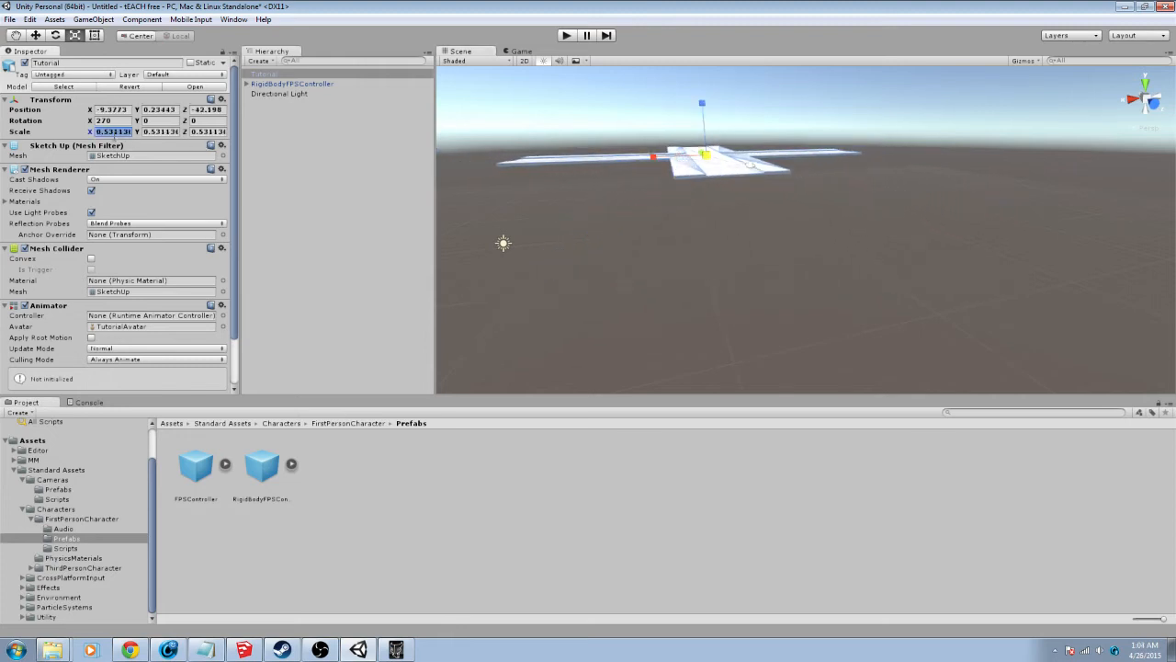
pyautogui.write('.')
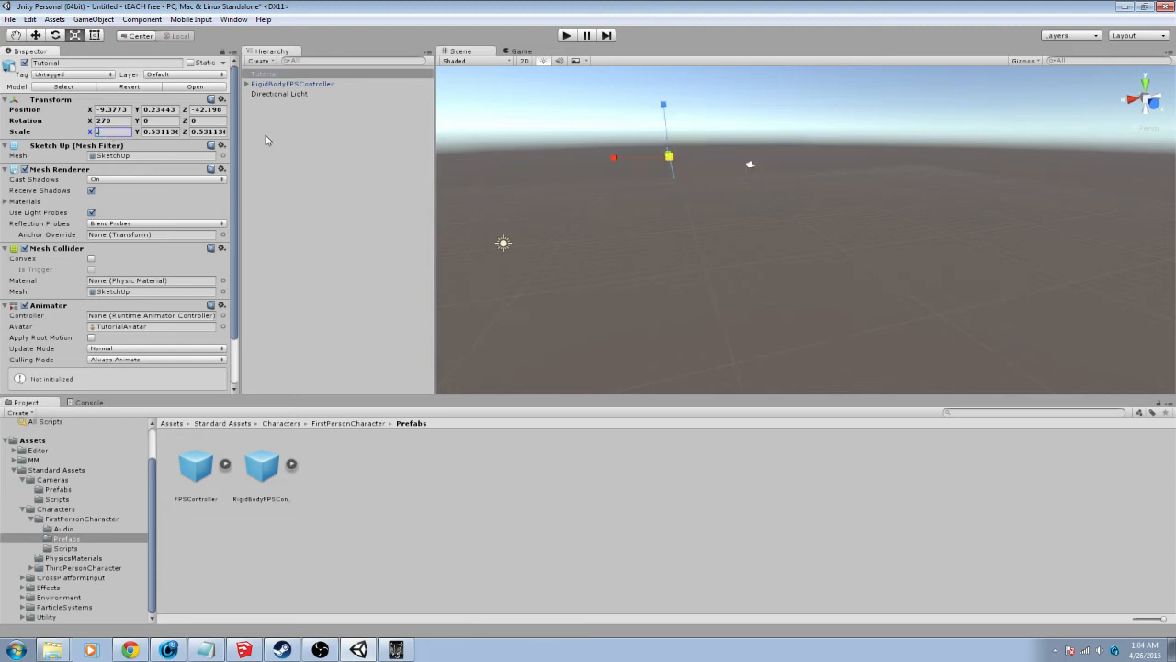
pyautogui.write('5')
pyautogui.press('Tab')
pyautogui.write('.5')
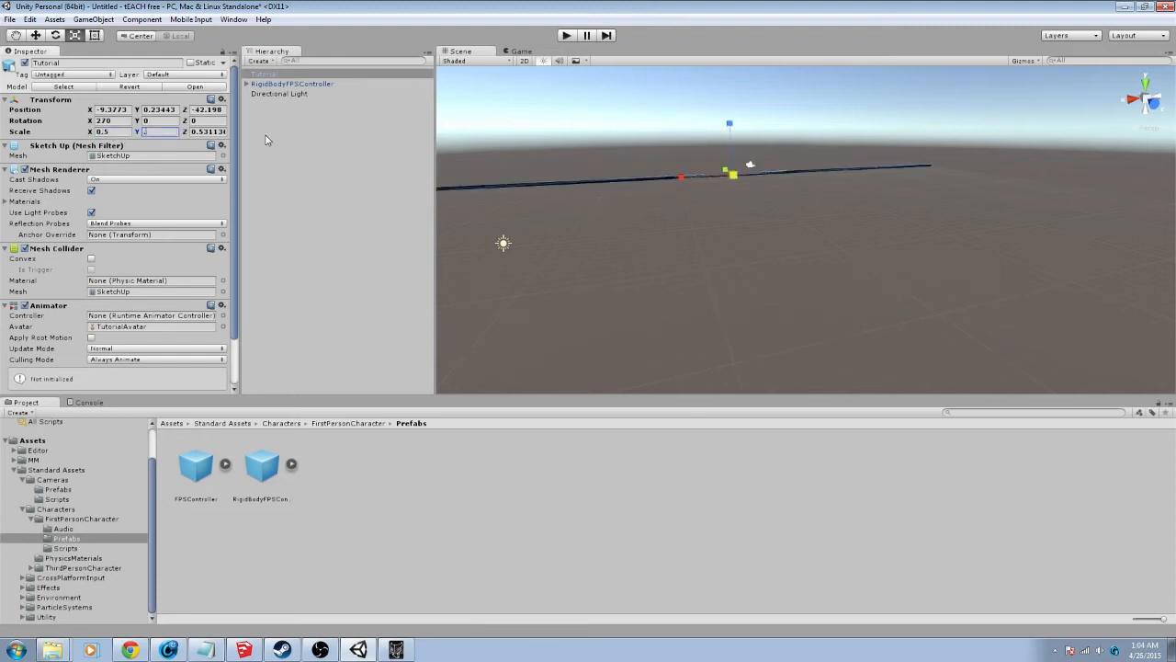
pyautogui.press('Tab')
pyautogui.write('.')
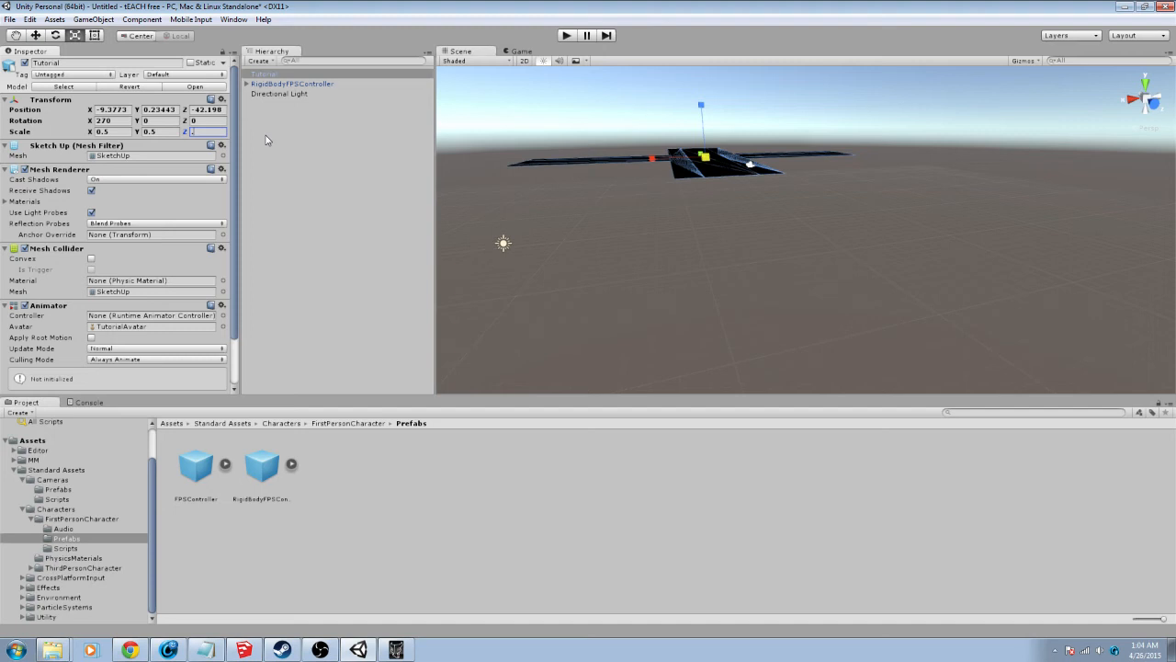
pyautogui.write('5')
pyautogui.click(304, 177)
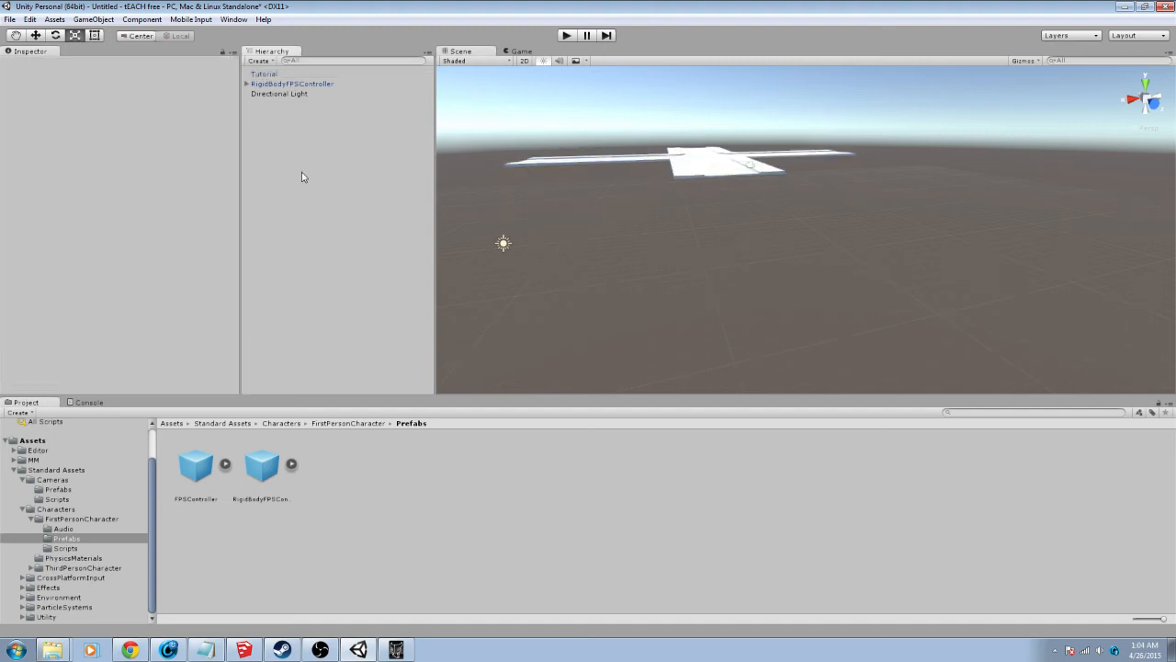
# Reset the scaled Tutorial road model's position to X 0, Y 0, Z 0
pyautogui.click(775, 161)
pyautogui.click(112, 108)
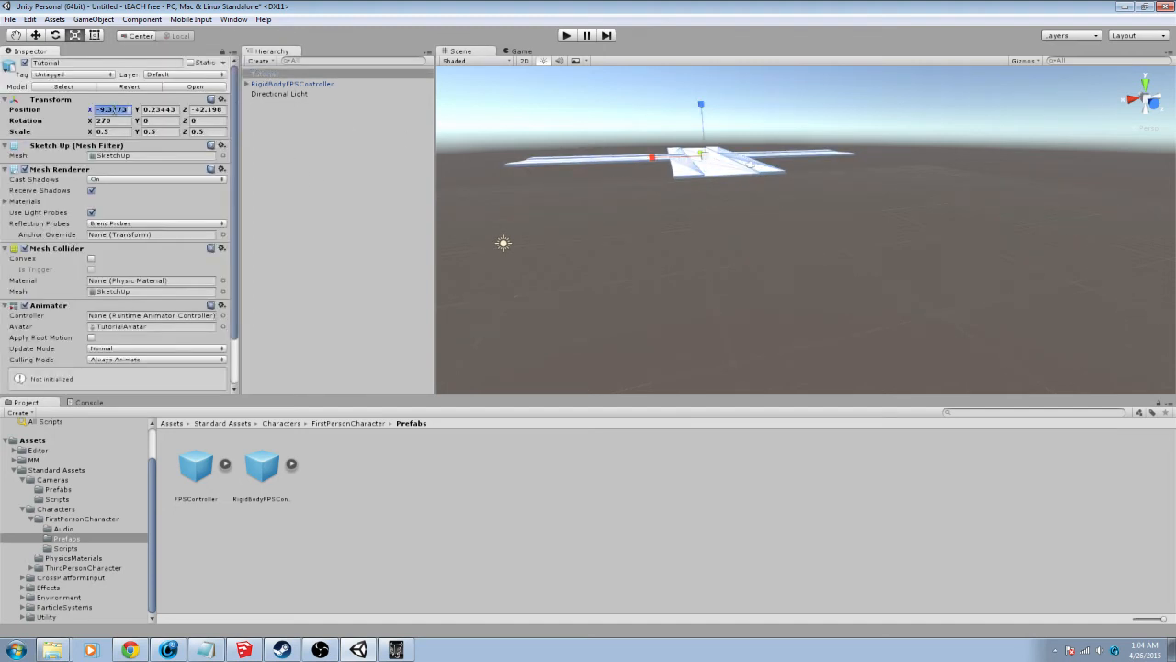
pyautogui.write('0')
pyautogui.press('Tab')
pyautogui.write('0')
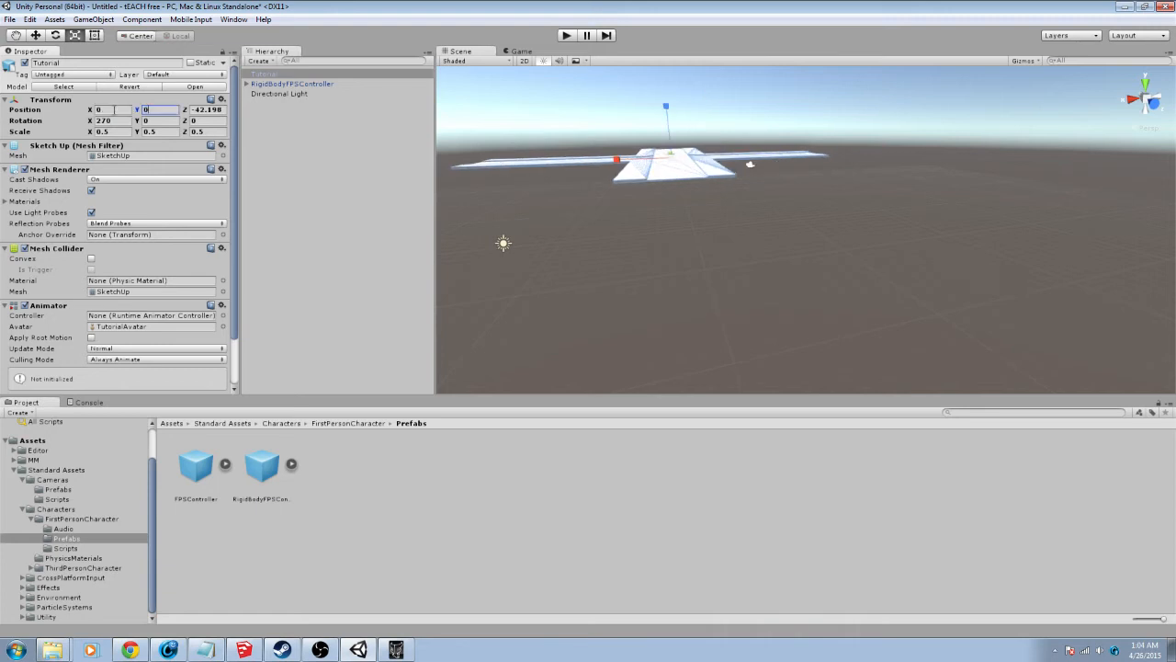
pyautogui.press('Tab')
pyautogui.write('0')
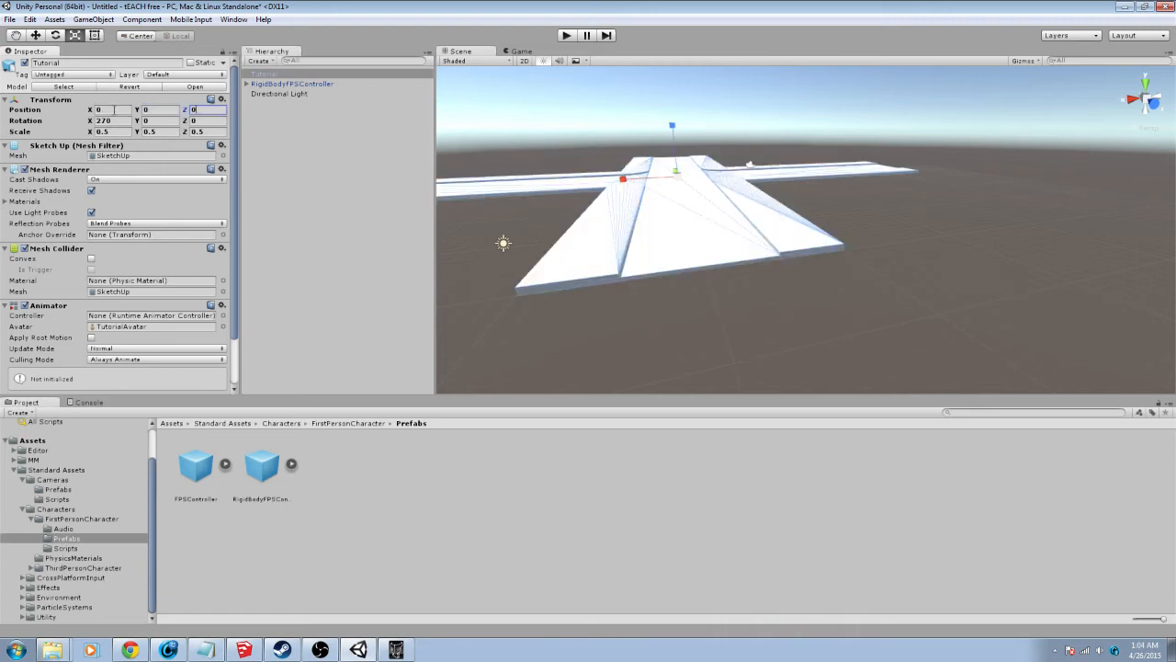
# Shift the RigidBodyFPSController along the X axis to about -10.46 so it sits over the smaller road
pyautogui.click(750, 169)
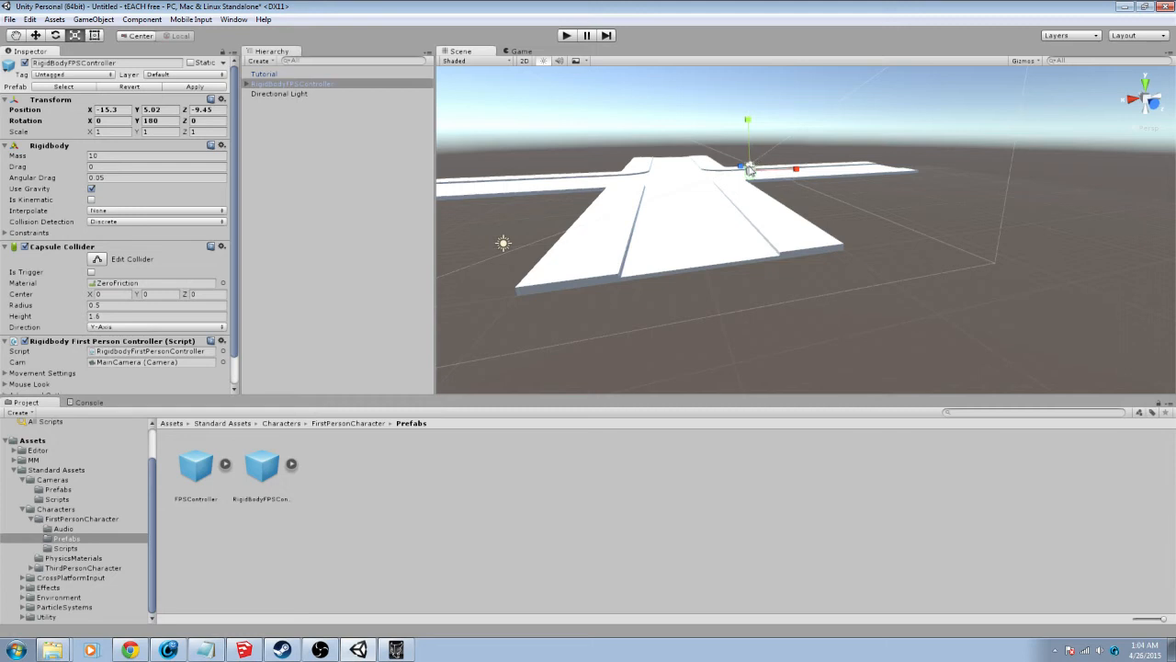
pyautogui.press('w')
pyautogui.moveTo(798, 174); pyautogui.dragTo(737, 181)
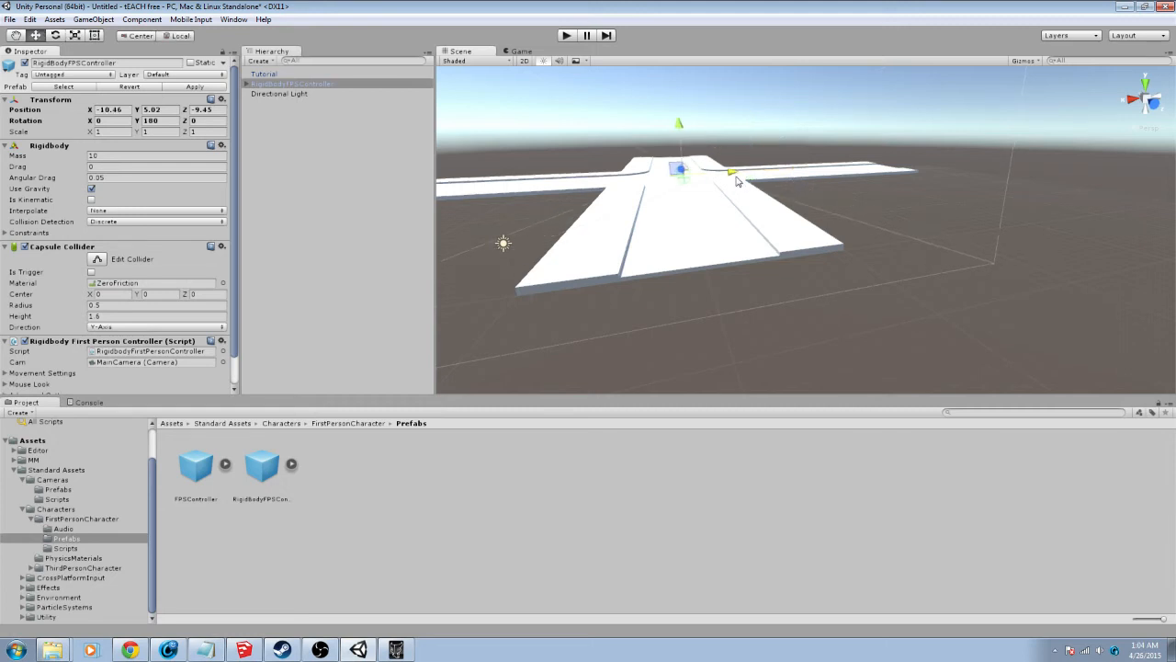
# Play-test the rescaled intersection by walking around it in first person, and stop the test
pyautogui.click(572, 37)
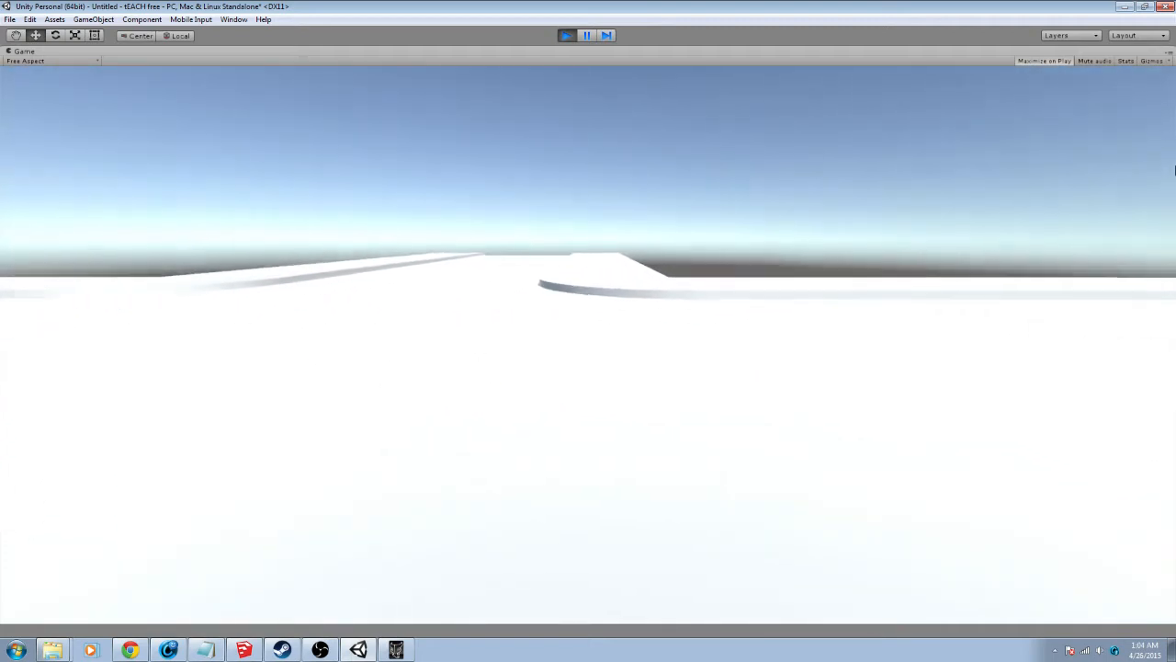
pyautogui.press('w')
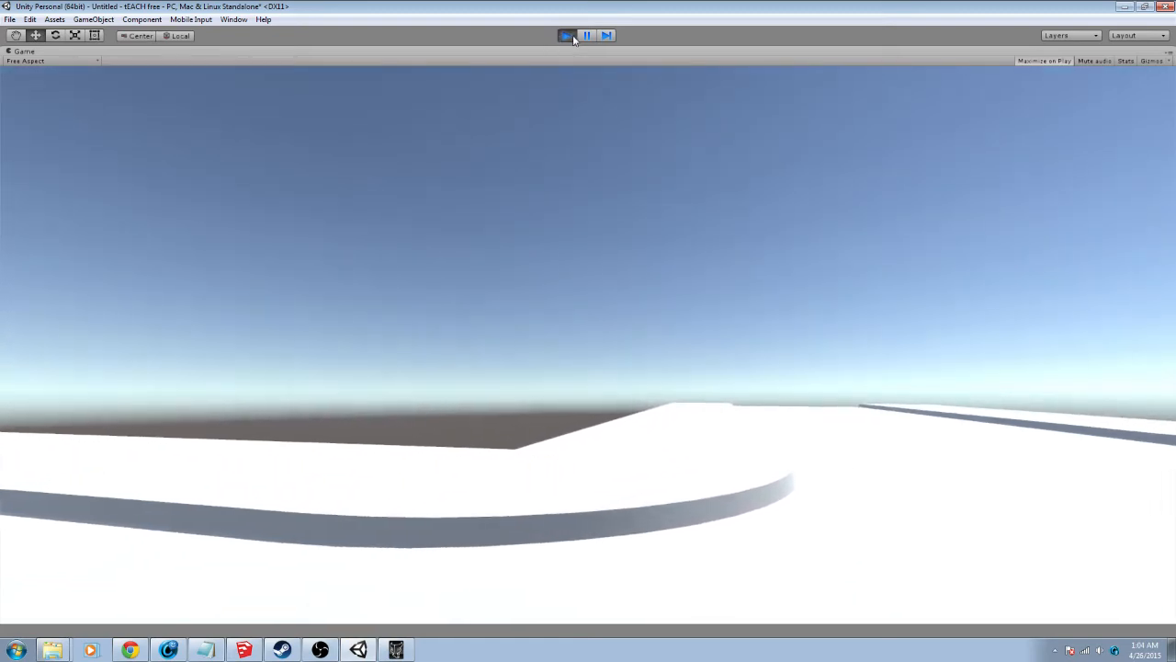
pyautogui.click(566, 35)
# Switch to SketchUp, select the entire road intersection and open the options for the selected geometry
pyautogui.click(244, 649)
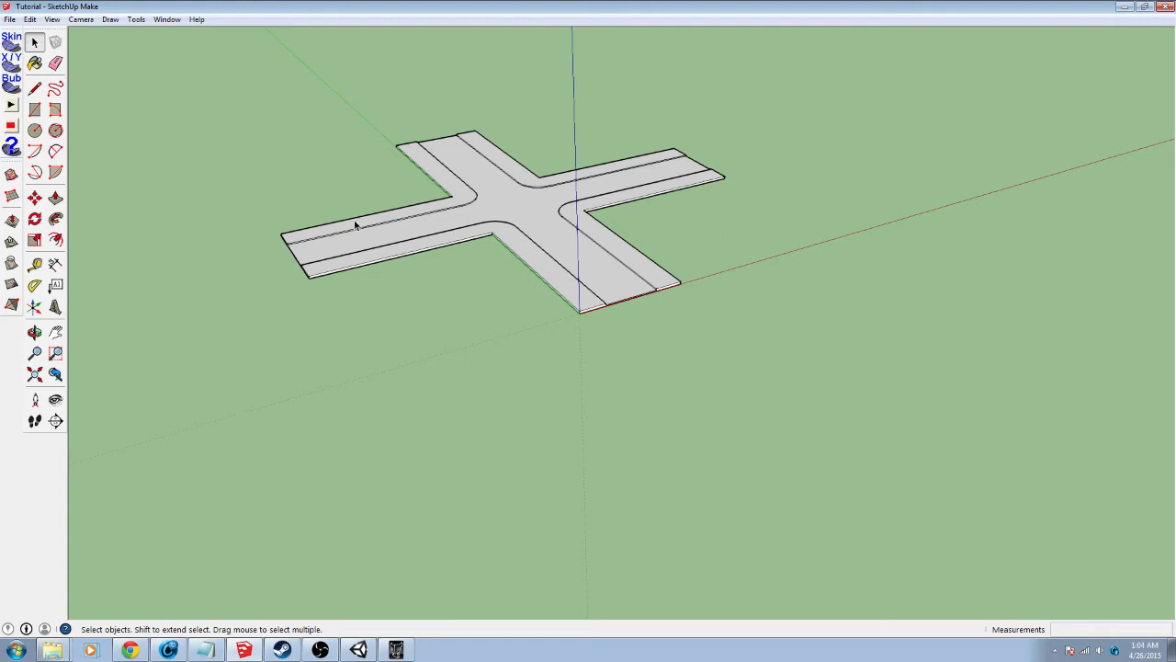
pyautogui.moveTo(214, 92); pyautogui.dragTo(1172, 516)
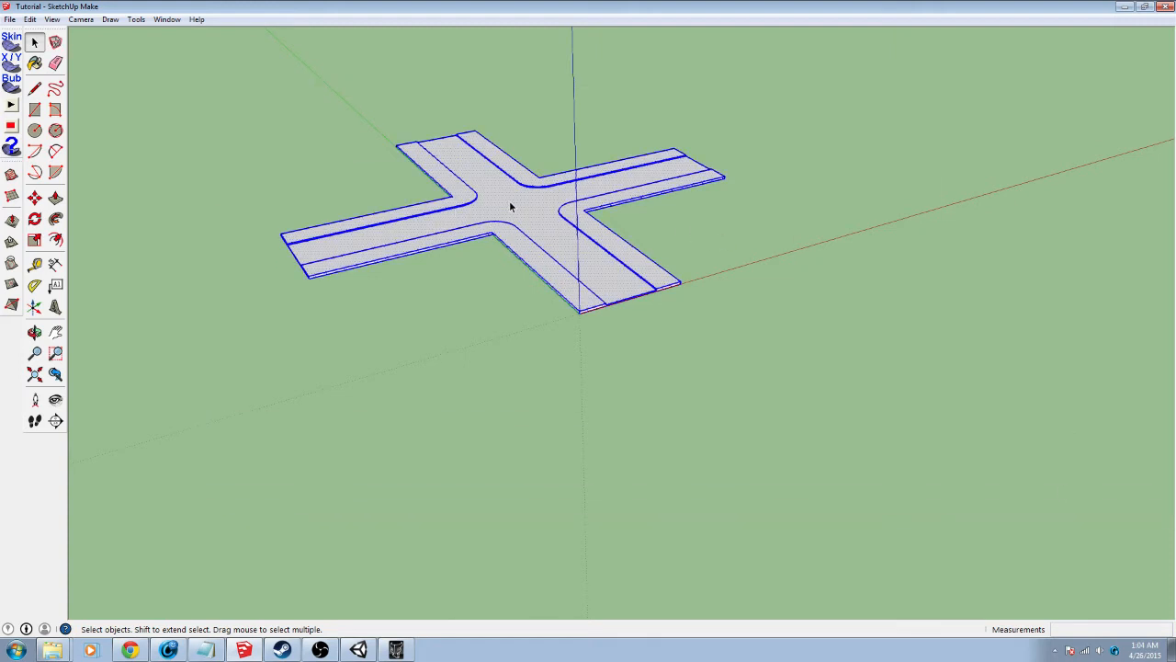
pyautogui.rightClick(515, 207)
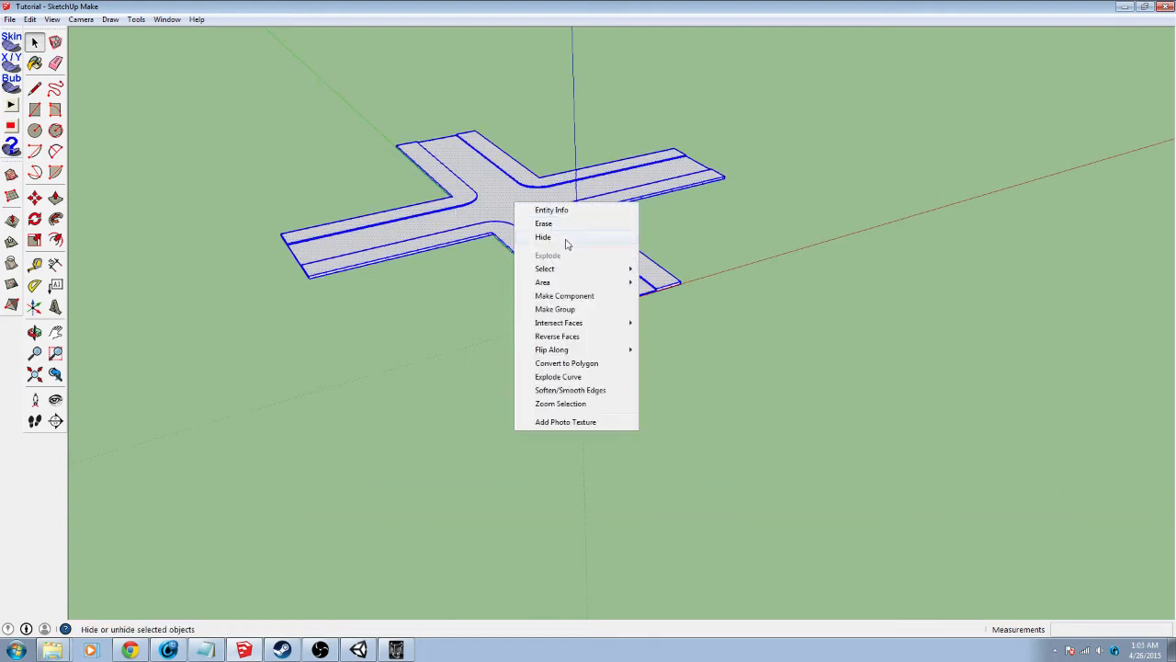
# Turn the selected crossroads geometry into a component named Street
pyautogui.click(574, 298)
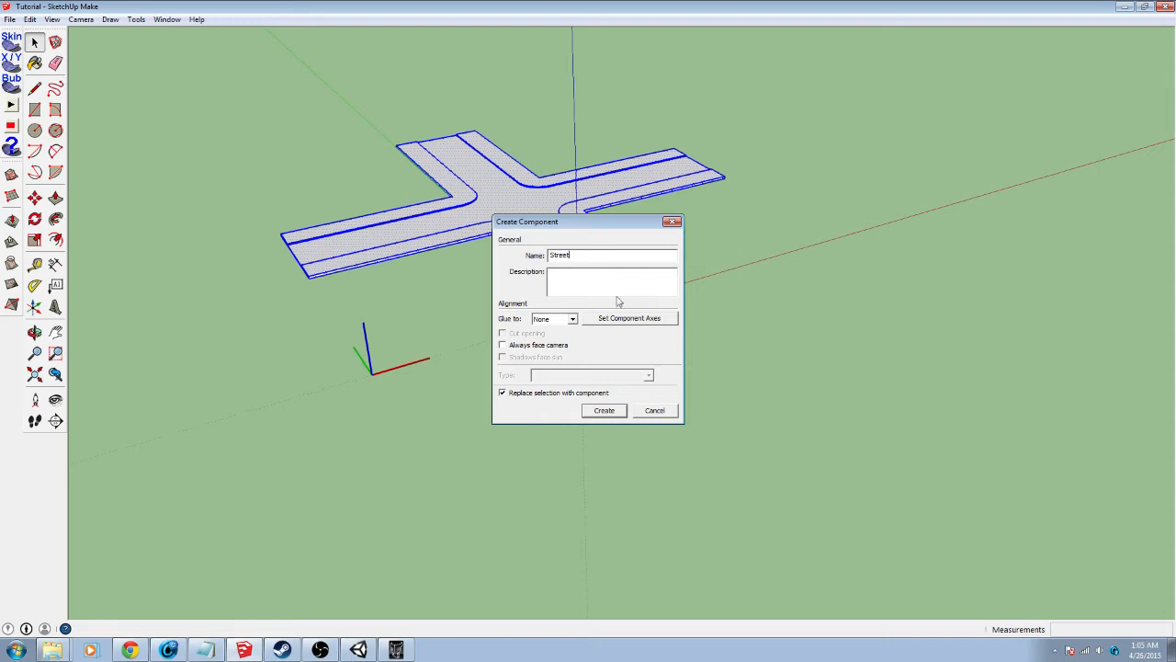
pyautogui.click(604, 411)
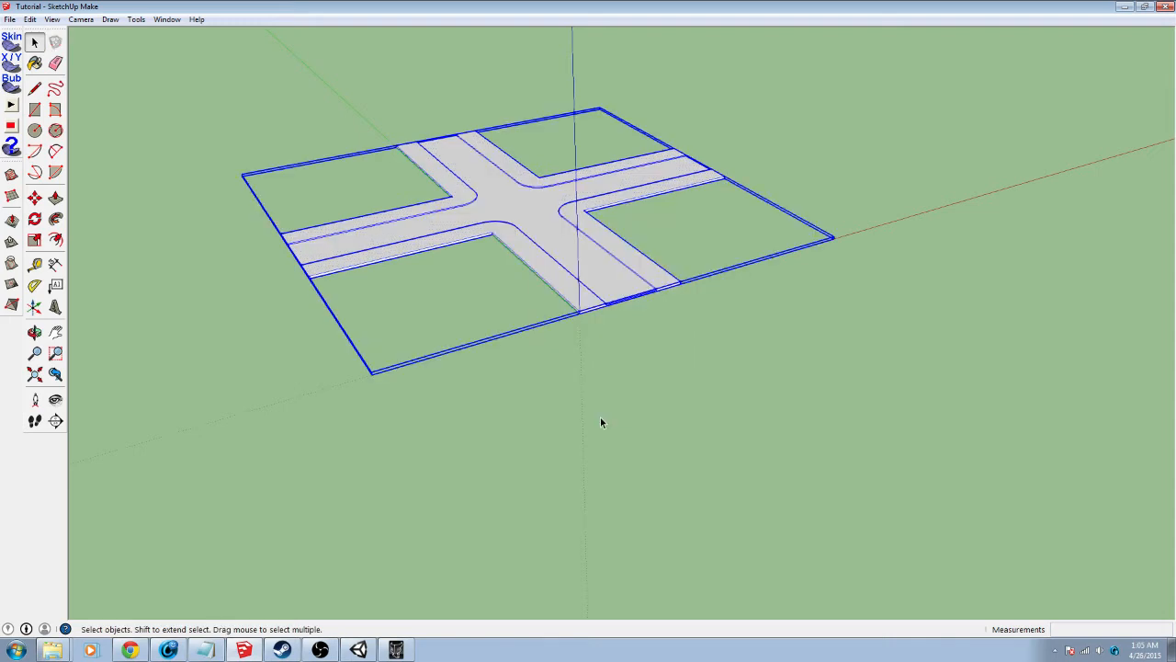
pyautogui.click(681, 372)
# Draw a 70 m by 70 m rectangle in the empty lot between two arms of the crossroads
pyautogui.moveTo(681, 373); pyautogui.dragTo(643, 271, button='middle')
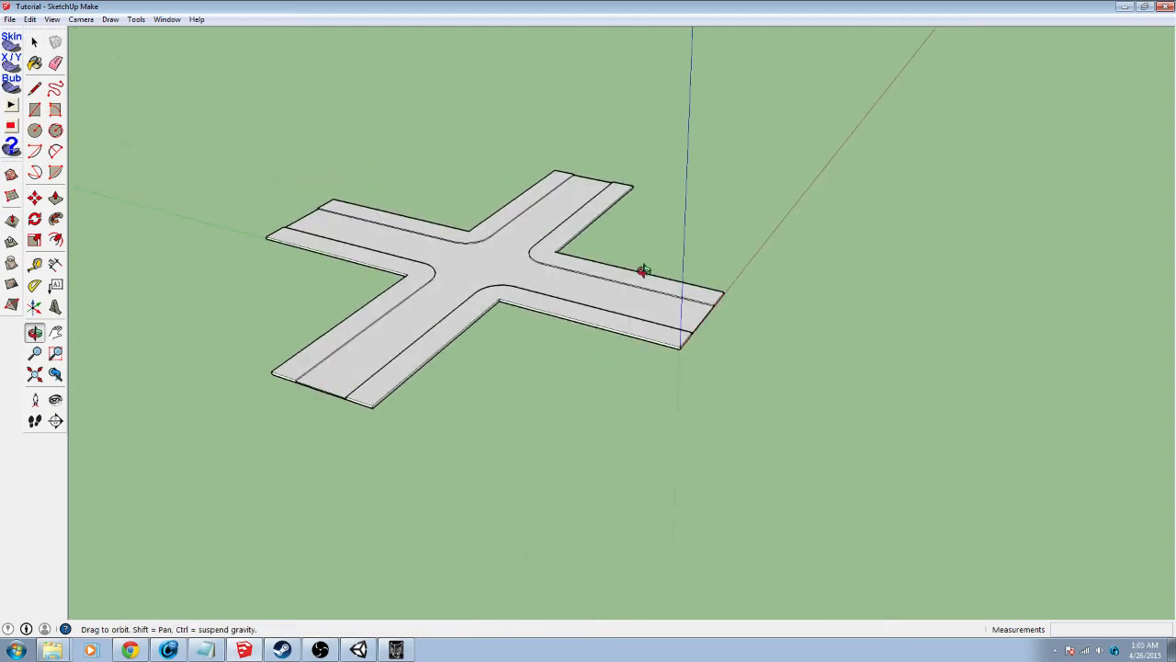
pyautogui.scroll(5, 556, 325)
pyautogui.press('r')
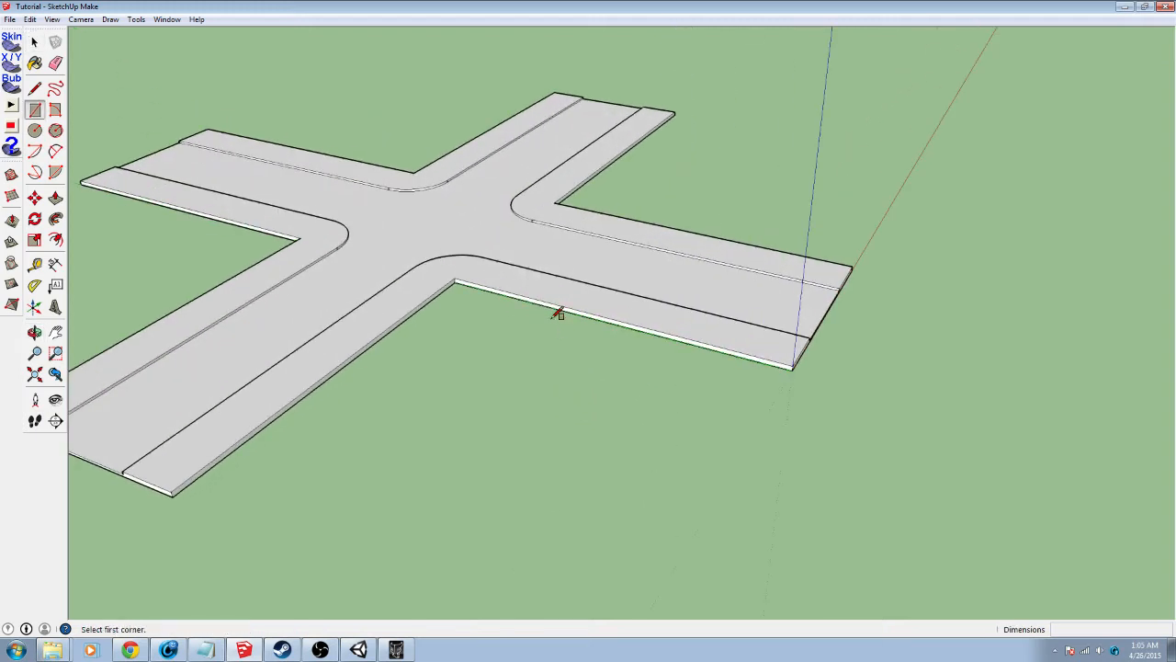
pyautogui.click(455, 280)
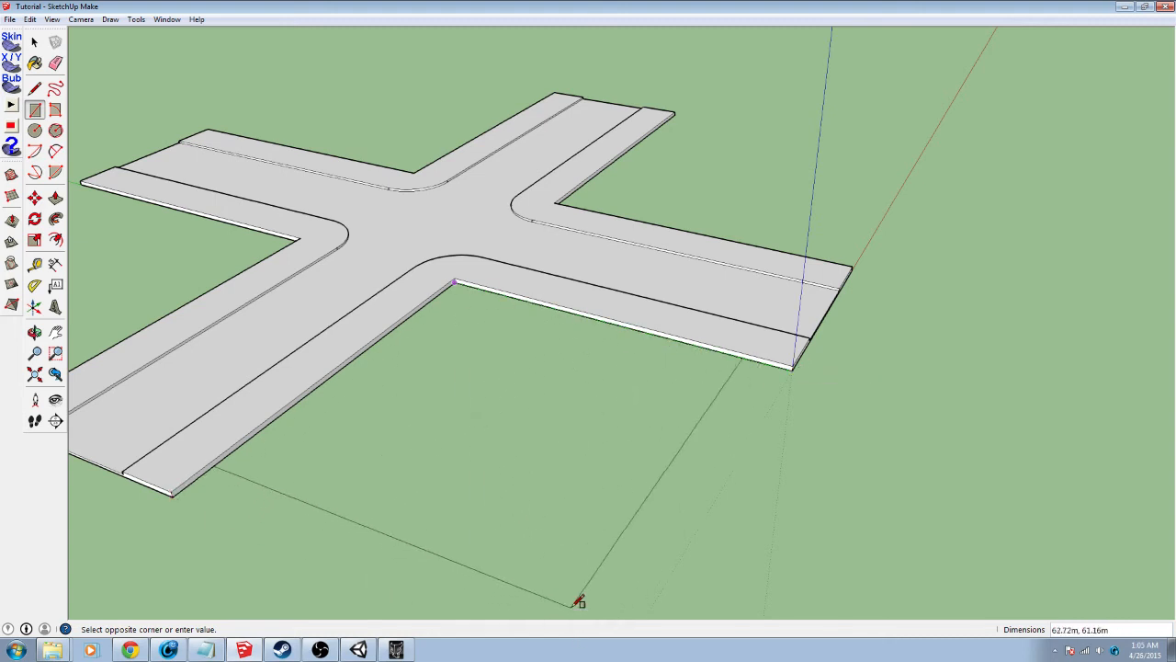
pyautogui.keyDown('shift'); pyautogui.moveTo(551, 543); pyautogui.dragTo(538, 359, button='middle'); pyautogui.keyUp('shift')
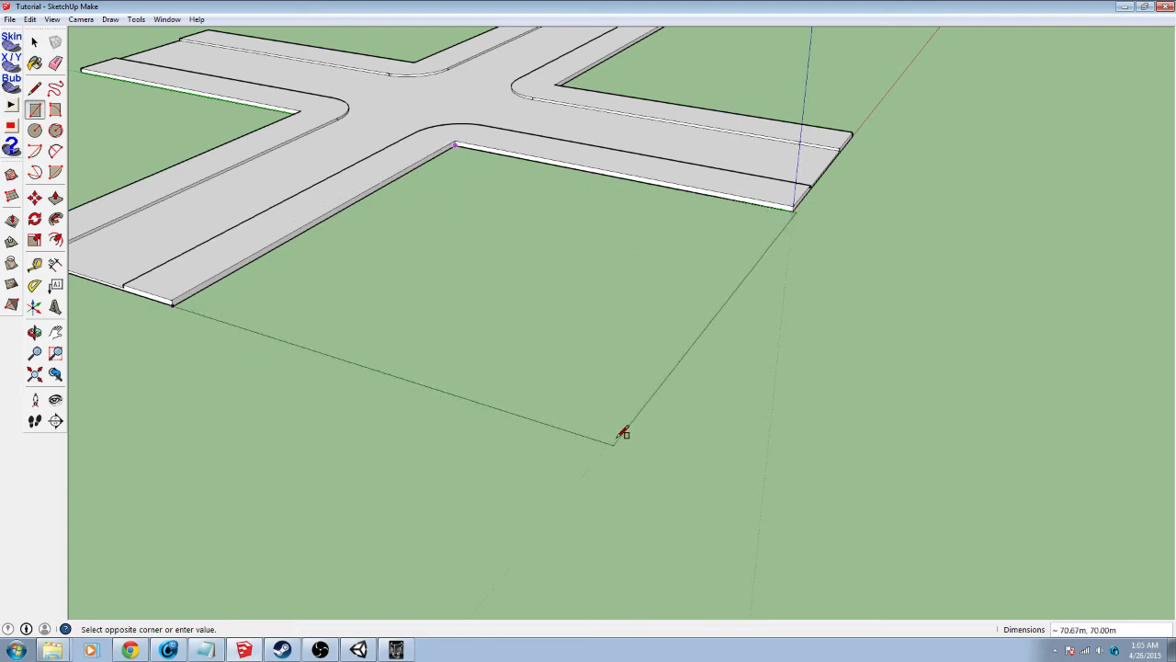
pyautogui.click(616, 439)
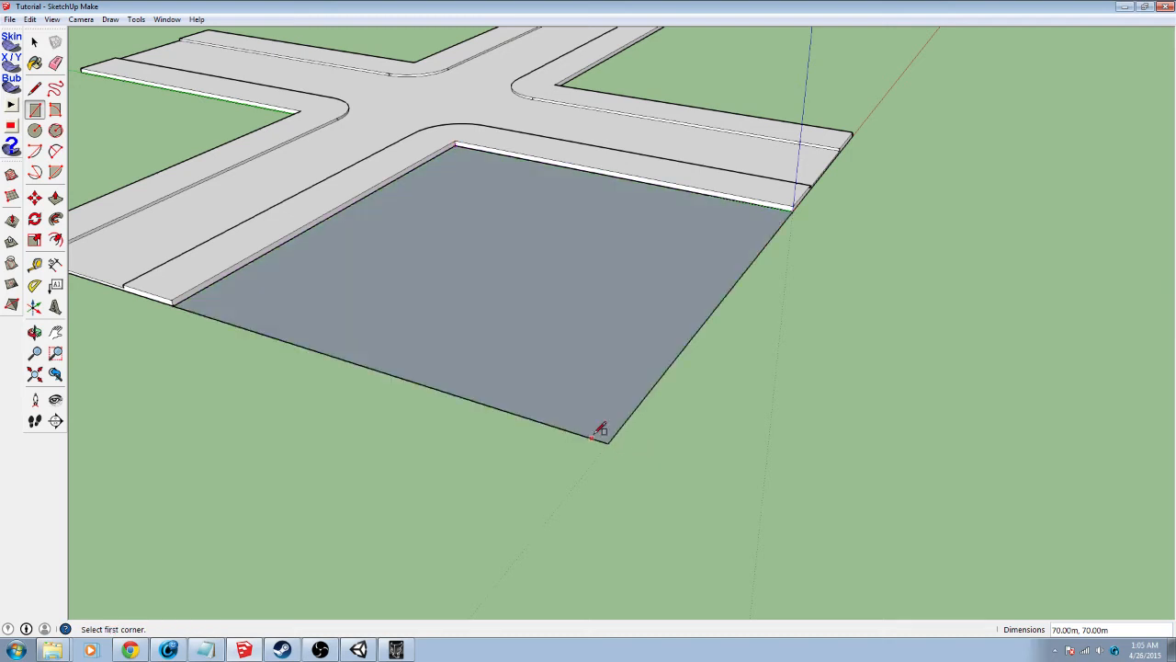
# Push/Pull the lot's square face upward about 30 m into a building block
pyautogui.press('p')
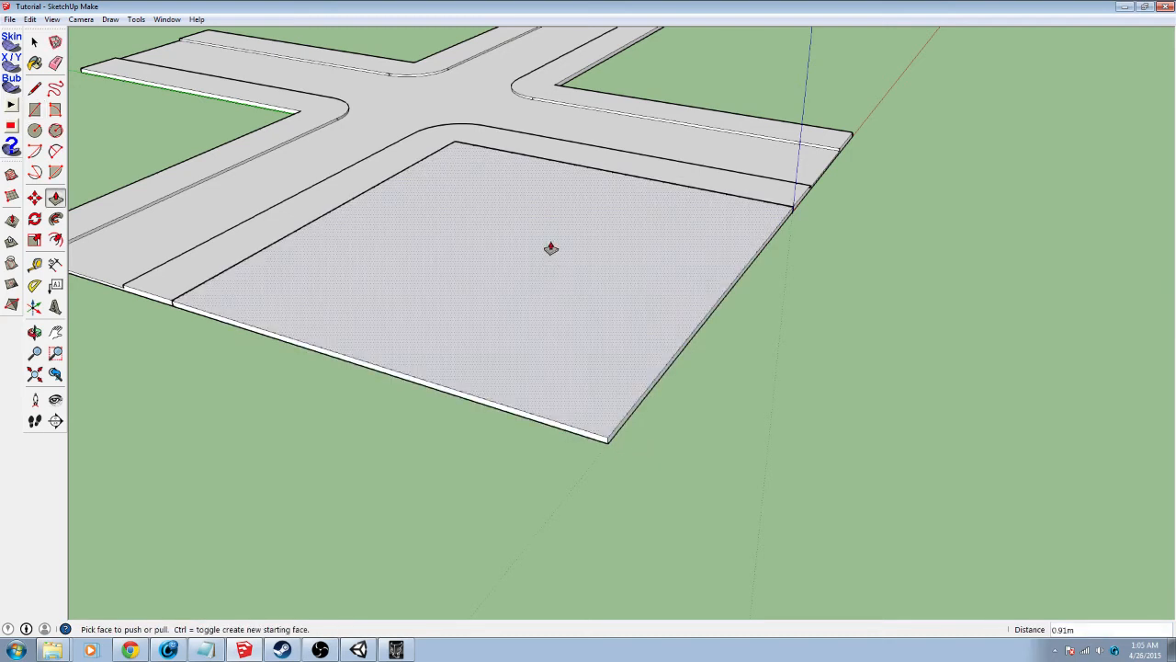
pyautogui.click(506, 282)
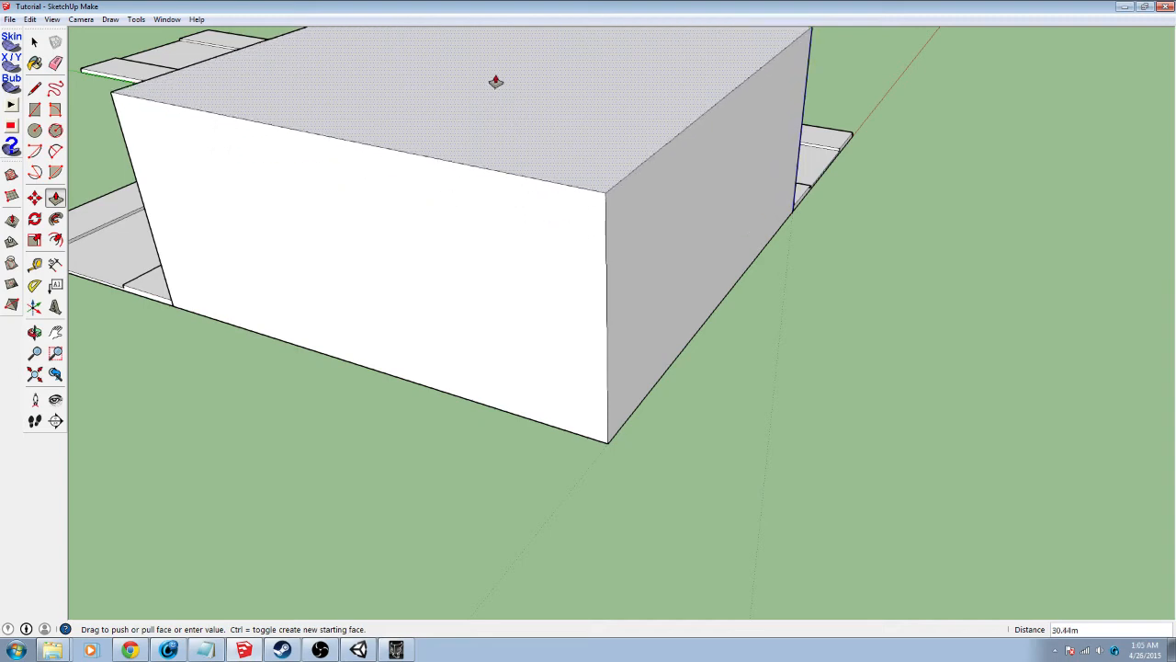
pyautogui.click(507, 96)
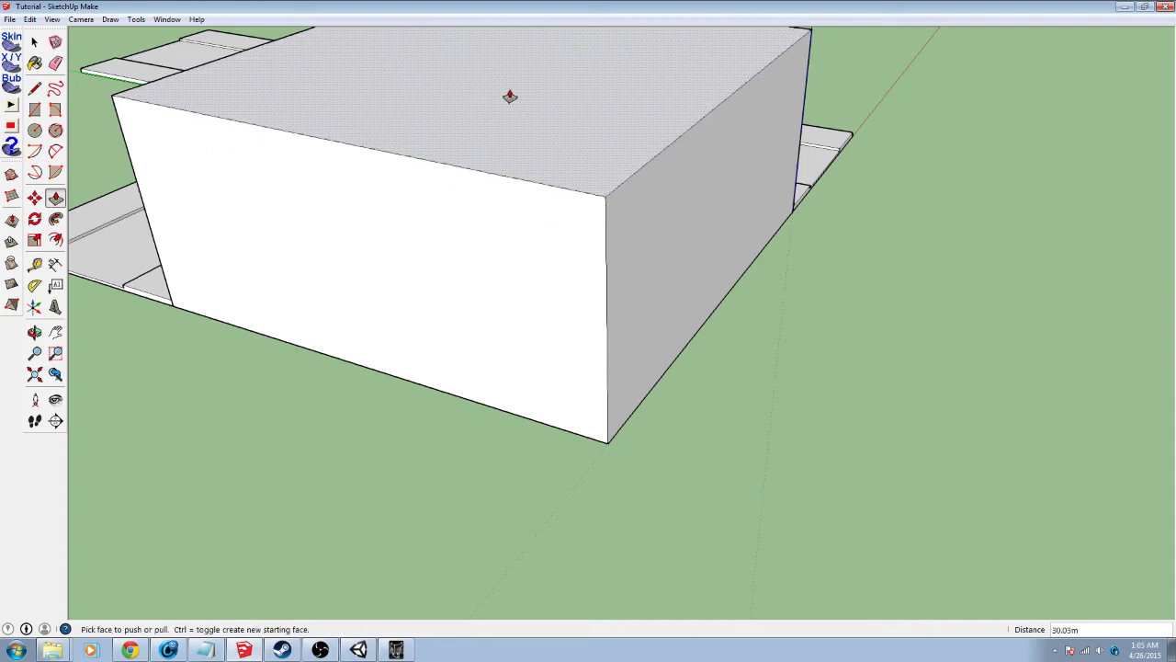
pyautogui.moveTo(511, 98); pyautogui.dragTo(405, 231, button='middle')
# Move the Street component about 66 m away from the block so that the block stands alone
pyautogui.click(34, 42)
pyautogui.moveTo(465, 192); pyautogui.dragTo(500, 260, button='middle')
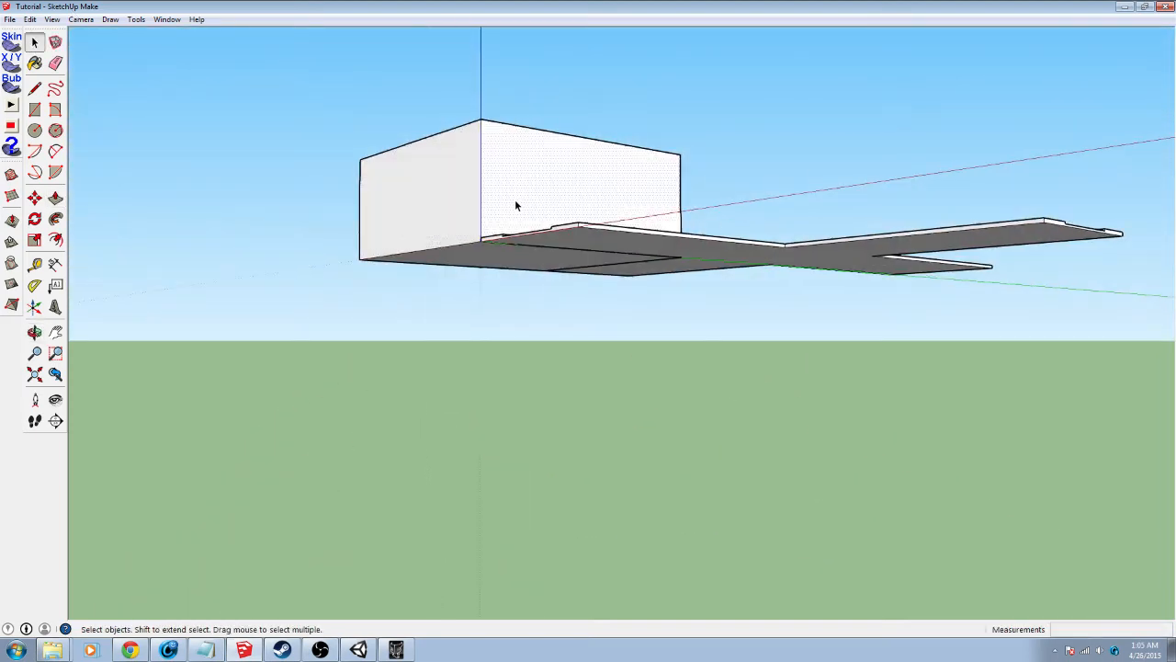
pyautogui.tripleClick(630, 242)
pyautogui.moveTo(848, 229); pyautogui.dragTo(741, 405, button='middle')
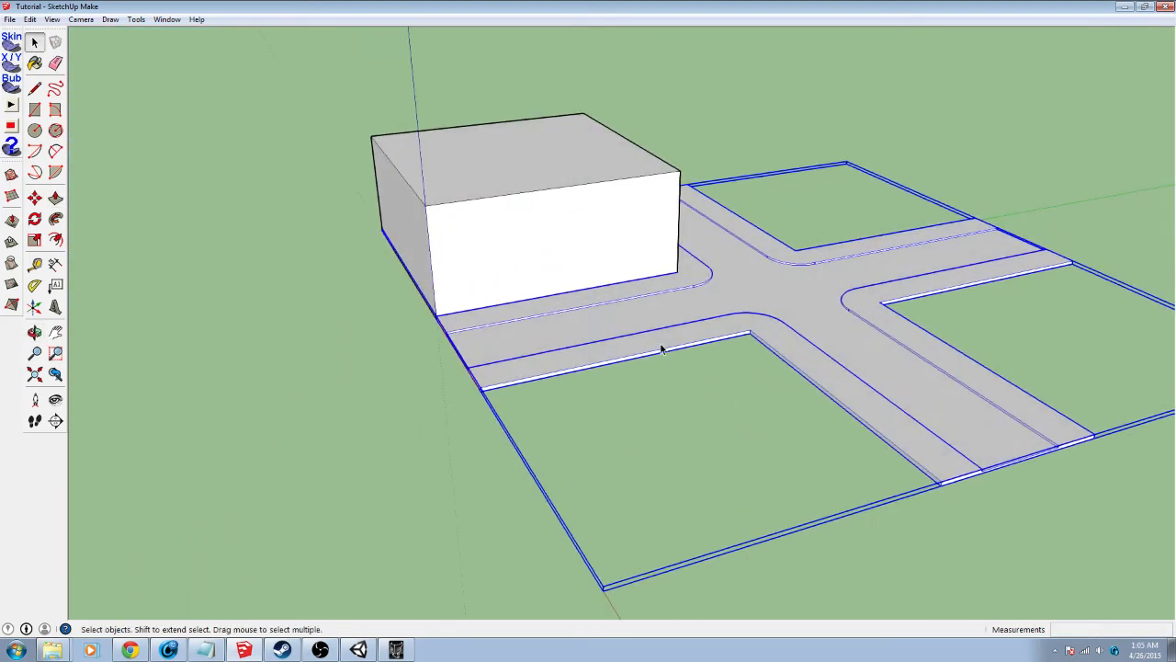
pyautogui.press('m')
pyautogui.click(678, 323)
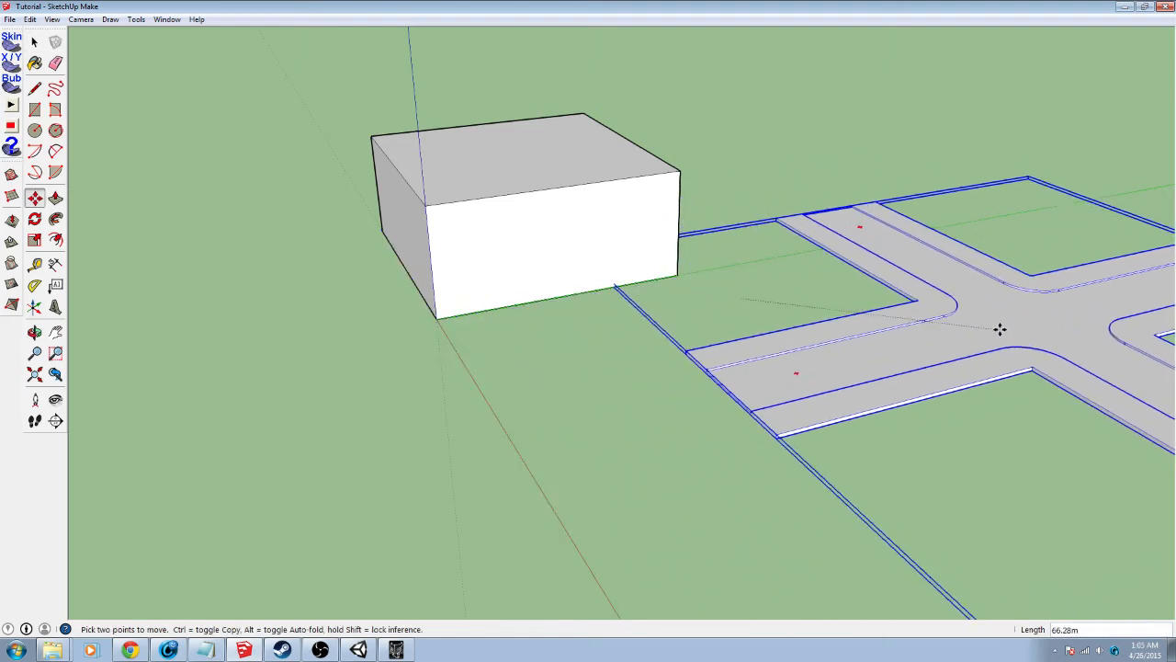
pyautogui.click(400, 212)
pyautogui.press('space')
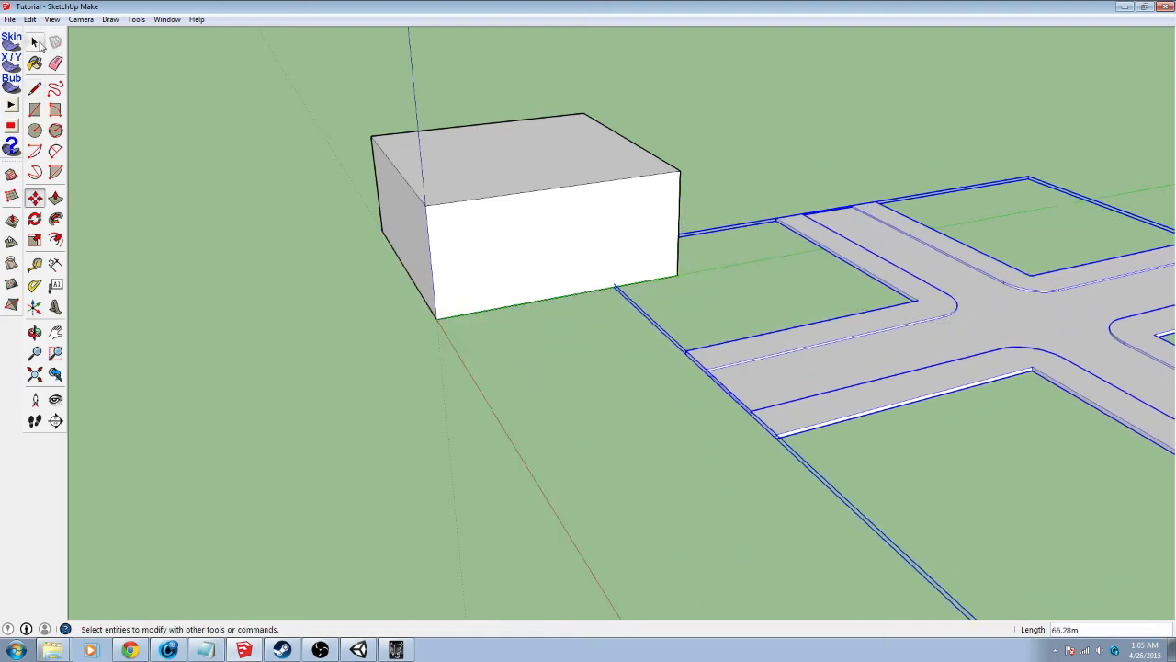
# Select the whole block and make it a component named Building
pyautogui.click(326, 234)
pyautogui.moveTo(267, 75); pyautogui.dragTo(716, 328)
pyautogui.moveTo(343, 371); pyautogui.dragTo(318, 344, button='middle')
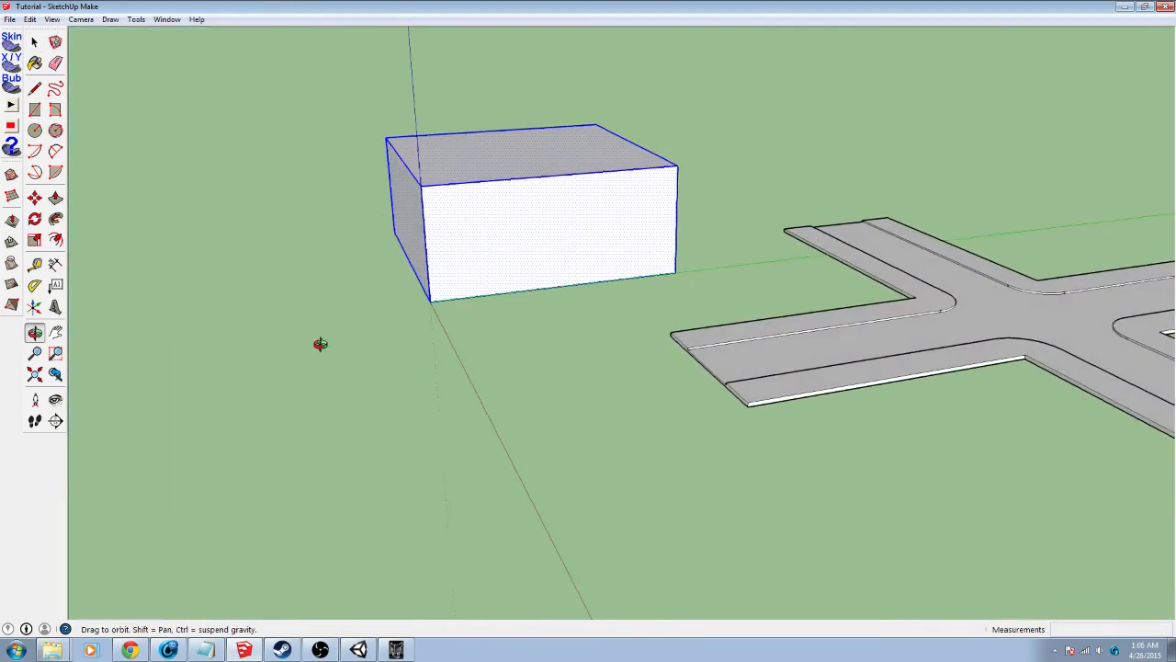
pyautogui.rightClick(552, 219)
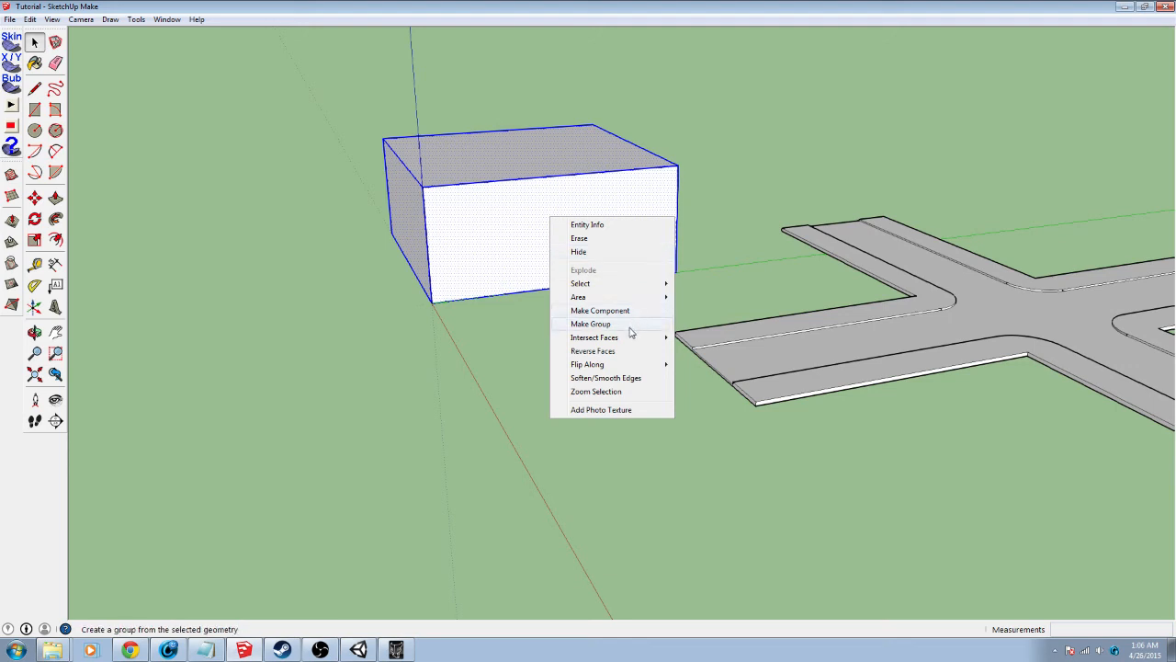
pyautogui.click(614, 313)
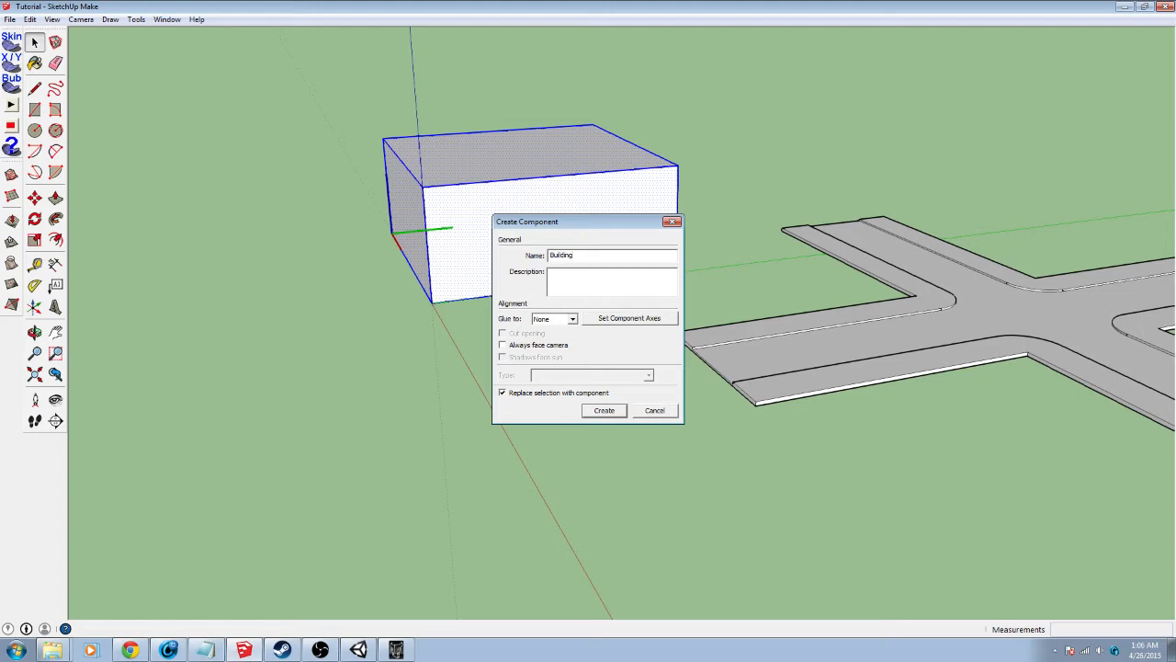
pyautogui.press('Return')
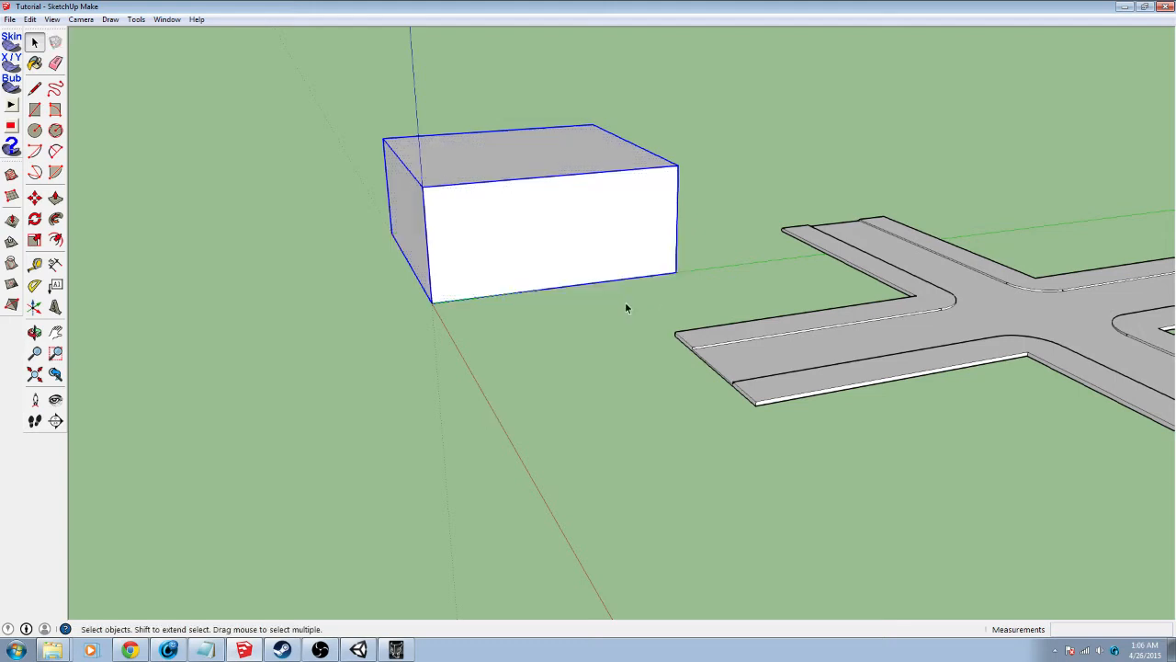
# Move the Street component by the lower inner corner of one of its lots onto the matching bottom corner of the Building block
pyautogui.moveTo(930, 306); pyautogui.dragTo(678, 294, button='middle')
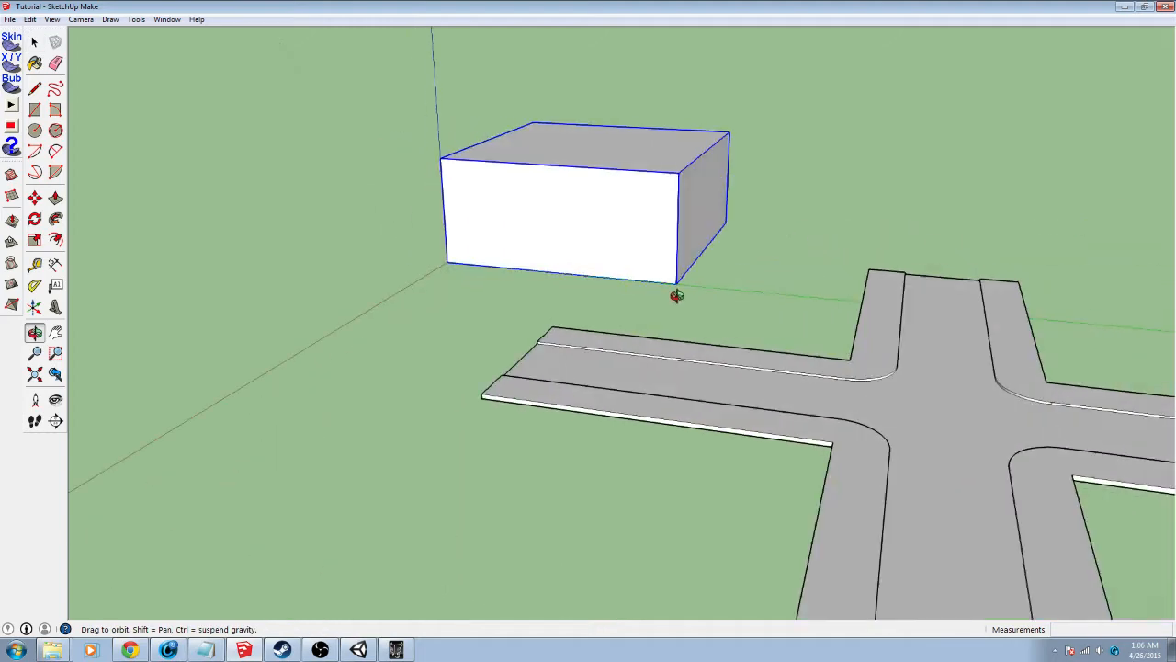
pyautogui.moveTo(782, 354); pyautogui.dragTo(906, 171, button='middle')
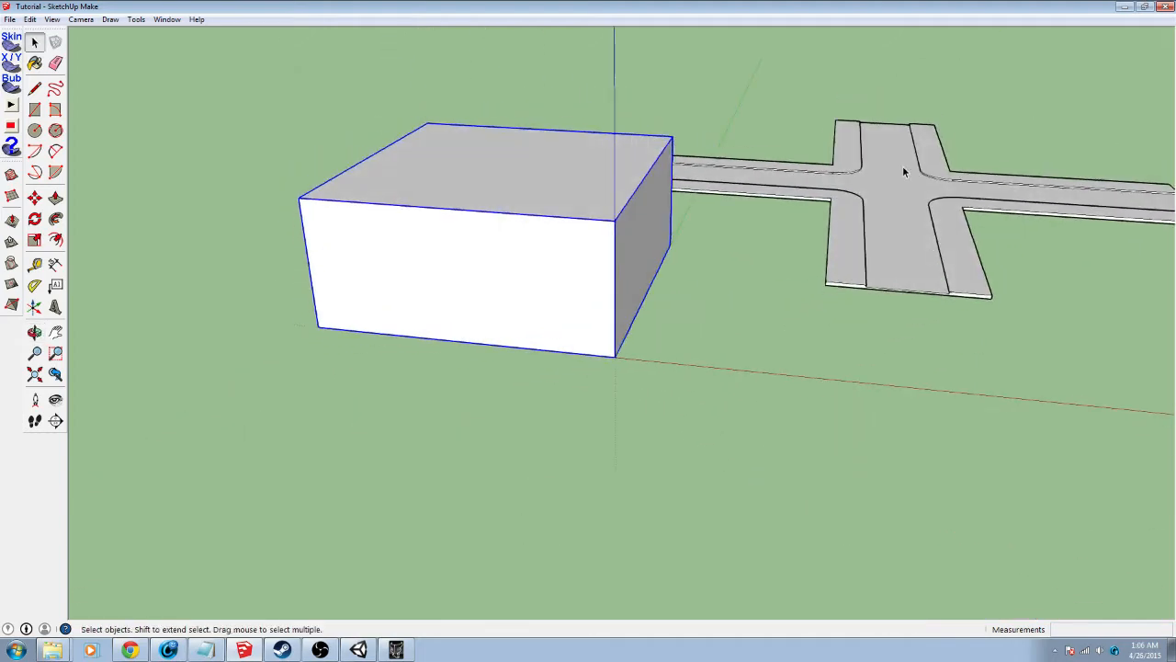
pyautogui.click(798, 210)
pyautogui.click(837, 218)
pyautogui.scroll(5, 841, 211)
pyautogui.scroll(3, 834, 227)
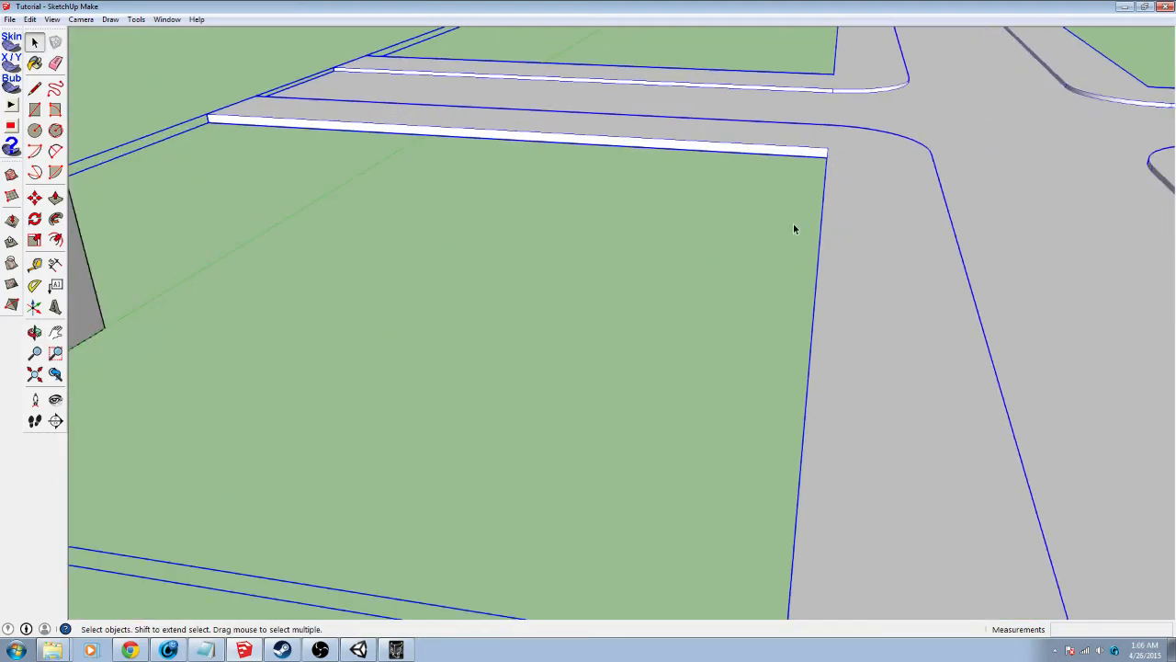
pyautogui.moveTo(796, 228); pyautogui.dragTo(945, 252, button='middle')
pyautogui.press('m')
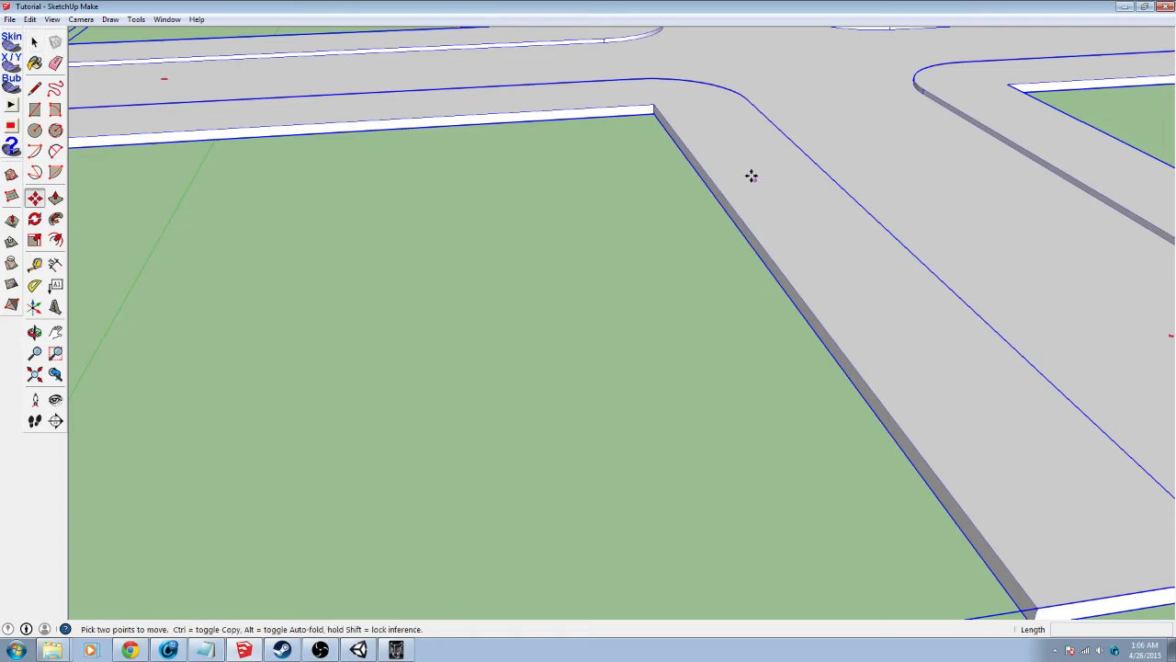
pyautogui.click(653, 113)
pyautogui.moveTo(357, 315); pyautogui.dragTo(460, 405, button='middle')
pyautogui.scroll(5, 461, 405)
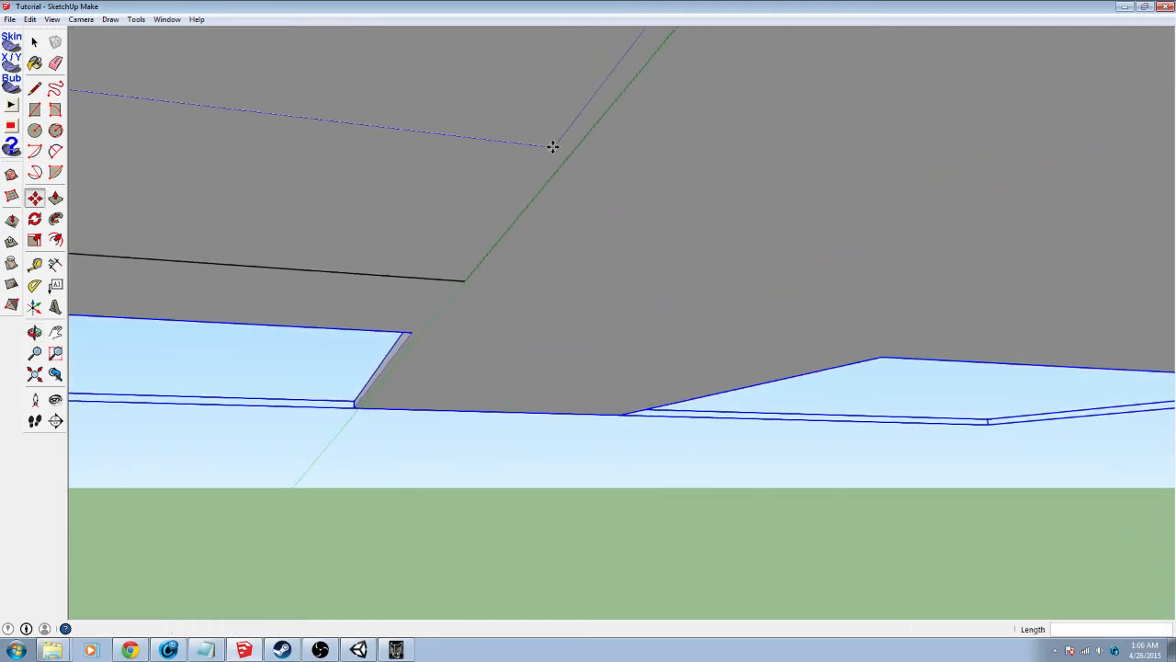
pyautogui.click(460, 281)
pyautogui.moveTo(360, 263); pyautogui.dragTo(1172, 440, button='middle')
pyautogui.press('space')
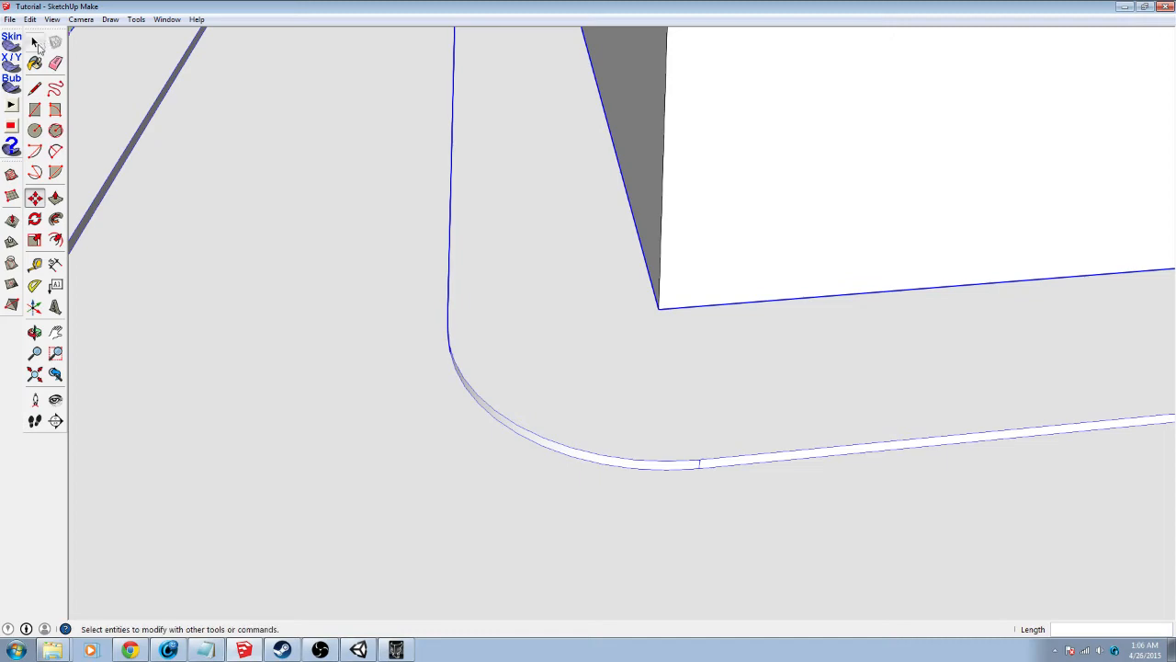
# Check that the block and the street select as separate components, and open the Building component for editing
pyautogui.moveTo(257, 248); pyautogui.dragTo(638, 4, button='middle')
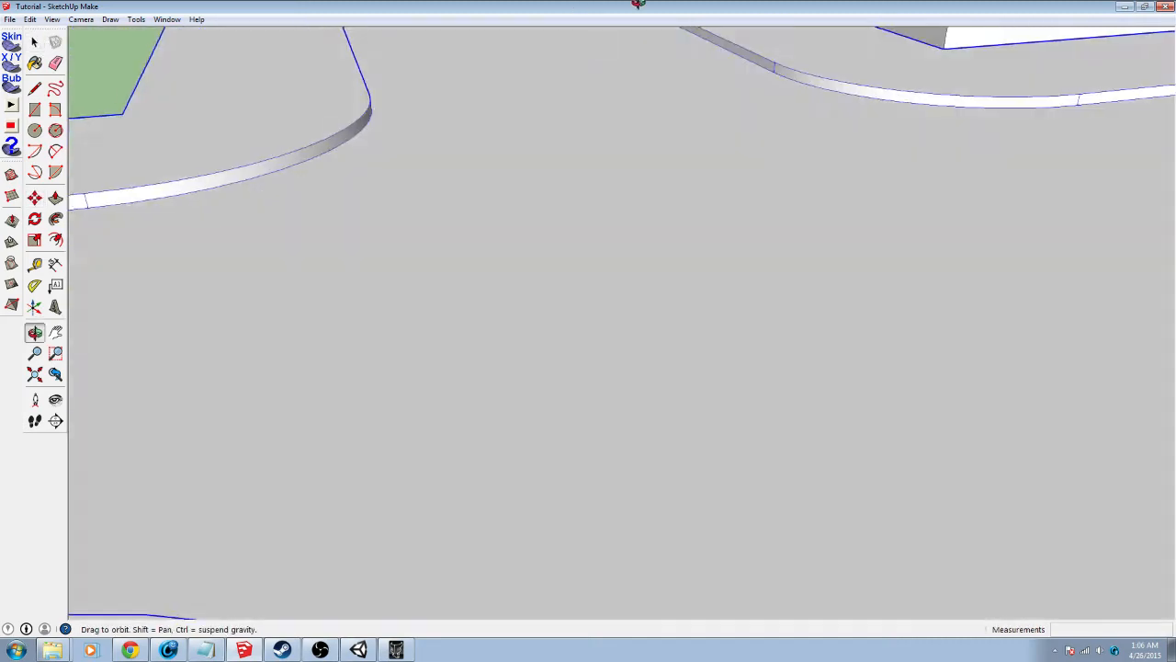
pyautogui.scroll(-4, 614, 155)
pyautogui.moveTo(310, 94); pyautogui.dragTo(652, 341, button='middle')
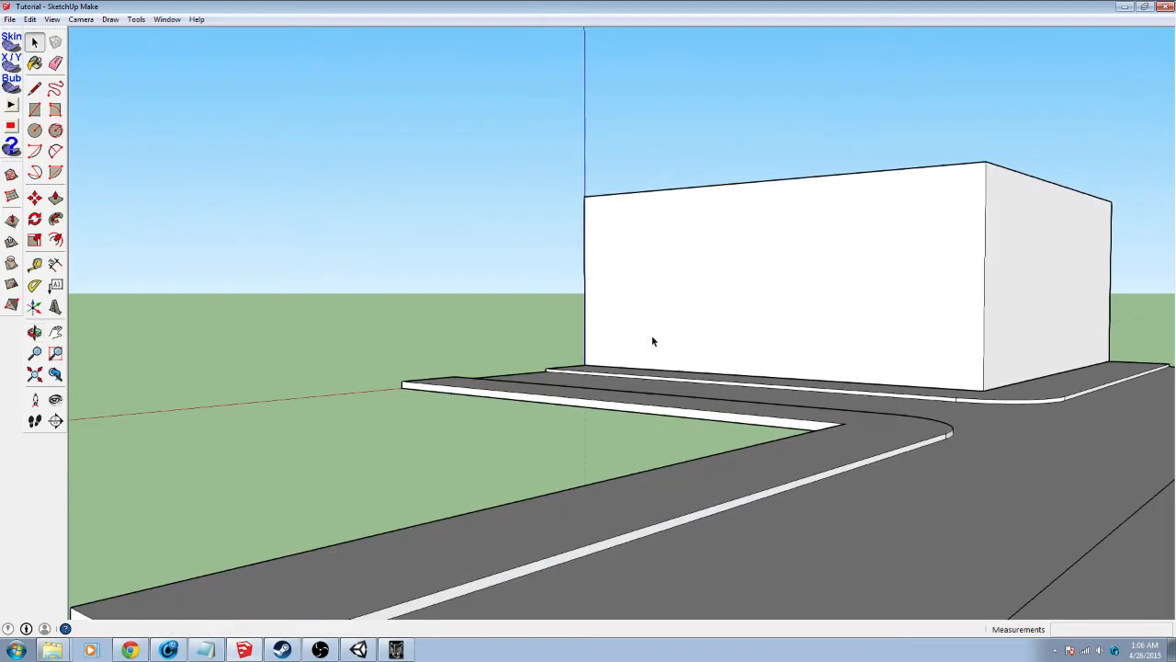
pyautogui.click(715, 291)
pyautogui.click(896, 447)
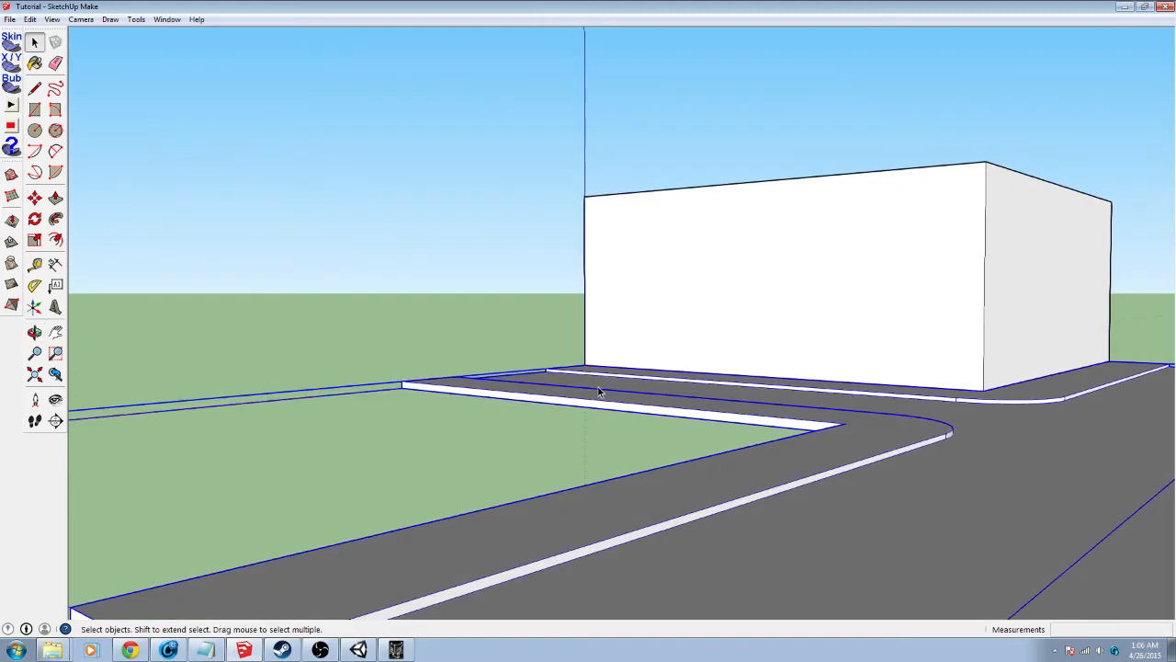
pyautogui.moveTo(355, 388); pyautogui.dragTo(404, 384, button='middle')
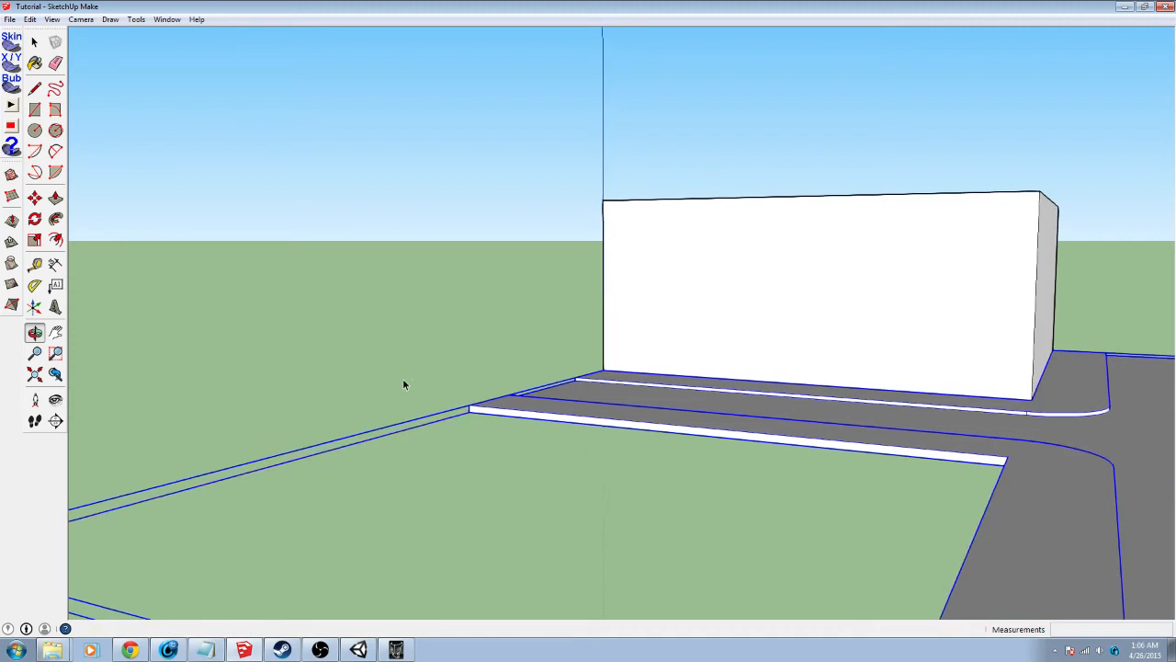
pyautogui.click(819, 272)
pyautogui.doubleClick(817, 272)
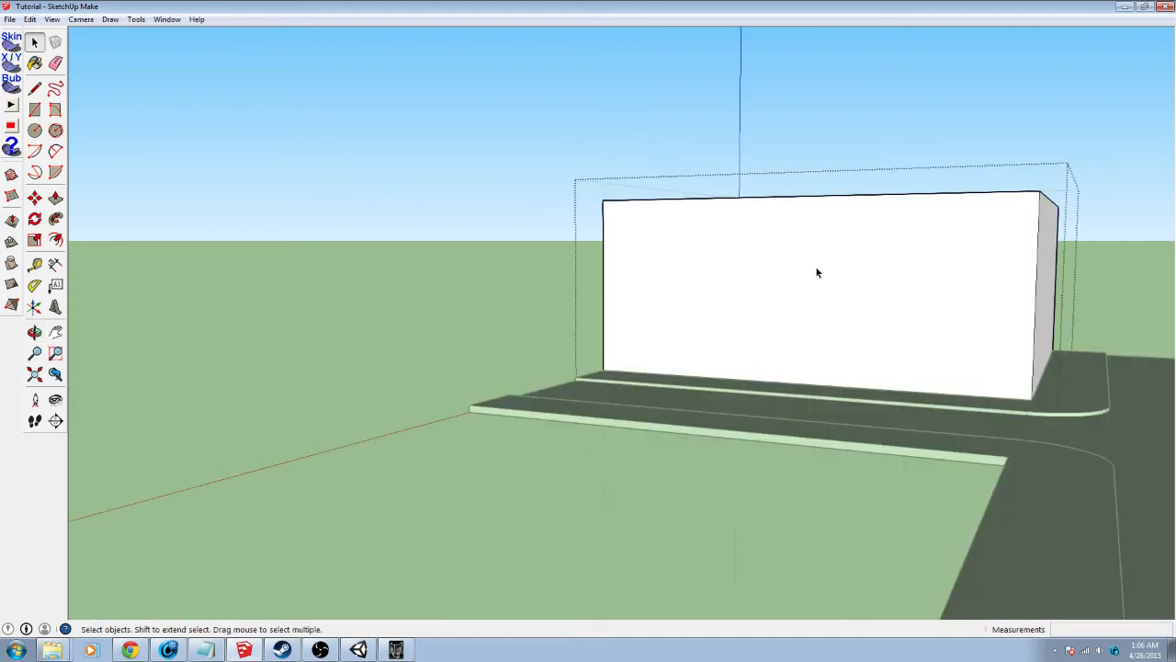
pyautogui.moveTo(614, 405); pyautogui.dragTo(510, 494, button='middle')
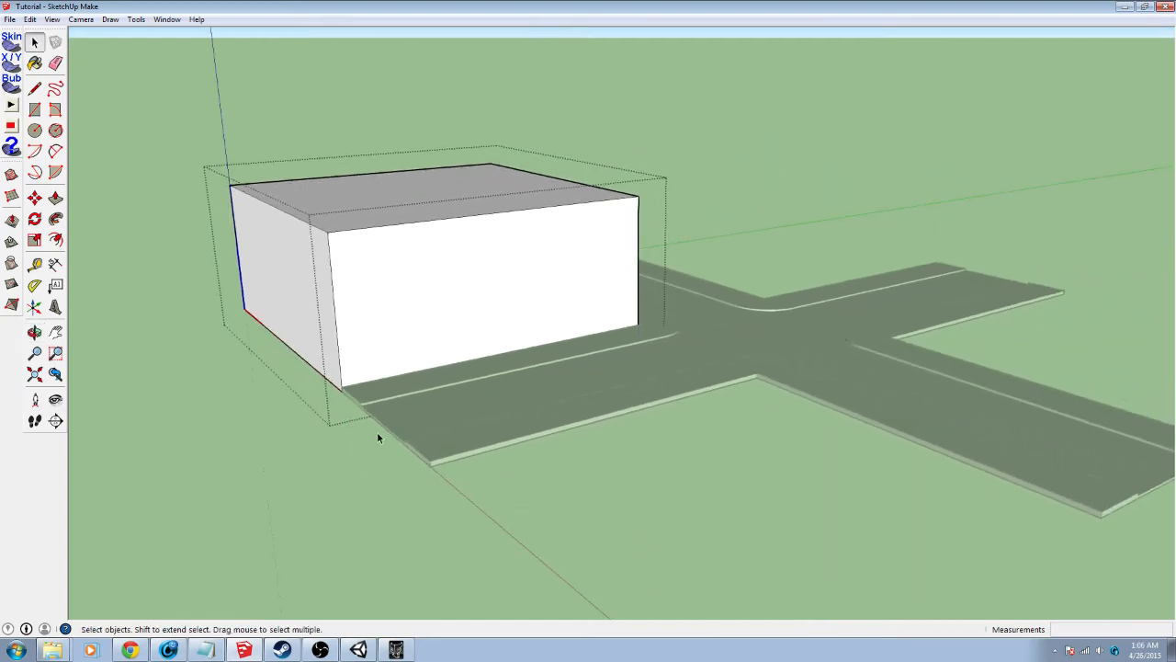
pyautogui.moveTo(376, 438); pyautogui.dragTo(670, 244, button='middle')
pyautogui.scroll(4, 671, 244)
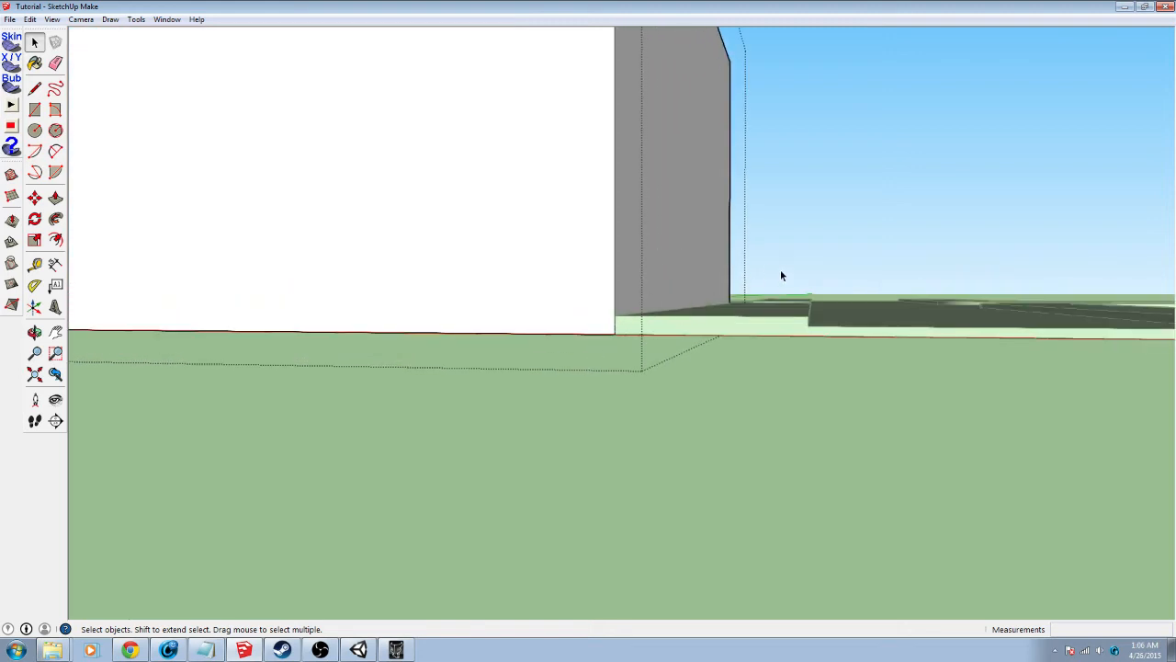
pyautogui.moveTo(883, 310); pyautogui.dragTo(574, 267, button='middle')
pyautogui.moveTo(278, 267); pyautogui.dragTo(470, 232, button='middle')
pyautogui.press('b')
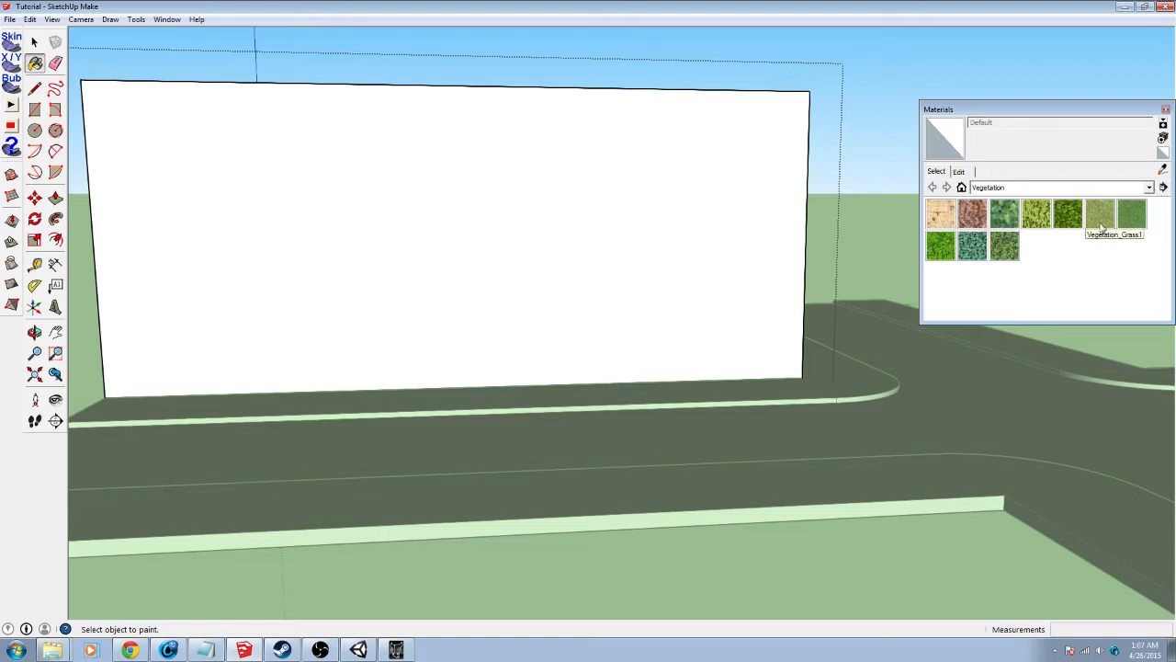
pyautogui.click(1149, 187)
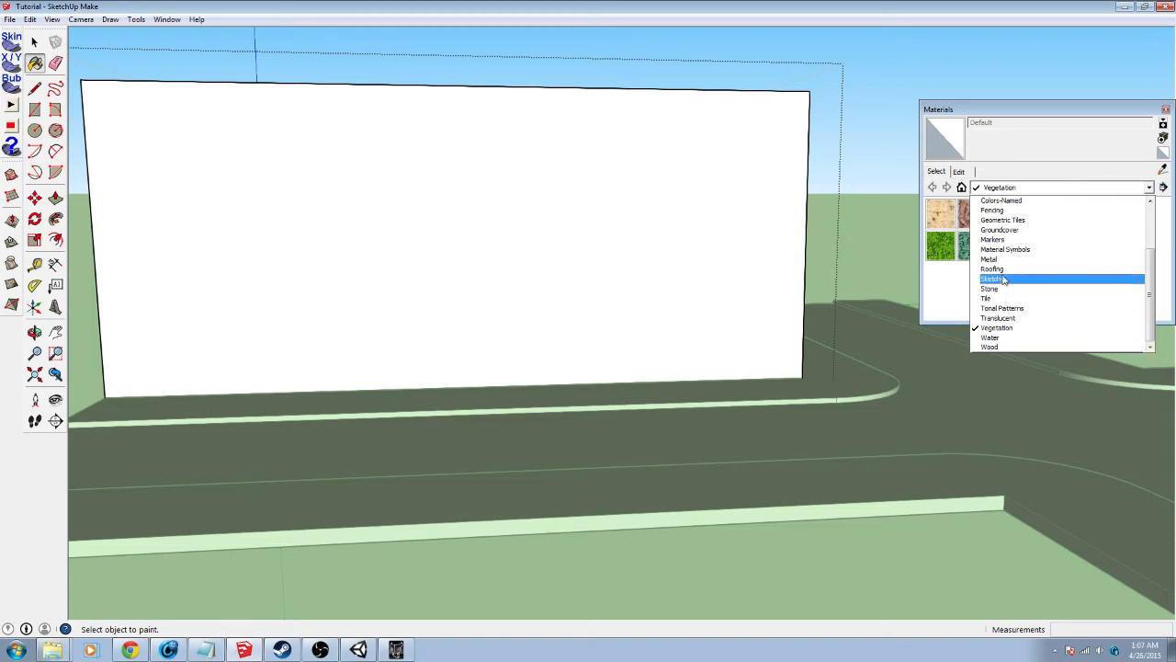
pyautogui.click(1030, 182)
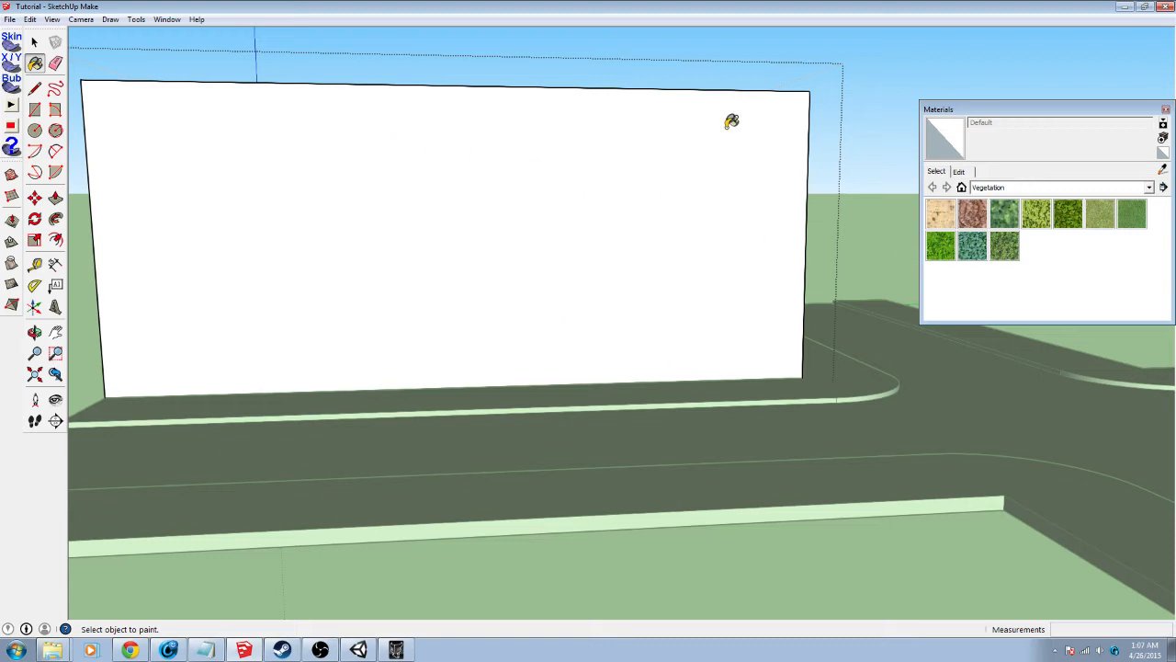
pyautogui.click(959, 172)
pyautogui.click(937, 172)
pyautogui.click(9, 20)
pyautogui.moveTo(43, 23)
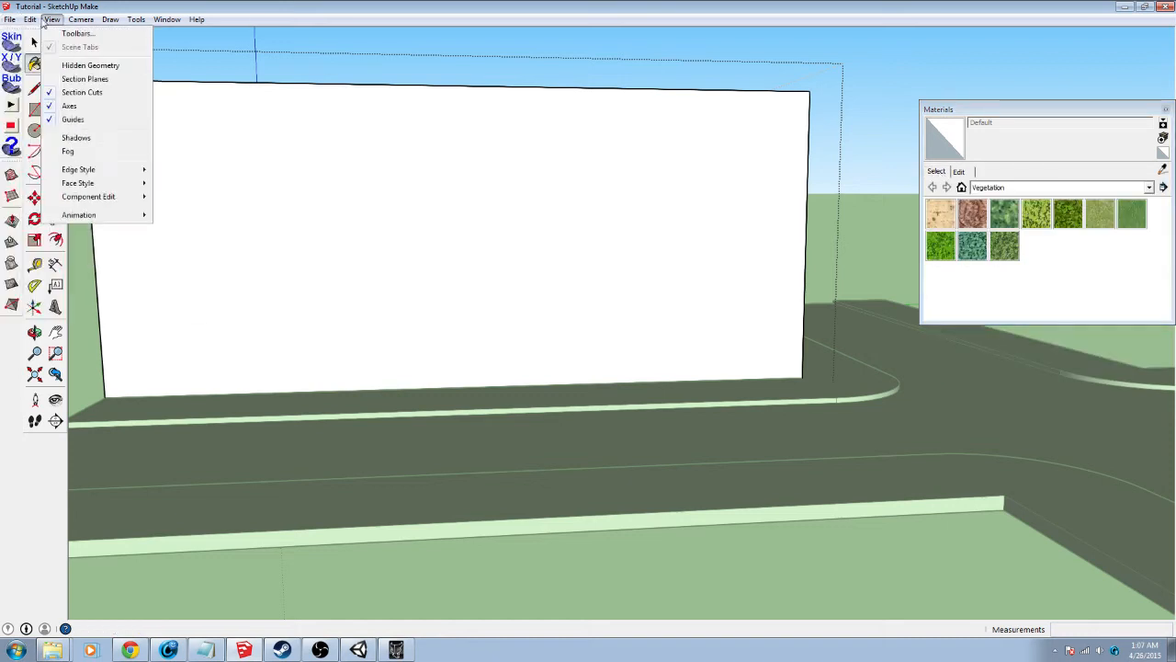
pyautogui.click(1062, 134)
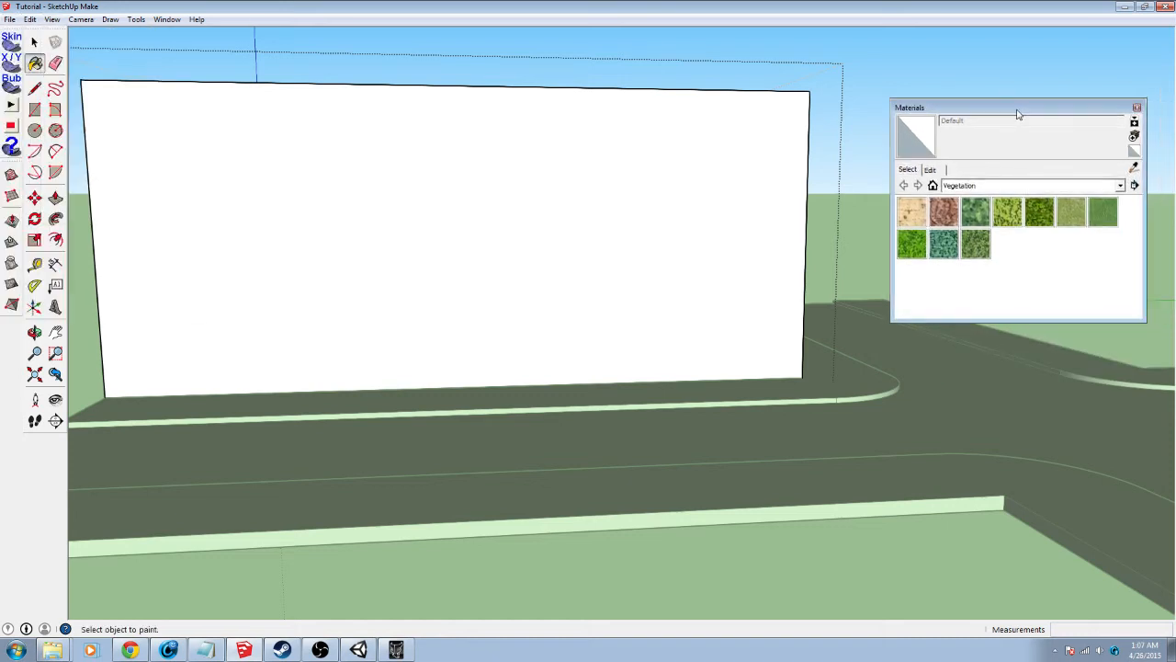
pyautogui.moveTo(1096, 112); pyautogui.dragTo(533, 108)
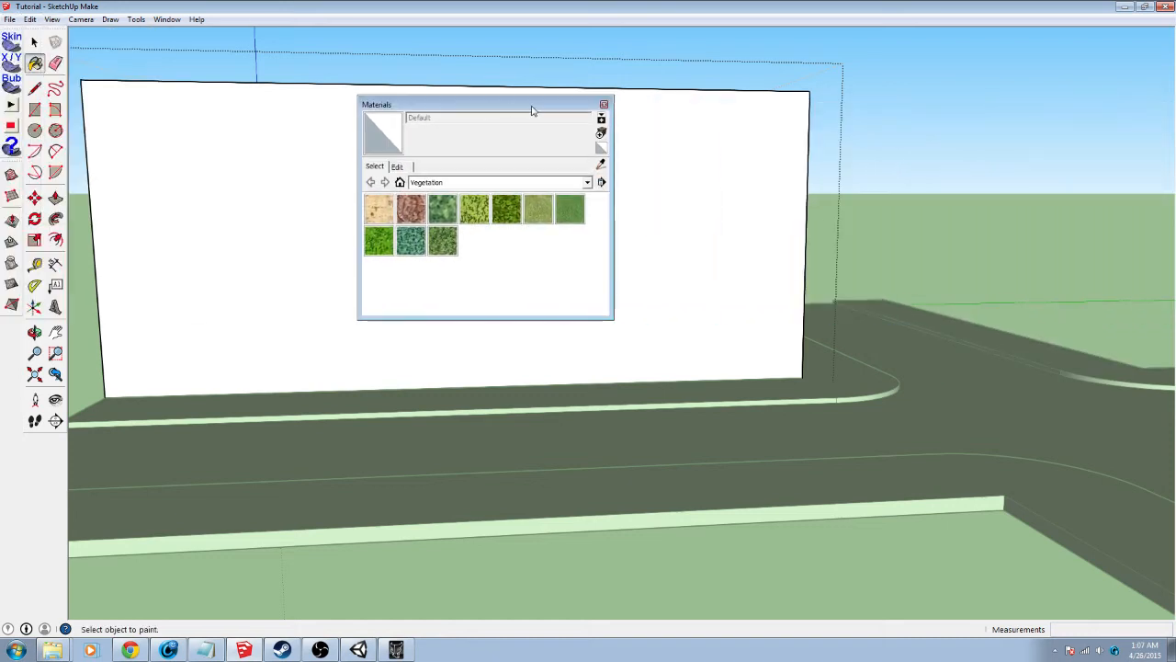
pyautogui.click(603, 103)
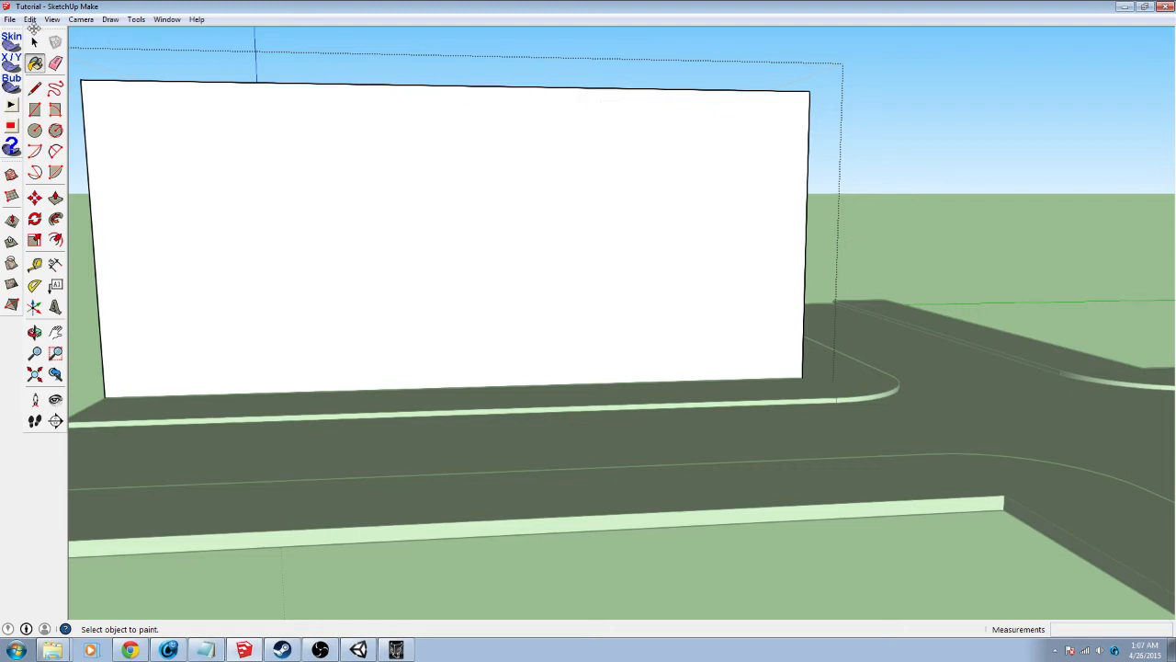
# Start adding a photo texture to the Building's large street-facing wall and maximize the Photo Textures window
pyautogui.click(34, 41)
pyautogui.rightClick(260, 180)
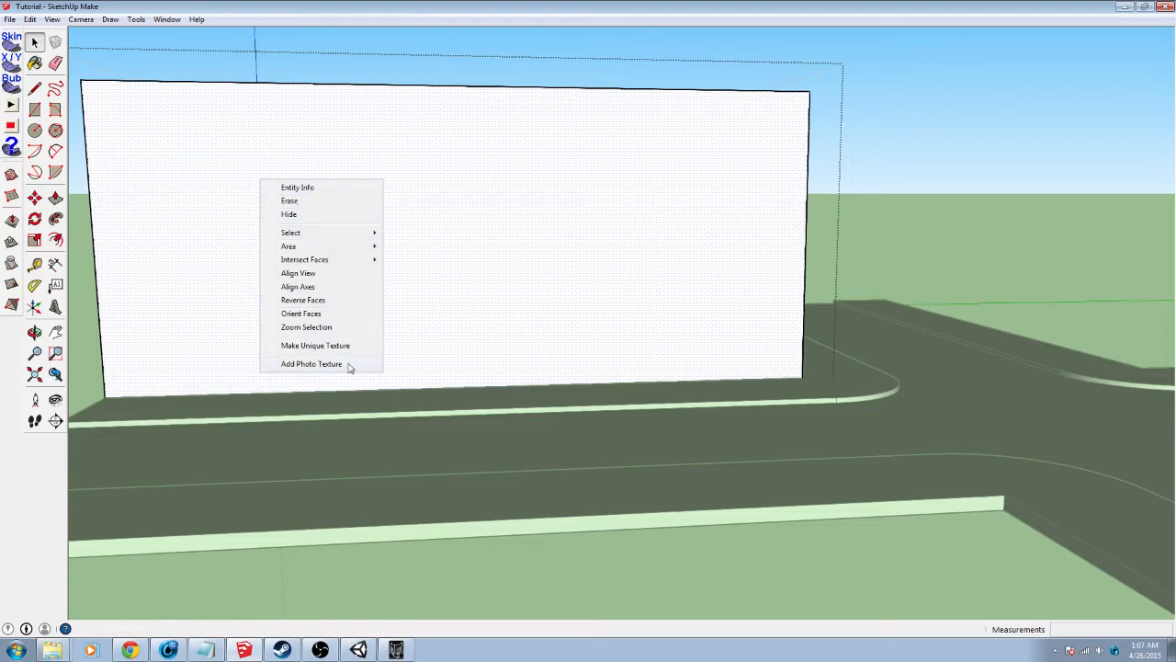
pyautogui.click(313, 364)
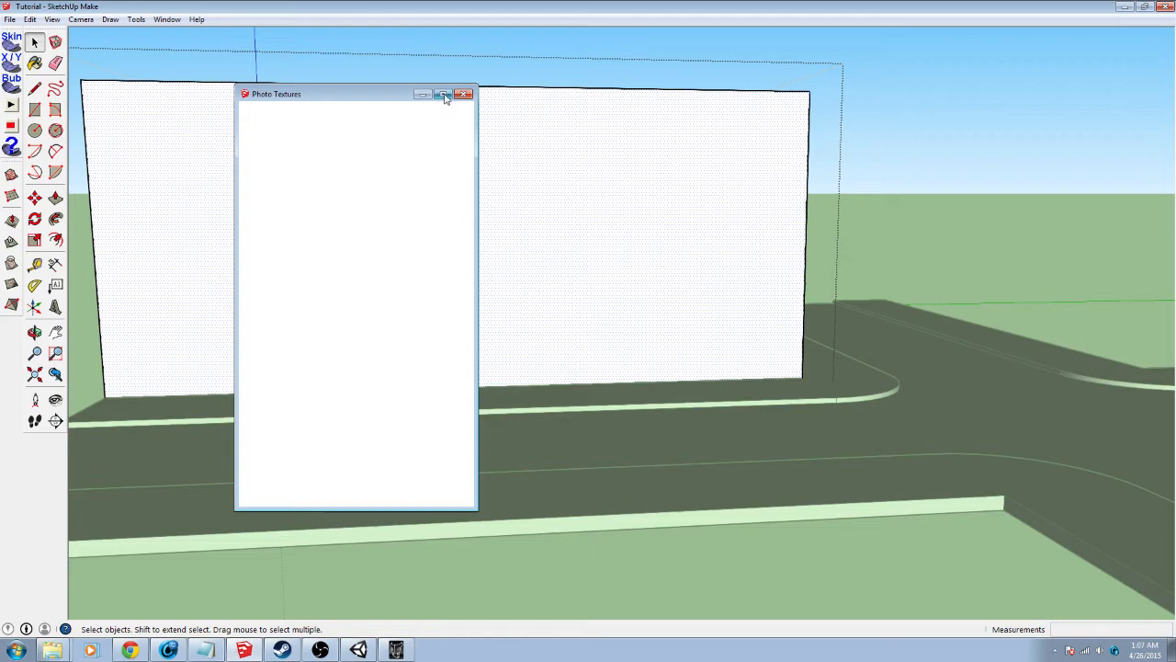
pyautogui.click(469, 338)
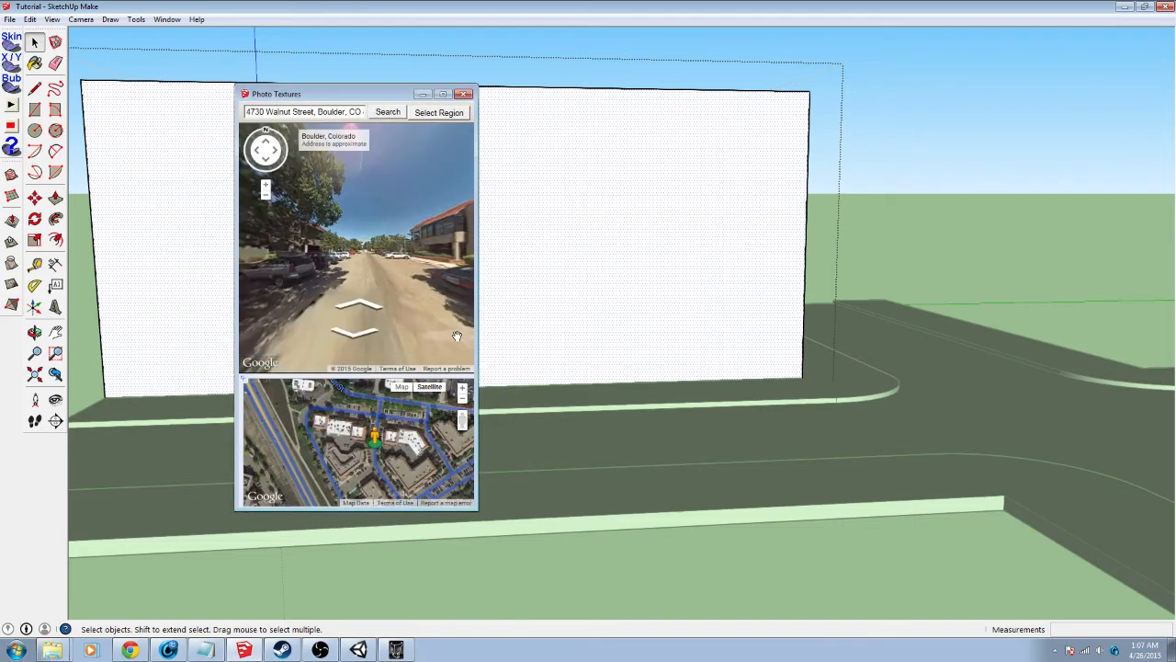
pyautogui.click(442, 93)
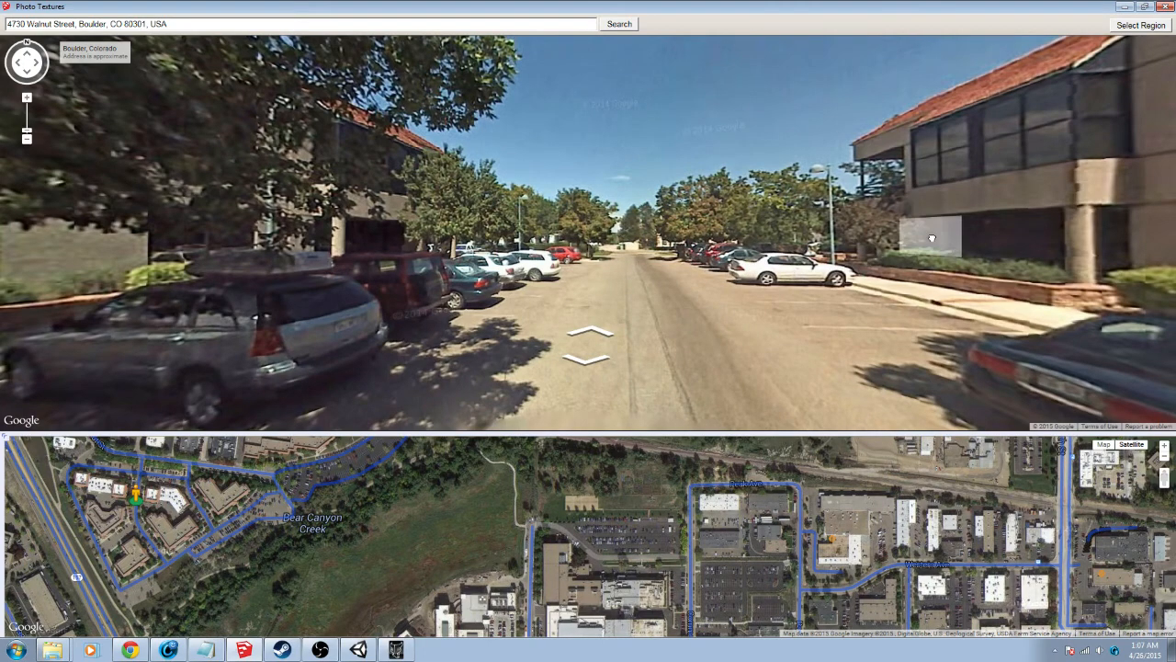
# Look around the default street view and search for Palmer, MA as the new photo location
pyautogui.click(929, 237)
pyautogui.click(823, 236)
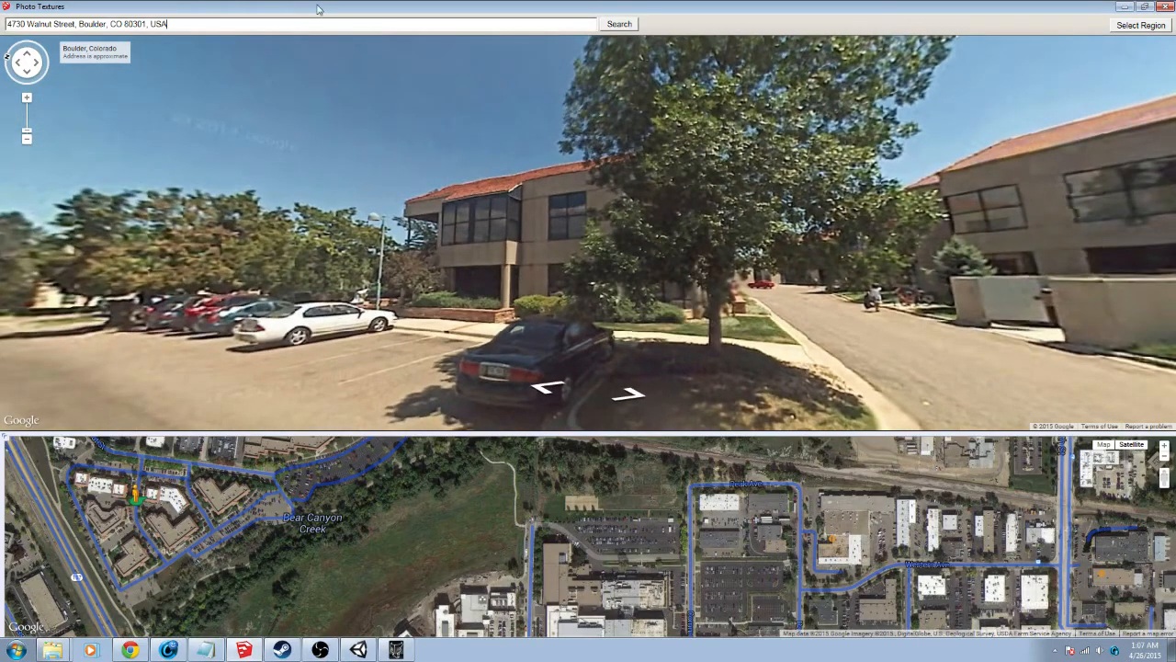
pyautogui.moveTo(312, 26); pyautogui.dragTo(4, 22)
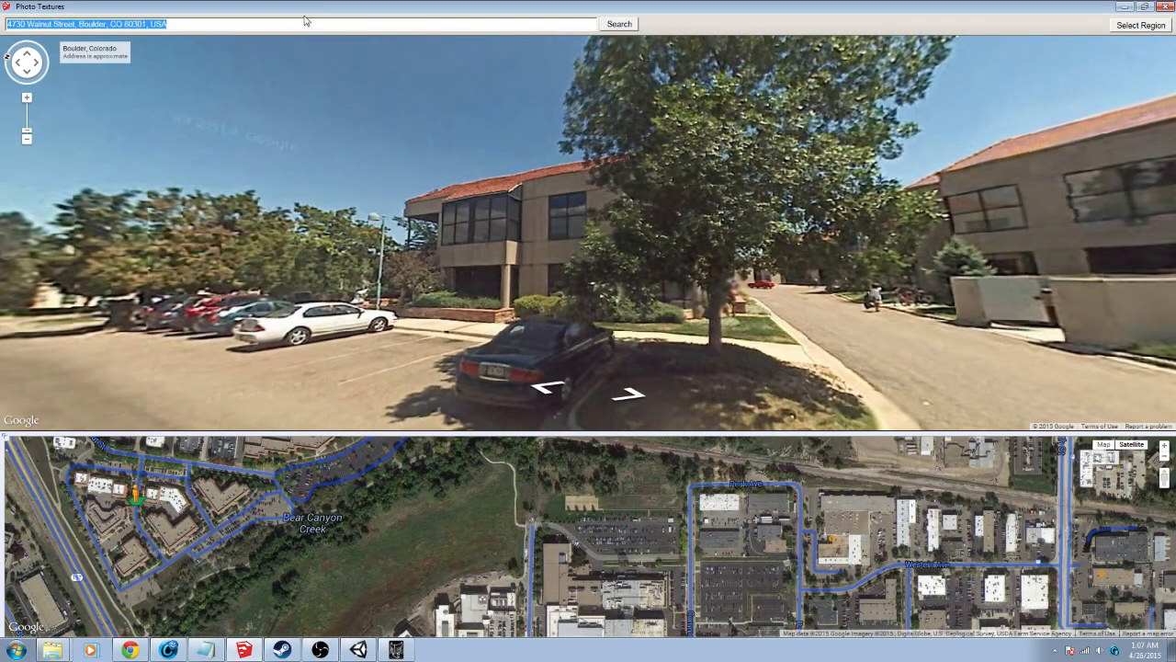
pyautogui.press('BackSpace')
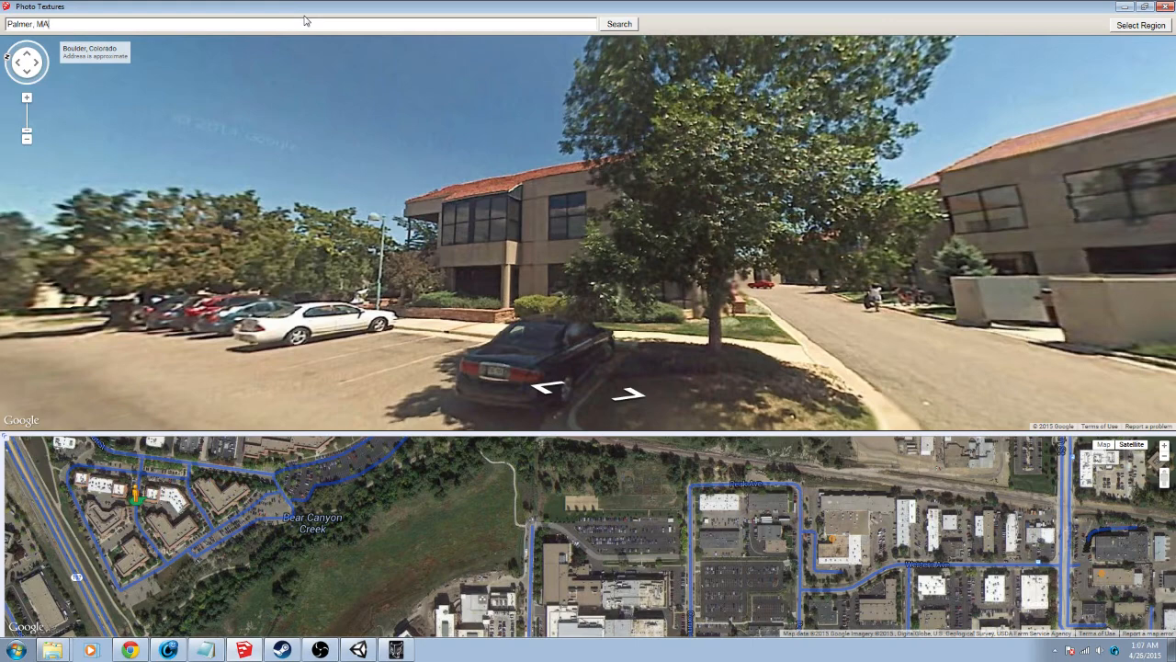
pyautogui.press('Return')
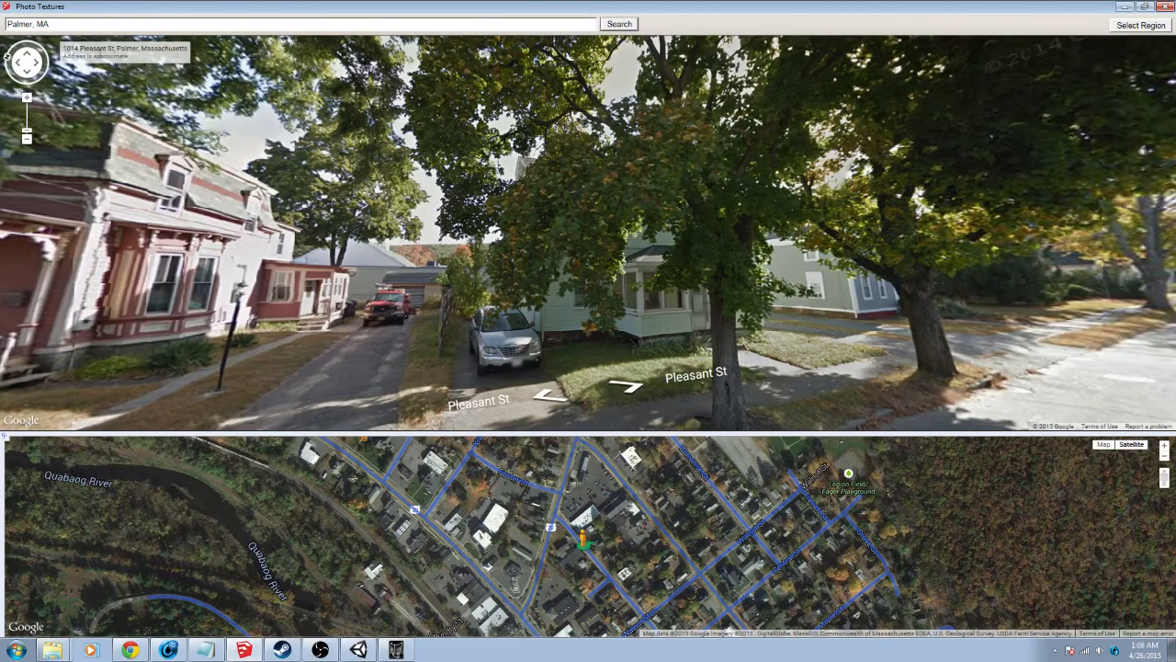
# Turn the street view to face the garage with four white doors and centre its facade
pyautogui.moveTo(351, 218); pyautogui.dragTo(643, 229)
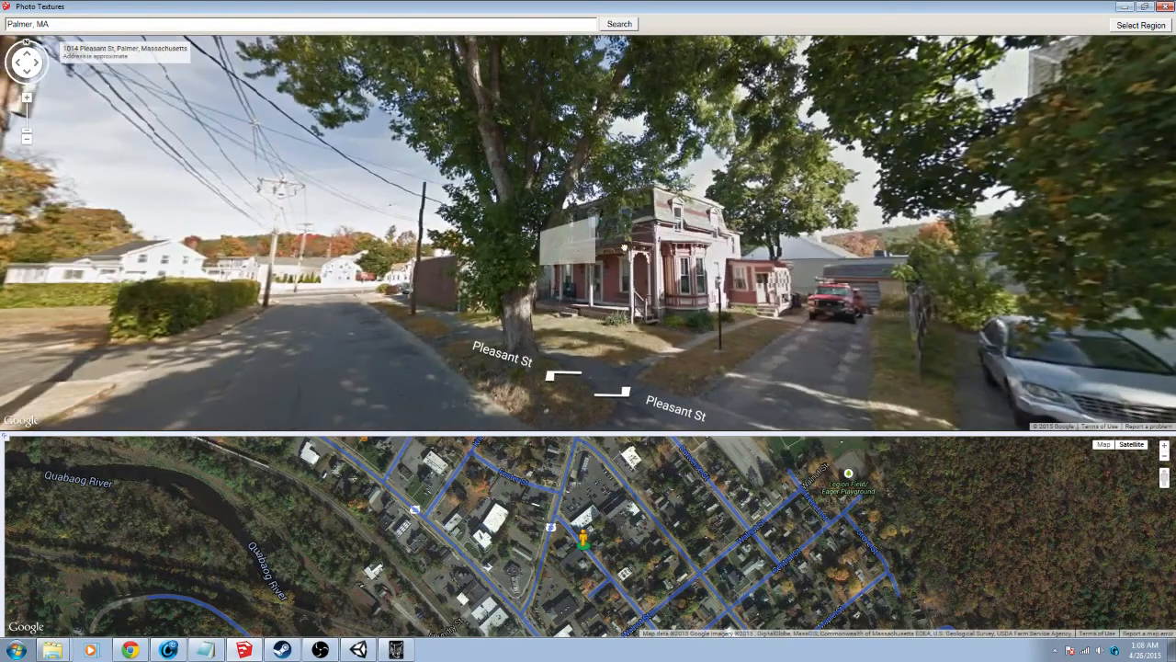
pyautogui.moveTo(558, 245); pyautogui.dragTo(714, 295)
pyautogui.moveTo(433, 281); pyautogui.dragTo(683, 257)
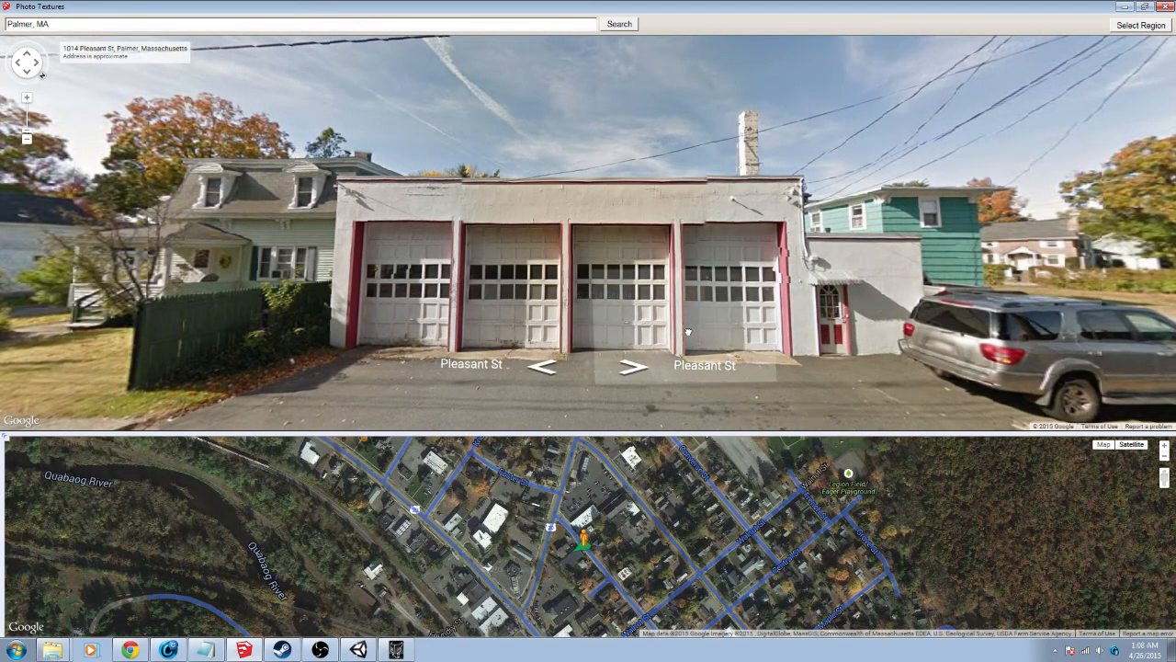
pyautogui.moveTo(687, 333); pyautogui.dragTo(677, 304)
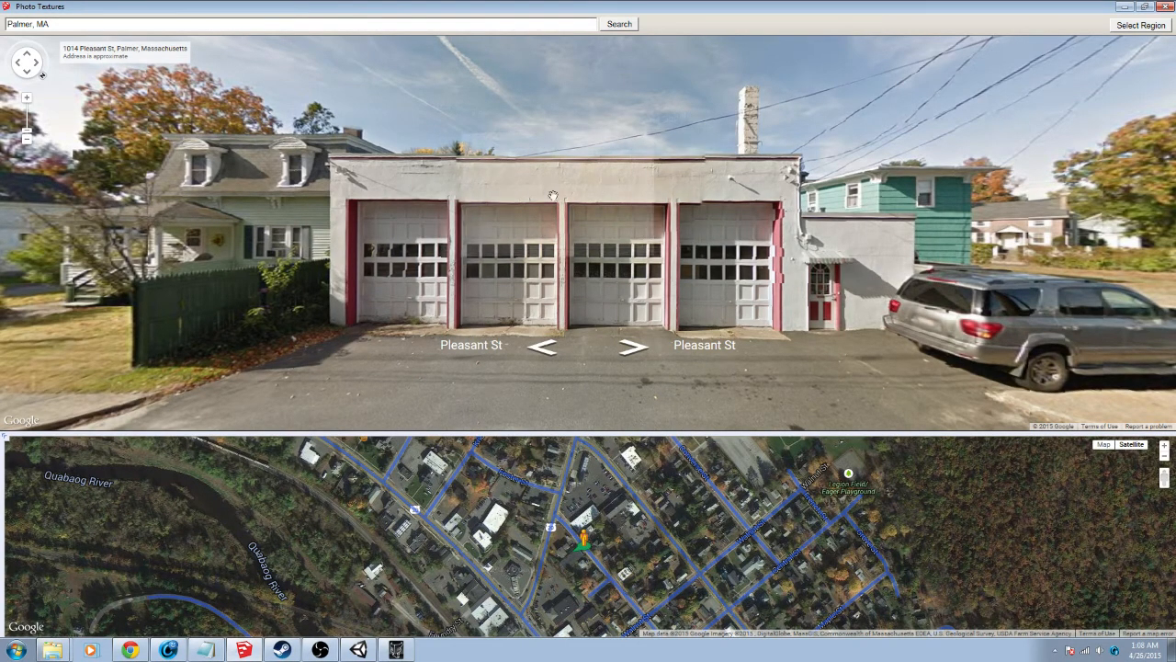
pyautogui.click(1144, 25)
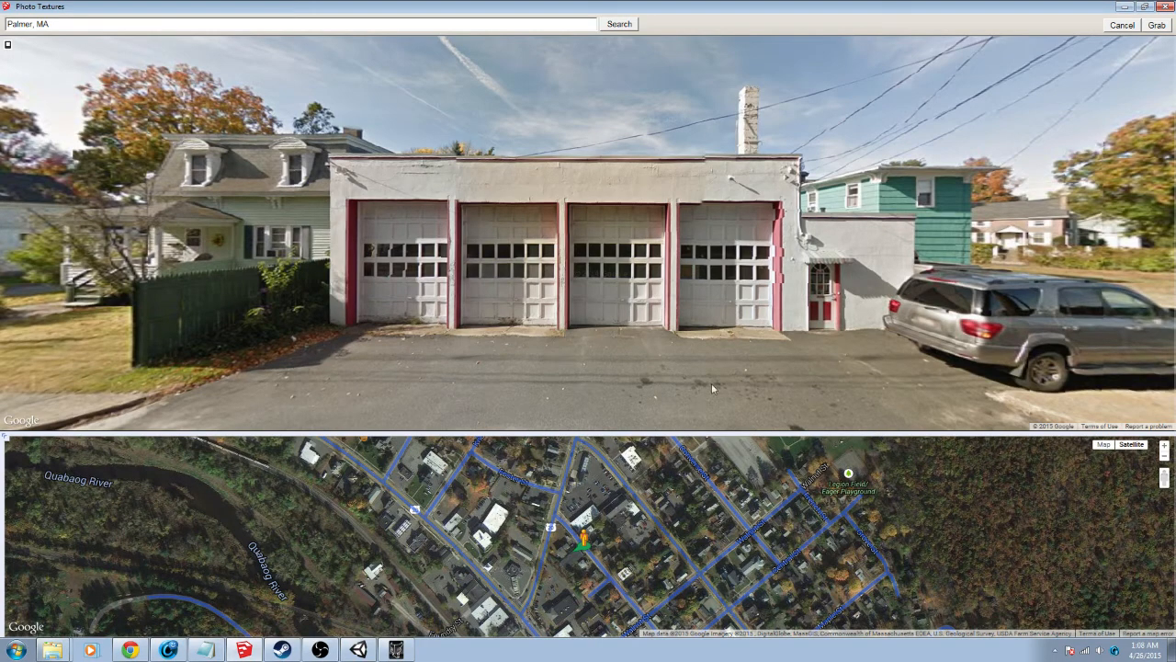
pyautogui.click(1122, 28)
pyautogui.click(1122, 30)
pyautogui.click(1122, 26)
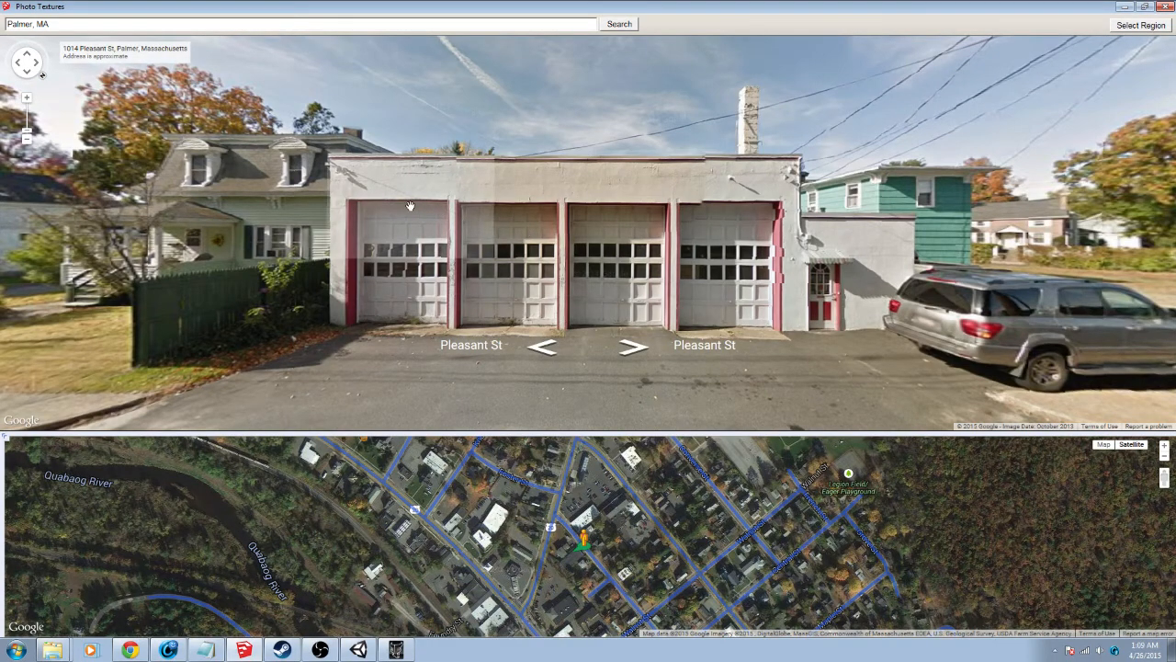
# Shift the street view of the garage and collapse the satellite map to a small inset
pyautogui.moveTo(414, 207); pyautogui.dragTo(517, 211)
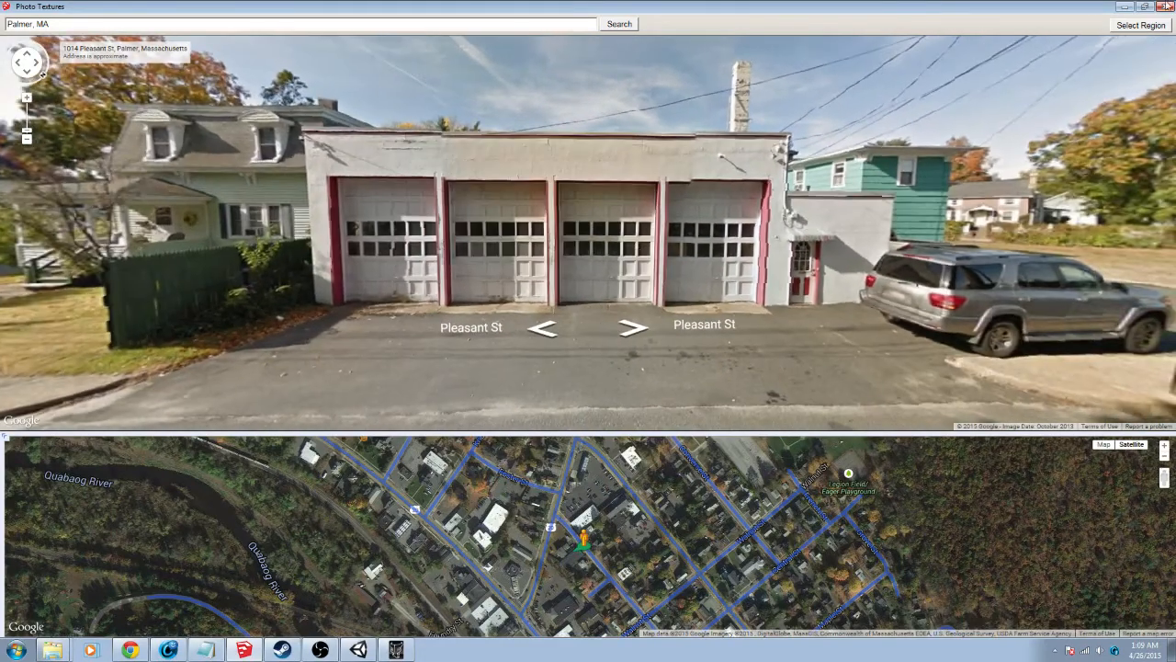
pyautogui.moveTo(1133, 451)
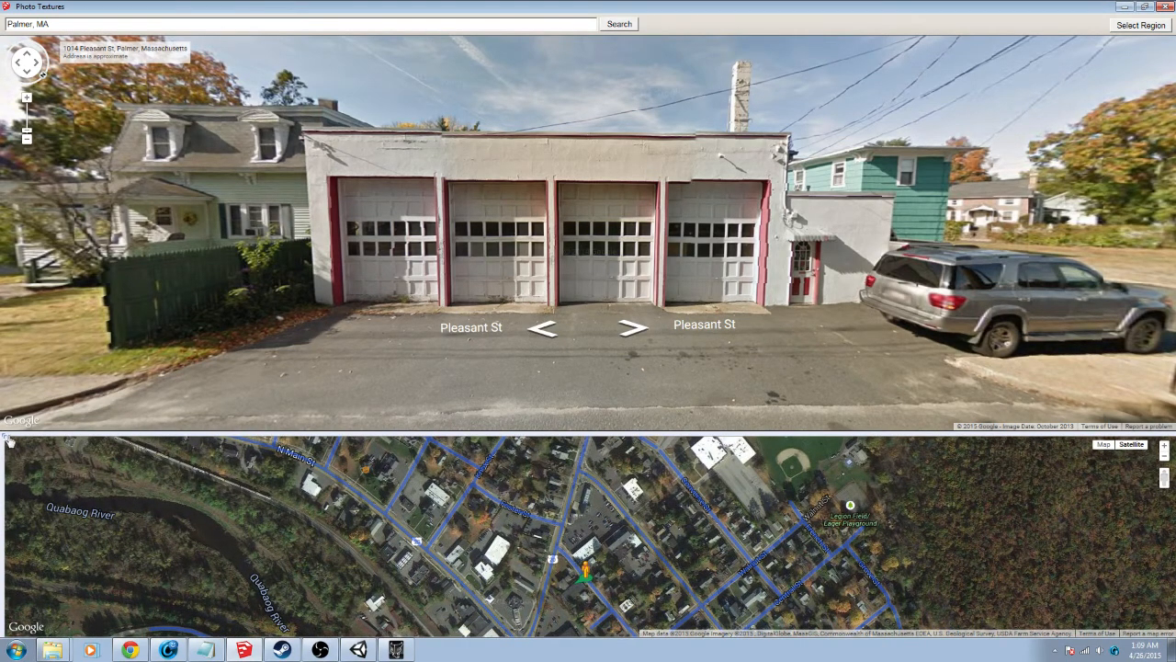
pyautogui.moveTo(9, 441); pyautogui.dragTo(38, 460)
pyautogui.press('Escape')
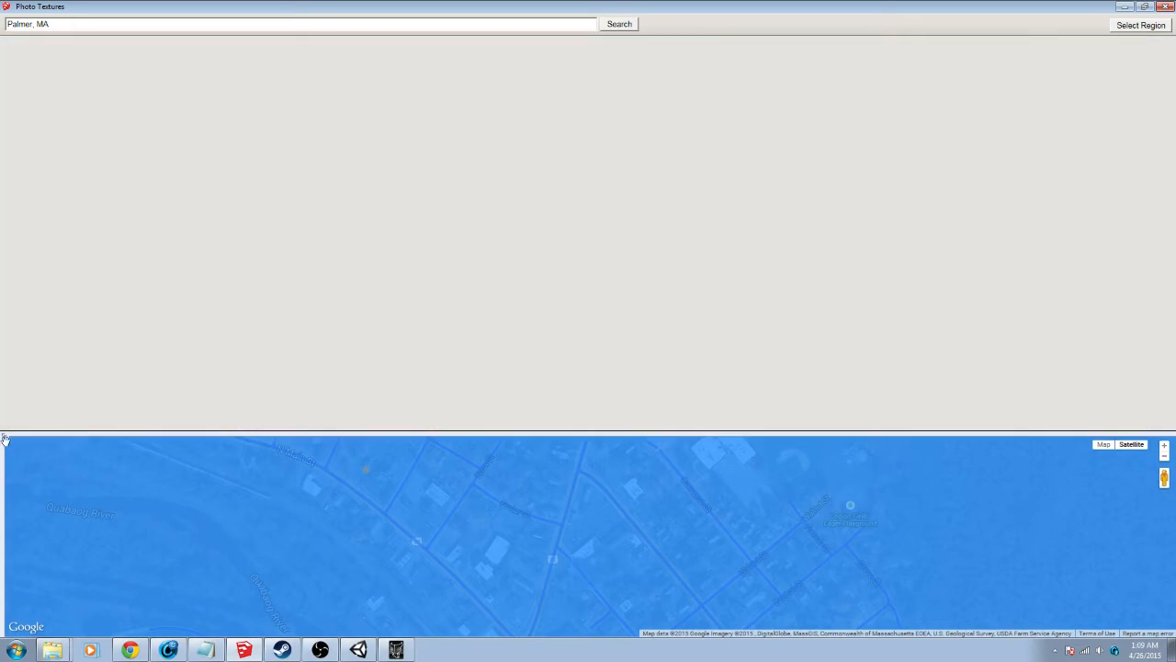
pyautogui.click(1140, 24)
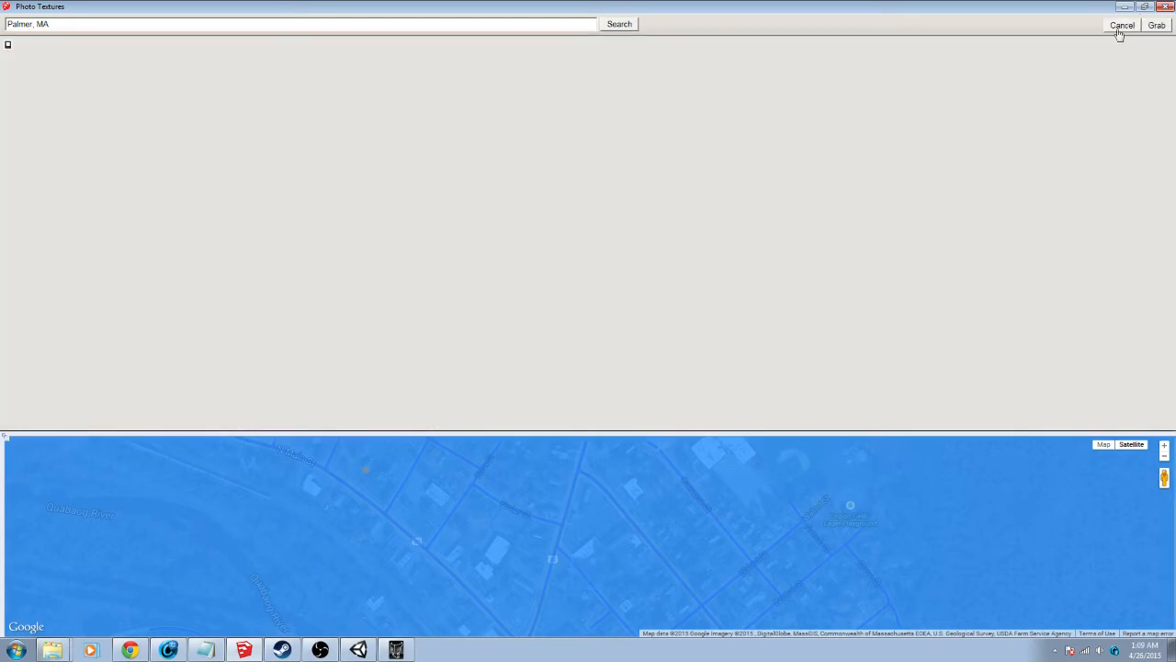
pyautogui.click(1123, 26)
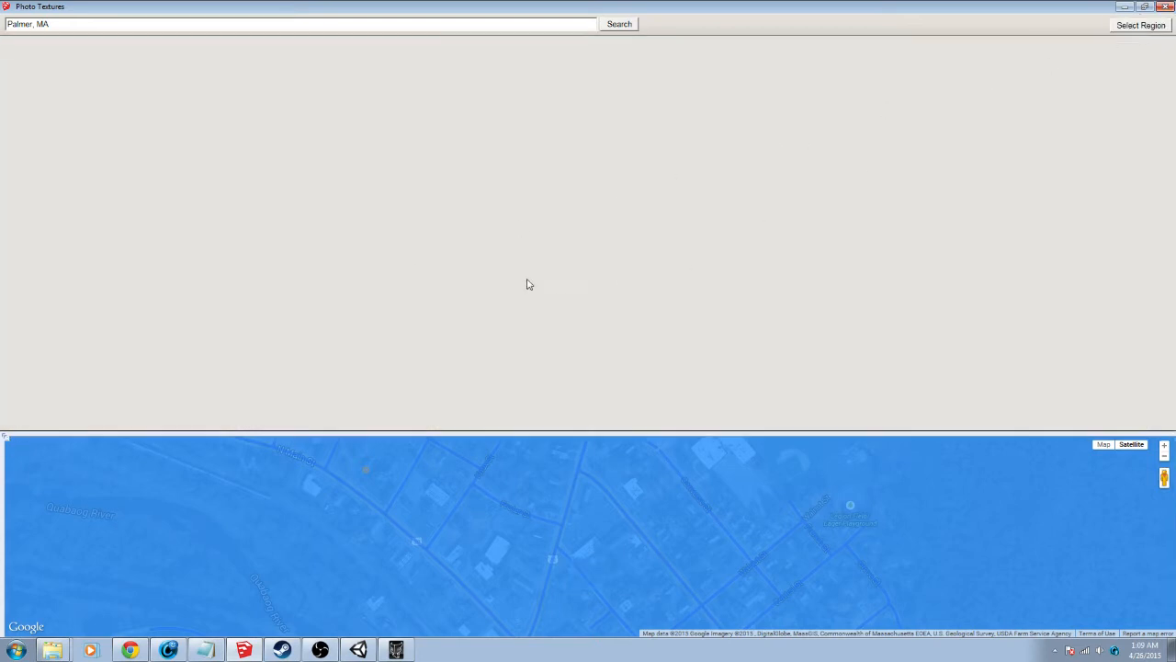
pyautogui.click(5, 437)
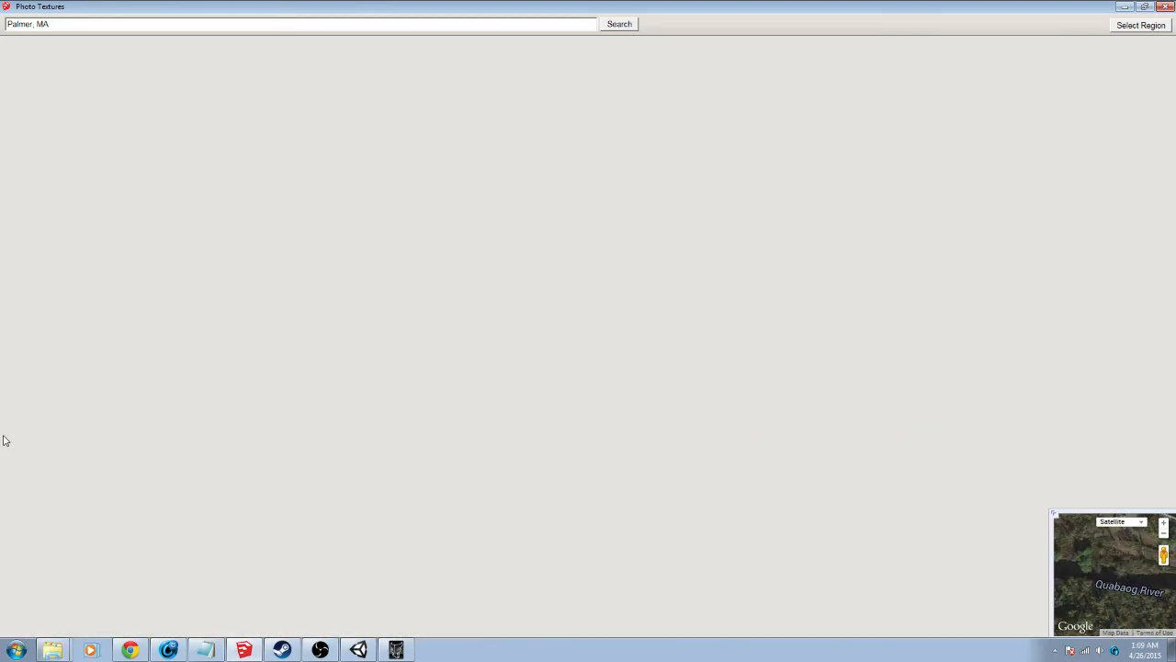
# Enable region selection and grab the default region as the photo texture for the selected wall
pyautogui.click(1163, 24)
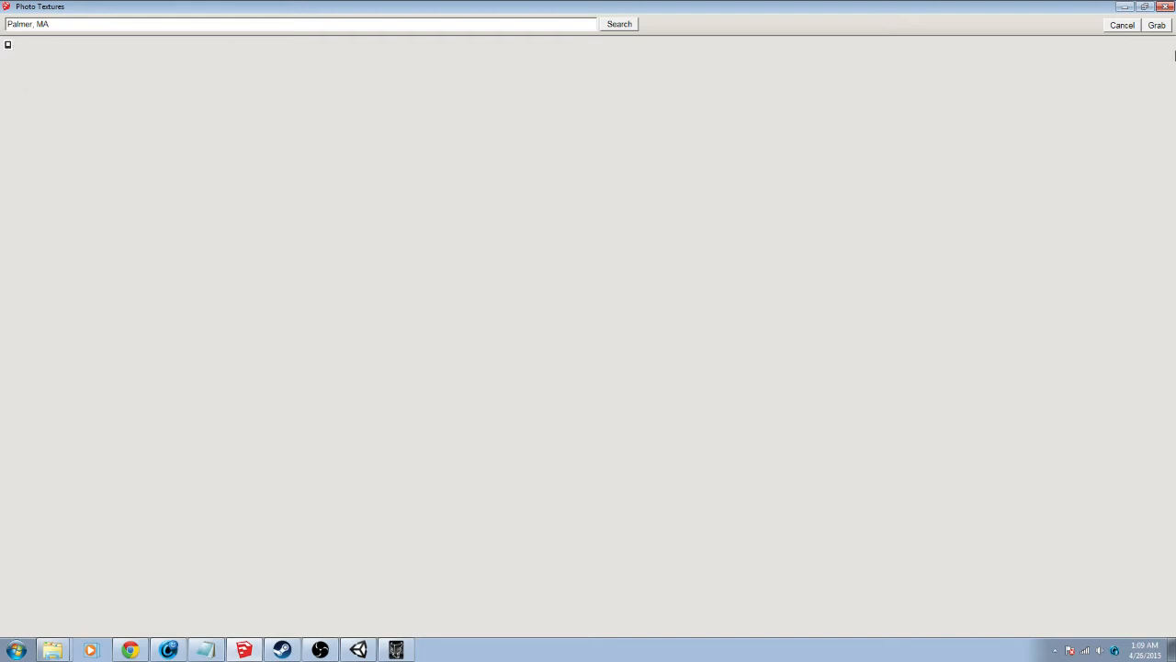
pyautogui.click(606, 25)
pyautogui.click(1159, 27)
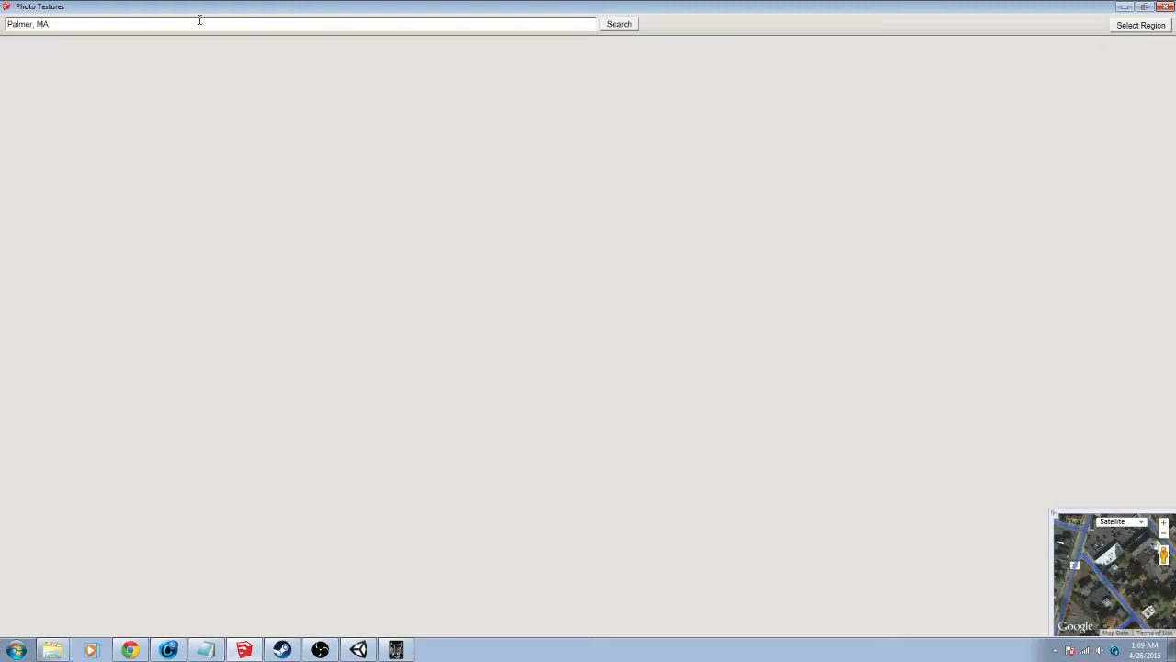
# Switch the inset to the Map style, search for Monson, MA, and close the Photo Textures window
pyautogui.click(149, 19)
pyautogui.click(1123, 521)
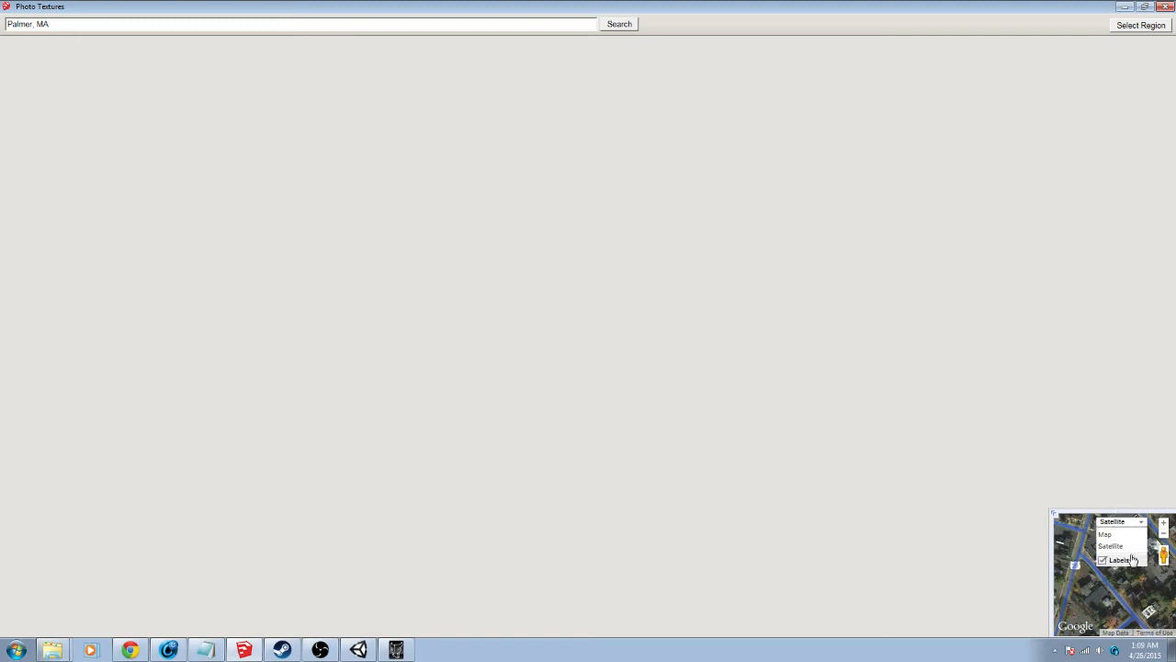
pyautogui.click(1106, 535)
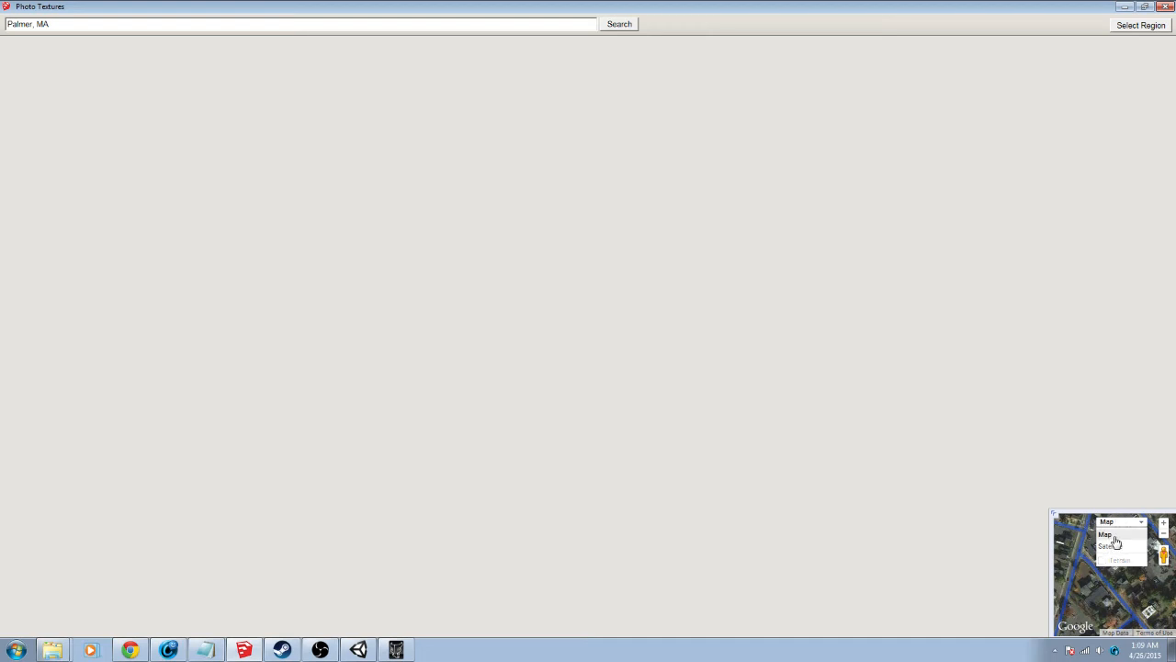
pyautogui.moveTo(312, 23); pyautogui.dragTo(2, 42)
pyautogui.write('Monson')
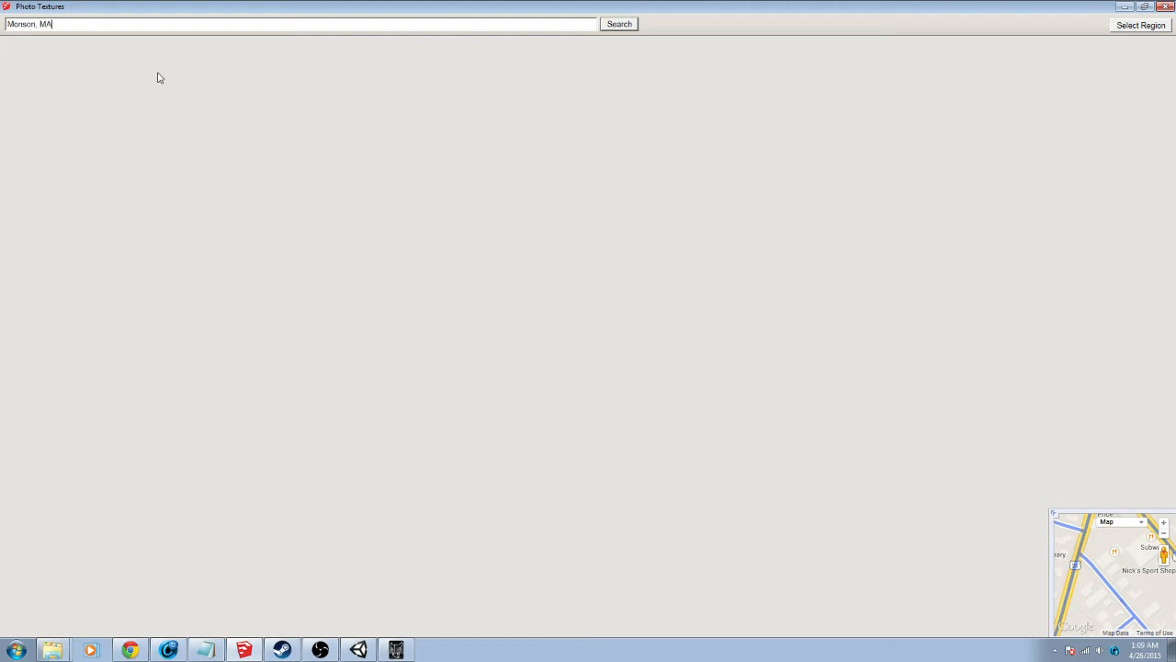
pyautogui.press('Return')
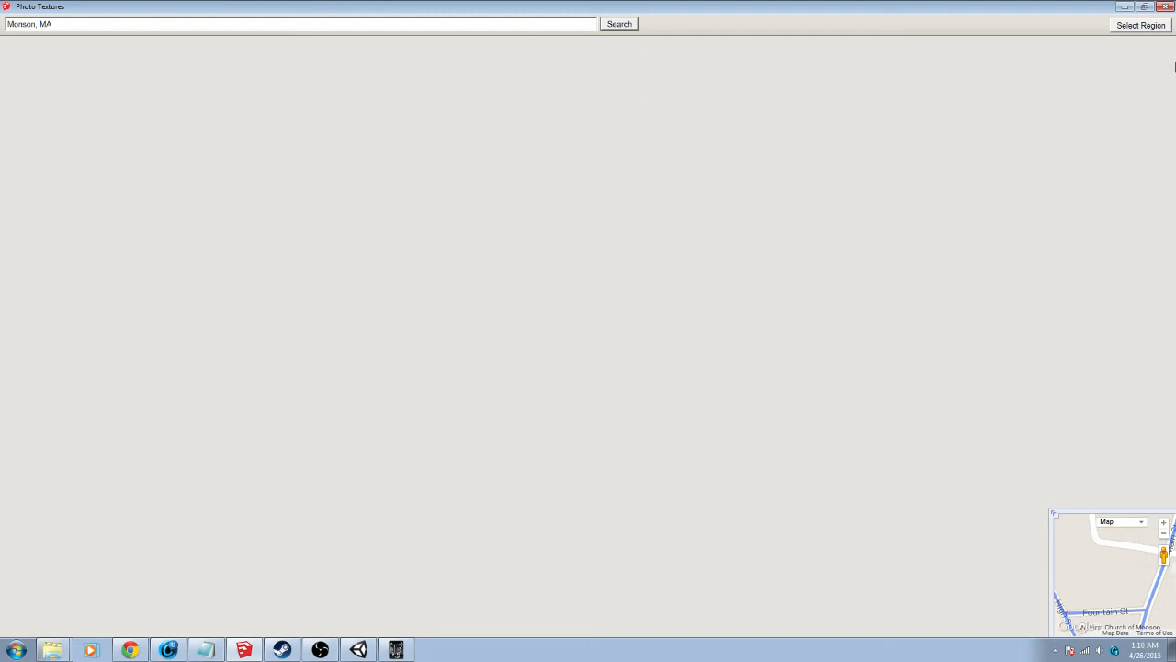
pyautogui.moveTo(65, 25); pyautogui.dragTo(2, 16)
pyautogui.click(1169, 6)
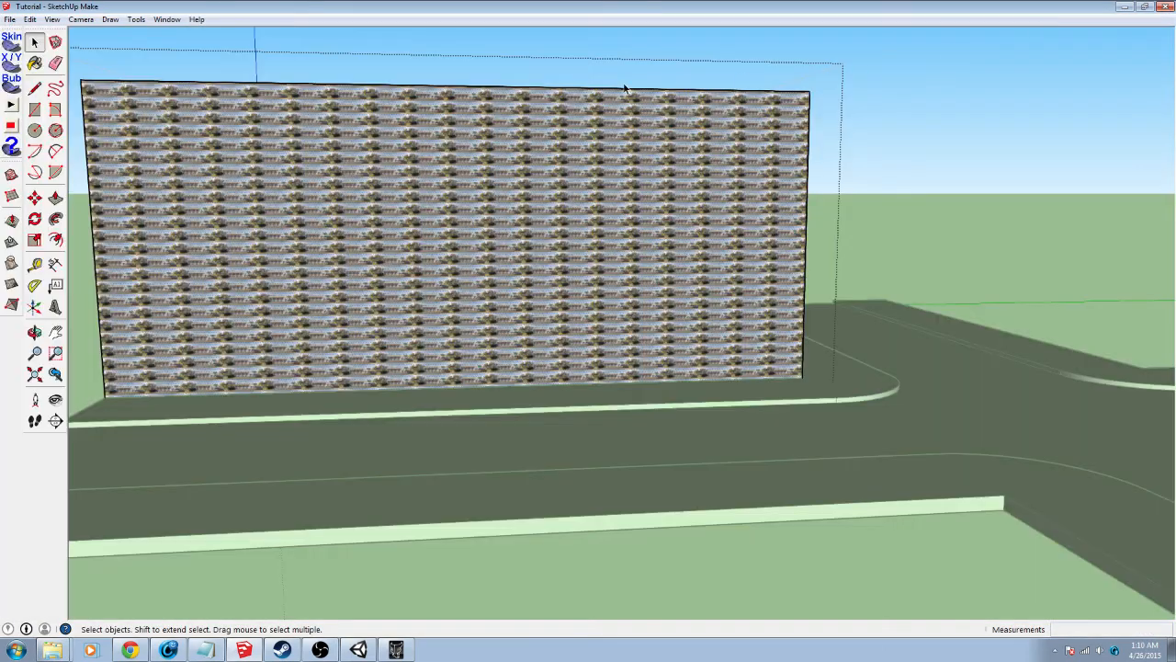
# Reopen Photo Textures for the building's street-side wall, dismiss the Flash player notice and maximize the window
pyautogui.scroll(10, 432, 173)
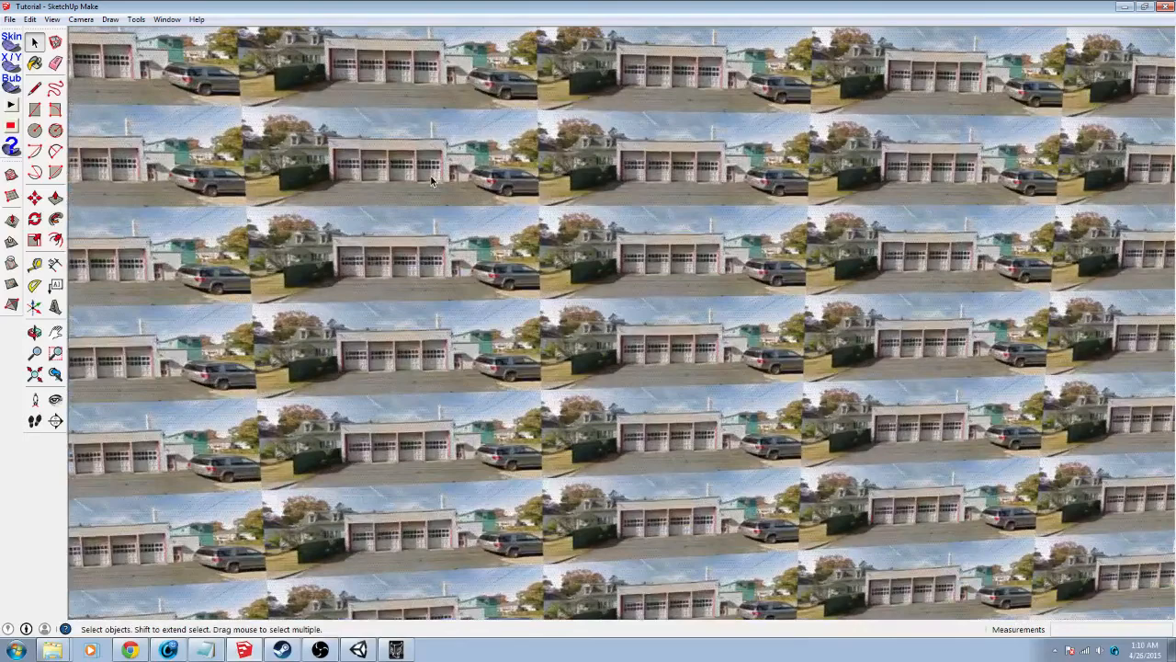
pyautogui.scroll(-10, 430, 175)
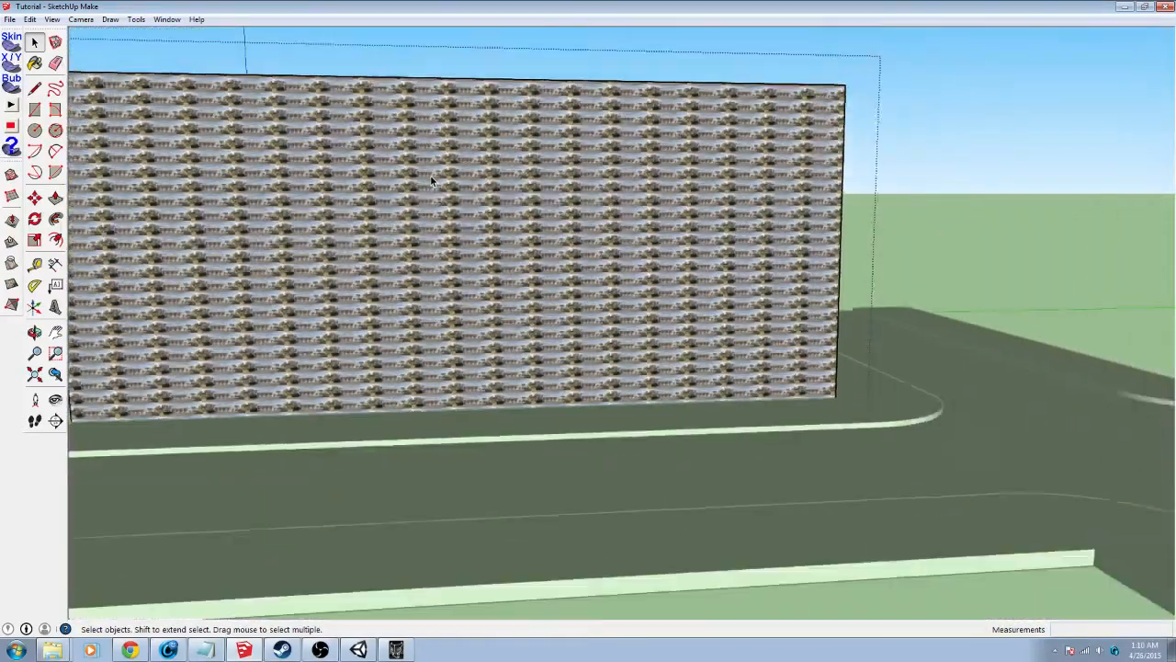
pyautogui.scroll(-2, 430, 174)
pyautogui.rightClick(409, 199)
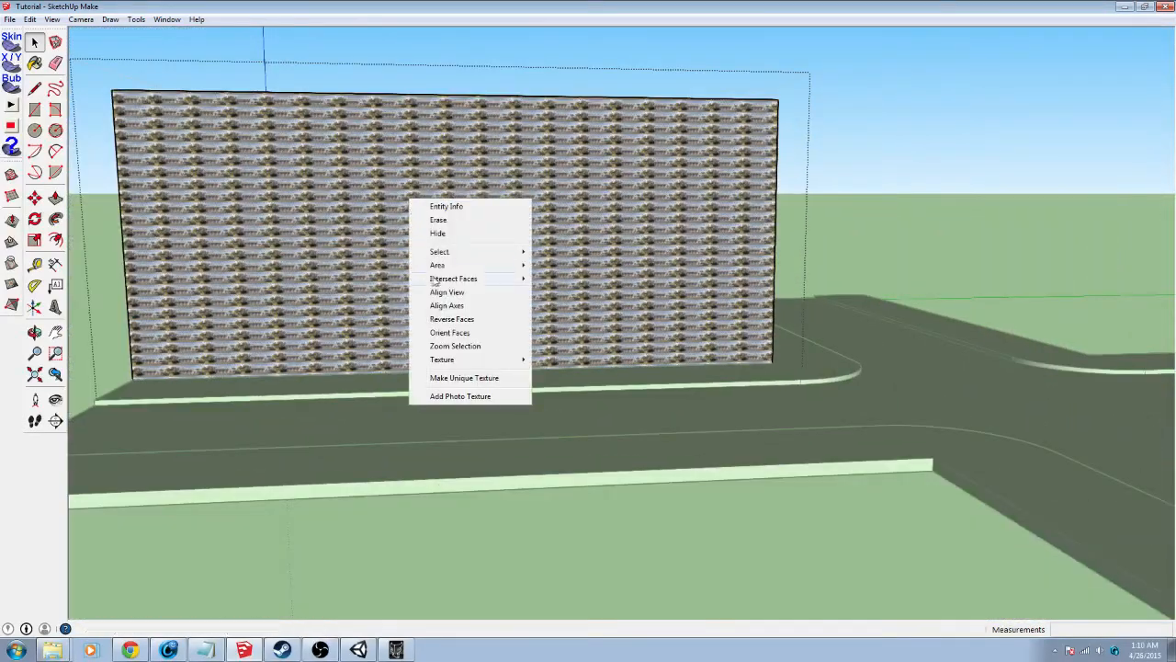
pyautogui.click(478, 397)
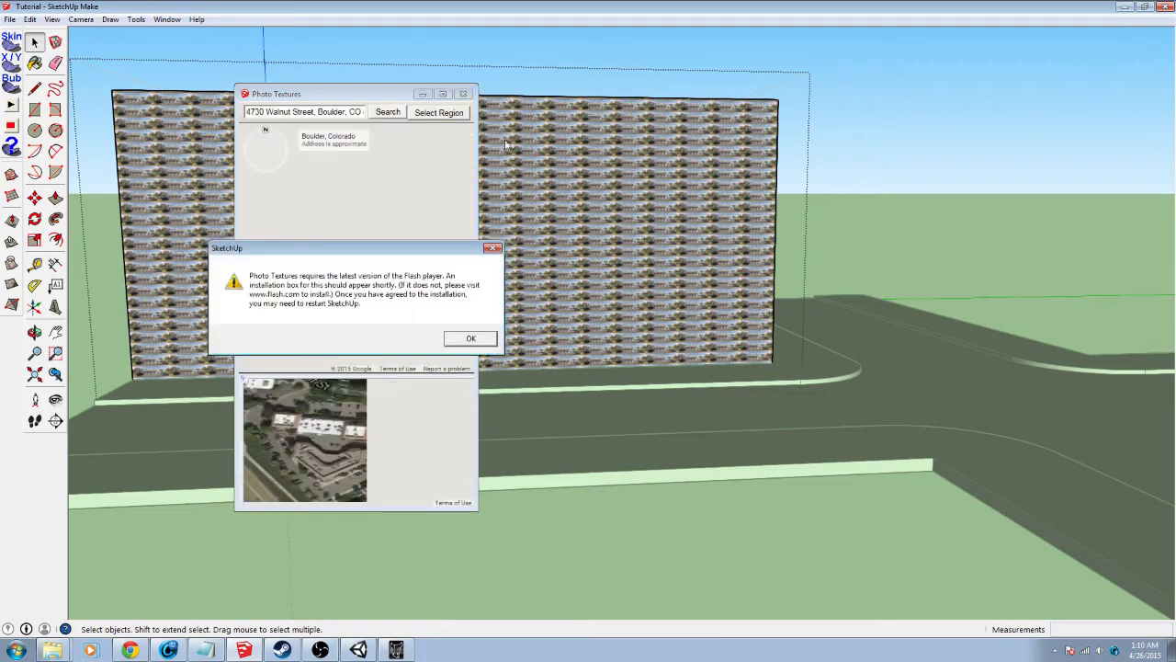
pyautogui.click(480, 339)
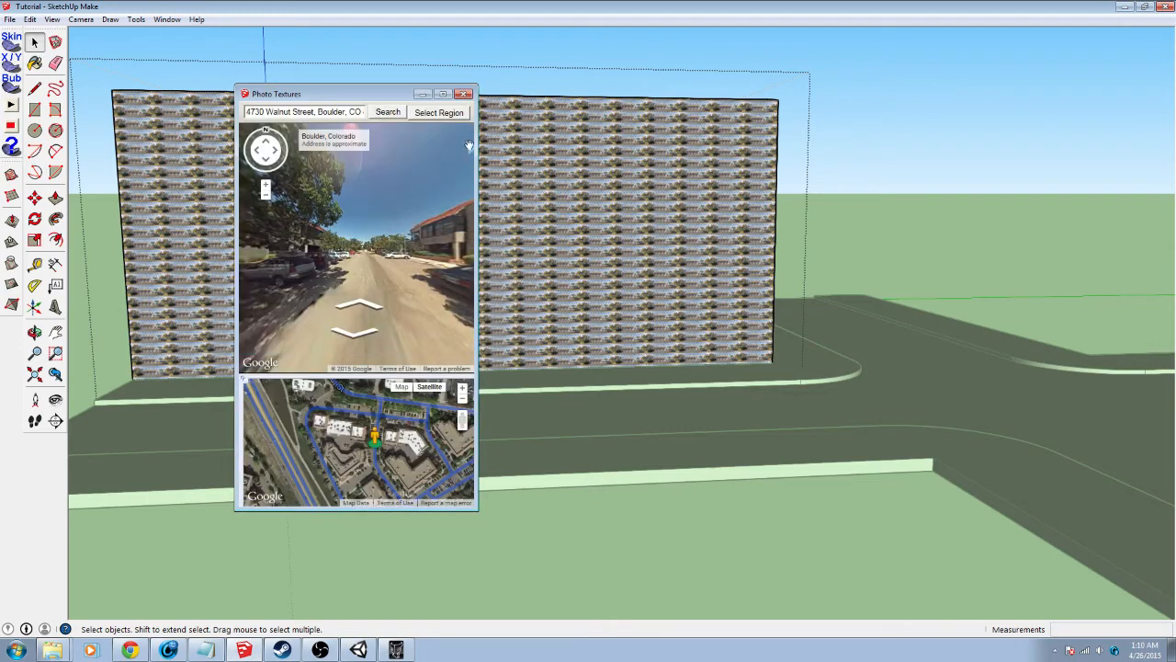
pyautogui.click(443, 93)
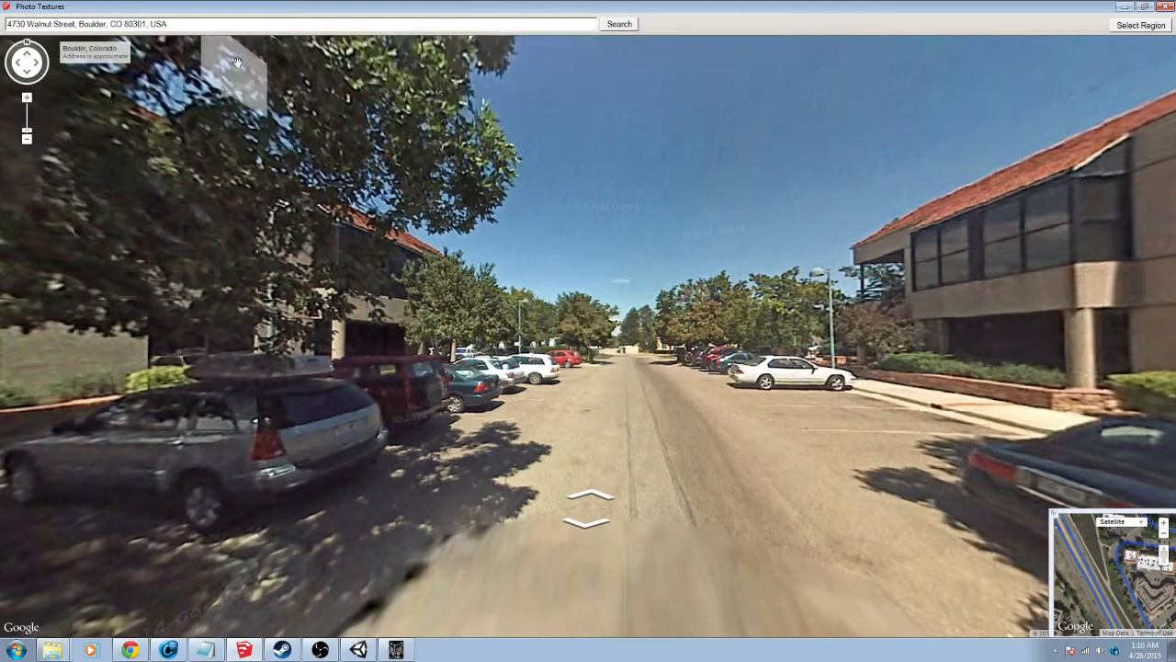
# Replace the default street address with Palmer,MA and search for it
pyautogui.moveTo(151, 24); pyautogui.dragTo(1, 7)
pyautogui.press('BackSpace')
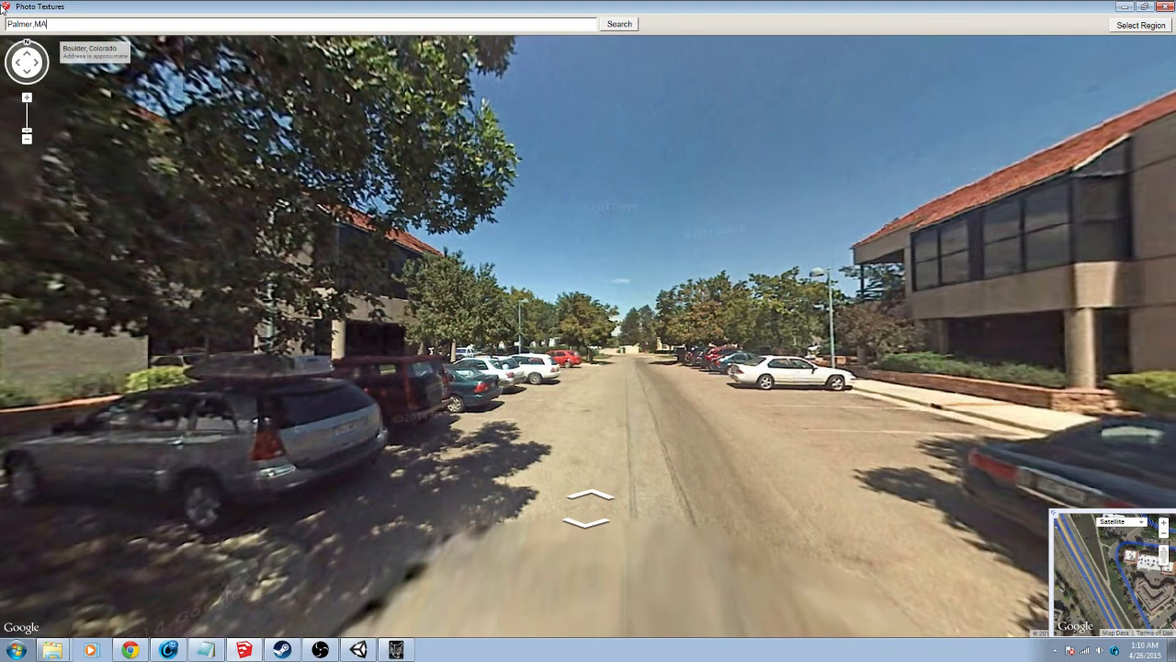
pyautogui.write('Palmer,MA')
pyautogui.press('Return')
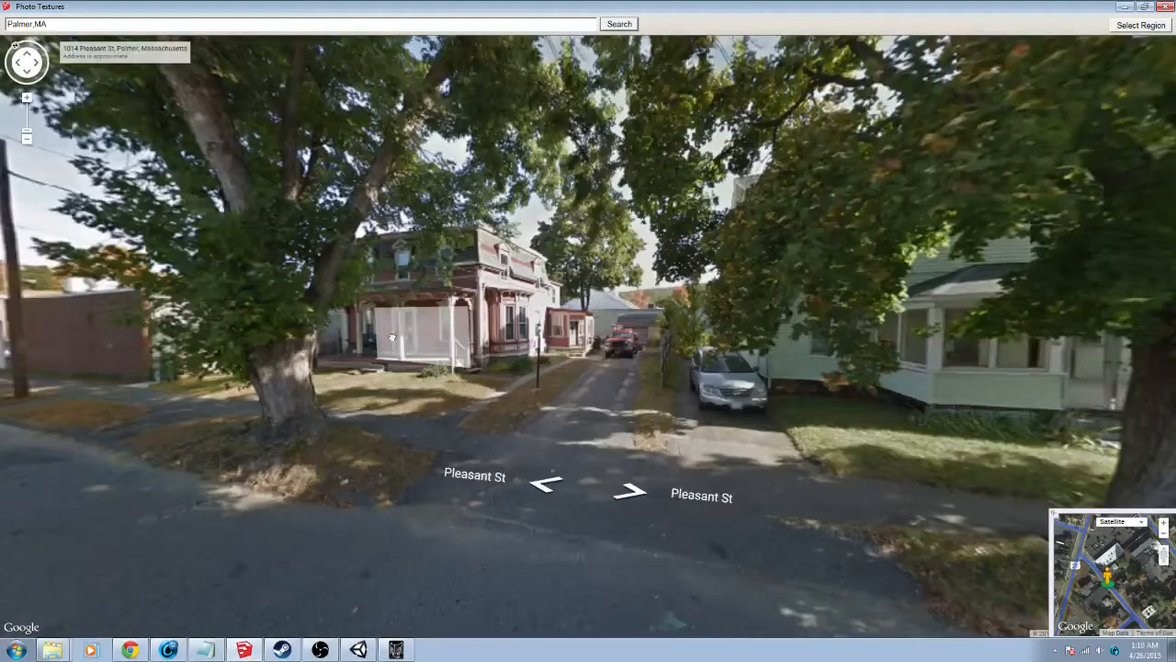
# Turn the street view to face the garage with four white doors, centring its facade and levelling the view
pyautogui.moveTo(391, 338); pyautogui.dragTo(899, 363)
pyautogui.moveTo(747, 370); pyautogui.dragTo(895, 438)
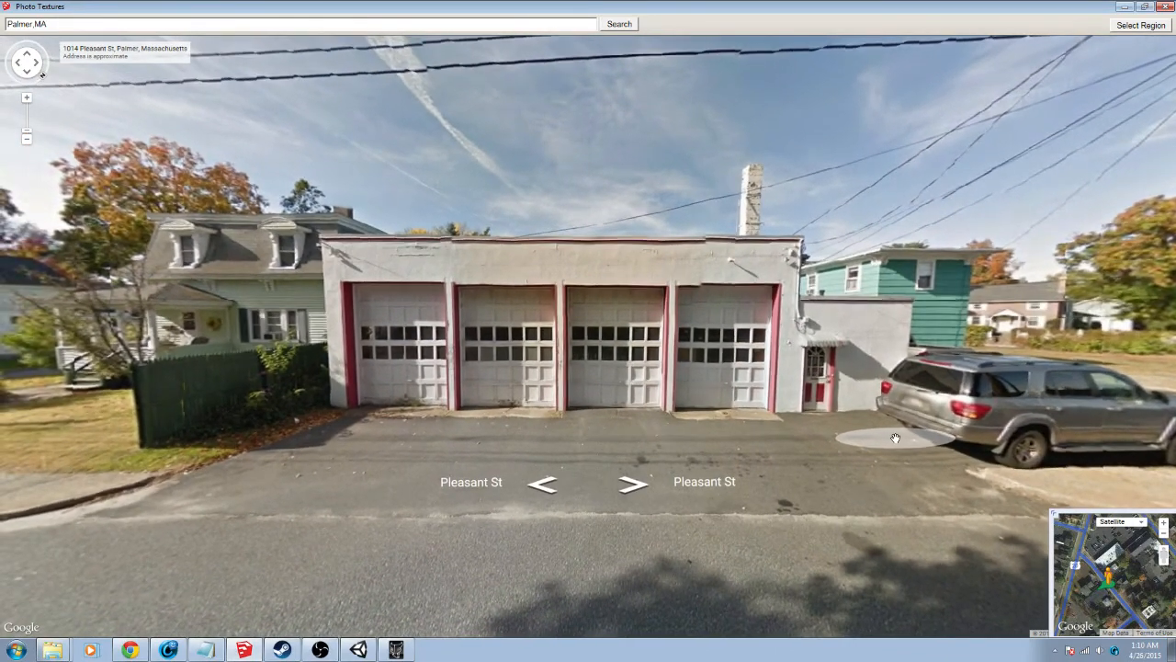
pyautogui.click(794, 433)
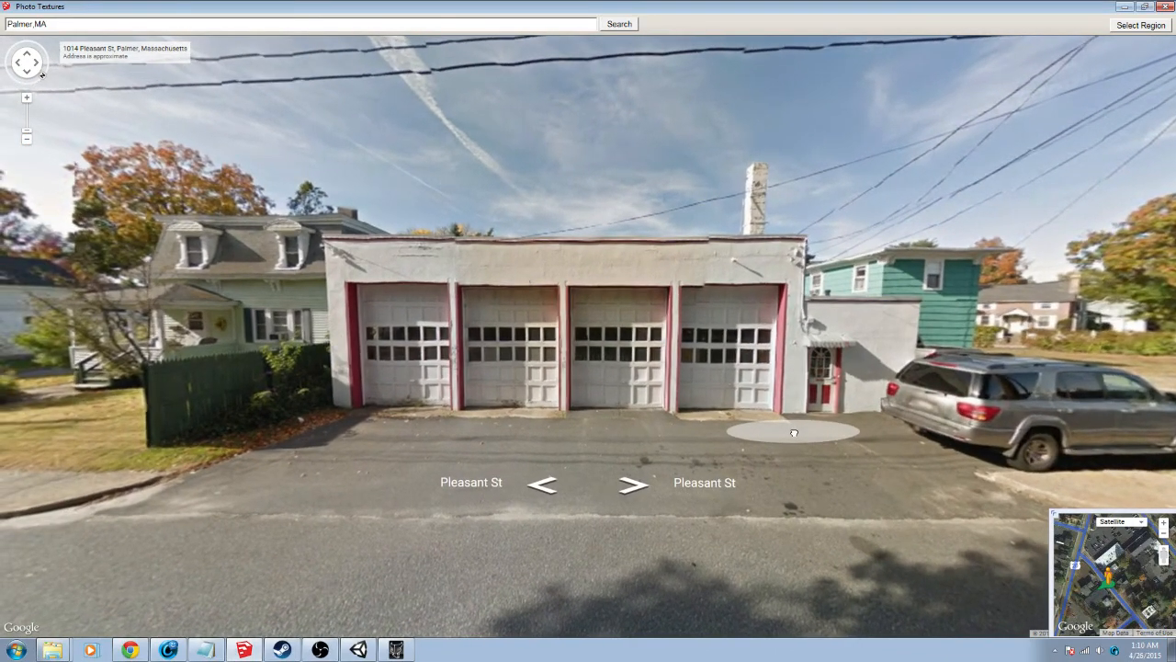
pyautogui.click(795, 434)
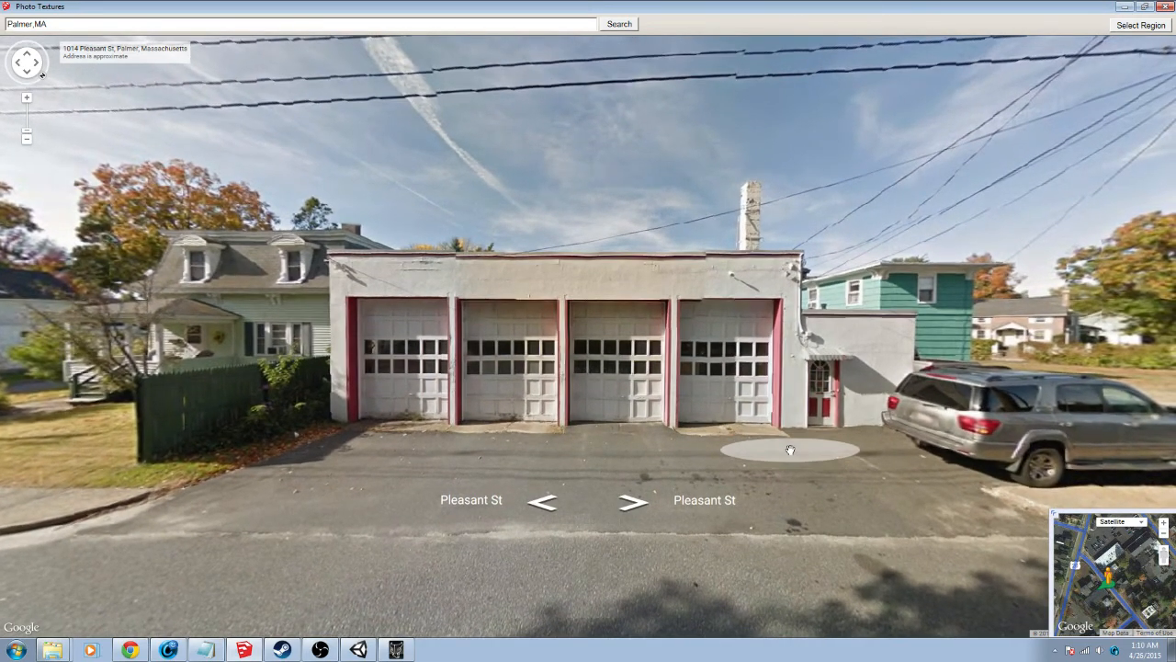
# Enable region selection, grab the default full-view region as the wall's photo texture, and close the Photo Textures window
pyautogui.click(1146, 28)
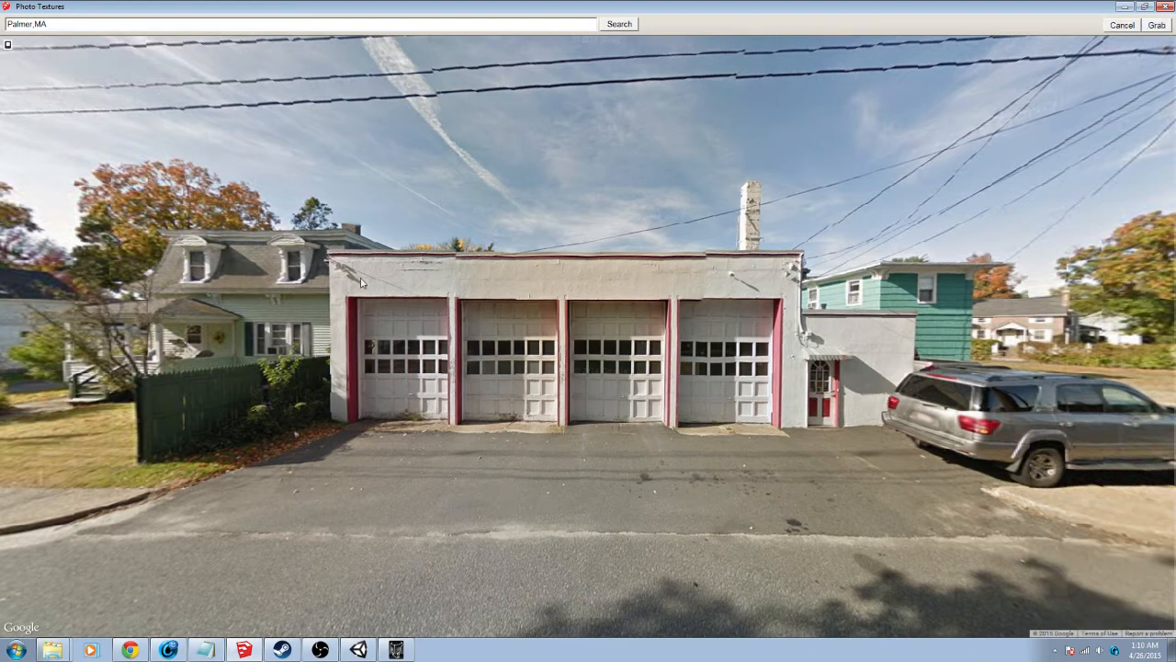
pyautogui.rightClick(819, 418)
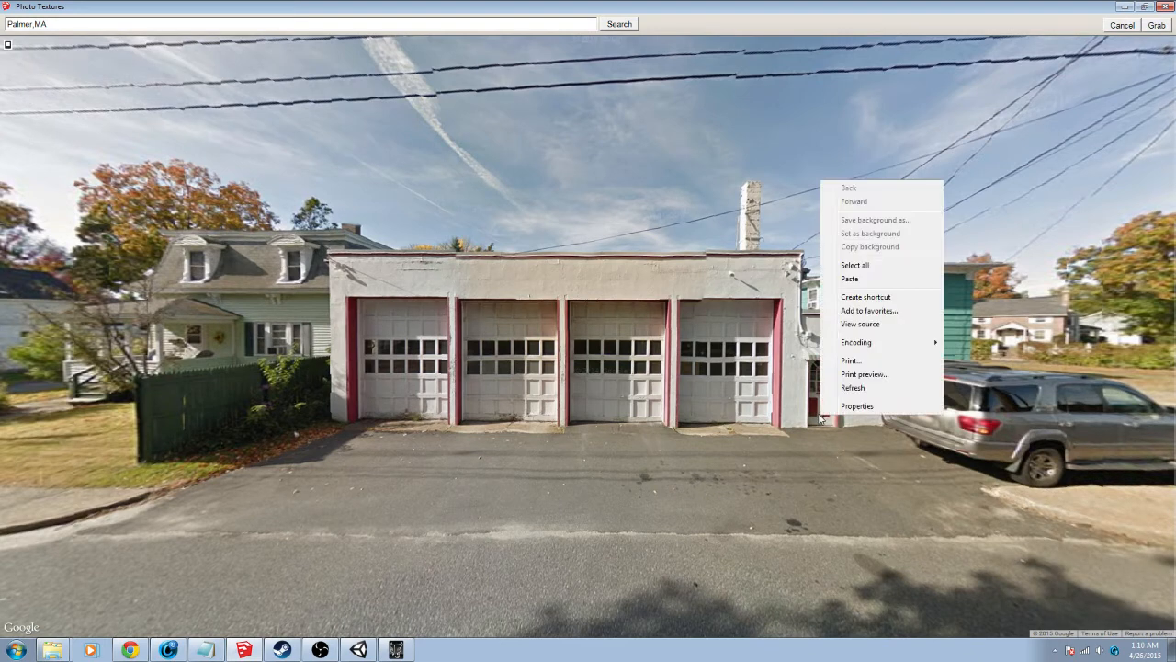
pyautogui.click(771, 393)
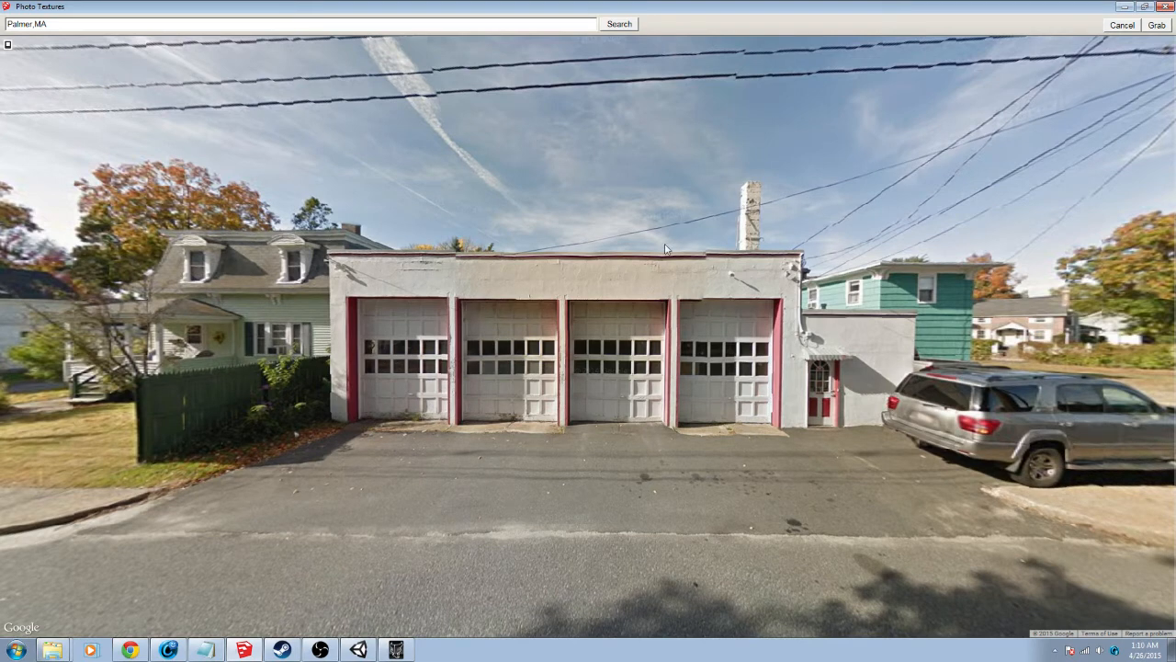
pyautogui.click(1157, 25)
pyautogui.click(1167, 6)
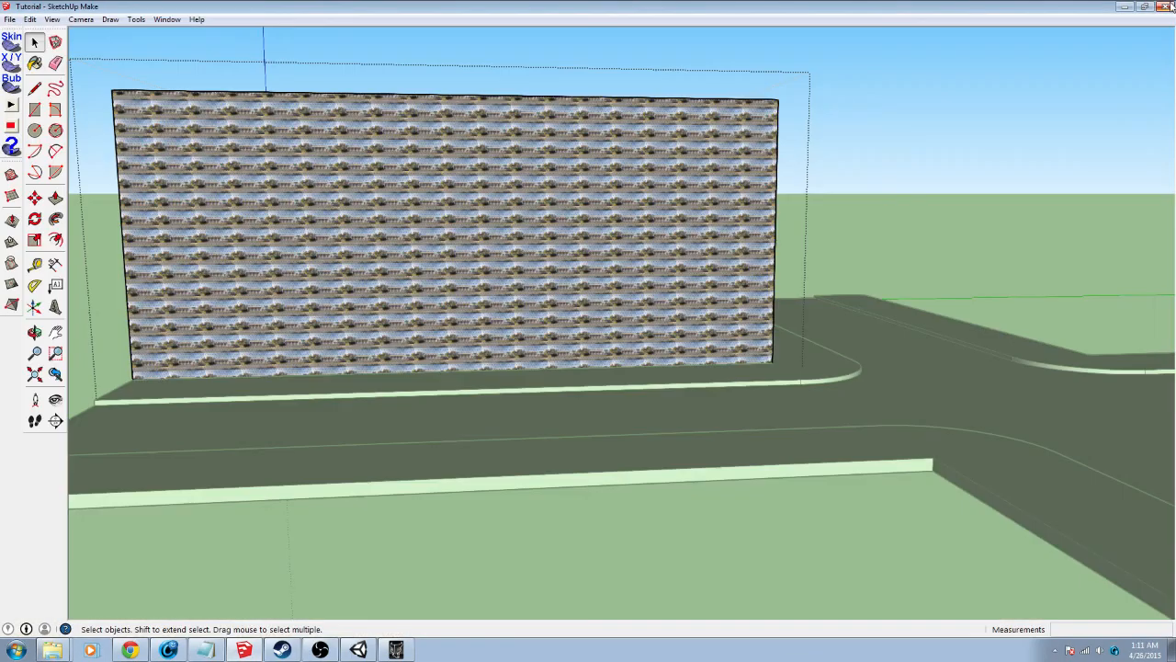
# Reposition the wall's texture, enlarging the tiled photo and shifting one garage image toward the wall's lower-left corner
pyautogui.rightClick(337, 218)
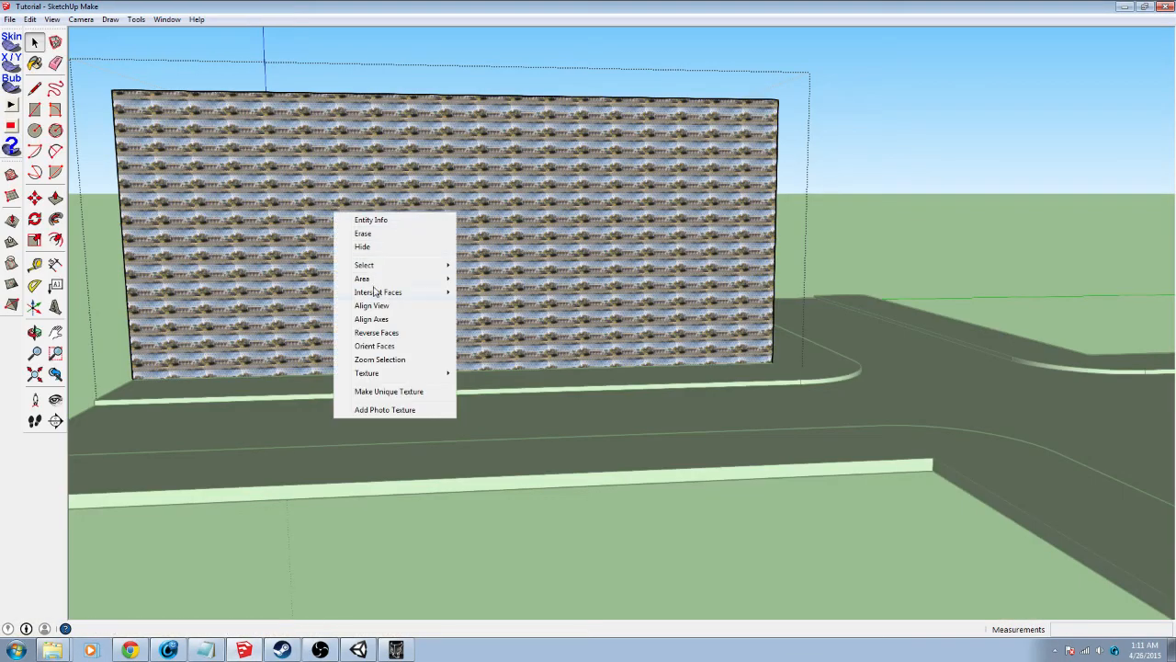
pyautogui.moveTo(384, 376)
pyautogui.click(476, 373)
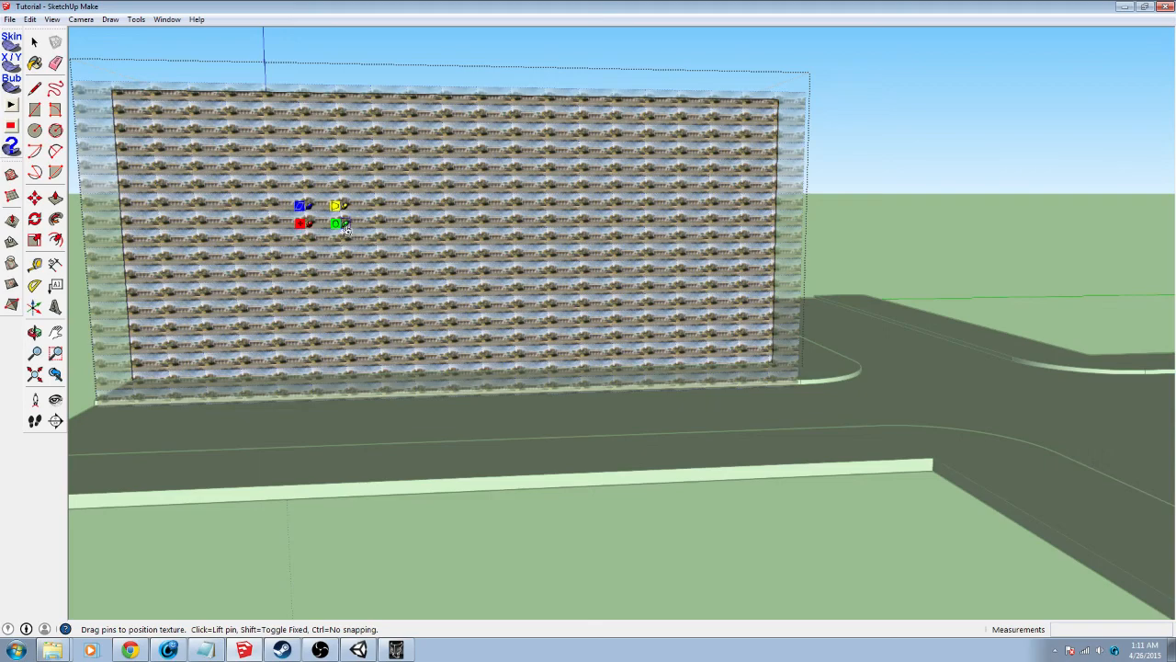
pyautogui.moveTo(345, 229); pyautogui.dragTo(965, 224)
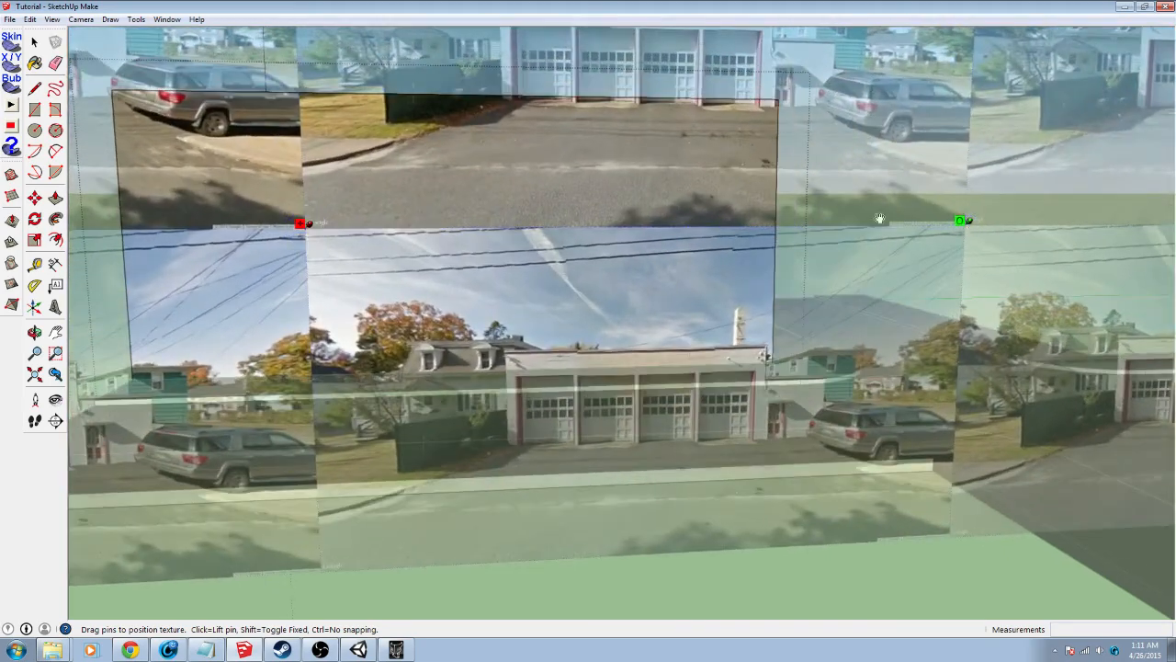
pyautogui.moveTo(879, 218); pyautogui.dragTo(685, 246)
pyautogui.moveTo(811, 324); pyautogui.dragTo(926, 324)
pyautogui.moveTo(614, 219); pyautogui.dragTo(380, 386)
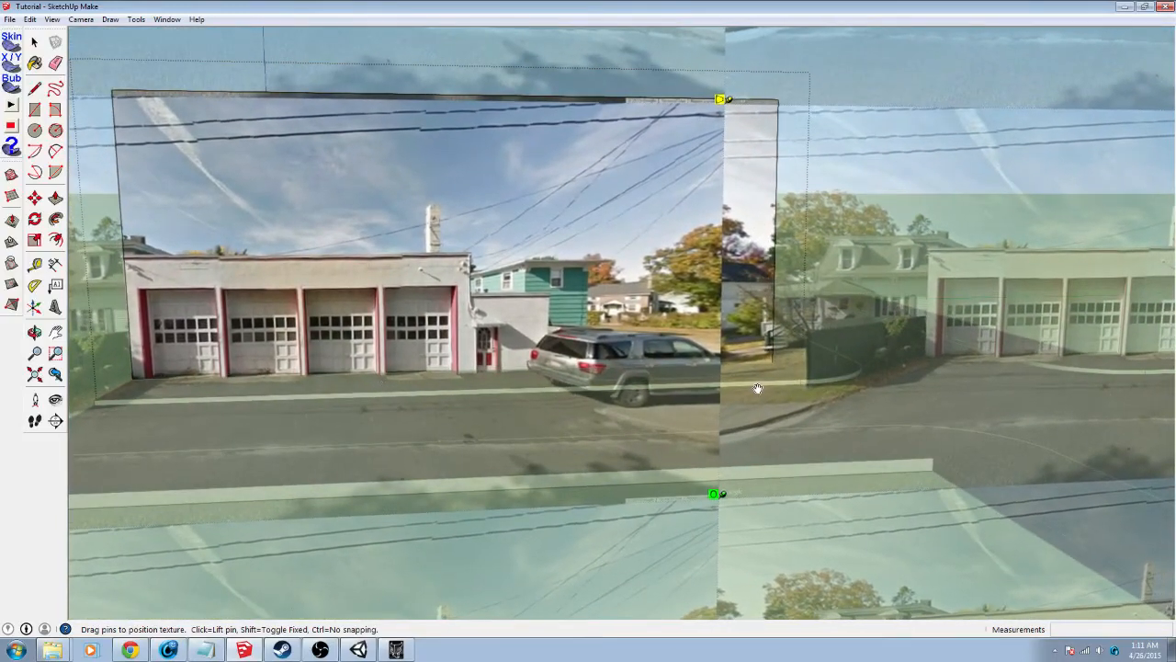
# Enlarge the garage photo further, align the garage's left edge and base with the wall's, and accept the texture position
pyautogui.moveTo(724, 496); pyautogui.dragTo(1116, 476)
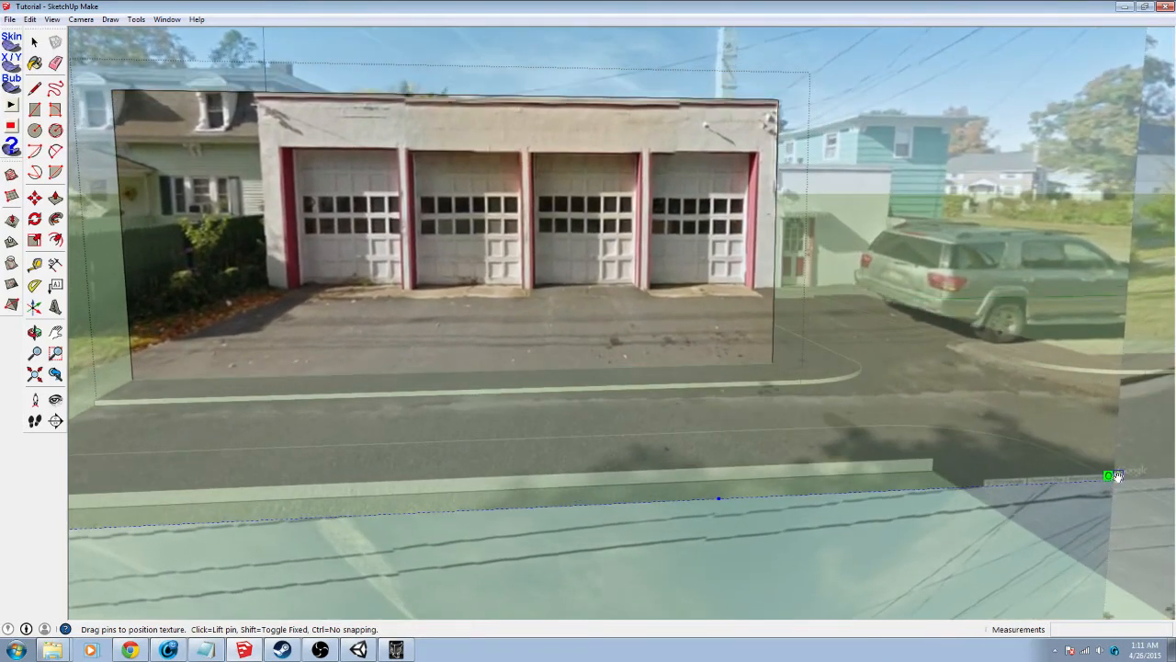
pyautogui.moveTo(749, 328); pyautogui.dragTo(578, 386)
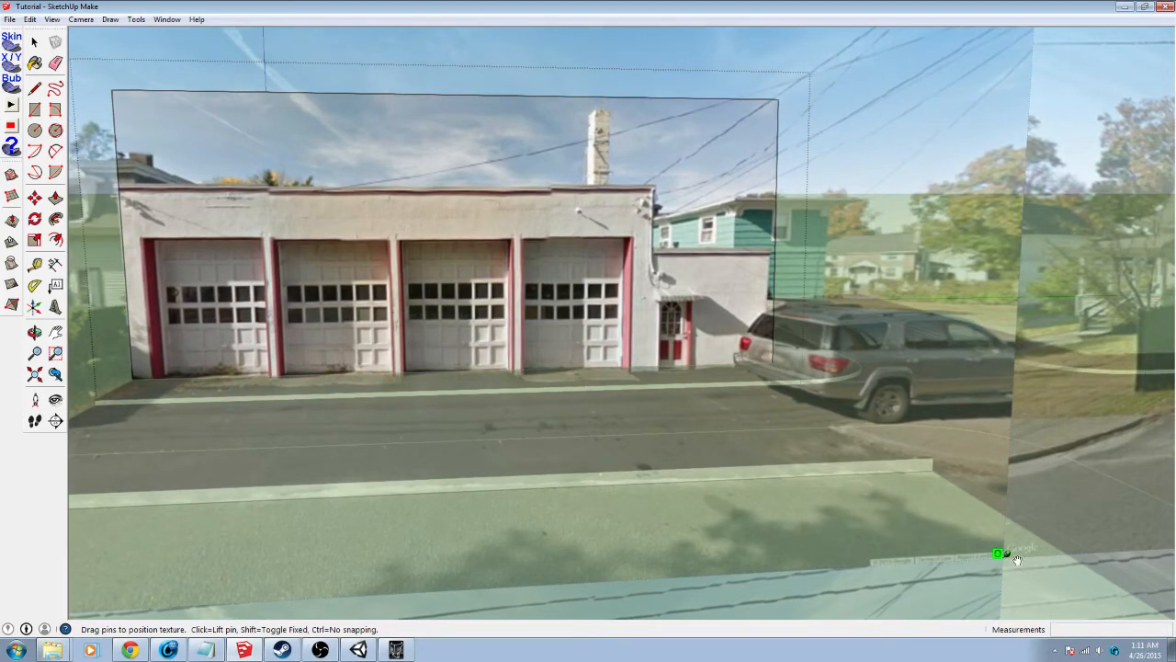
pyautogui.moveTo(1002, 552); pyautogui.dragTo(1017, 552)
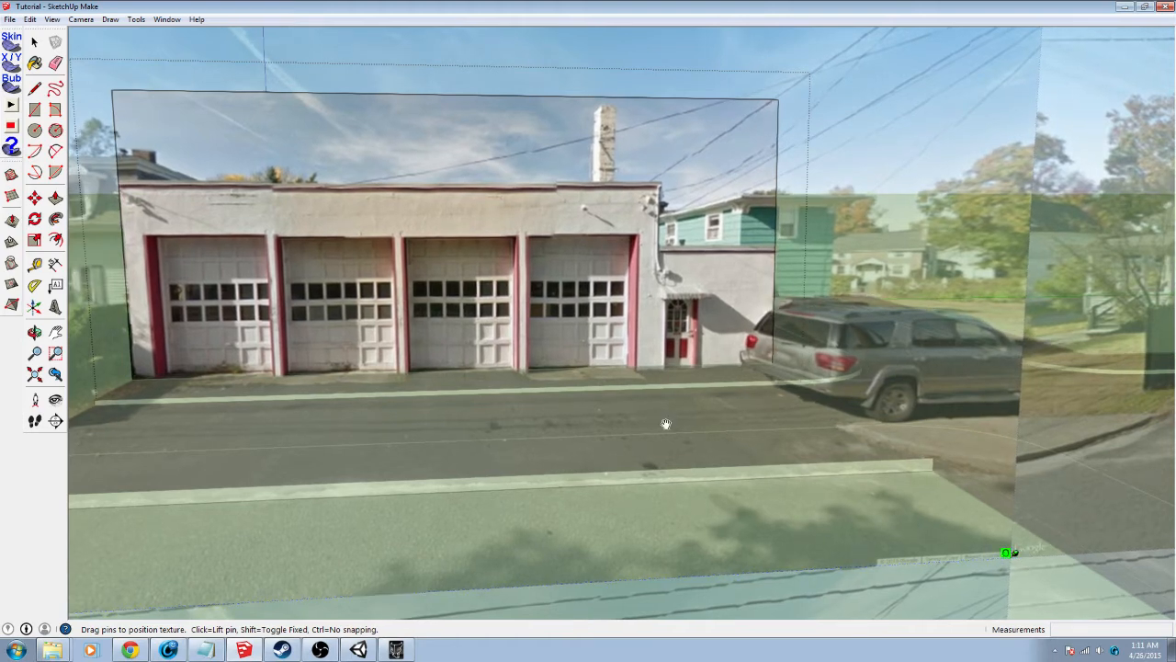
pyautogui.moveTo(391, 303); pyautogui.dragTo(389, 305)
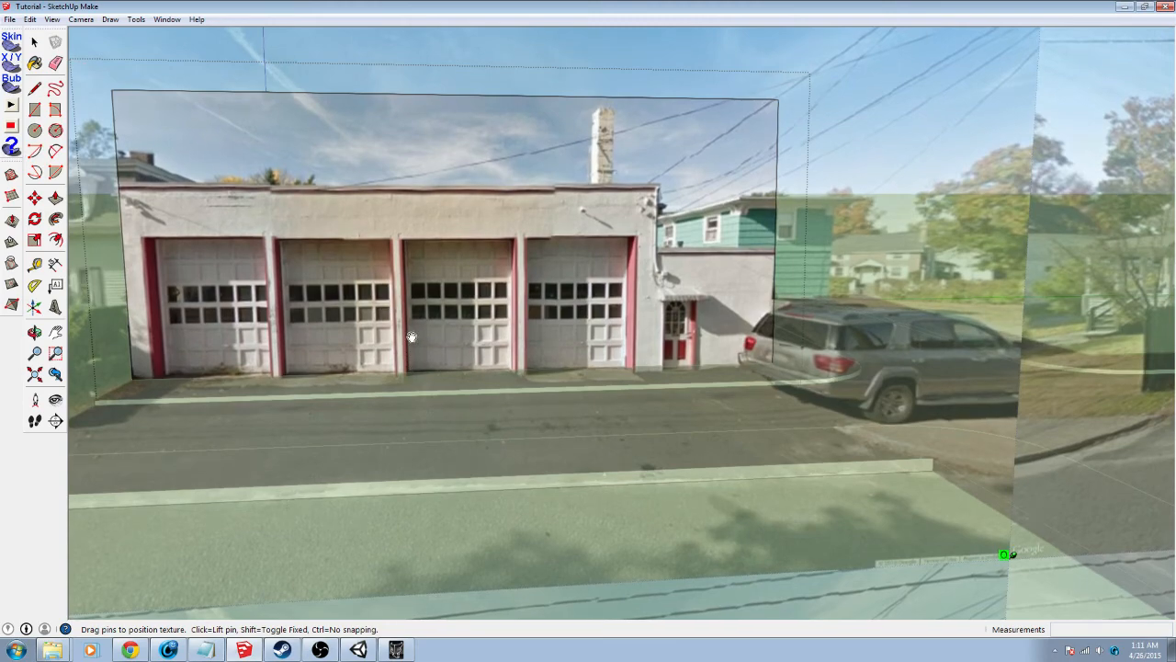
pyautogui.moveTo(390, 211); pyautogui.dragTo(525, 224, button='middle')
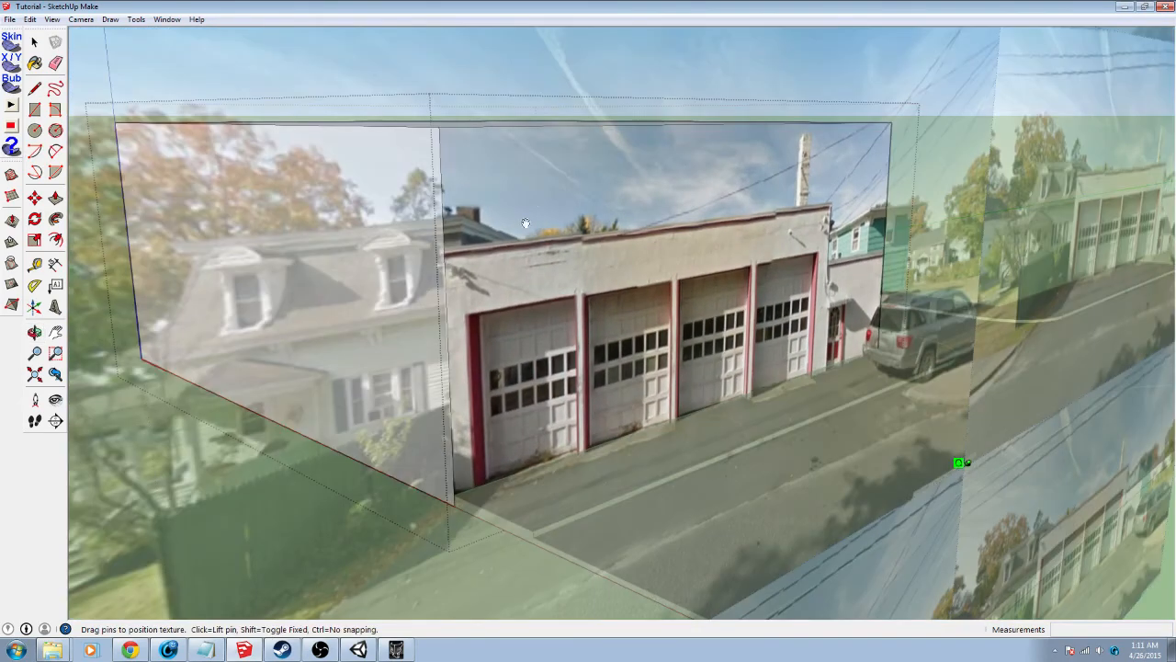
pyautogui.press('Return')
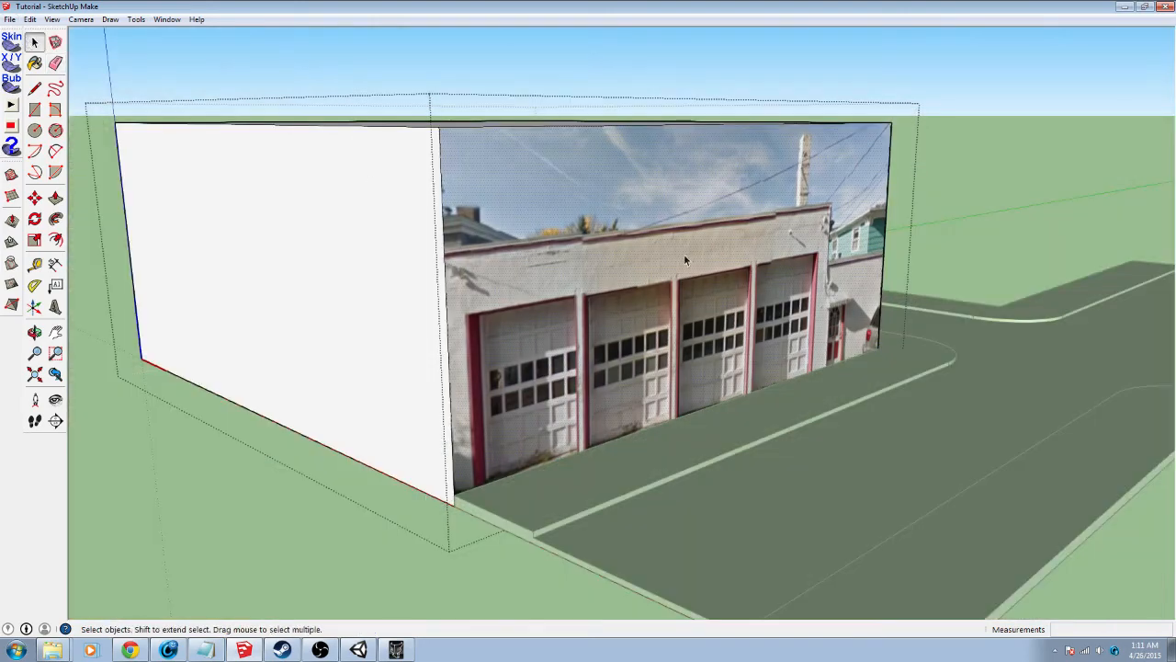
pyautogui.moveTo(788, 279); pyautogui.dragTo(625, 221, button='middle')
pyautogui.press('p')
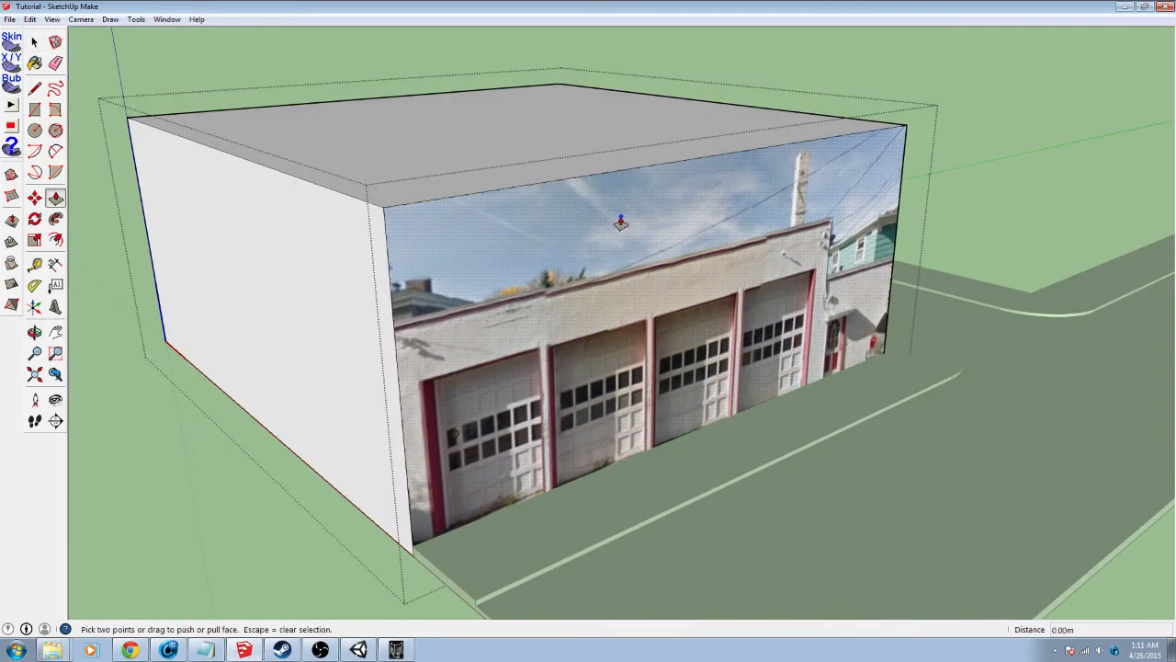
pyautogui.click(34, 42)
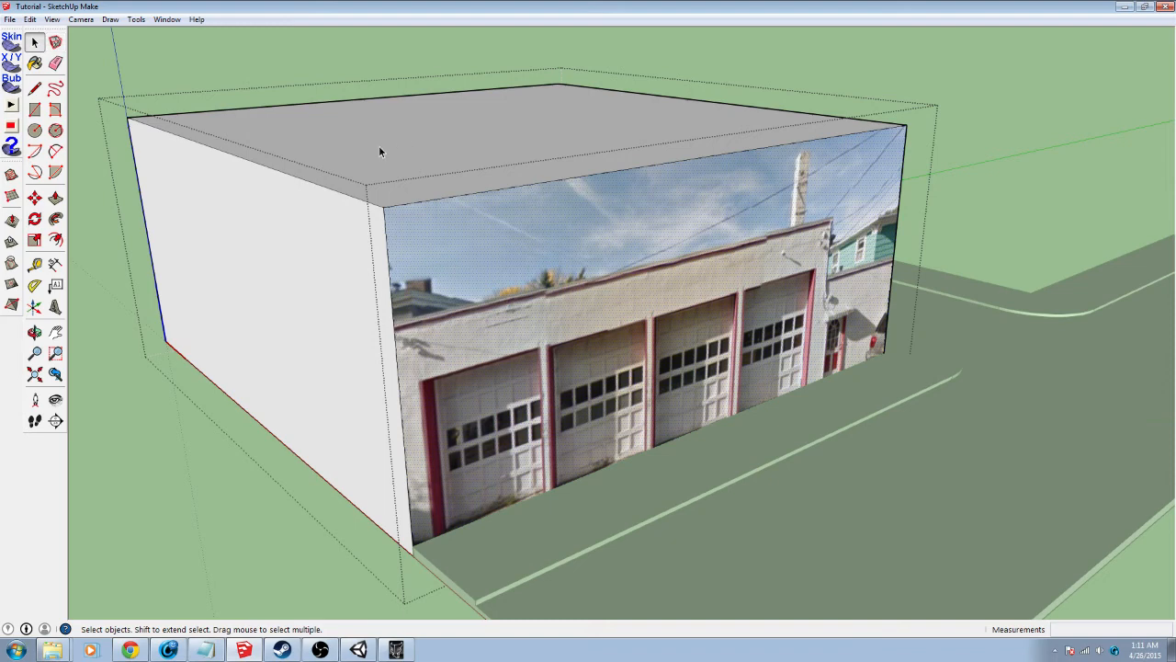
pyautogui.press('p')
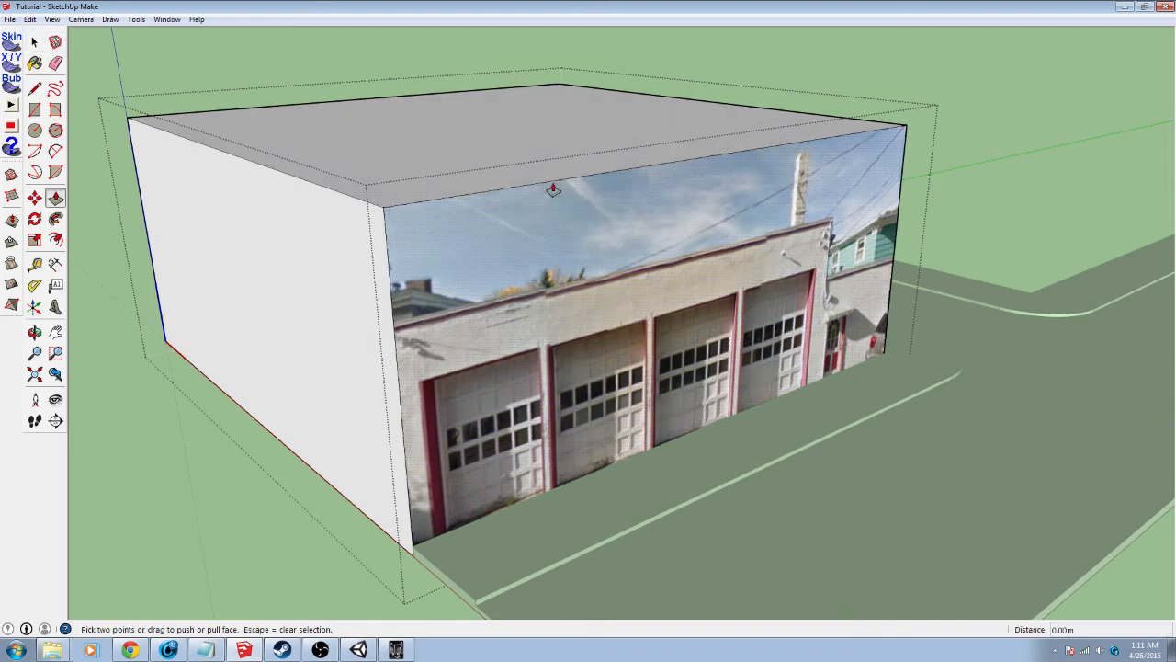
pyautogui.press('space')
# Leave the building component and examine the textured garage facade against the surrounding intersection
pyautogui.moveTo(320, 221); pyautogui.dragTo(491, 313, button='middle')
pyautogui.scroll(-4, 491, 314)
pyautogui.keyDown('shift'); pyautogui.moveTo(632, 390); pyautogui.dragTo(586, 310, button='middle'); pyautogui.keyUp('shift')
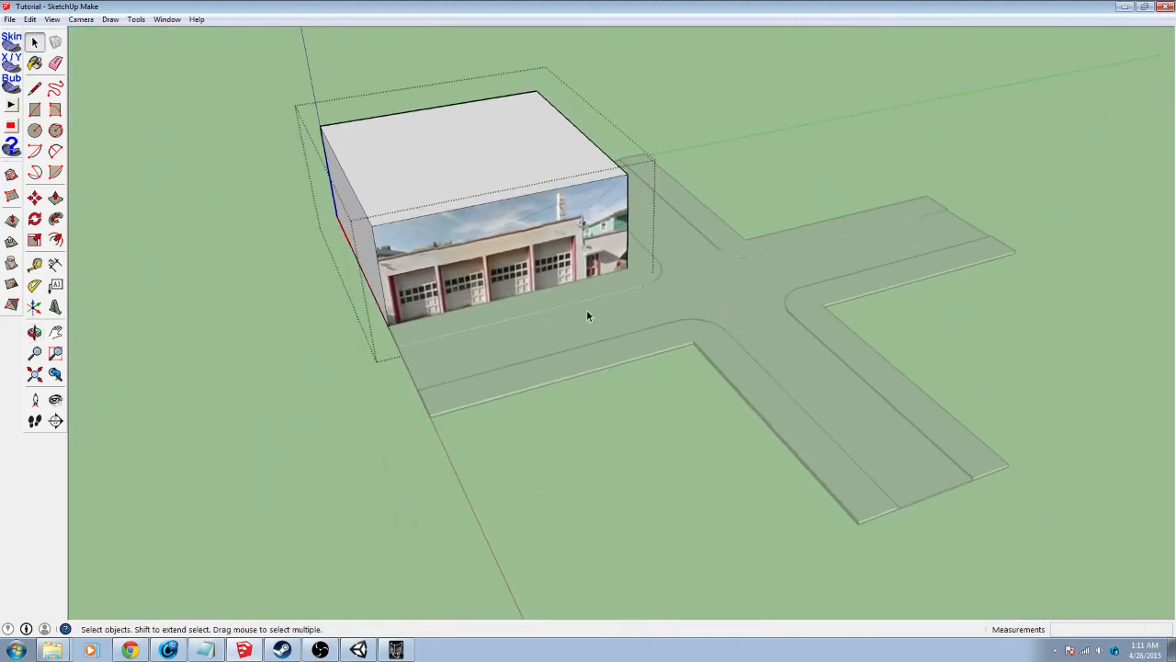
pyautogui.click(805, 158)
pyautogui.moveTo(714, 355); pyautogui.dragTo(574, 257, button='middle')
pyautogui.scroll(4, 537, 265)
pyautogui.moveTo(518, 229); pyautogui.dragTo(584, 233, button='middle')
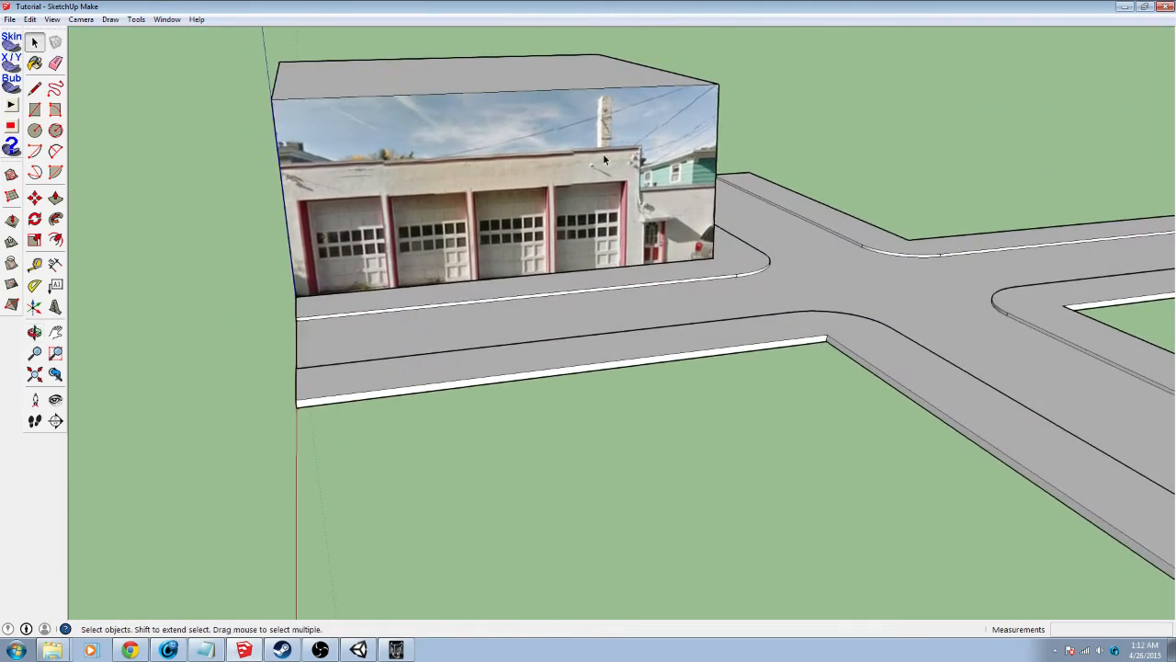
pyautogui.moveTo(678, 237); pyautogui.dragTo(575, 262, button='middle')
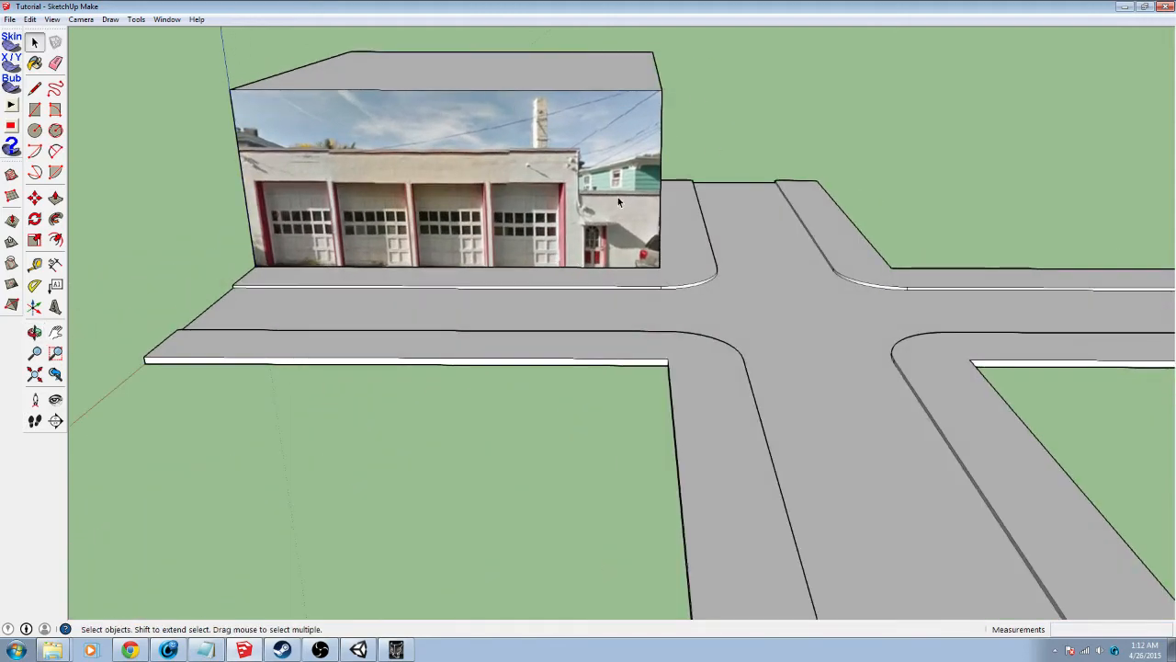
# Open the building component and push its roof down about 9.7 m to the garage's roofline in the photo
pyautogui.moveTo(422, 200); pyautogui.dragTo(493, 236, button='middle')
pyautogui.click(493, 237)
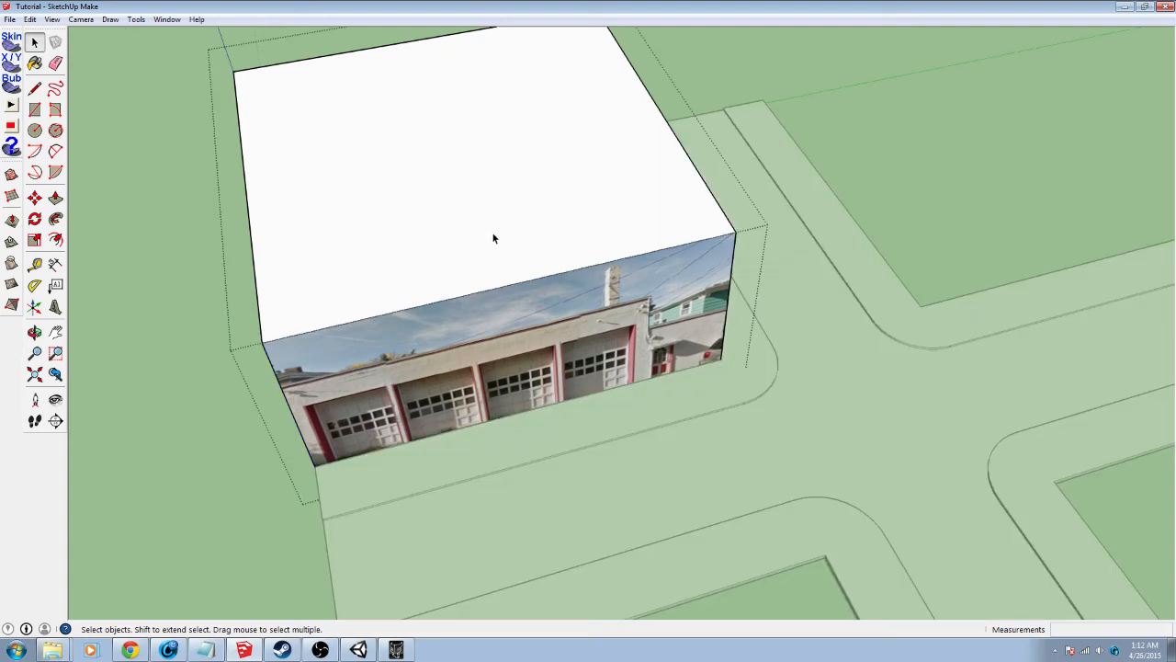
pyautogui.press('p')
pyautogui.click(481, 231)
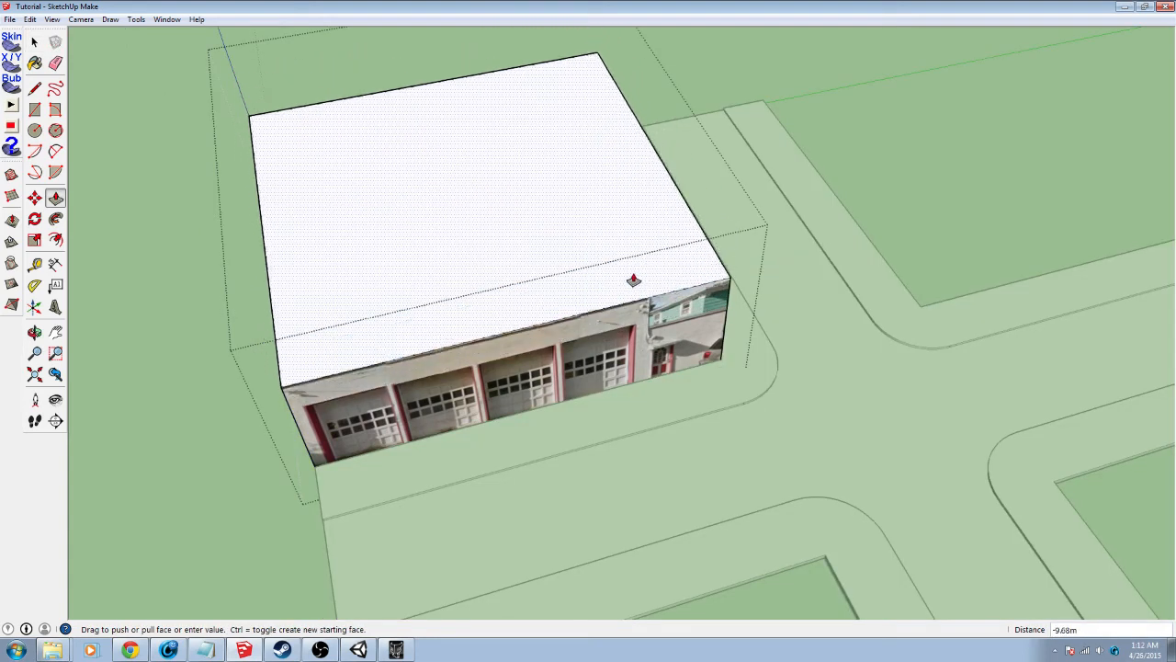
pyautogui.scroll(3, 633, 278)
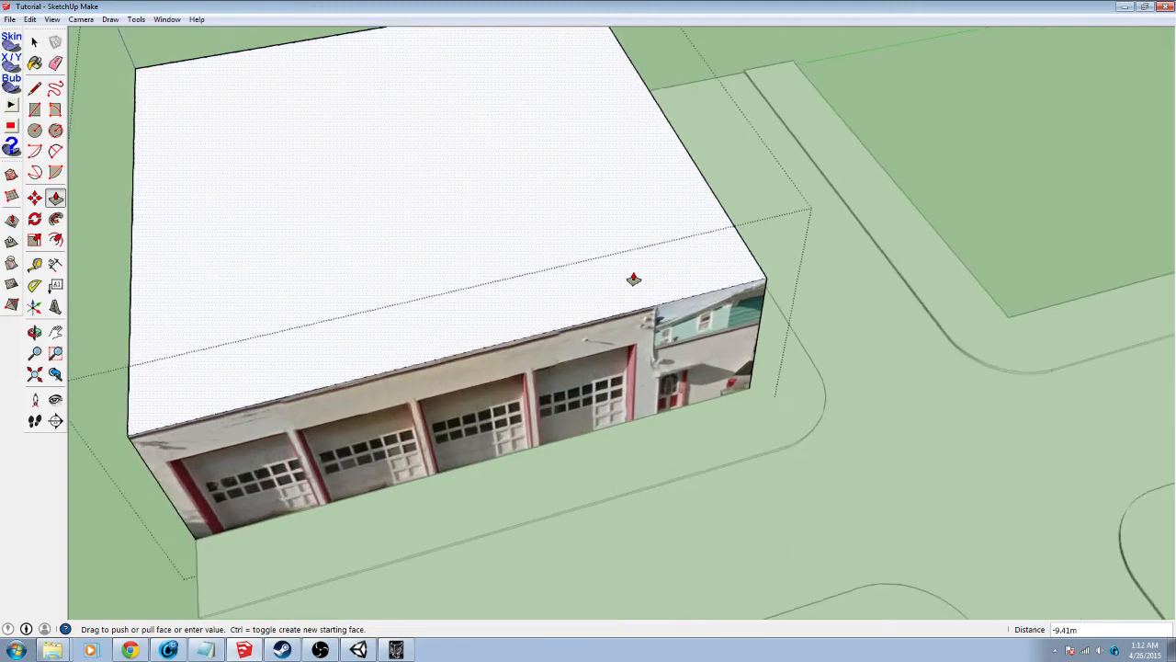
pyautogui.moveTo(630, 275); pyautogui.dragTo(691, 115, button='middle')
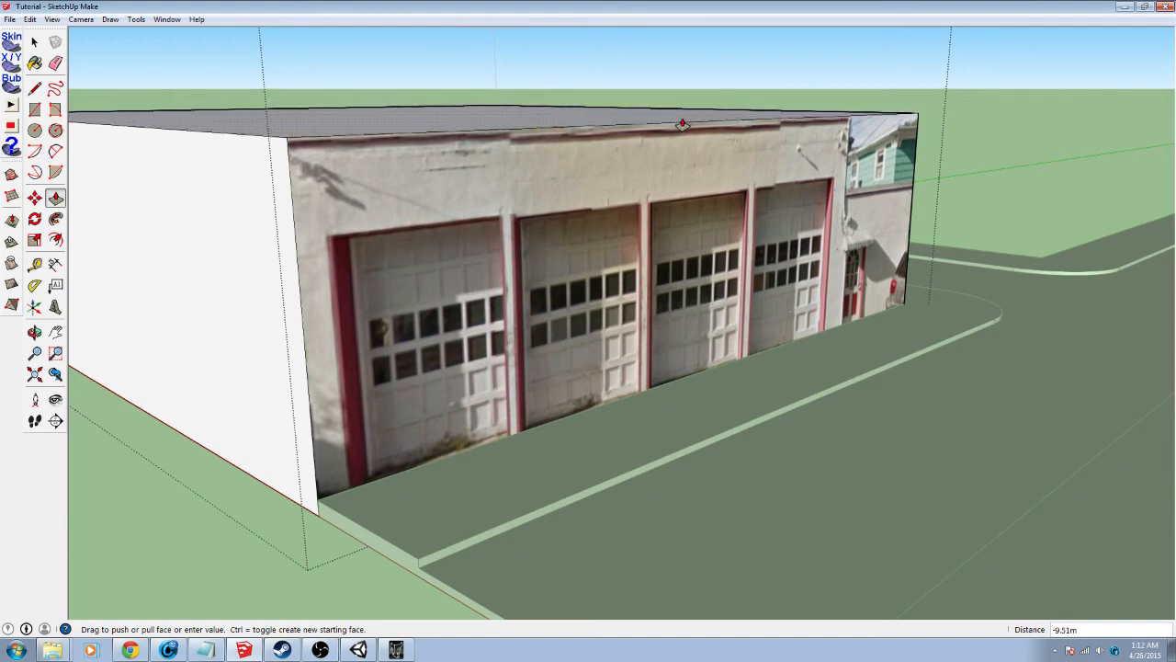
pyautogui.click(683, 127)
# Draw a vertical line beside the drainpipe and a horizontal line about 13.6 m long along the annex roofline, outlining the facade's upper corner
pyautogui.moveTo(898, 182); pyautogui.dragTo(468, 191, button='middle')
pyautogui.moveTo(706, 171); pyautogui.dragTo(422, 156, button='middle')
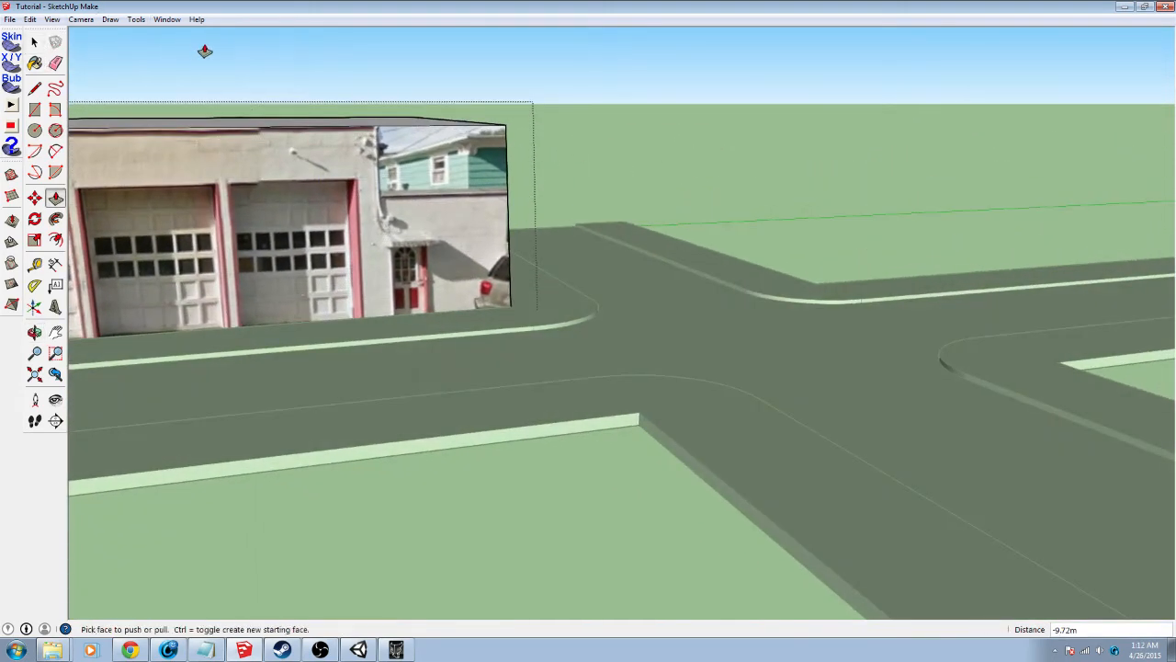
pyautogui.press('l')
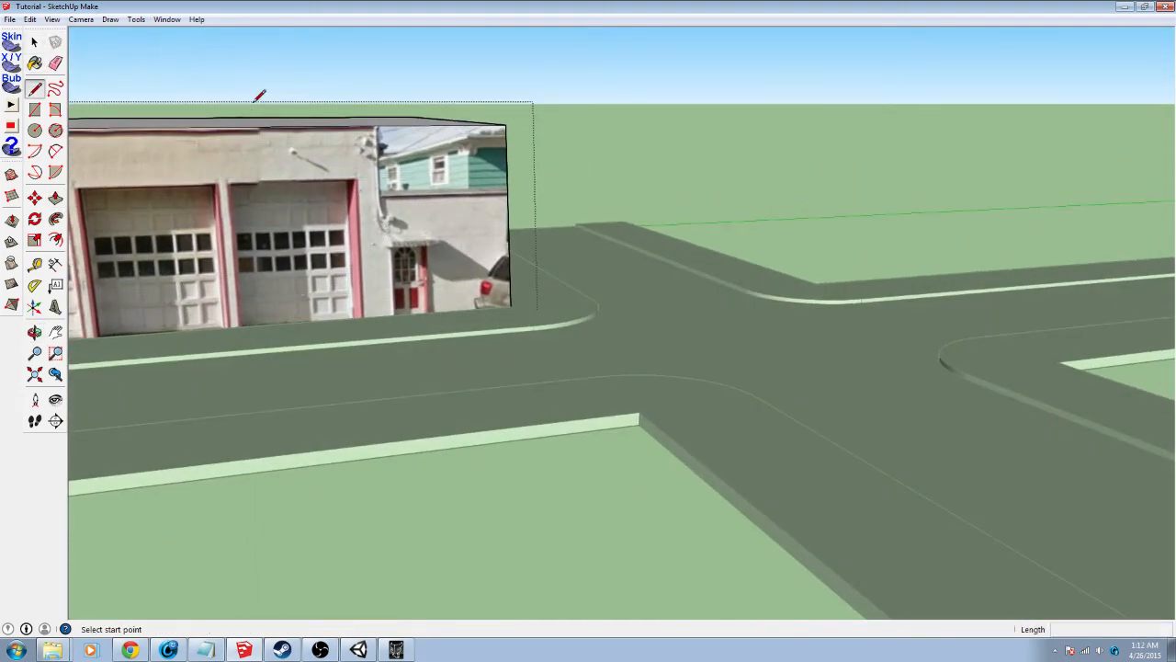
pyautogui.click(387, 122)
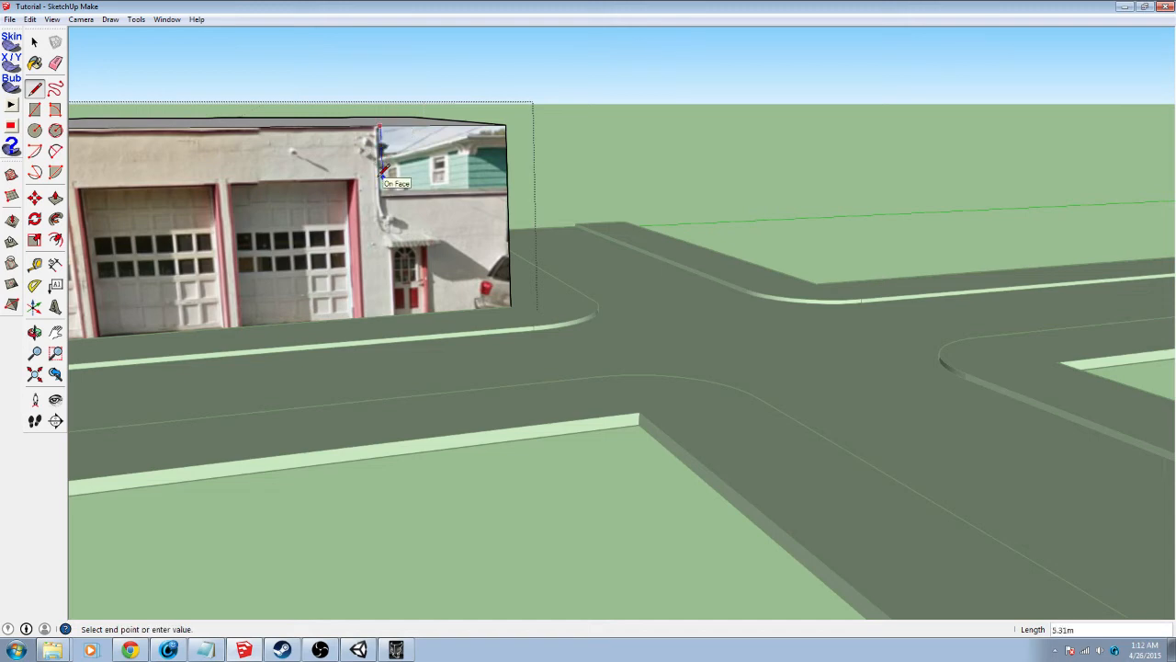
pyautogui.press('Escape')
pyautogui.scroll(5, 390, 120)
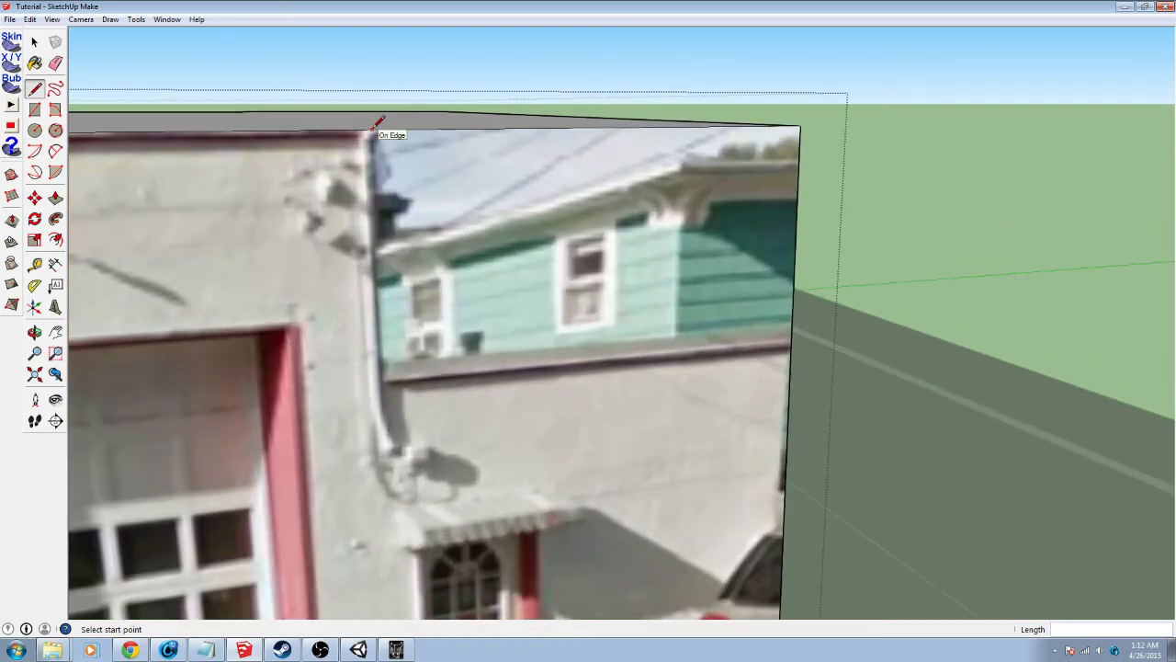
pyautogui.click(372, 130)
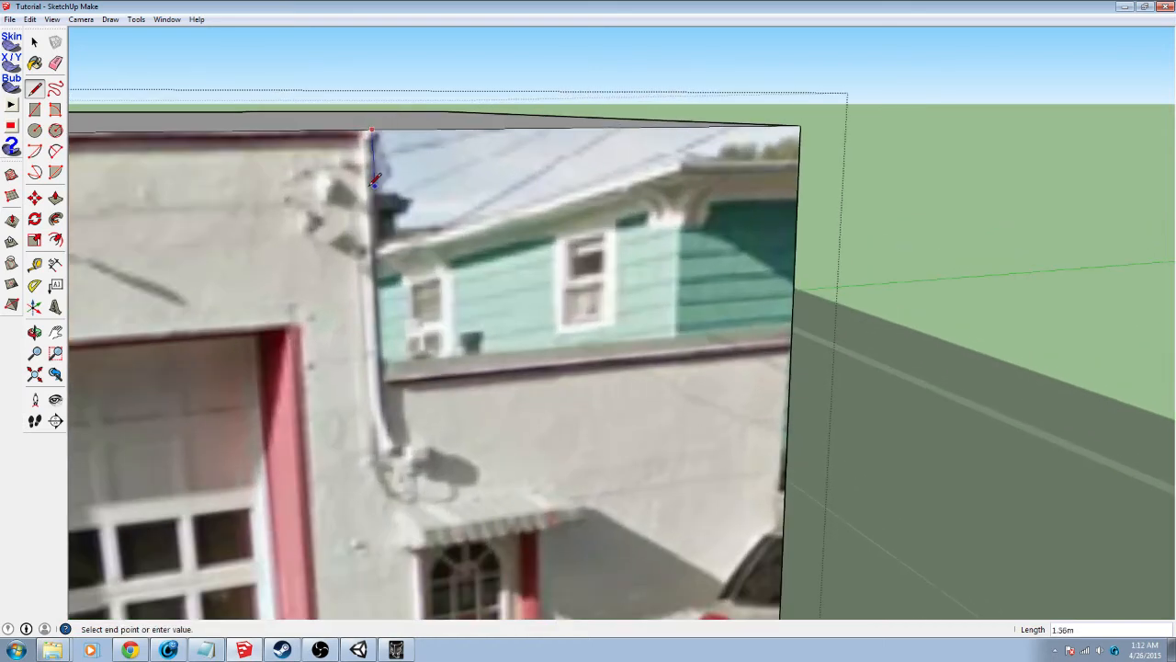
pyautogui.click(386, 366)
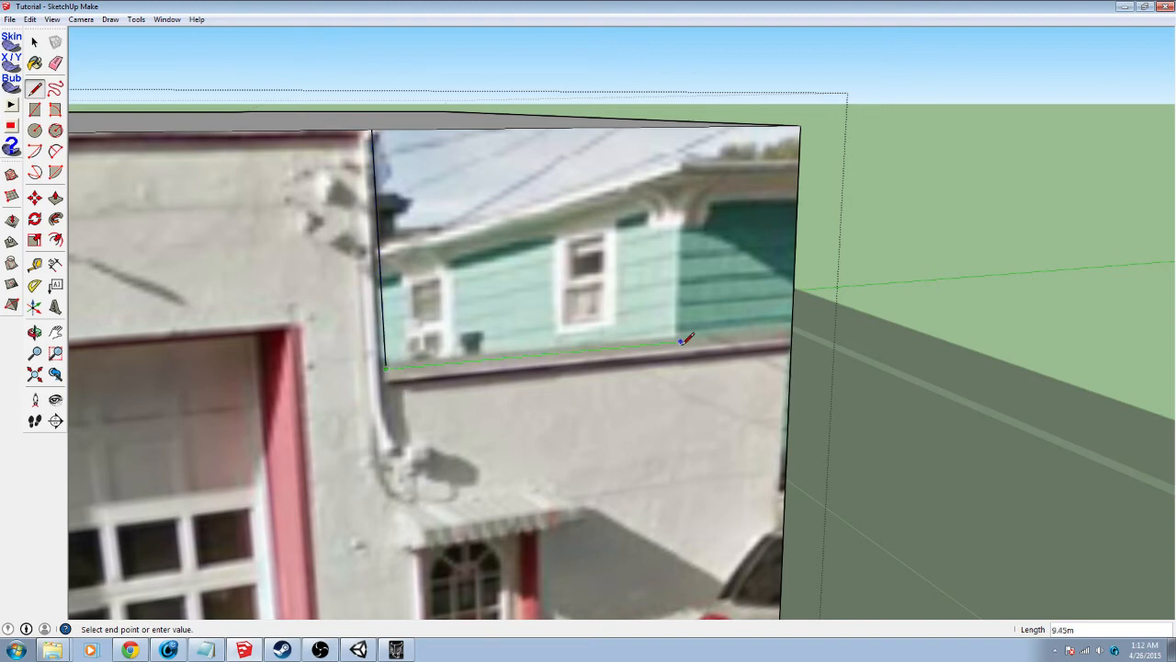
pyautogui.click(792, 330)
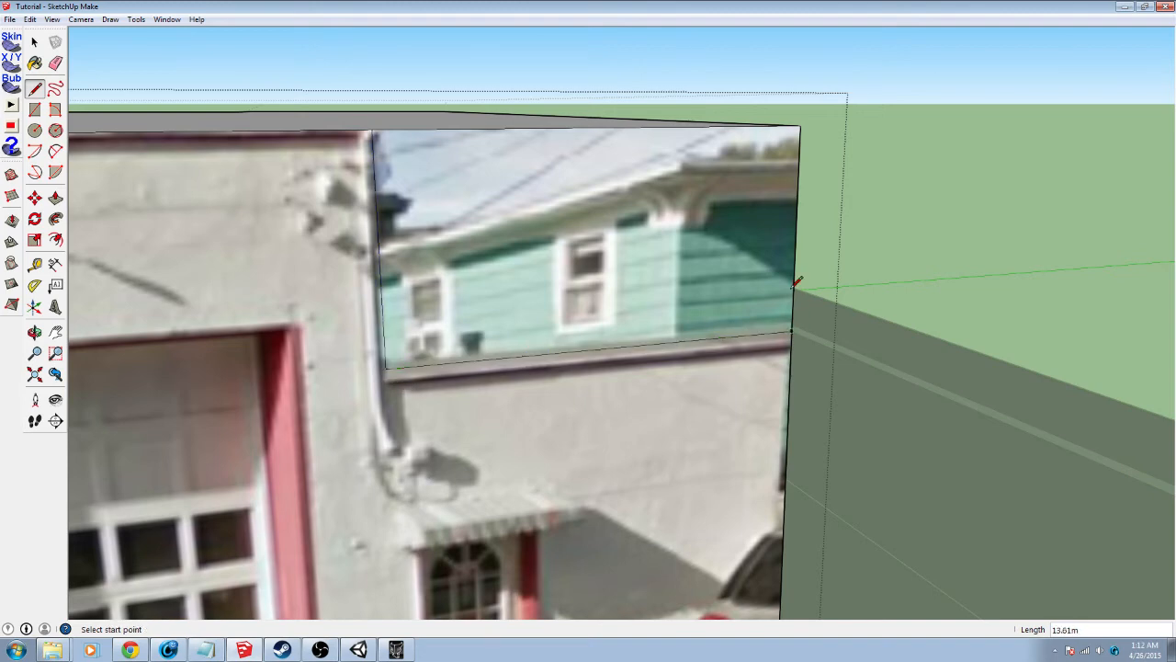
# Push the outlined face above the annex back 70 m to the rear of the building
pyautogui.press('p')
pyautogui.moveTo(622, 263); pyautogui.dragTo(517, 263, button='middle')
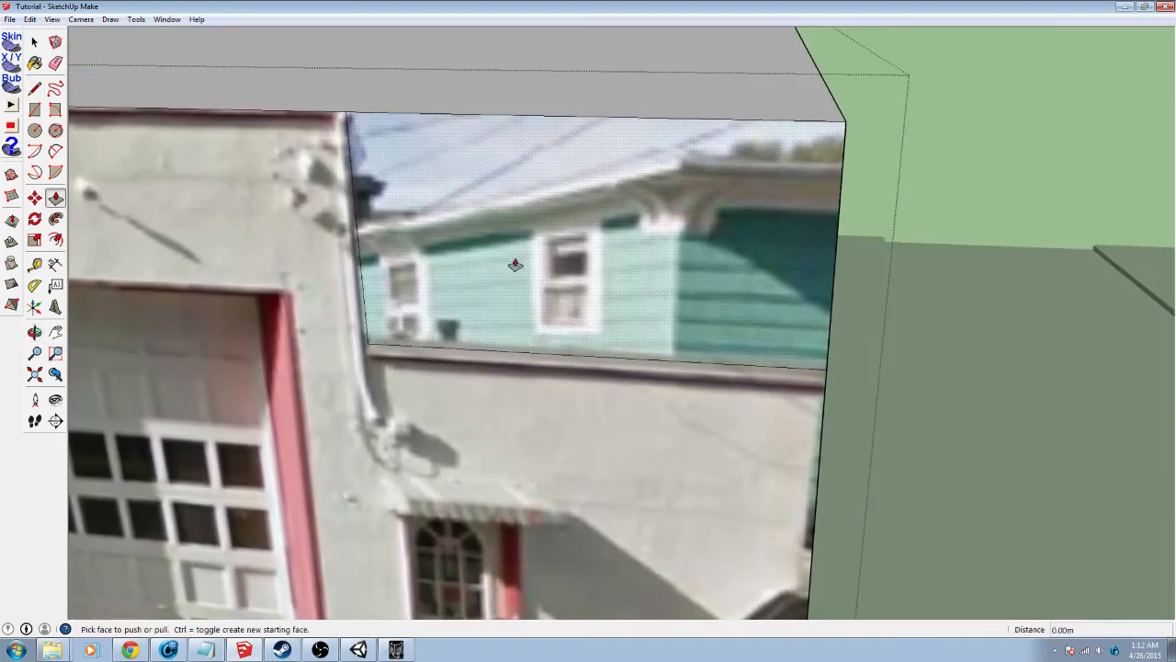
pyautogui.scroll(-2, 661, 209)
pyautogui.scroll(-3, 662, 210)
pyautogui.click(662, 209)
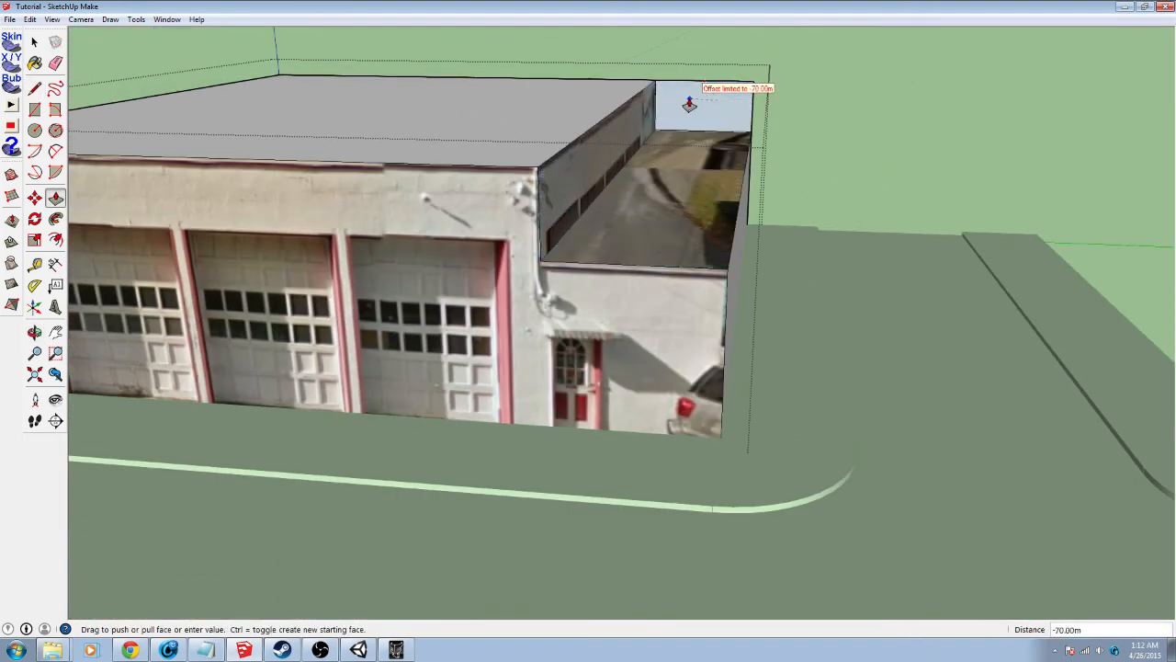
pyautogui.click(745, 98)
# Sample the plain roof's default material, paint it over the annex roof and the exposed side wall, and close the Materials window
pyautogui.moveTo(748, 100); pyautogui.dragTo(628, 172, button='middle')
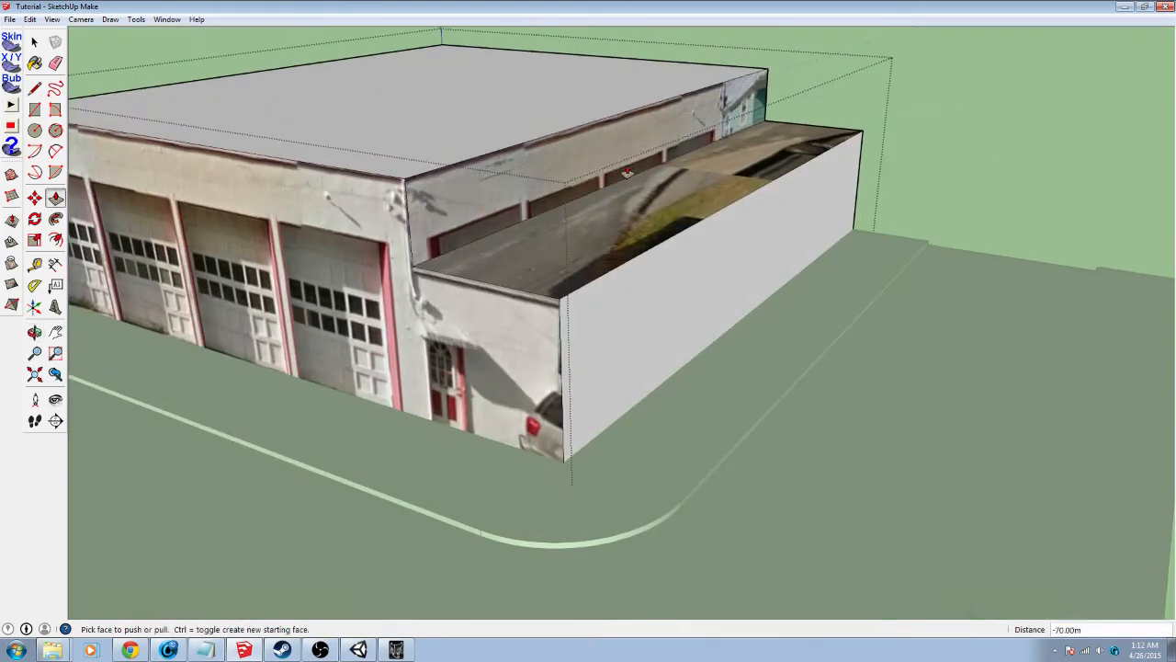
pyautogui.moveTo(385, 323)
pyautogui.mouseDown(button='middle')
pyautogui.moveTo(543, 257)
pyautogui.moveTo(375, 308)
pyautogui.mouseUp(button='middle')
pyautogui.press('b')
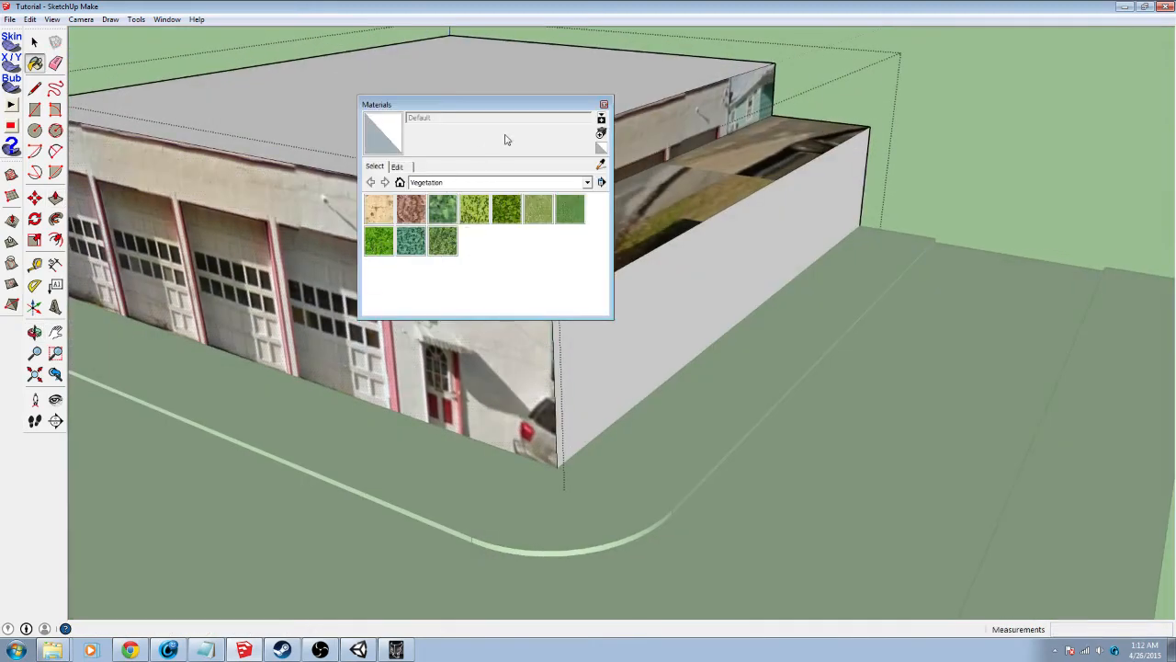
pyautogui.press('alt')
pyautogui.keyDown('alt'); pyautogui.click(290, 109); pyautogui.keyUp('alt')
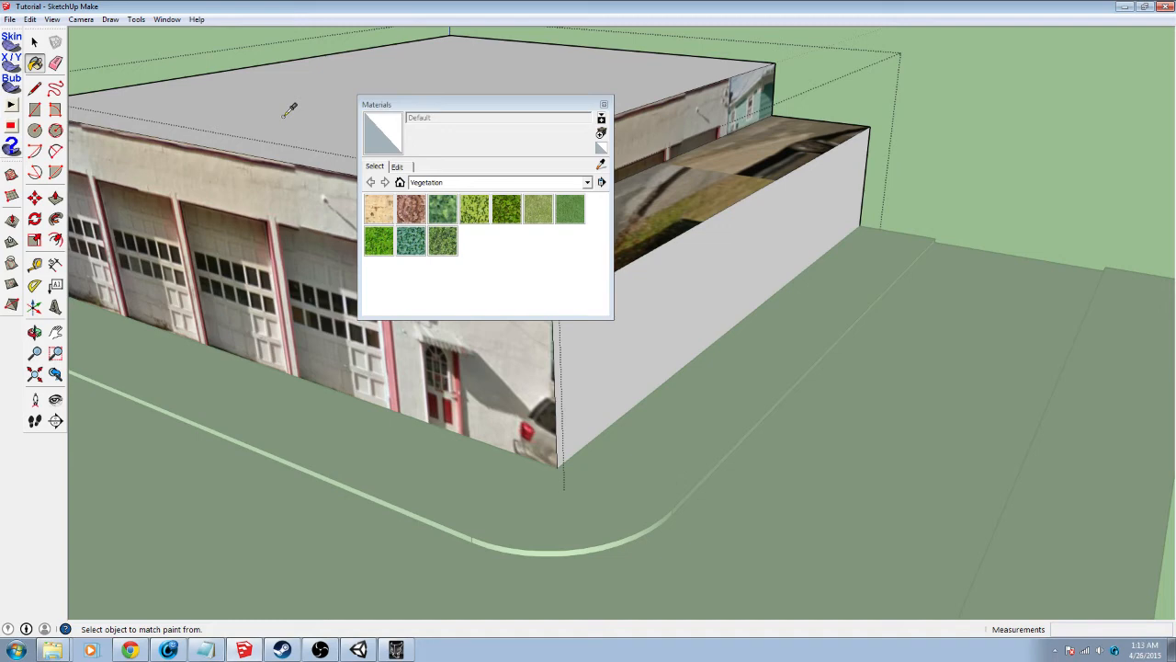
pyautogui.click(696, 173)
pyautogui.click(686, 125)
pyautogui.click(603, 105)
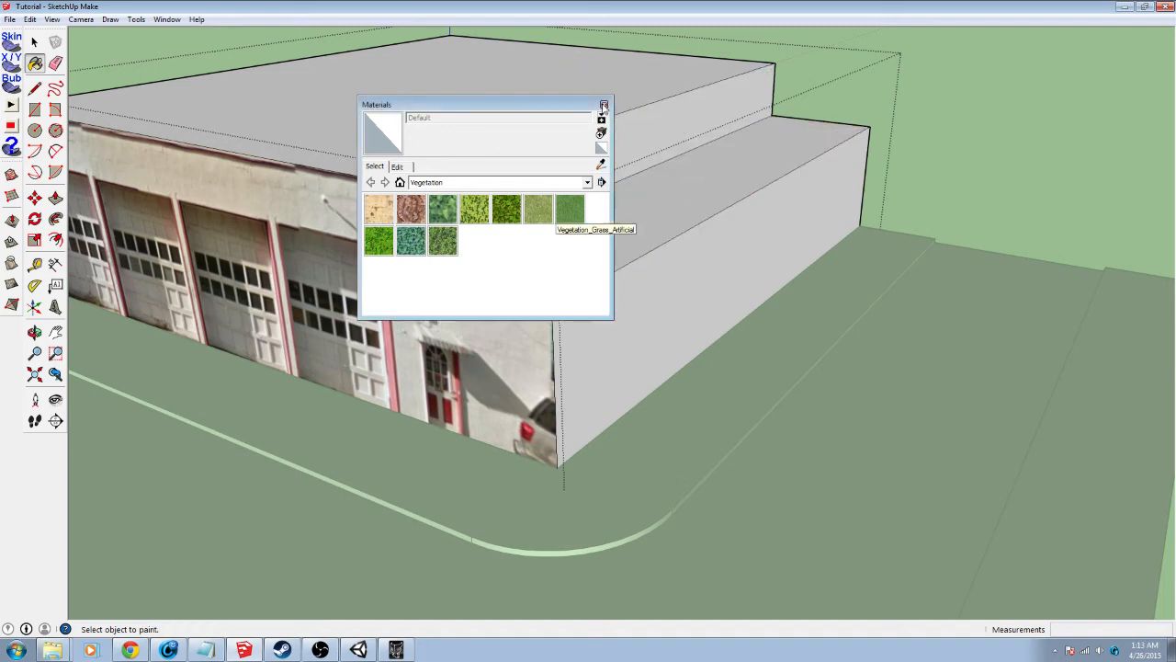
# Draw a vertical line along the outer edge of the garage door frame nearest the annex, from its top corner to the wall's base
pyautogui.moveTo(463, 349)
pyautogui.mouseDown(button='middle')
pyautogui.moveTo(672, 265)
pyautogui.moveTo(619, 231)
pyautogui.moveTo(370, 273)
pyautogui.moveTo(778, 337)
pyautogui.moveTo(756, 323)
pyautogui.mouseUp(button='middle')
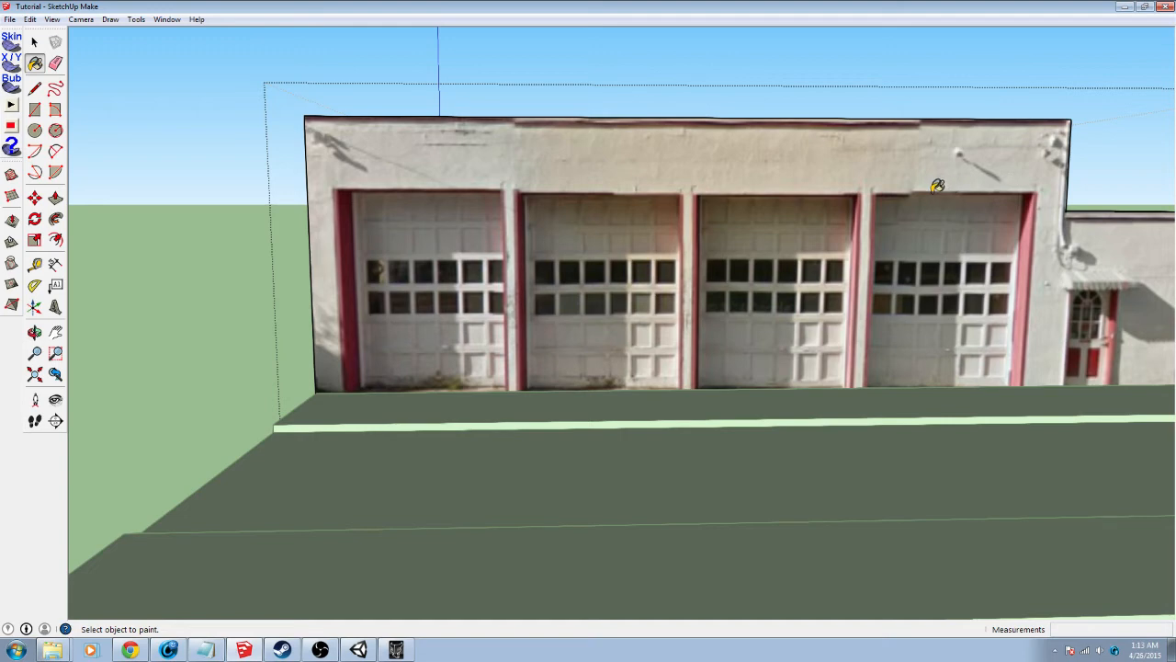
pyautogui.press('l')
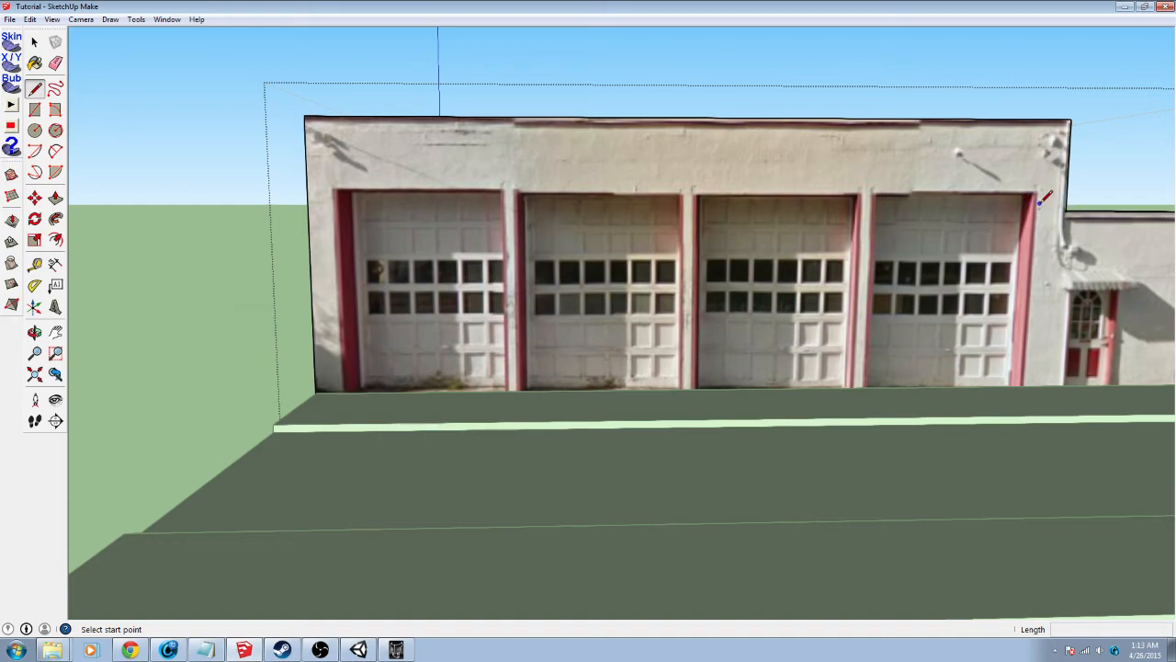
pyautogui.scroll(3, 1039, 192)
pyautogui.scroll(5, 1042, 200)
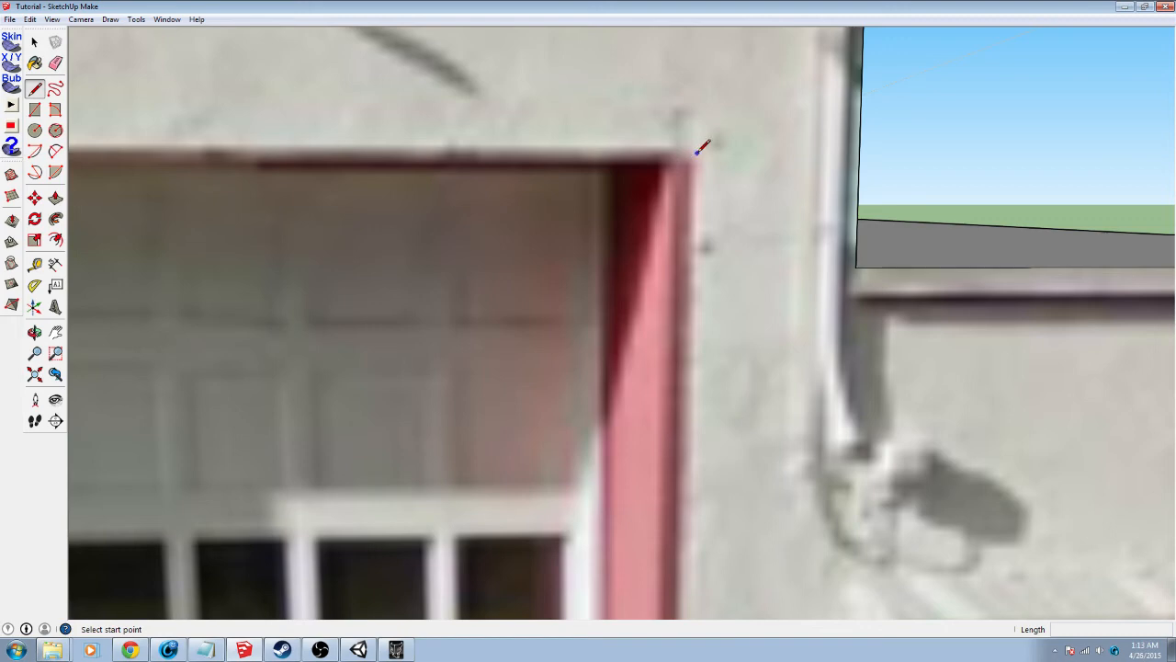
pyautogui.click(694, 149)
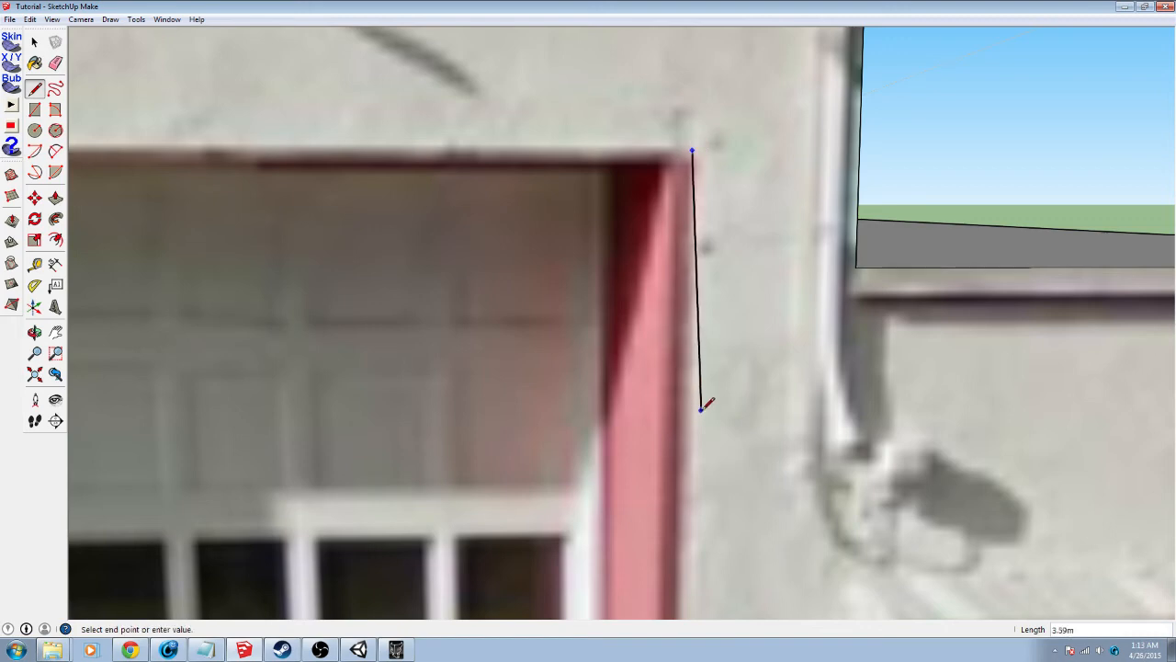
pyautogui.keyDown('shift'); pyautogui.moveTo(704, 407); pyautogui.dragTo(690, 21, button='middle'); pyautogui.keyUp('shift')
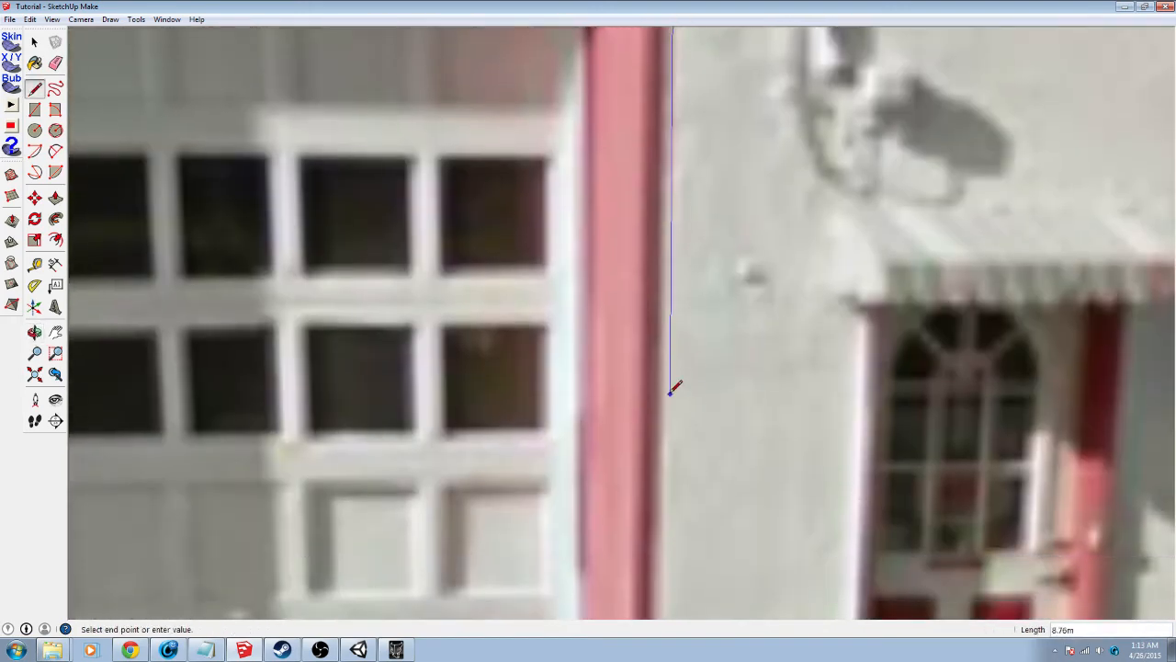
pyautogui.keyDown('shift'); pyautogui.moveTo(667, 441); pyautogui.dragTo(670, 152, button='middle'); pyautogui.keyUp('shift')
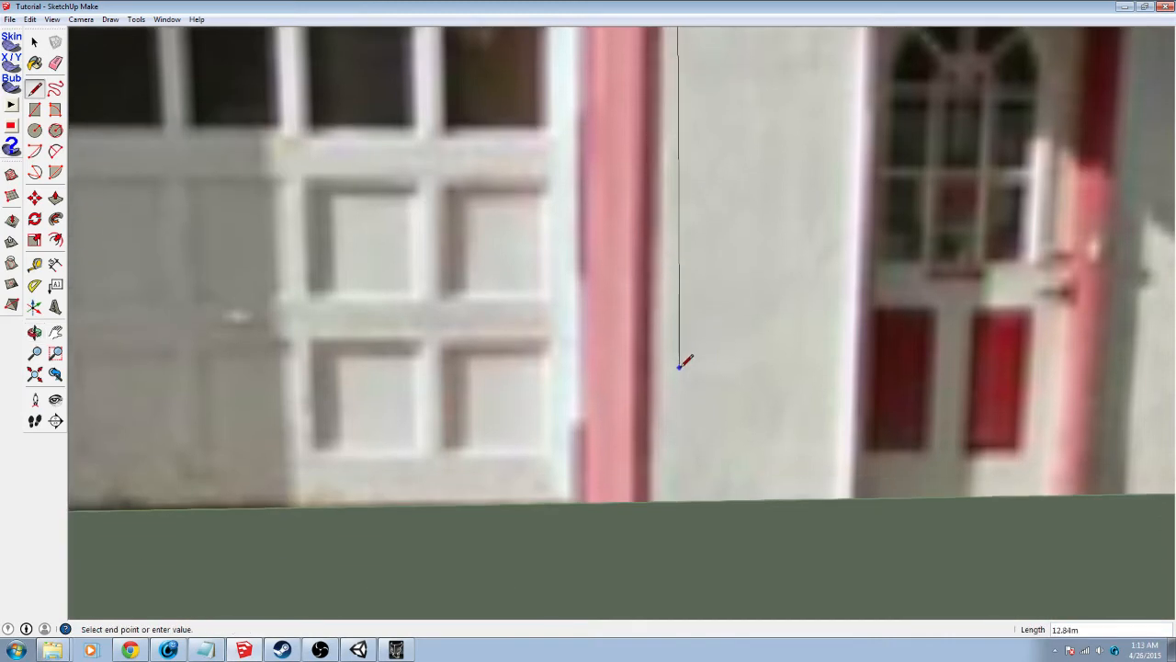
pyautogui.click(668, 501)
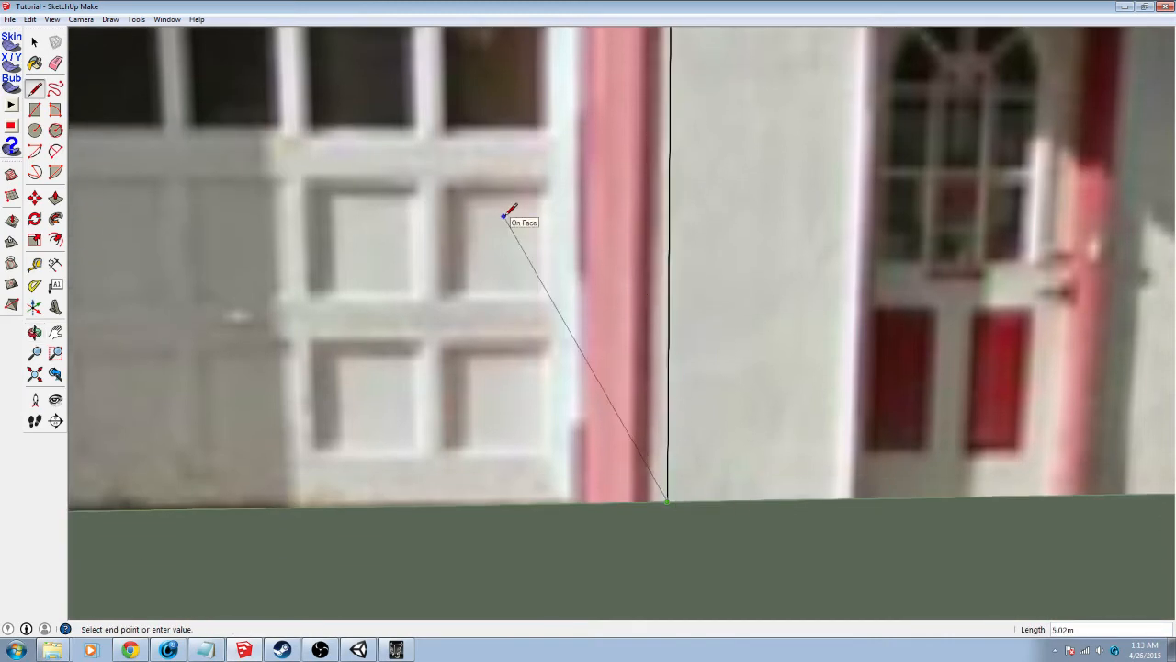
pyautogui.press('Escape')
# Draw a horizontal line along the tops of all four garage doors, from the finished vertical line's upper end to the far frame's corner
pyautogui.keyDown('shift'); pyautogui.moveTo(537, 99); pyautogui.dragTo(628, 587, button='middle'); pyautogui.keyUp('shift')
pyautogui.keyDown('shift'); pyautogui.moveTo(766, 169); pyautogui.dragTo(776, 588, button='middle'); pyautogui.keyUp('shift')
pyautogui.click(759, 432)
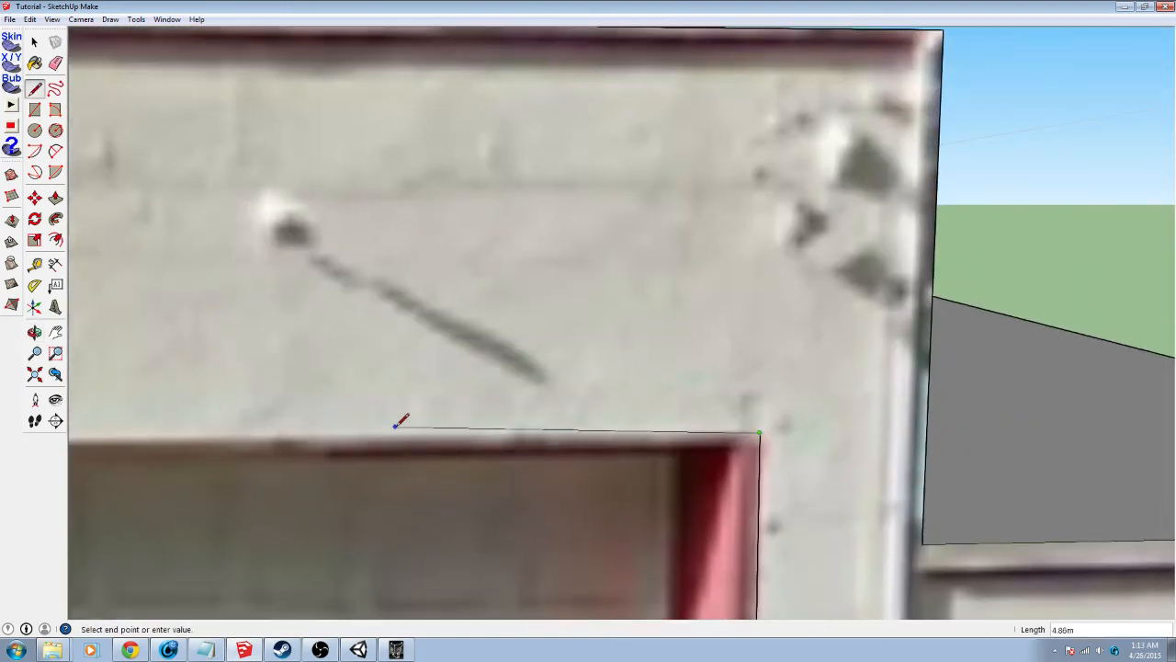
pyautogui.moveTo(349, 423)
pyautogui.keyDown('shift'); pyautogui.mouseDown(button='middle')
pyautogui.moveTo(854, 349)
pyautogui.moveTo(1038, 303)
pyautogui.mouseUp(button='middle'); pyautogui.keyUp('shift')
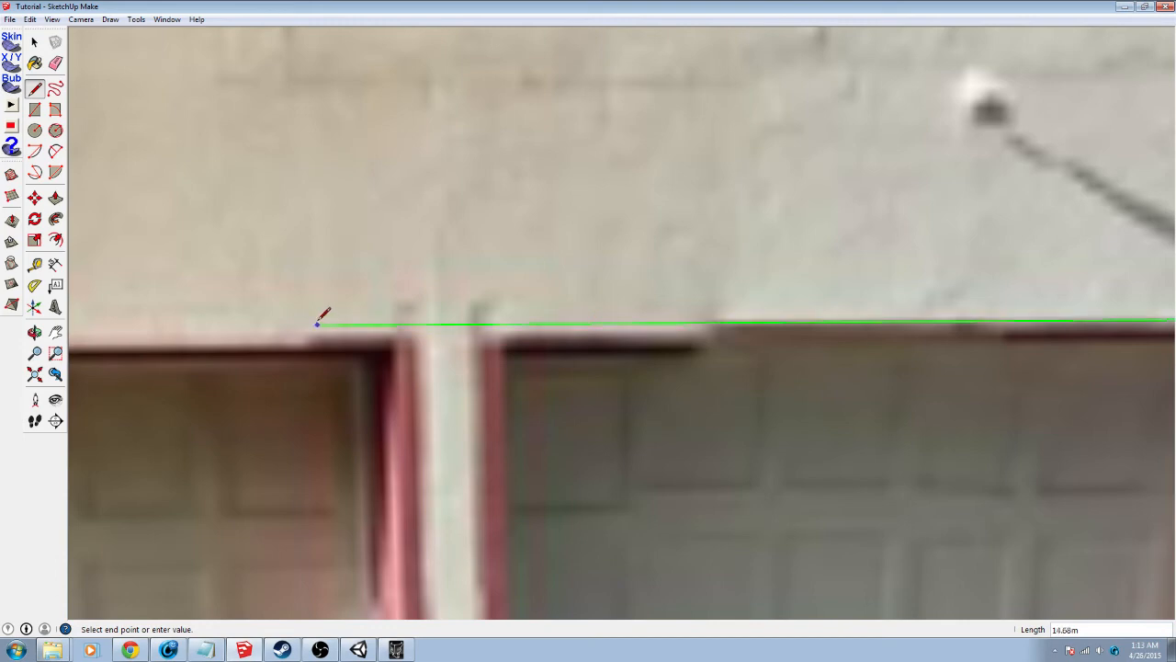
pyautogui.keyDown('shift'); pyautogui.moveTo(315, 323); pyautogui.dragTo(786, 258, button='middle'); pyautogui.keyUp('shift')
pyautogui.keyDown('shift'); pyautogui.moveTo(389, 229); pyautogui.dragTo(836, 212, button='middle'); pyautogui.keyUp('shift')
pyautogui.keyDown('shift'); pyautogui.moveTo(284, 213); pyautogui.dragTo(794, 192, button='middle'); pyautogui.keyUp('shift')
pyautogui.keyDown('shift'); pyautogui.moveTo(313, 201); pyautogui.dragTo(883, 187, button='middle'); pyautogui.keyUp('shift')
pyautogui.keyDown('shift'); pyautogui.moveTo(320, 188); pyautogui.dragTo(757, 170, button='middle'); pyautogui.keyUp('shift')
pyautogui.keyDown('shift'); pyautogui.moveTo(346, 168); pyautogui.dragTo(793, 153, button='middle'); pyautogui.keyUp('shift')
pyautogui.keyDown('shift'); pyautogui.moveTo(310, 156); pyautogui.dragTo(677, 144, button='middle'); pyautogui.keyUp('shift')
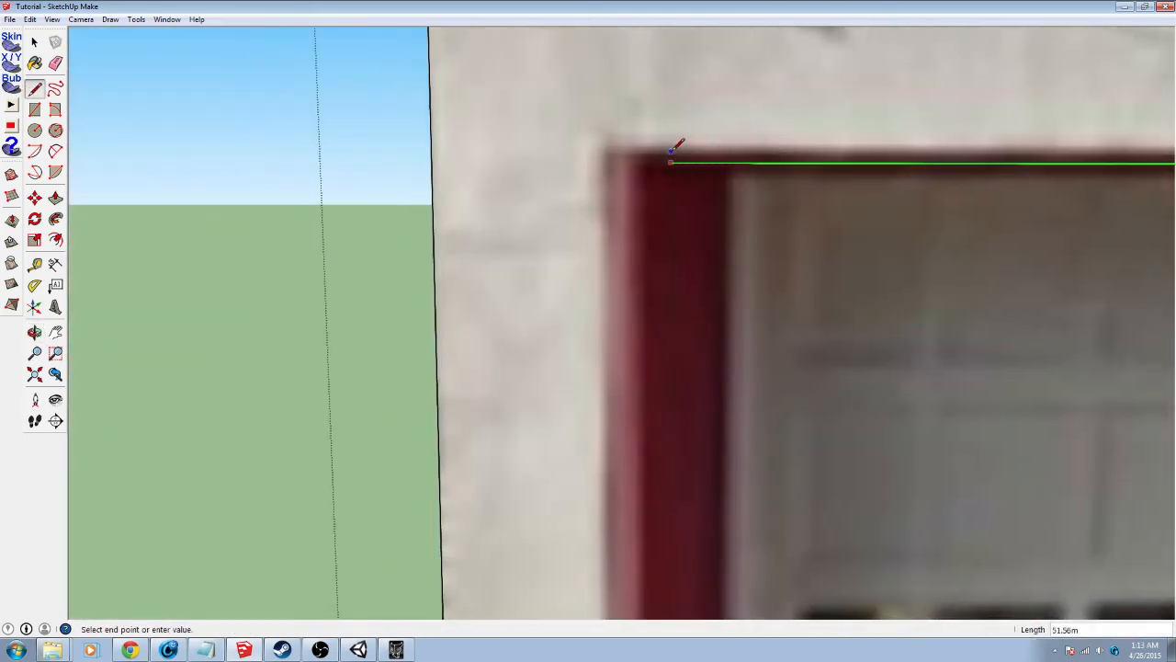
pyautogui.click(608, 162)
# Draw a vertical line down the far garage door frame's outer edge to the wall's base, closing the outline around the four doors
pyautogui.scroll(-3, 630, 214)
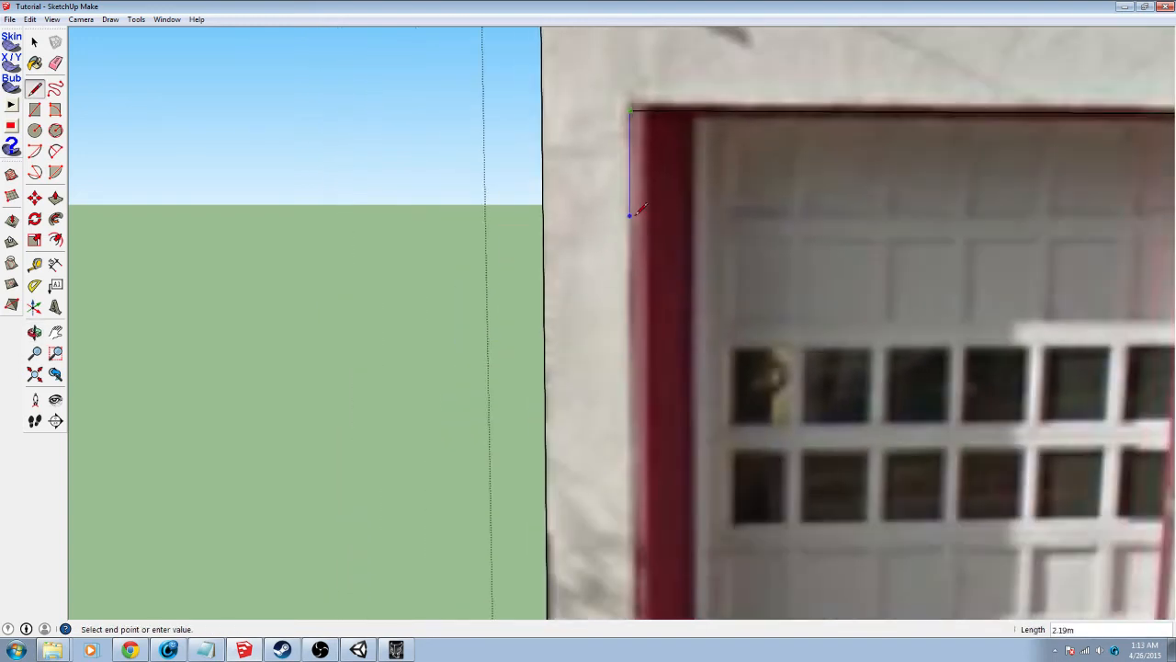
pyautogui.scroll(-4, 631, 216)
pyautogui.keyDown('shift'); pyautogui.moveTo(652, 319); pyautogui.dragTo(653, 67, button='middle'); pyautogui.keyUp('shift')
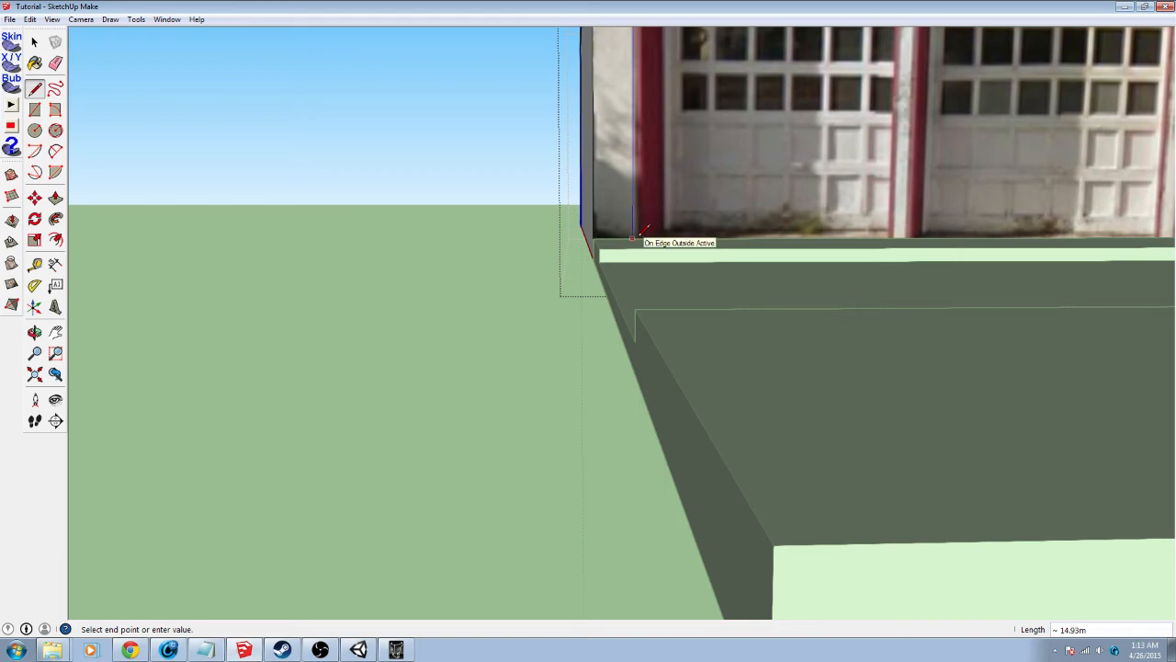
pyautogui.click(632, 237)
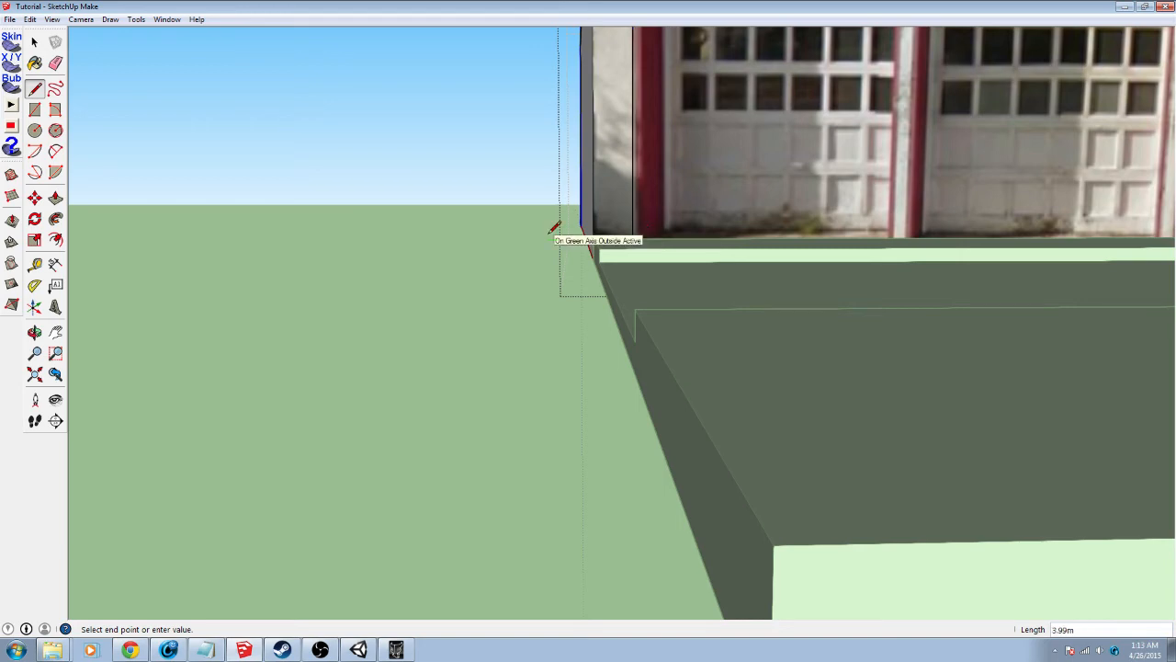
pyautogui.moveTo(549, 233); pyautogui.dragTo(759, 228, button='middle')
pyautogui.press('Escape')
pyautogui.moveTo(447, 217); pyautogui.dragTo(546, 209, button='middle')
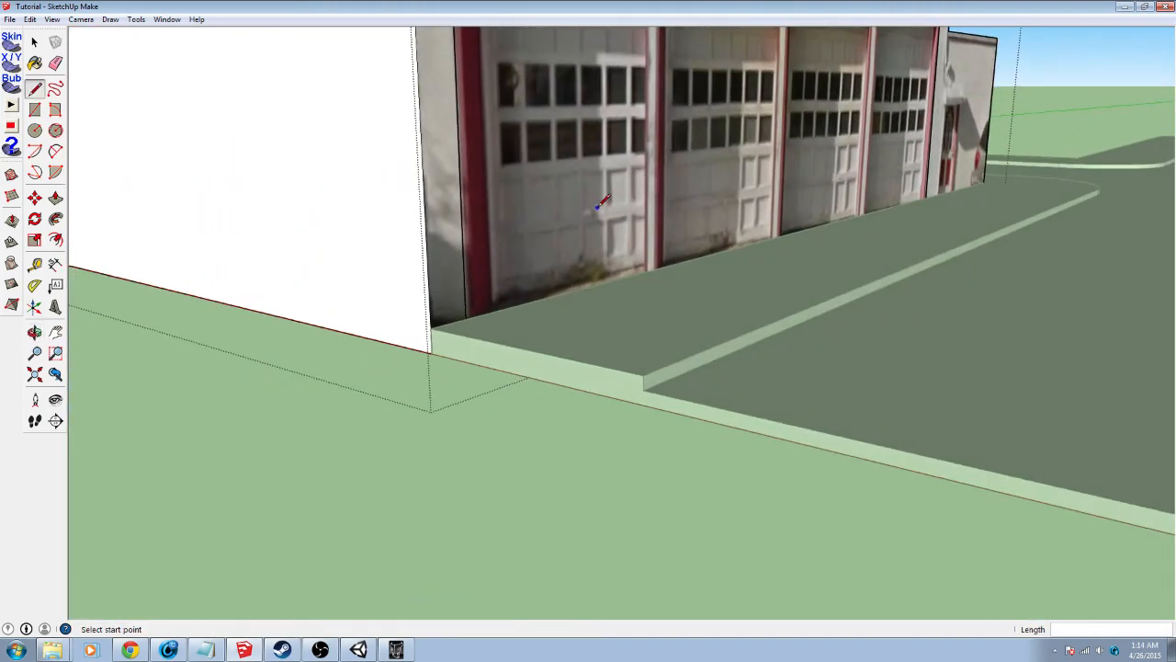
pyautogui.press('p')
pyautogui.moveTo(658, 169); pyautogui.dragTo(343, 269, button='middle')
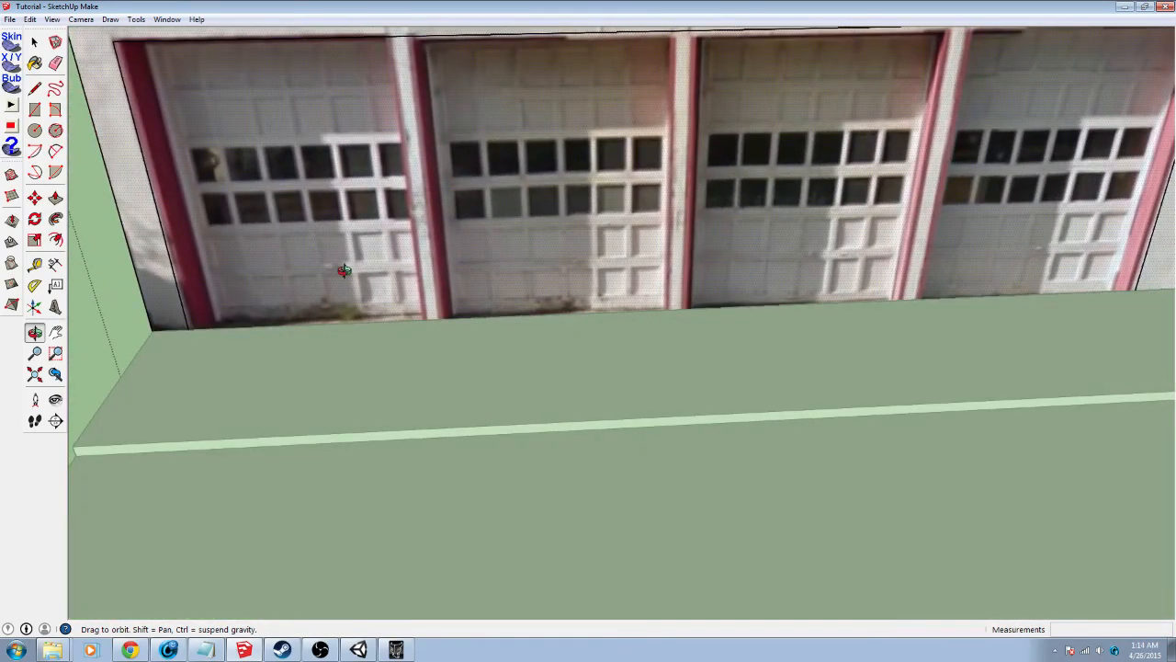
pyautogui.press('p')
pyautogui.scroll(-5, 343, 271)
pyautogui.scroll(-3, 342, 274)
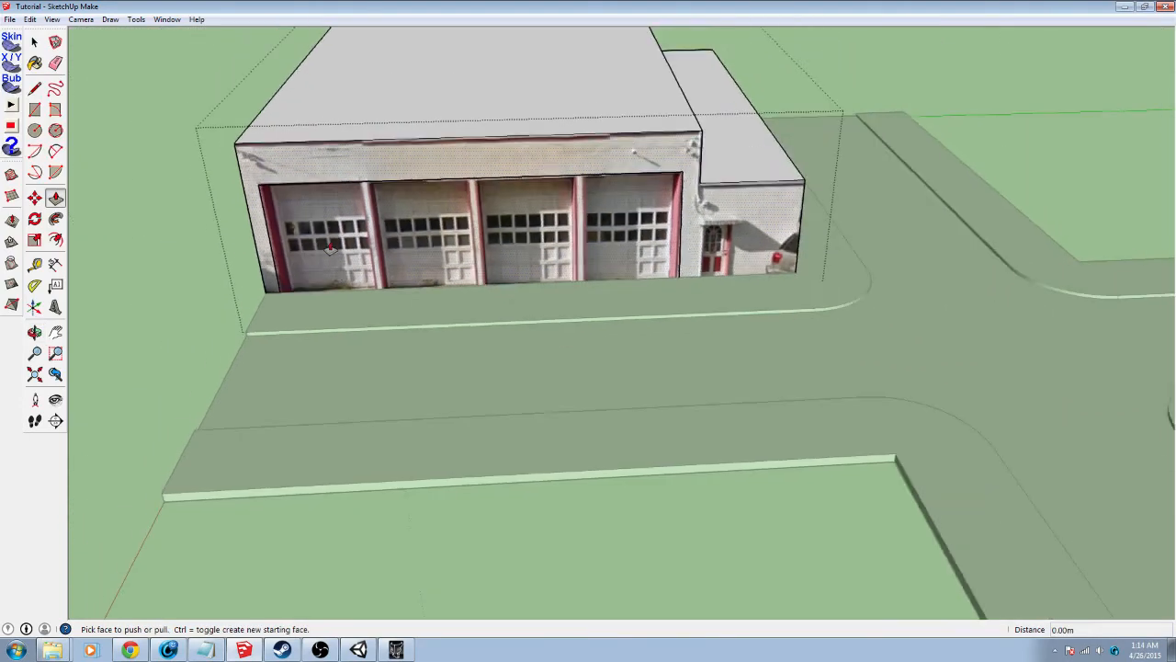
# Leave the building component and move the street component about 52 m away from the building, exposing the facade's base
pyautogui.press('space')
pyautogui.click(112, 173)
pyautogui.moveTo(424, 287); pyautogui.dragTo(895, 301, button='middle')
pyautogui.click(895, 301)
pyautogui.scroll(-3, 1113, 218)
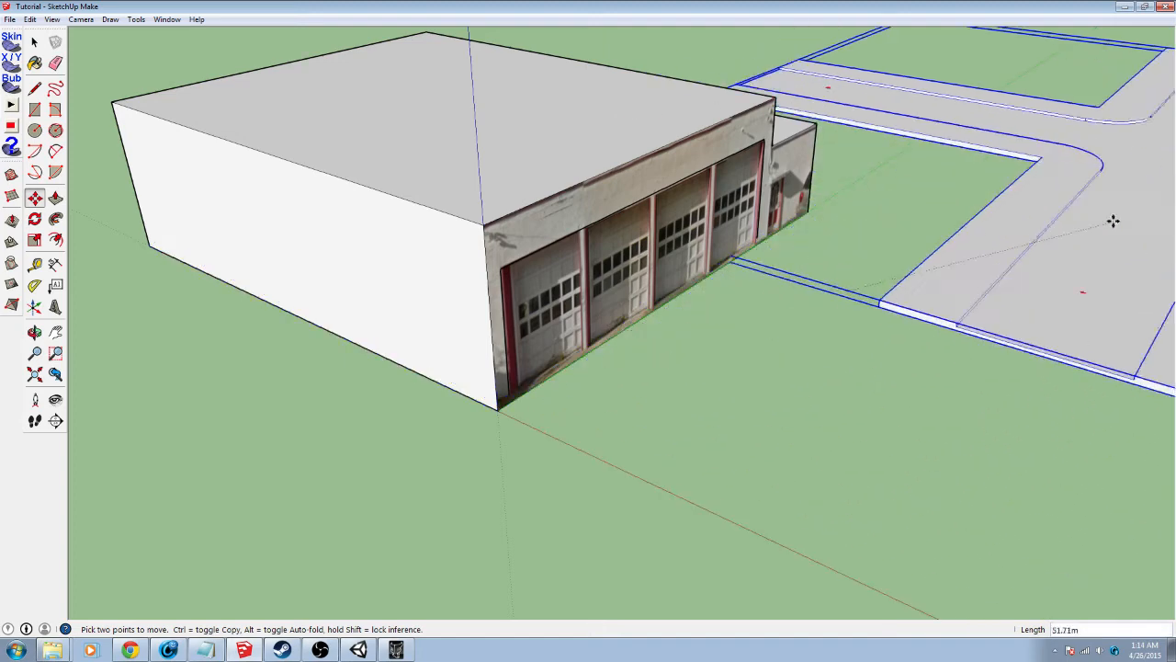
pyautogui.scroll(6, 639, 354)
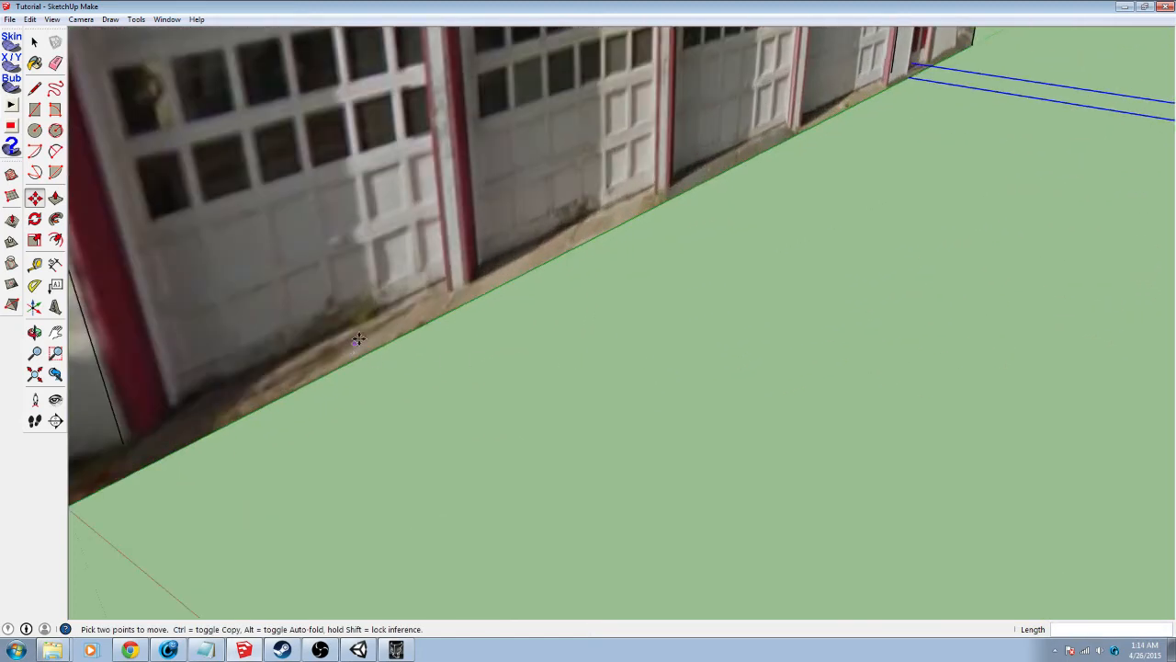
# Try to extend both vertical lines of the garage-door outline to the wall's base from outside the building component, for pushing the doors' face
pyautogui.scroll(-2, 359, 339)
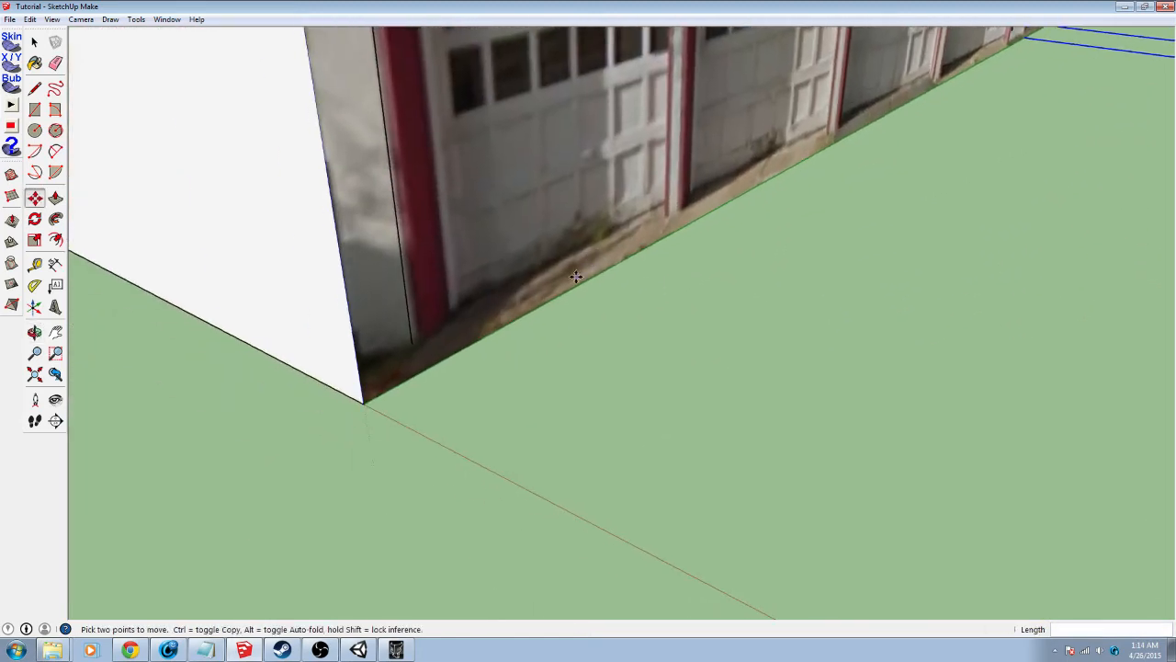
pyautogui.press('l')
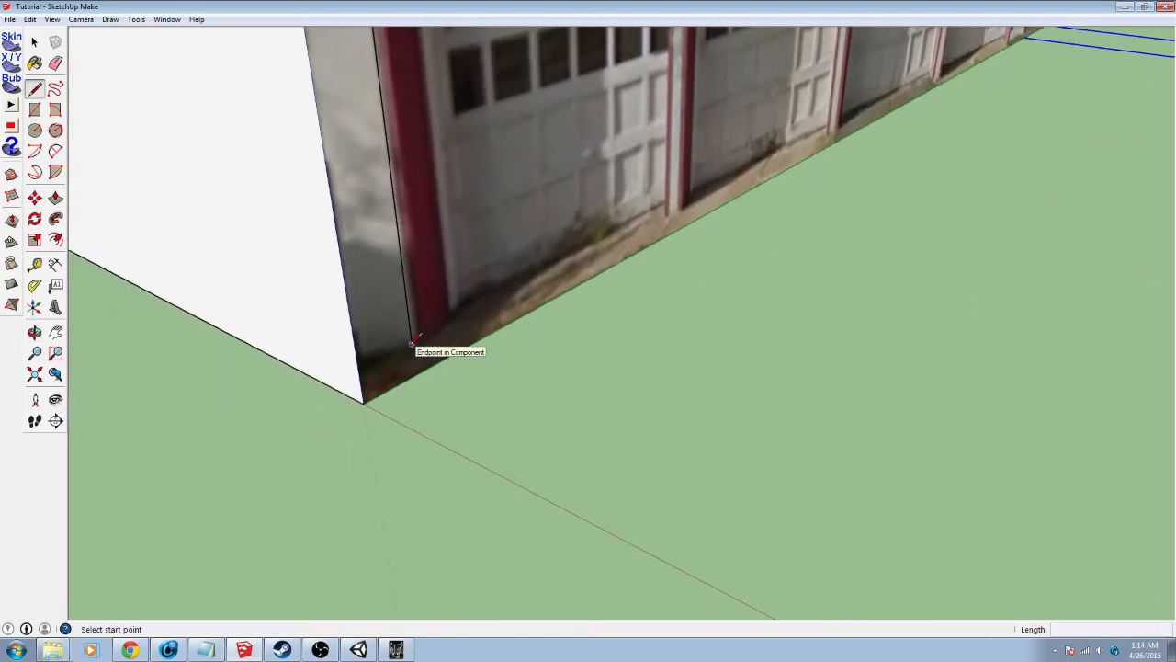
pyautogui.click(415, 371)
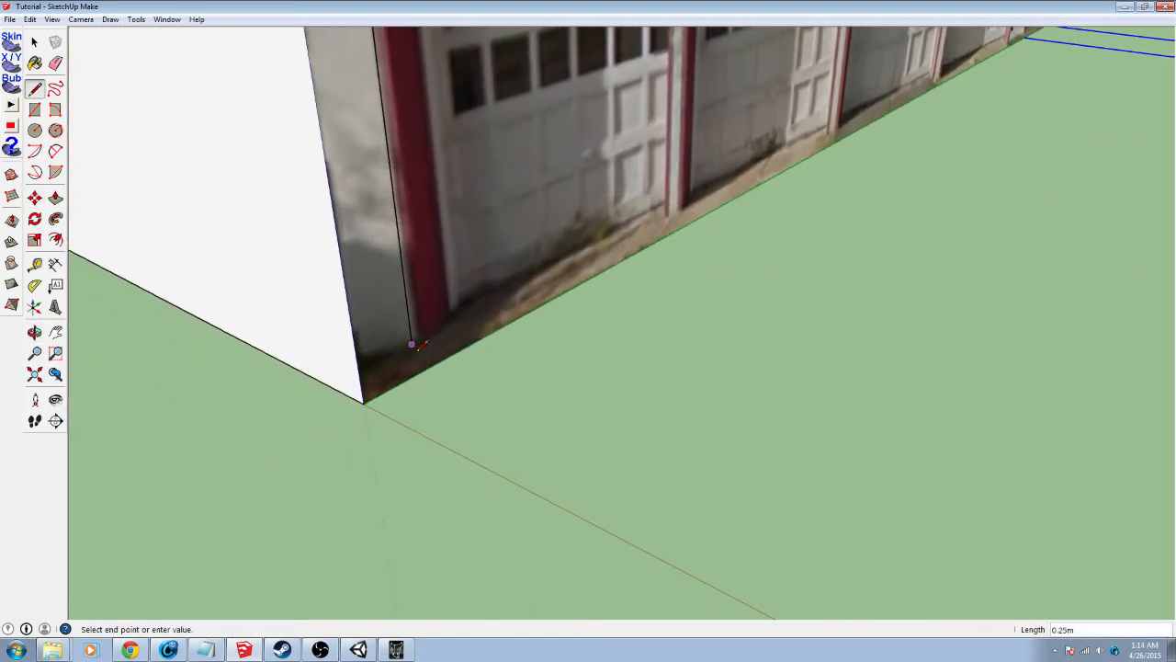
pyautogui.press('Escape')
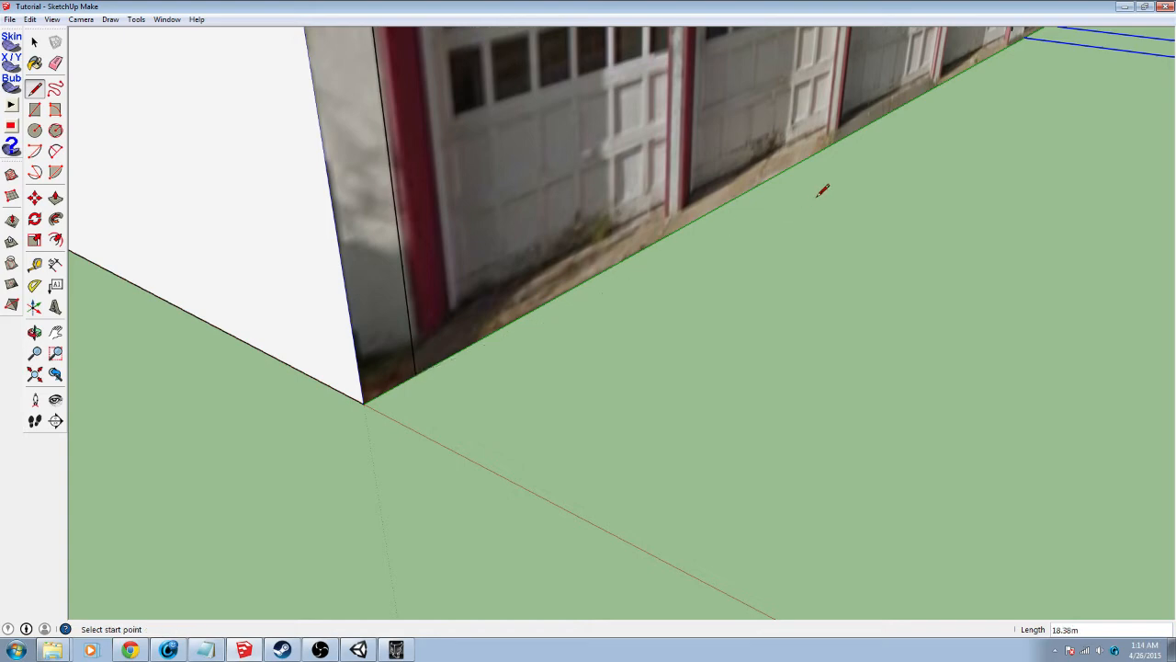
pyautogui.keyDown('shift'); pyautogui.moveTo(943, 113); pyautogui.dragTo(358, 461, button='middle'); pyautogui.keyUp('shift')
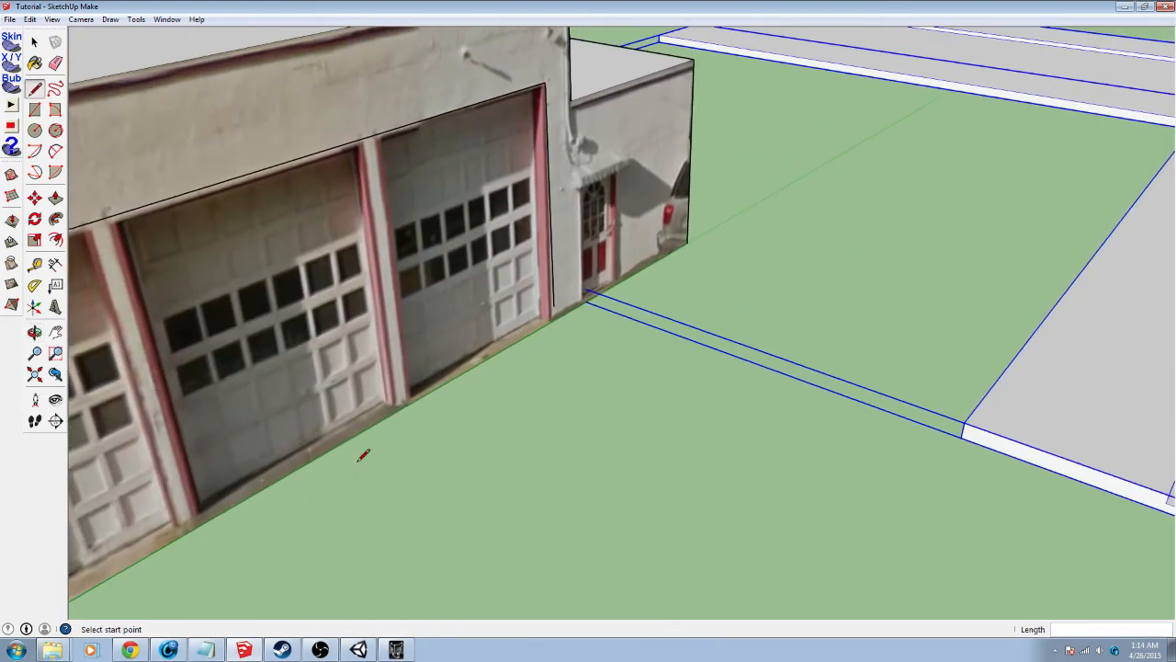
pyautogui.click(555, 307)
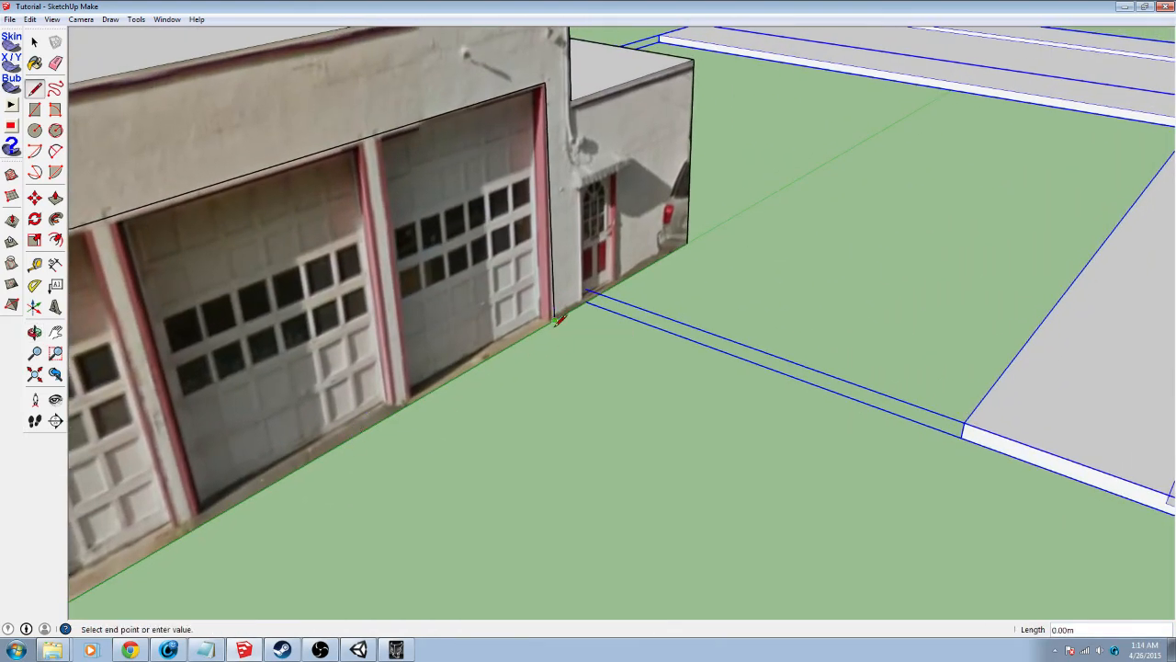
pyautogui.press('p')
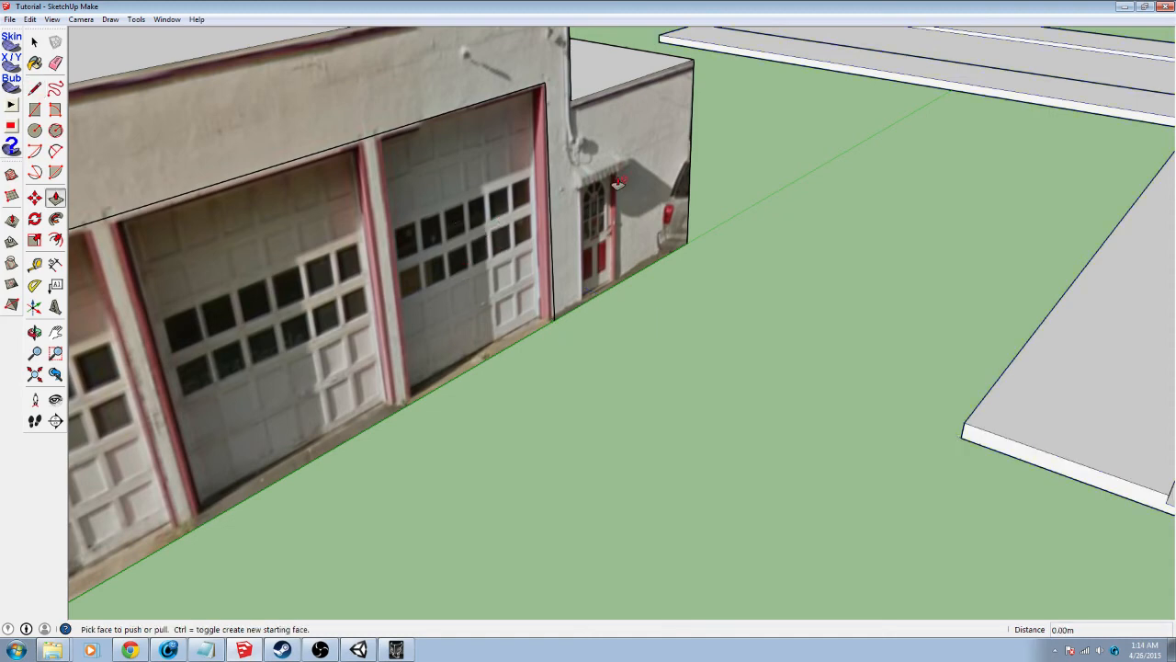
pyautogui.moveTo(491, 239); pyautogui.dragTo(794, 267, button='middle')
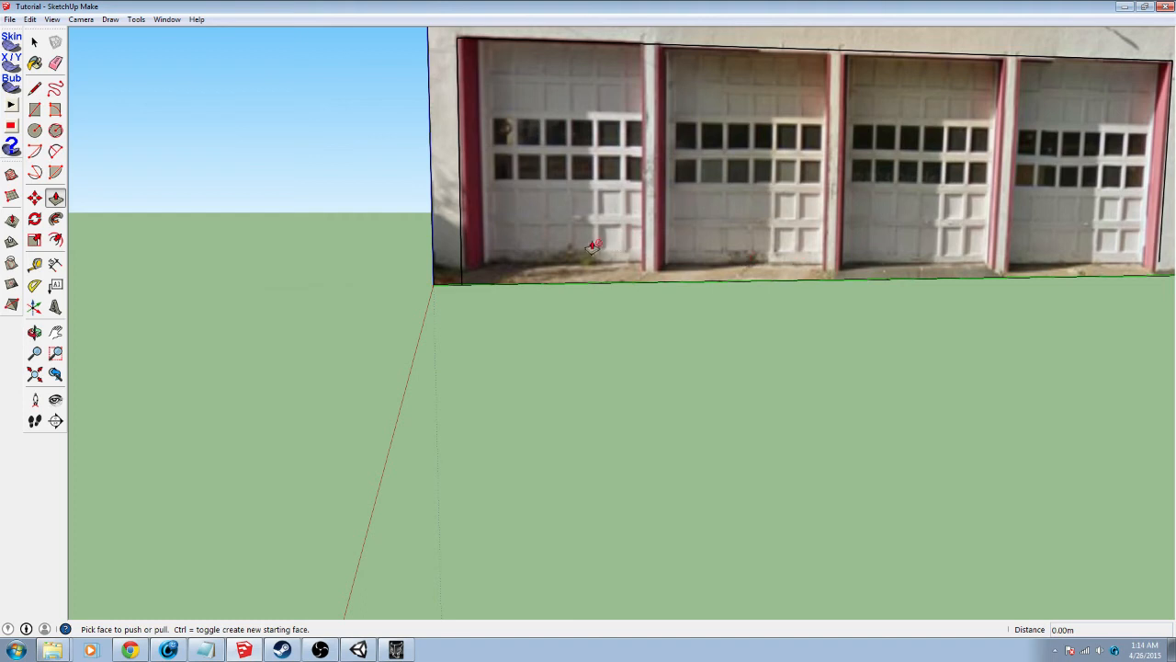
# Open the building component and extend the door outline's vertical line farthest from the annex down to the wall's base
pyautogui.click(34, 41)
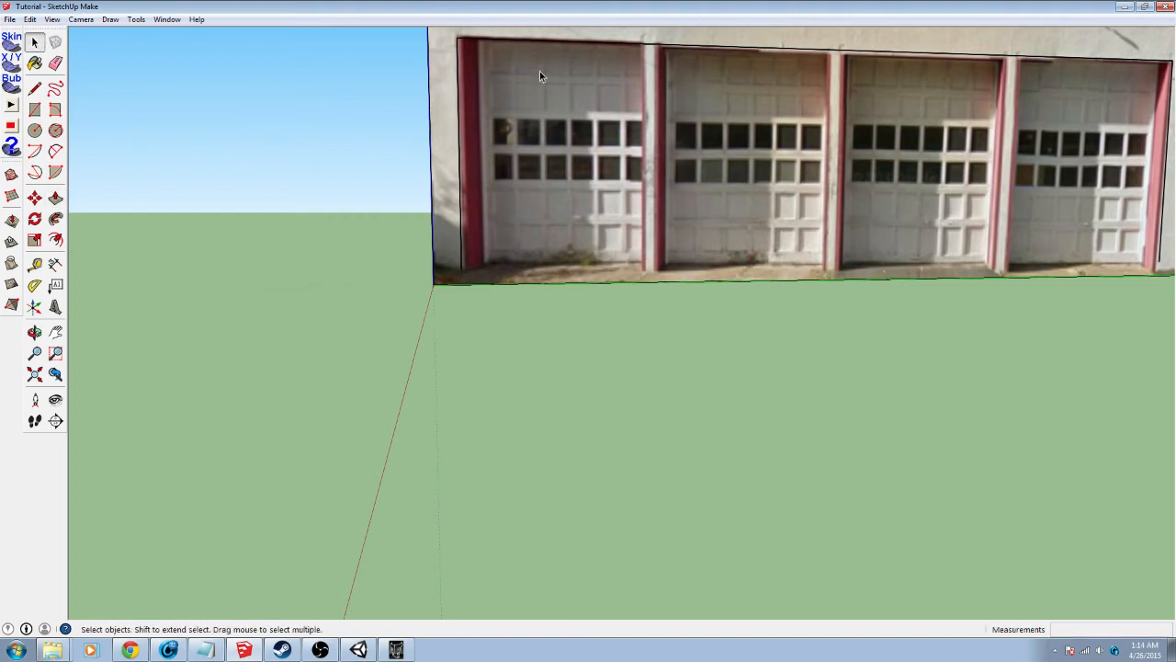
pyautogui.click(564, 131)
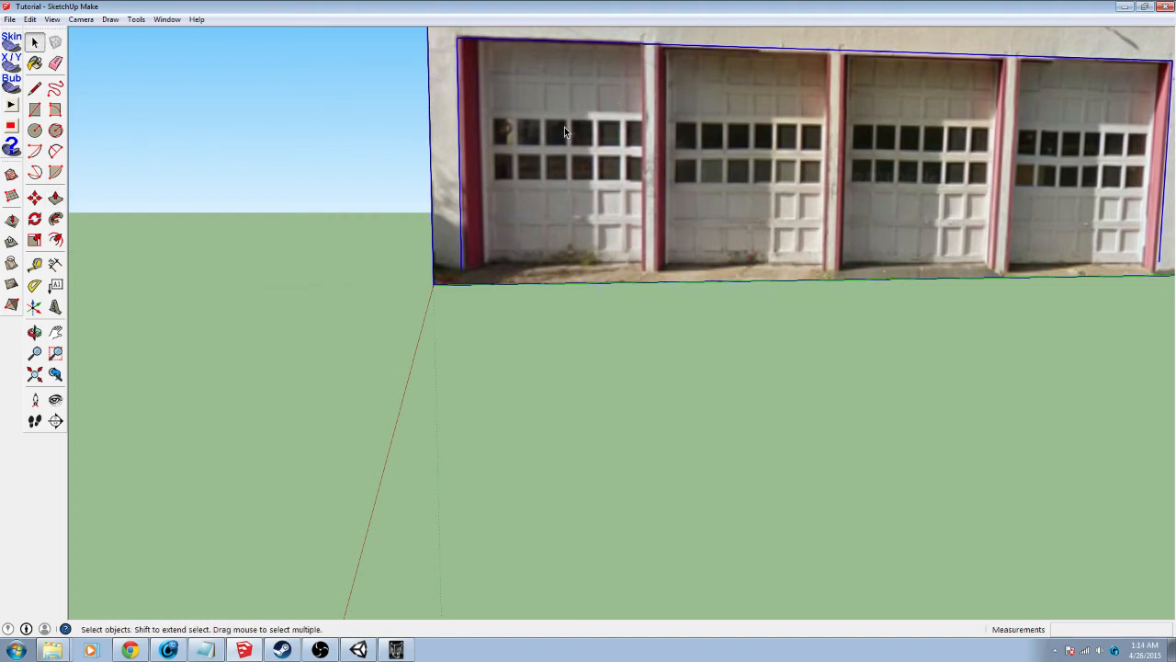
pyautogui.doubleClick(564, 127)
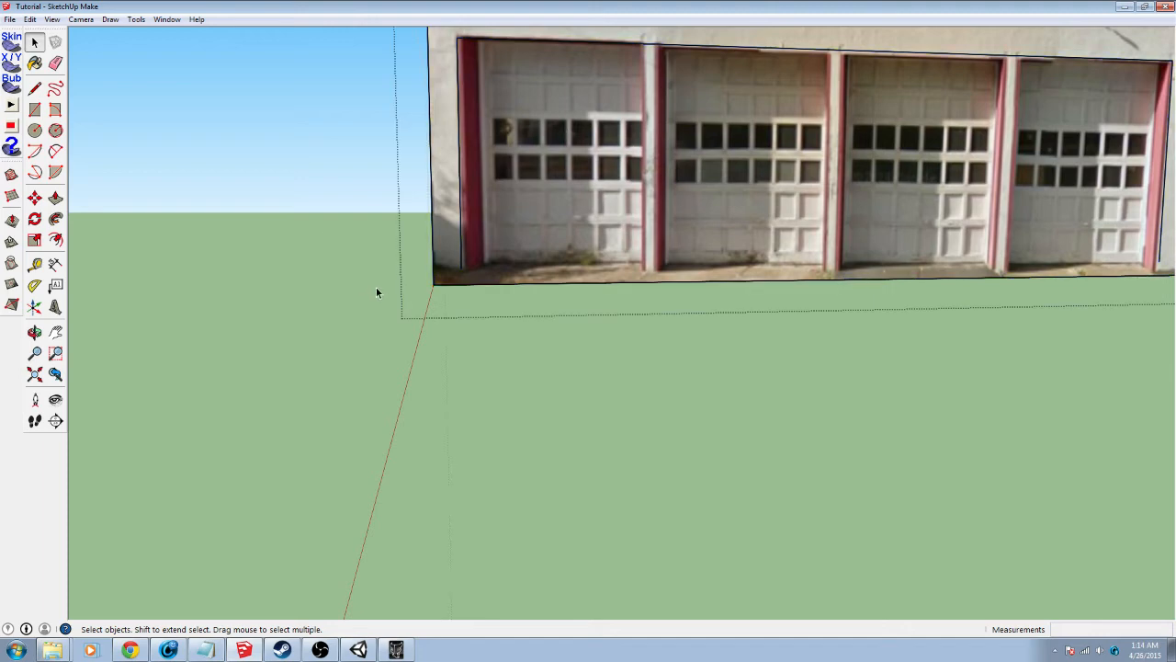
pyautogui.press('l')
pyautogui.click(461, 275)
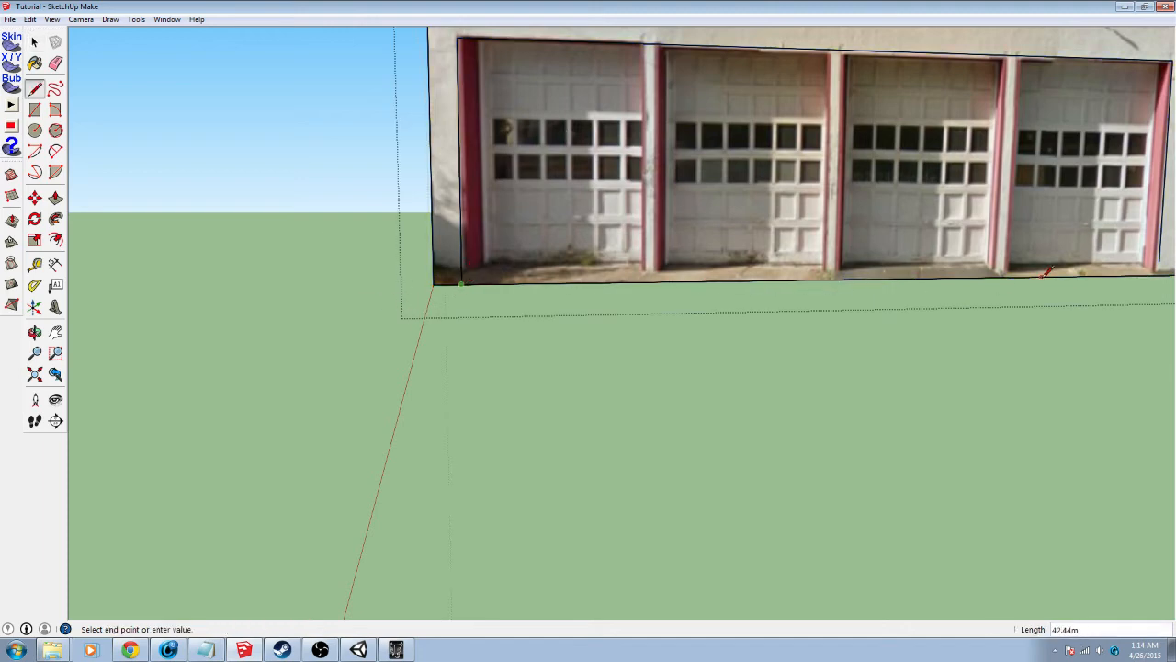
pyautogui.press('Escape')
# Extend the door outline's vertical line next to the annex down to the wall's base, closing the outline
pyautogui.moveTo(1098, 263); pyautogui.dragTo(461, 314, button='middle')
pyautogui.press('l')
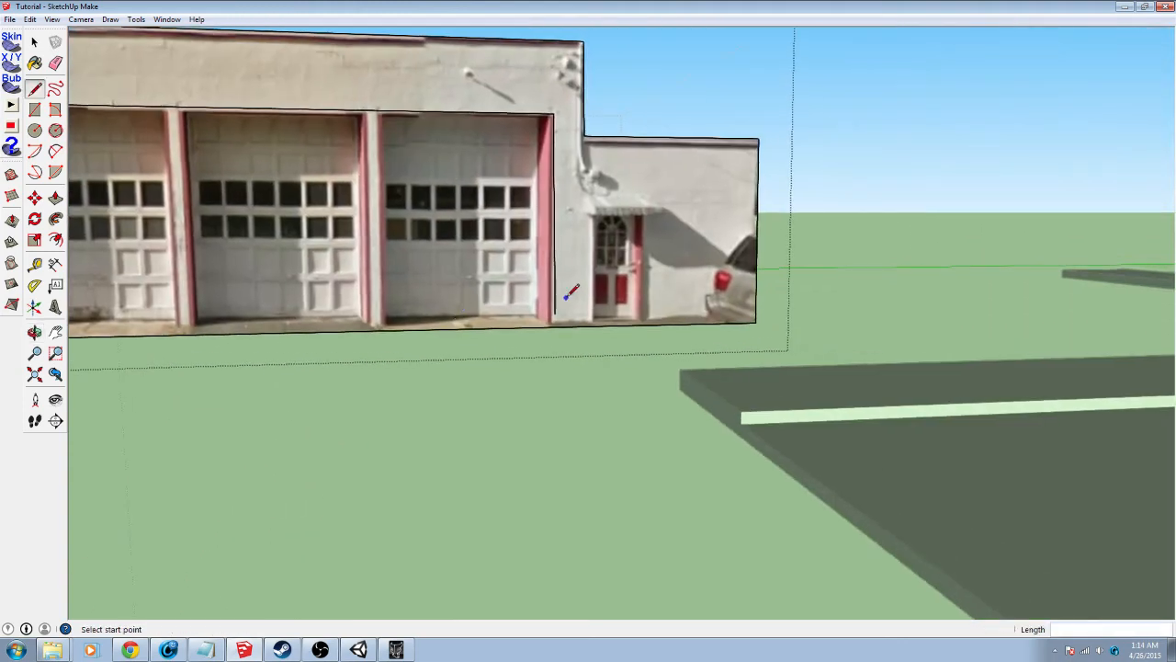
pyautogui.scroll(2, 556, 321)
pyautogui.click(545, 336)
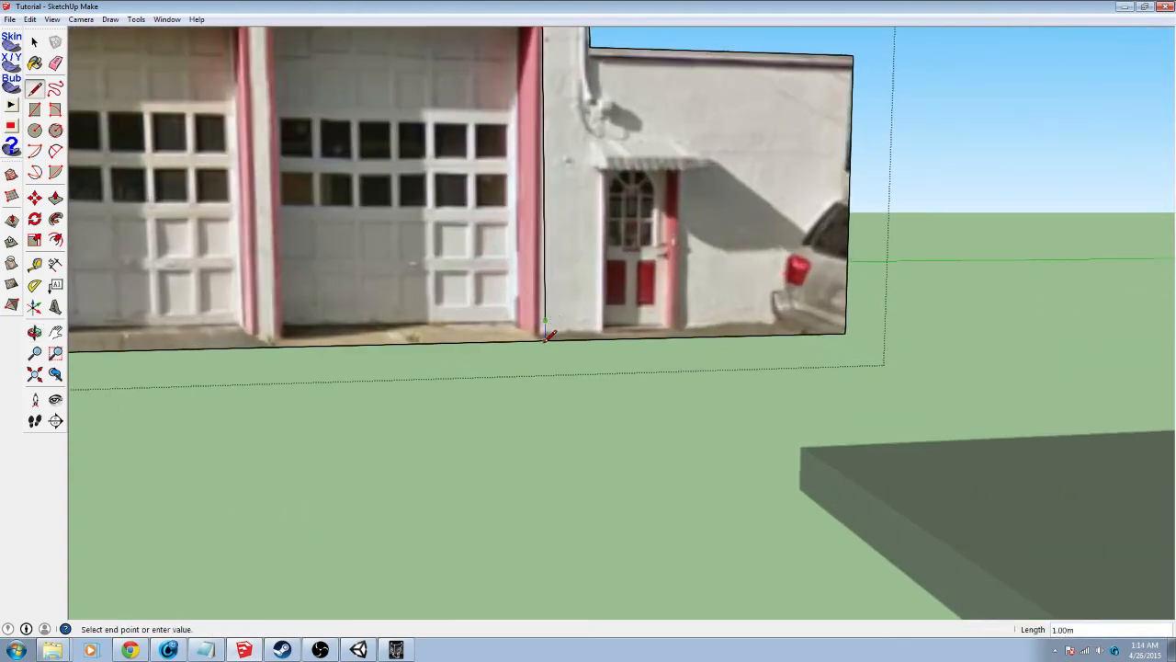
pyautogui.press('Escape')
# Try to push the face around the four garage doors back into the wall with Push/Pull
pyautogui.press('p')
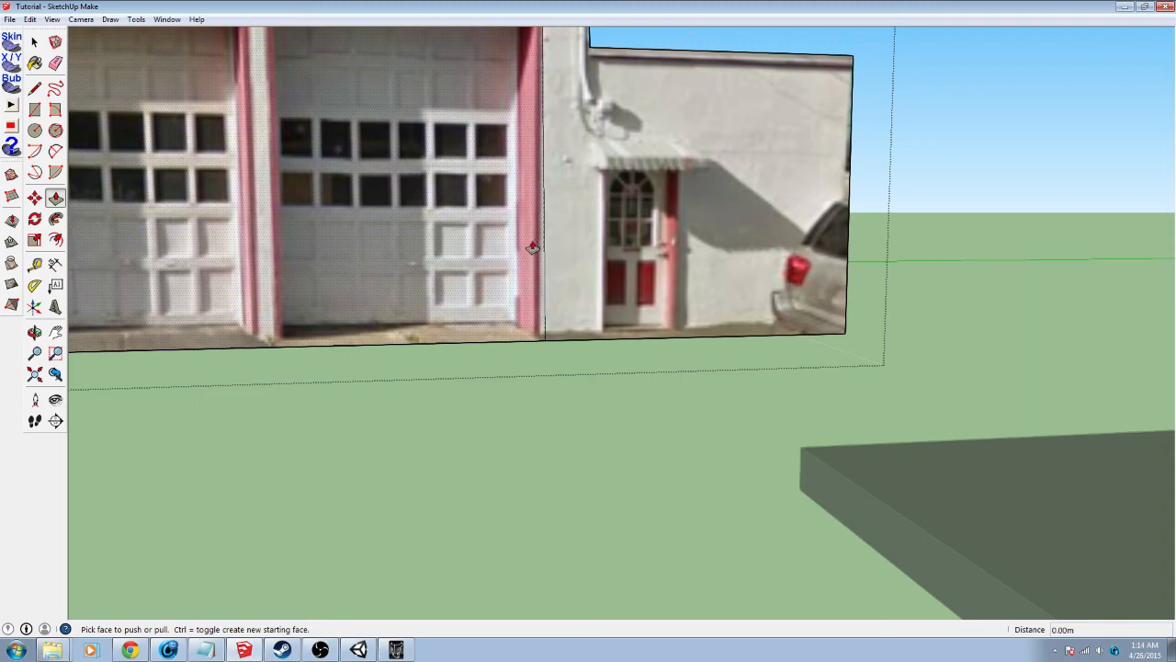
pyautogui.moveTo(535, 248); pyautogui.dragTo(676, 228, button='middle')
pyautogui.click(675, 228)
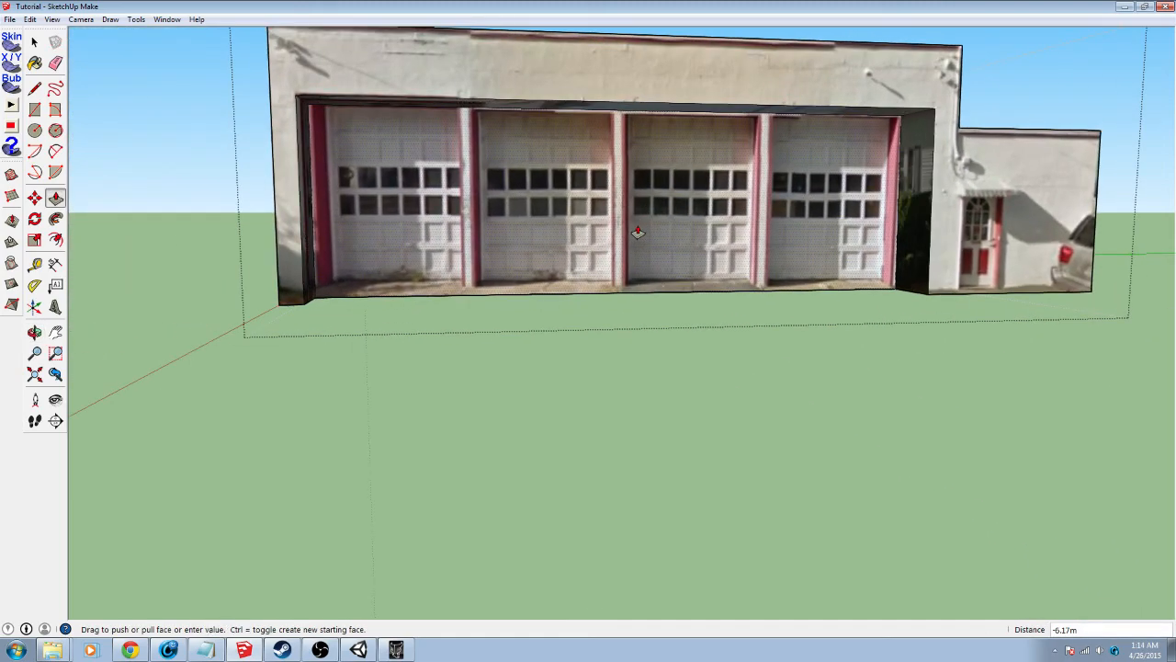
pyautogui.press('Escape')
# Try a vertical guide about 12.2 m from the outline's line farthest from the annex, at the edge of the first door pillar
pyautogui.keyDown('shift'); pyautogui.moveTo(469, 194); pyautogui.dragTo(557, 255, button='middle'); pyautogui.keyUp('shift')
pyautogui.scroll(6, 561, 206)
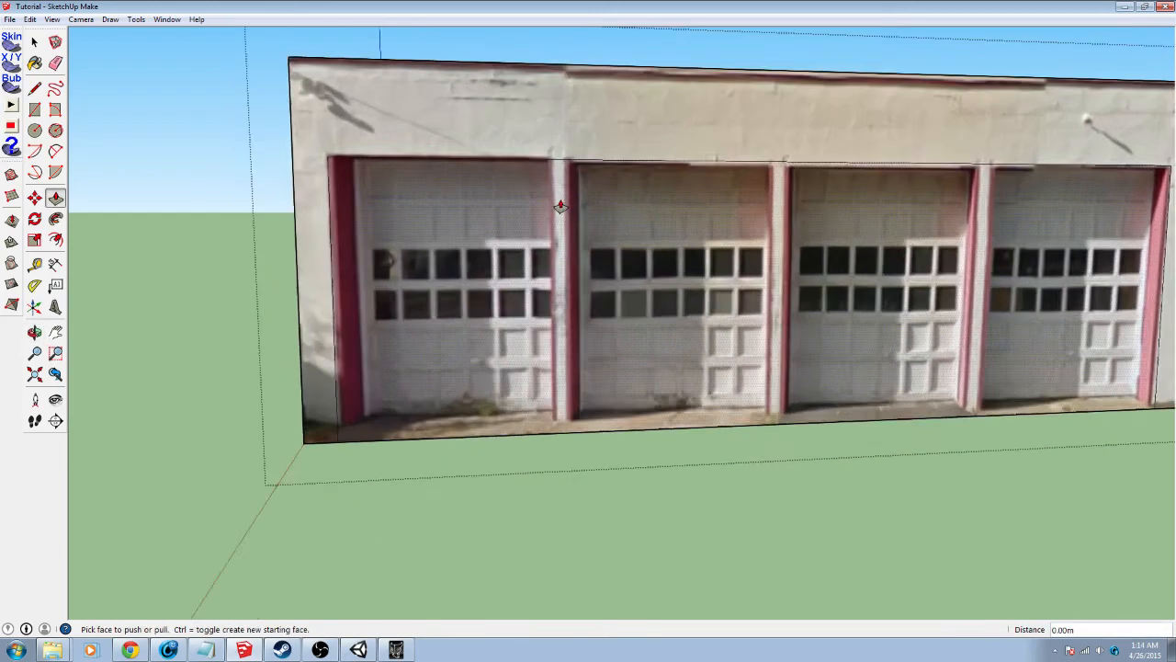
pyautogui.keyDown('shift'); pyautogui.moveTo(560, 206); pyautogui.dragTo(546, 240, button='middle'); pyautogui.keyUp('shift')
pyautogui.press('l')
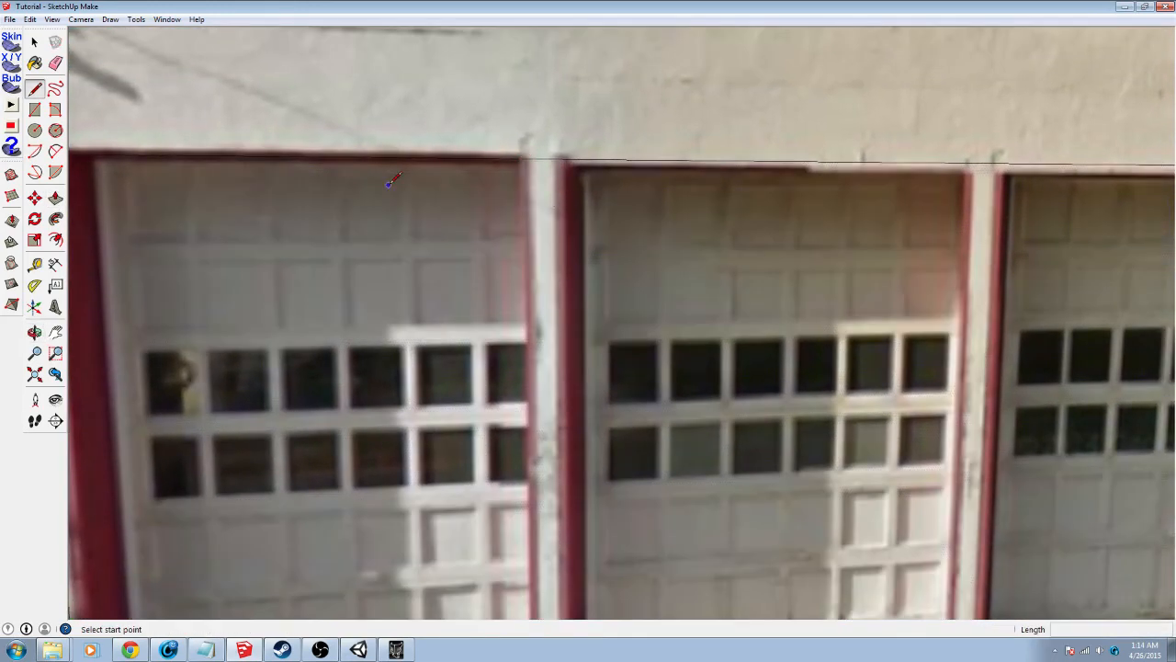
pyautogui.keyDown('shift'); pyautogui.moveTo(365, 255); pyautogui.dragTo(478, 246, button='middle'); pyautogui.keyUp('shift')
pyautogui.press('t')
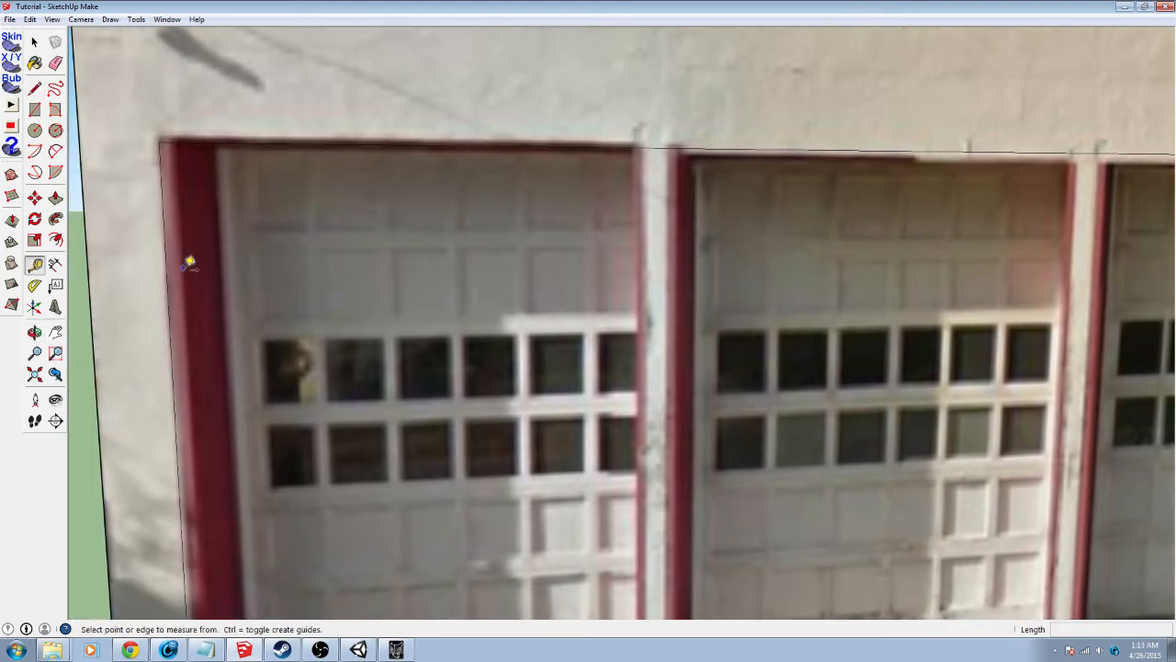
pyautogui.click(168, 277)
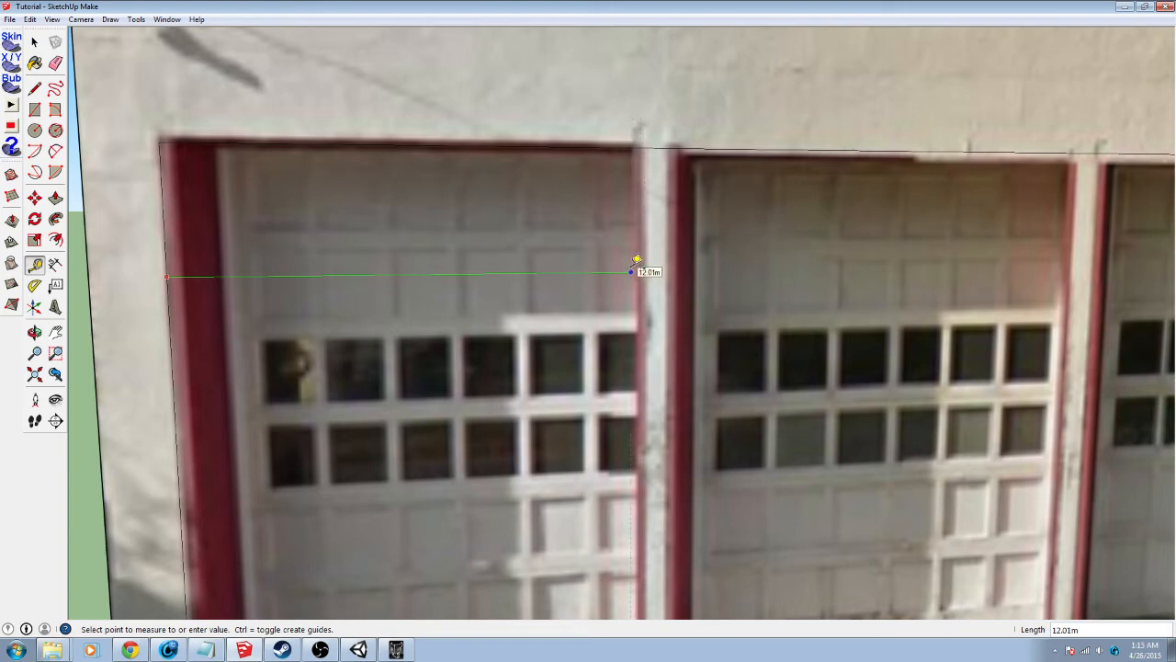
pyautogui.click(642, 265)
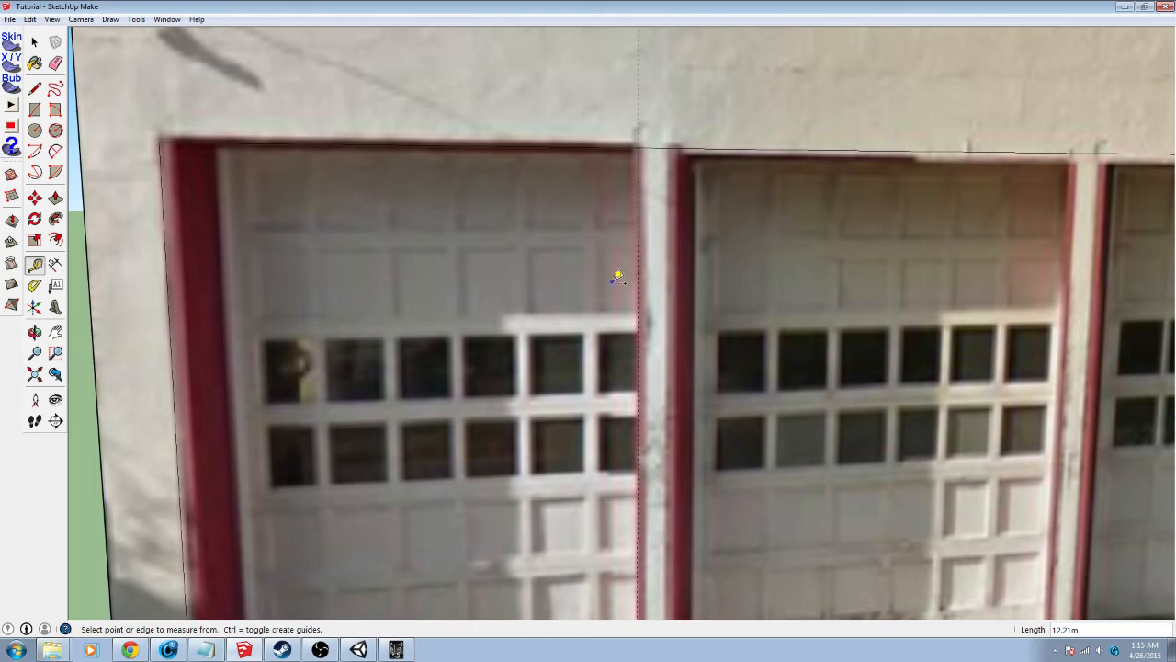
# Retry the vertical guide at the first door pillar, about 12.3 m from the same outline line
pyautogui.click(165, 245)
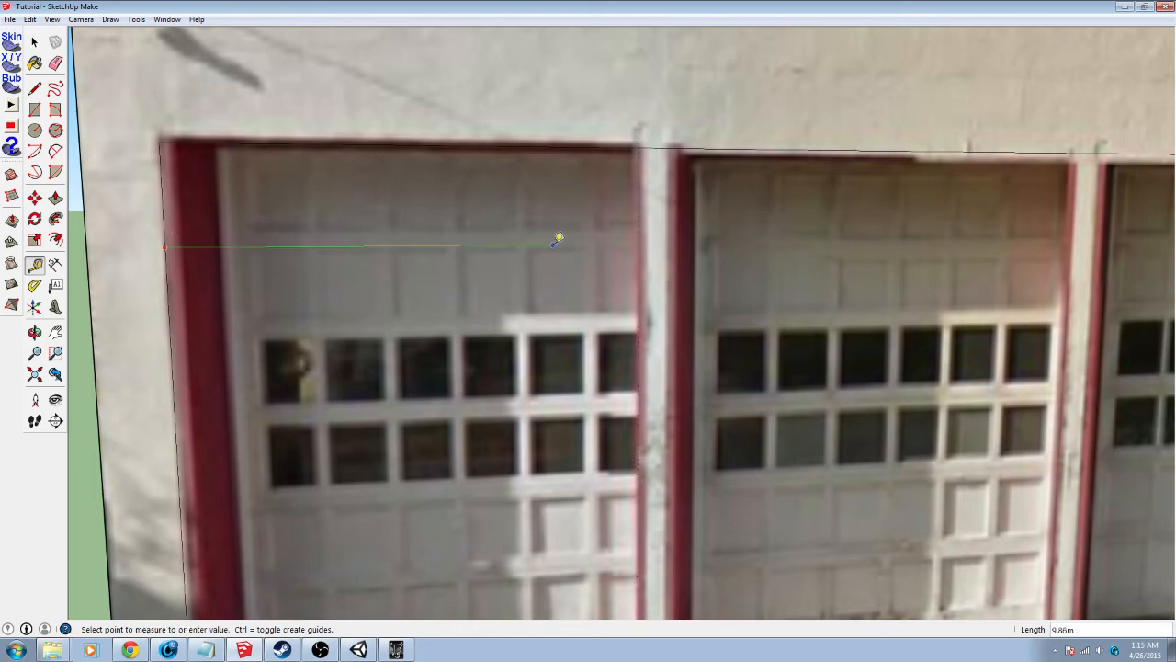
pyautogui.click(646, 241)
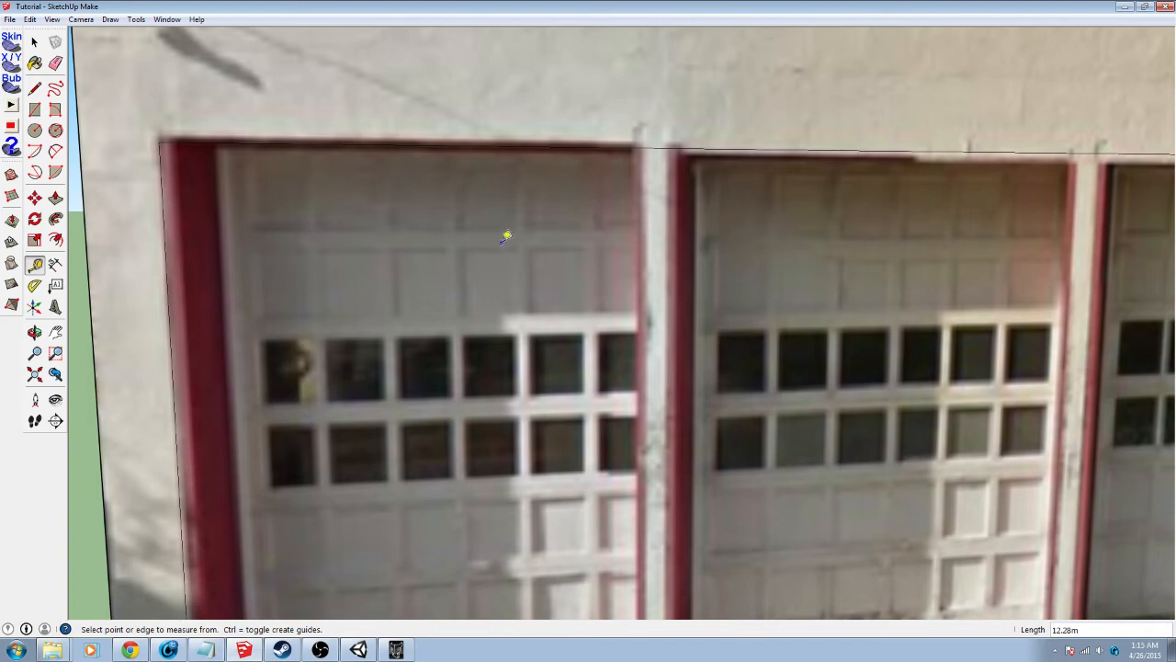
pyautogui.click(166, 267)
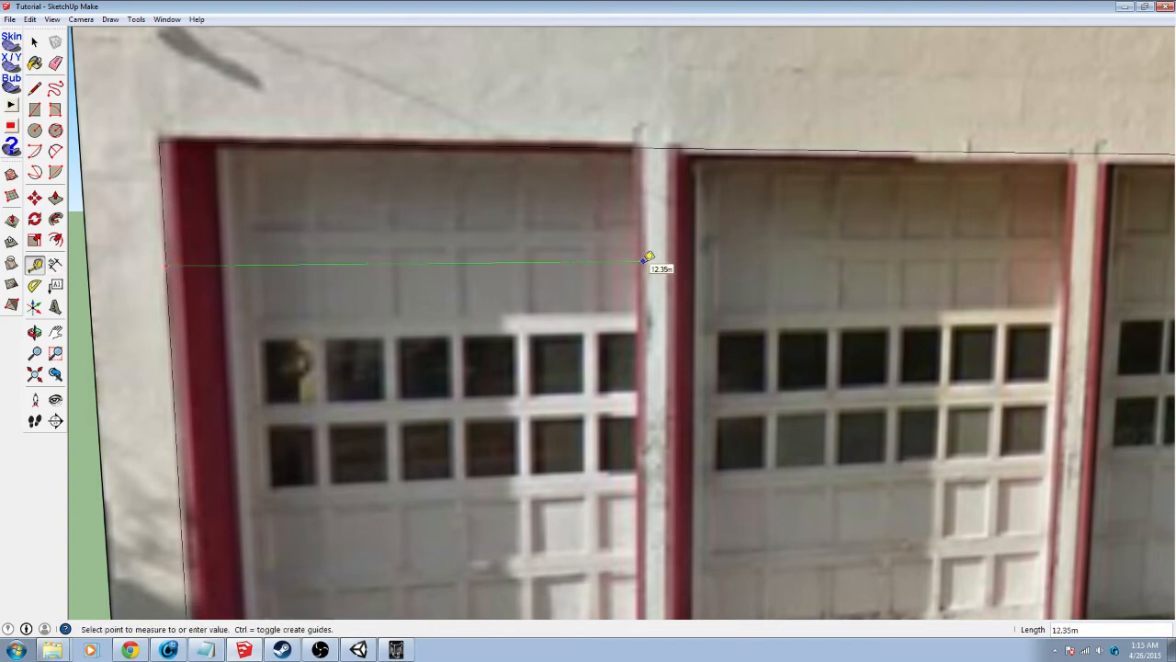
pyautogui.click(646, 261)
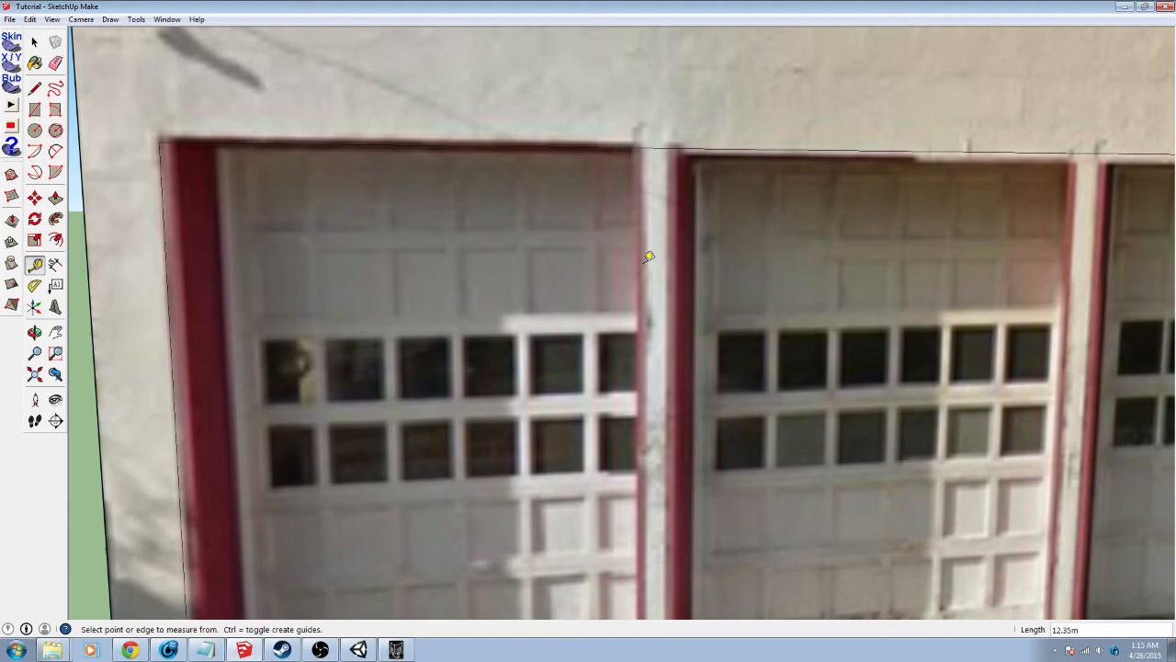
pyautogui.click(685, 150)
pyautogui.click(684, 250)
pyautogui.scroll(-3, 641, 317)
pyautogui.moveTo(463, 392); pyautogui.dragTo(515, 386, button='middle')
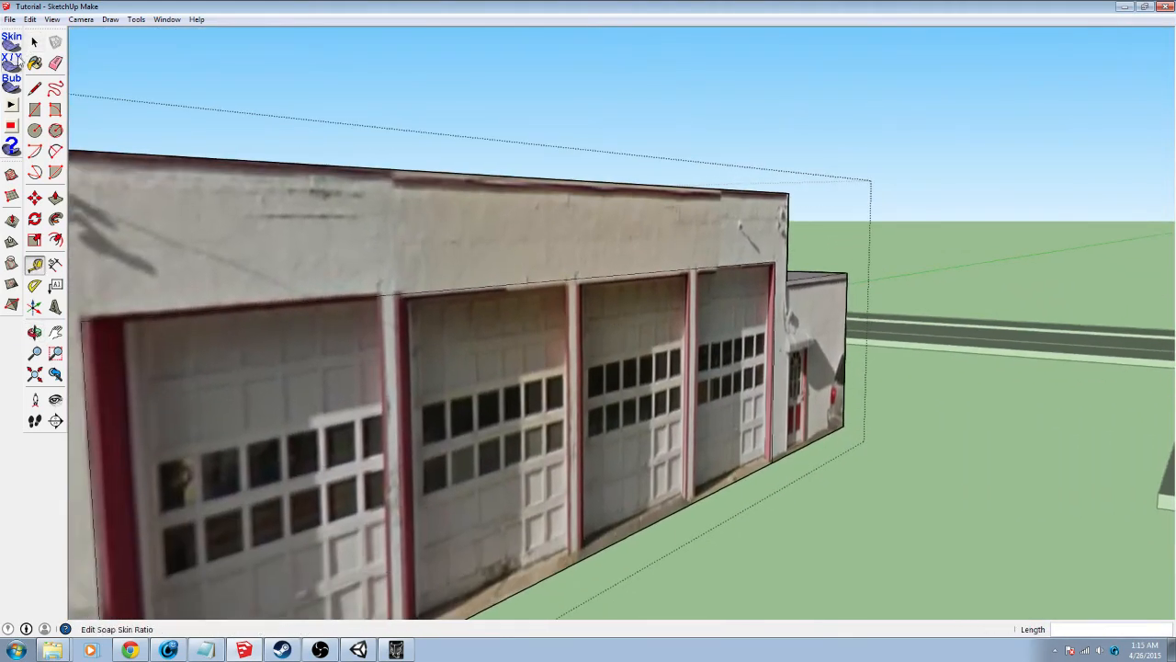
# Leave the building component and place a vertical guide 12.5 m from the outline's line farthest from the annex, on the first door pillar
pyautogui.click(34, 42)
pyautogui.moveTo(377, 200); pyautogui.dragTo(603, 318, button='middle')
pyautogui.scroll(5, 469, 315)
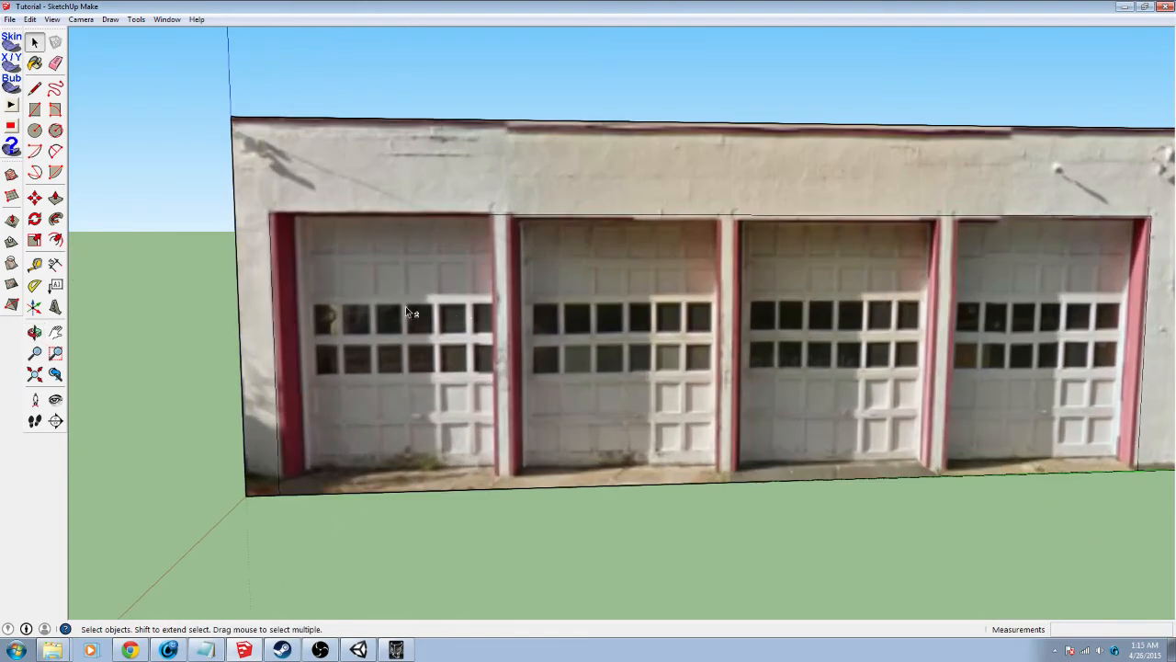
pyautogui.keyDown('shift'); pyautogui.moveTo(408, 312); pyautogui.dragTo(527, 311, button='middle'); pyautogui.keyUp('shift')
pyautogui.press('t')
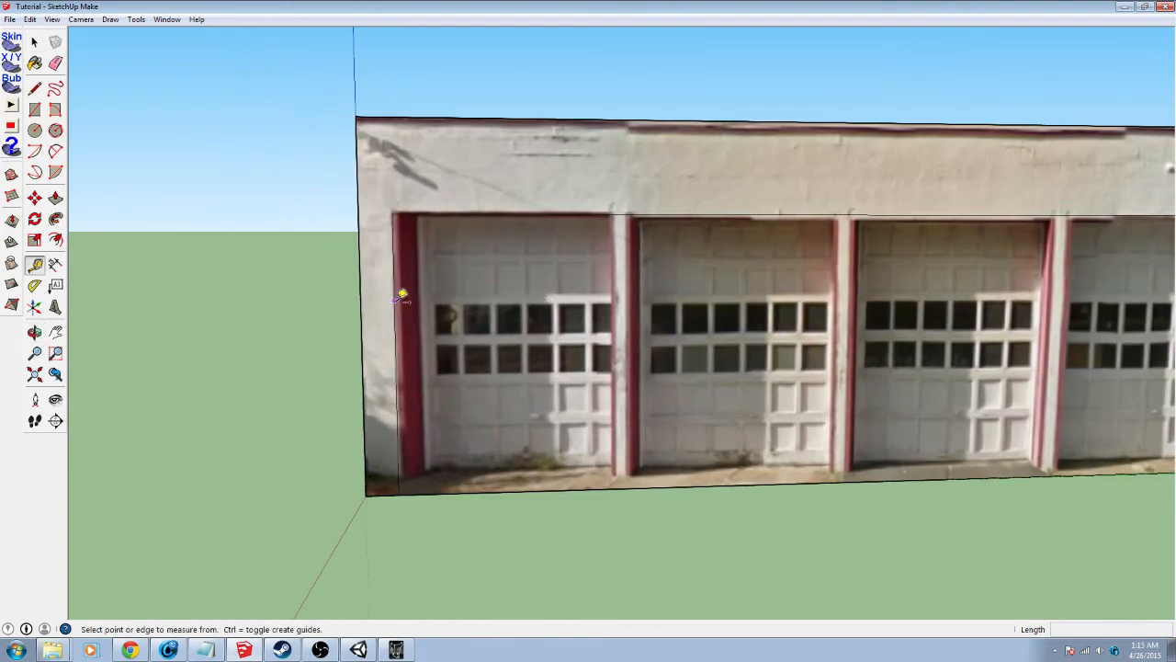
pyautogui.click(393, 300)
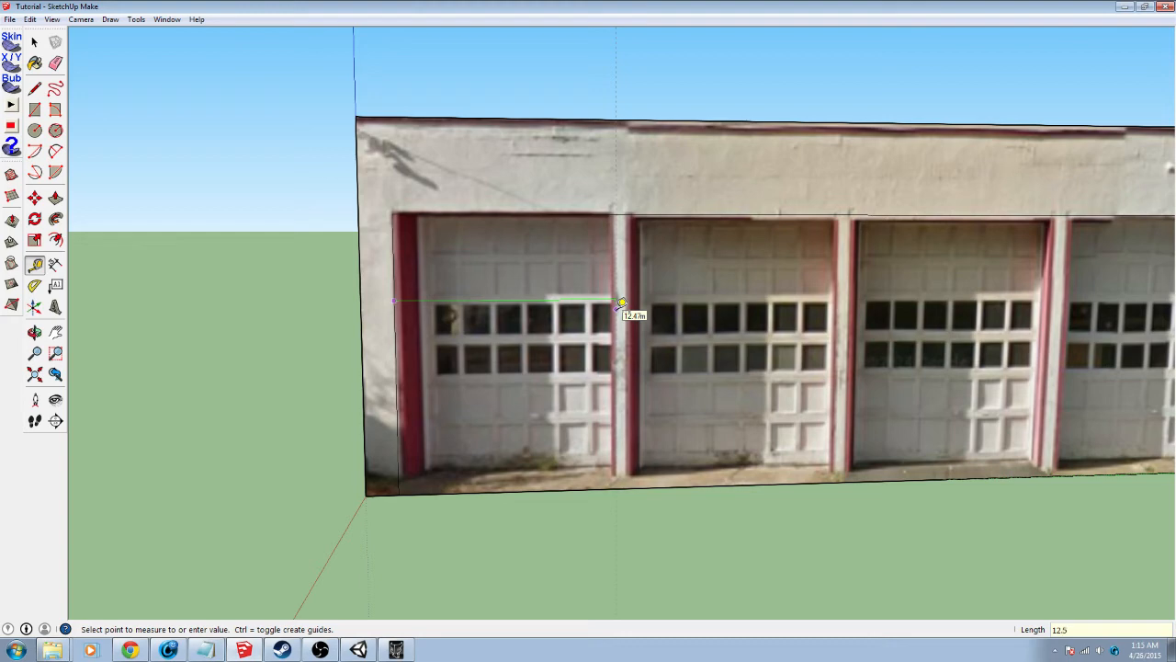
pyautogui.click(622, 302)
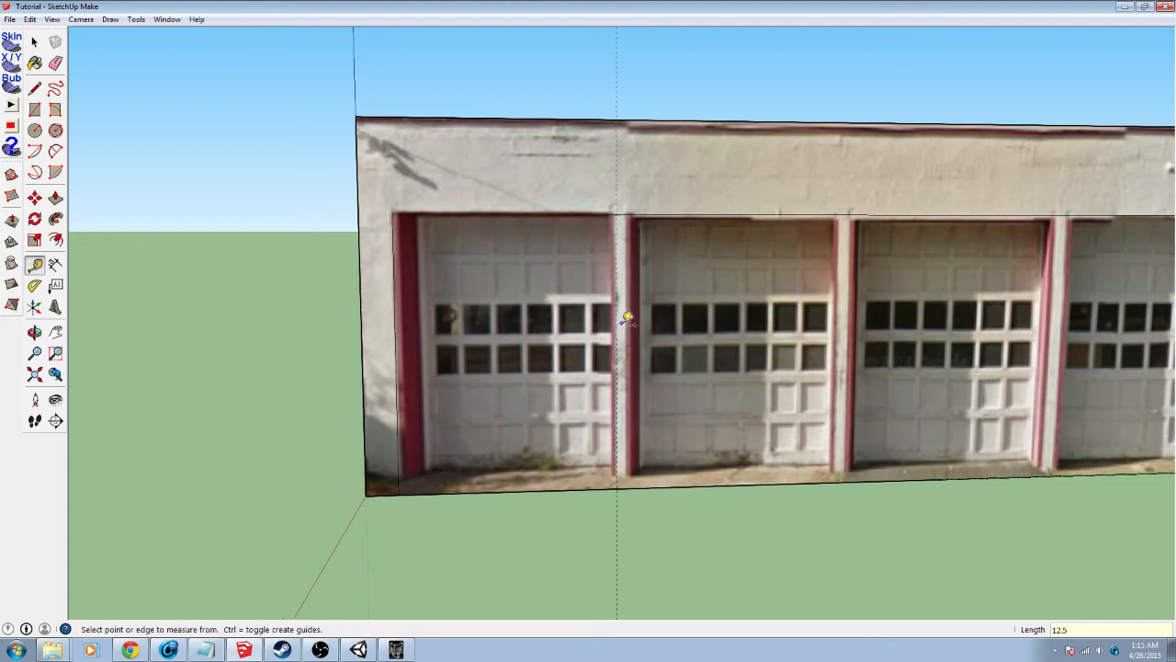
# Place a second vertical guide 0.5 m from the first one, at the pillar's other edge beside the second door
pyautogui.scroll(6, 625, 318)
pyautogui.click(604, 319)
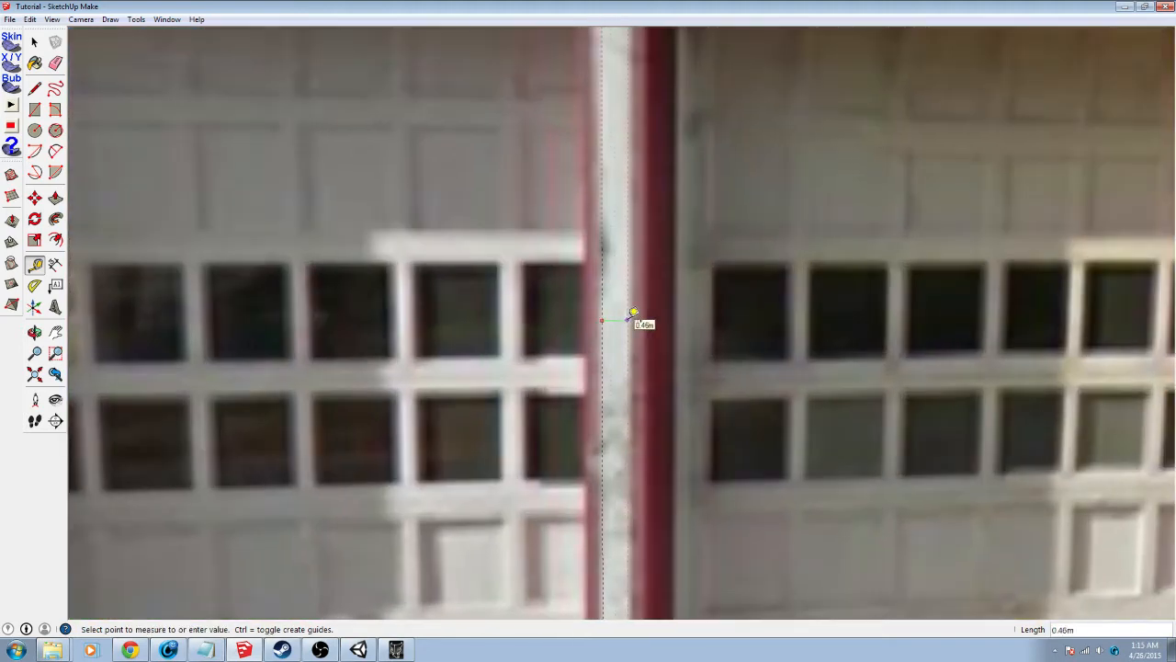
pyautogui.write('.5')
pyautogui.press('Return')
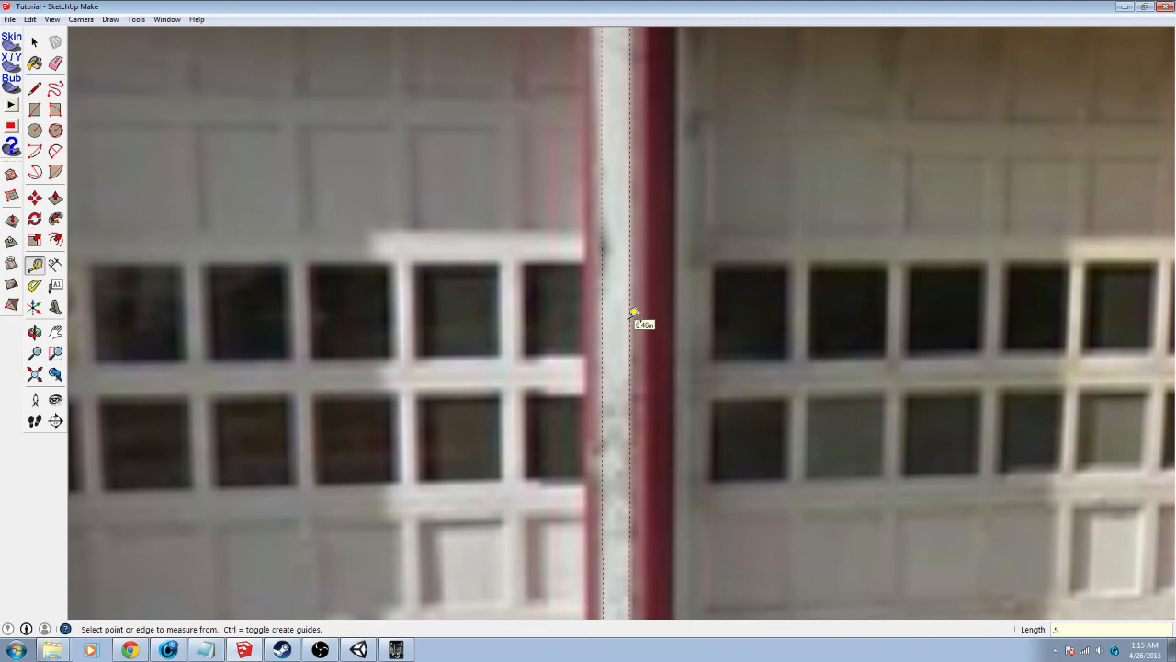
# Mark the second door pillar with vertical guides, one 12.5 m beyond the first pillar's far guide and another 0.5 m past it
pyautogui.scroll(-1, 637, 306)
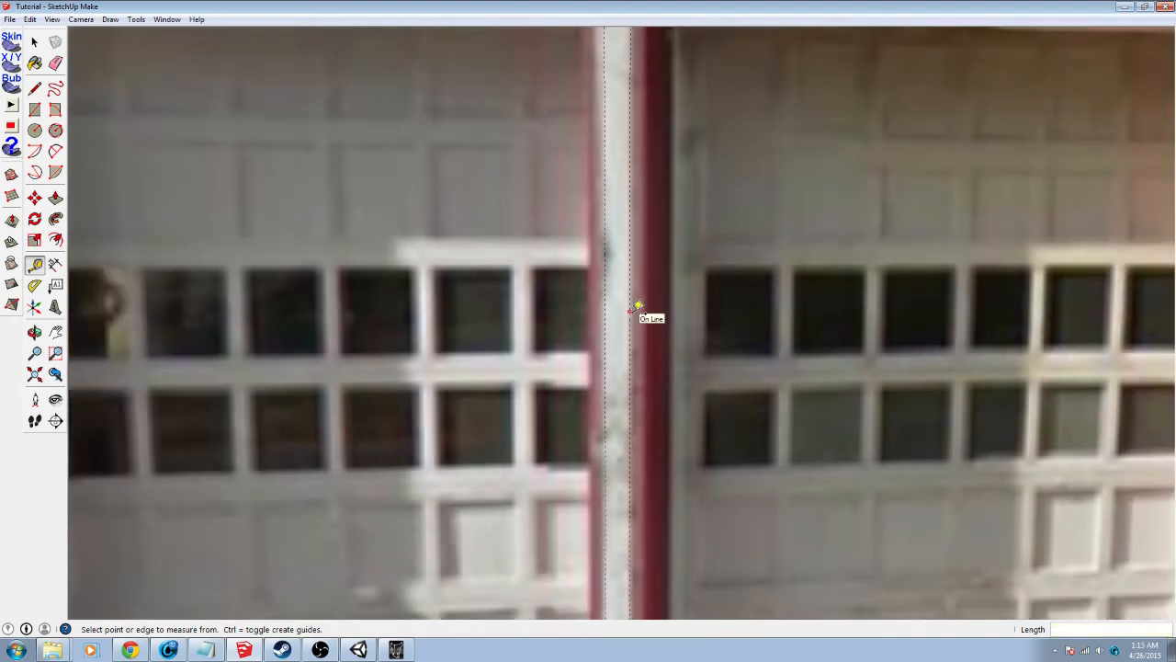
pyautogui.scroll(-2, 637, 305)
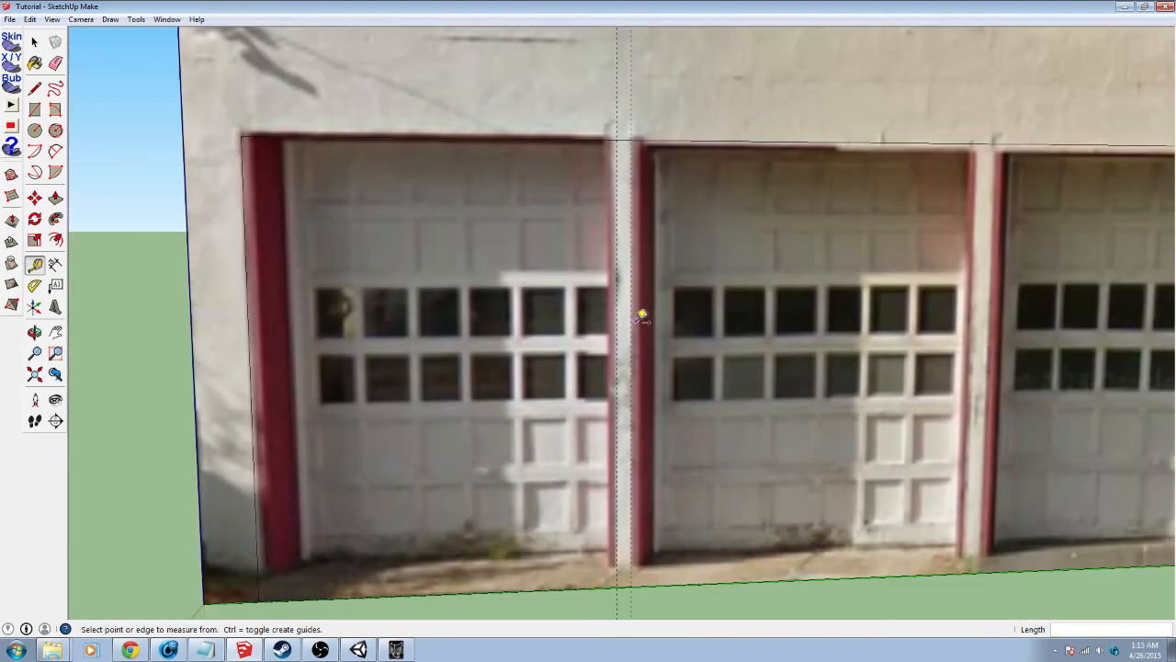
pyautogui.click(631, 321)
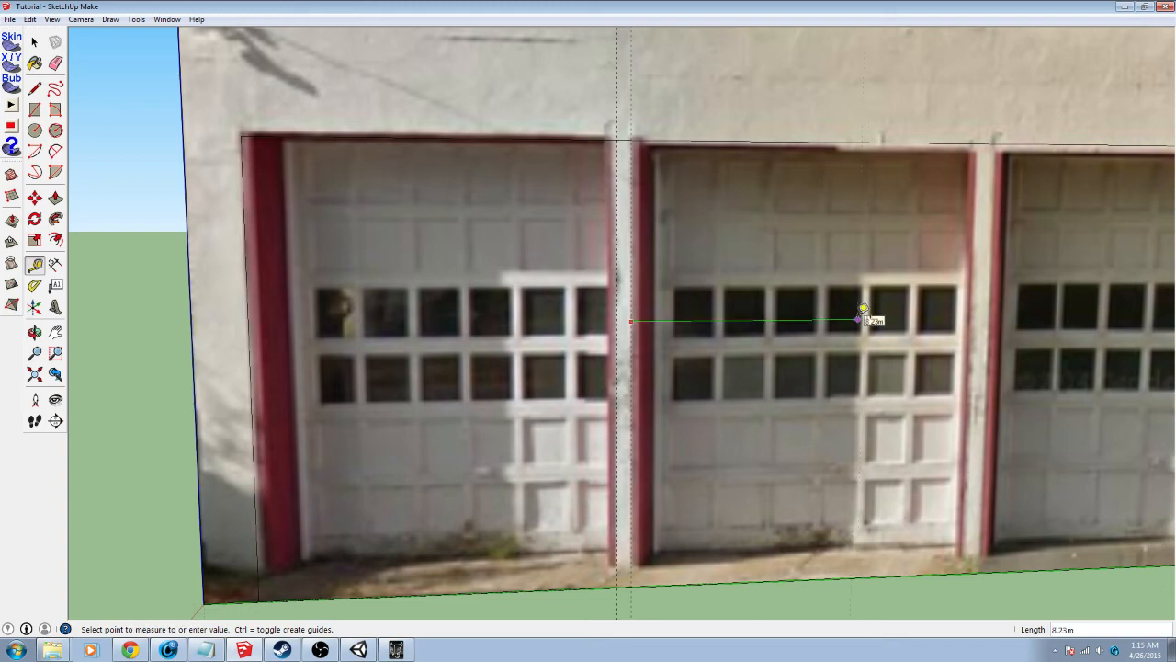
pyautogui.press('Return')
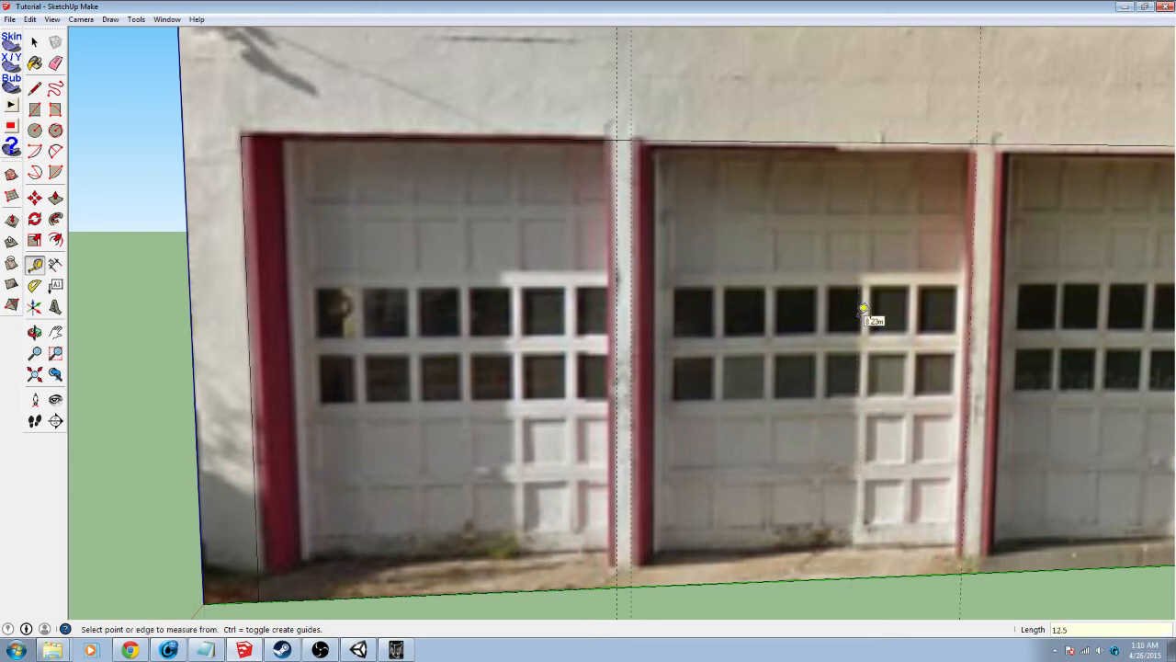
pyautogui.click(976, 276)
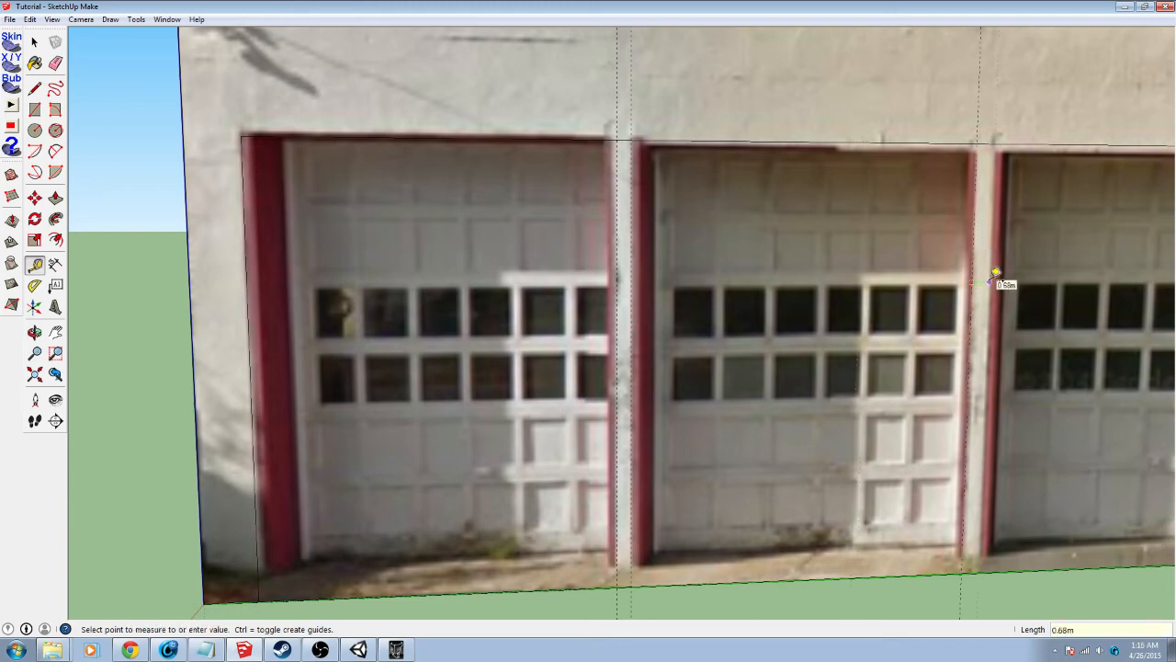
pyautogui.write('.5')
pyautogui.press('Return')
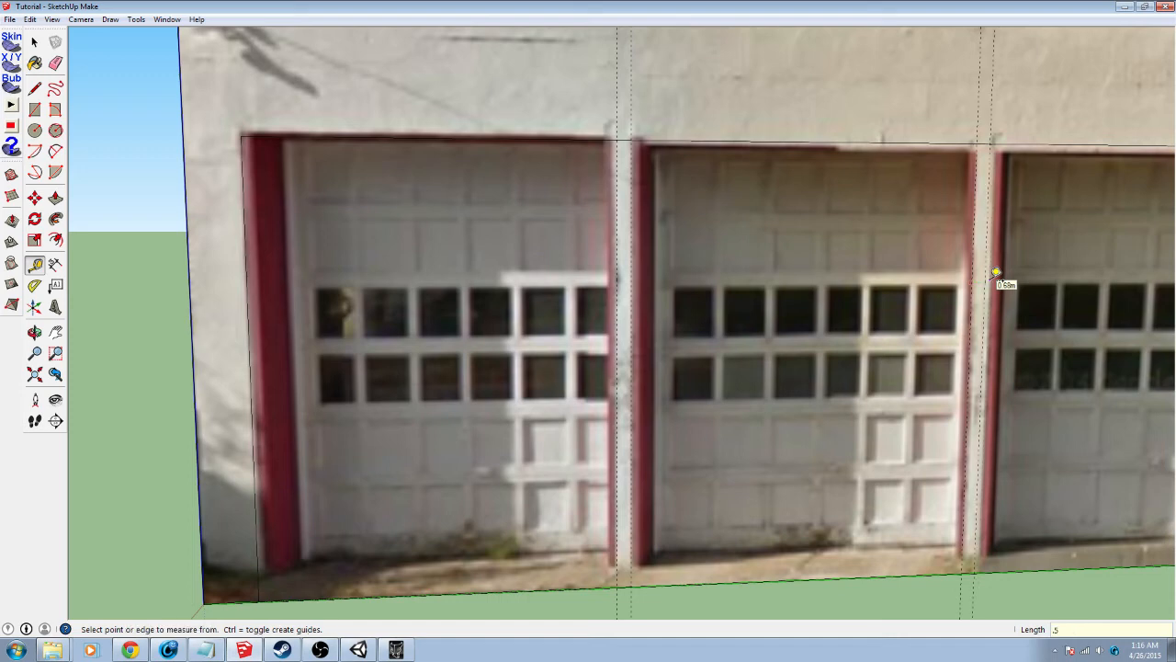
# Mark the third door pillar with vertical guides 12.5 m beyond the second pillar's far guide and another 0.5 m past that
pyautogui.keyDown('shift'); pyautogui.moveTo(996, 272); pyautogui.dragTo(560, 299, button='middle'); pyautogui.keyUp('shift')
pyautogui.click(560, 301)
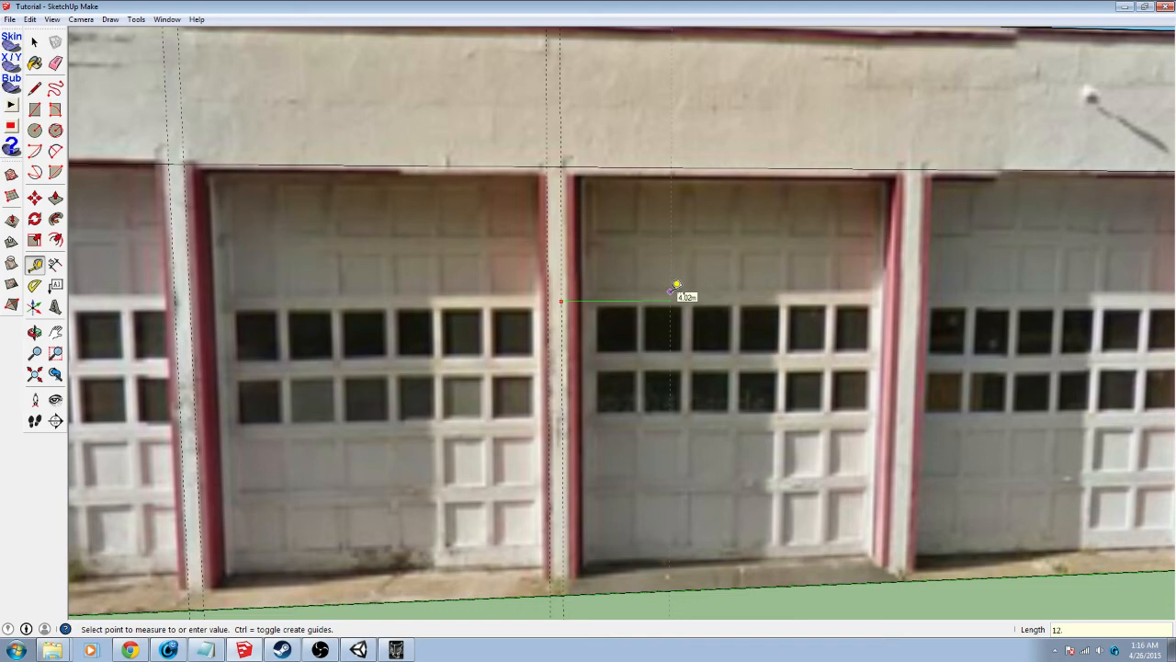
pyautogui.write('12.5')
pyautogui.press('Return')
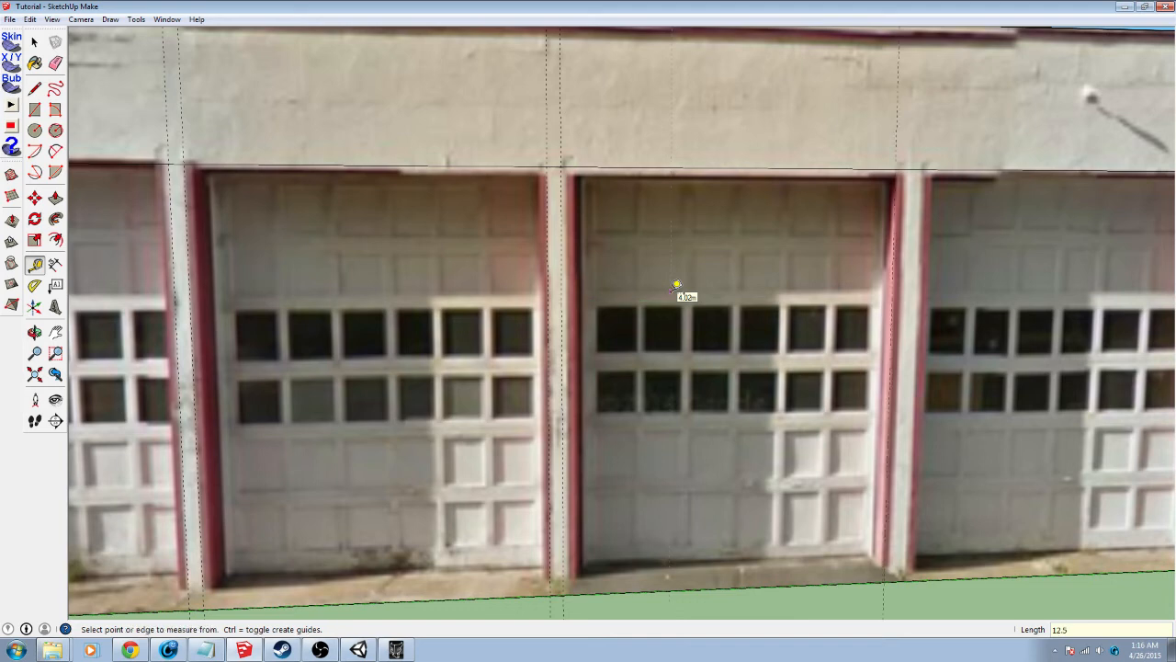
pyautogui.keyDown('shift'); pyautogui.moveTo(891, 318); pyautogui.dragTo(656, 325, button='middle'); pyautogui.keyUp('shift')
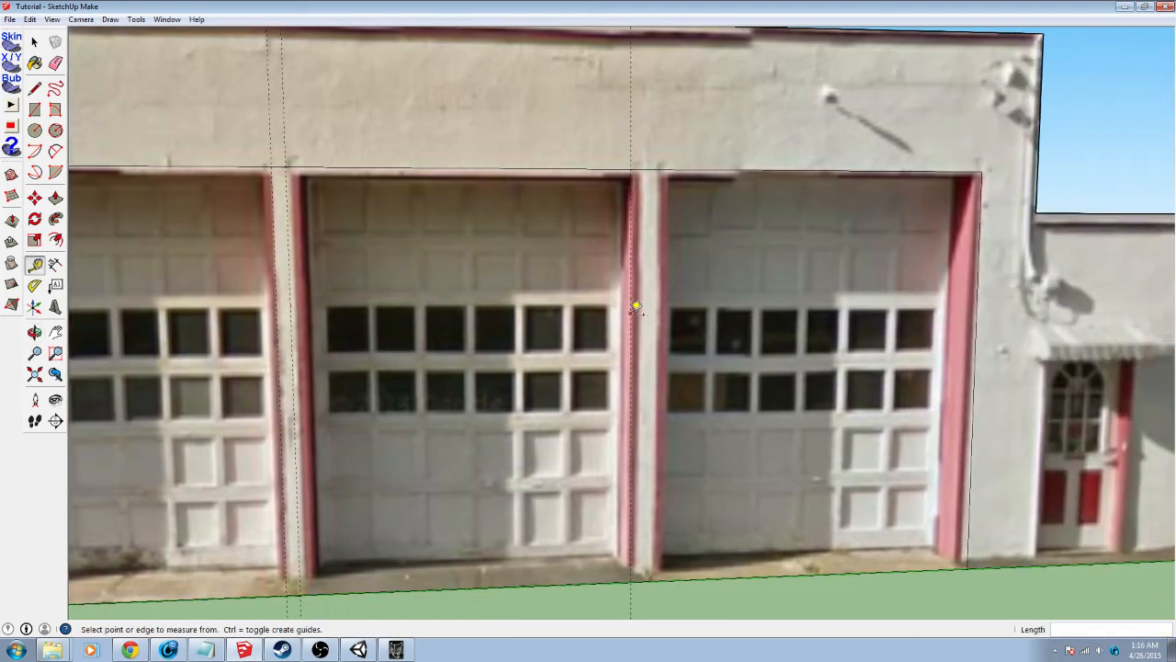
pyautogui.click(632, 310)
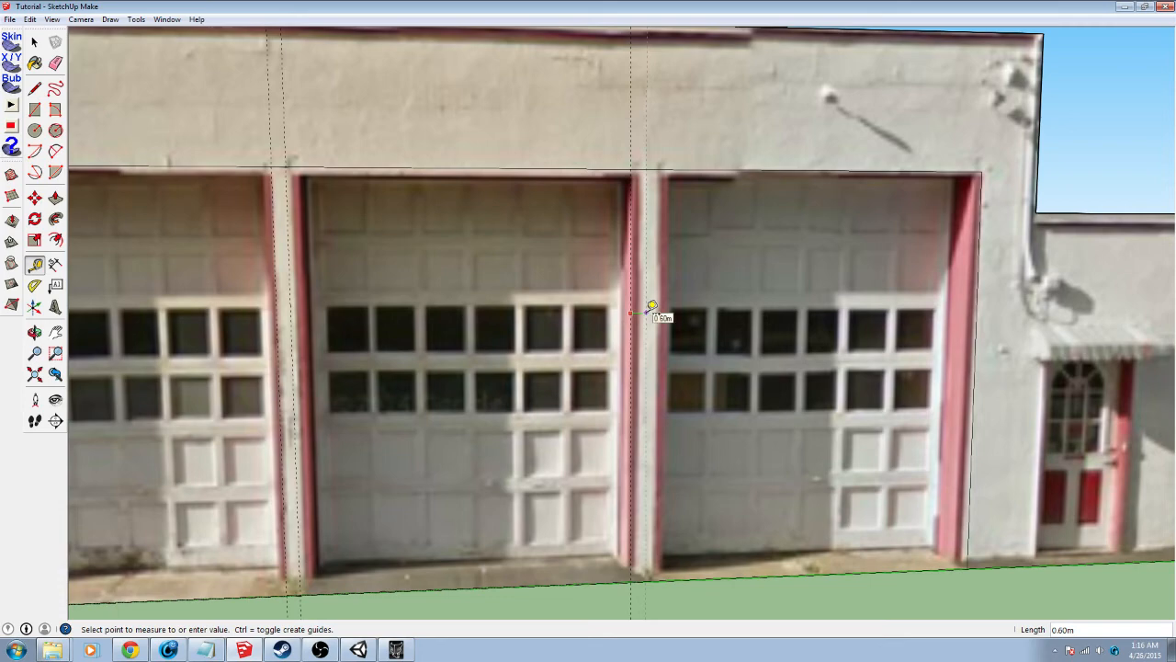
pyautogui.write('.5')
pyautogui.press('Return')
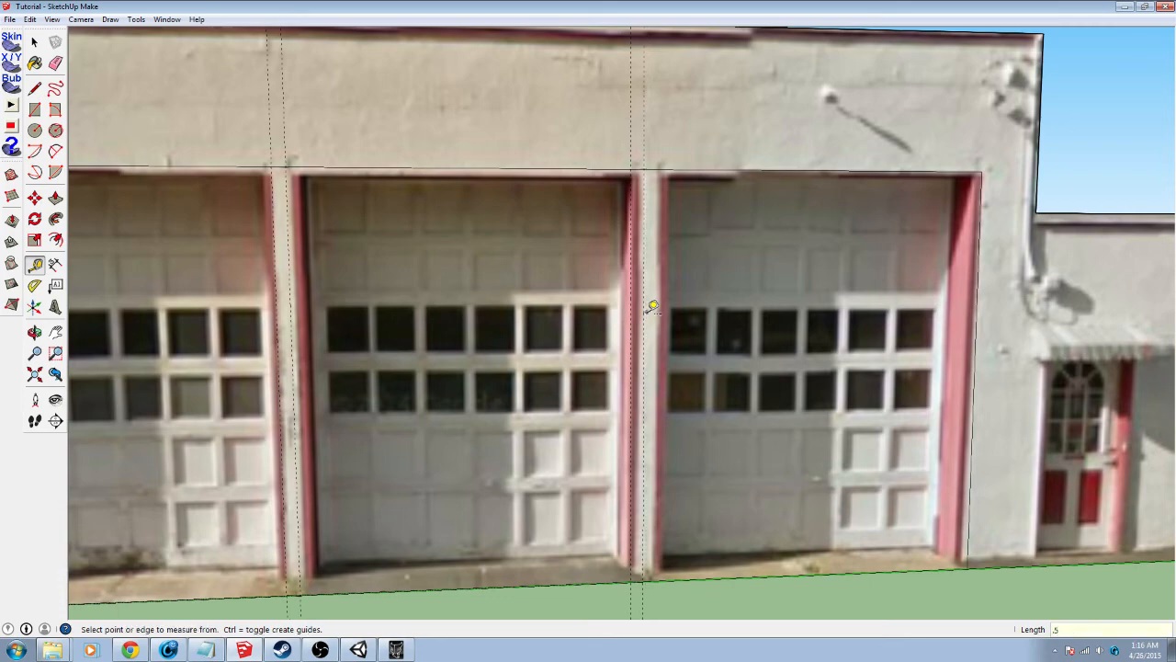
# Place a vertical guide 12.5 m beyond the third pillar's far guide, near the end of the fourth door
pyautogui.moveTo(652, 305)
pyautogui.mouseDown(button='middle')
pyautogui.moveTo(413, 316)
pyautogui.moveTo(626, 319)
pyautogui.moveTo(401, 315)
pyautogui.moveTo(740, 287)
pyautogui.moveTo(561, 292)
pyautogui.moveTo(680, 276)
pyautogui.moveTo(595, 262)
pyautogui.moveTo(704, 279)
pyautogui.mouseUp(button='middle')
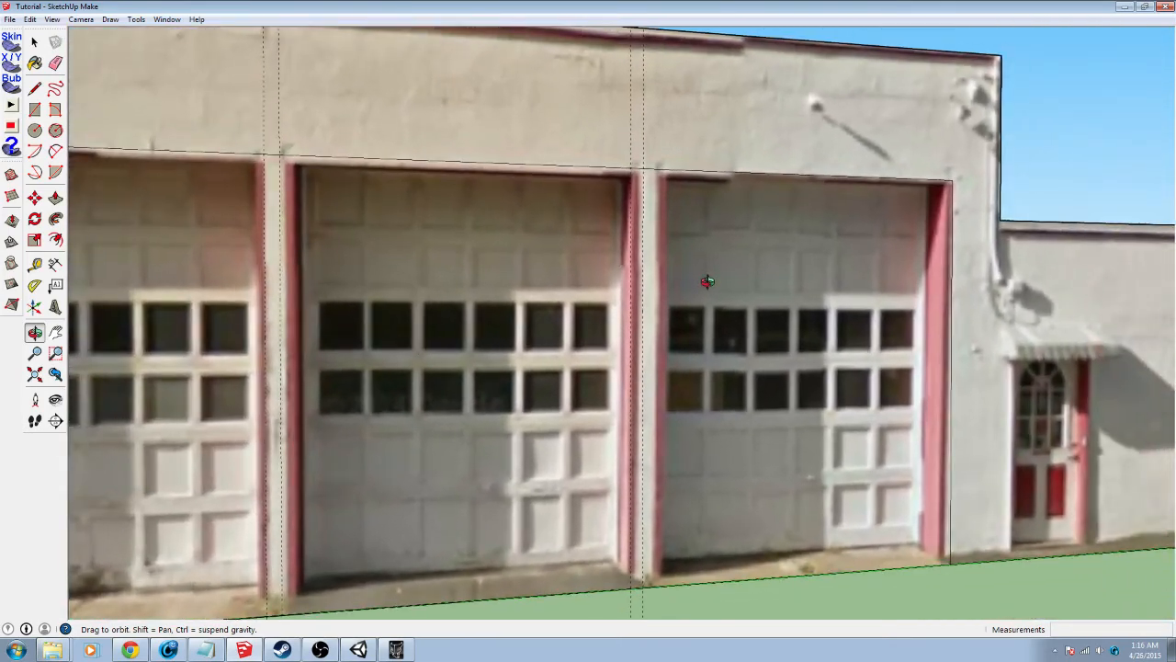
pyautogui.press('t')
pyautogui.click(642, 268)
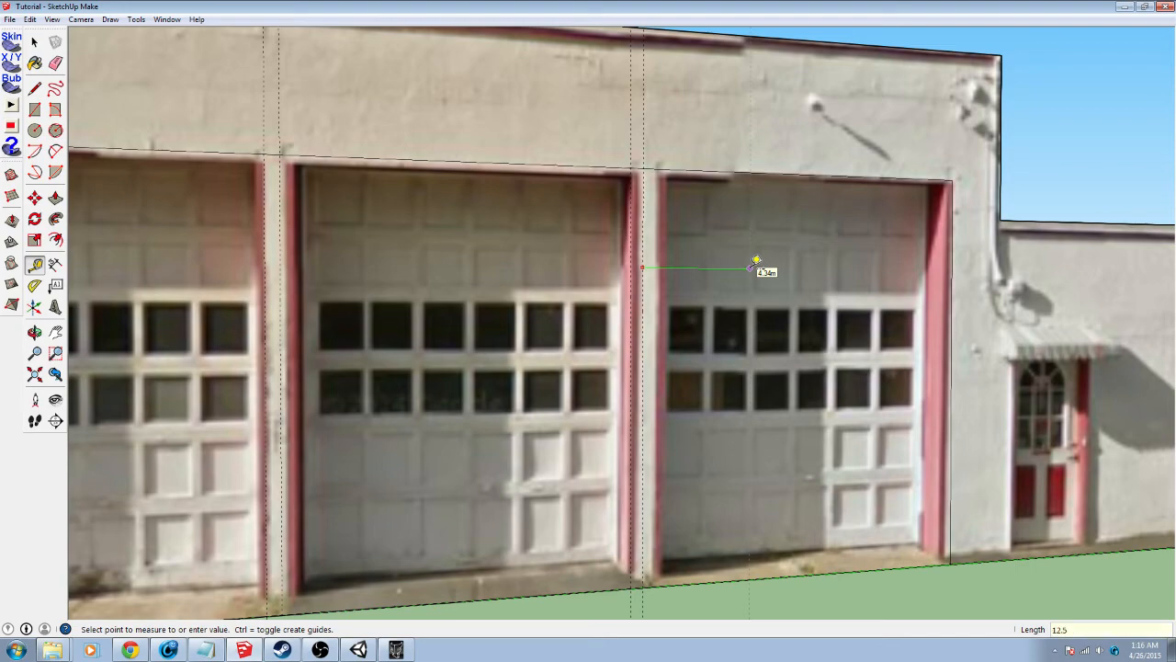
pyautogui.write('12.5')
pyautogui.press('Return')
# Try outlining the first door pillar outside the building component with two vertical lines along its guides, between ground and door-top line
pyautogui.moveTo(756, 261)
pyautogui.mouseDown(button='middle')
pyautogui.moveTo(751, 270)
pyautogui.moveTo(817, 266)
pyautogui.moveTo(677, 283)
pyautogui.mouseUp(button='middle')
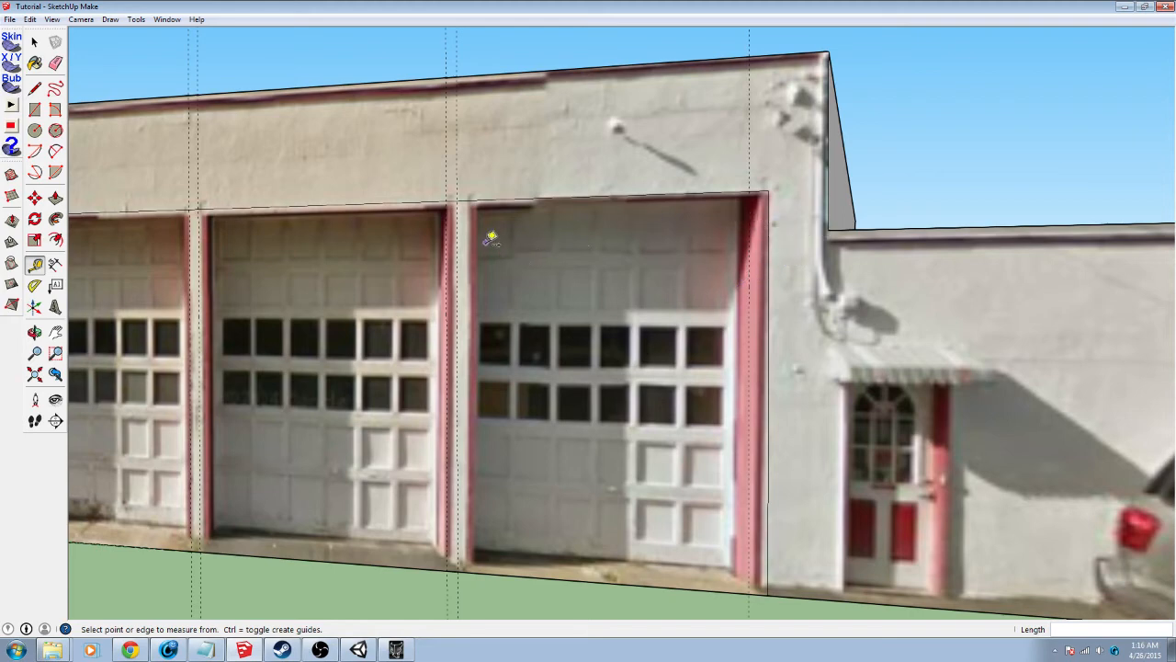
pyautogui.moveTo(488, 233); pyautogui.dragTo(708, 251, button='middle')
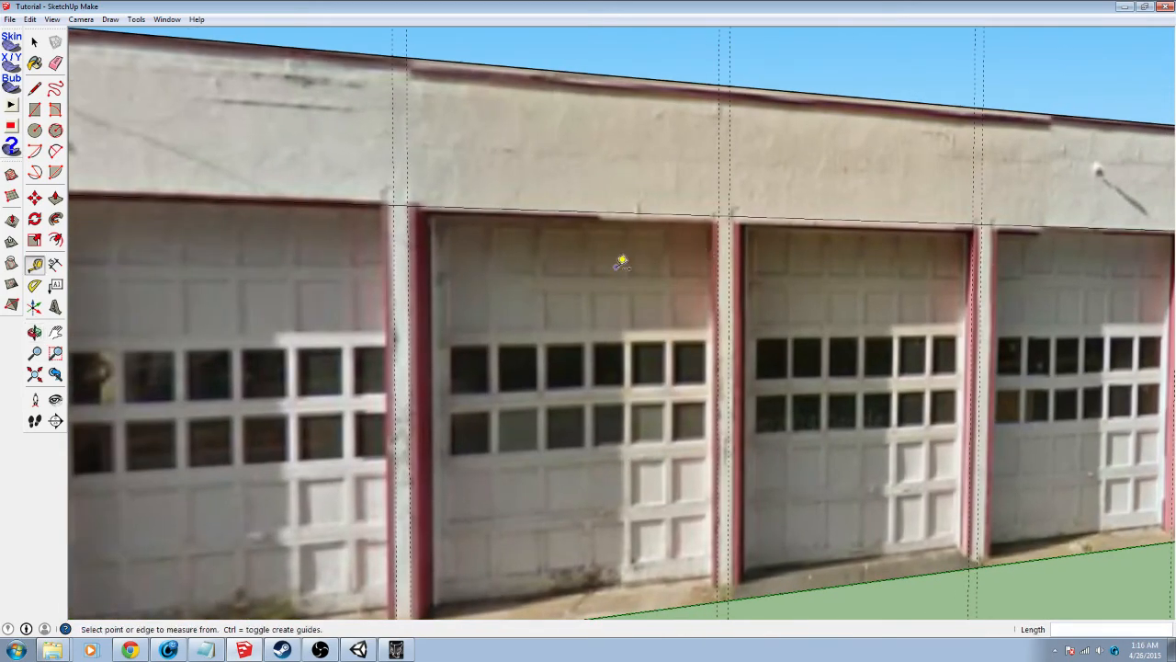
pyautogui.moveTo(506, 252); pyautogui.dragTo(658, 235, button='middle')
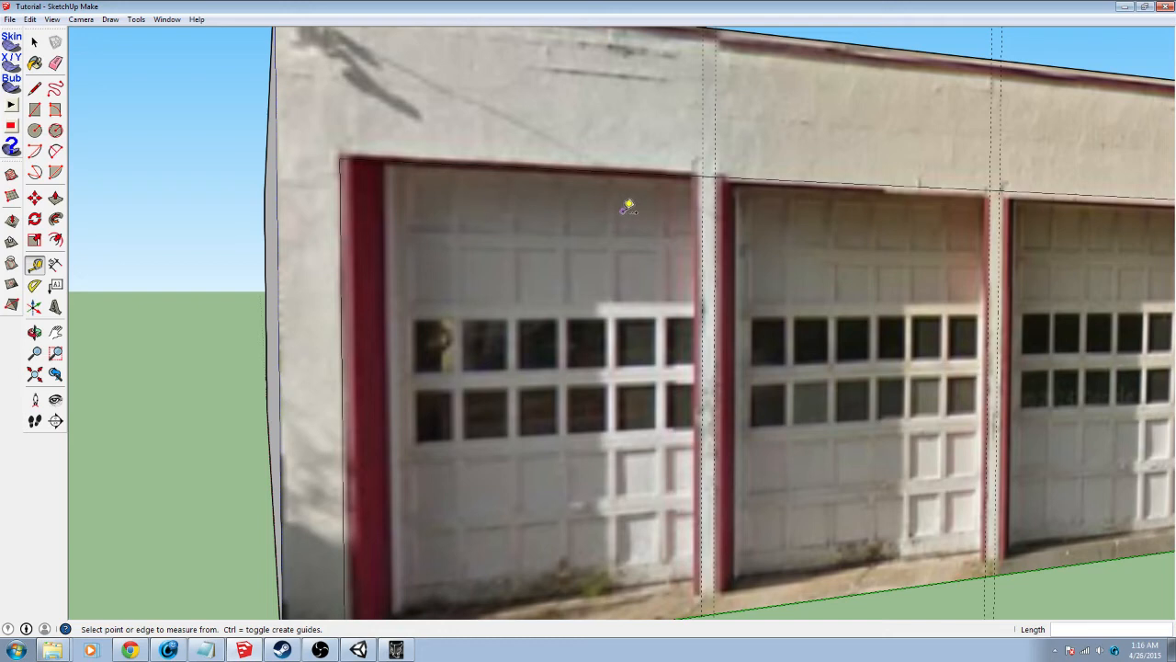
pyautogui.press('l')
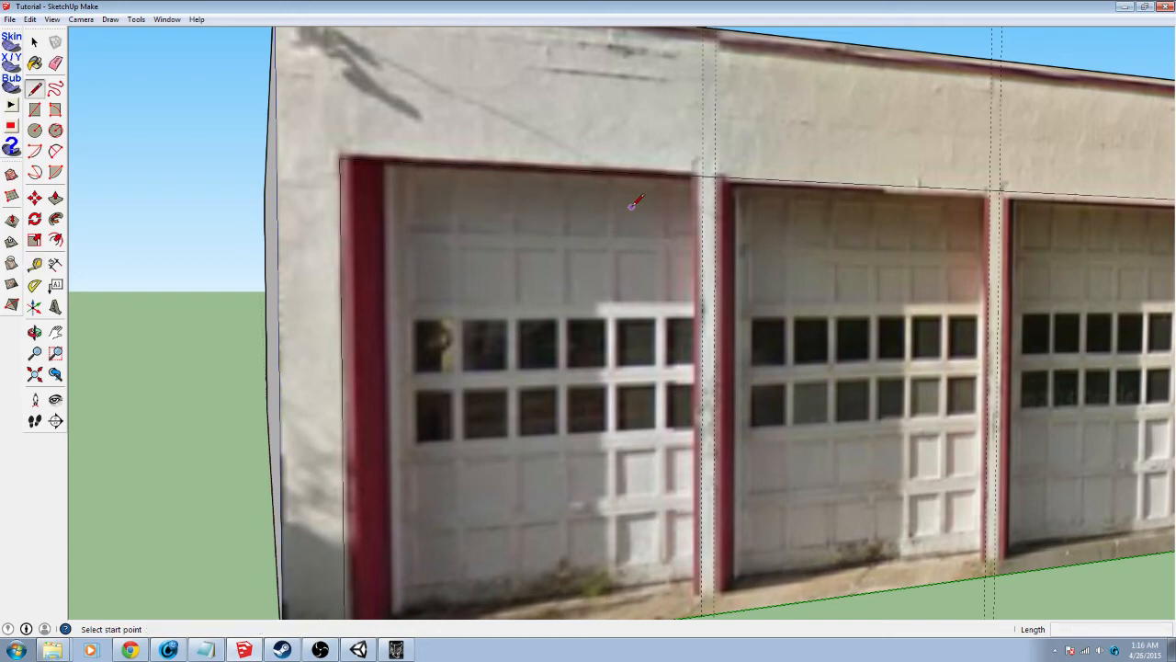
pyautogui.click(703, 175)
pyautogui.keyDown('shift'); pyautogui.moveTo(689, 518); pyautogui.dragTo(696, 352, button='middle'); pyautogui.keyUp('shift')
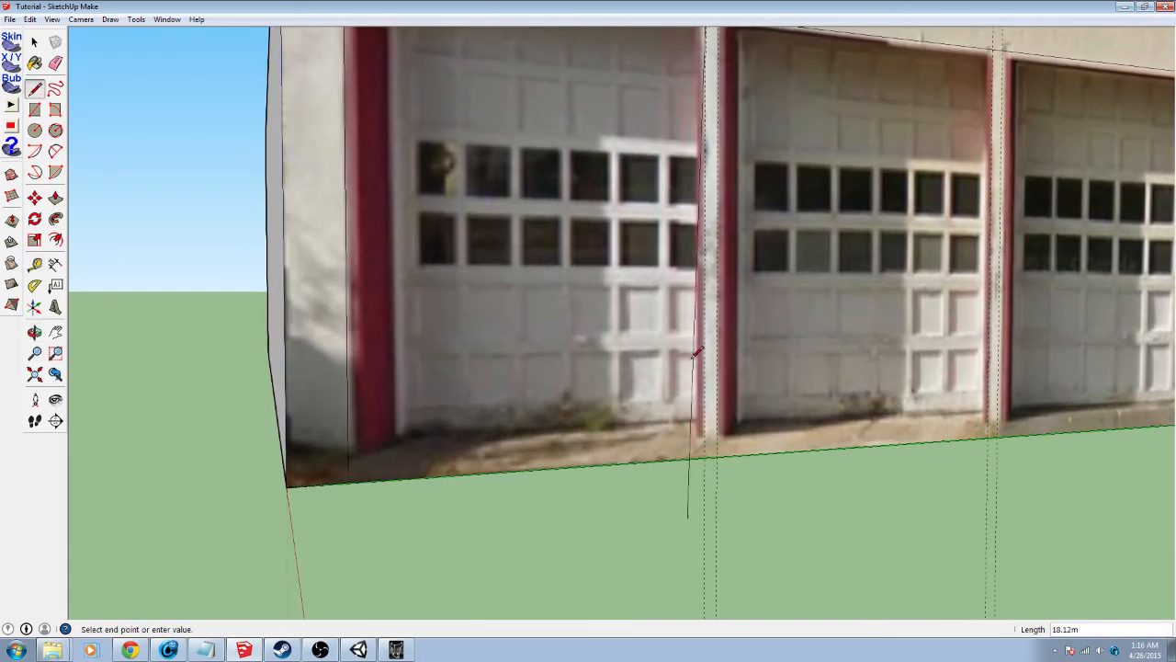
pyautogui.click(705, 457)
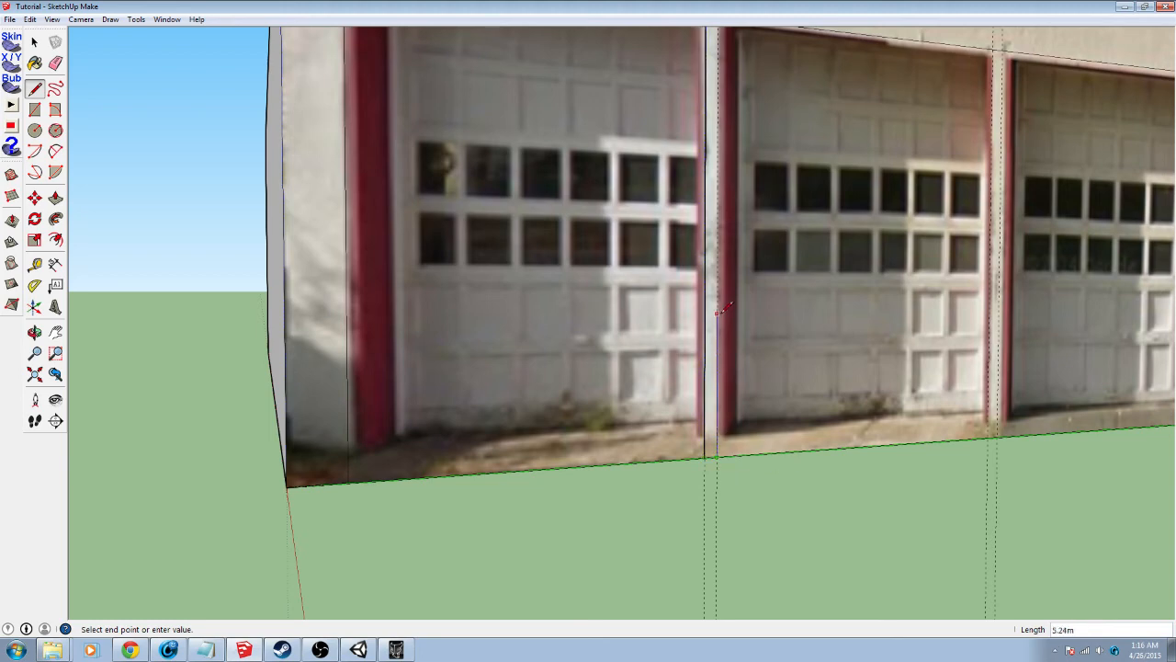
pyautogui.keyDown('shift'); pyautogui.moveTo(734, 216); pyautogui.dragTo(593, 442, button='middle'); pyautogui.keyUp('shift')
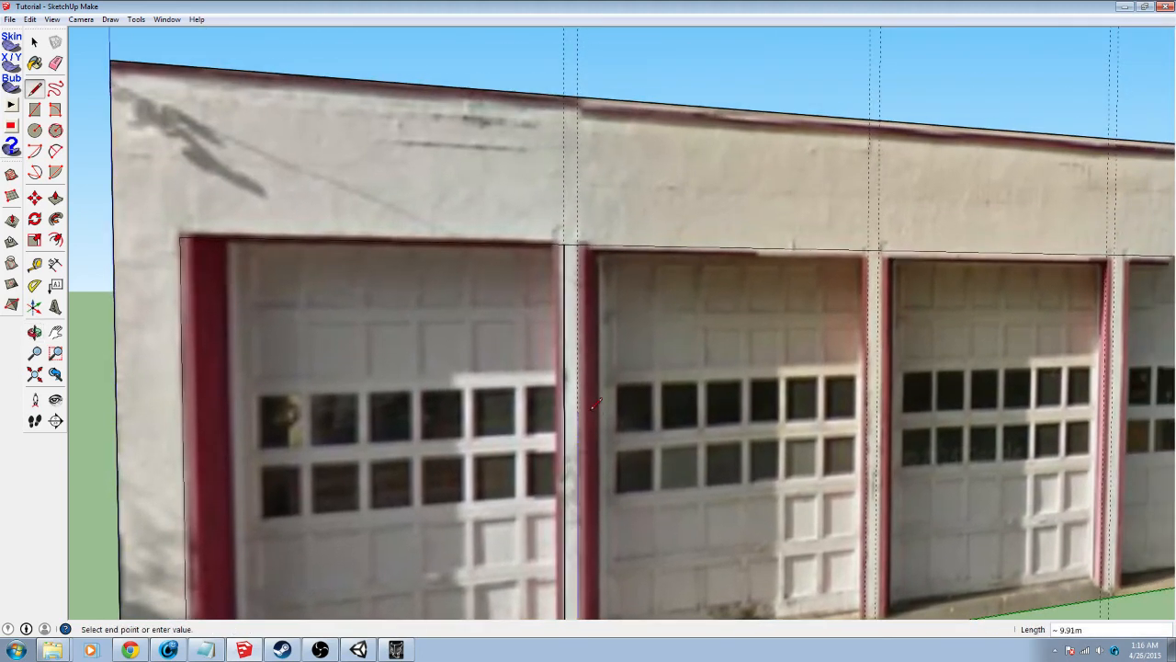
pyautogui.click(578, 244)
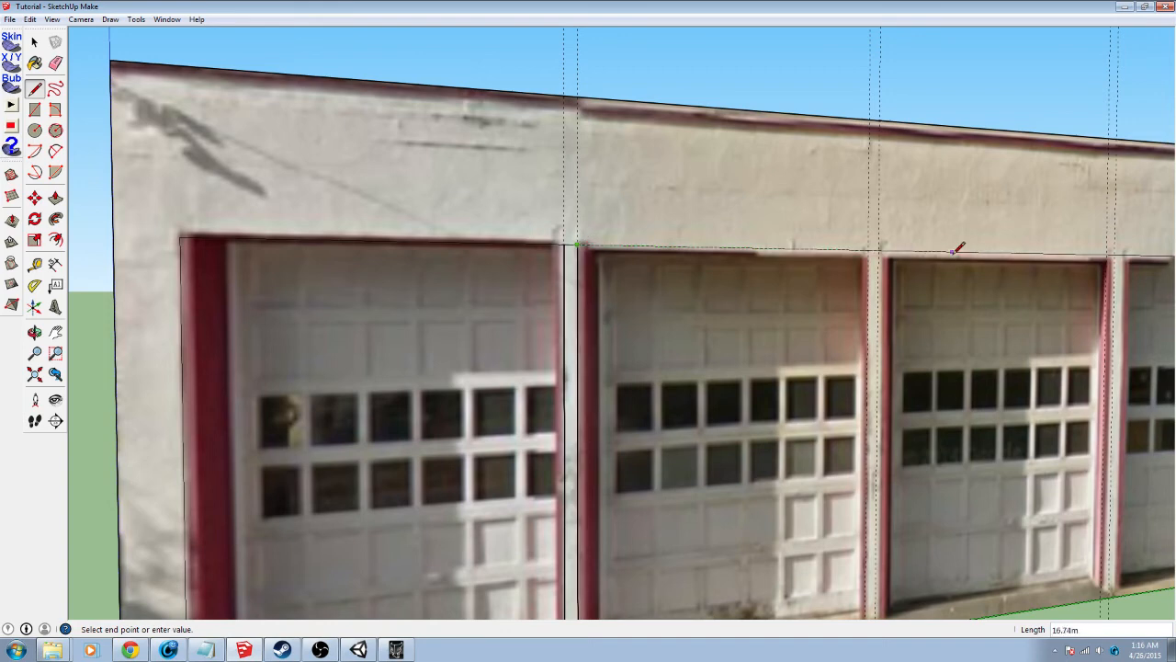
# Try outlining the second door pillar the same way, with a vertical line on each of its two guides
pyautogui.click(863, 245)
pyautogui.moveTo(873, 427); pyautogui.dragTo(832, 404, button='middle')
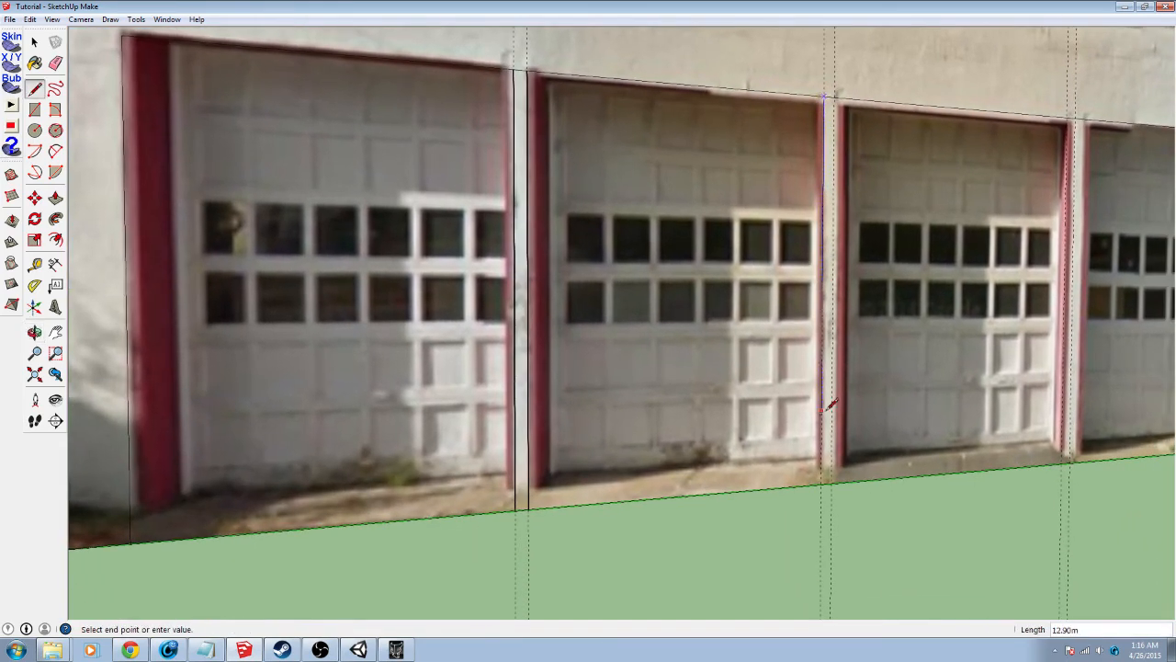
pyautogui.click(824, 481)
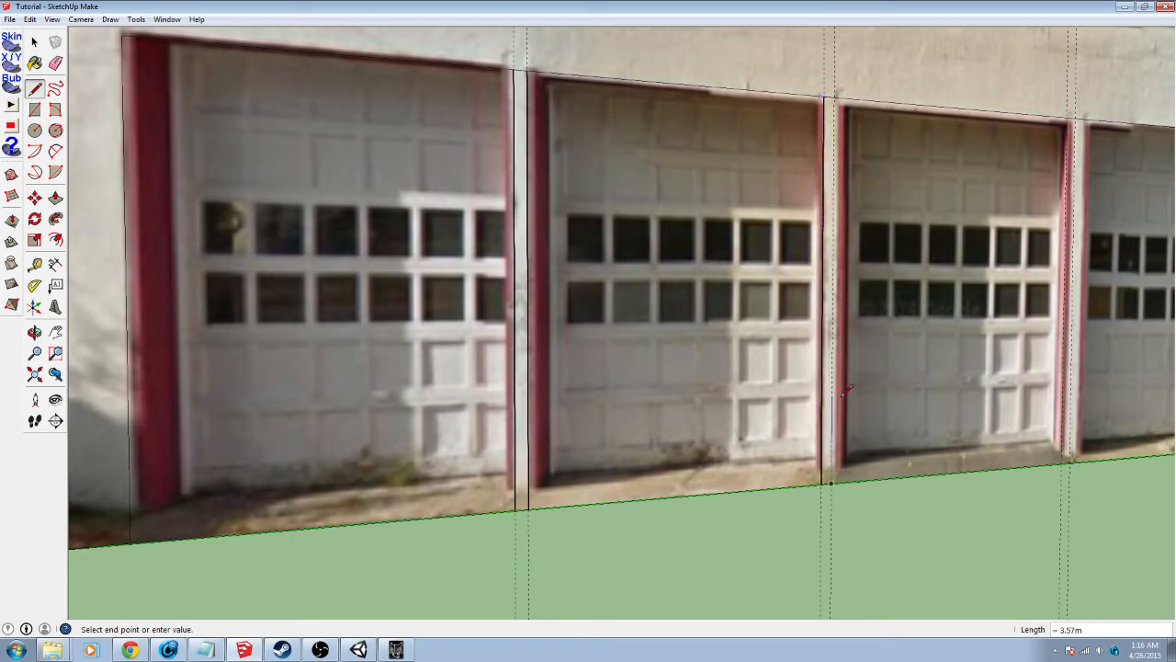
pyautogui.click(833, 97)
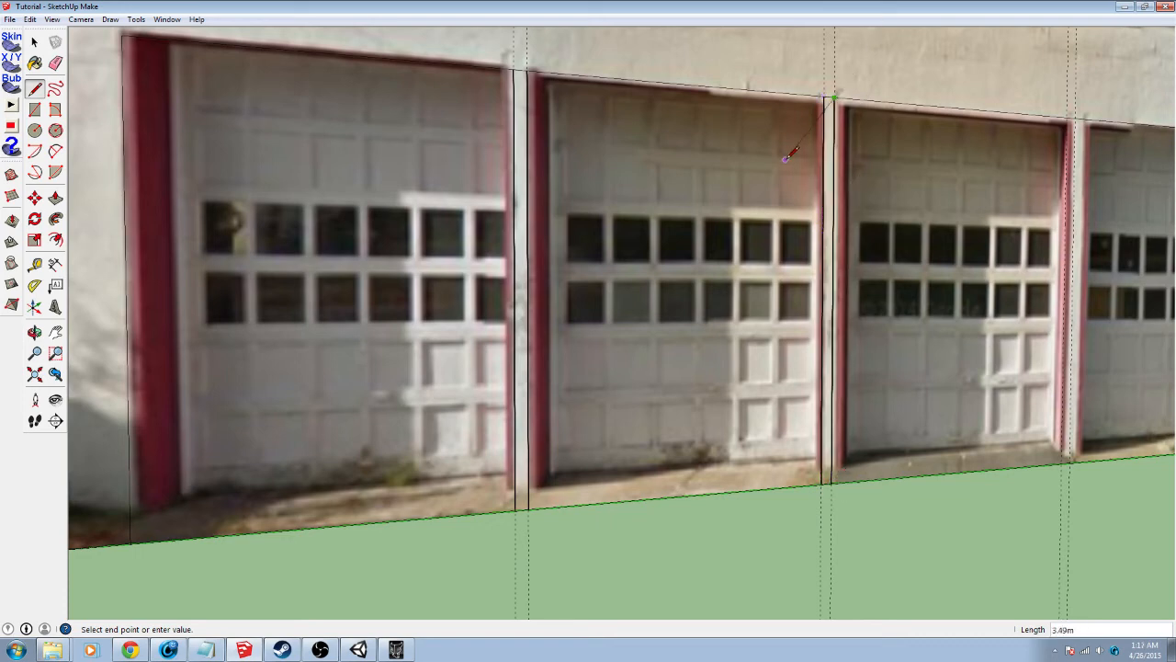
# Open the garage building component for editing
pyautogui.press('p')
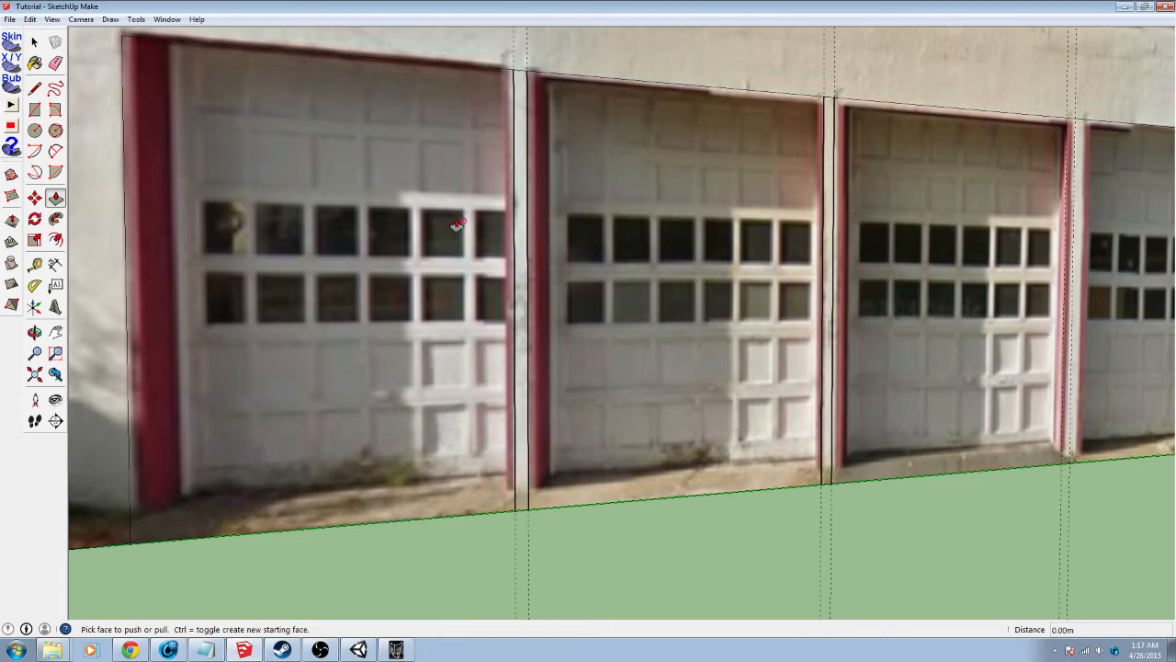
pyautogui.scroll(-5, 540, 241)
pyautogui.scroll(-3, 541, 245)
pyautogui.keyDown('shift'); pyautogui.moveTo(779, 271); pyautogui.dragTo(595, 393, button='middle'); pyautogui.keyUp('shift')
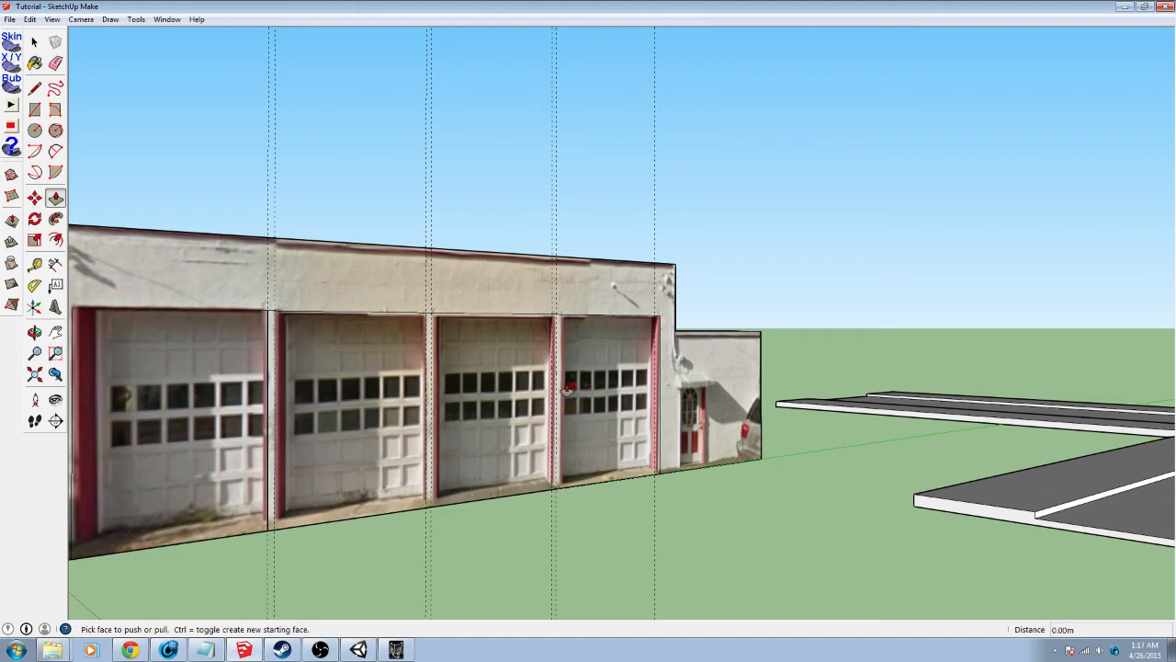
pyautogui.moveTo(381, 406); pyautogui.dragTo(331, 257, button='middle')
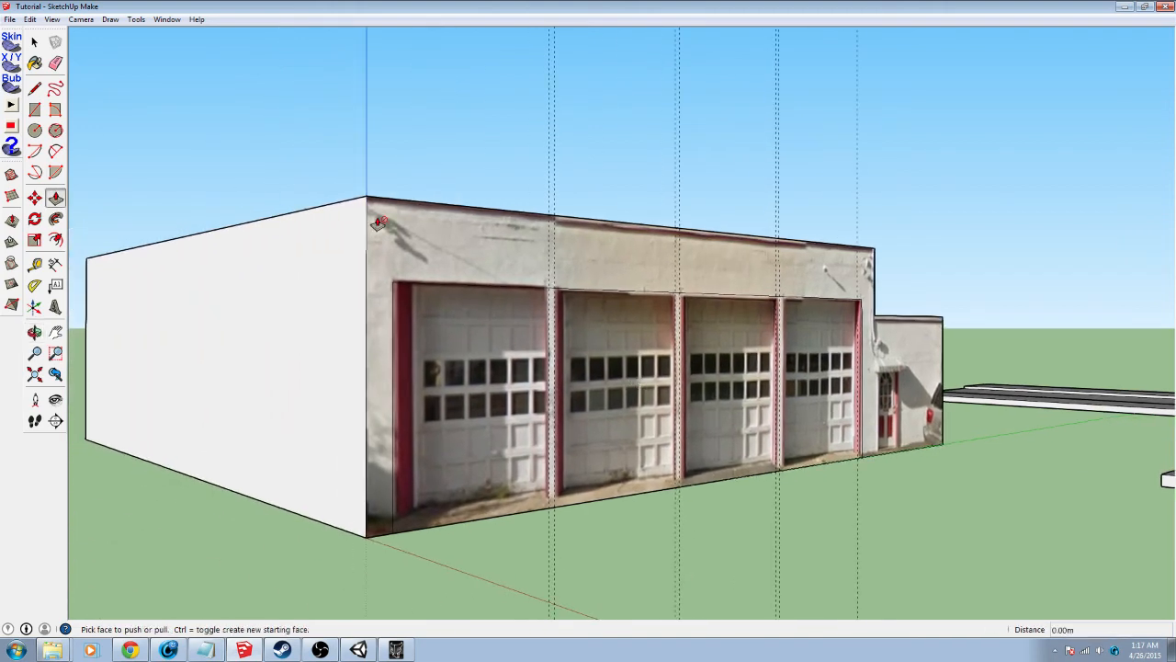
pyautogui.click(34, 42)
pyautogui.click(577, 404)
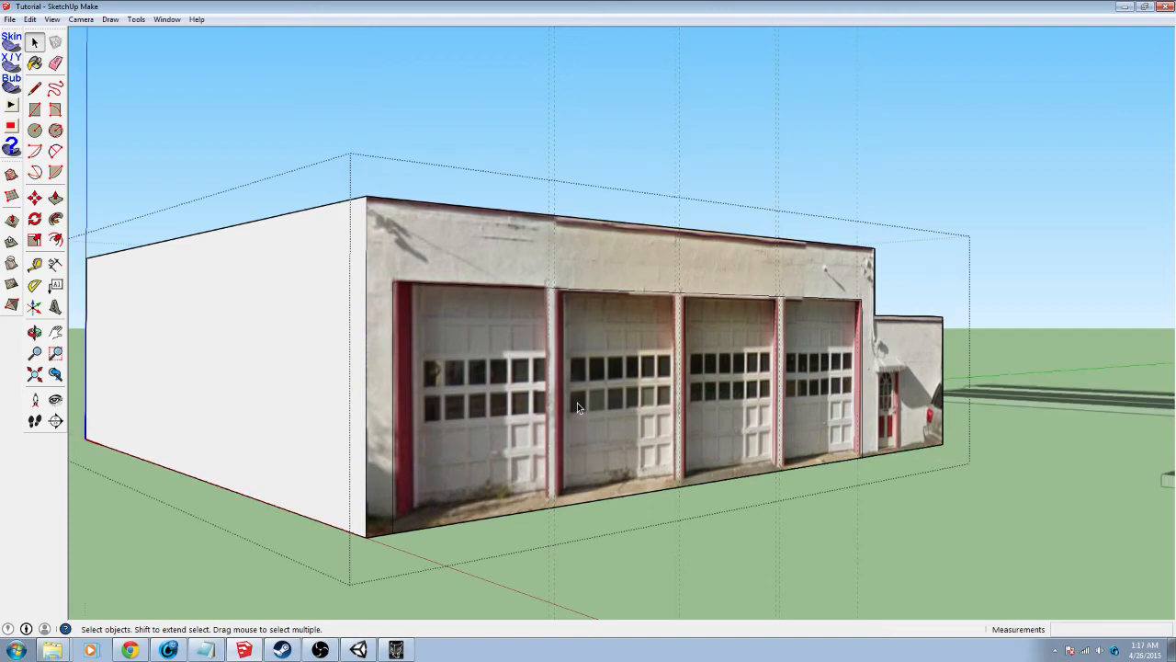
# Draw both vertical edges of the first door pillar inside the component, following its guides between the door-top line and the ground
pyautogui.scroll(3, 711, 462)
pyautogui.moveTo(677, 429); pyautogui.dragTo(624, 429, button='middle')
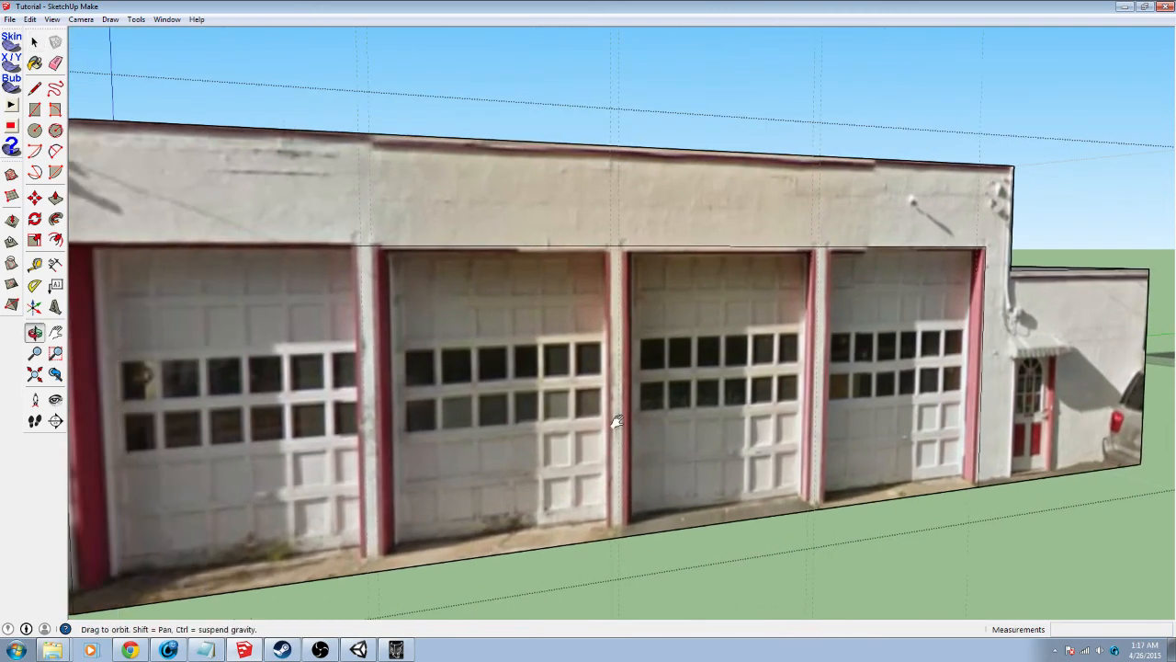
pyautogui.press('l')
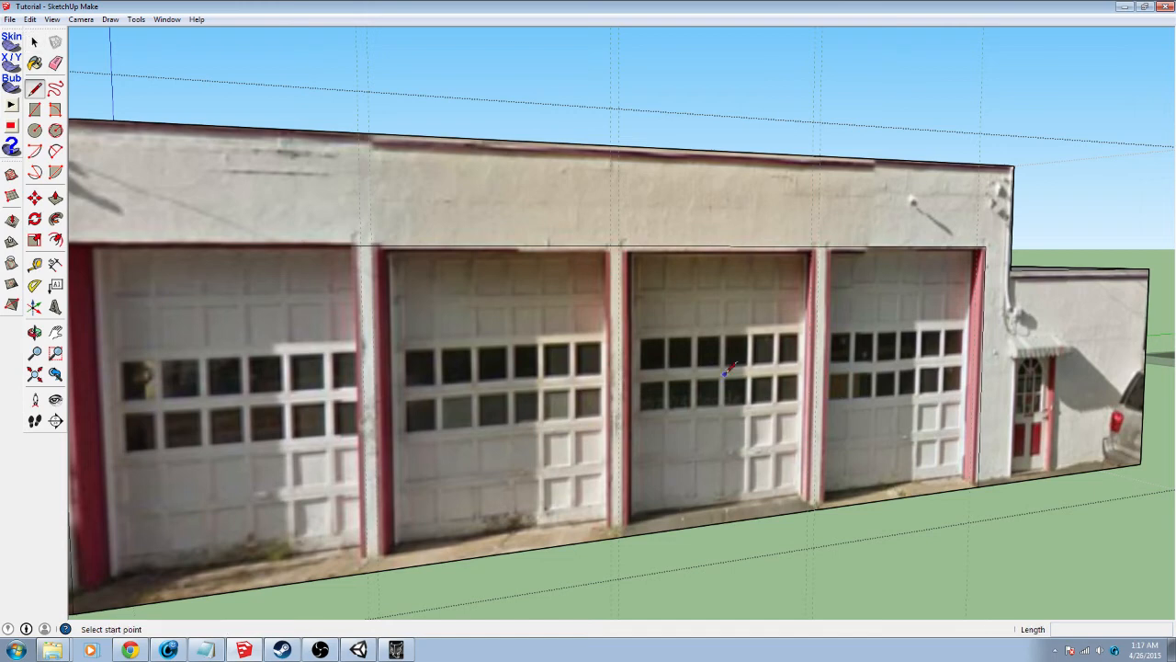
pyautogui.click(360, 245)
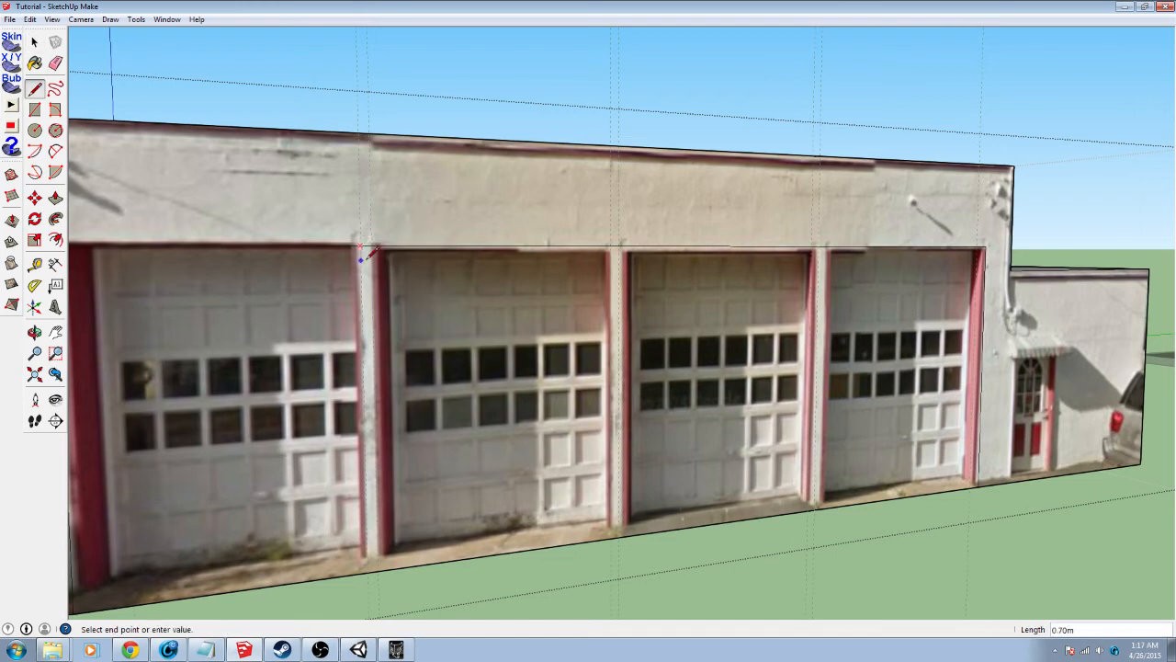
pyautogui.click(375, 564)
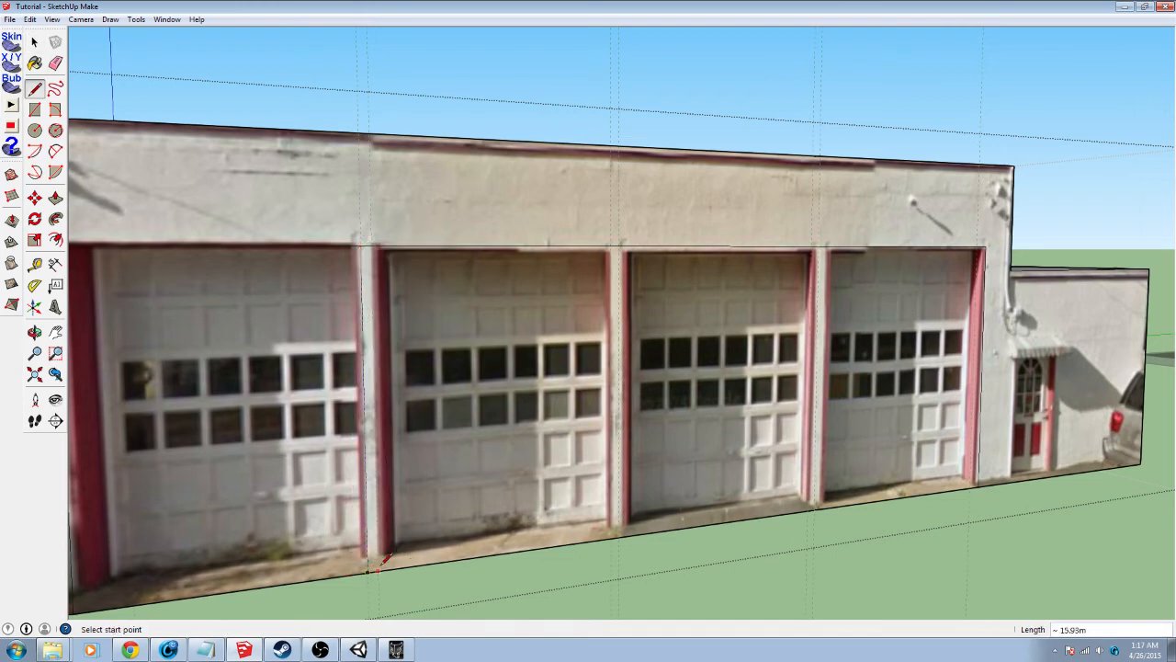
pyautogui.click(377, 568)
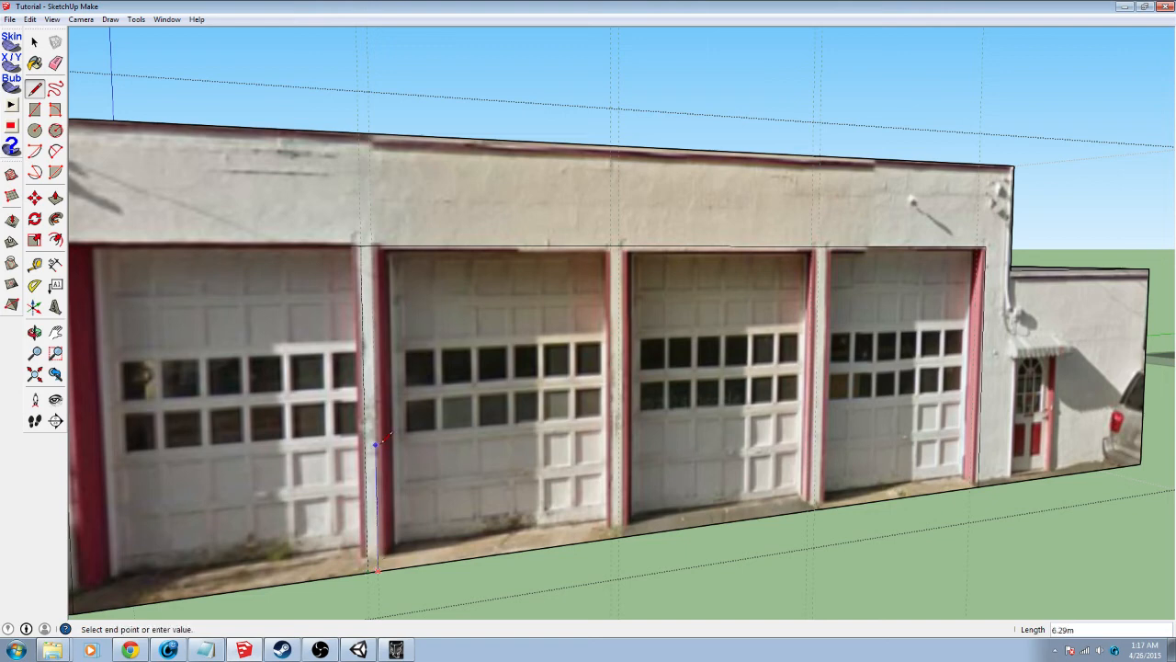
pyautogui.click(372, 247)
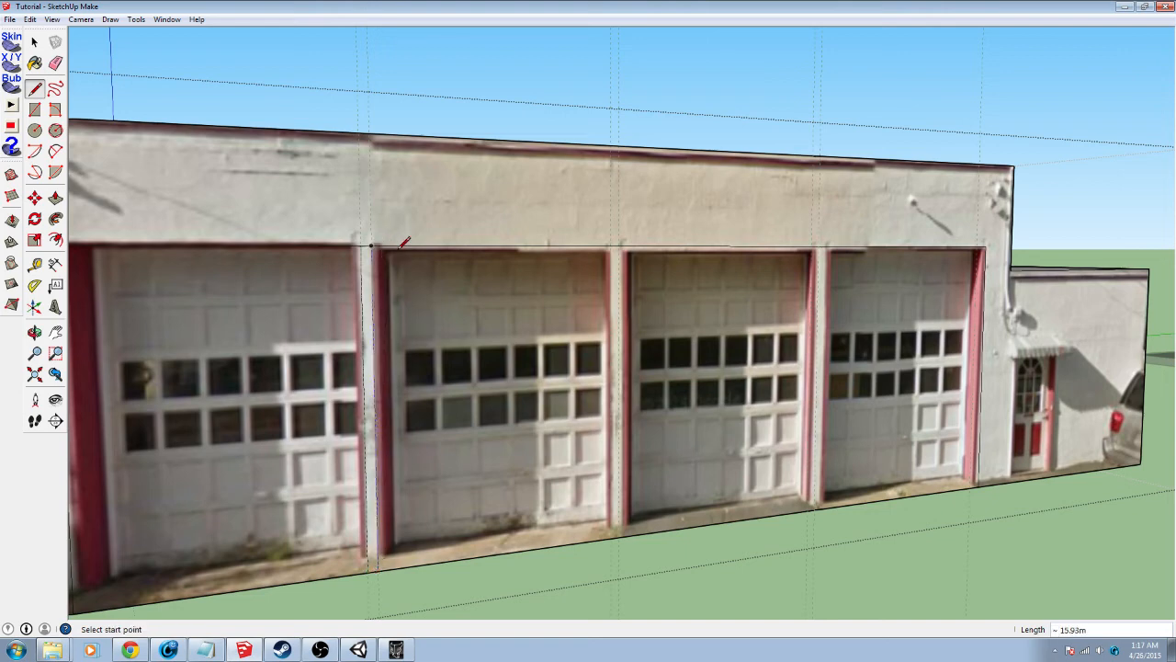
# Draw both vertical edges of the second door pillar inside the component, following its guides between the door-top line and the ground
pyautogui.click(610, 246)
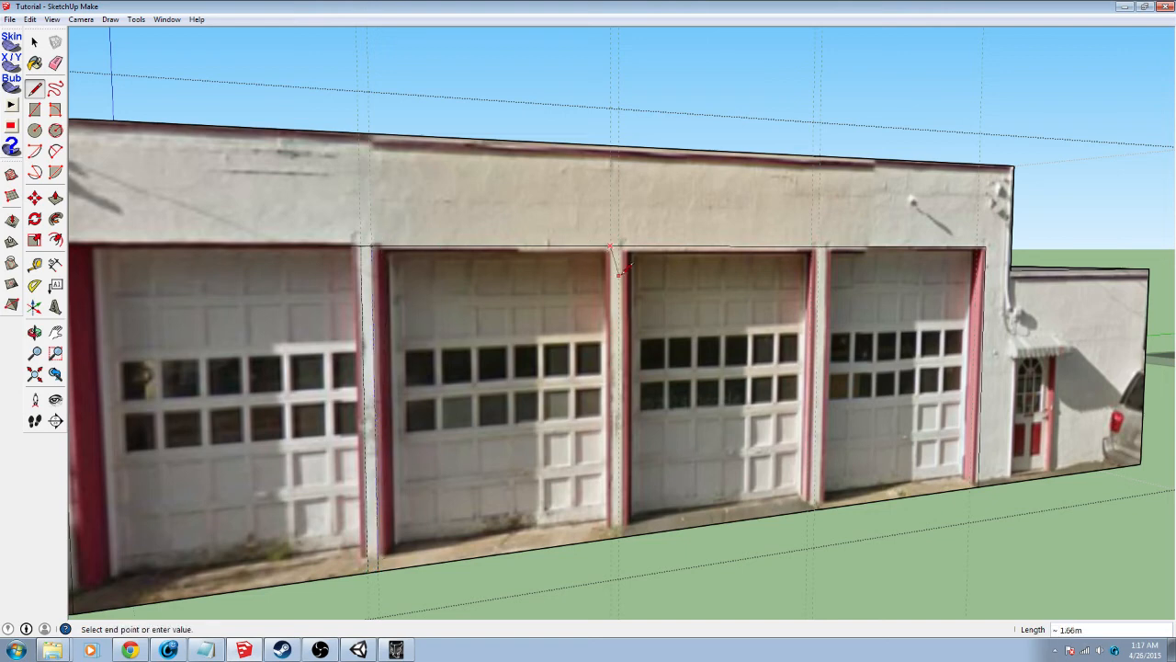
pyautogui.click(614, 534)
pyautogui.click(617, 534)
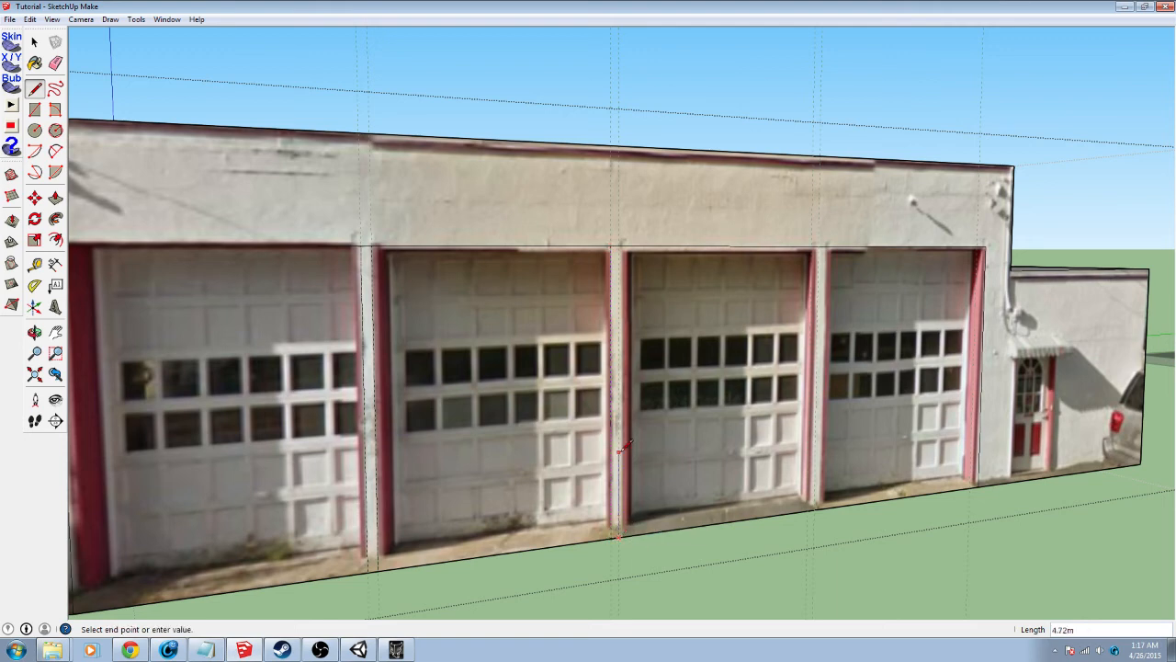
pyautogui.click(619, 245)
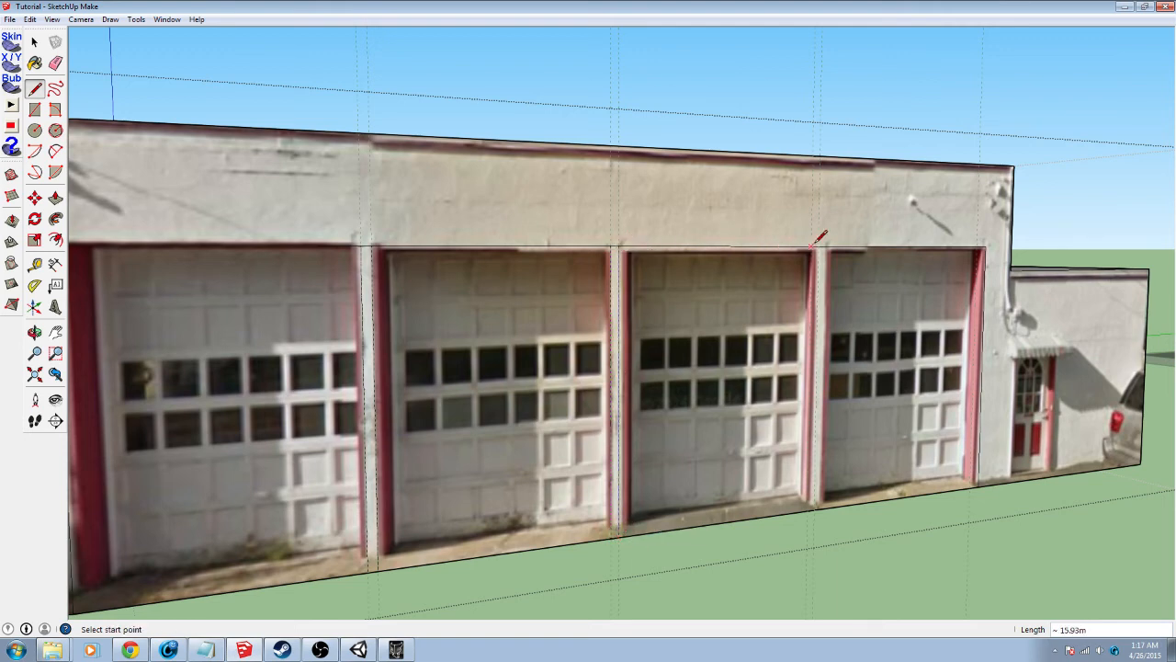
# Draw the vertical edges of the third door pillar and the outer edge of the fourth door along their guides down to the ground
pyautogui.click(810, 246)
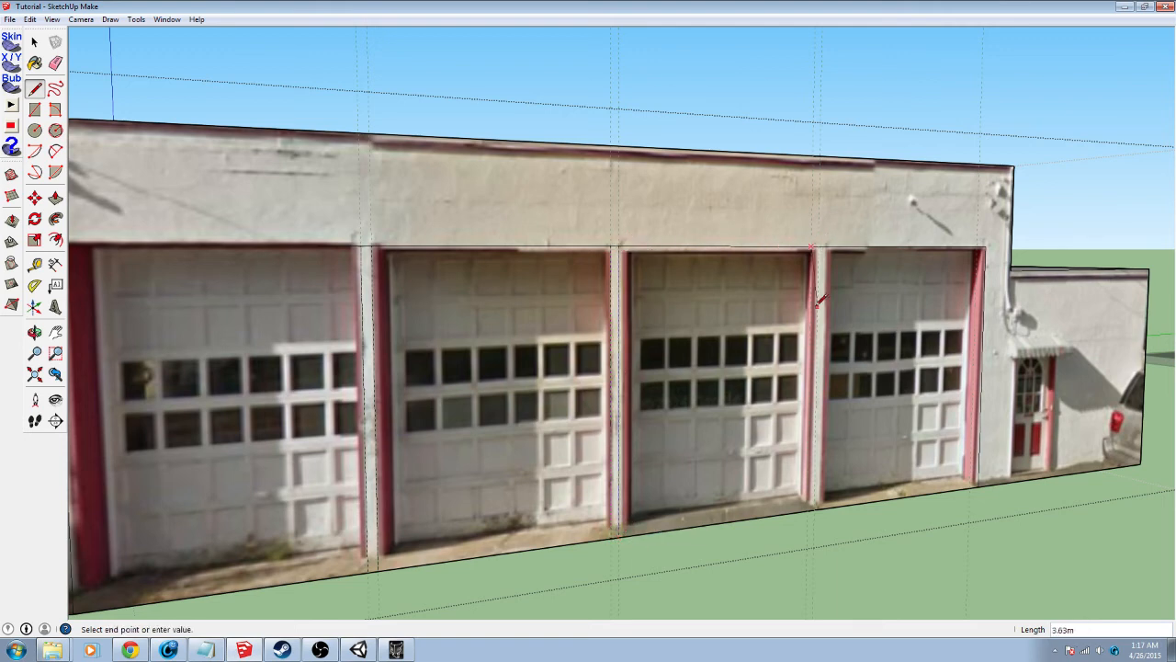
pyautogui.click(809, 510)
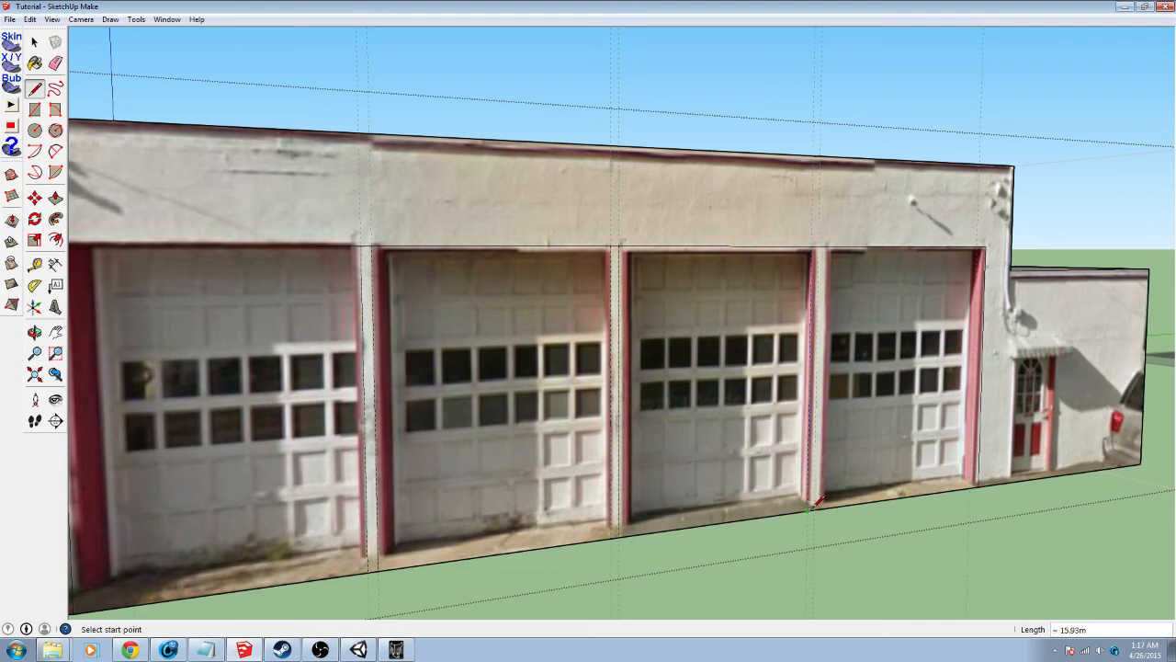
pyautogui.click(829, 244)
pyautogui.click(977, 246)
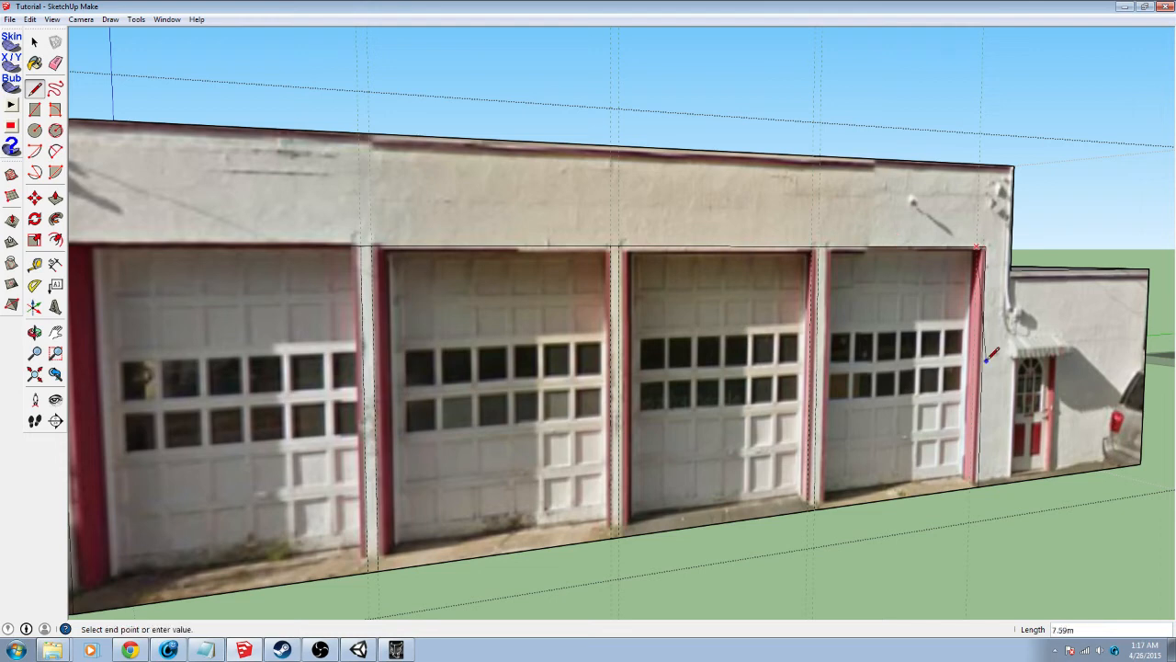
pyautogui.click(974, 482)
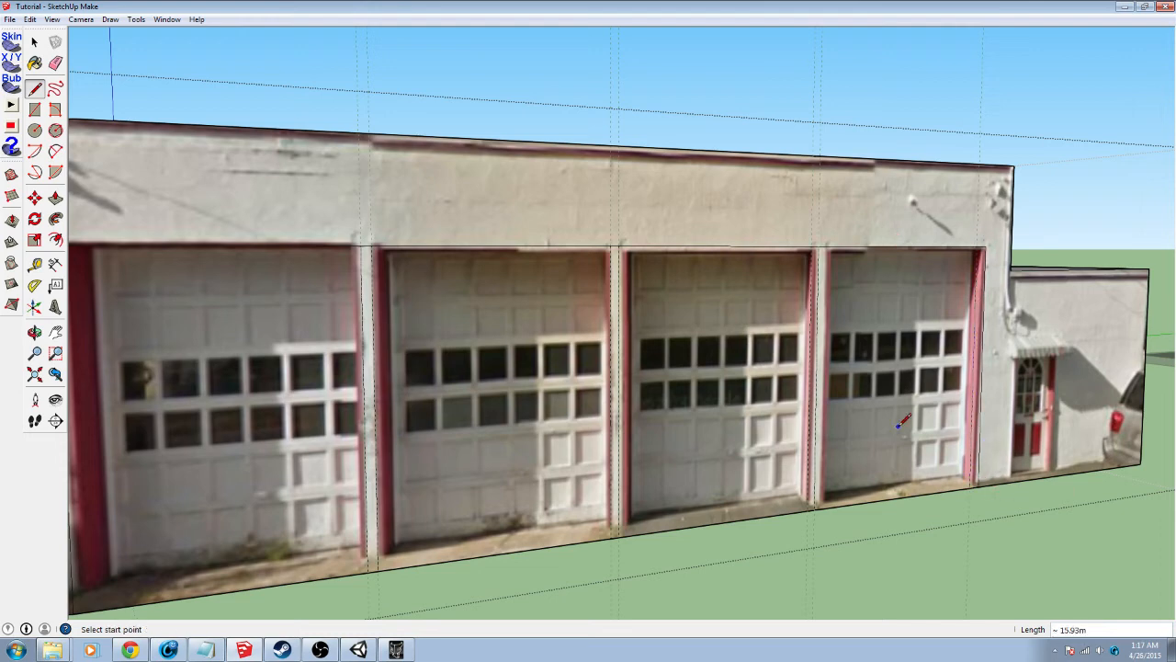
# Push the third garage door's face 0.5 m into the building
pyautogui.keyDown('shift'); pyautogui.moveTo(902, 422); pyautogui.dragTo(658, 374, button='middle'); pyautogui.keyUp('shift')
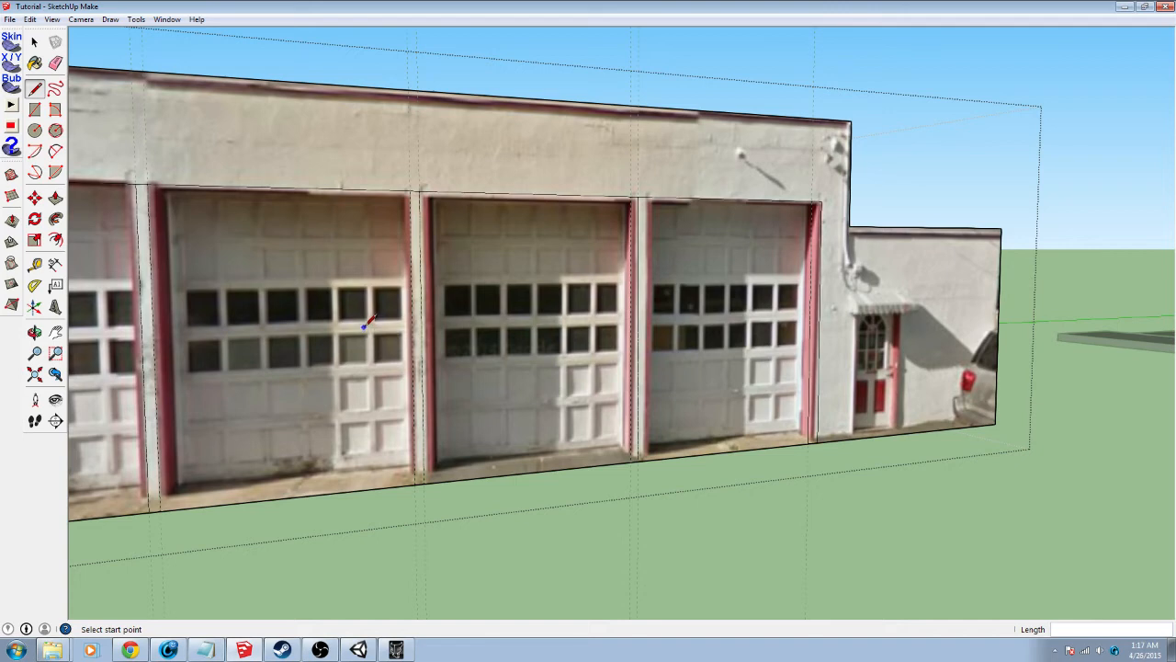
pyautogui.press('p')
pyautogui.click(573, 303)
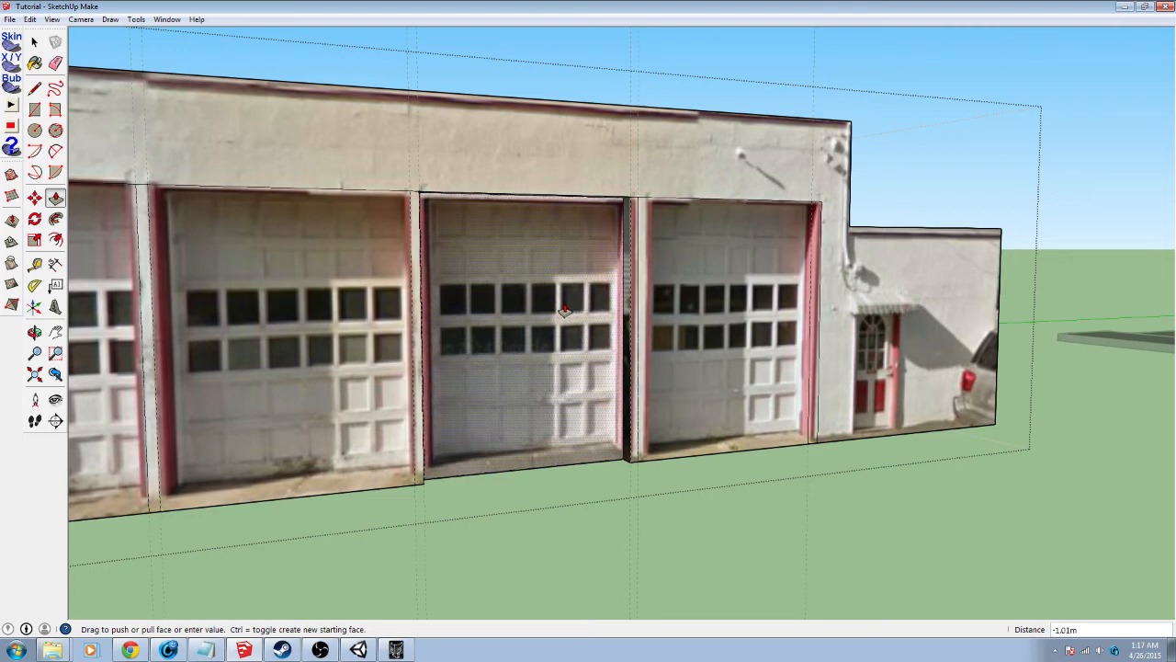
pyautogui.write('.5')
pyautogui.press('Return')
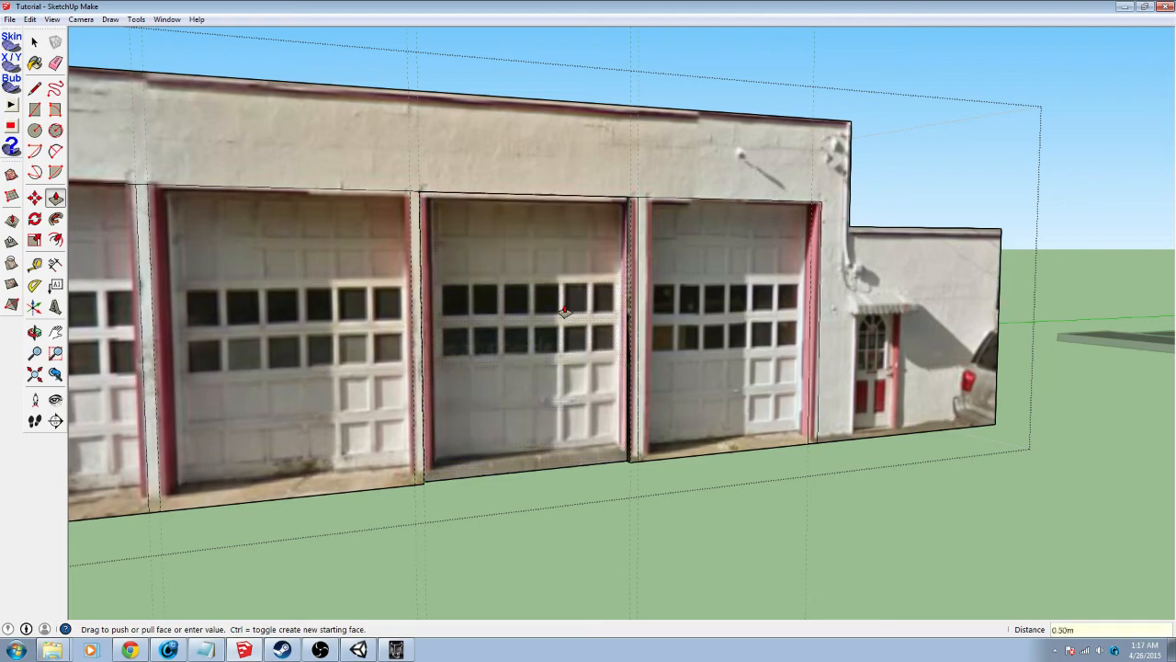
# Repeat the same push depth on the fourth, second and first garage door faces
pyautogui.doubleClick(696, 322)
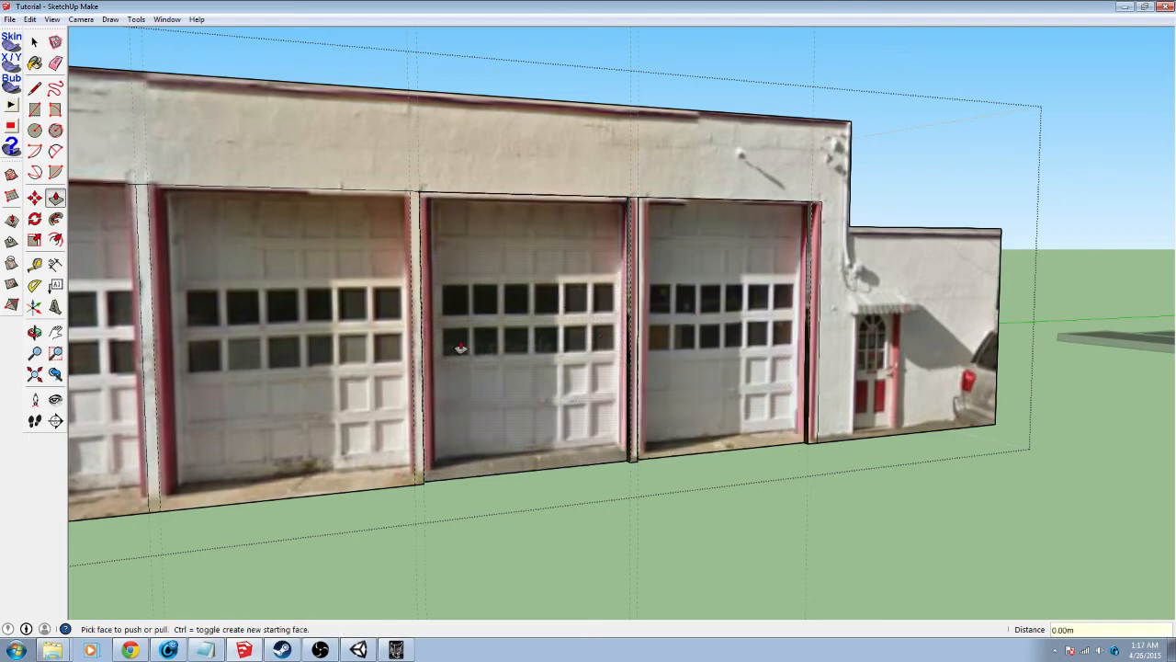
pyautogui.doubleClick(332, 348)
pyautogui.keyDown('shift'); pyautogui.moveTo(167, 399); pyautogui.dragTo(500, 368, button='middle'); pyautogui.keyUp('shift')
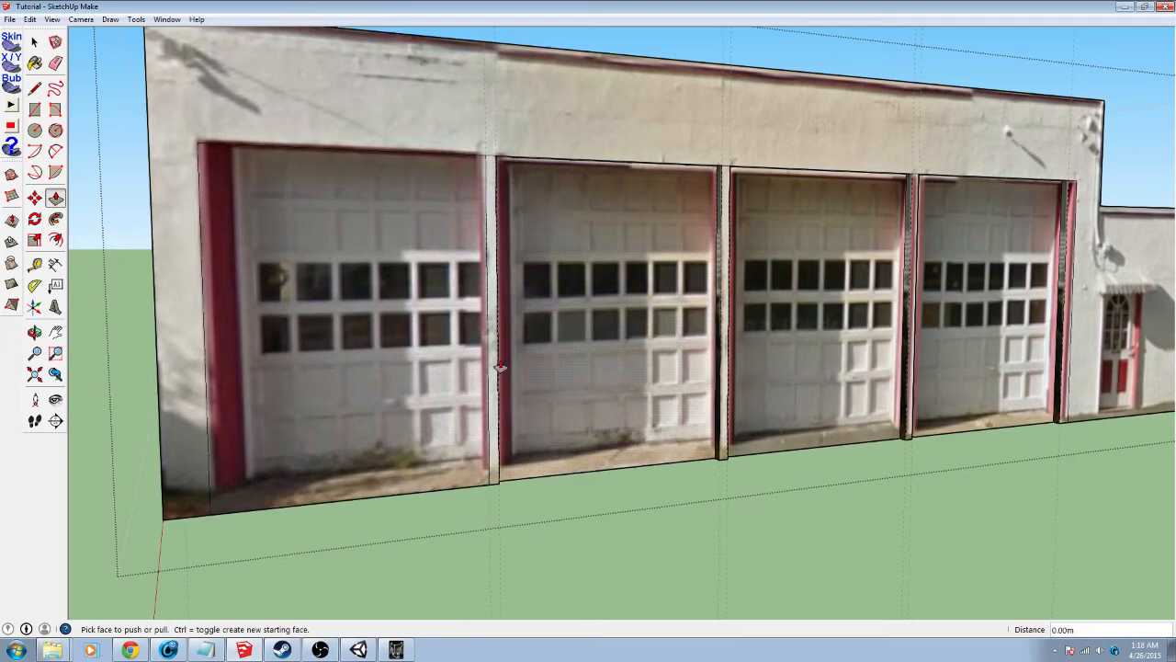
pyautogui.doubleClick(328, 313)
# Draw a rectangle of about 4.15 by 9.18 m around the small side entrance door, from the ground up to its awning
pyautogui.moveTo(328, 313); pyautogui.dragTo(591, 456, button='middle')
pyautogui.keyDown('shift'); pyautogui.moveTo(762, 397); pyautogui.dragTo(381, 287, button='middle'); pyautogui.keyUp('shift')
pyautogui.scroll(5, 400, 393)
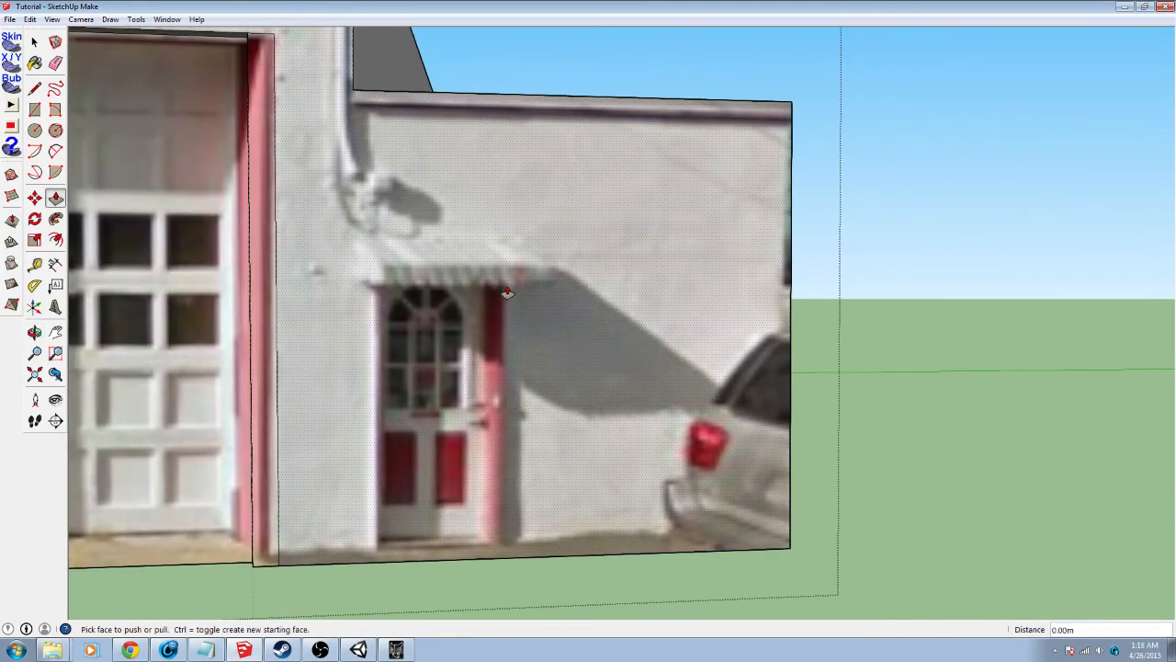
pyautogui.press('r')
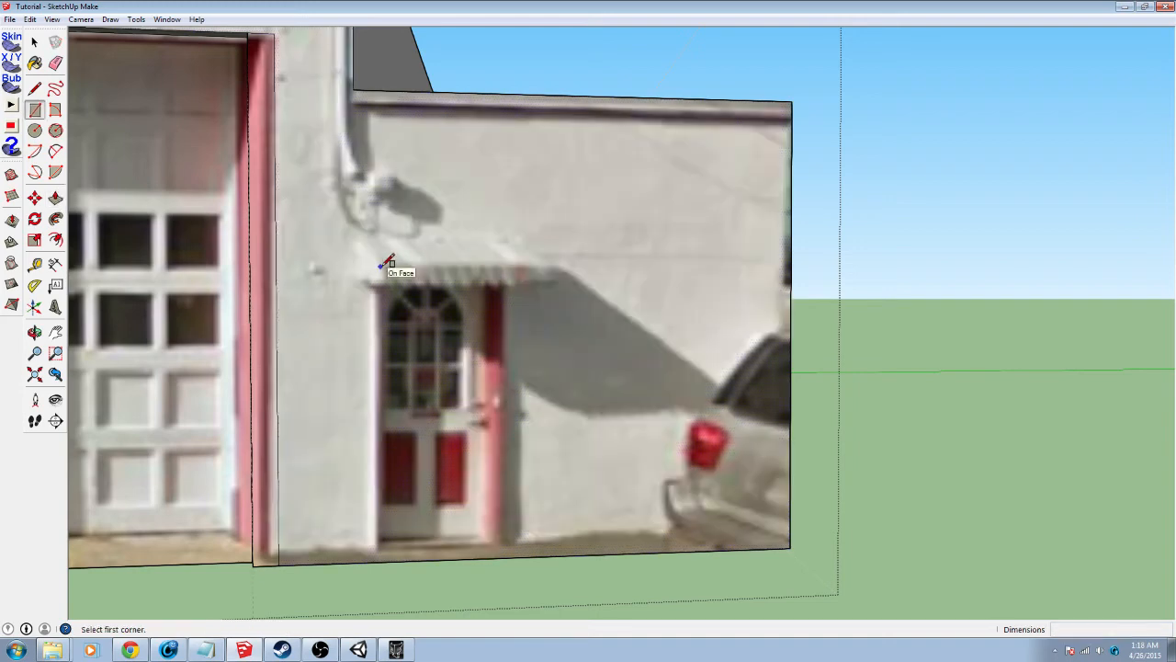
pyautogui.click(370, 561)
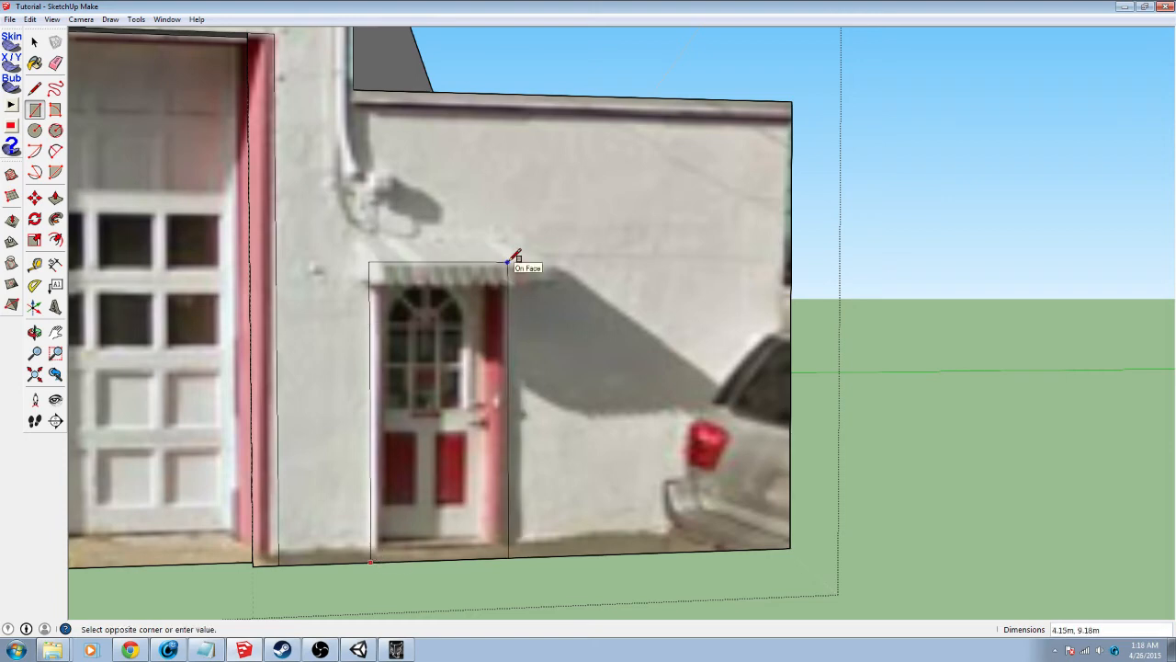
pyautogui.click(509, 261)
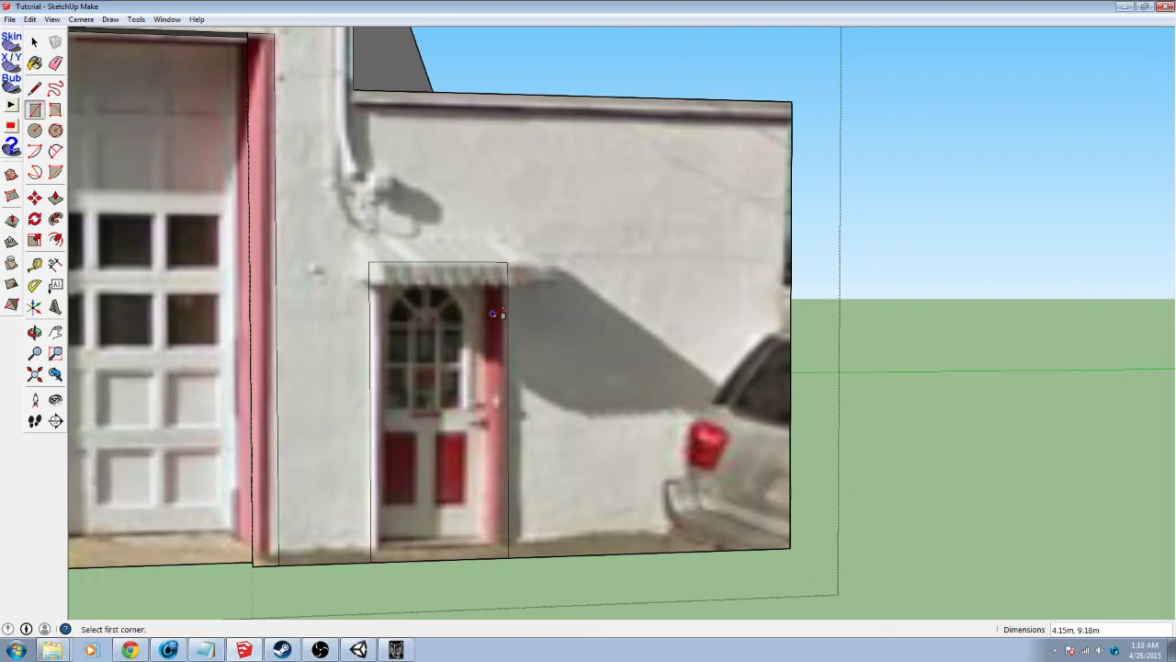
# Push the side entrance door's face 1 m into the wall
pyautogui.press('p')
pyautogui.moveTo(431, 403); pyautogui.dragTo(501, 412, button='middle')
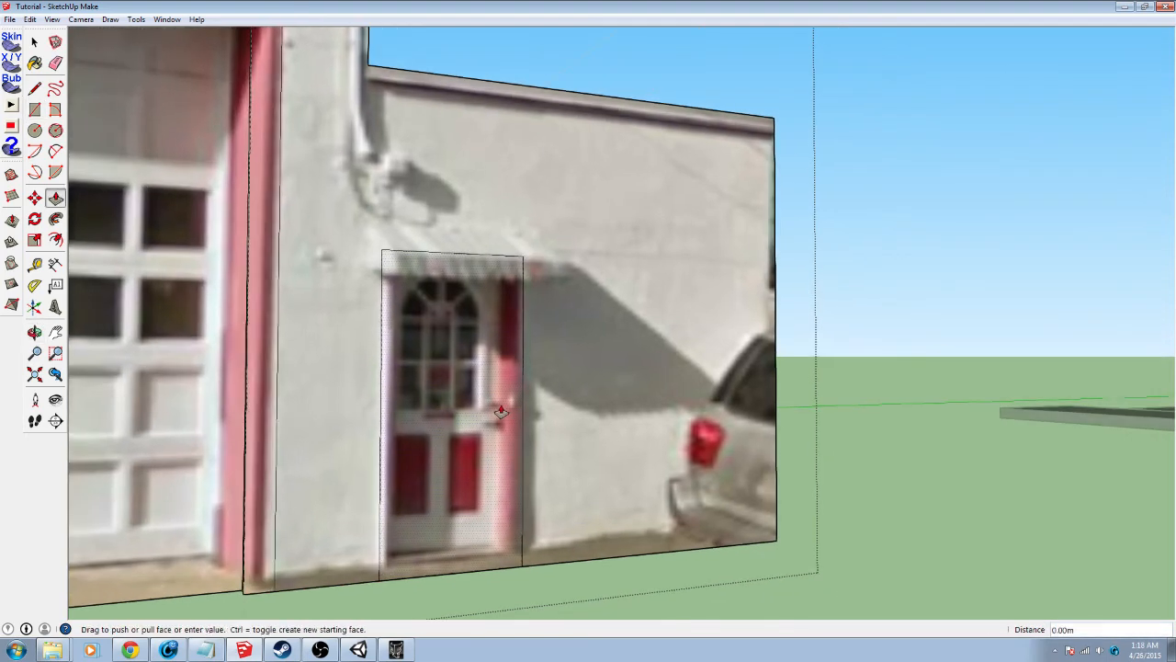
pyautogui.click(501, 411)
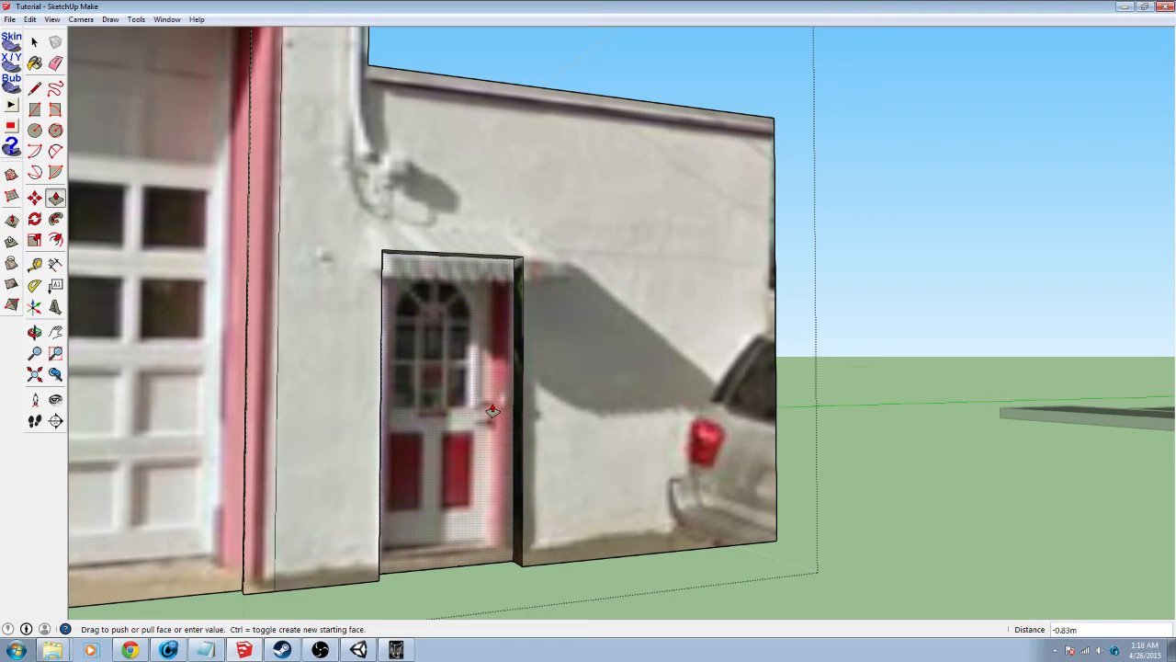
pyautogui.write('1.00m')
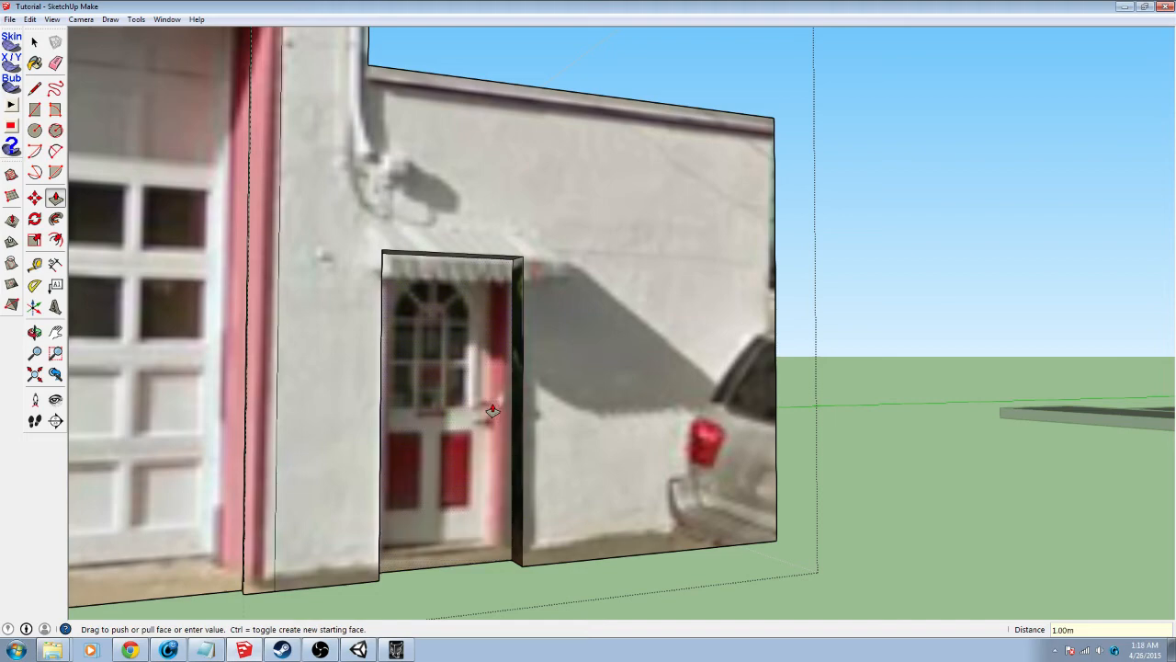
pyautogui.press('Return')
# Examine the recessed garage doors and side entrance from several angles
pyautogui.moveTo(493, 411); pyautogui.dragTo(405, 499, button='middle')
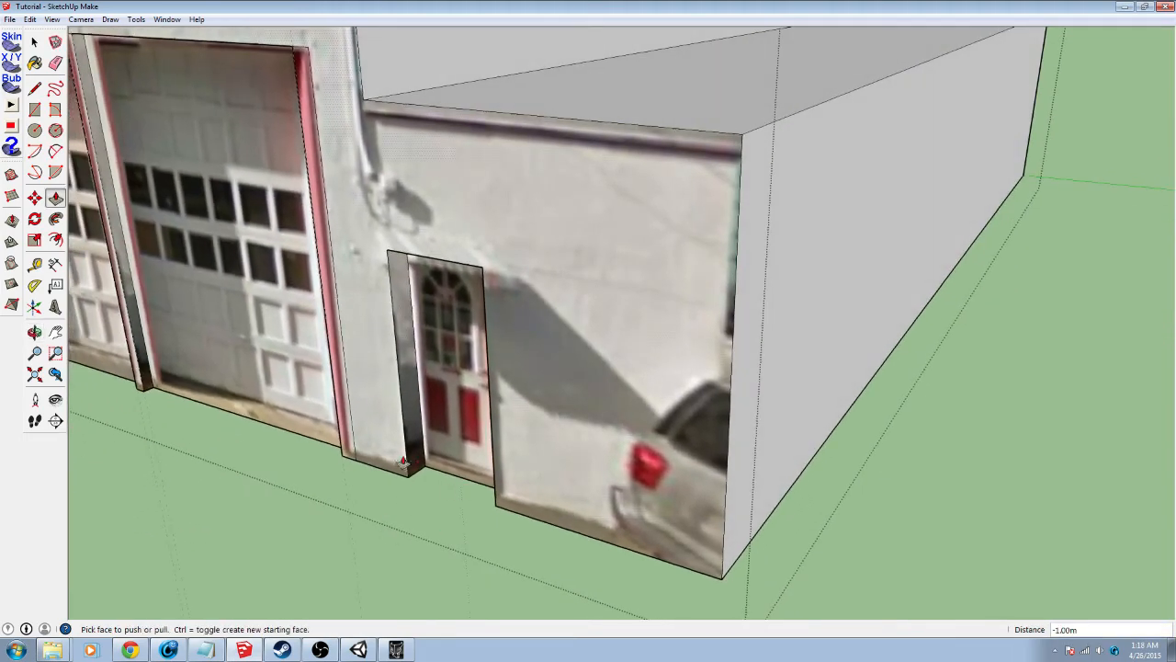
pyautogui.moveTo(557, 288); pyautogui.dragTo(656, 278, button='middle')
pyautogui.scroll(-4, 650, 294)
pyautogui.scroll(-3, 476, 289)
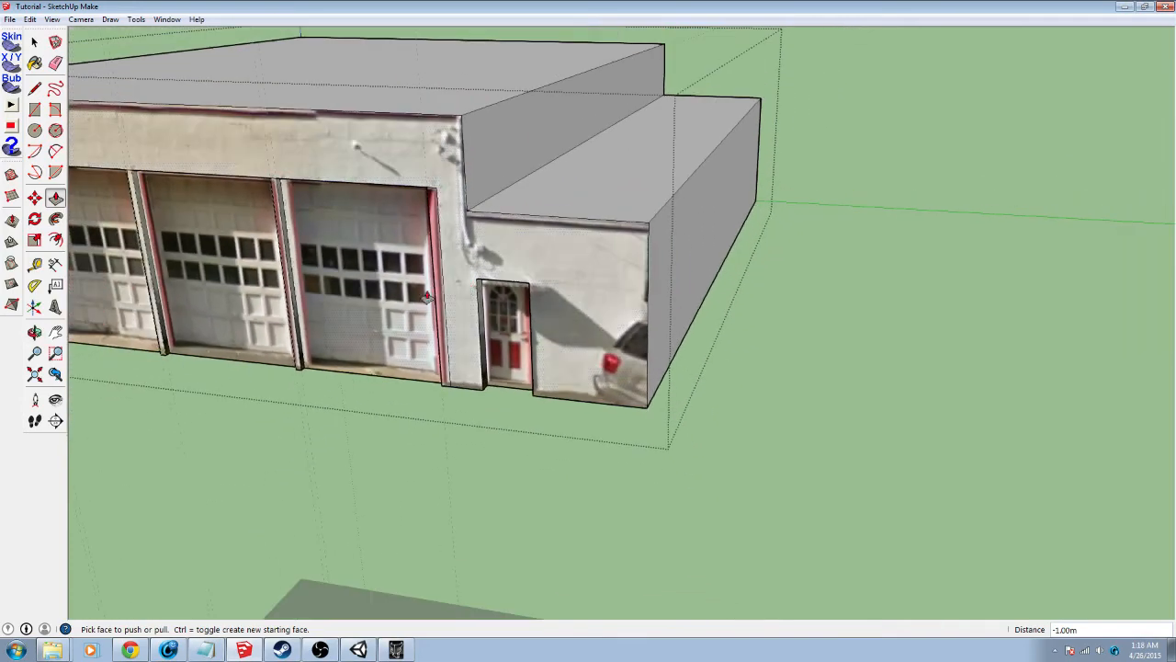
pyautogui.moveTo(373, 309); pyautogui.dragTo(682, 228, button='middle')
pyautogui.scroll(3, 522, 203)
pyautogui.scroll(-5, 521, 203)
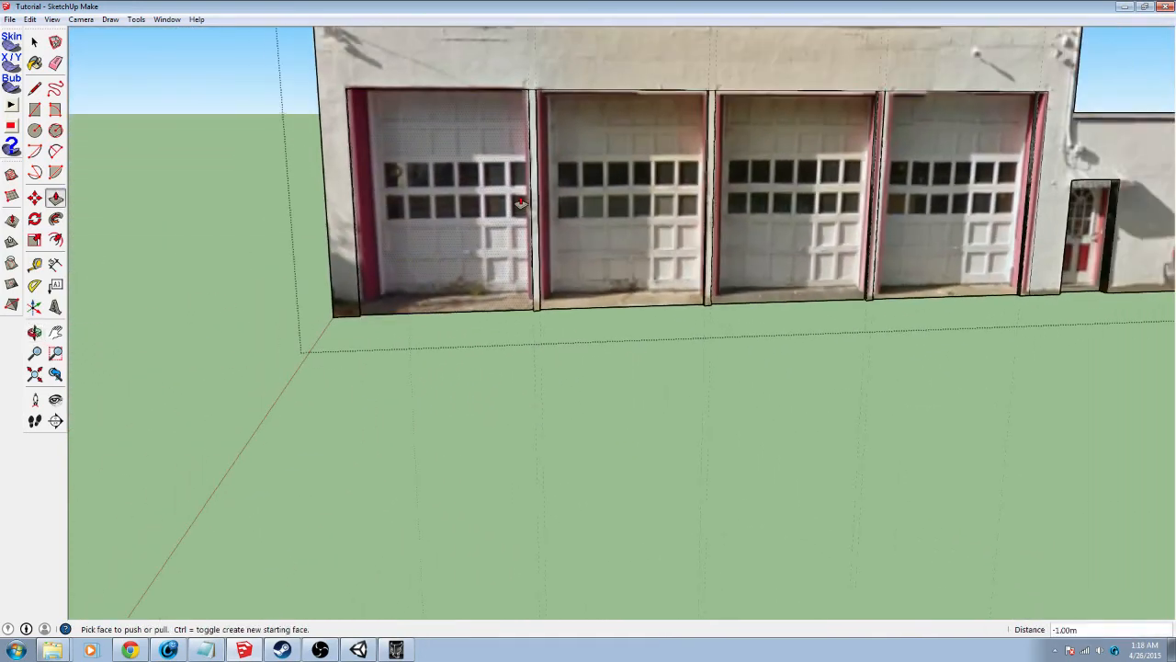
pyautogui.moveTo(521, 203); pyautogui.dragTo(572, 299, button='middle')
# Leave the garage component and erase all the vertical guides along its front
pyautogui.click(34, 42)
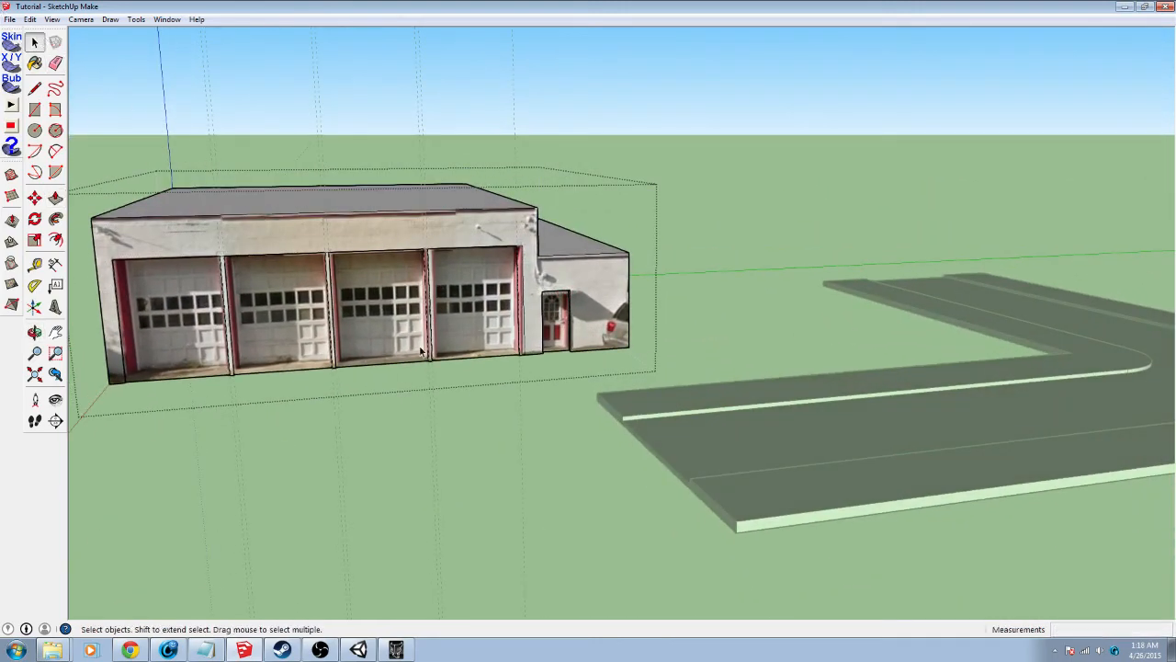
pyautogui.moveTo(828, 179)
pyautogui.mouseDown(button='middle')
pyautogui.moveTo(444, 433)
pyautogui.moveTo(633, 388)
pyautogui.mouseUp(button='middle')
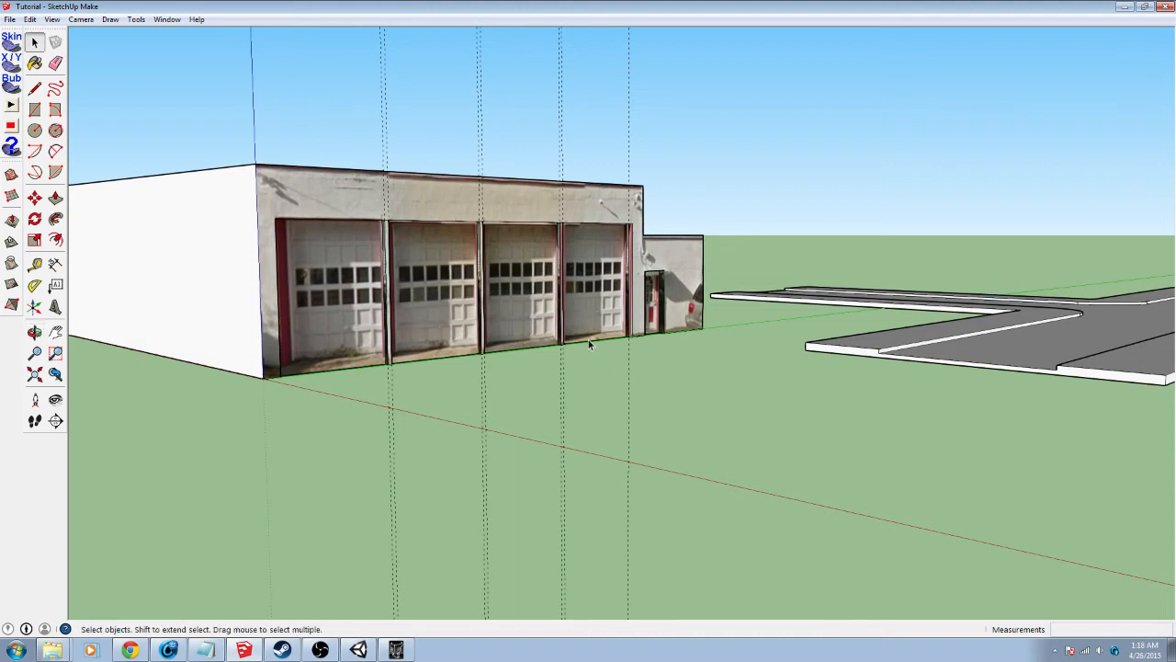
pyautogui.press('e')
pyautogui.moveTo(701, 112)
pyautogui.mouseDown()
pyautogui.moveTo(232, 101)
pyautogui.moveTo(667, 74)
pyautogui.moveTo(467, 73)
pyautogui.moveTo(601, 91)
pyautogui.mouseUp()
pyautogui.moveTo(609, 480); pyautogui.dragTo(584, 497, button='middle')
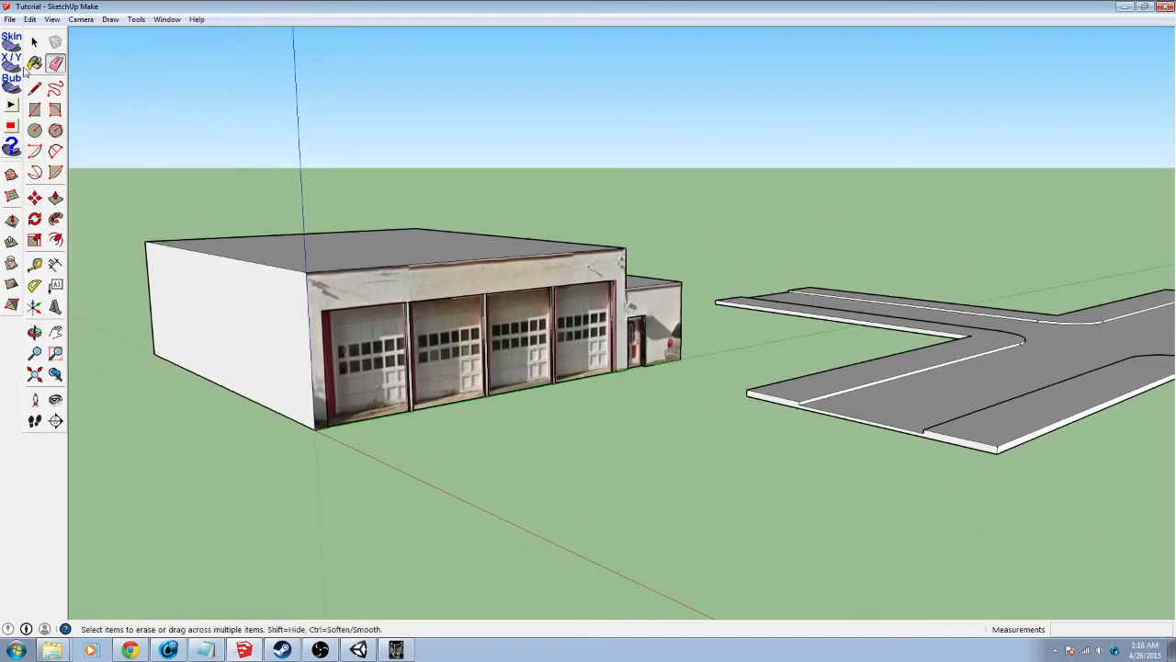
# Move the road component by the lower inner corner of its sidewalk onto the garage's bottom front corner
pyautogui.click(34, 42)
pyautogui.click(992, 364)
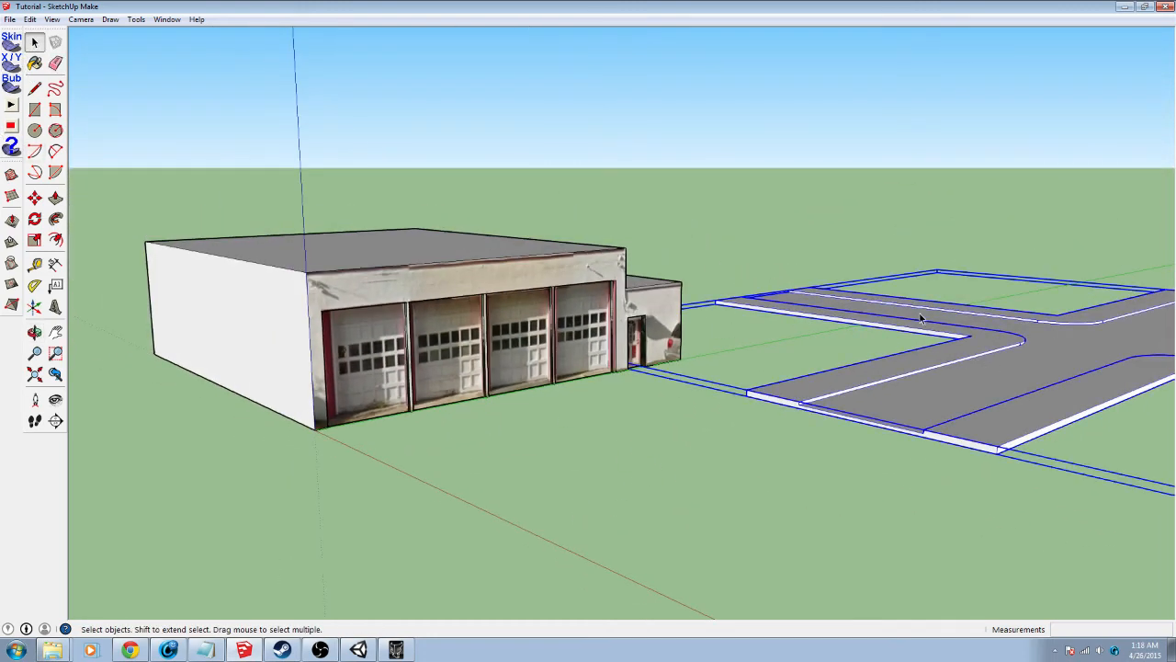
pyautogui.scroll(5, 930, 321)
pyautogui.moveTo(931, 322); pyautogui.dragTo(958, 420, button='middle')
pyautogui.press('m')
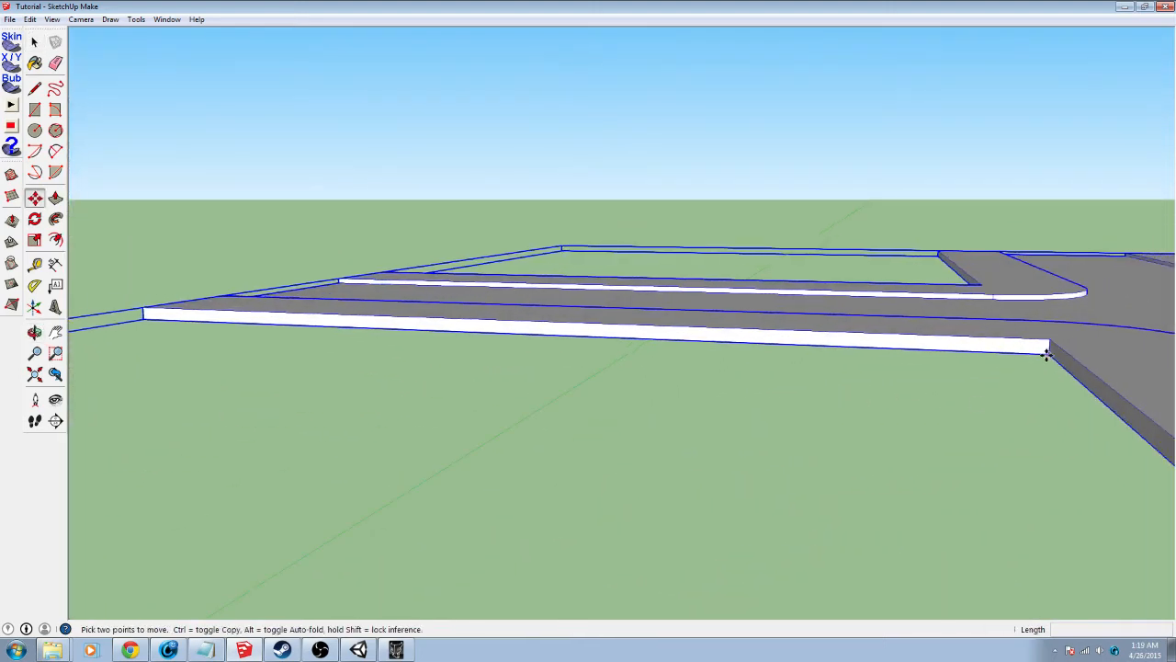
pyautogui.click(1046, 355)
pyautogui.moveTo(896, 241); pyautogui.dragTo(940, 221, button='middle')
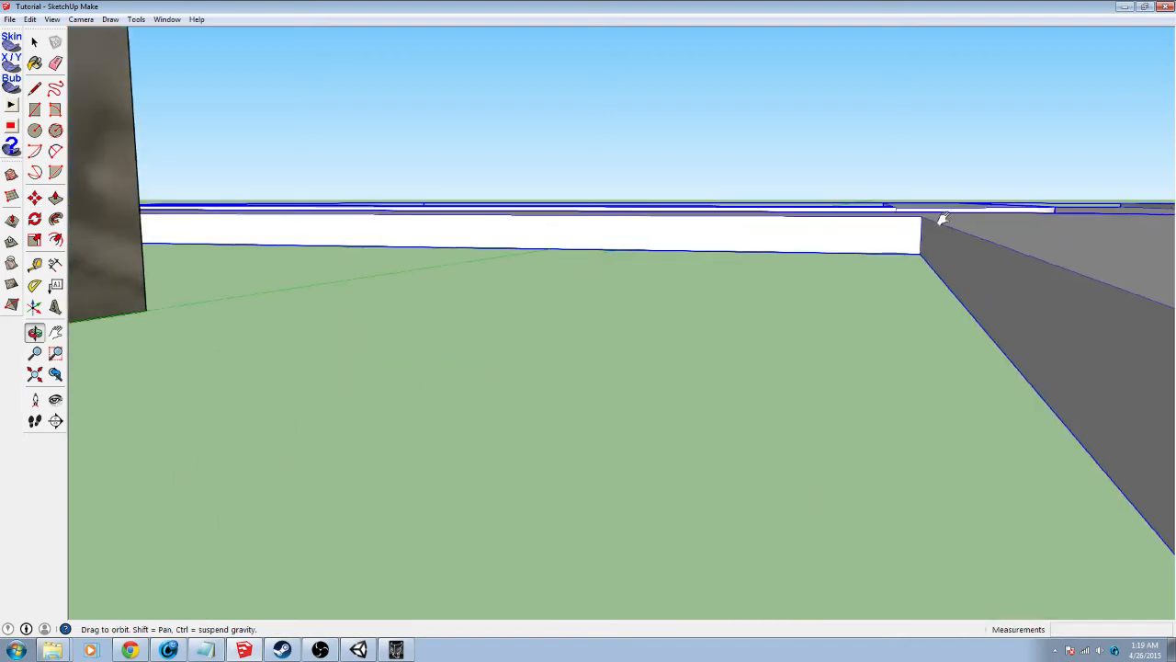
pyautogui.moveTo(939, 163); pyautogui.dragTo(927, 241, button='middle')
pyautogui.moveTo(738, 306); pyautogui.dragTo(792, 432, button='middle')
pyautogui.scroll(-9, 961, 132)
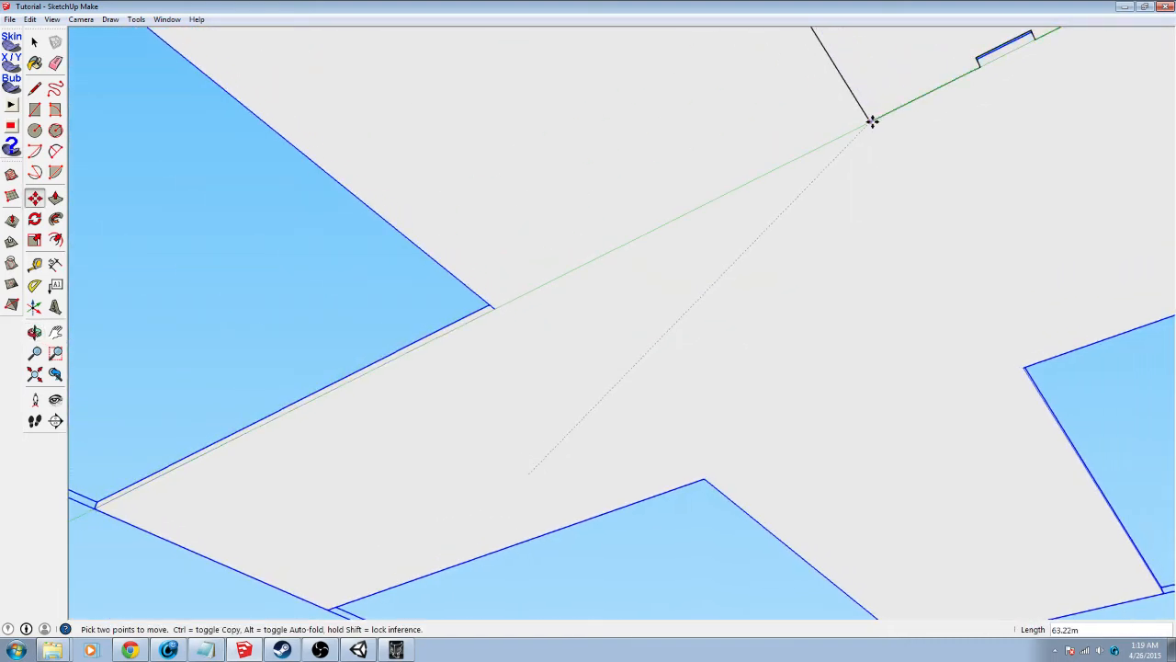
pyautogui.click(870, 123)
# Examine how the garage's base meets the sidewalk along the recessed doors, and clear the road selection
pyautogui.moveTo(1076, 273); pyautogui.dragTo(267, 328, button='middle')
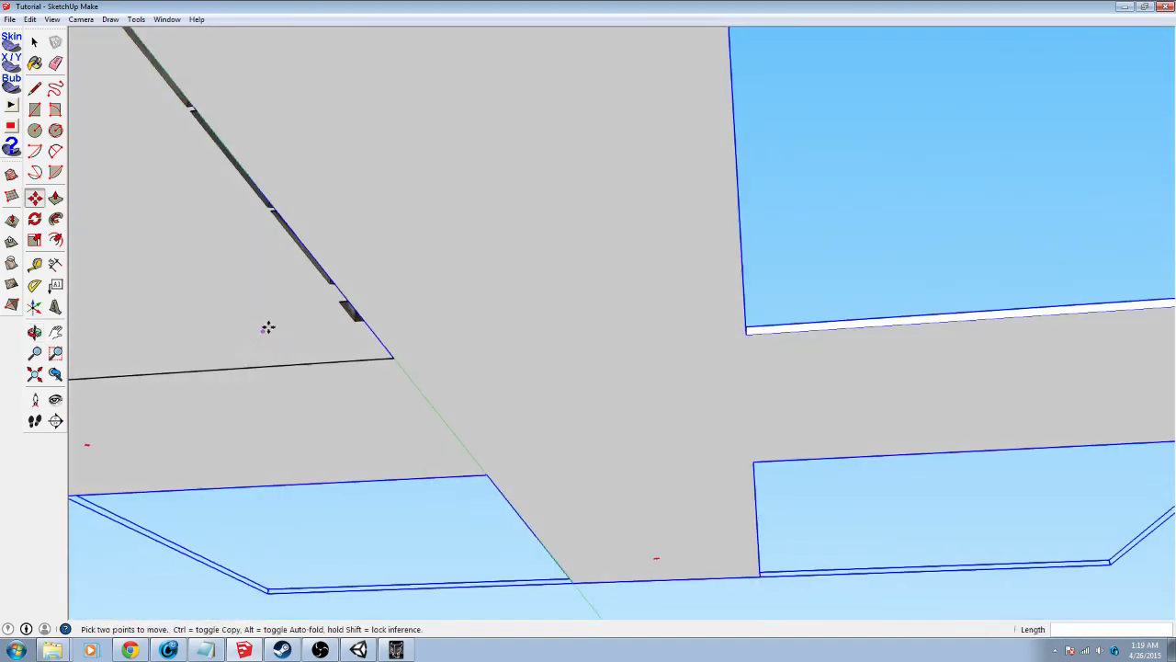
pyautogui.moveTo(748, 205); pyautogui.dragTo(755, 378, button='middle')
pyautogui.keyDown('shift'); pyautogui.moveTo(757, 450); pyautogui.dragTo(796, 359, button='middle'); pyautogui.keyUp('shift')
pyautogui.scroll(10, 769, 441)
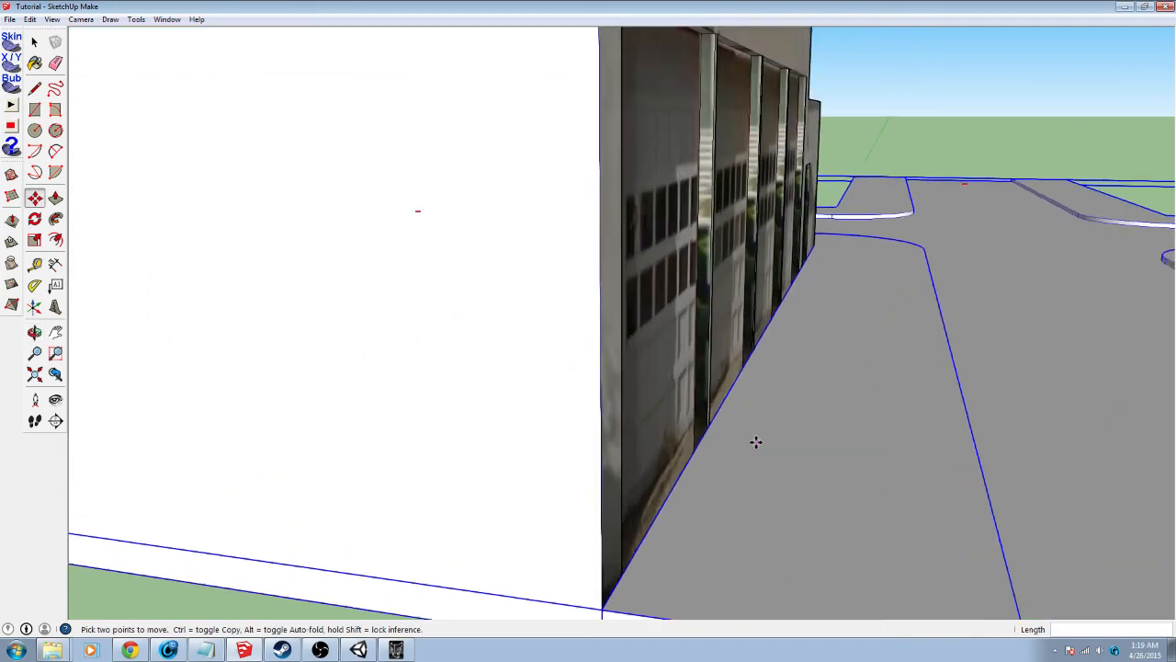
pyautogui.moveTo(649, 459); pyautogui.dragTo(663, 429, button='middle')
pyautogui.press('m')
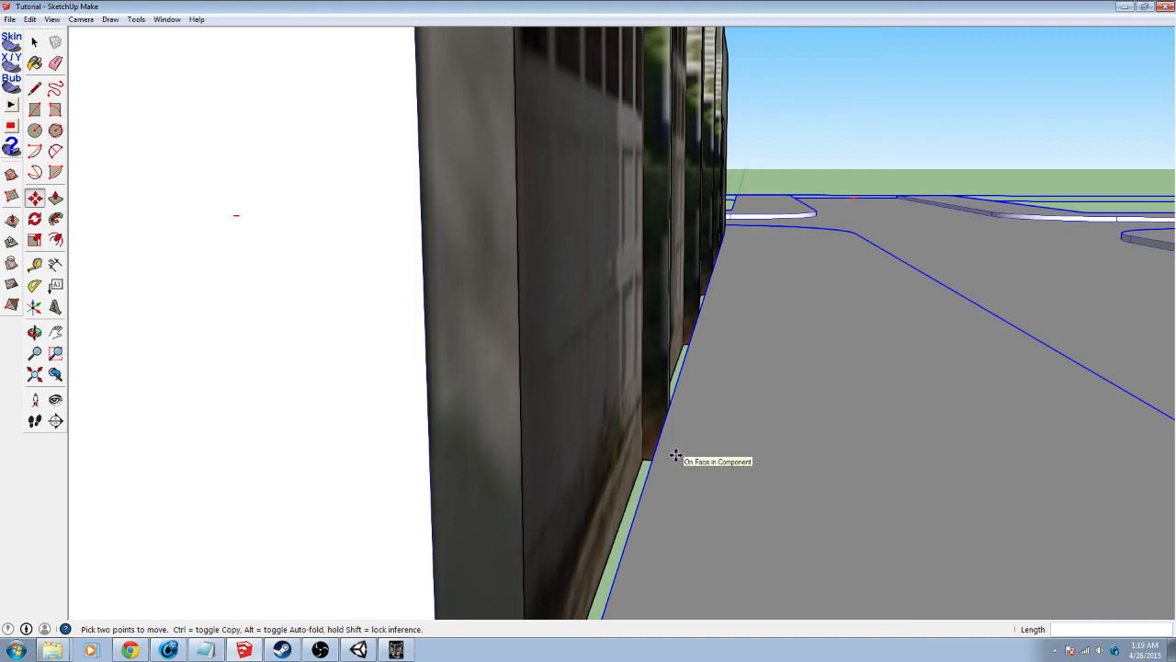
pyautogui.scroll(-4, 676, 454)
pyautogui.scroll(-5, 676, 455)
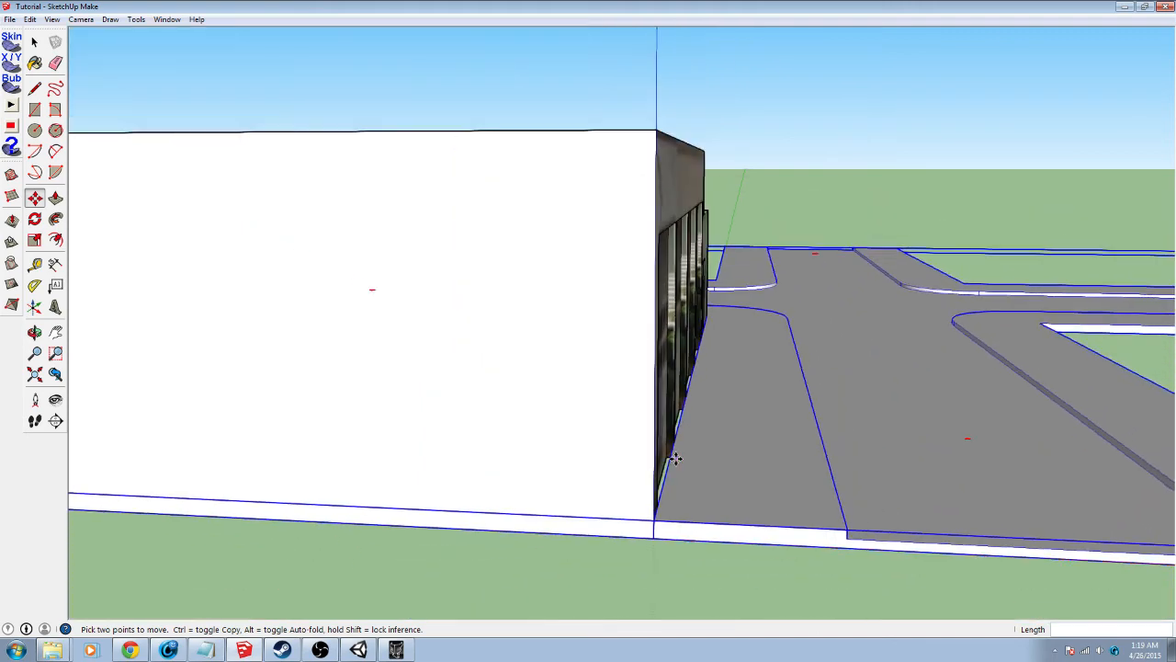
pyautogui.moveTo(690, 451)
pyautogui.mouseDown(button='middle')
pyautogui.moveTo(895, 480)
pyautogui.moveTo(689, 469)
pyautogui.mouseUp(button='middle')
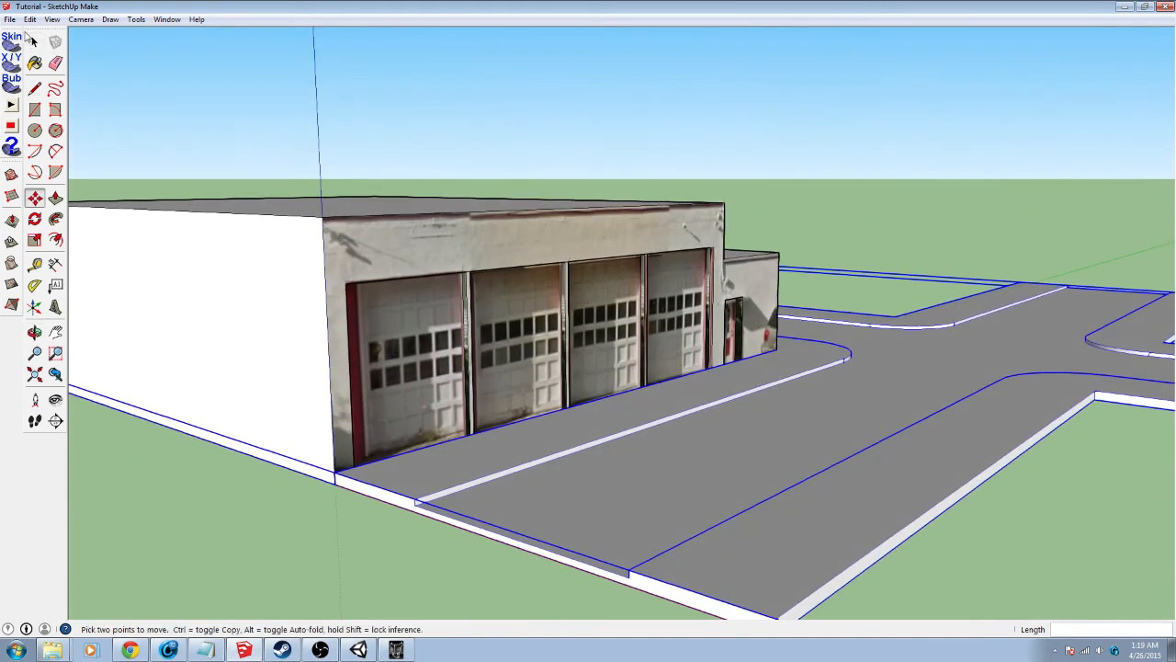
pyautogui.click(32, 41)
pyautogui.click(379, 81)
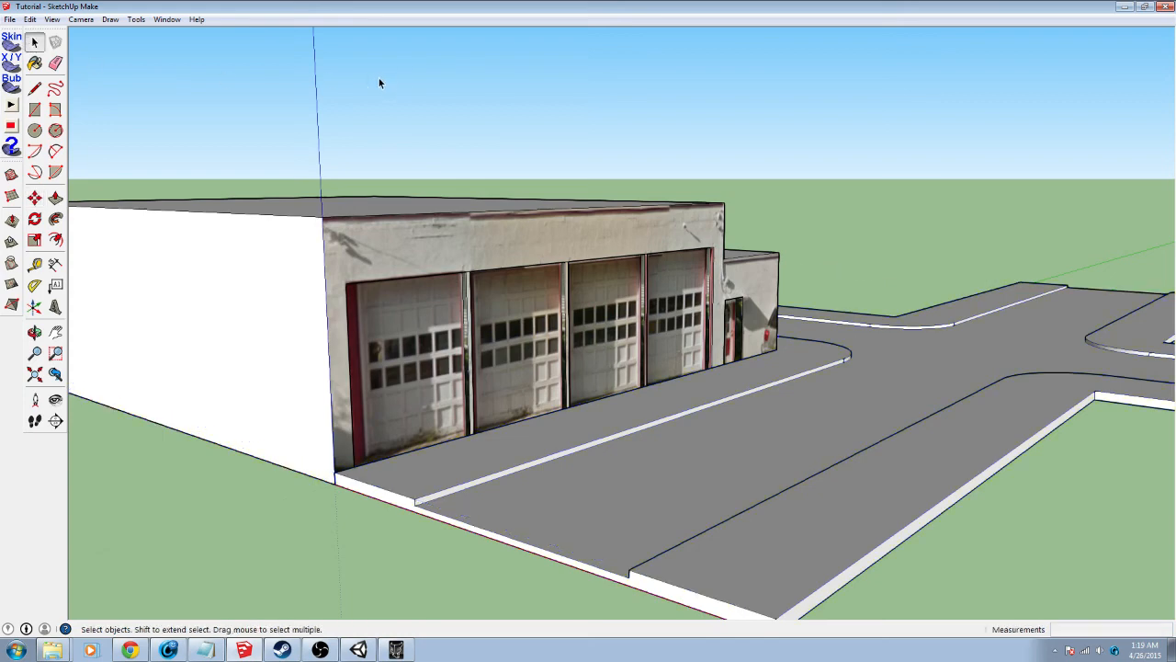
# Export the model as the COLLADA file Tutorial into the desktop's Tutorial folder, overwriting the existing Tutorial.dae
pyautogui.click(10, 21)
pyautogui.click(35, 64)
pyautogui.click(9, 20)
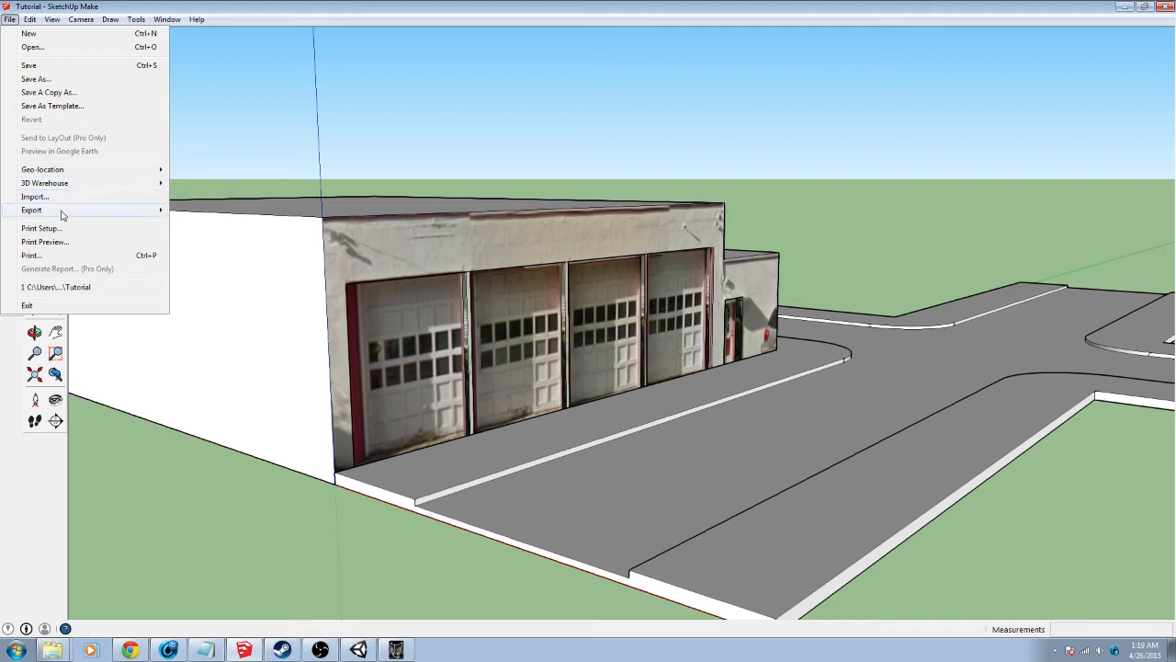
pyautogui.moveTo(64, 210)
pyautogui.click(204, 210)
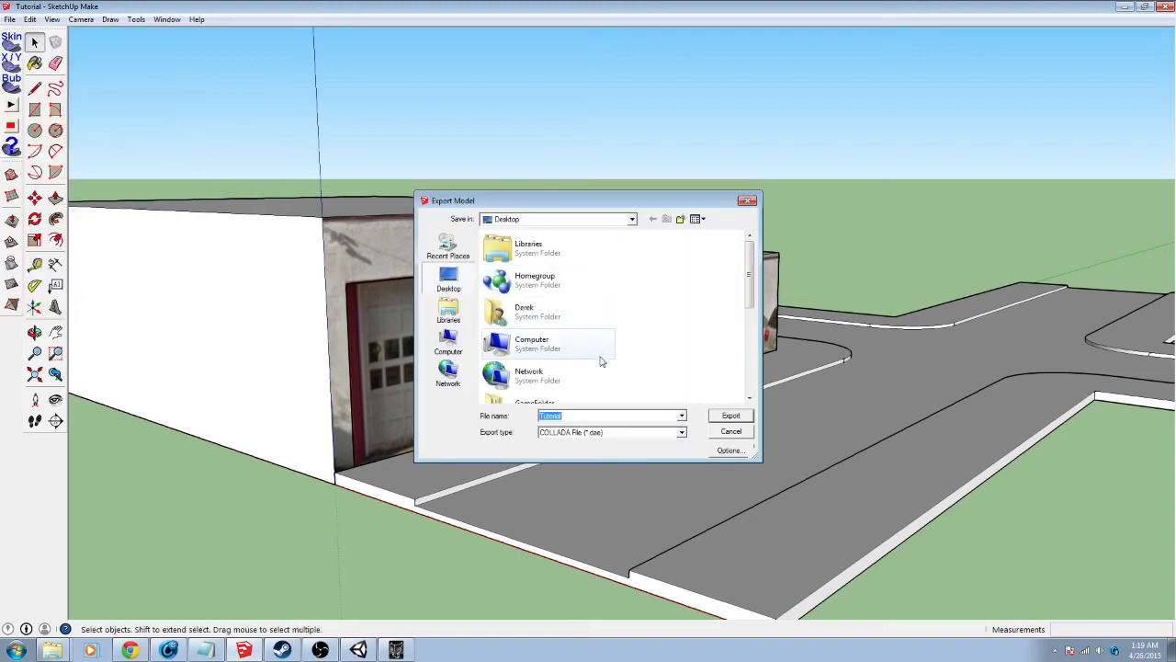
pyautogui.moveTo(749, 276); pyautogui.dragTo(747, 384)
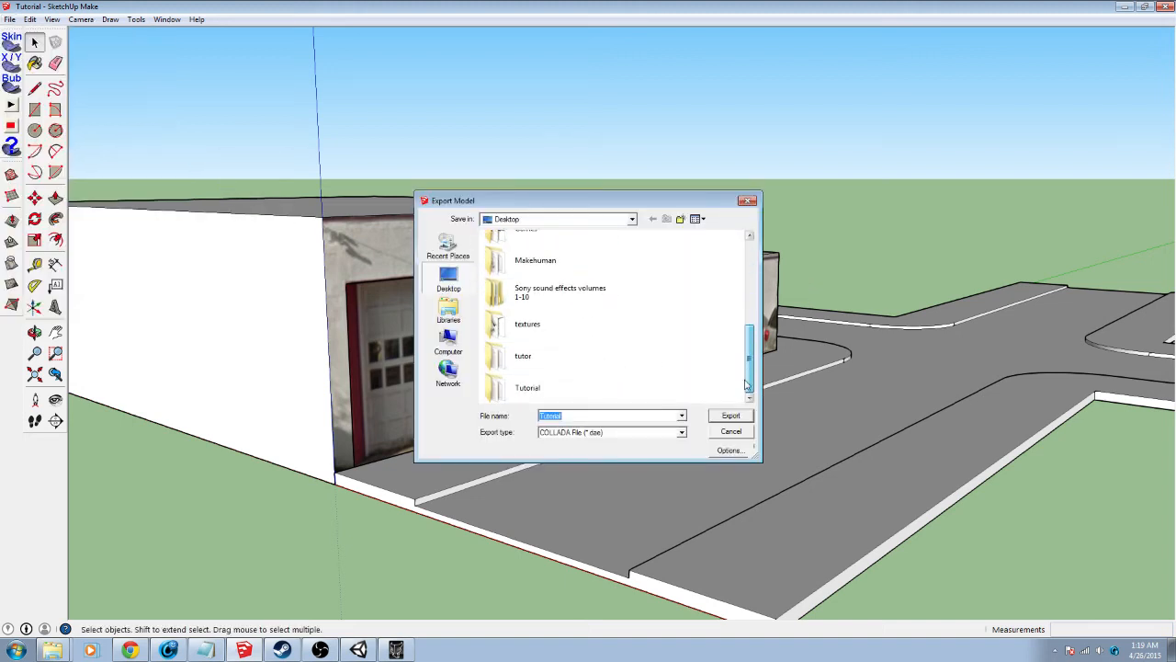
pyautogui.doubleClick(542, 387)
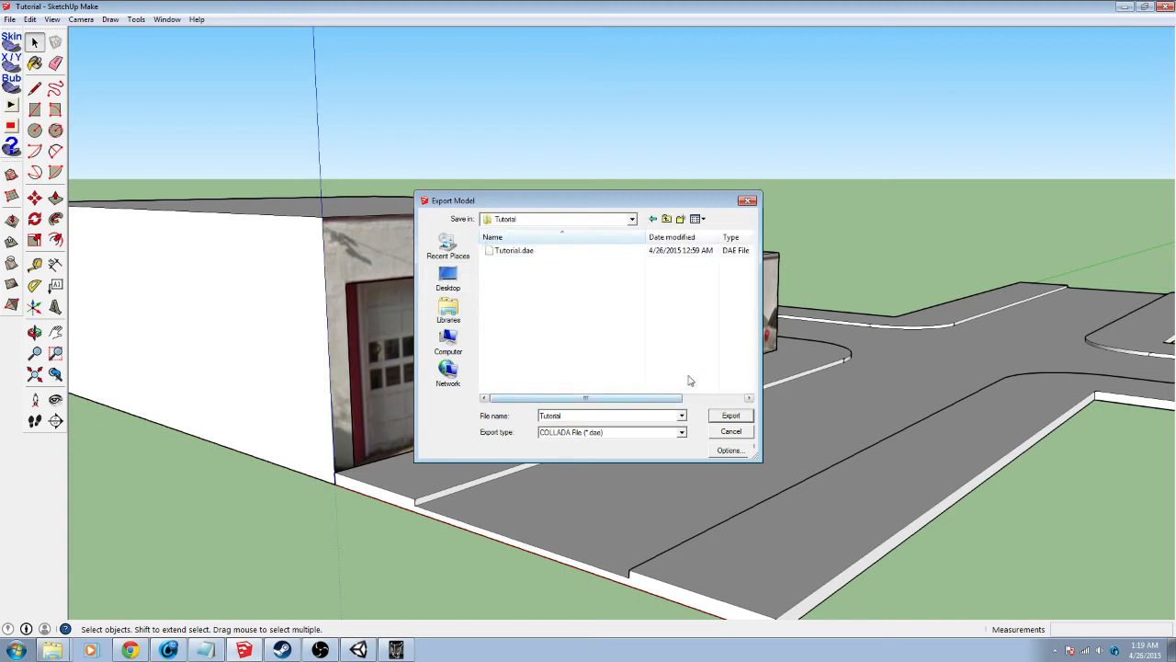
pyautogui.moveTo(508, 201); pyautogui.dragTo(296, 227)
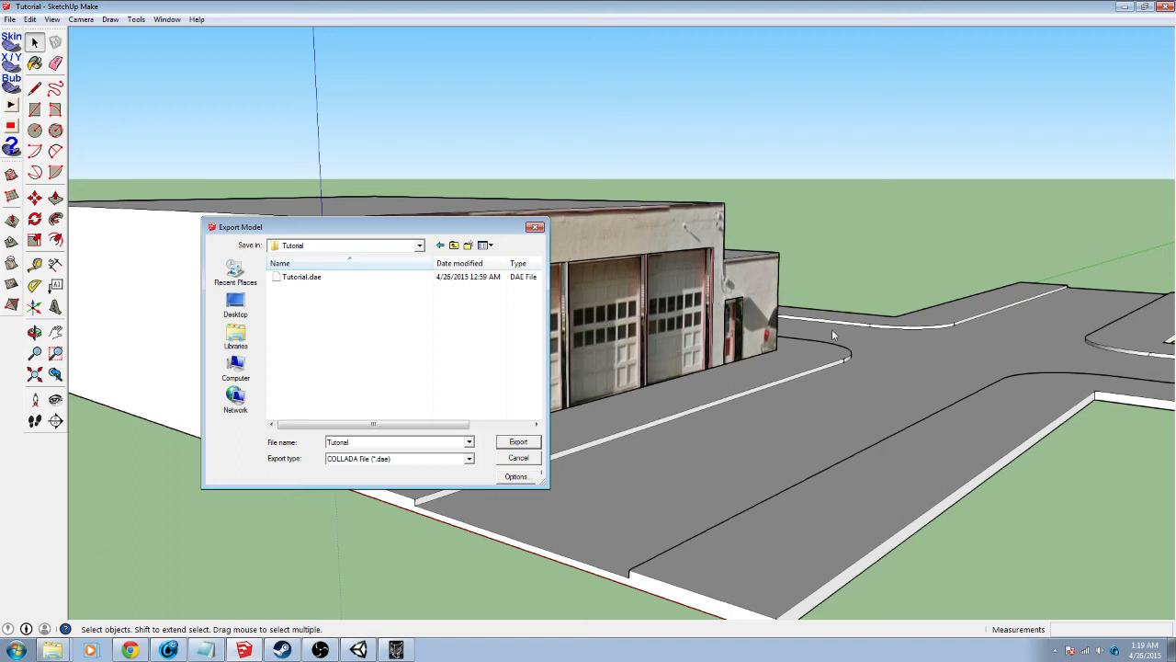
pyautogui.click(519, 443)
pyautogui.click(626, 330)
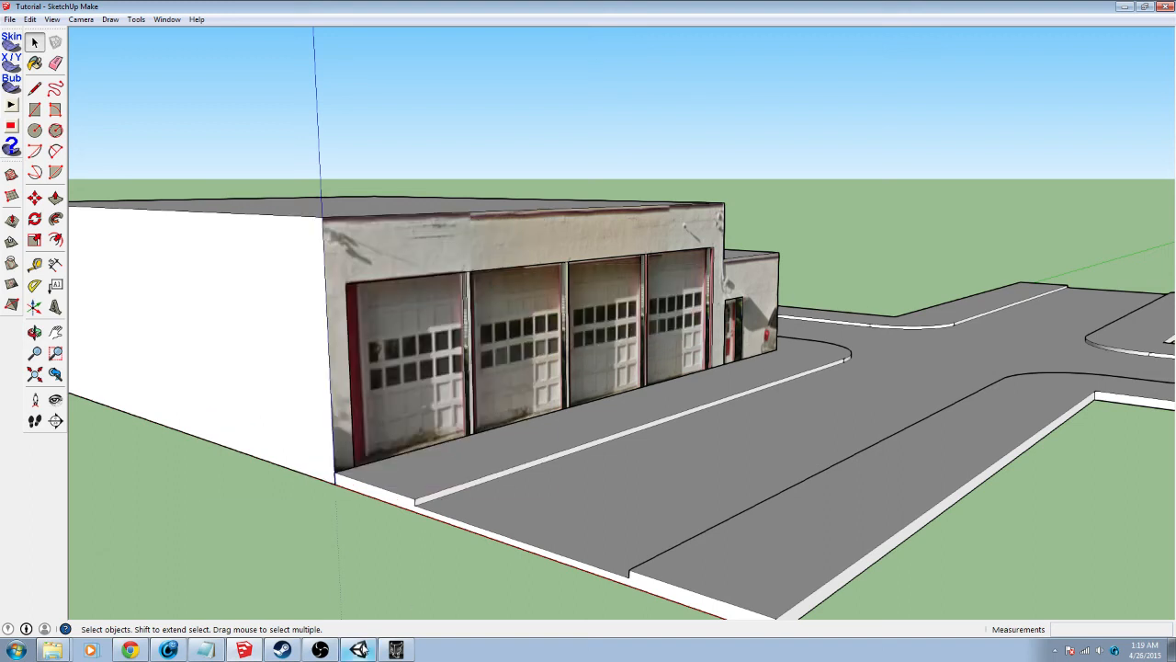
# Switch to FBX Converter, remove all source files, and arrange its window beside the open Tutorial folder
pyautogui.click(393, 650)
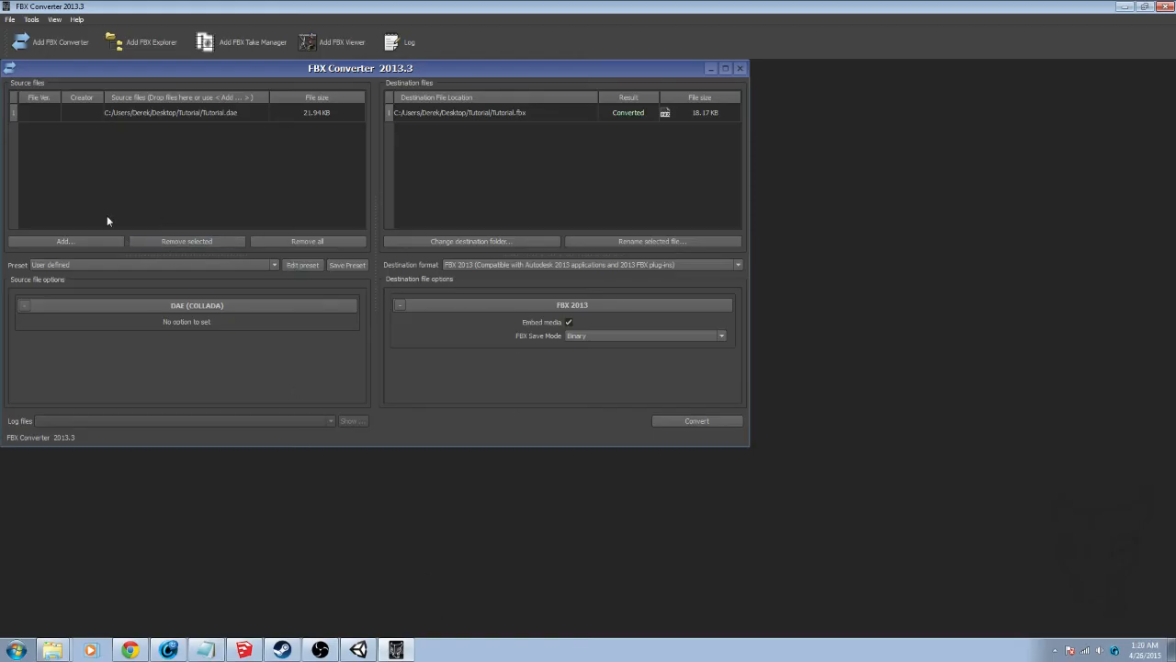
pyautogui.click(288, 241)
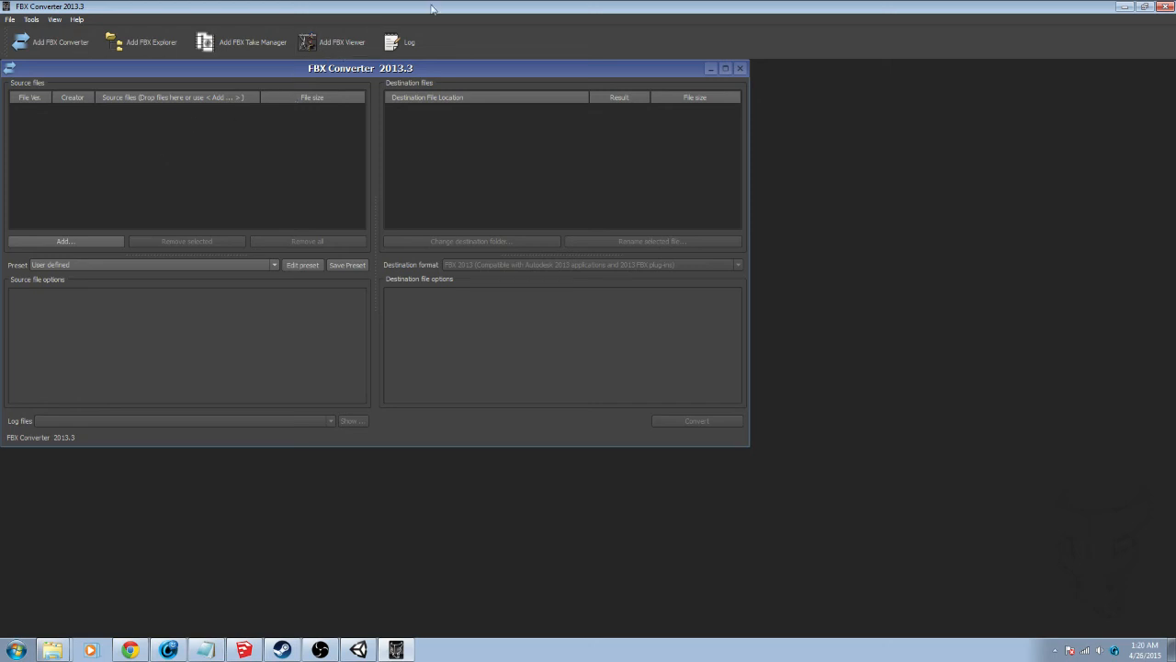
pyautogui.moveTo(435, 7)
pyautogui.mouseDown()
pyautogui.moveTo(691, 43)
pyautogui.moveTo(781, 69)
pyautogui.mouseUp()
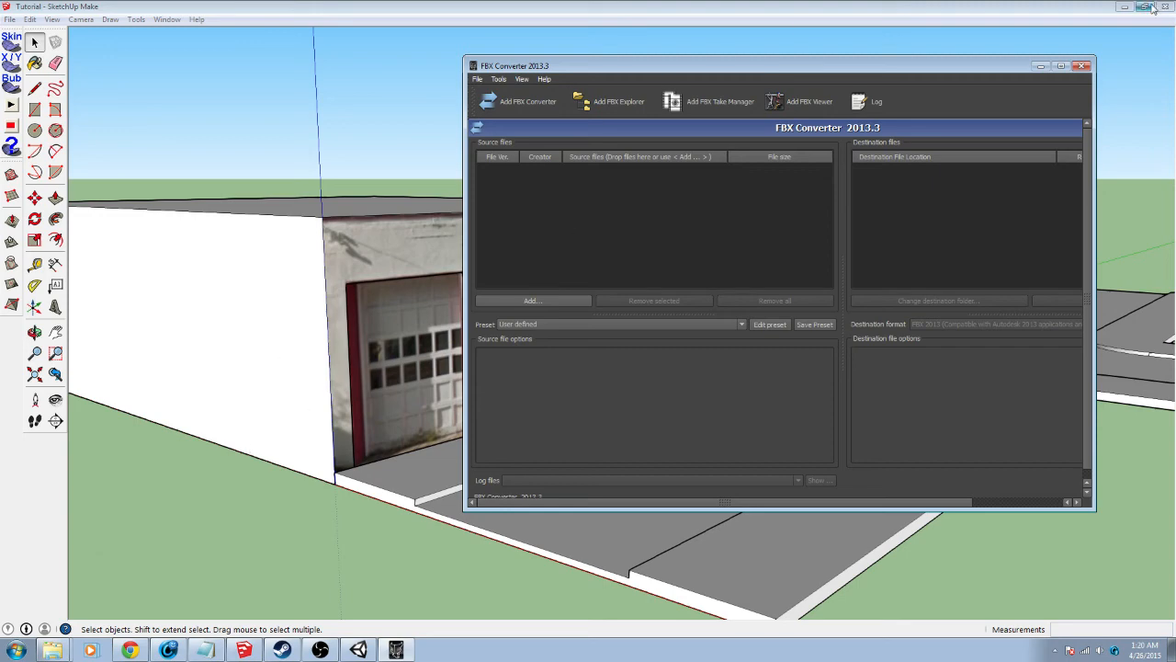
pyautogui.click(1124, 6)
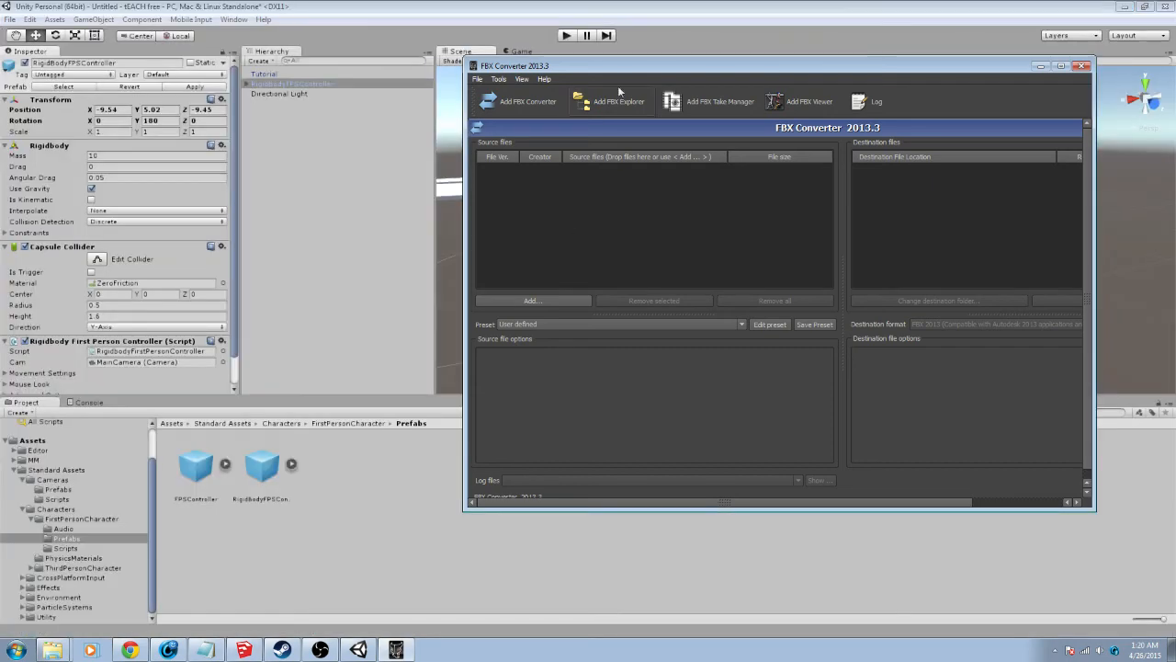
pyautogui.click(1124, 7)
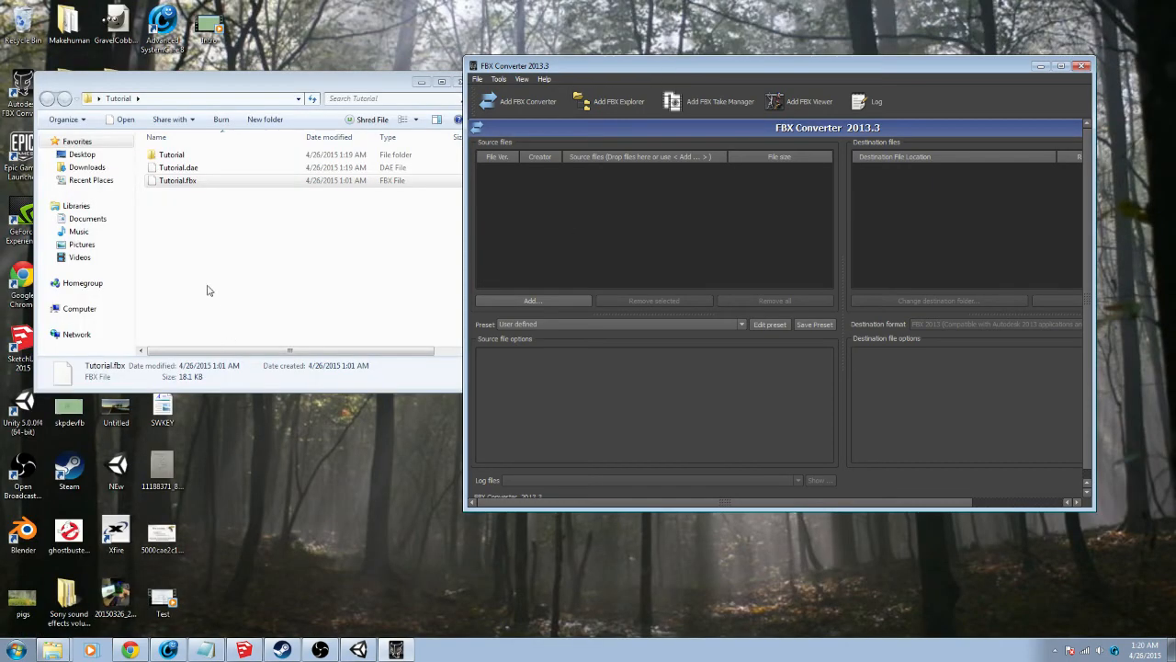
# Add Tutorial.fbx from the Tutorial folder as the source and convert it to FBX 2013 with embedded media
pyautogui.moveTo(181, 181); pyautogui.dragTo(699, 191)
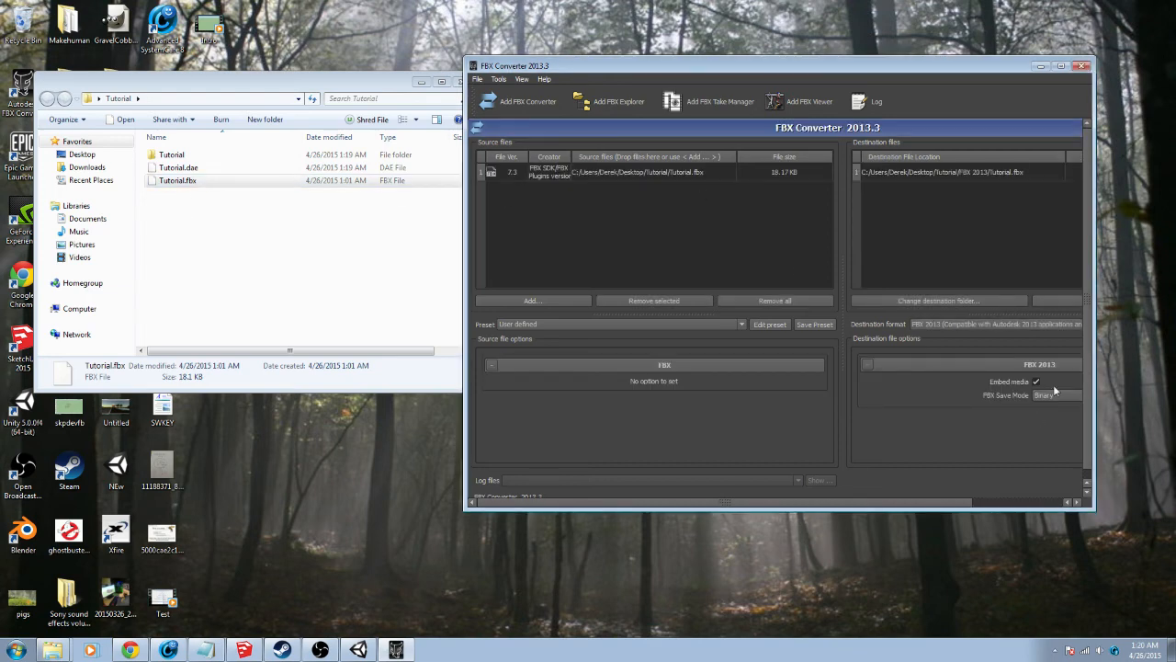
pyautogui.click(1062, 67)
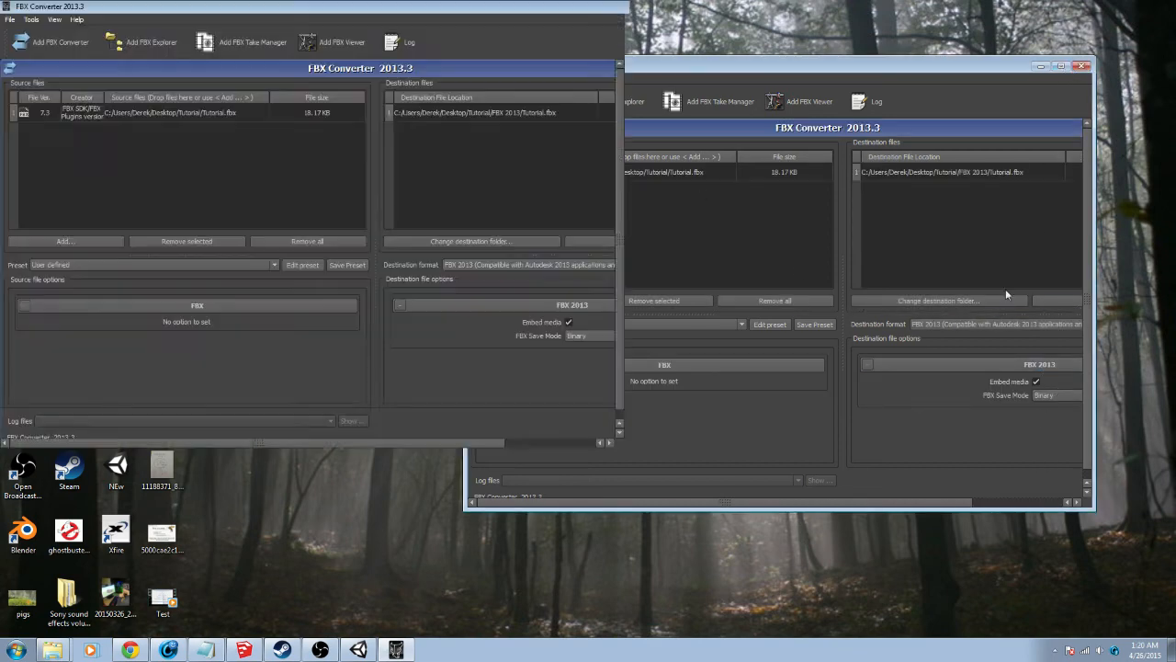
pyautogui.click(696, 424)
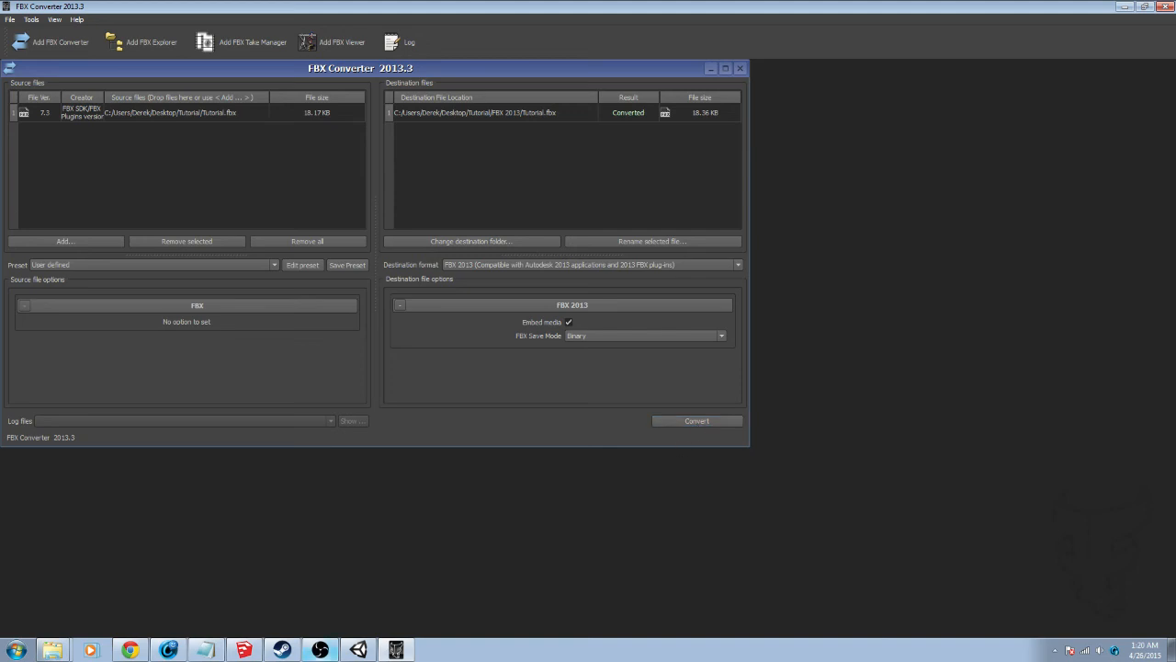
# Switch to Unity, place it beside the Tutorial folder window, and open the MM asset folder
pyautogui.click(55, 653)
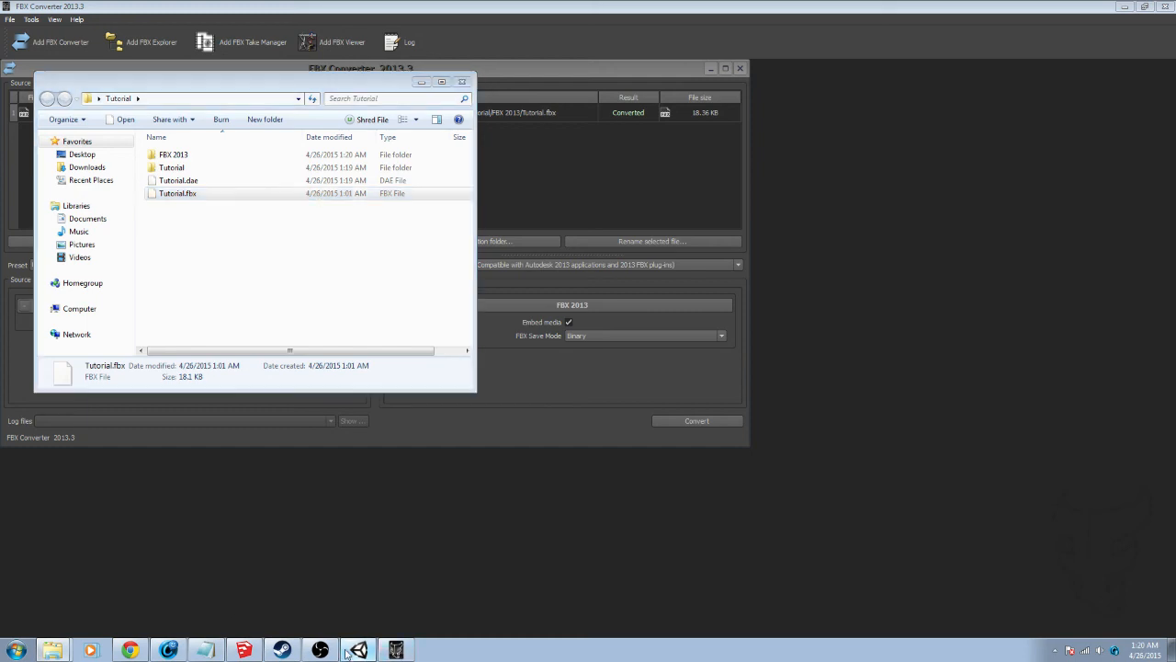
pyautogui.click(359, 650)
pyautogui.moveTo(426, 6); pyautogui.dragTo(882, 18)
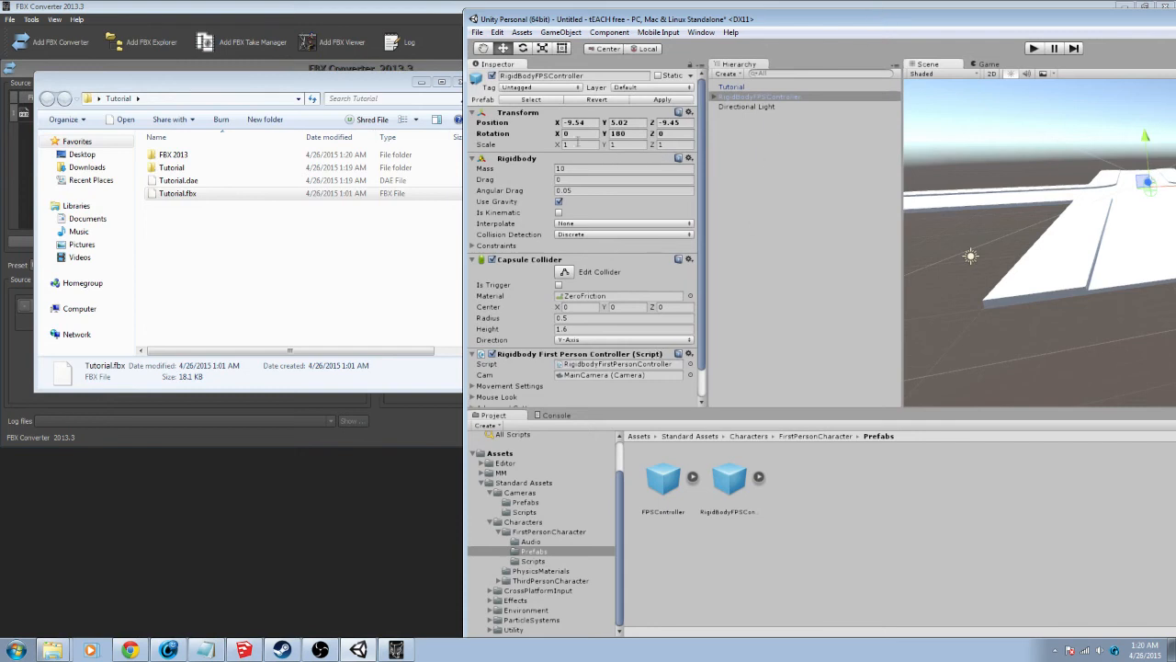
pyautogui.click(510, 474)
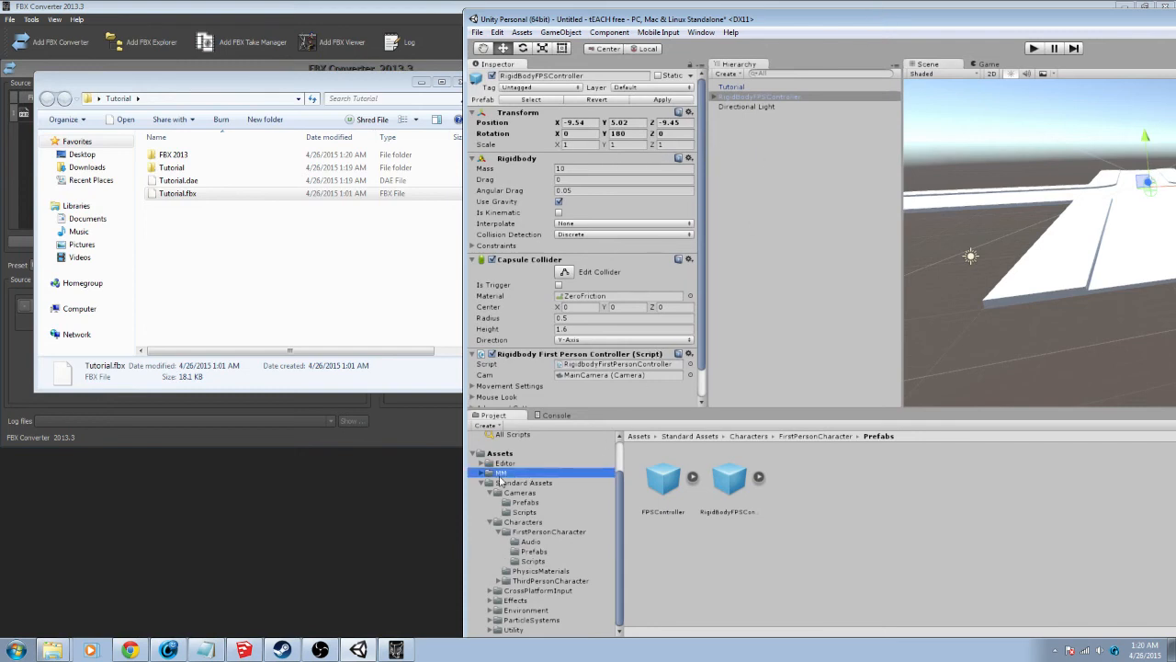
pyautogui.click(812, 555)
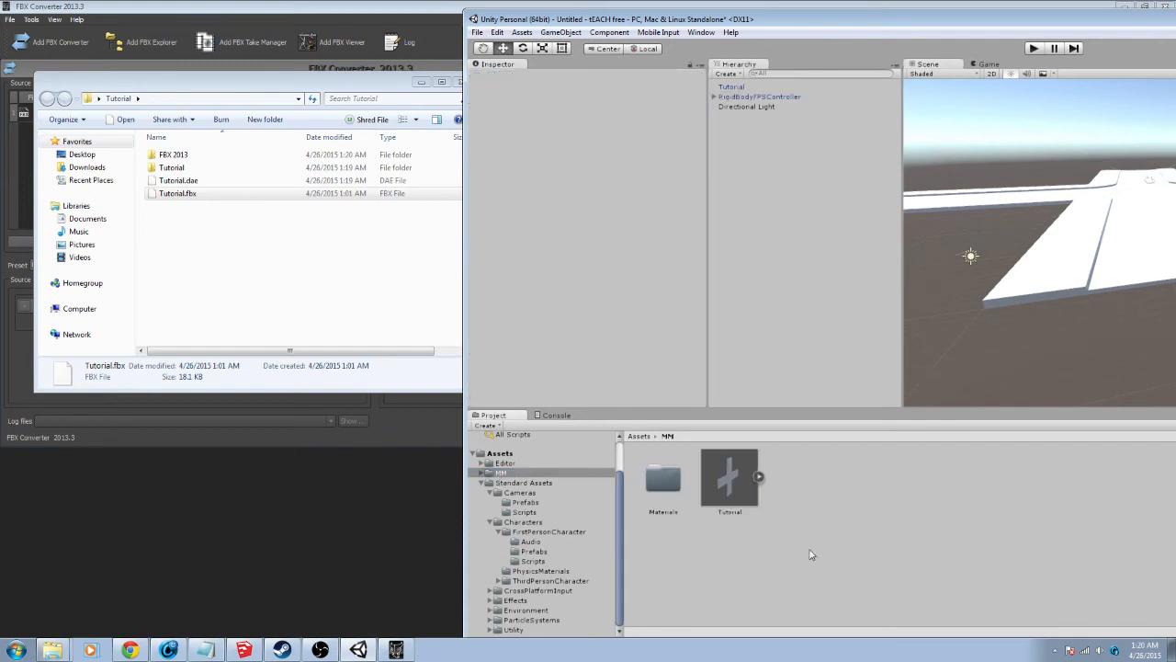
# Delete the Tutorial model and the Materials folder from the MM assets, and remove the Tutorial object from the scene
pyautogui.click(726, 480)
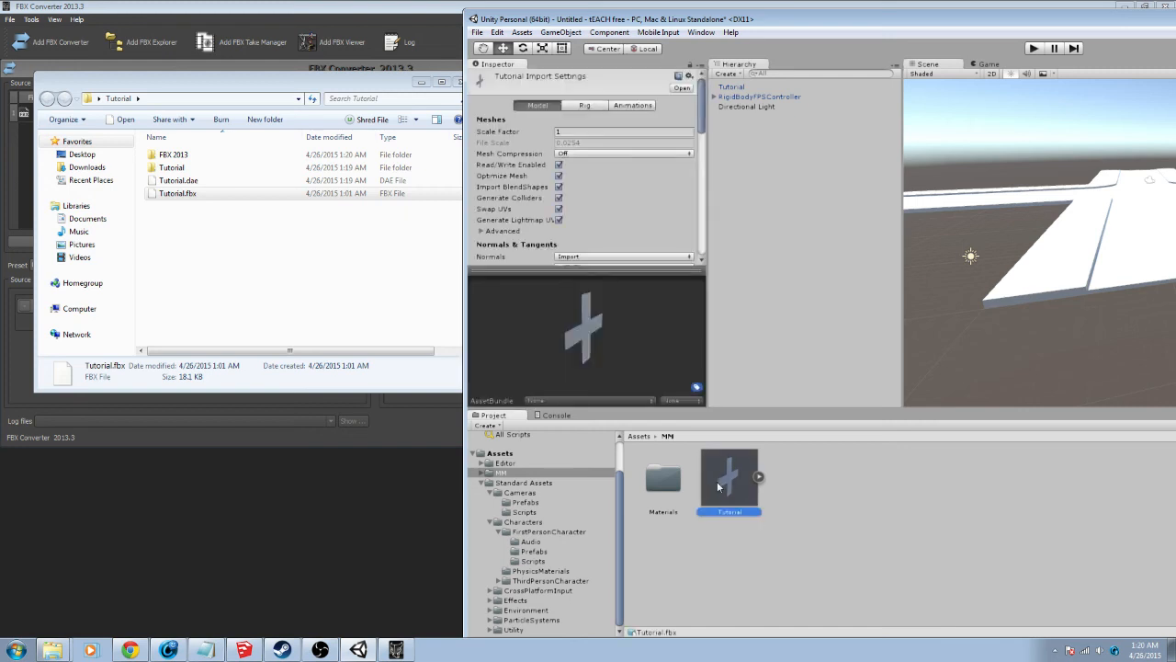
pyautogui.press('Delete')
pyautogui.click(1093, 360)
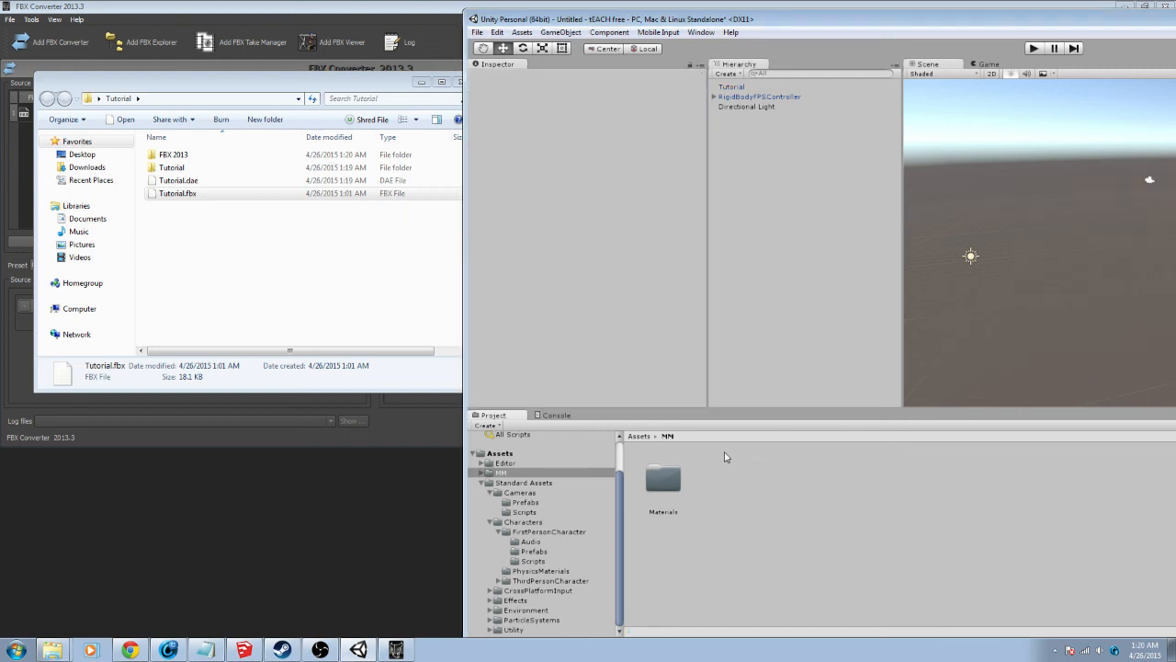
pyautogui.click(655, 482)
pyautogui.press('Delete')
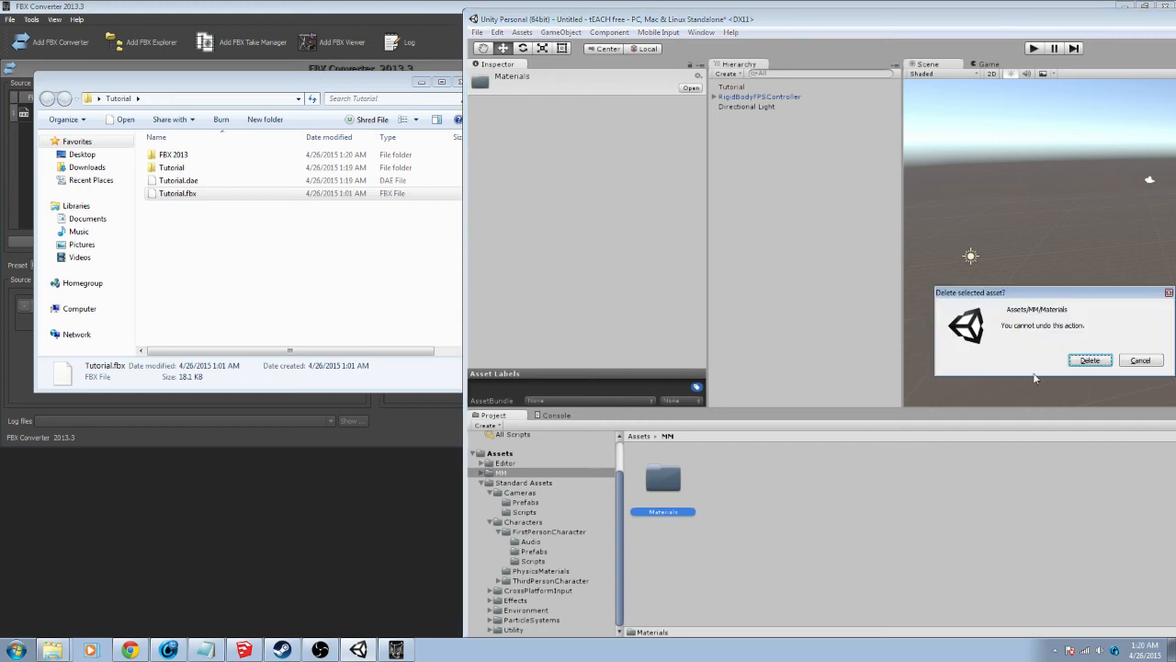
pyautogui.click(1090, 360)
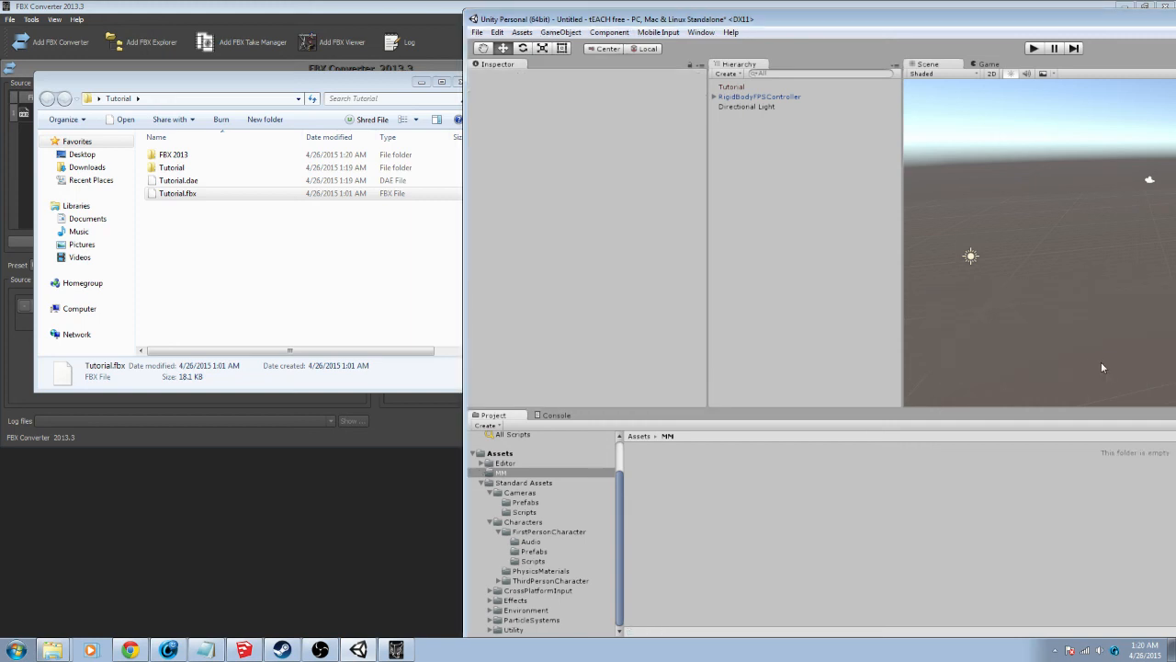
pyautogui.click(732, 86)
pyautogui.press('Delete')
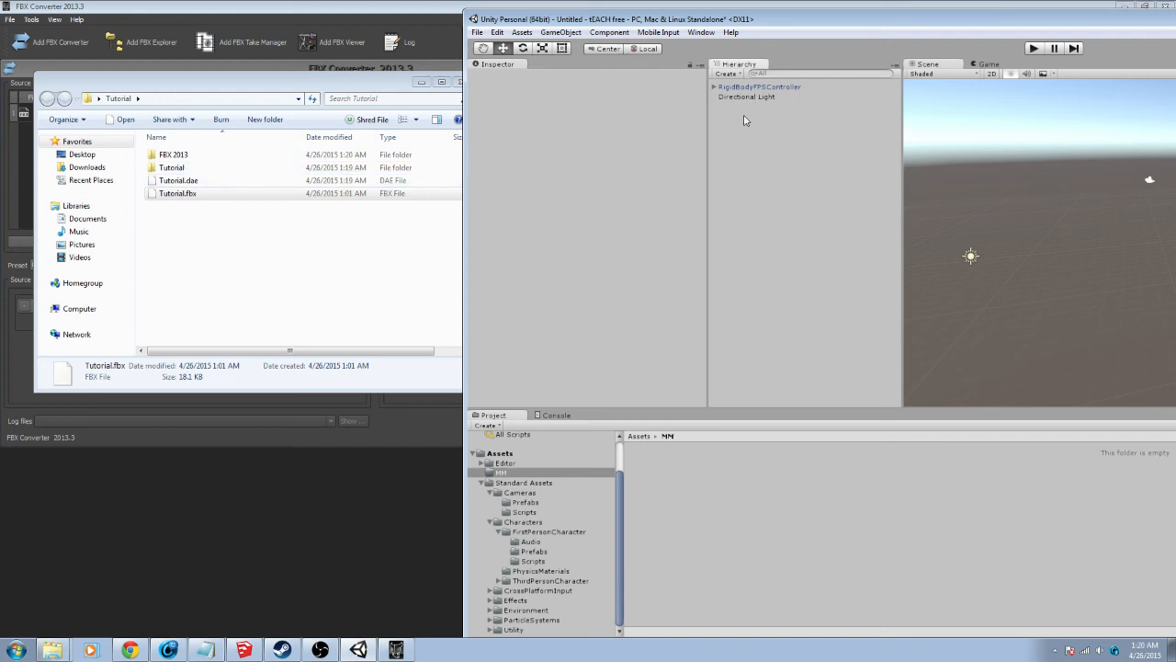
# Import Tutorial.fbx into the MM folder and apply Generate Colliders, Swap UVs and Generate Lightmap UVs in its import settings
pyautogui.moveTo(219, 196); pyautogui.dragTo(749, 424)
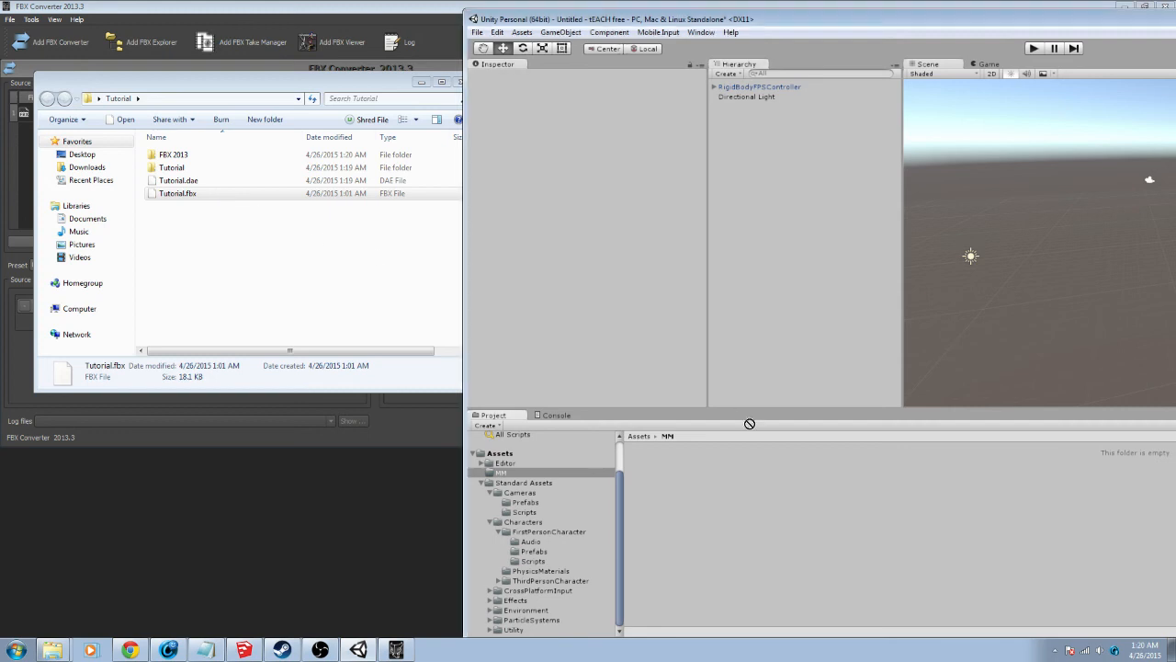
pyautogui.moveTo(739, 468); pyautogui.dragTo(737, 468)
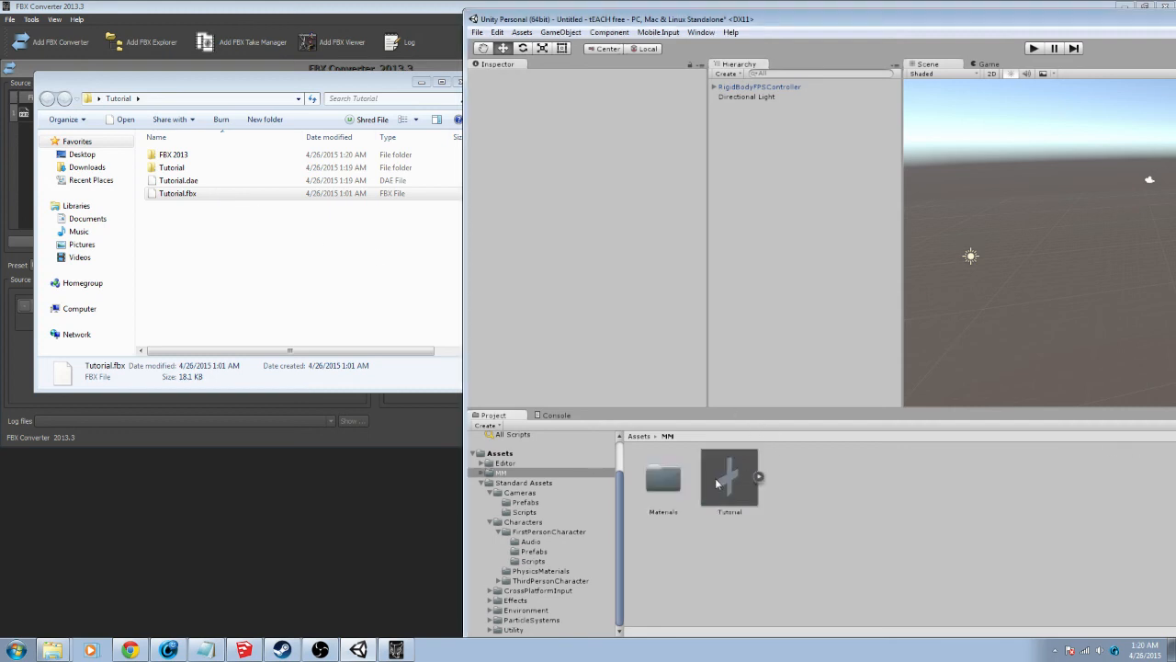
pyautogui.click(717, 478)
pyautogui.click(558, 198)
pyautogui.click(559, 209)
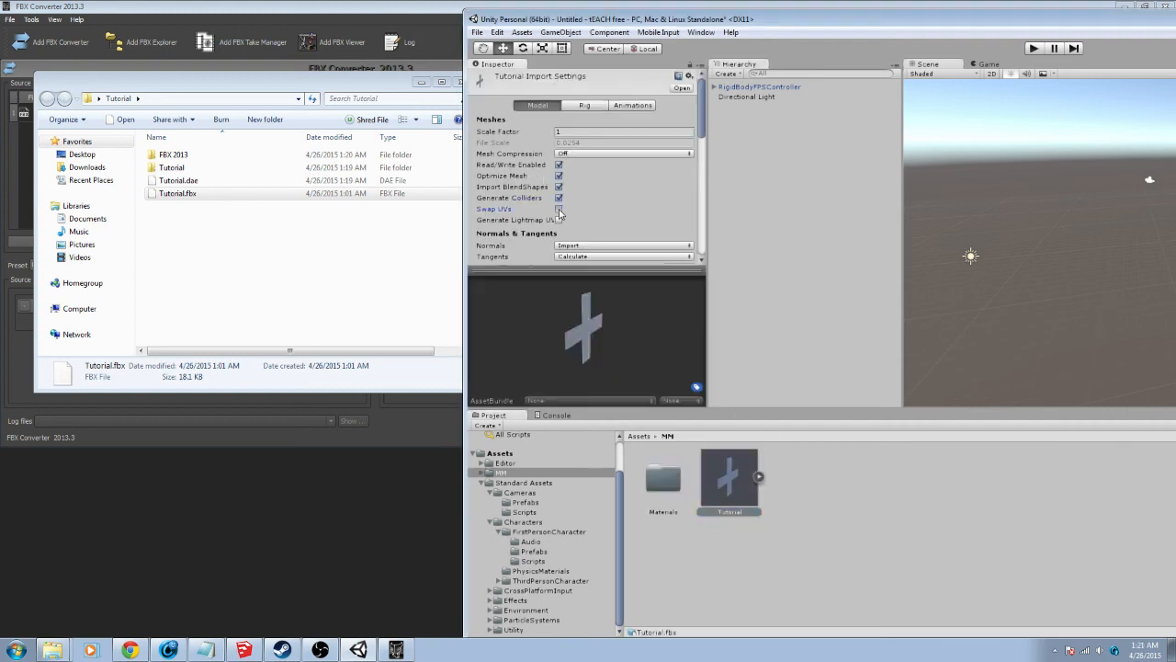
pyautogui.click(559, 220)
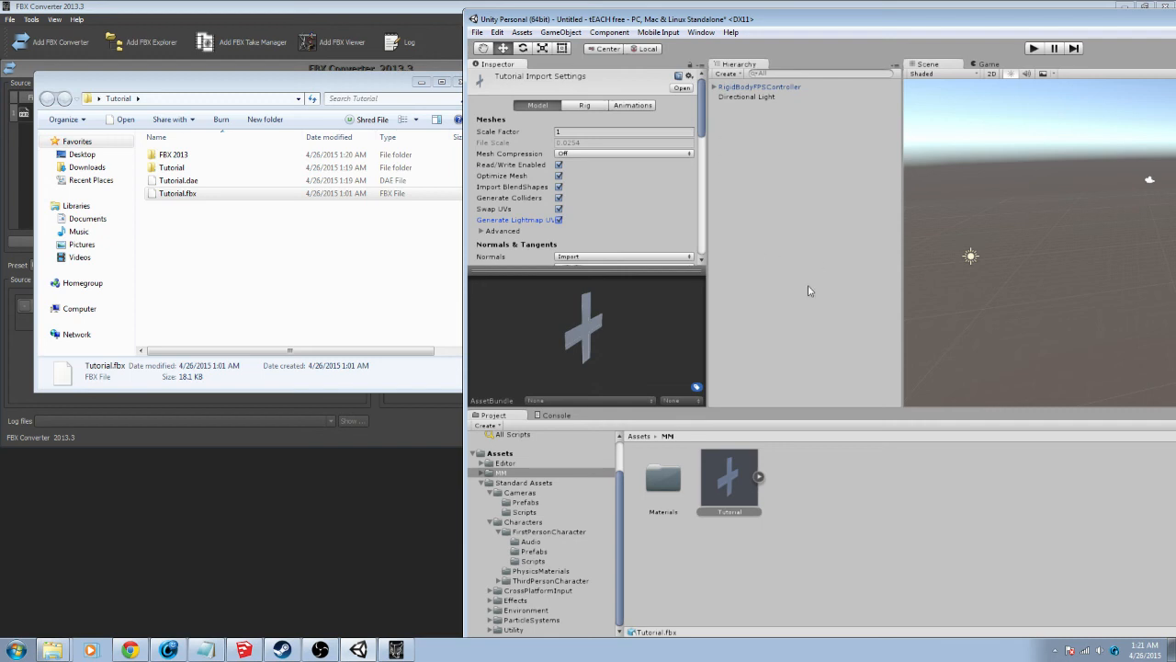
pyautogui.scroll(-10, 680, 204)
pyautogui.click(688, 148)
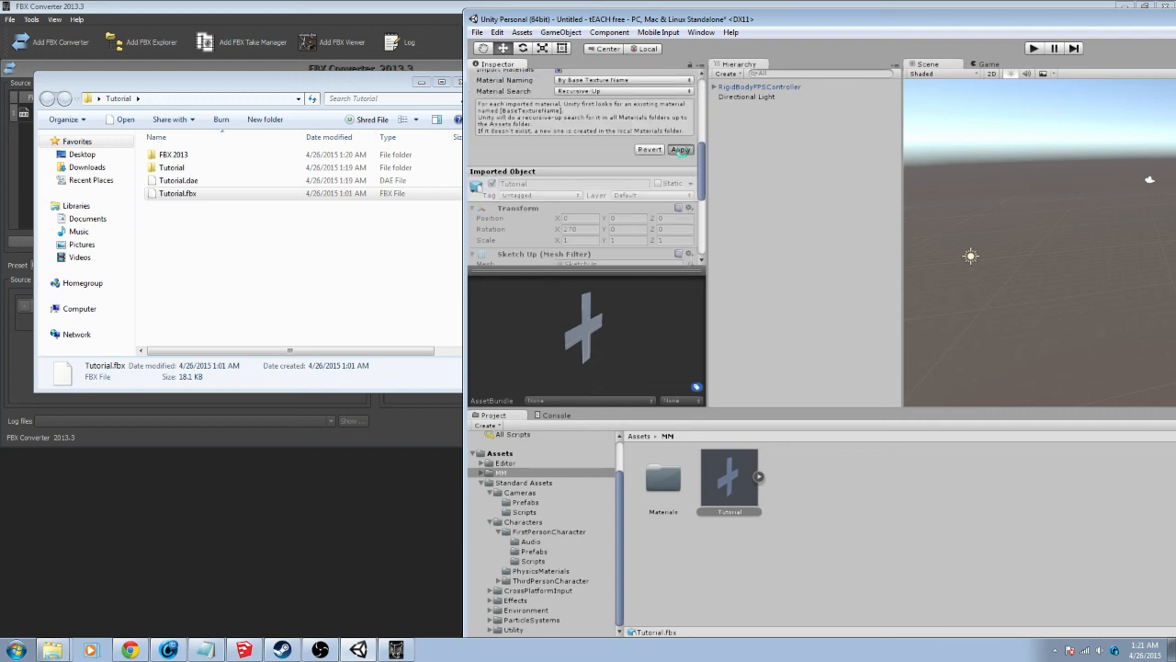
# Maximize the Unity window and place the imported Tutorial model in the scene
pyautogui.moveTo(888, 21); pyautogui.dragTo(569, 32)
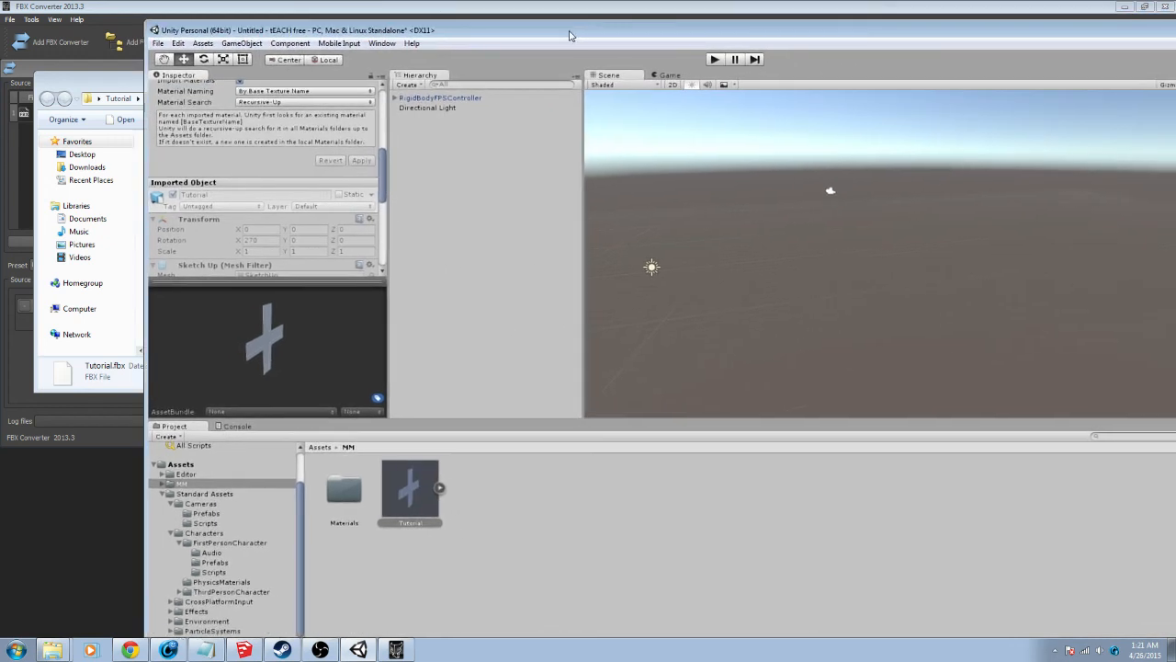
pyautogui.moveTo(833, 37); pyautogui.dragTo(561, 38)
pyautogui.click(1021, 31)
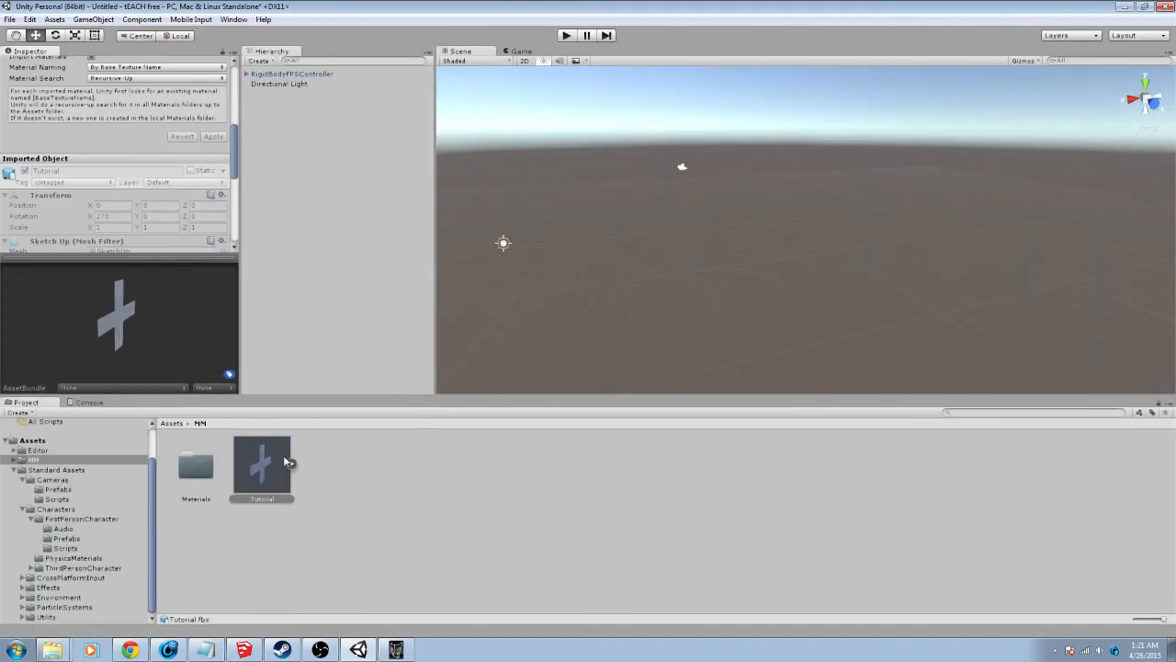
pyautogui.moveTo(266, 469); pyautogui.dragTo(589, 315)
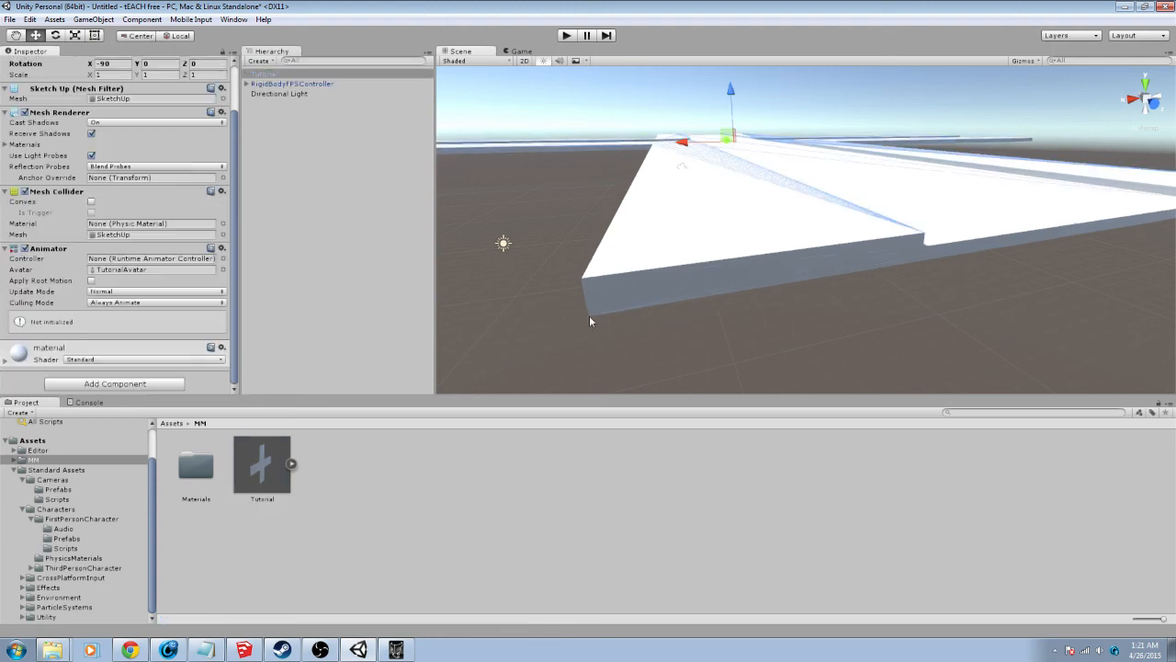
# Examine the placed Tutorial model and the SketchUp mesh inside its asset, and clear the selection
pyautogui.scroll(-3, 597, 262)
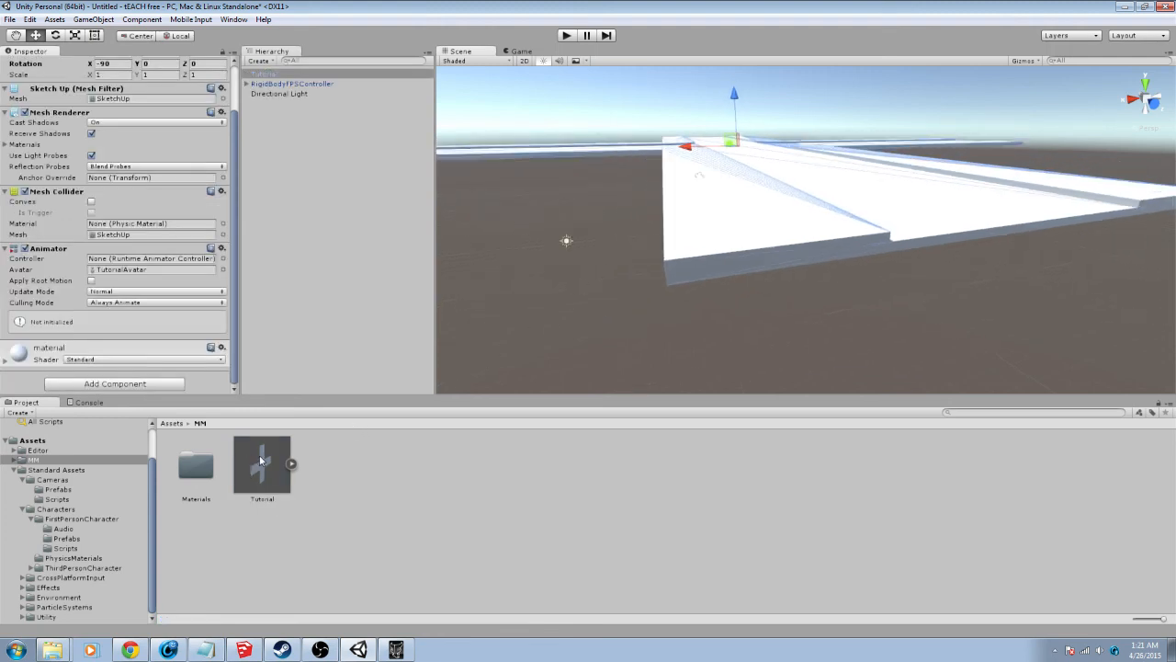
pyautogui.scroll(-3, 657, 241)
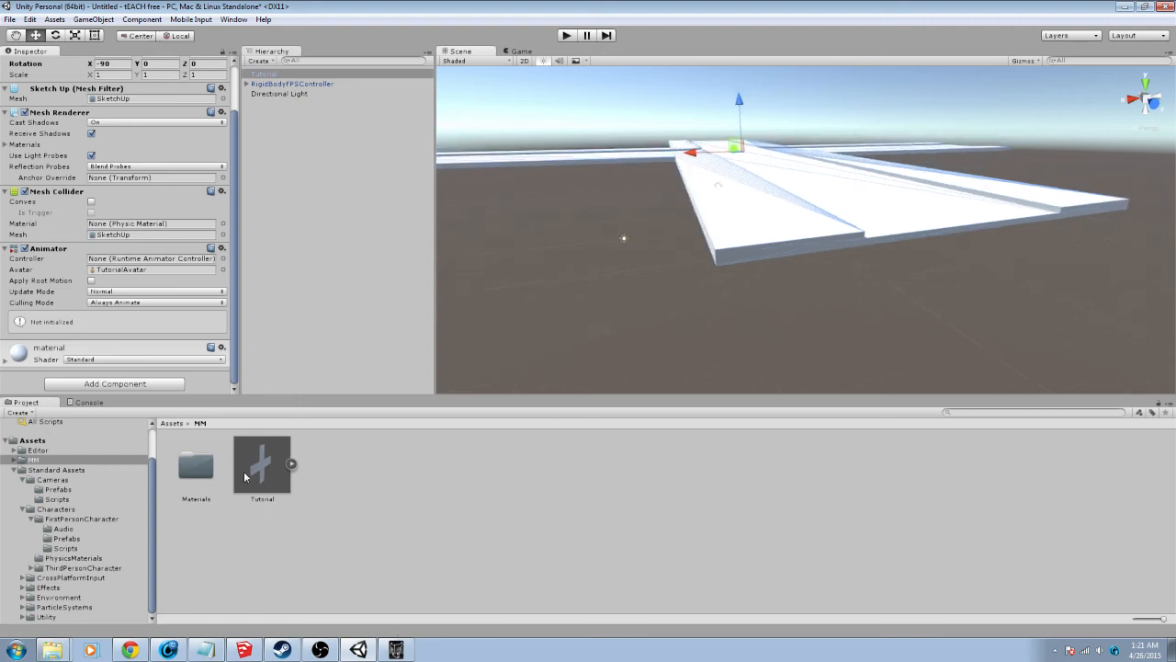
pyautogui.click(291, 463)
pyautogui.click(333, 462)
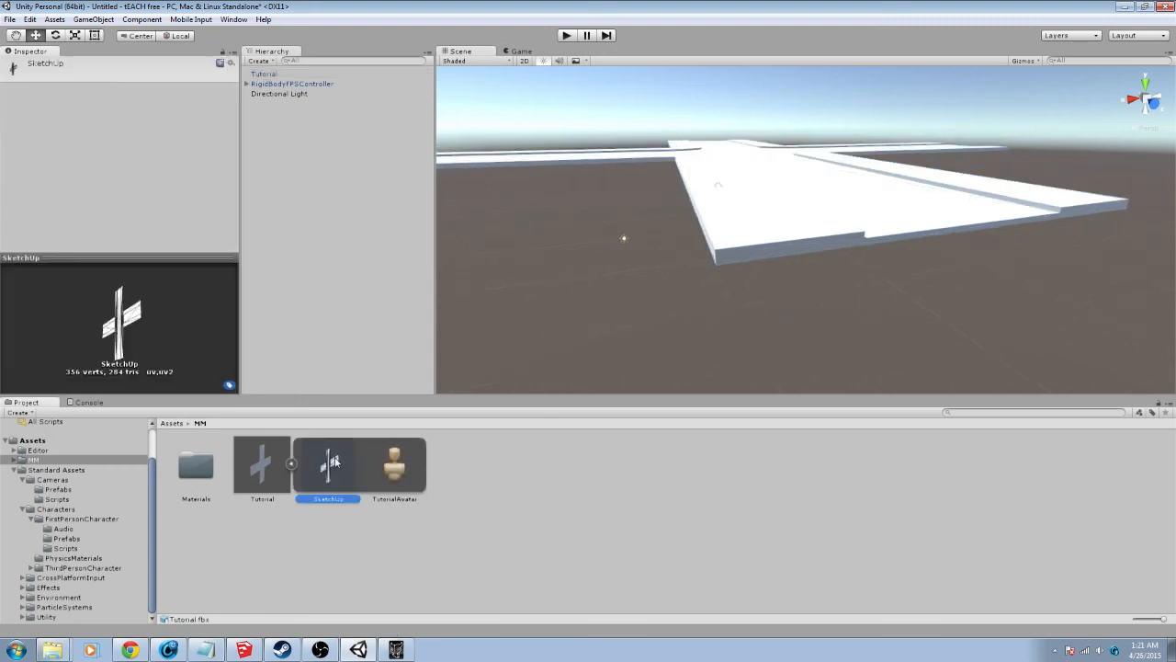
pyautogui.click(867, 173)
pyautogui.click(648, 285)
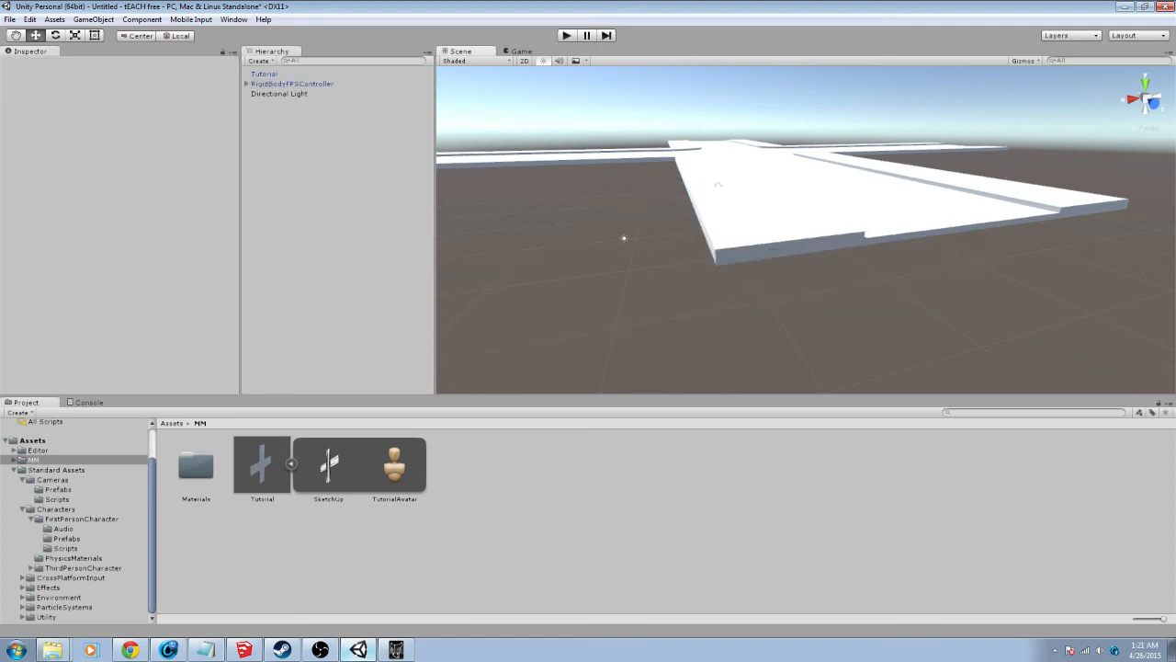
# Switch to SketchUp and make a single group of all the intersection and garage geometry
pyautogui.click(243, 649)
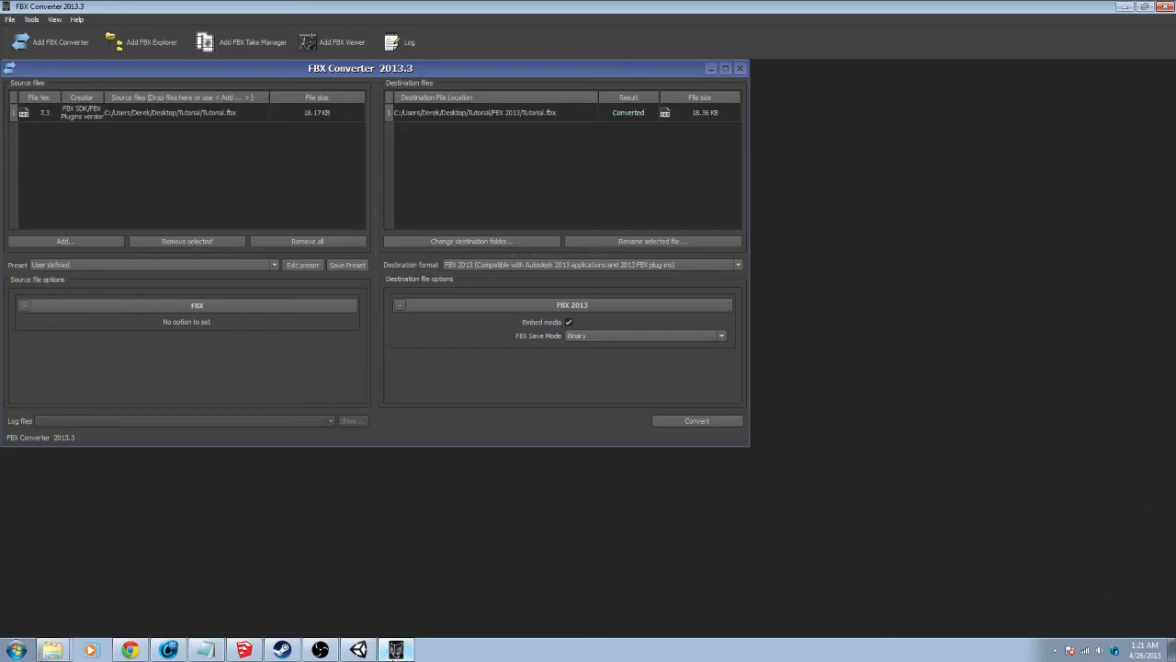
pyautogui.click(257, 650)
pyautogui.moveTo(549, 376)
pyautogui.mouseDown(button='middle')
pyautogui.moveTo(322, 460)
pyautogui.moveTo(401, 390)
pyautogui.mouseUp(button='middle')
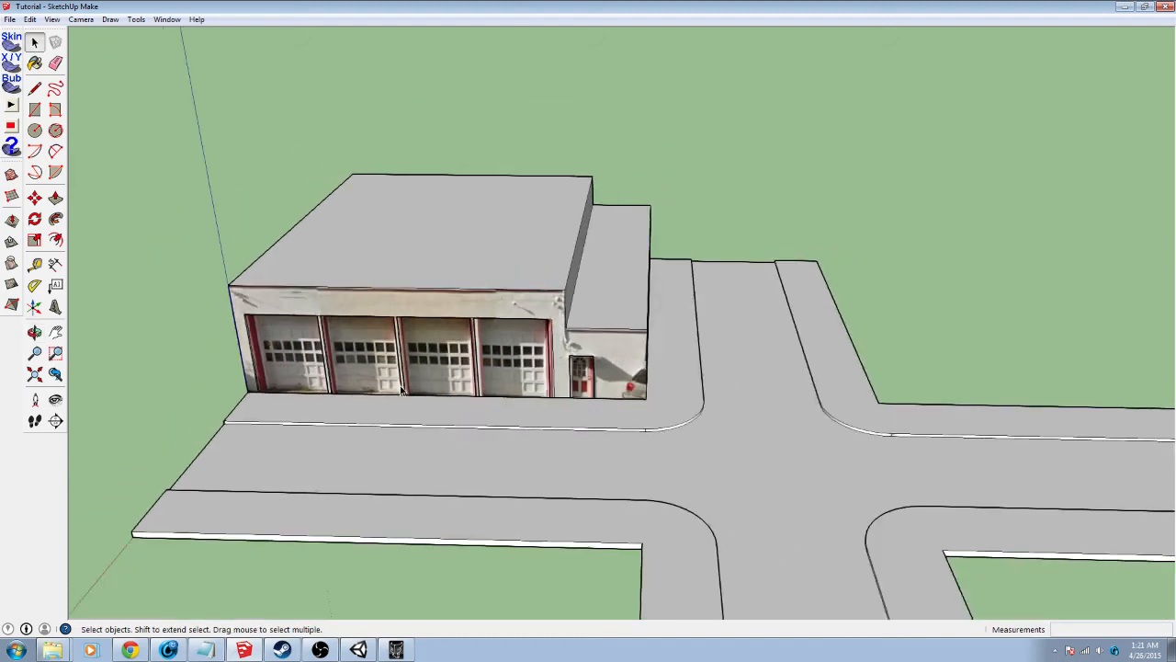
pyautogui.scroll(-6, 401, 390)
pyautogui.click(501, 397)
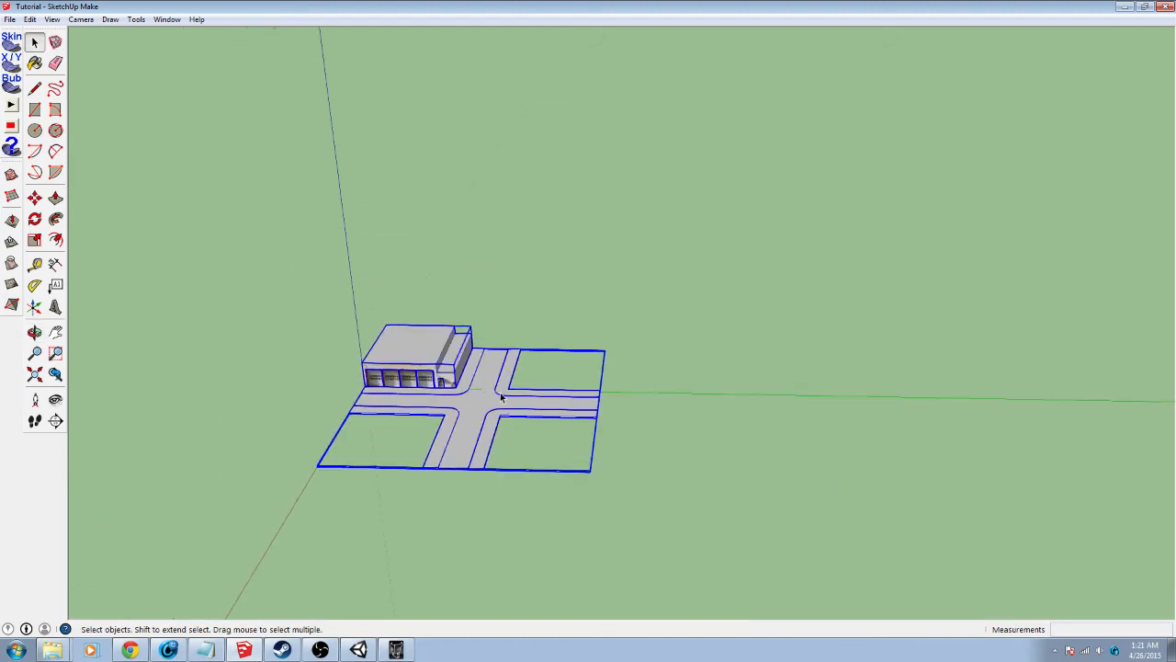
pyautogui.rightClick(469, 380)
pyautogui.click(519, 501)
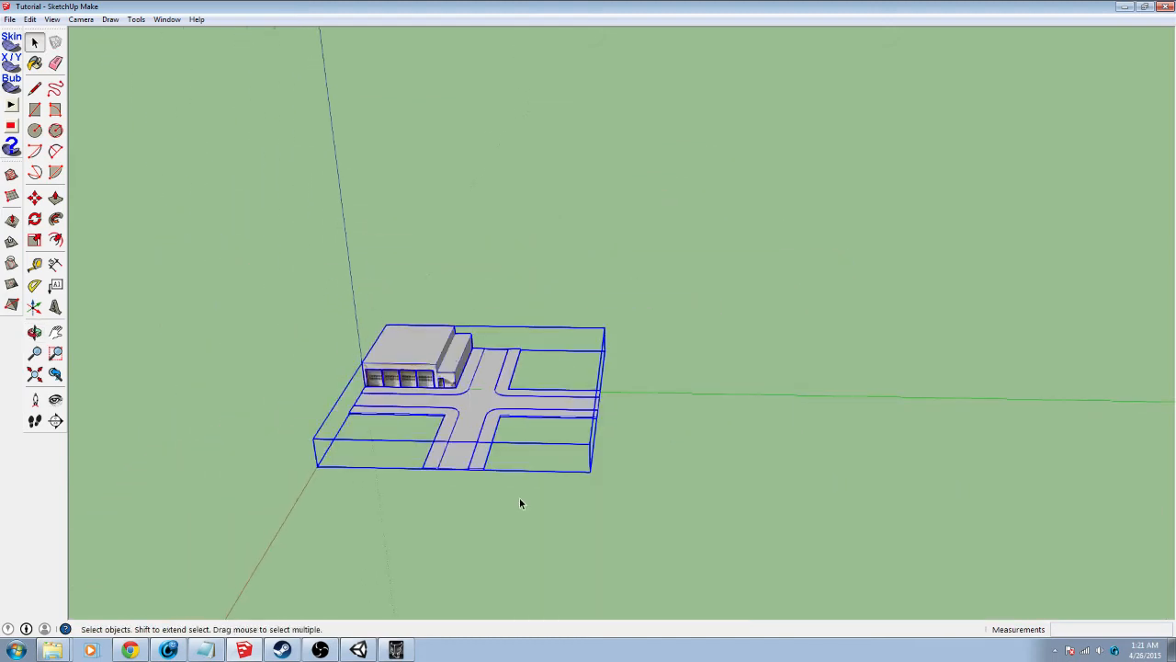
# Export the grouped model as the COLLADA file Tutorial.dae in the Tutorial folder, replacing the existing file
pyautogui.click(9, 19)
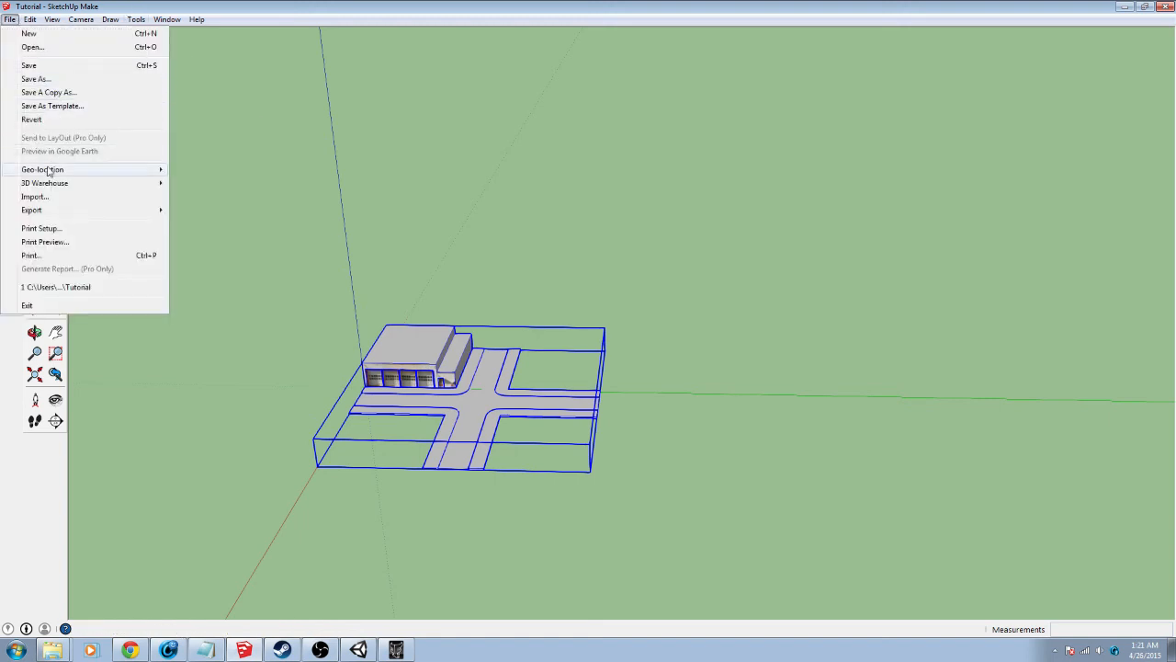
pyautogui.moveTo(81, 211)
pyautogui.click(269, 209)
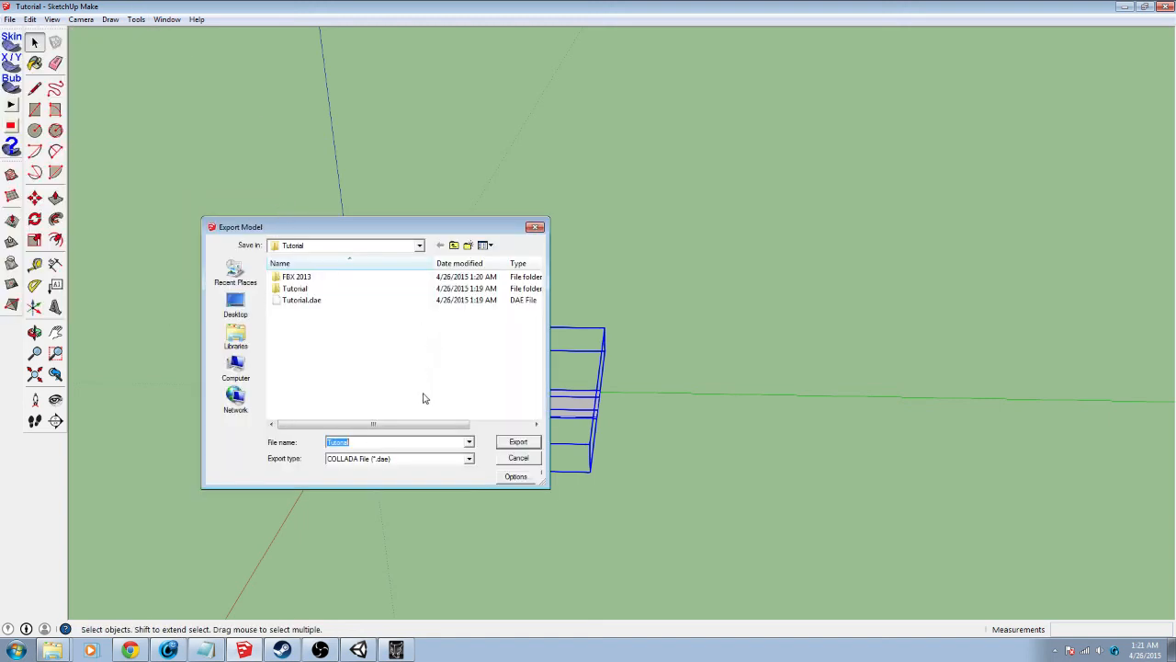
pyautogui.click(516, 442)
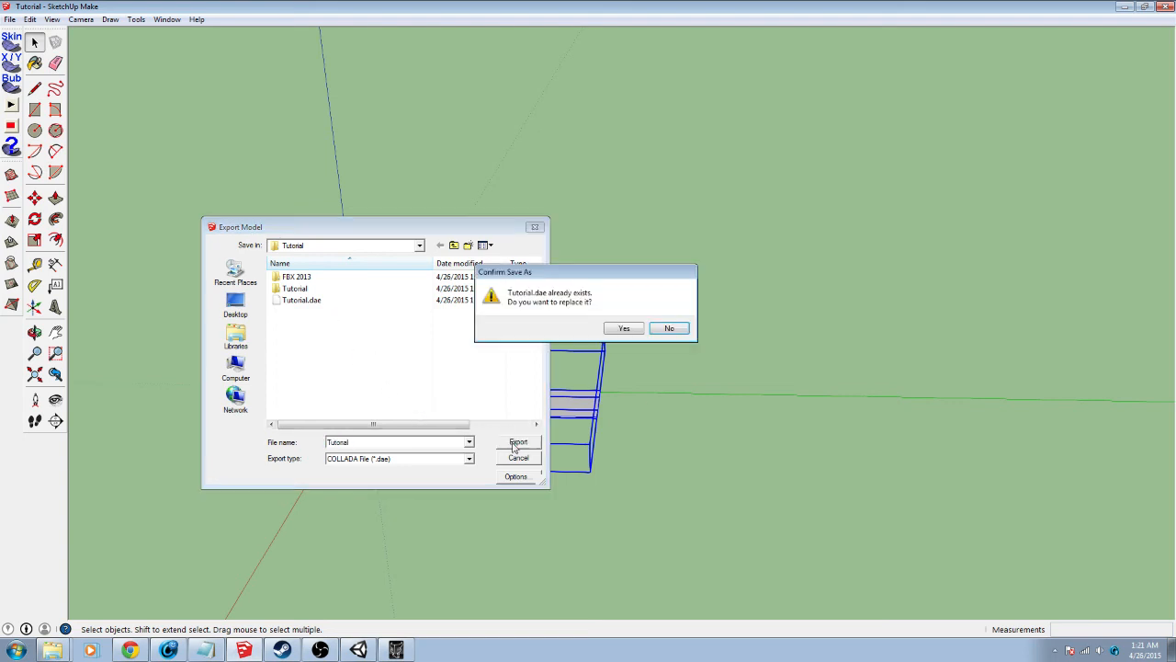
pyautogui.click(625, 328)
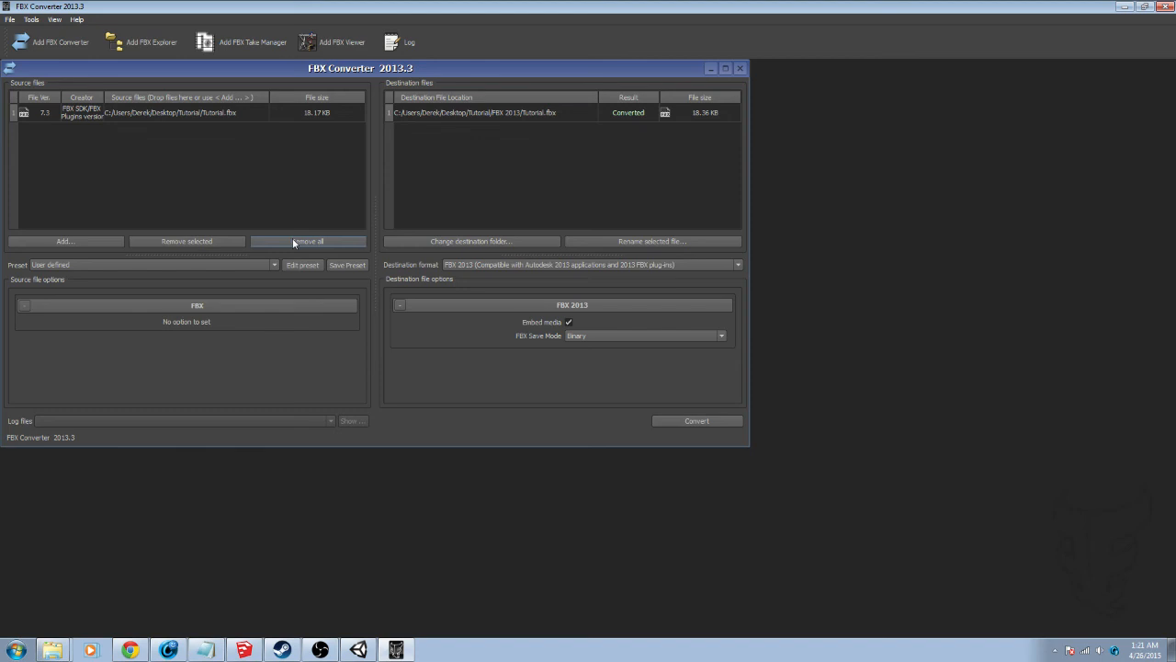
# Clear FBX Converter's source list and add Tutorial.dae from the Tutorial folder as the new source file
pyautogui.click(290, 240)
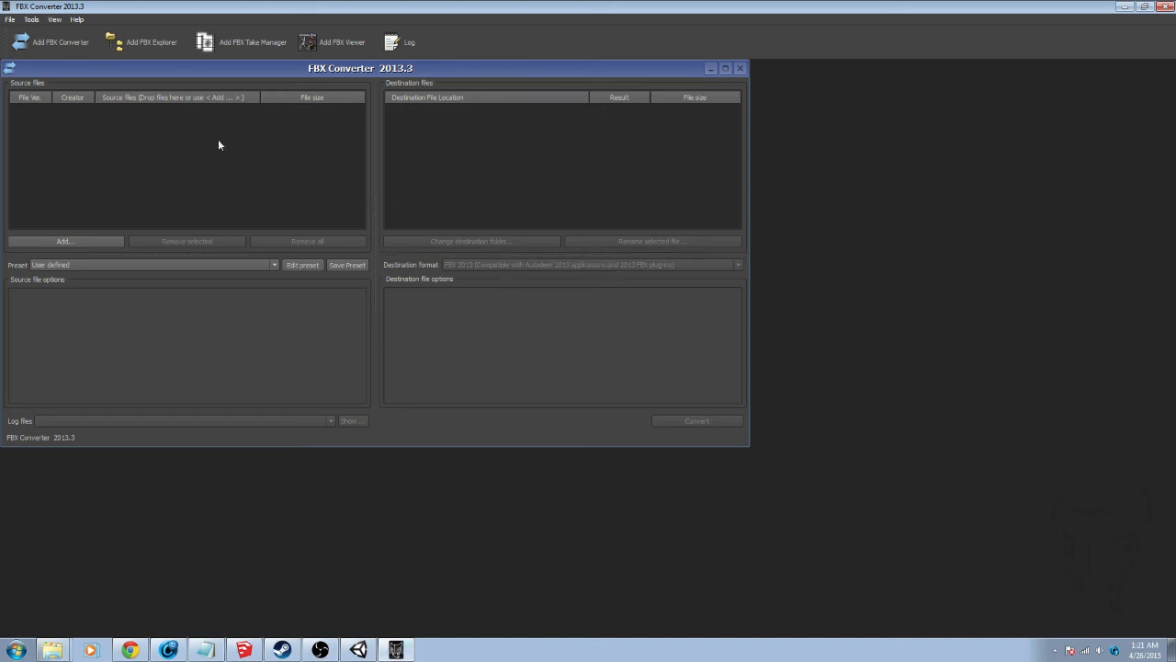
pyautogui.click(52, 649)
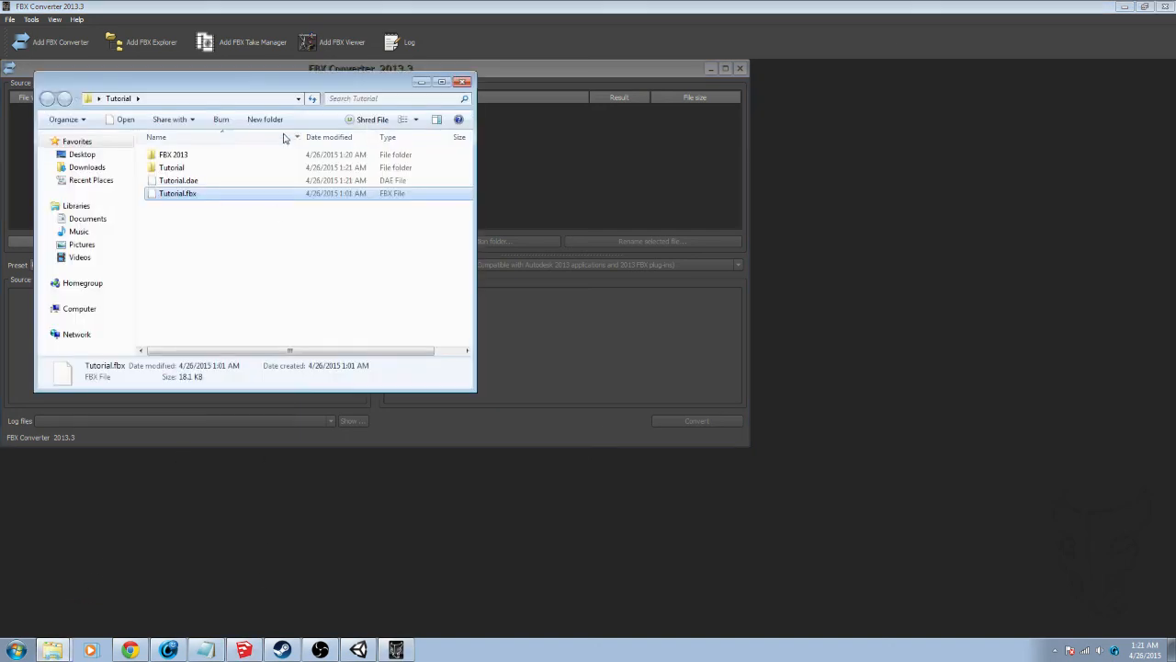
pyautogui.moveTo(251, 79); pyautogui.dragTo(671, 154)
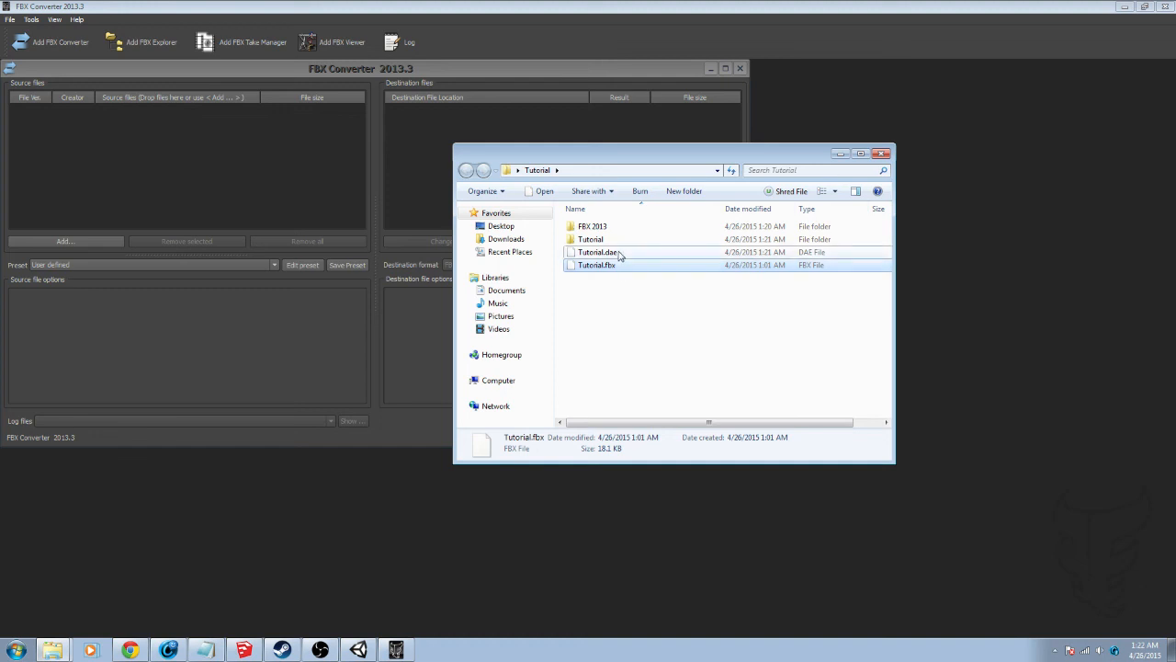
pyautogui.click(597, 251)
pyautogui.moveTo(600, 253); pyautogui.dragTo(175, 174)
# Convert Tutorial.dae to FBX 2013 with embedded media, overwriting the existing Tutorial.fbx
pyautogui.click(427, 338)
pyautogui.click(697, 421)
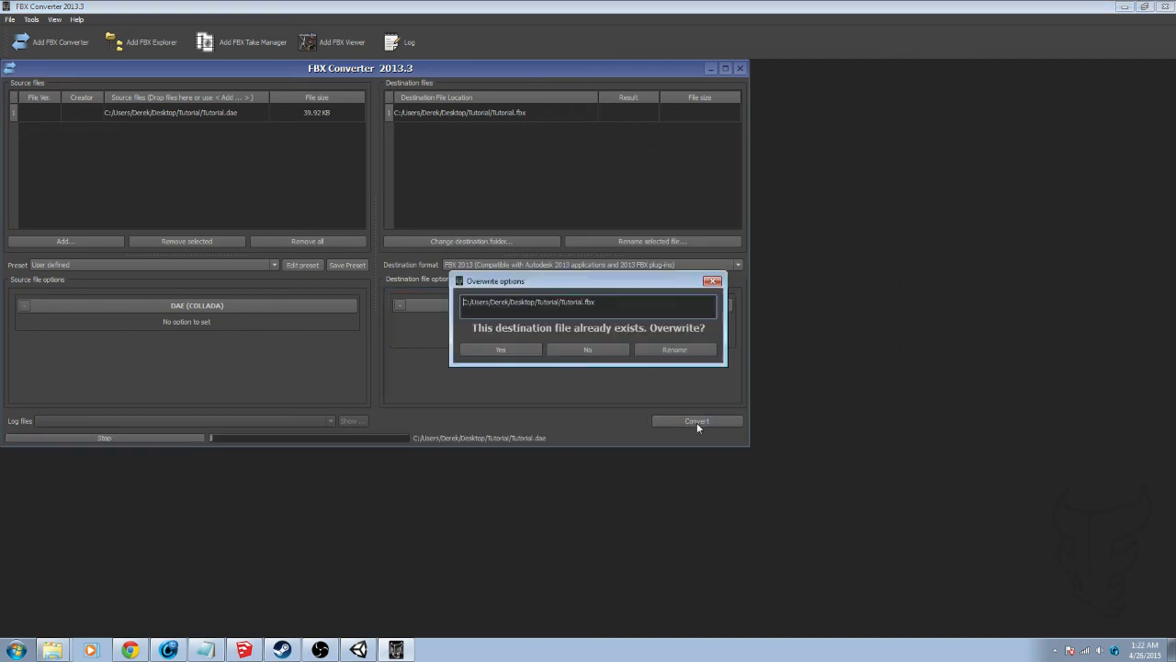
pyautogui.click(487, 361)
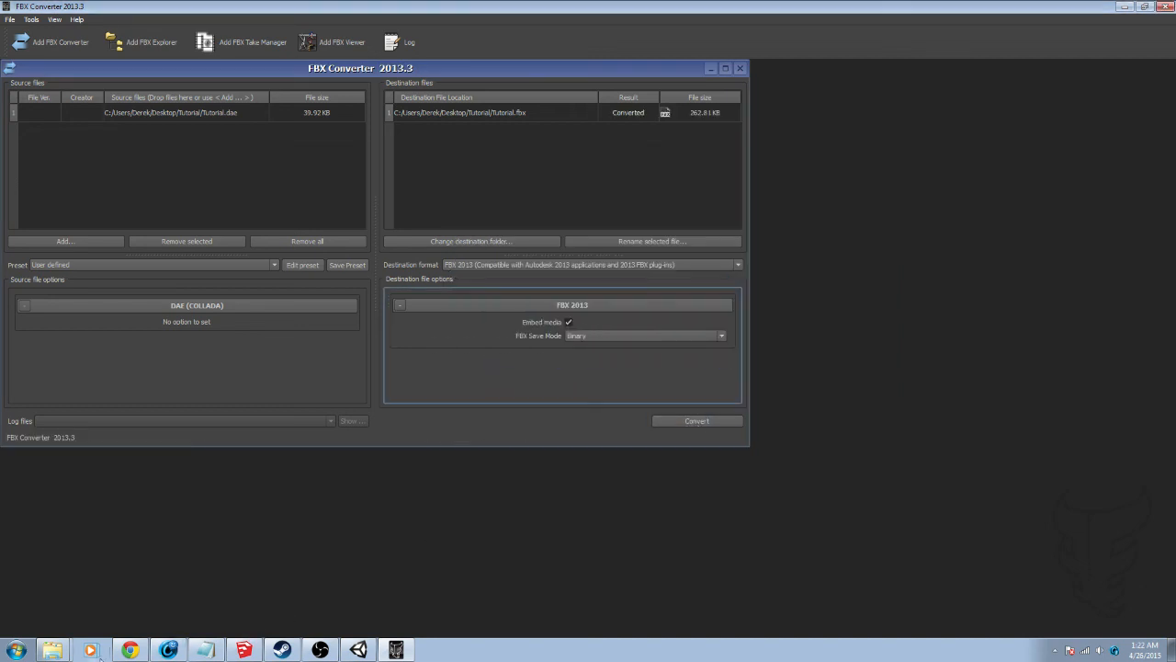
# Switch to Unity and delete the Materials folder and the old Tutorial model from the MM assets folder
pyautogui.click(55, 652)
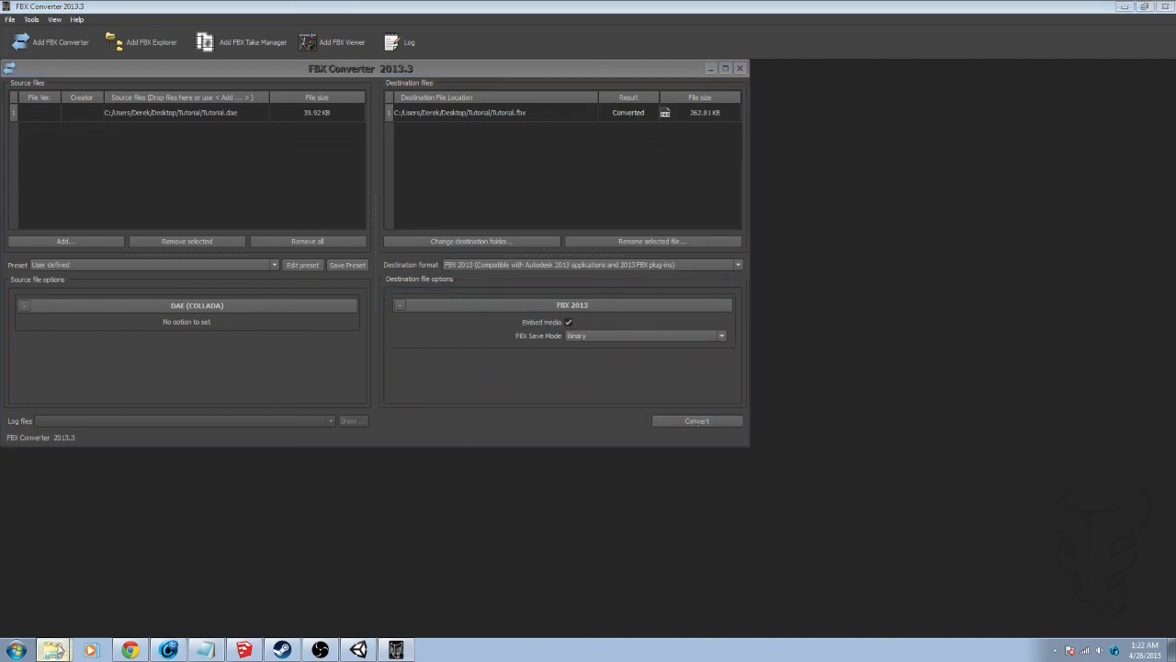
pyautogui.click(358, 649)
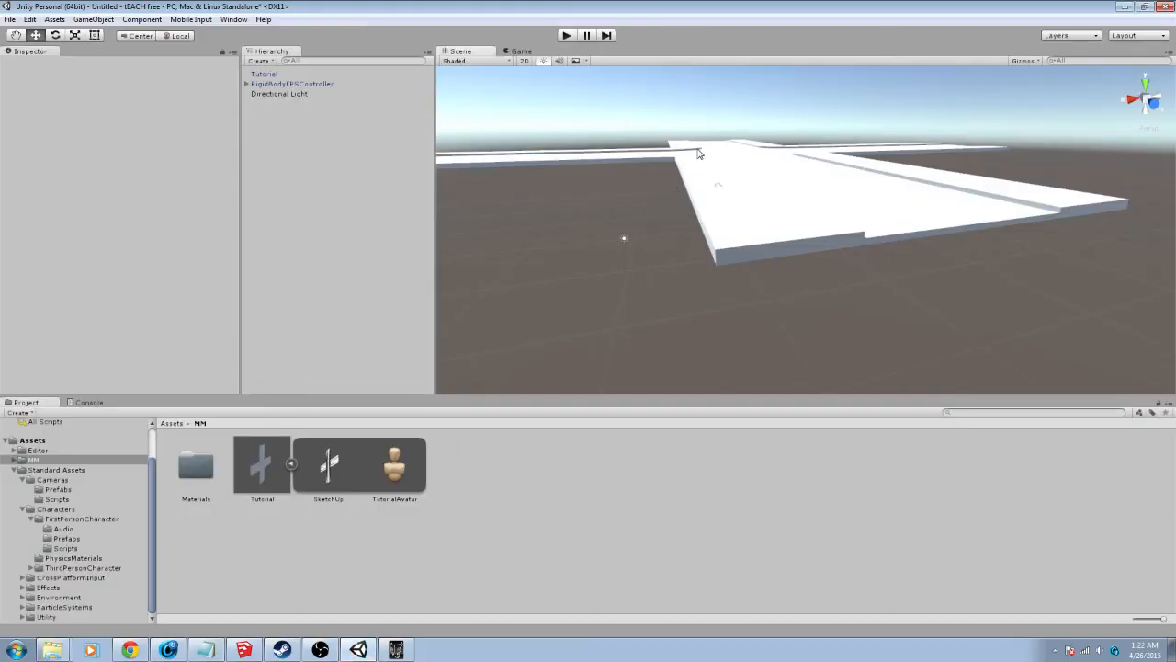
pyautogui.click(264, 483)
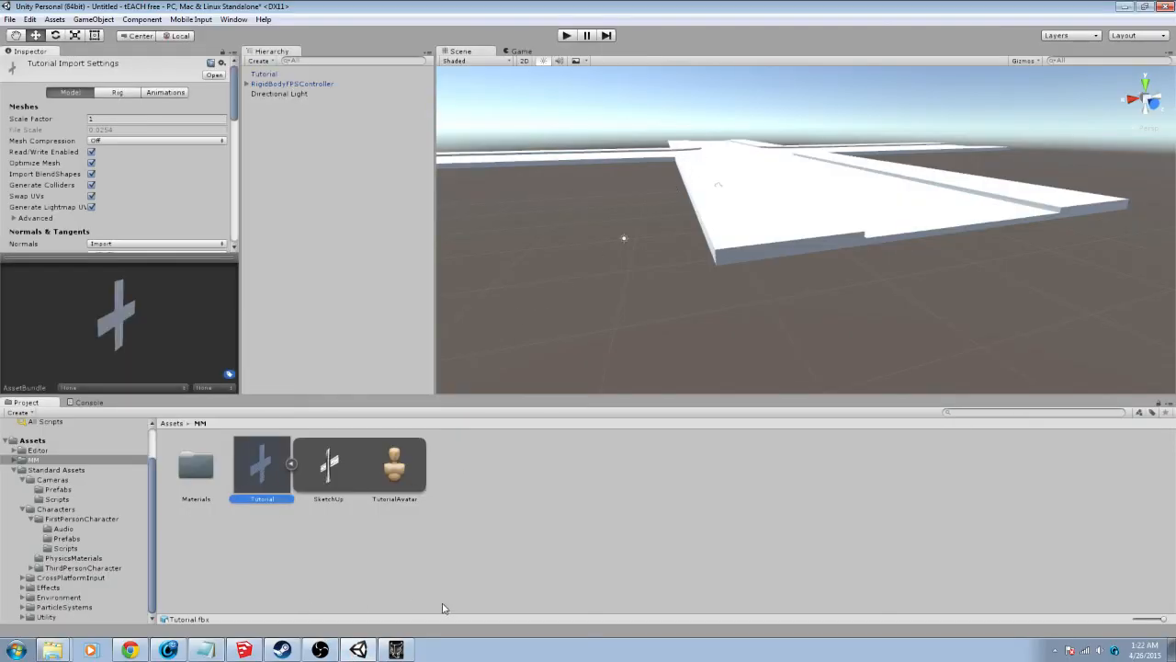
pyautogui.click(480, 589)
pyautogui.click(197, 467)
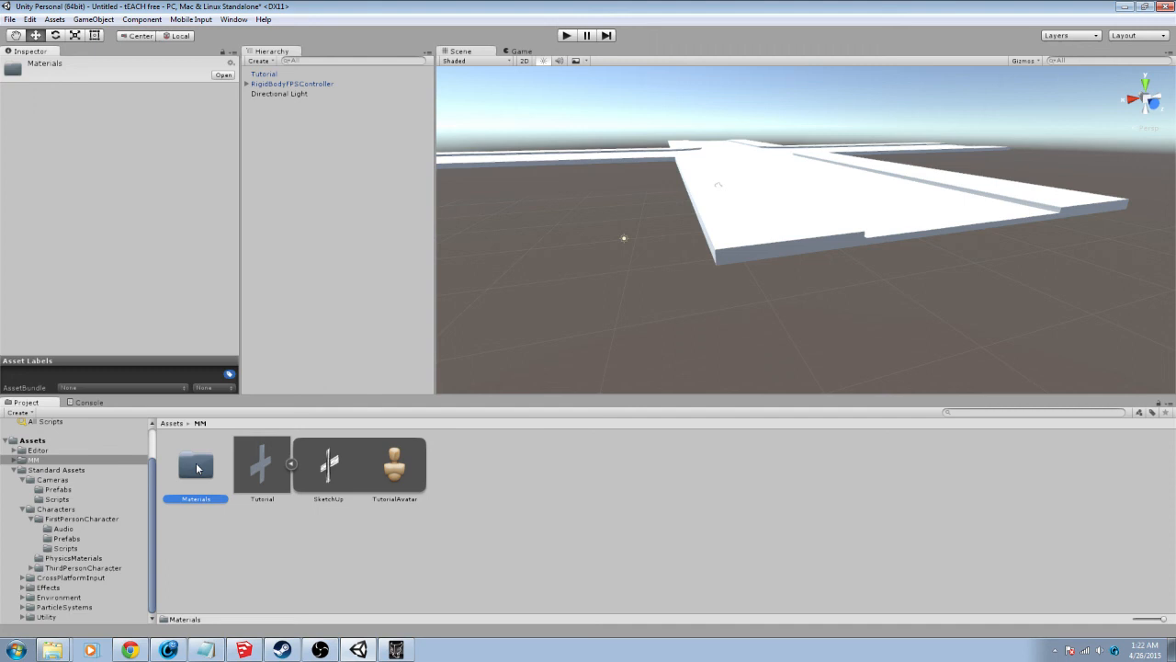
pyautogui.hotkey('shift', 'Right')
pyautogui.hotkey('shift', 'Right')
pyautogui.hotkey('shift', 'Right')
pyautogui.press('Delete')
pyautogui.press('Return')
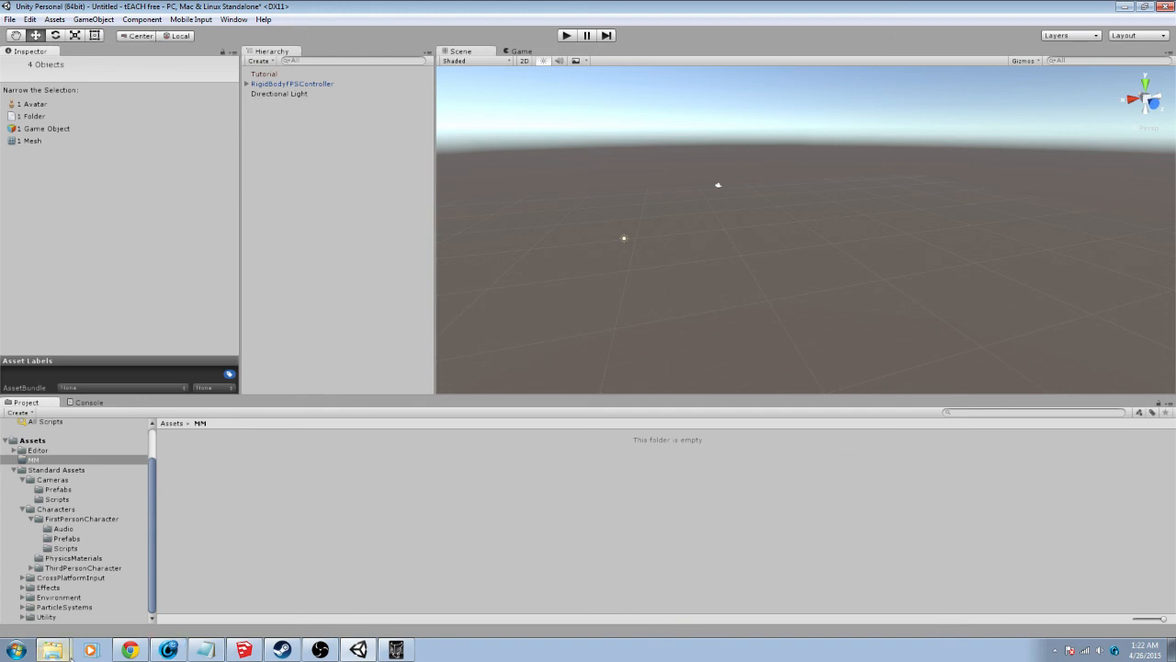
# Import Tutorial.fbx into the MM folder and apply Generate Colliders, Swap UVs and Generate Lightmap UVs in its import settings
pyautogui.click(52, 650)
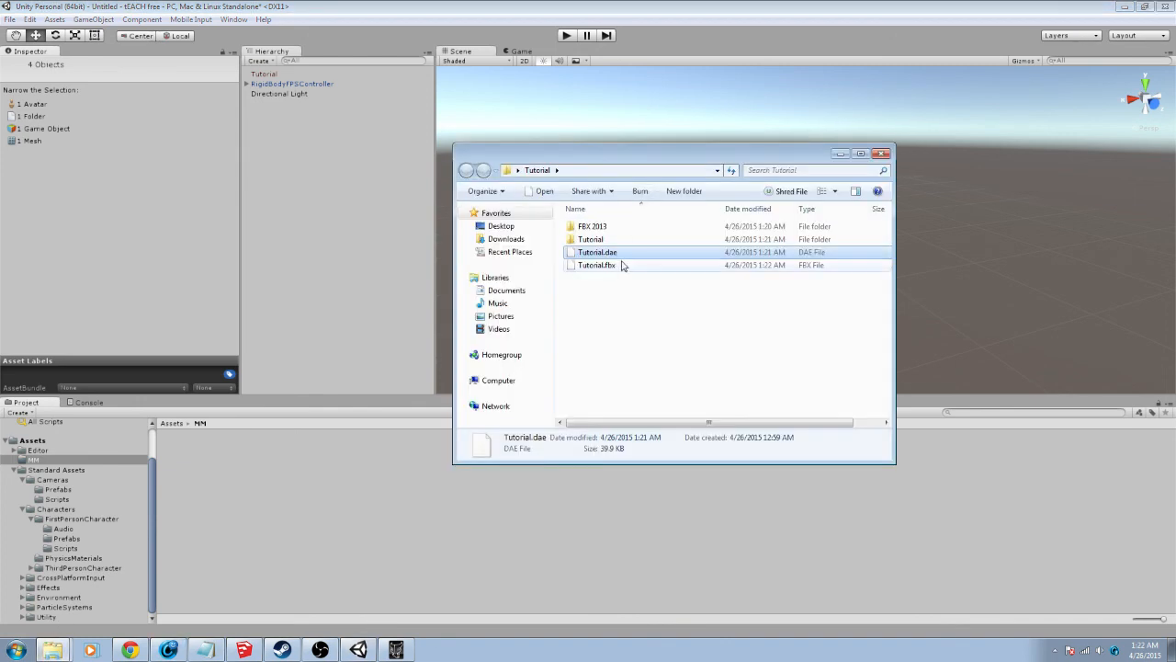
pyautogui.moveTo(606, 266); pyautogui.dragTo(248, 500)
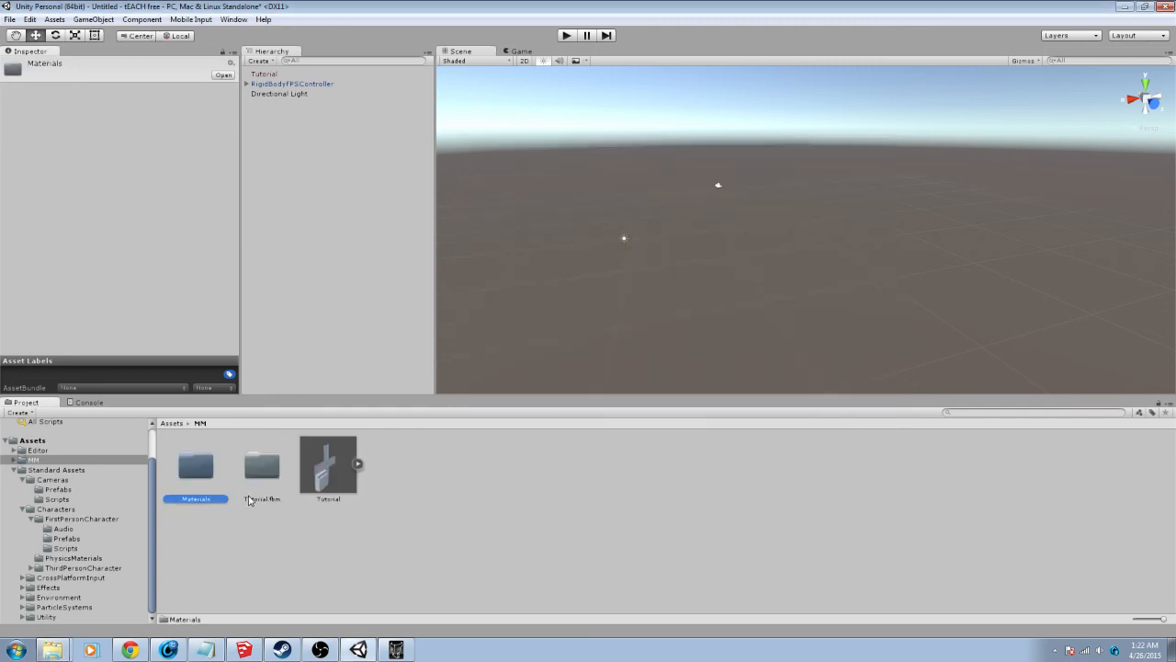
pyautogui.click(318, 490)
pyautogui.moveTo(154, 321); pyautogui.dragTo(71, 299)
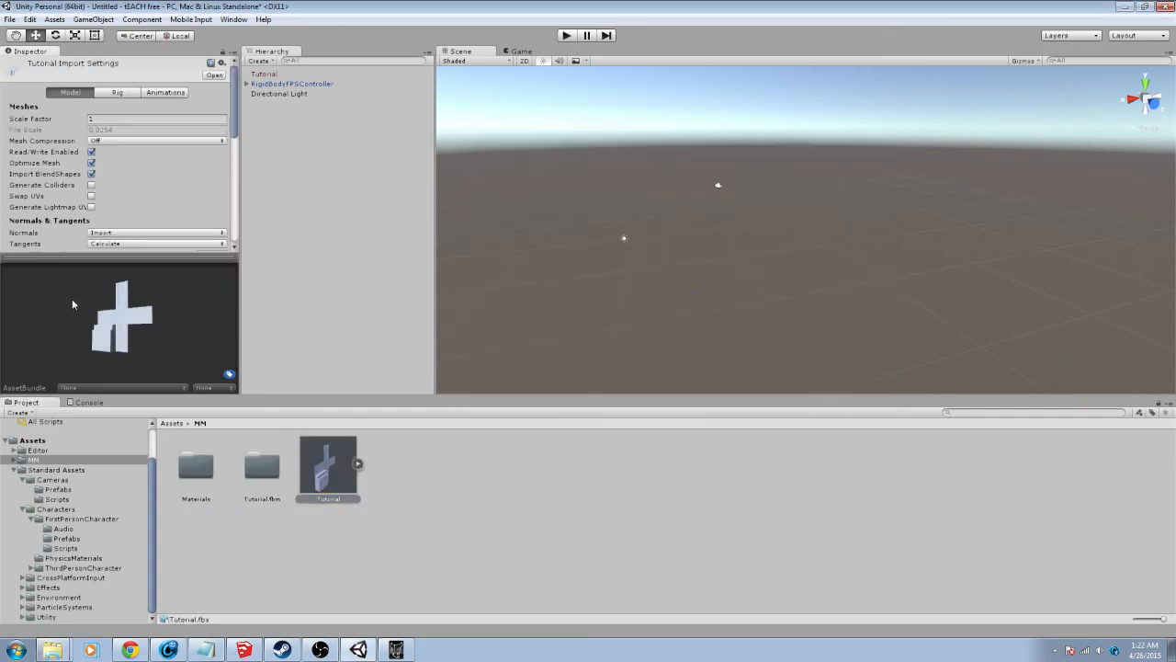
pyautogui.click(91, 185)
pyautogui.click(91, 207)
pyautogui.click(91, 195)
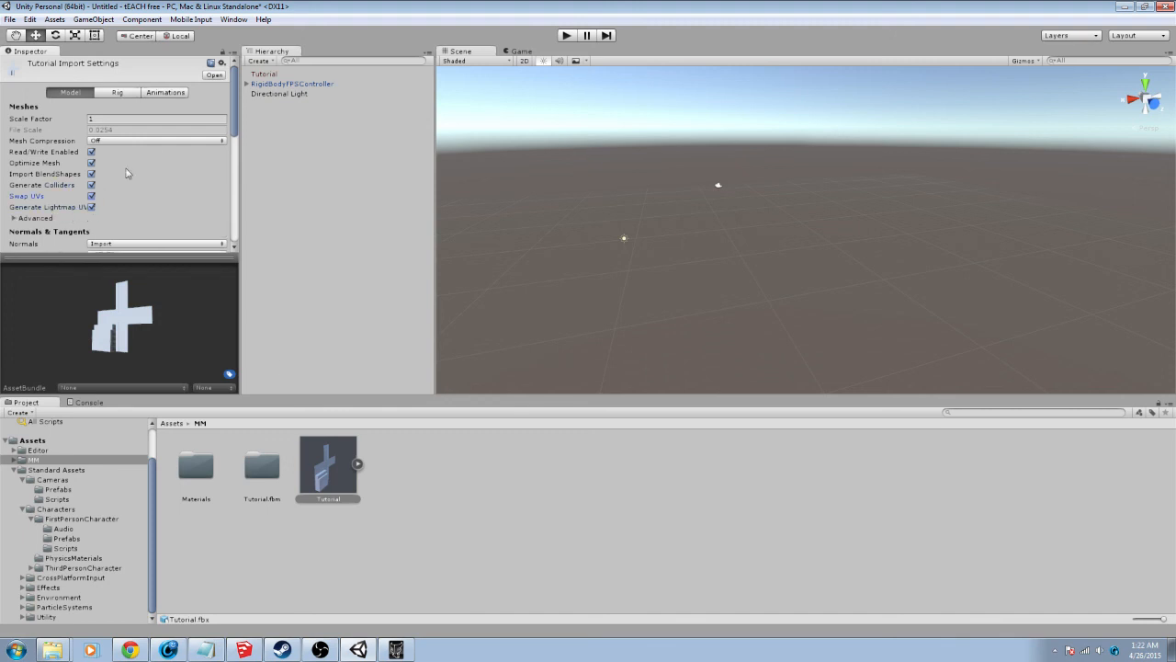
pyautogui.moveTo(233, 134); pyautogui.dragTo(246, 193)
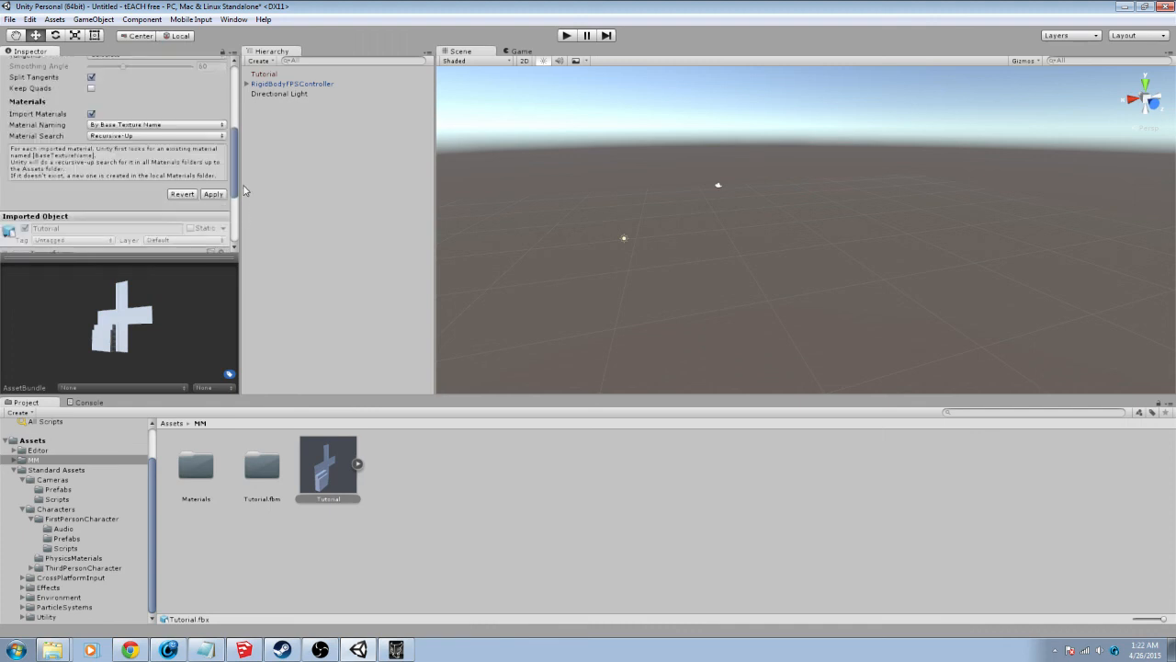
pyautogui.click(213, 194)
# Place the imported Tutorial model in the scene and set its scale to 0.5 on X, Y and Z
pyautogui.moveTo(322, 445); pyautogui.dragTo(677, 223)
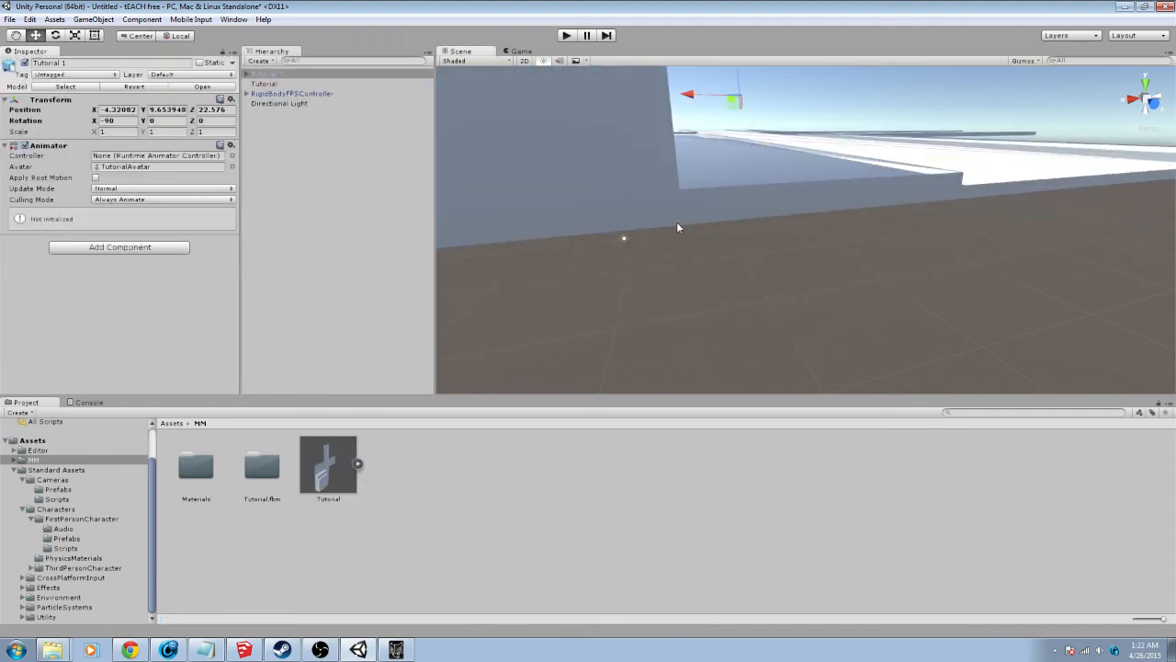
pyautogui.click(125, 131)
pyautogui.write('0.5')
pyautogui.press('Tab')
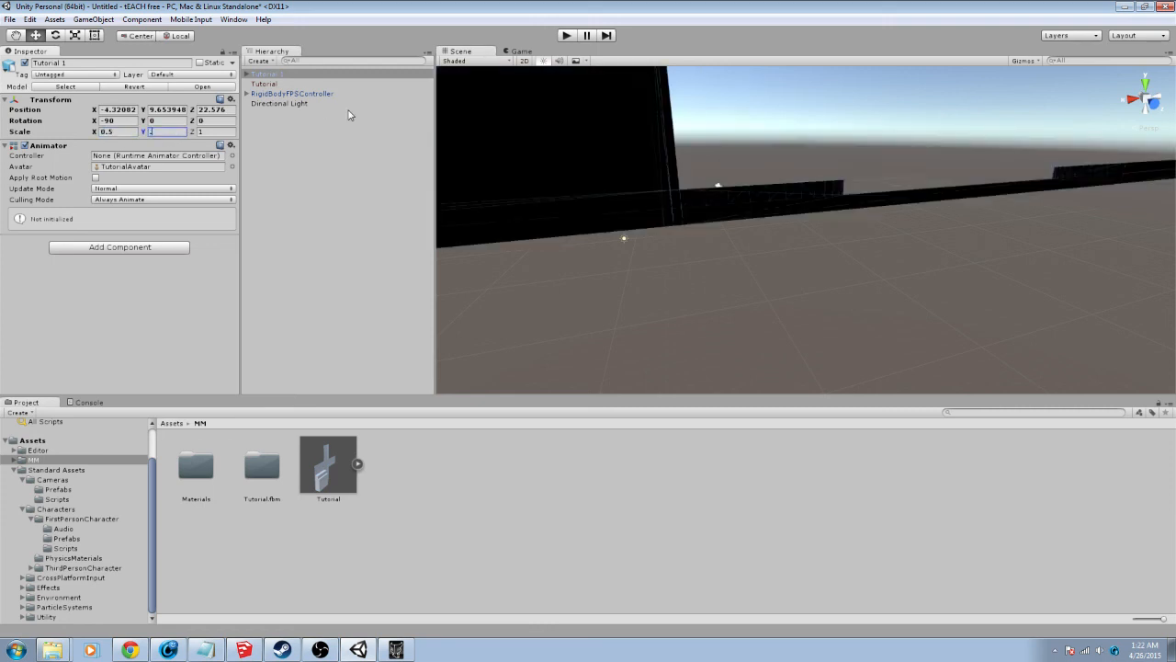
pyautogui.write('0.5')
pyautogui.press('Tab')
pyautogui.write('0.5')
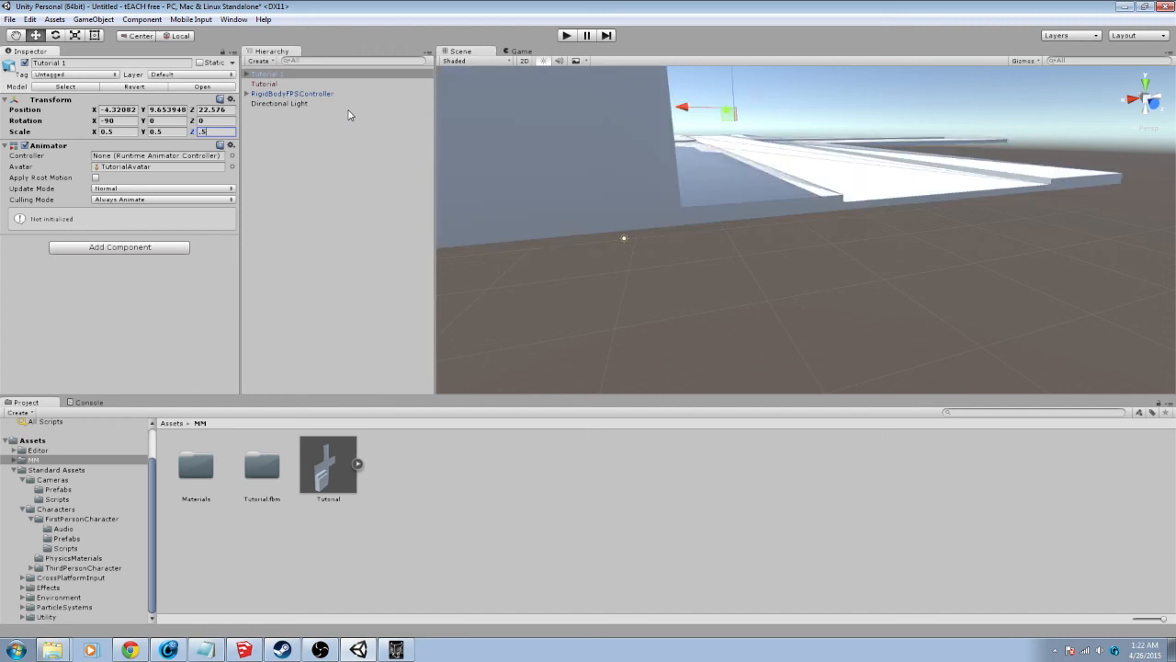
# Set the placed Tutorial model's position to 0 on X, Y and Z, and clear the selection
pyautogui.click(112, 109)
pyautogui.write('0')
pyautogui.press('Tab')
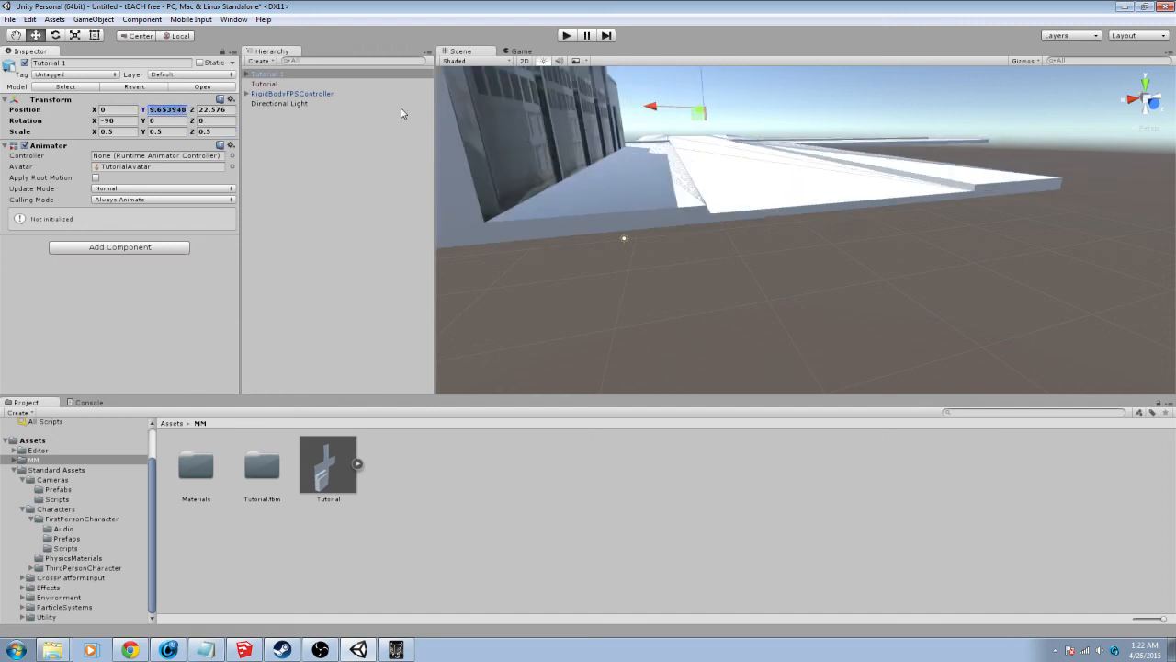
pyautogui.write('0')
pyautogui.press('Tab')
pyautogui.write('0')
pyautogui.click(922, 142)
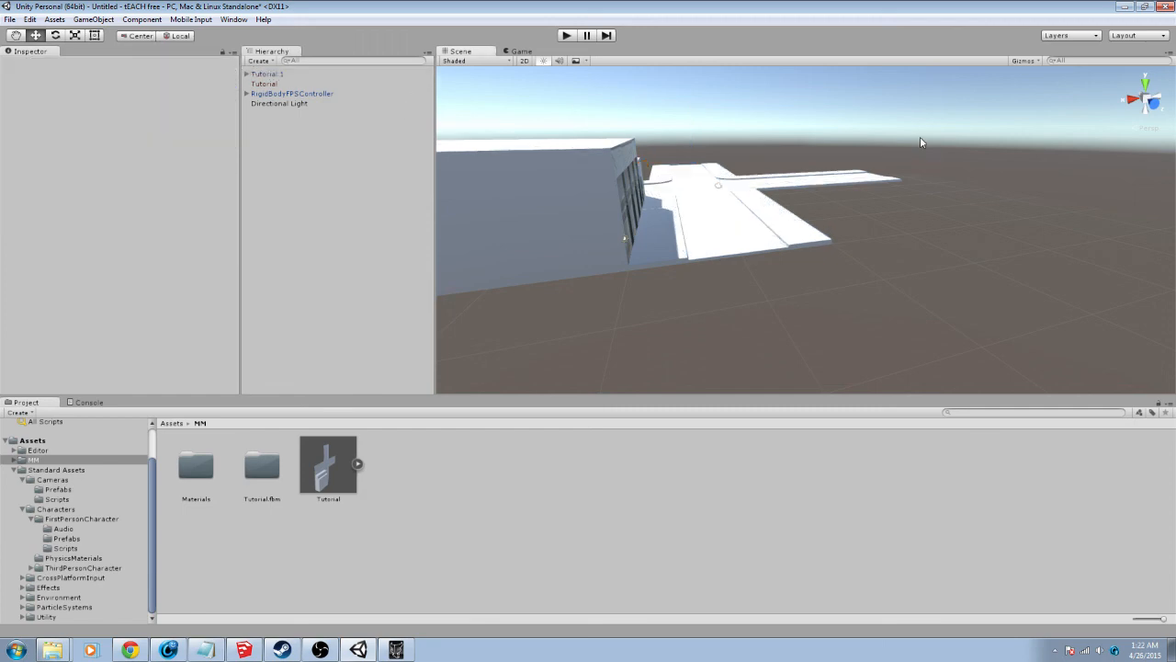
# Play the scene, walk up to the garage's doorway and back to inspect the photo textures, and stop playback
pyautogui.click(573, 37)
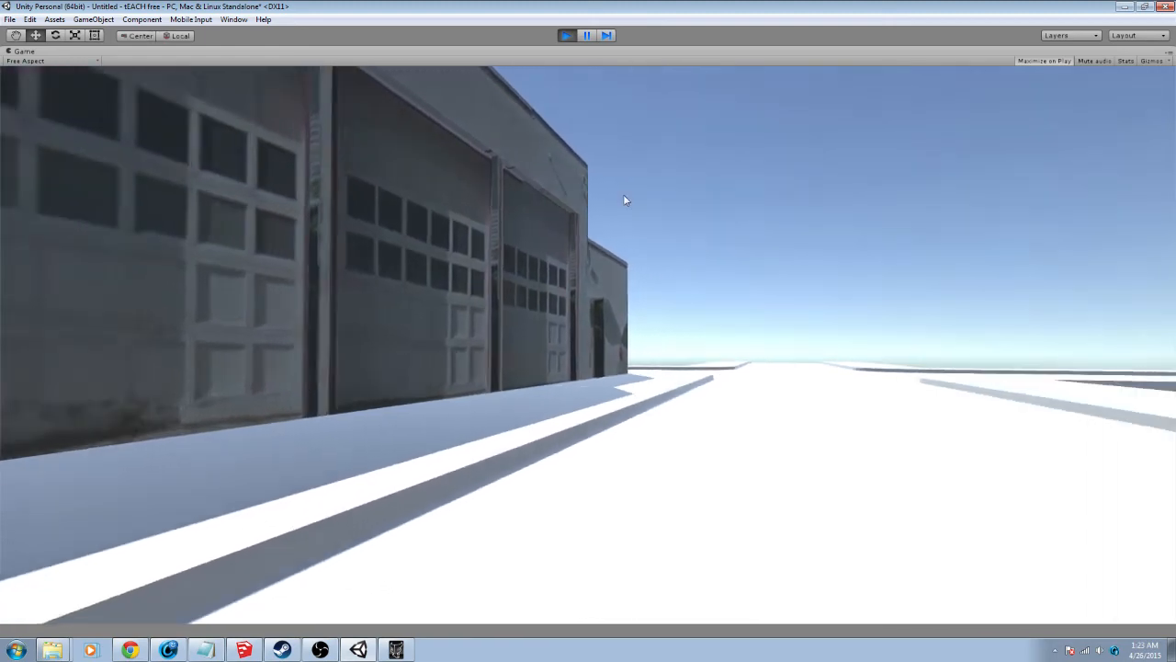
pyautogui.press('w')
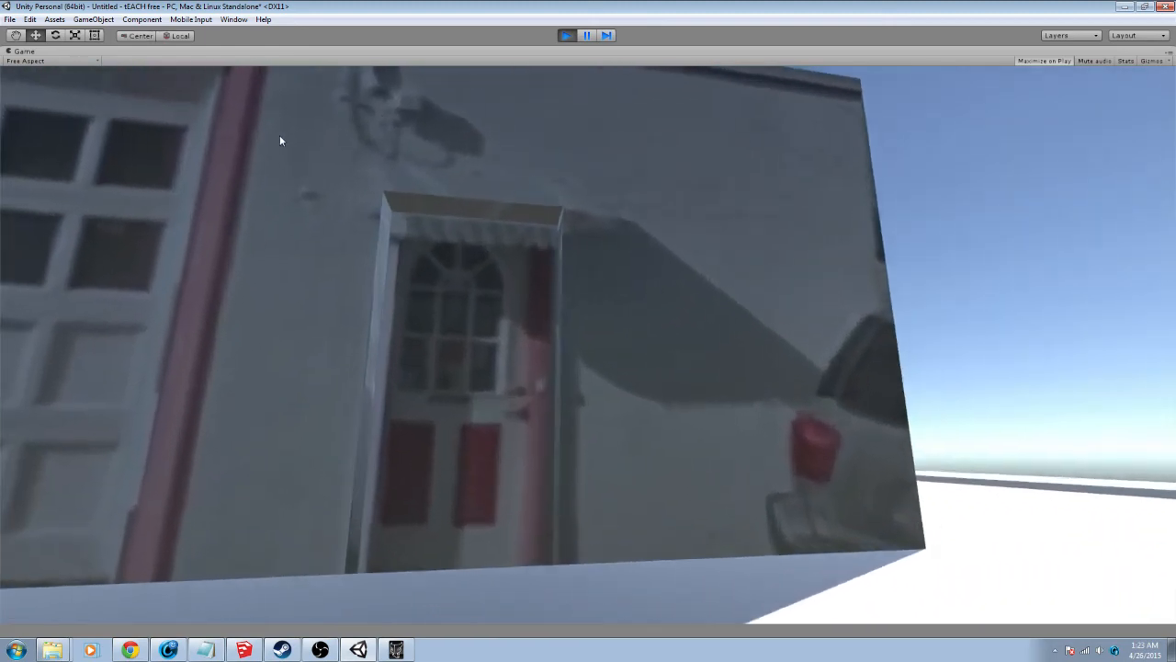
pyautogui.press('w')
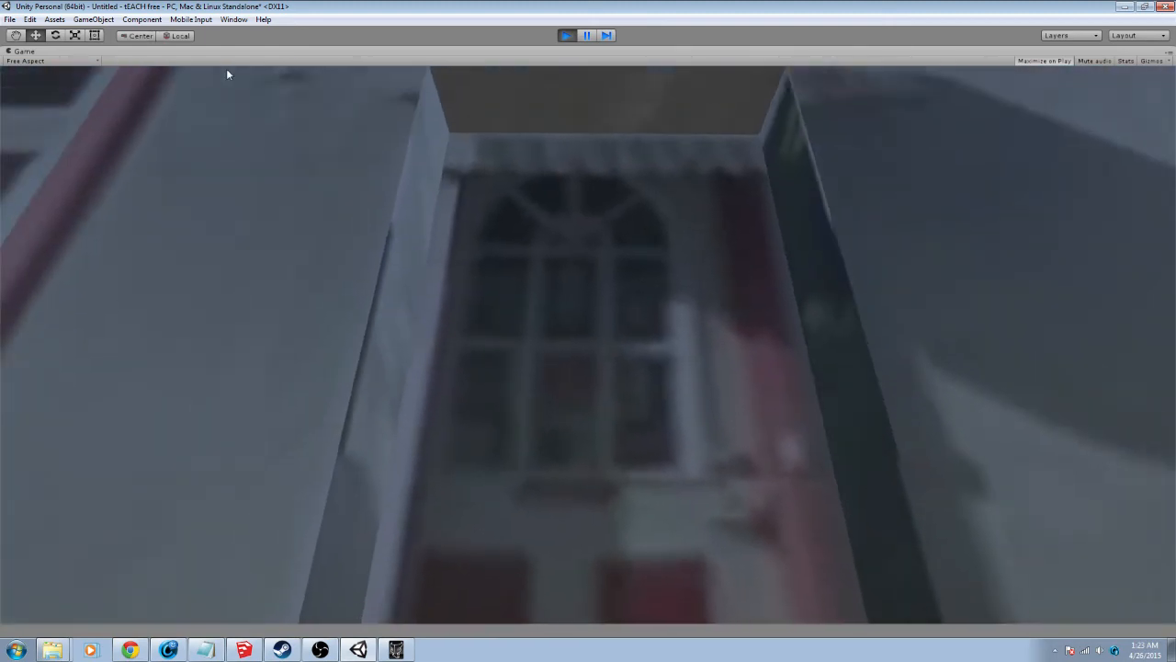
pyautogui.press('s')
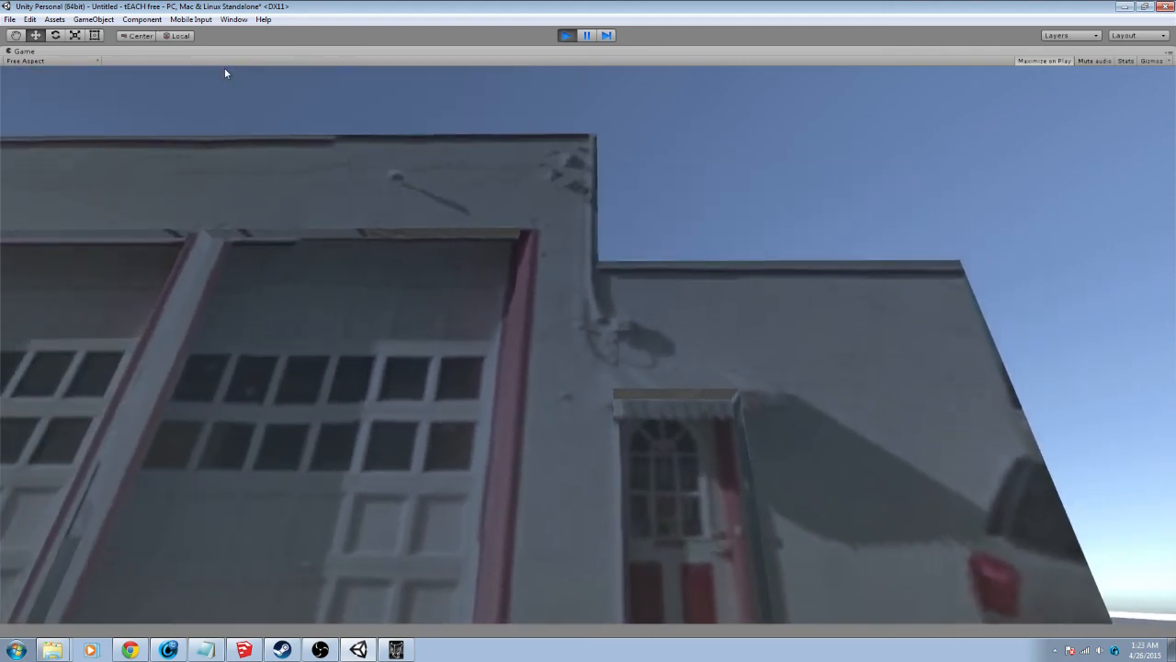
pyautogui.press('s')
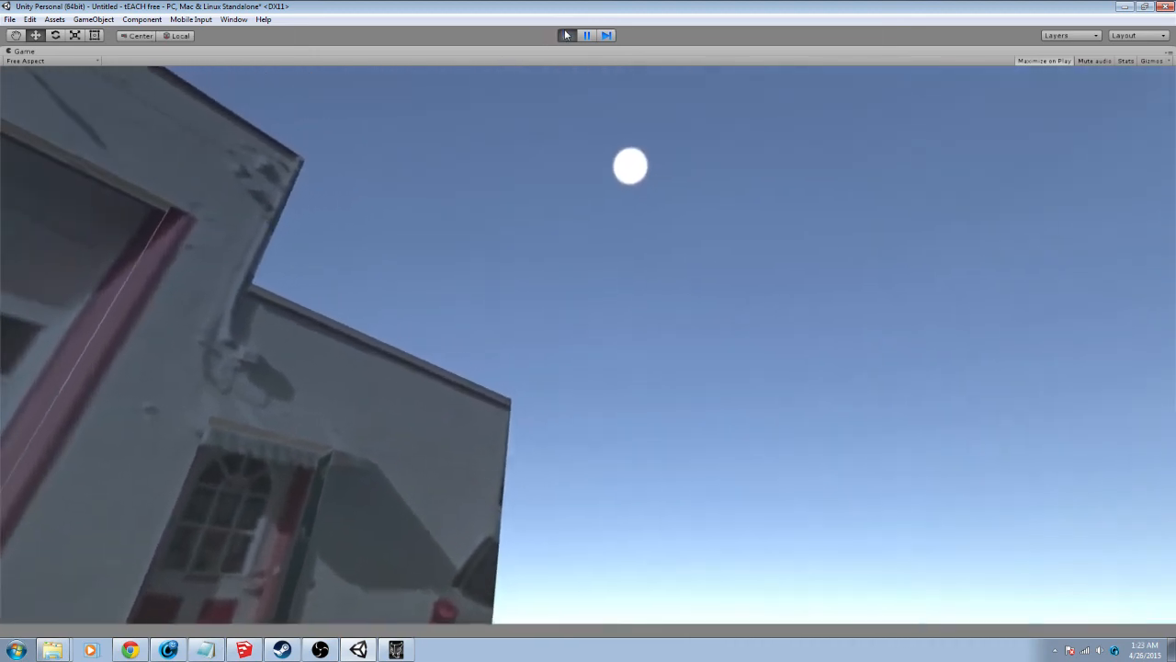
pyautogui.click(566, 35)
# Set the placed Tutorial 1 model's scale to 0.3 on X, Y and Z, and clear the selection
pyautogui.click(539, 213)
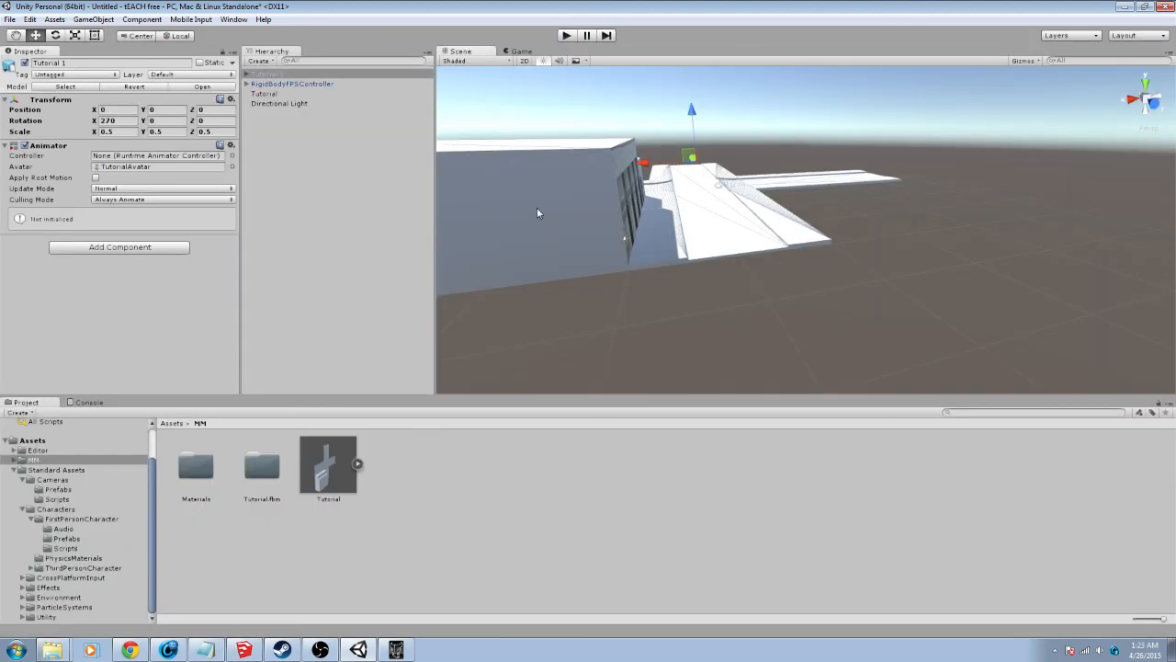
pyautogui.click(133, 134)
pyautogui.press('BackSpace')
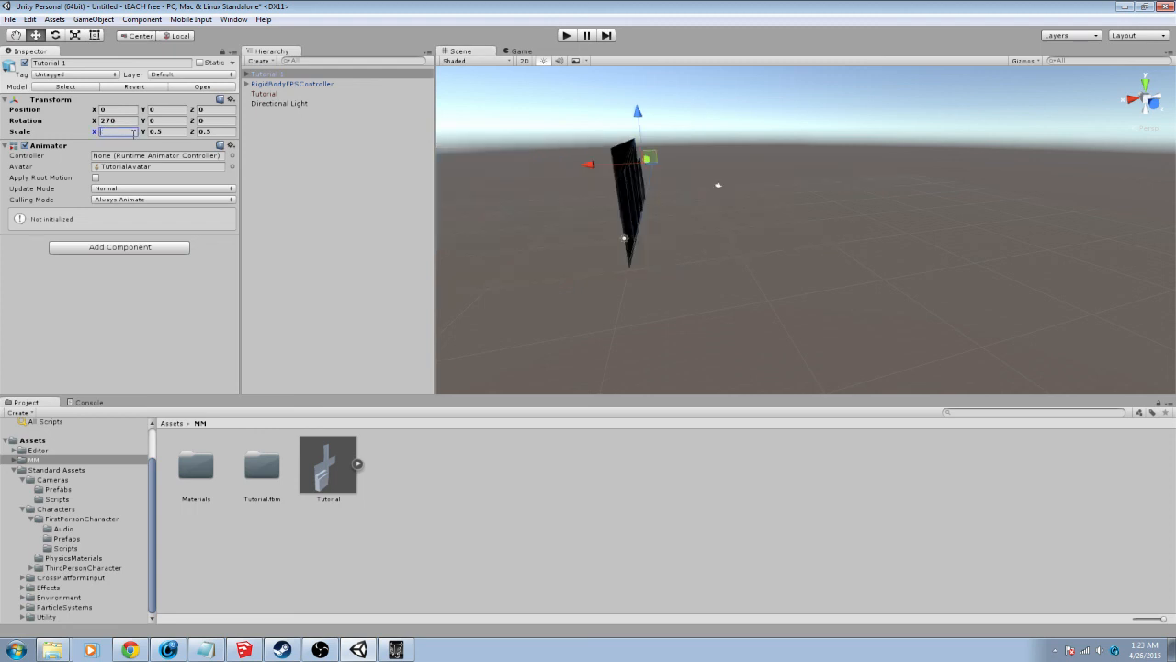
pyautogui.write('0.3')
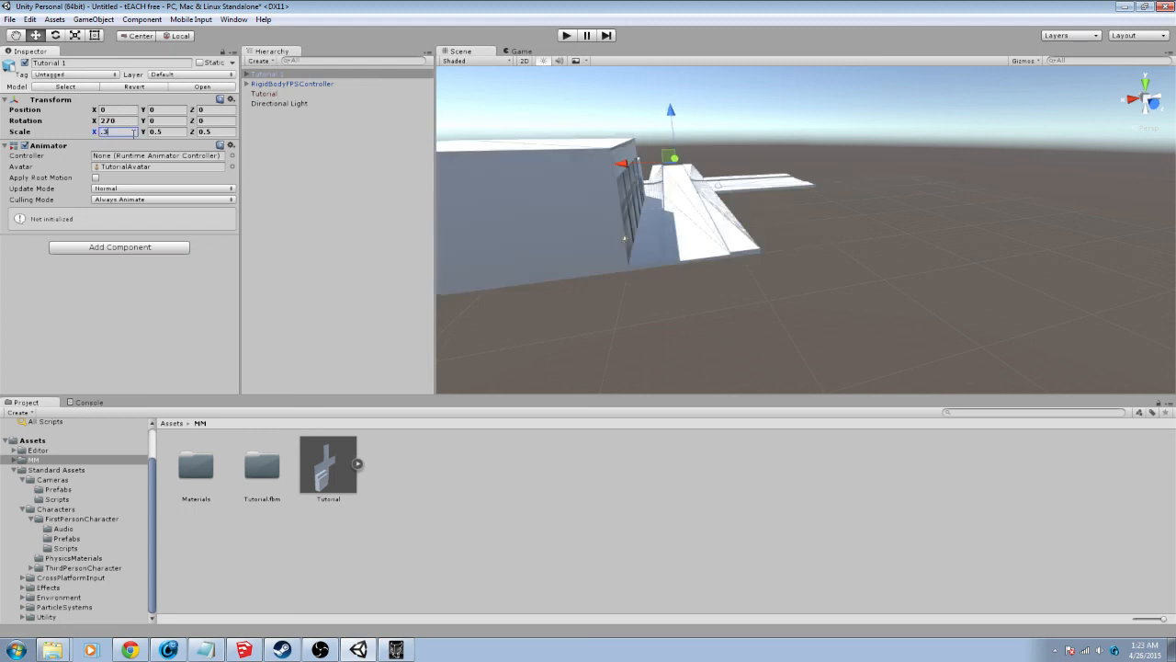
pyautogui.press('Tab')
pyautogui.write('.3.3')
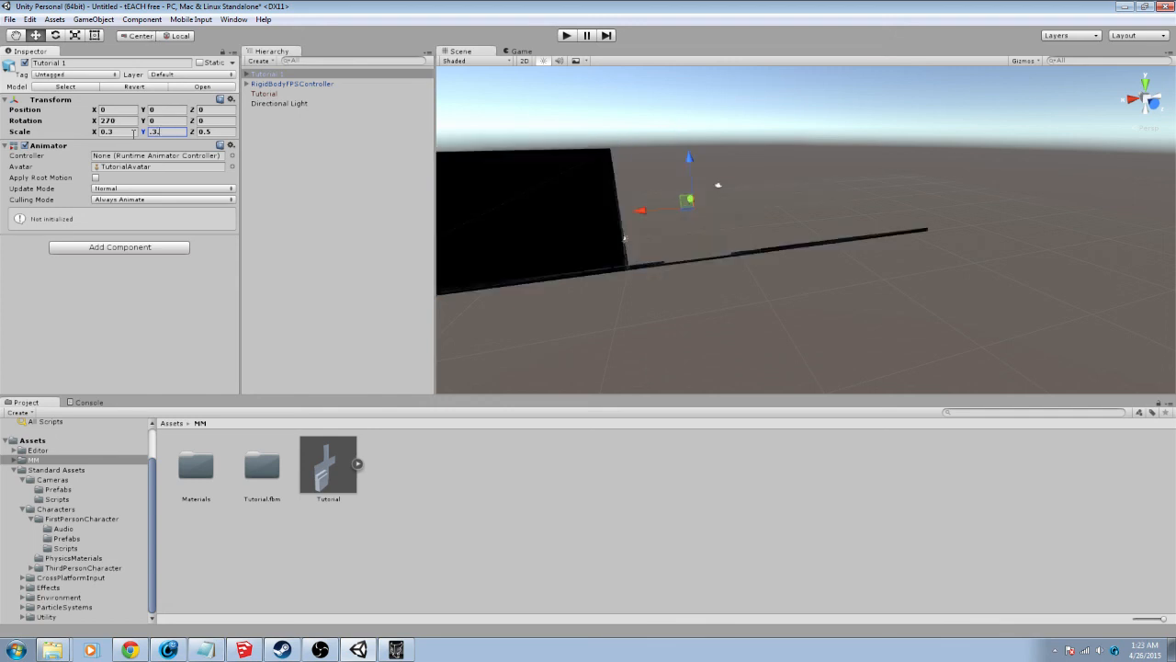
pyautogui.press('Tab')
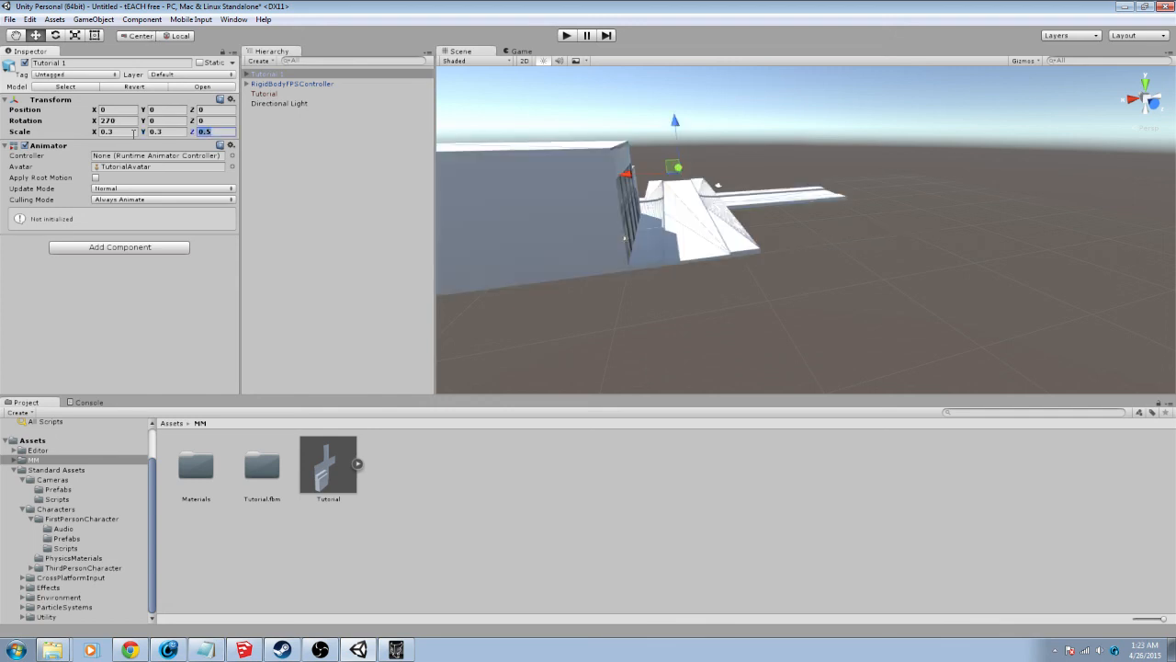
pyautogui.write('.3')
pyautogui.click(469, 155)
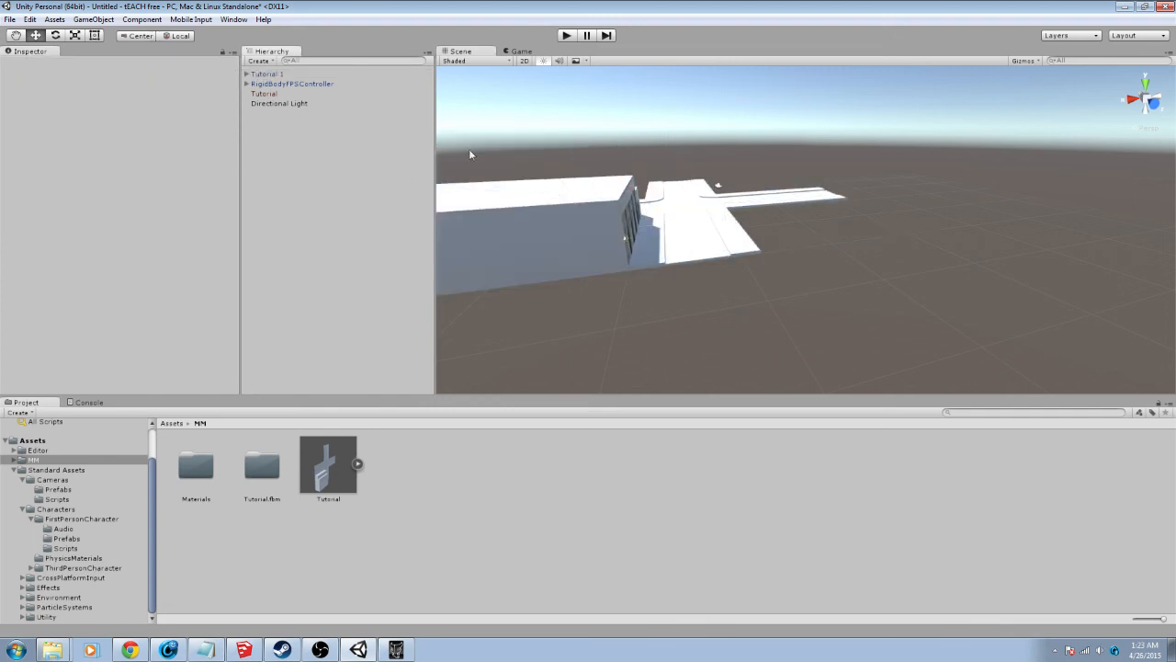
# Delete the leftover Tutorial object with the missing mesh from the scene, keeping the Tutorial 1 model
pyautogui.click(269, 83)
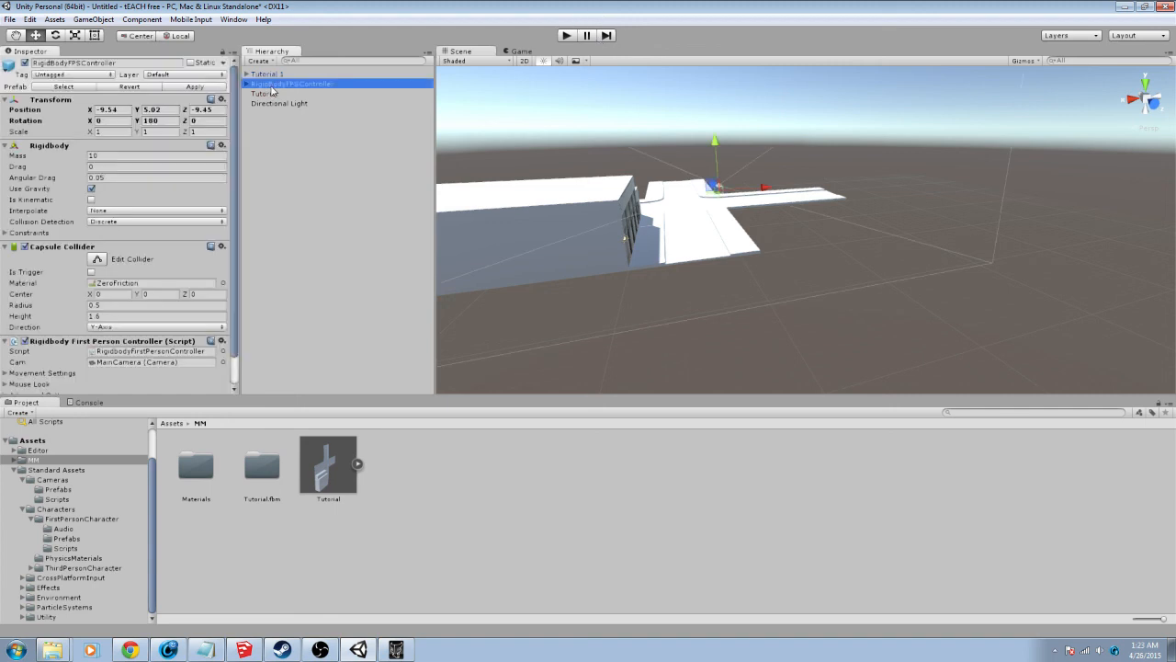
pyautogui.click(269, 94)
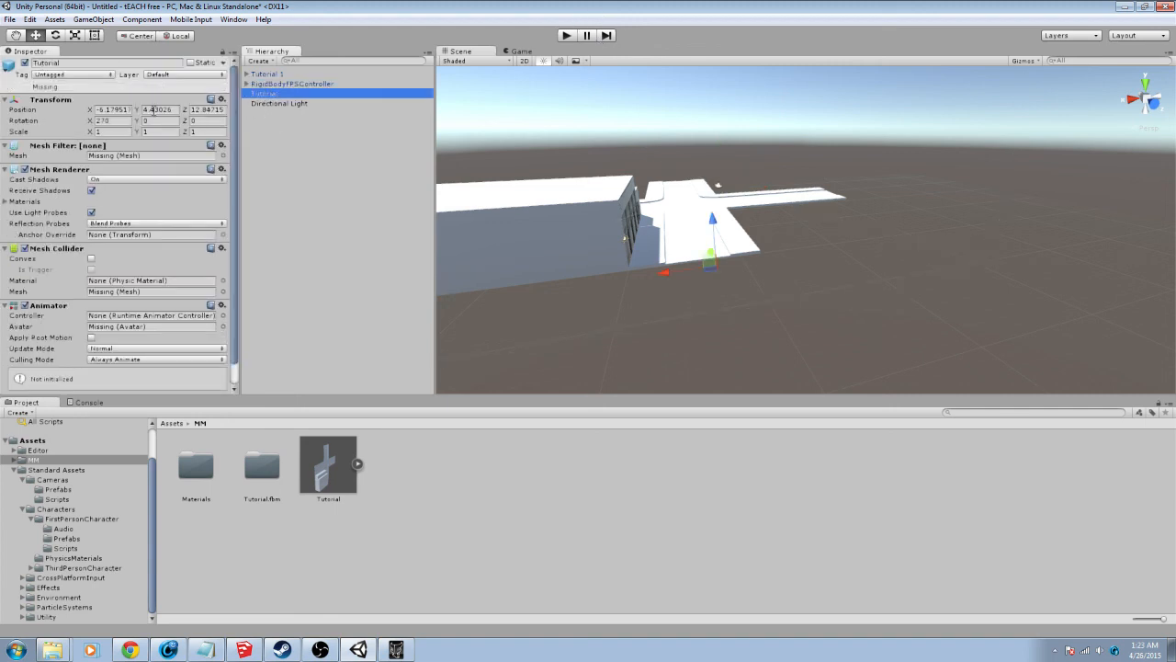
pyautogui.click(104, 133)
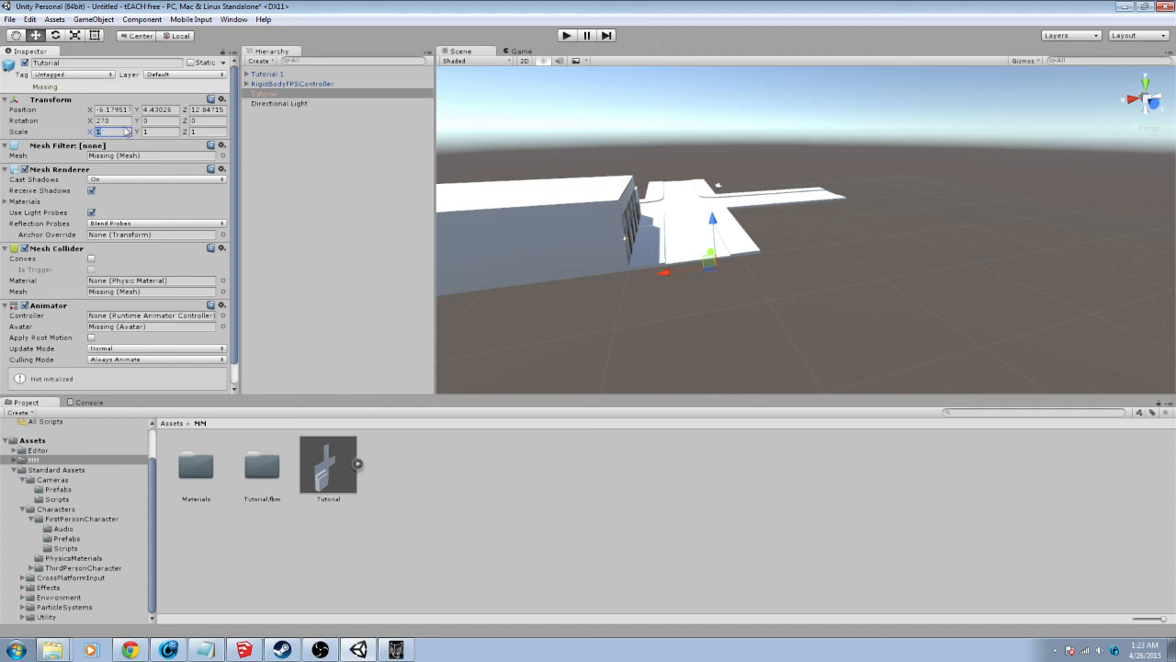
pyautogui.click(583, 213)
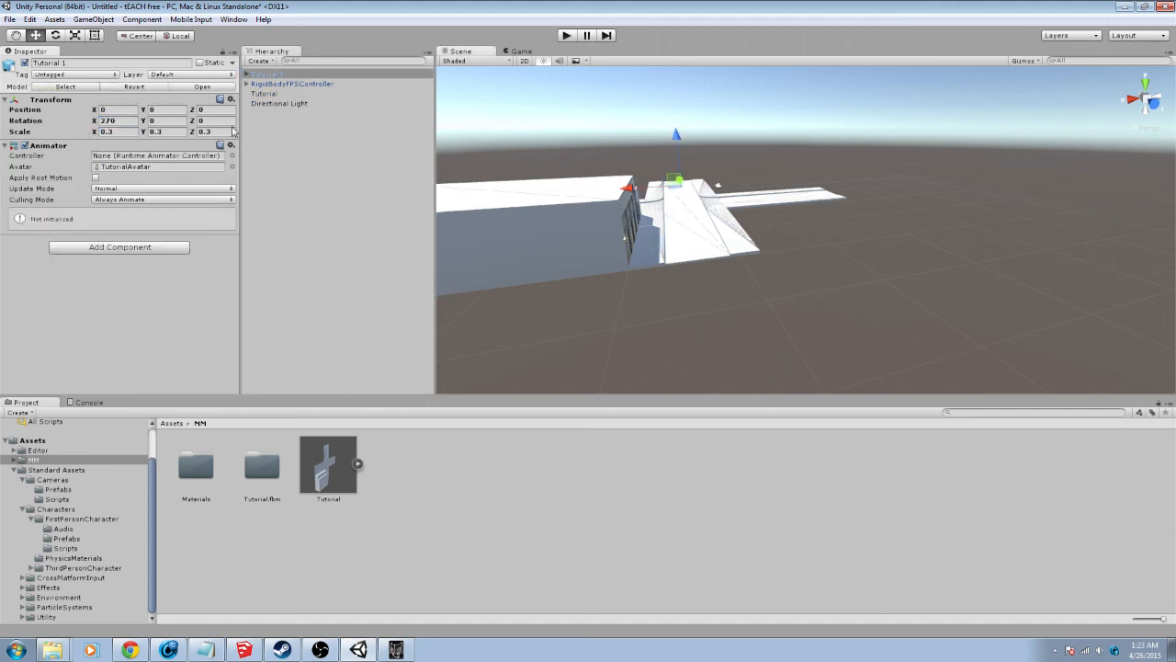
pyautogui.click(265, 95)
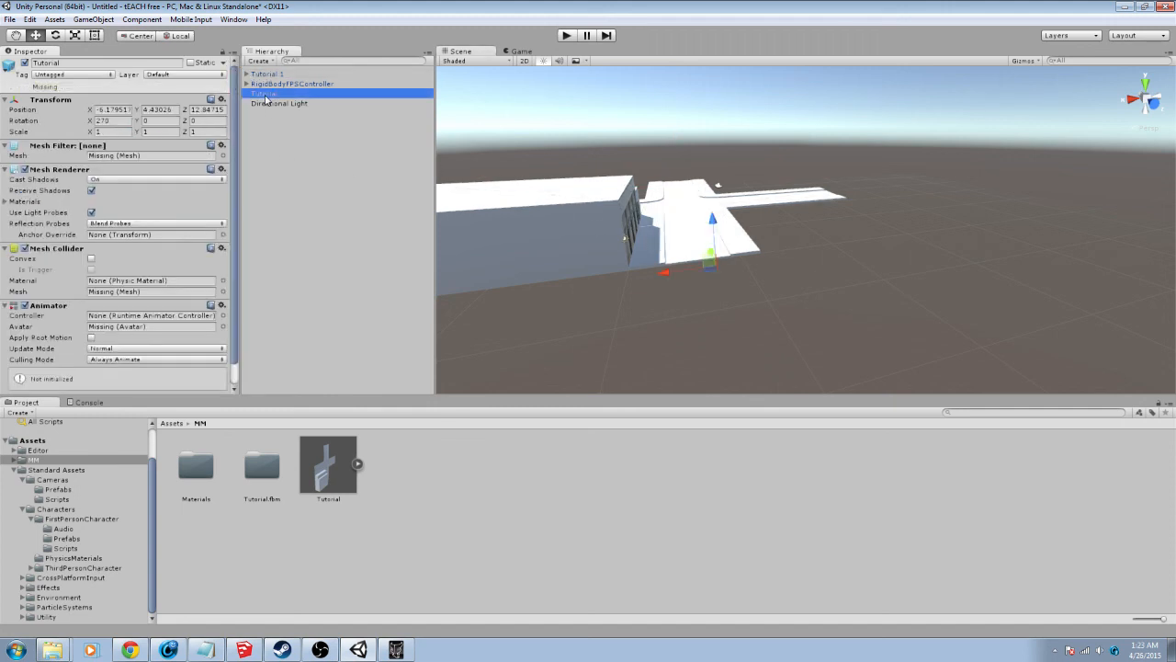
pyautogui.press('Delete')
pyautogui.click(272, 75)
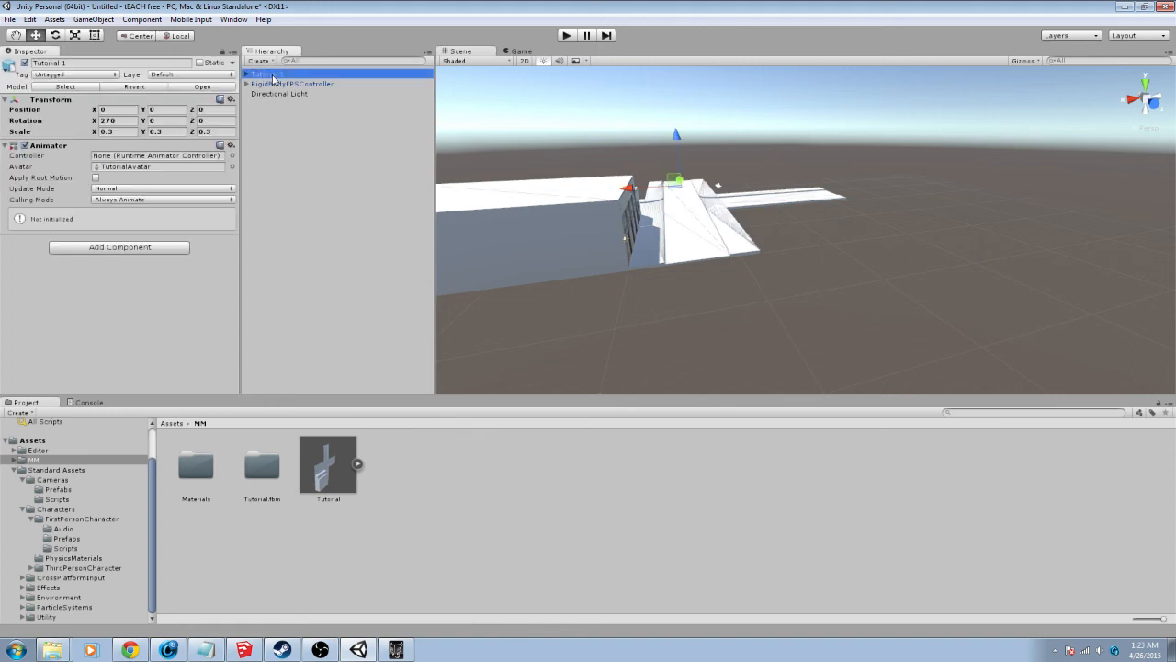
pyautogui.rightClick(272, 78)
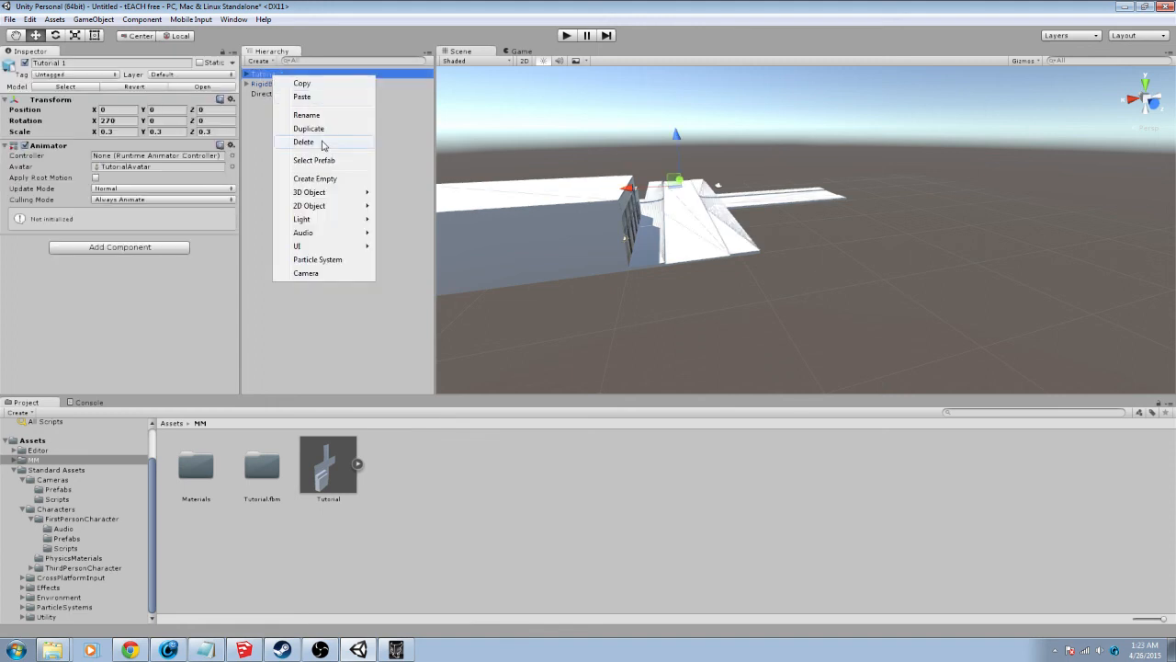
pyautogui.click(384, 129)
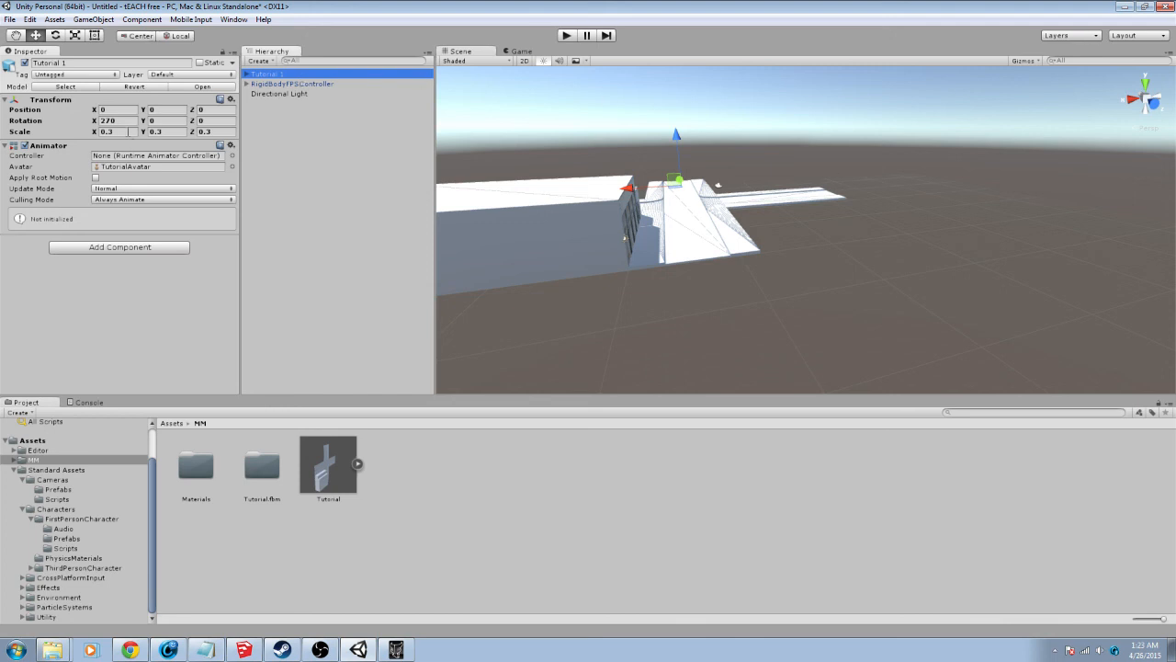
pyautogui.click(606, 311)
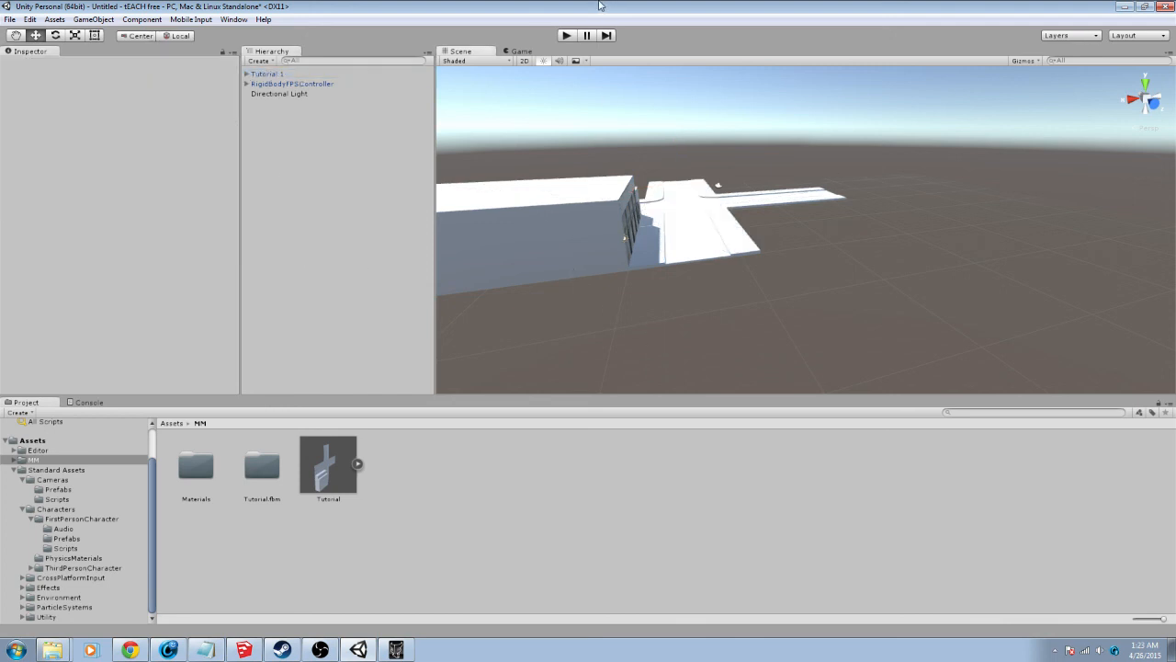
# Play the scene and walk along the garage's front, examining its size and the photo-textured doors up close
pyautogui.click(566, 35)
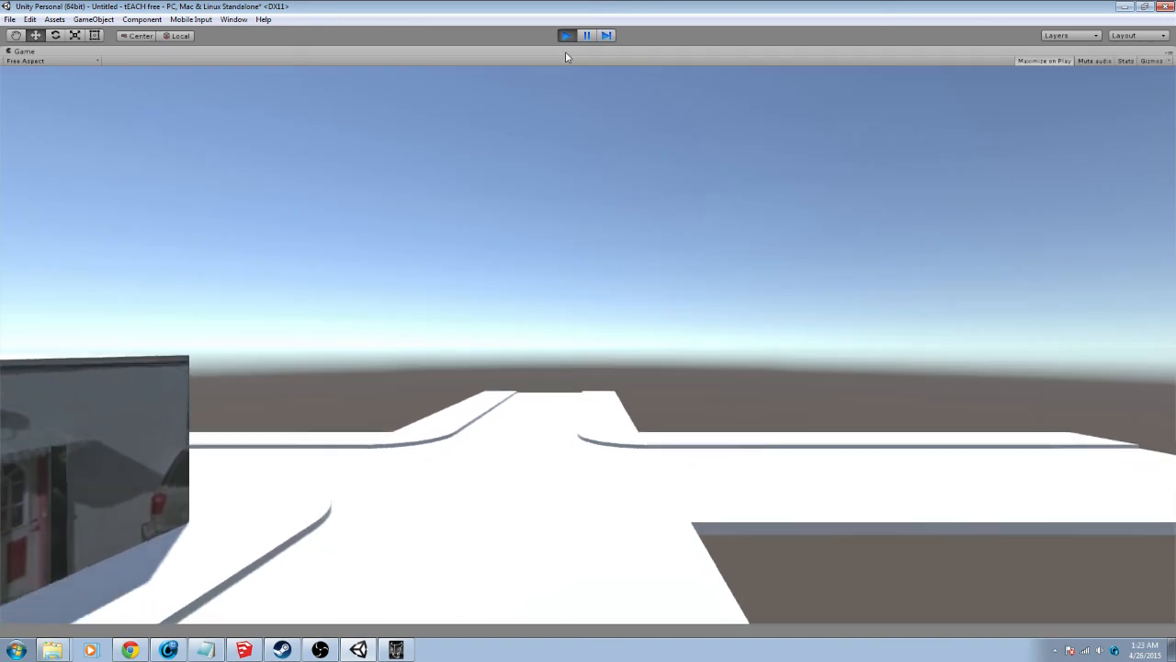
pyautogui.press('w')
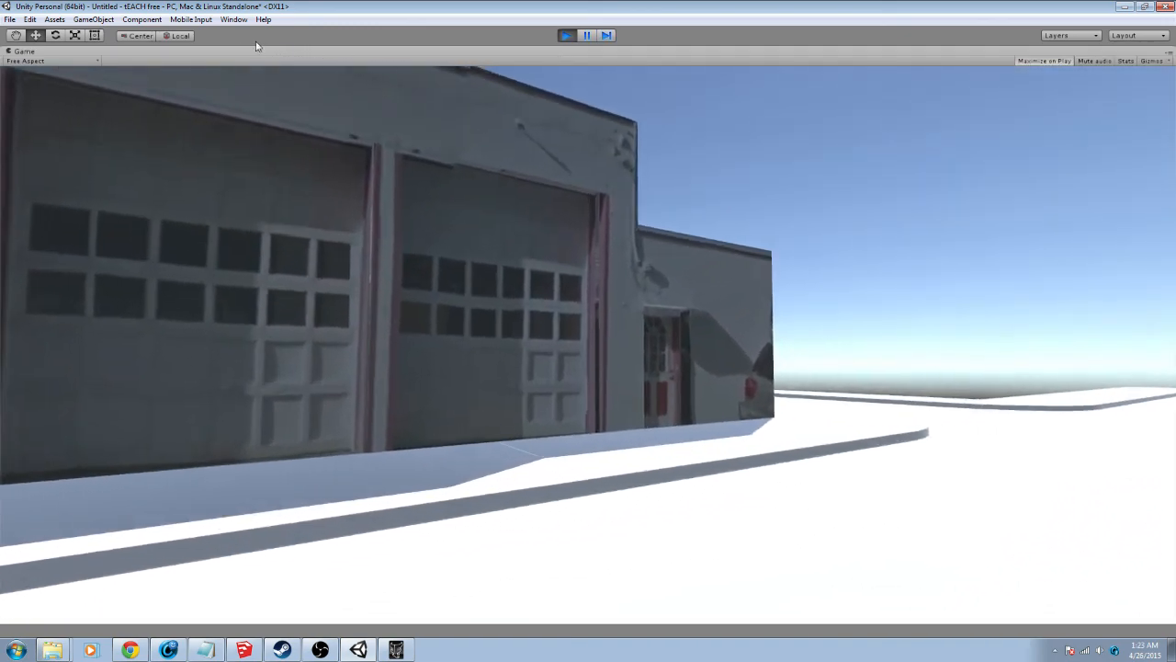
pyautogui.press('s')
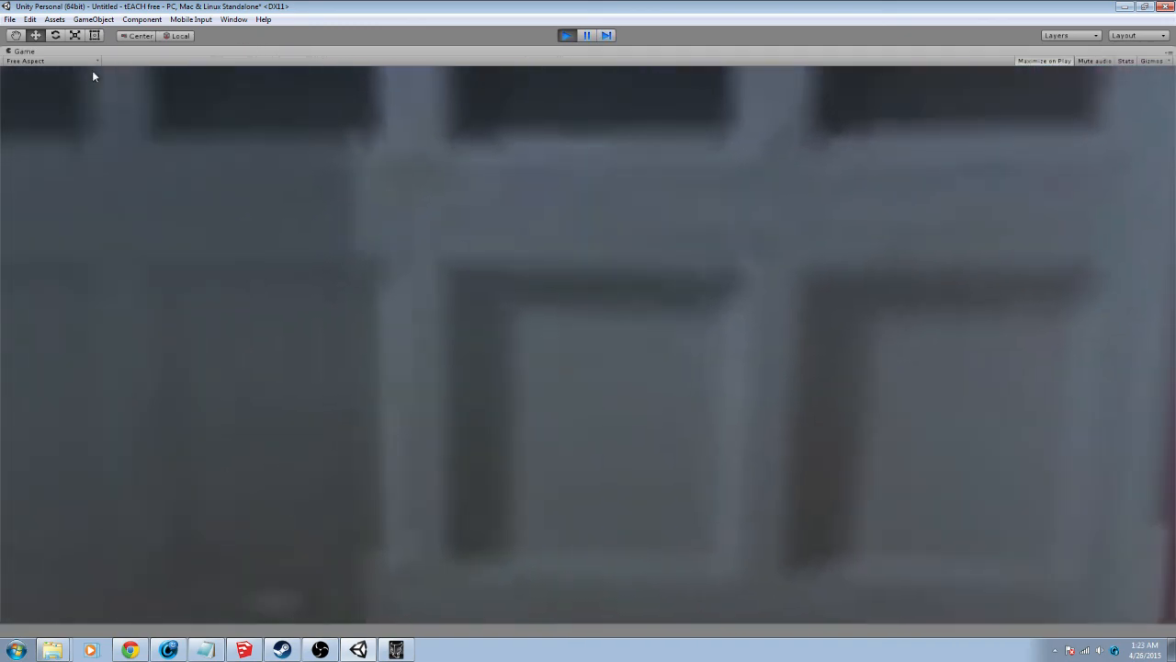
pyautogui.press('w')
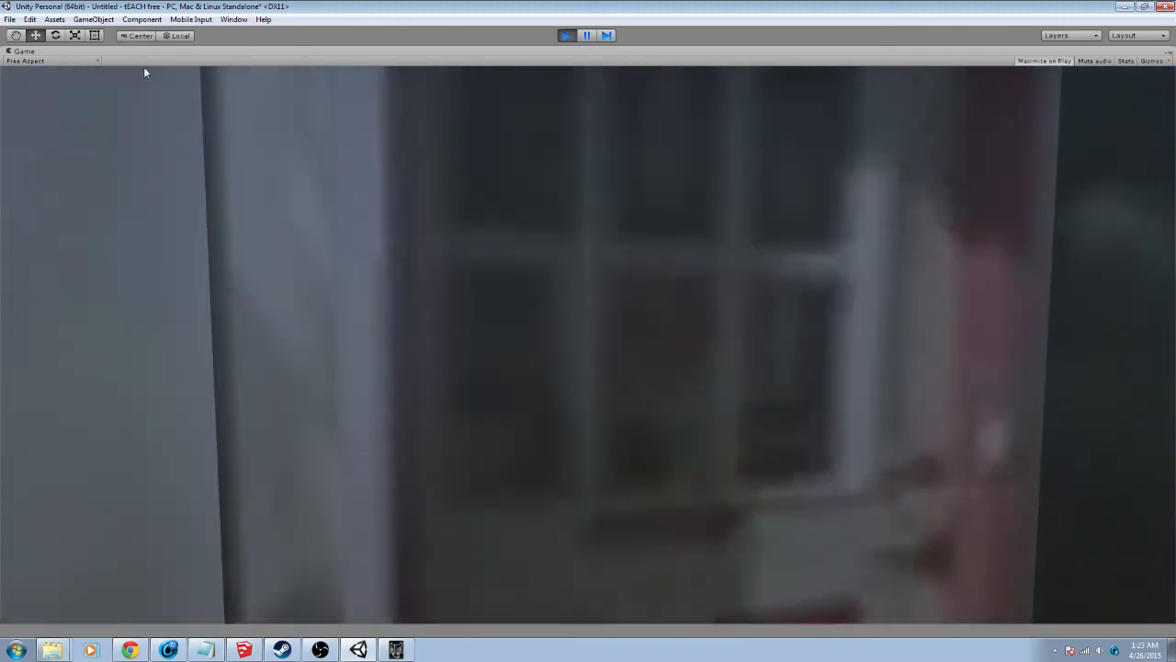
pyautogui.press('s')
pyautogui.press('s')
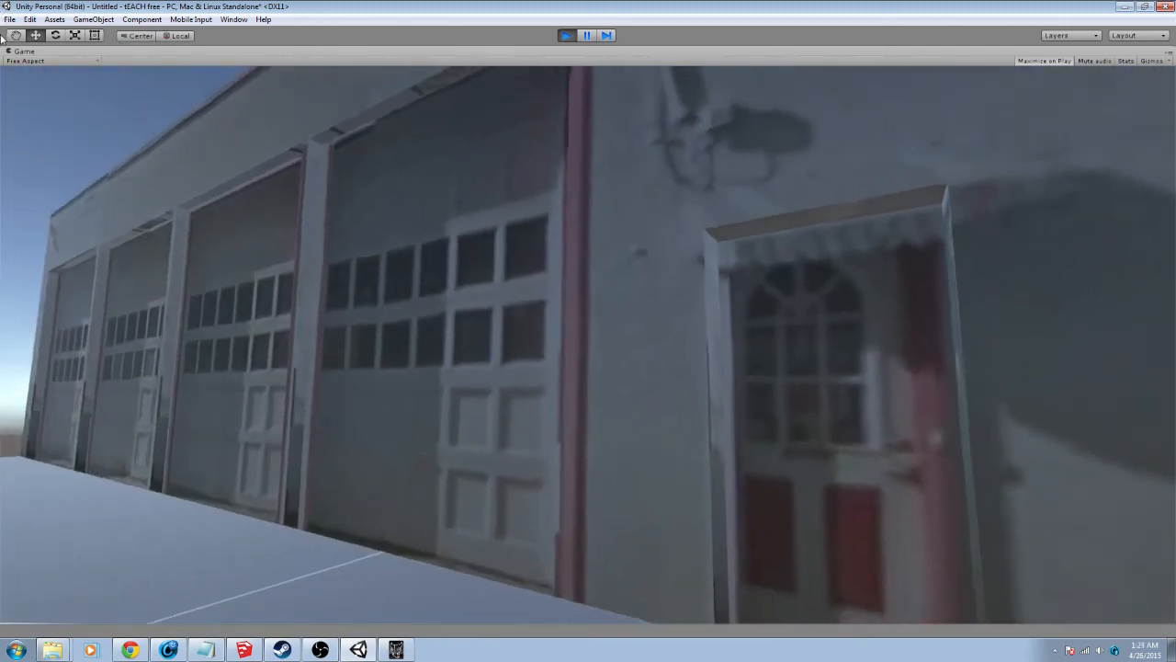
pyautogui.press('w')
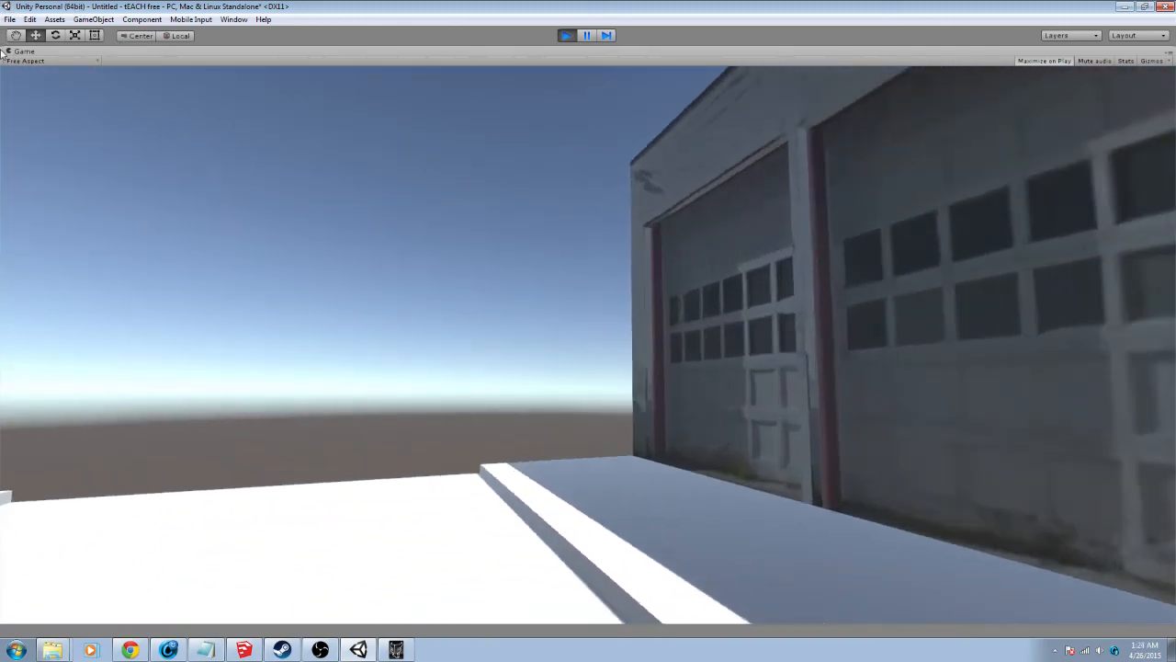
pyautogui.press('w')
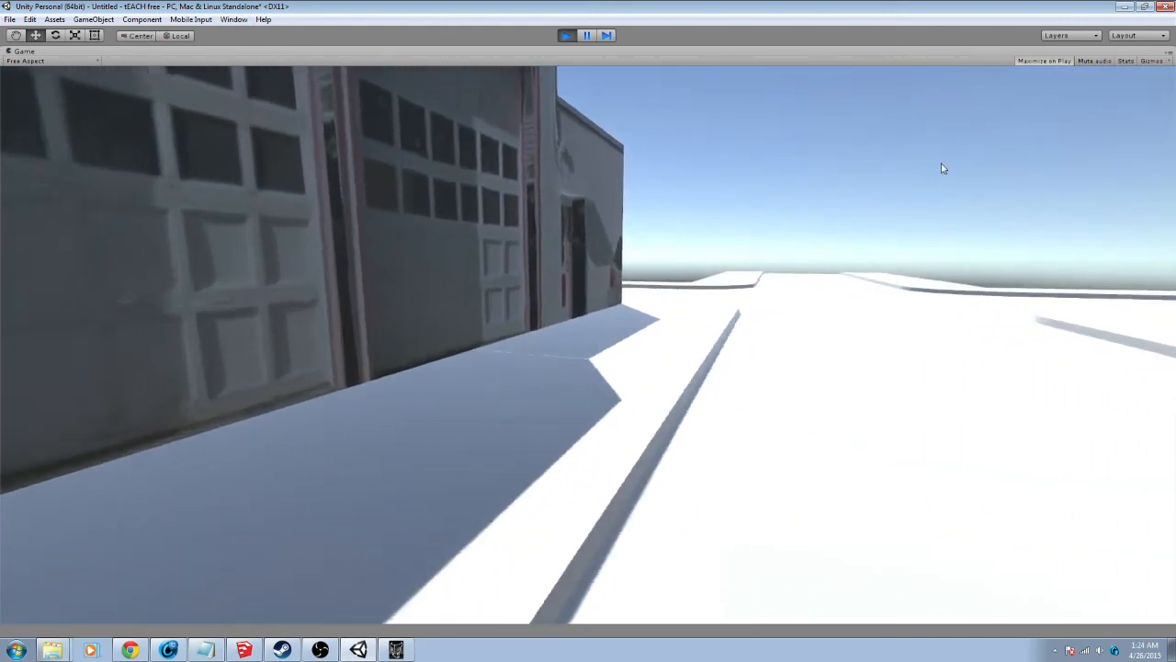
pyautogui.press('w')
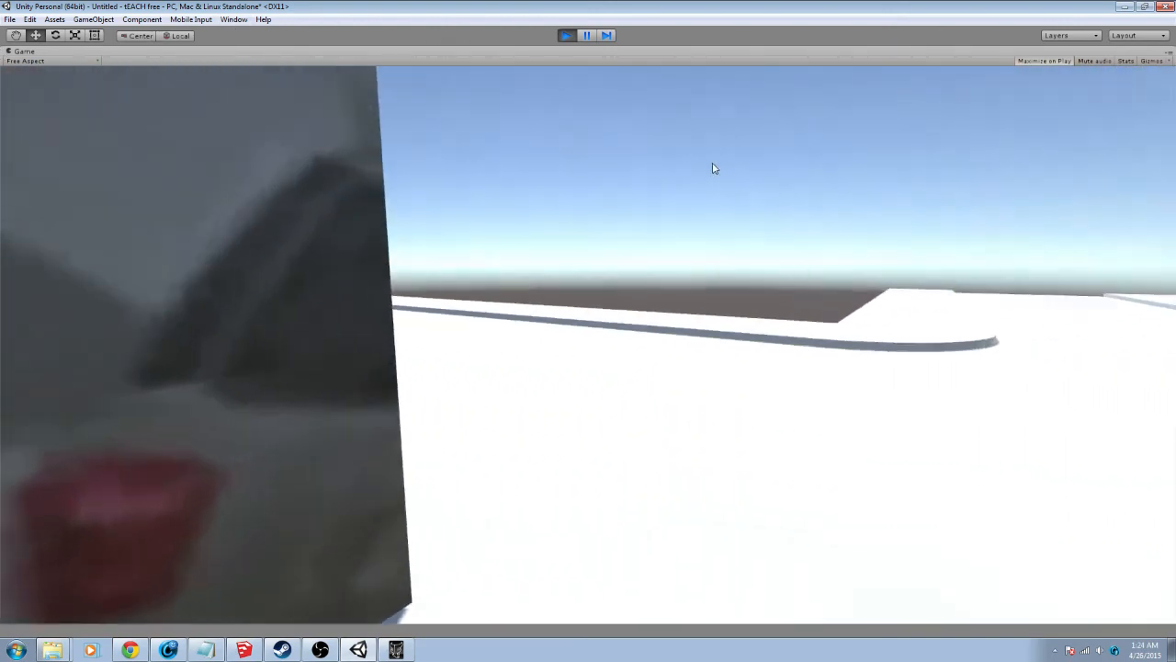
# Walk around the garage's corner past its plain side wall and back along the garage doors to check the model's scale
pyautogui.press('w')
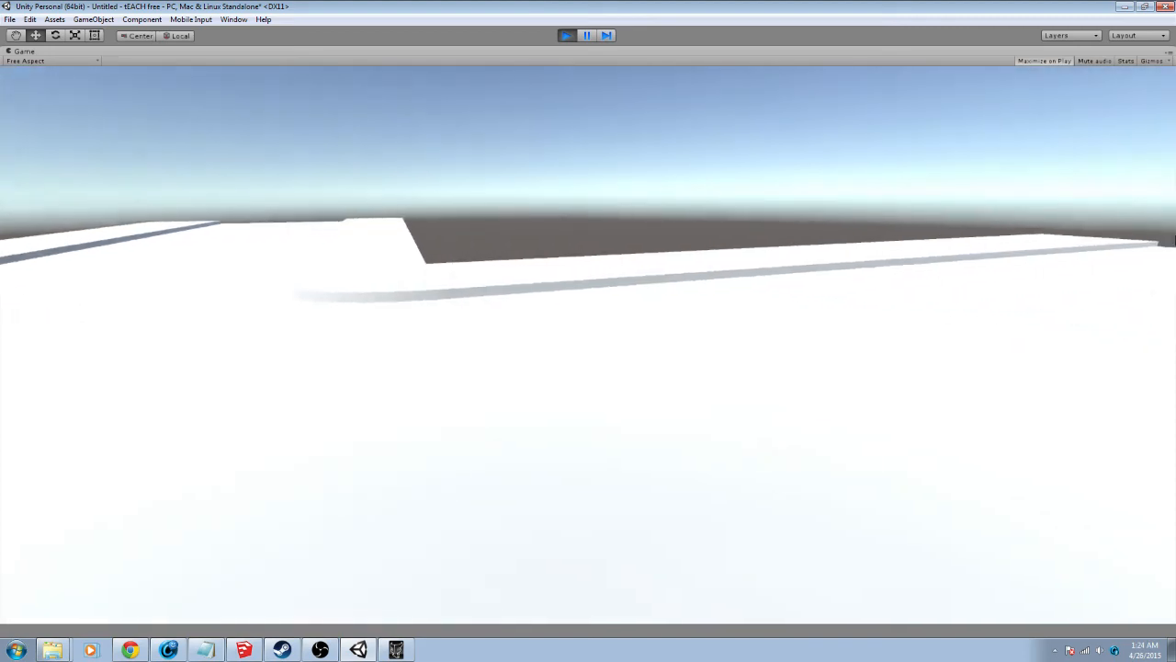
pyautogui.press('w')
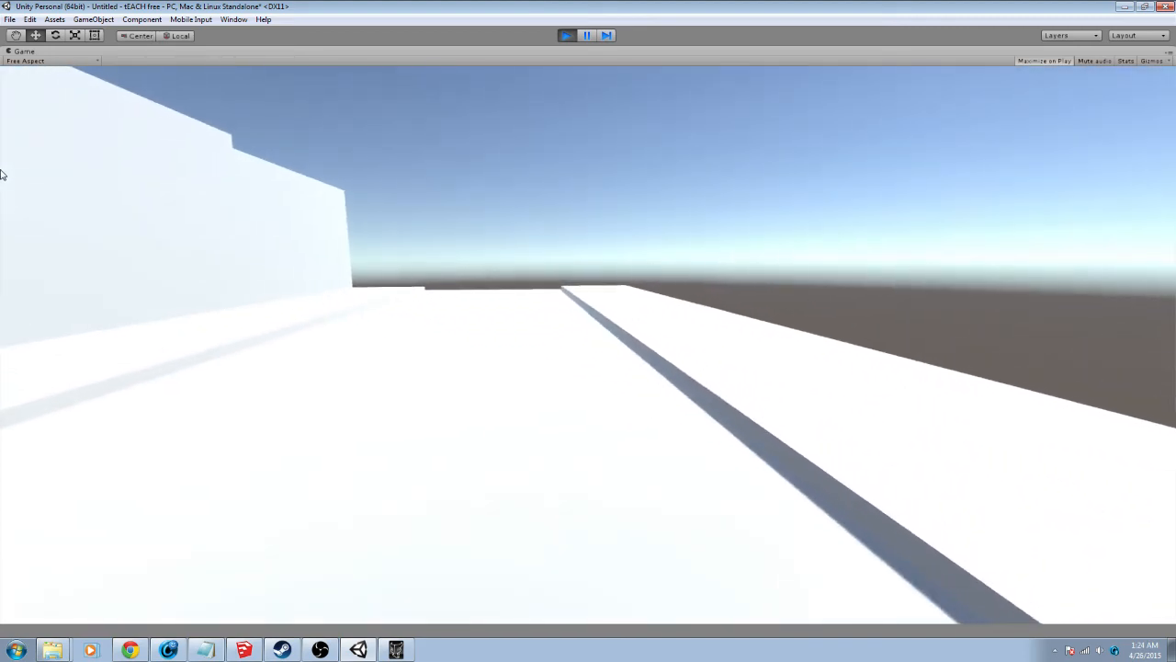
pyautogui.press('w')
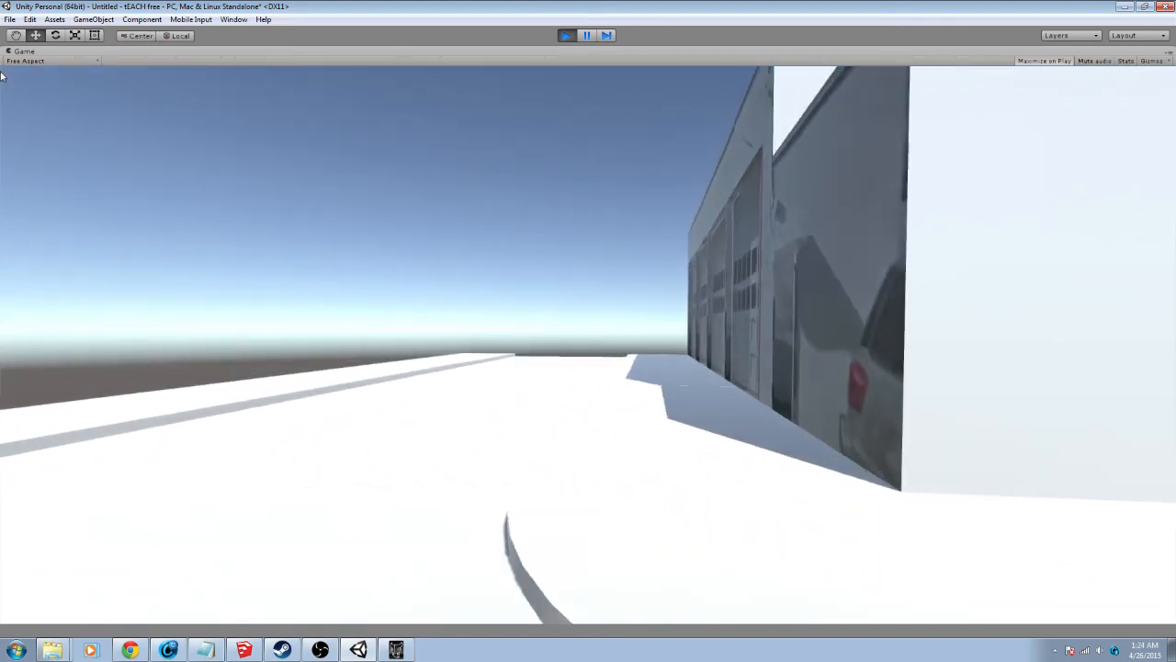
pyautogui.press('w')
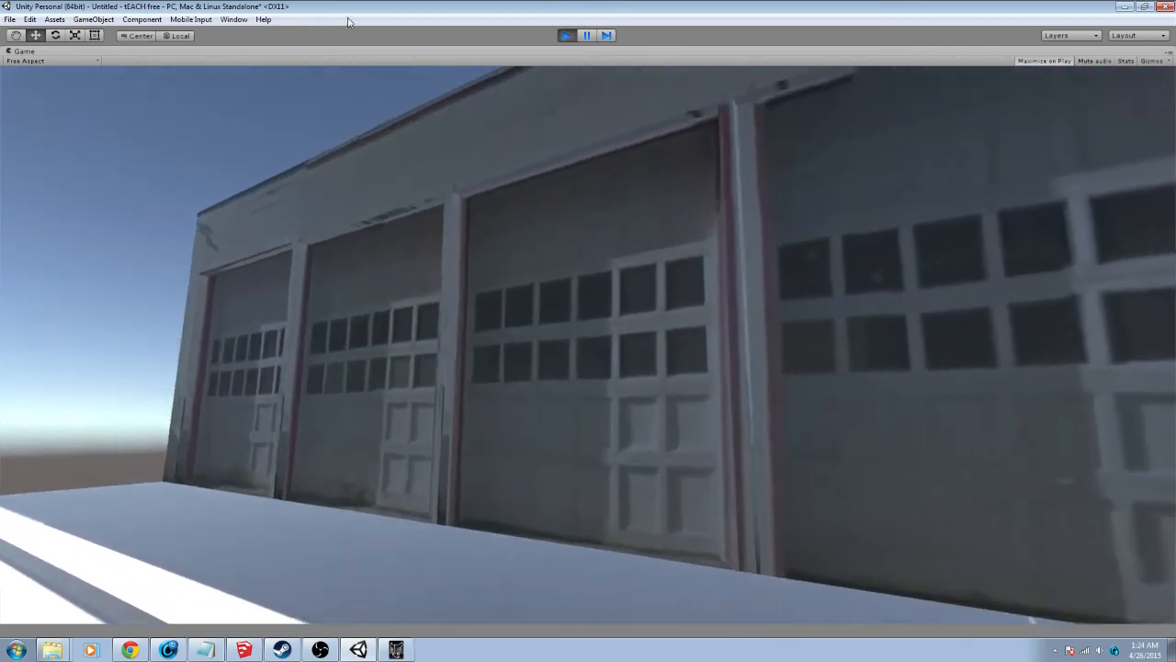
pyautogui.press('w')
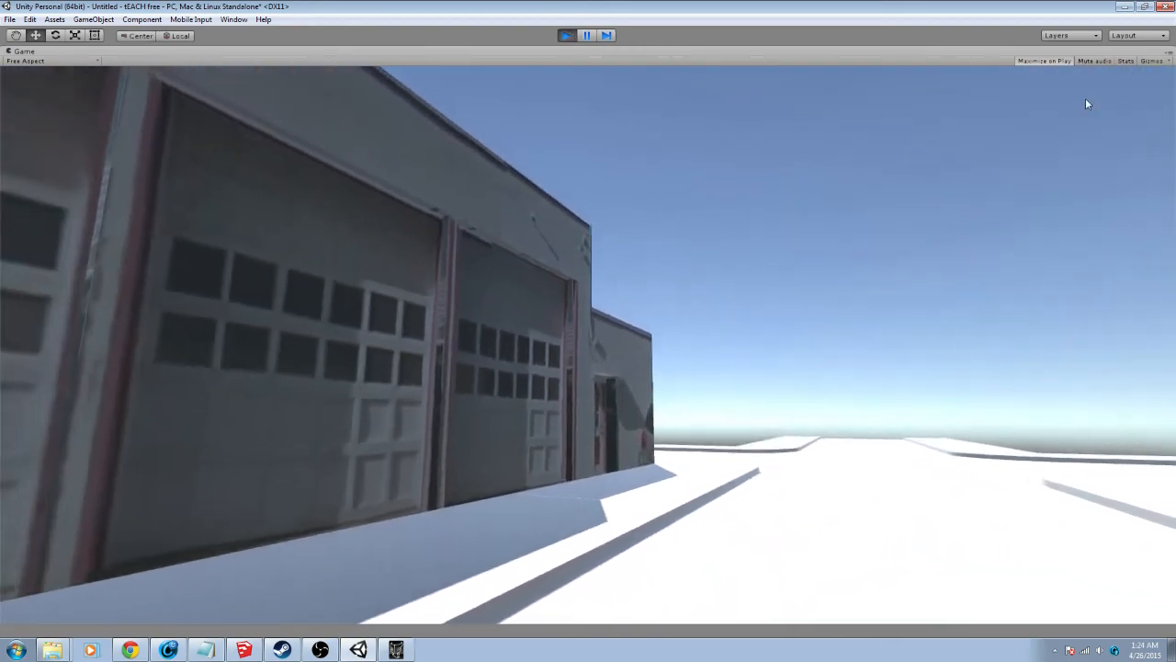
pyautogui.press('w')
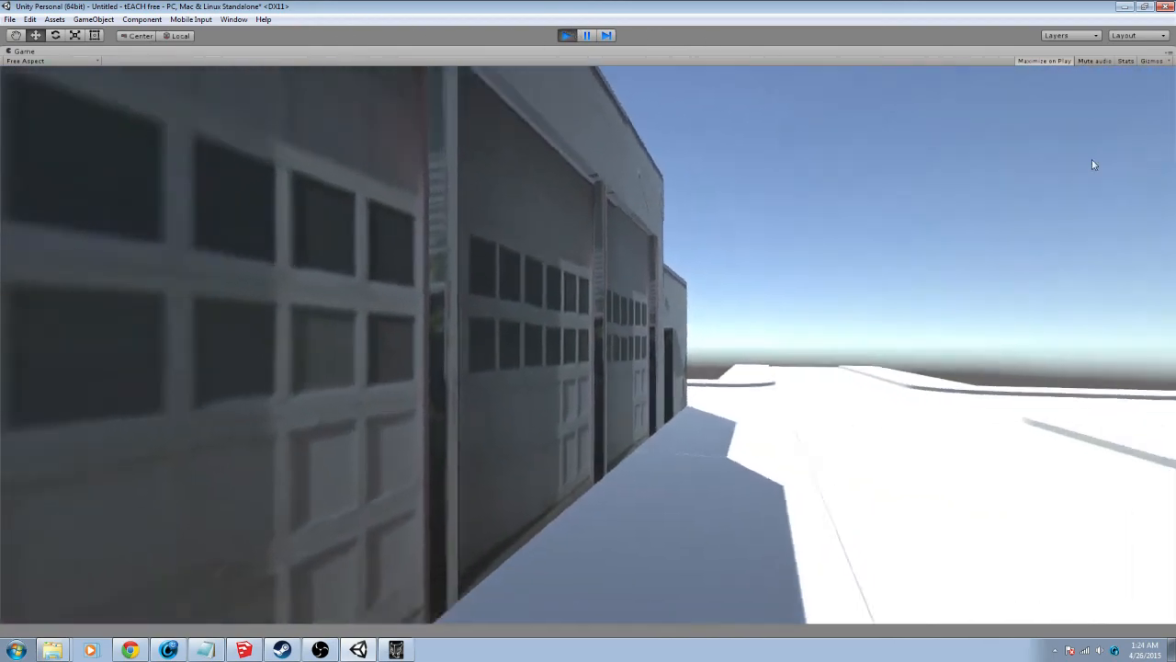
pyautogui.press('w')
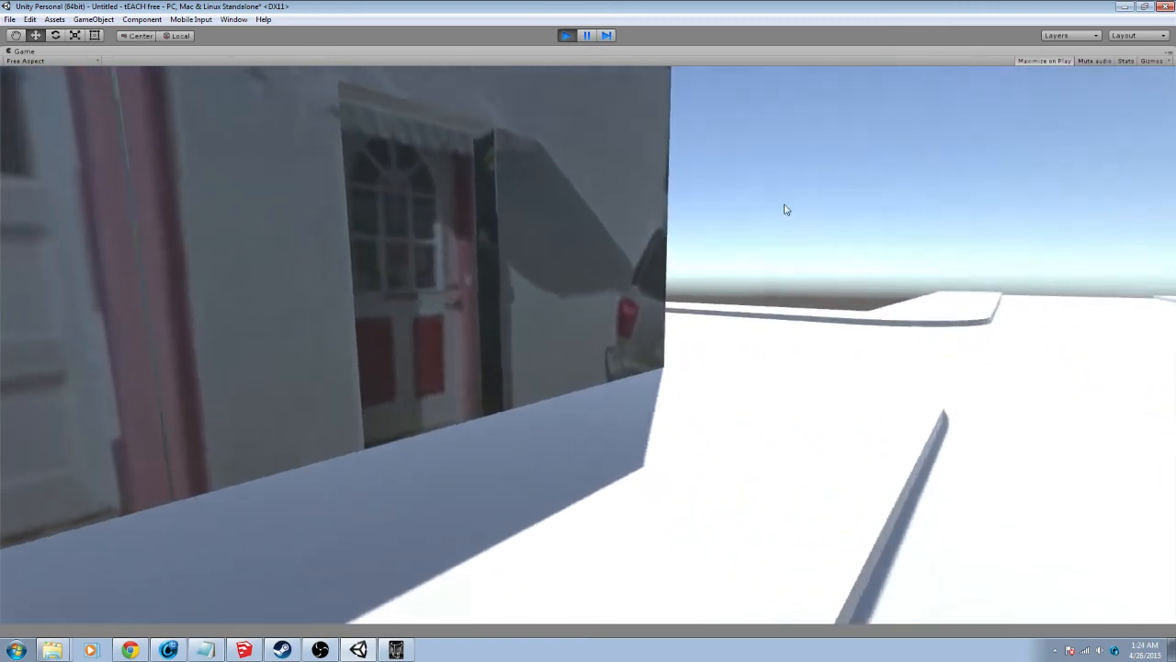
# Walk out along the roads and back across the intersection to view the whole garage from a distance
pyautogui.press('s')
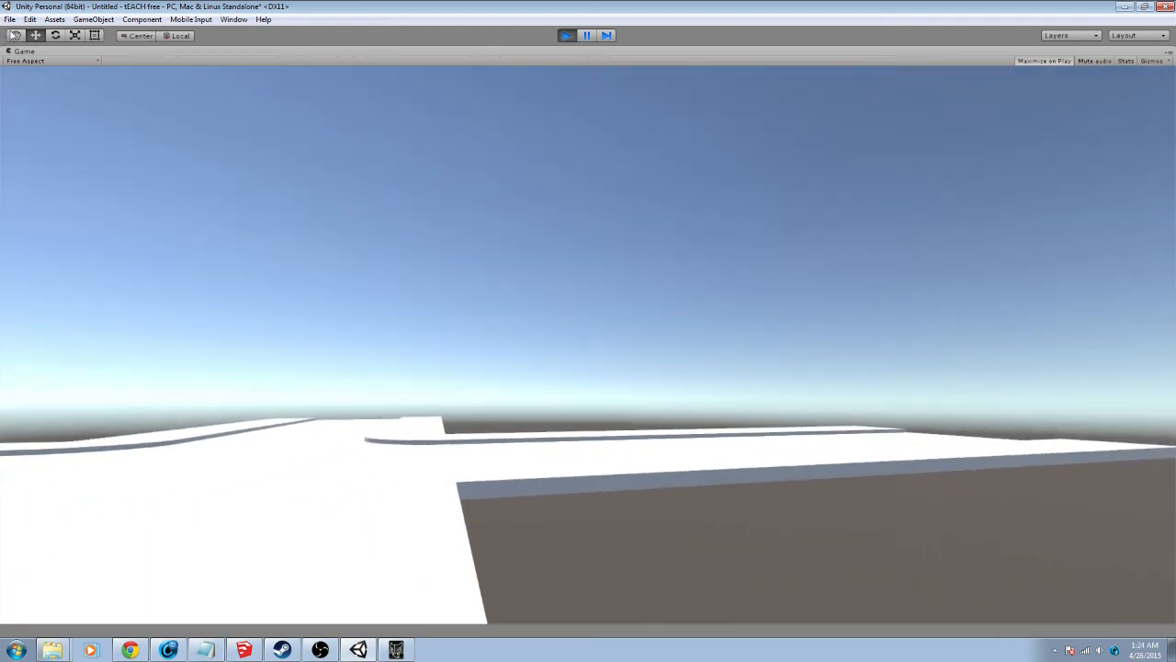
pyautogui.press('w')
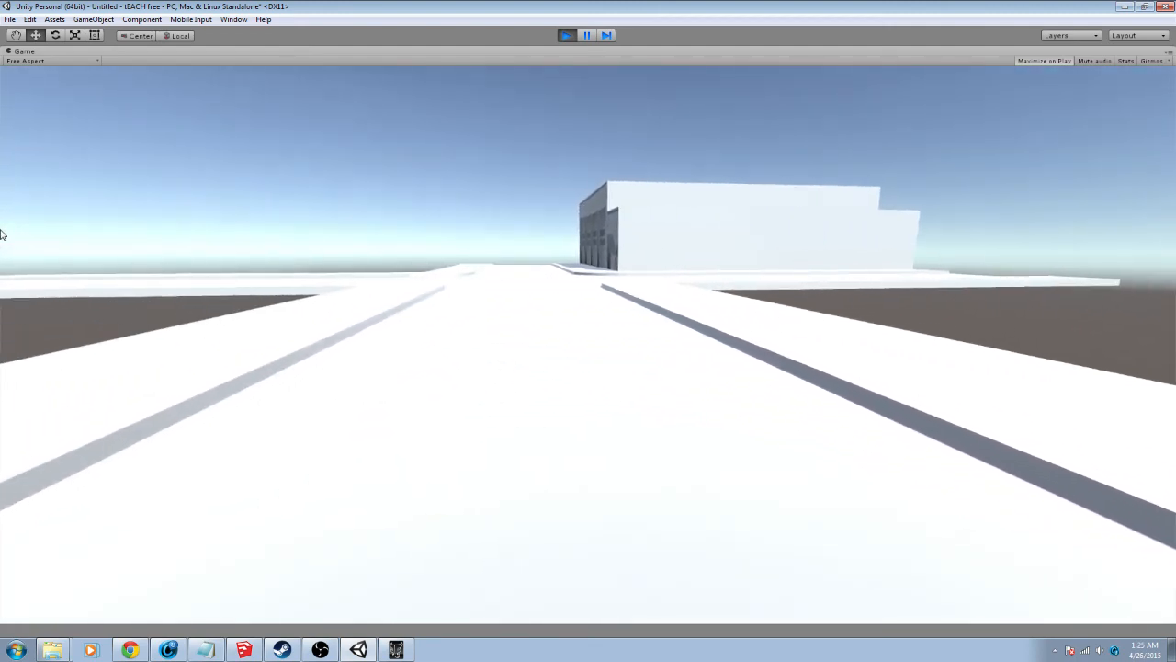
pyautogui.press('w')
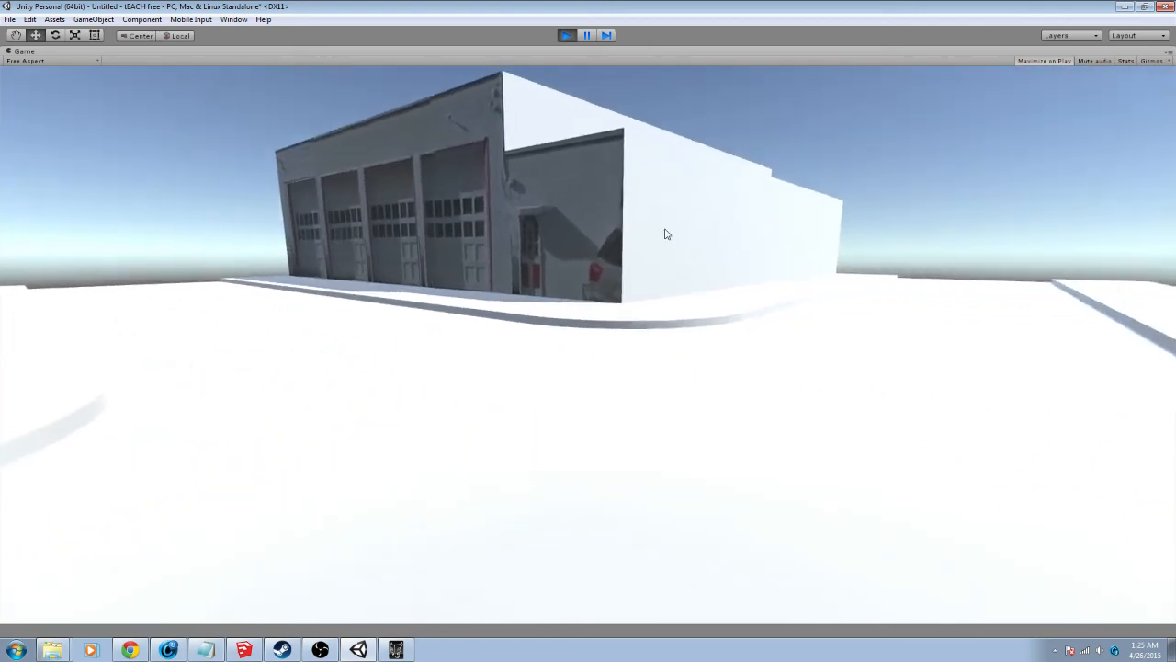
pyautogui.press('s')
pyautogui.press('a')
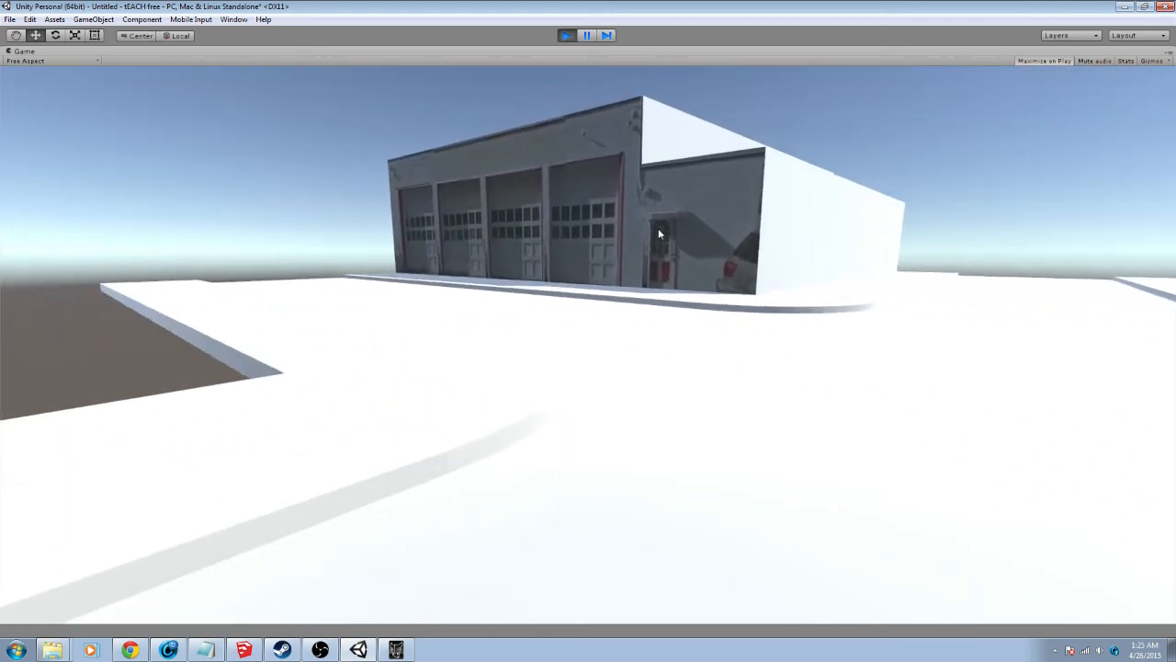